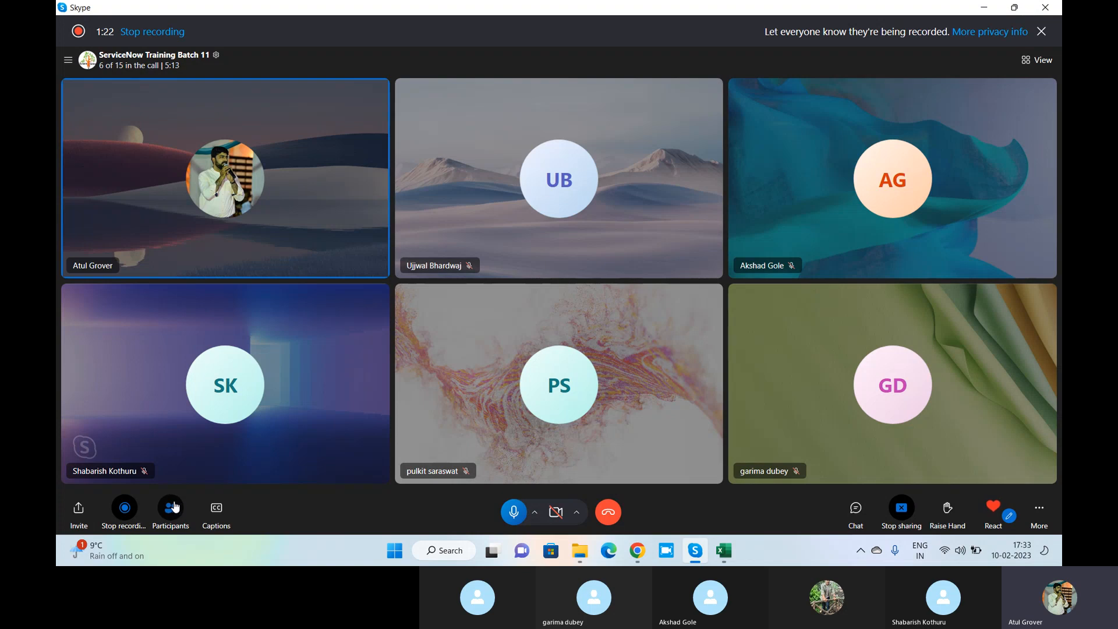
# Ring everyone not yet on the ServiceNow Training Batch 11 call, then close the participants panel
pyautogui.click(171, 507)
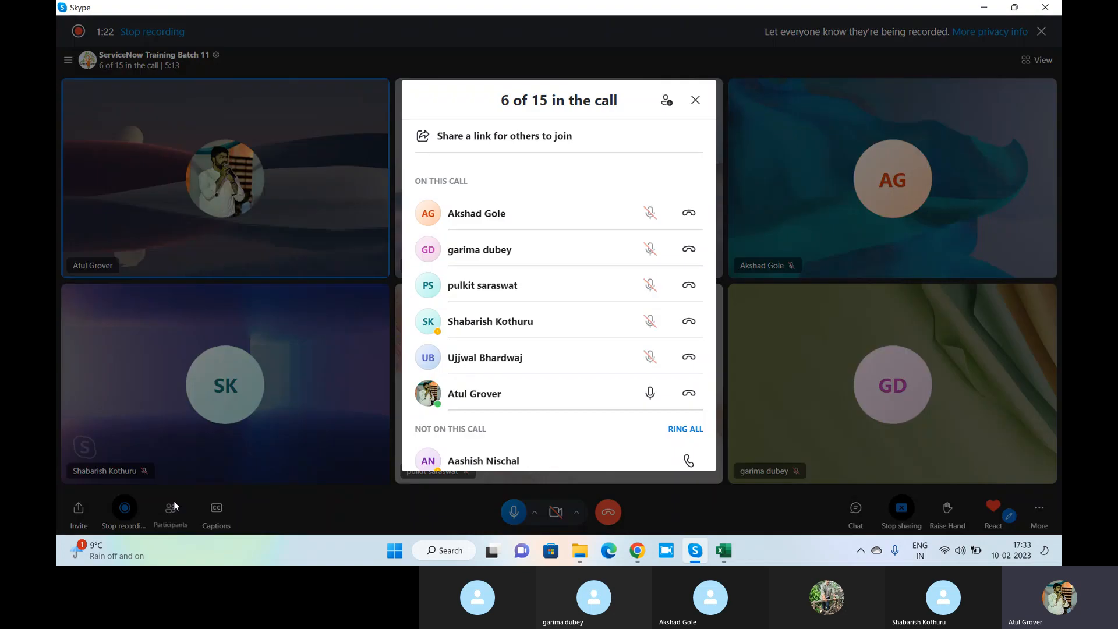
pyautogui.click(691, 434)
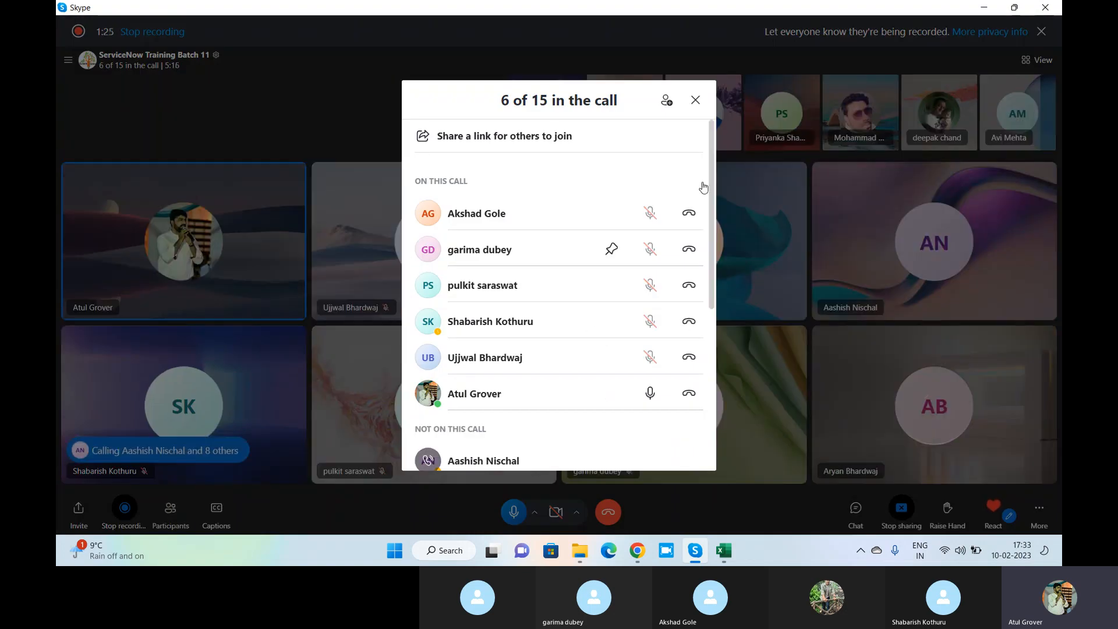
pyautogui.click(696, 100)
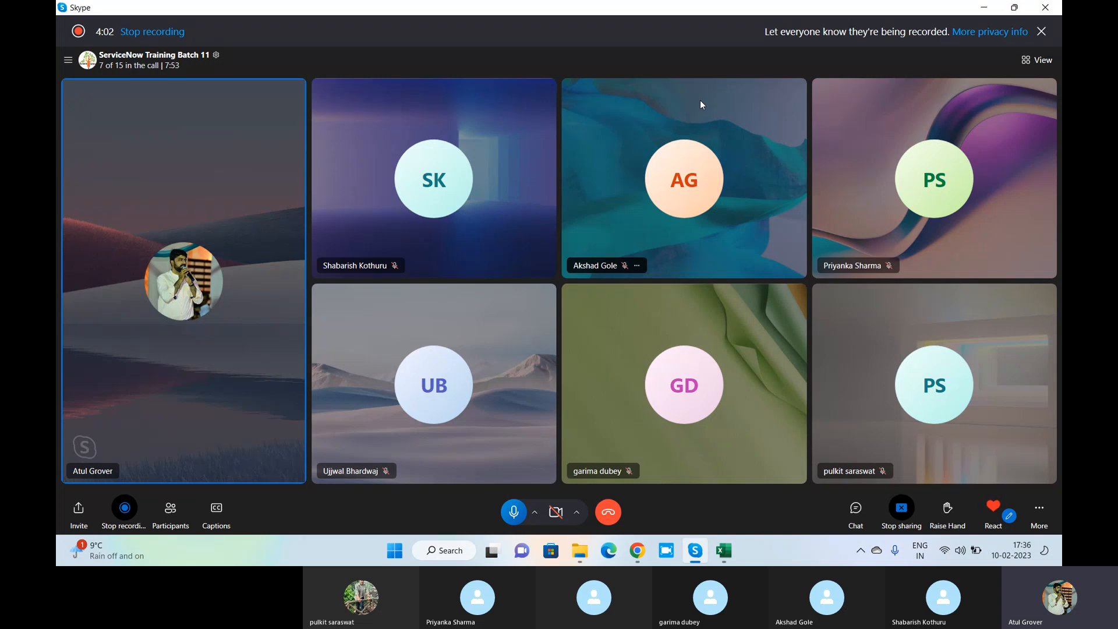
# Launch Notepad and type the heading 'Email' in the new note
pyautogui.press('super')
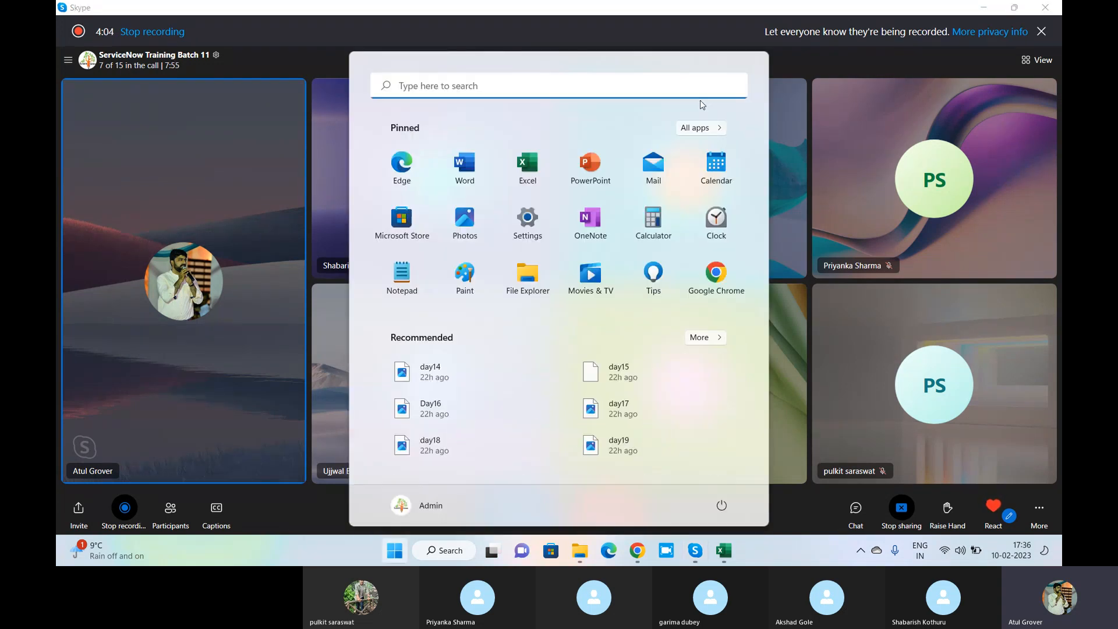
pyautogui.write('note')
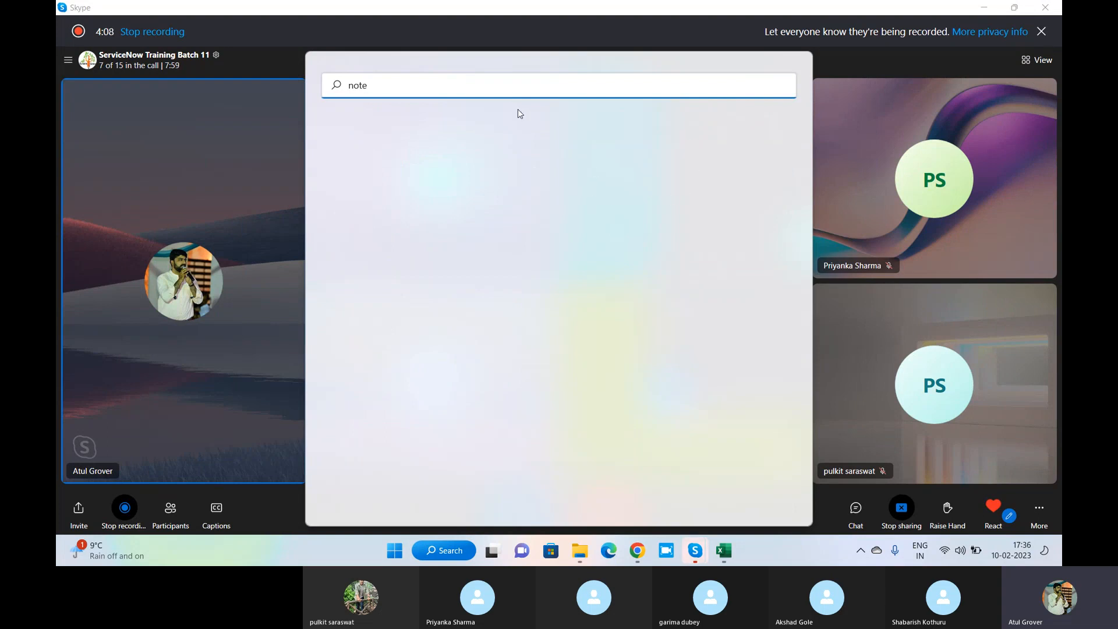
pyautogui.write('pad')
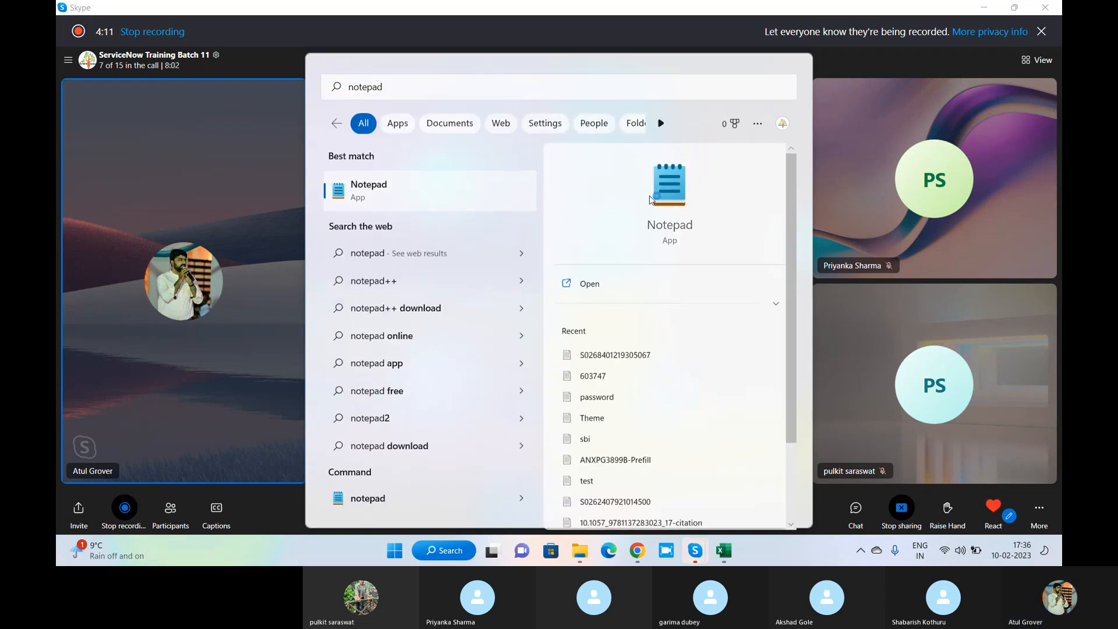
pyautogui.press('Return')
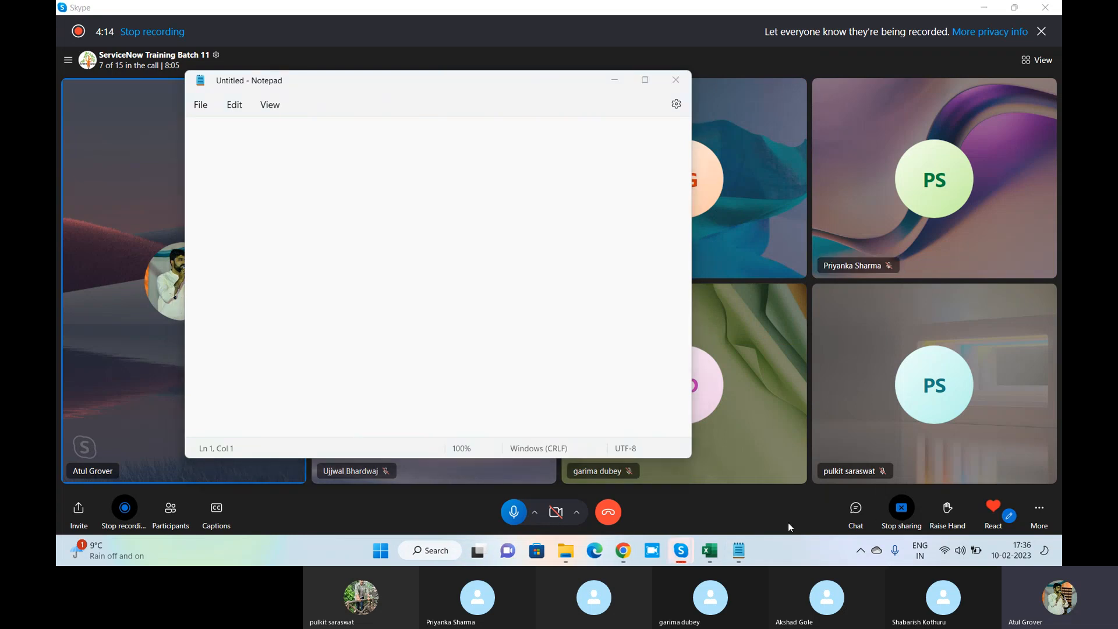
pyautogui.click(277, 153)
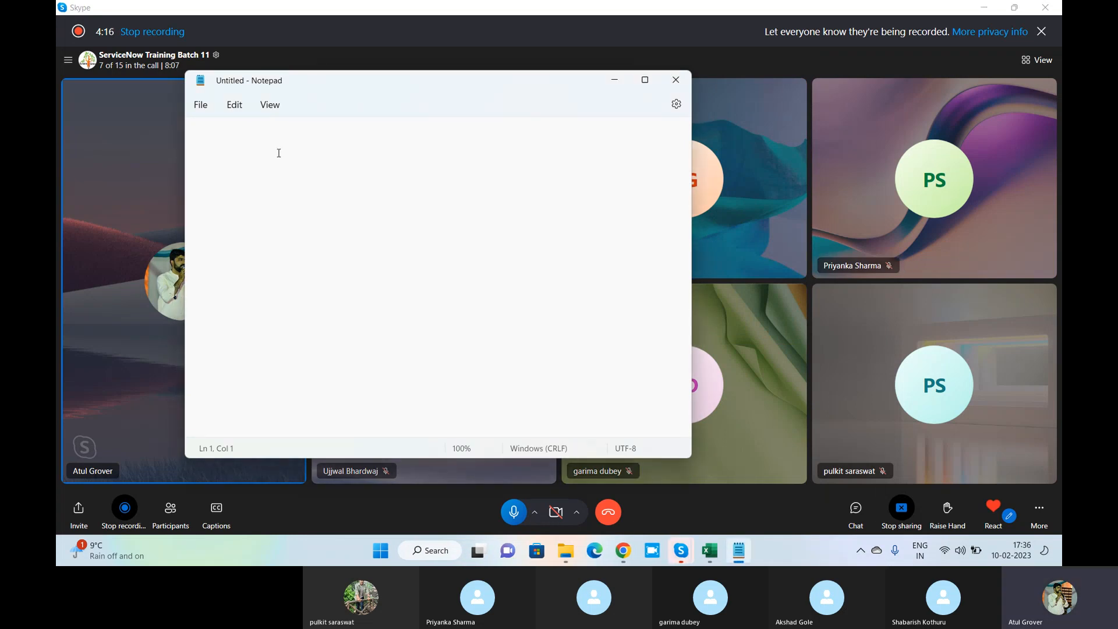
pyautogui.write('Email')
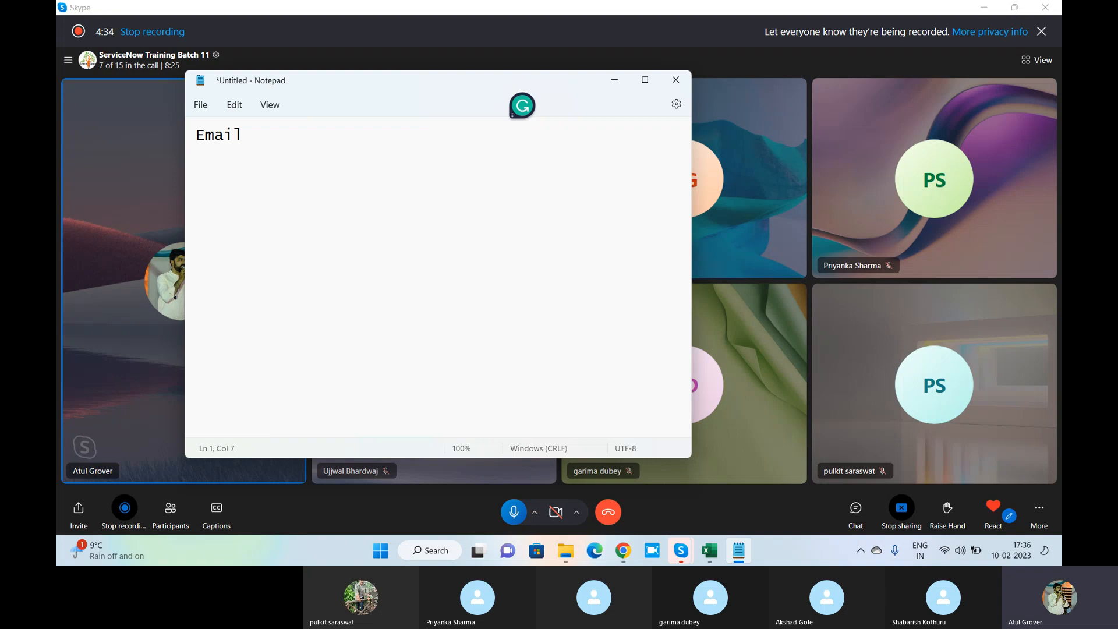
# Write 'SMTP POP3' on the line below and highlight each protocol name
pyautogui.press('Return')
pyautogui.press('Return')
pyautogui.write('SMPT')
pyautogui.press('BackSpace')
pyautogui.press('BackSpace')
pyautogui.press('BackSpace')
pyautogui.press('BackSpace')
pyautogui.write('TP  ')
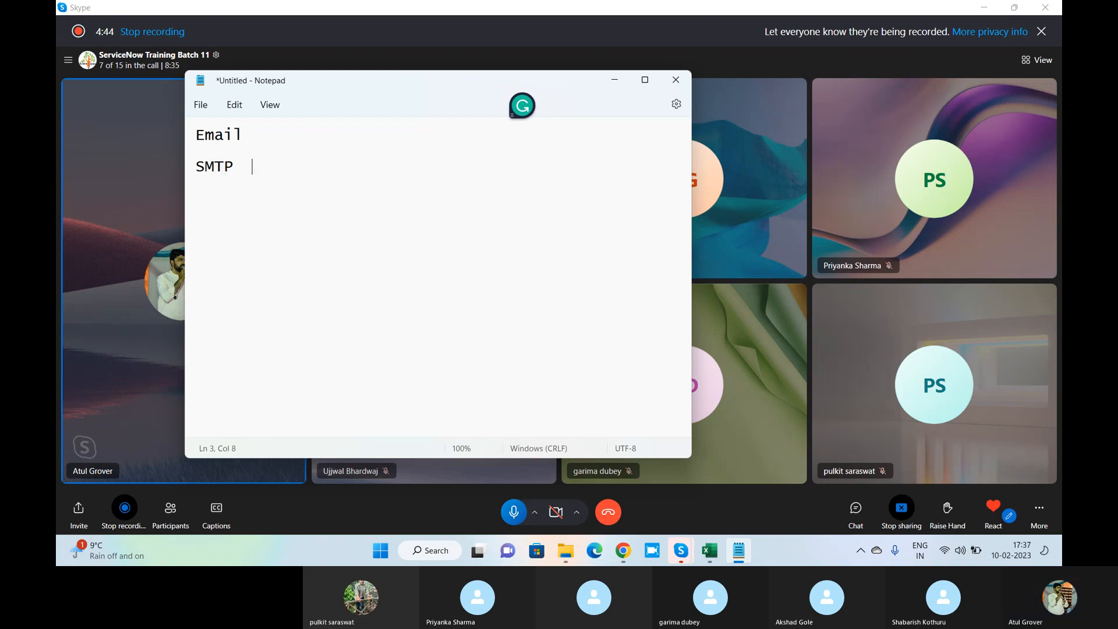
pyautogui.write('  POP3')
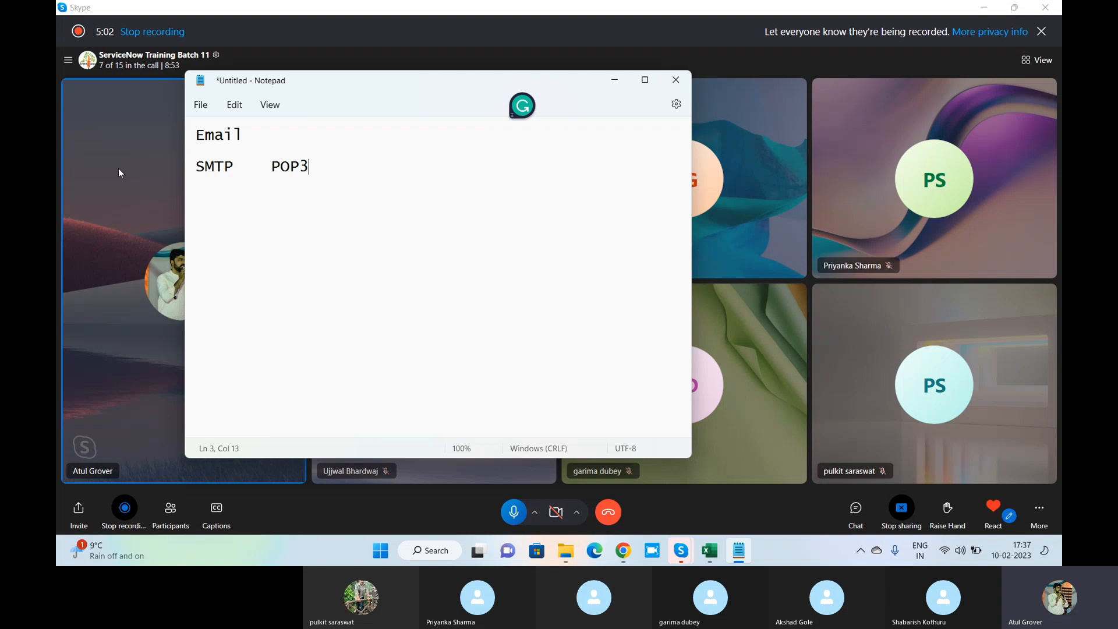
pyautogui.doubleClick(231, 166)
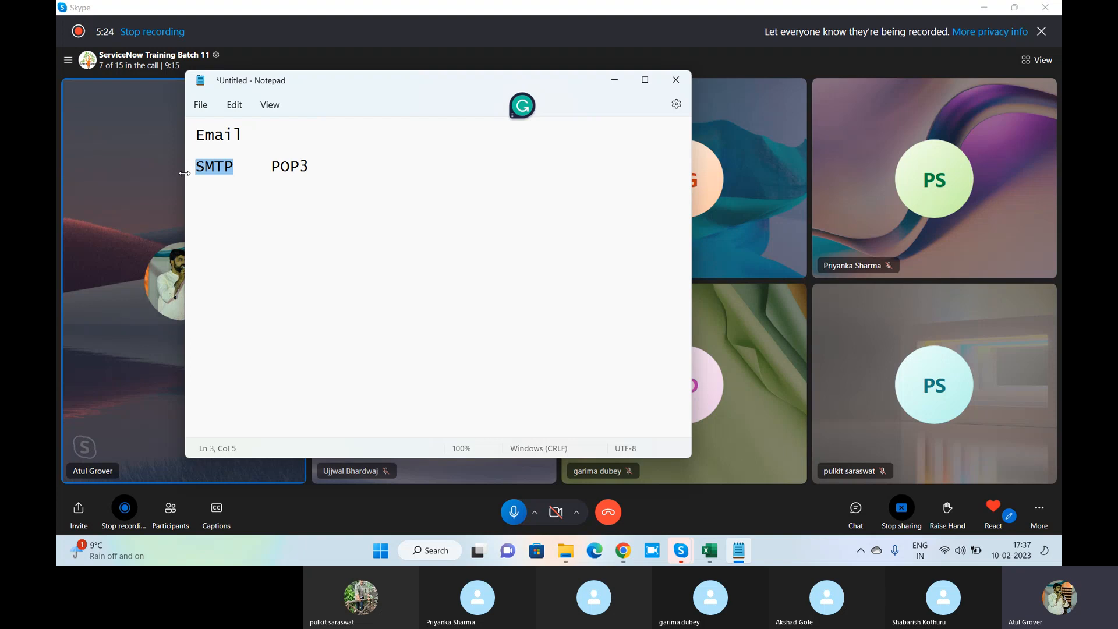
pyautogui.moveTo(309, 167); pyautogui.dragTo(268, 170)
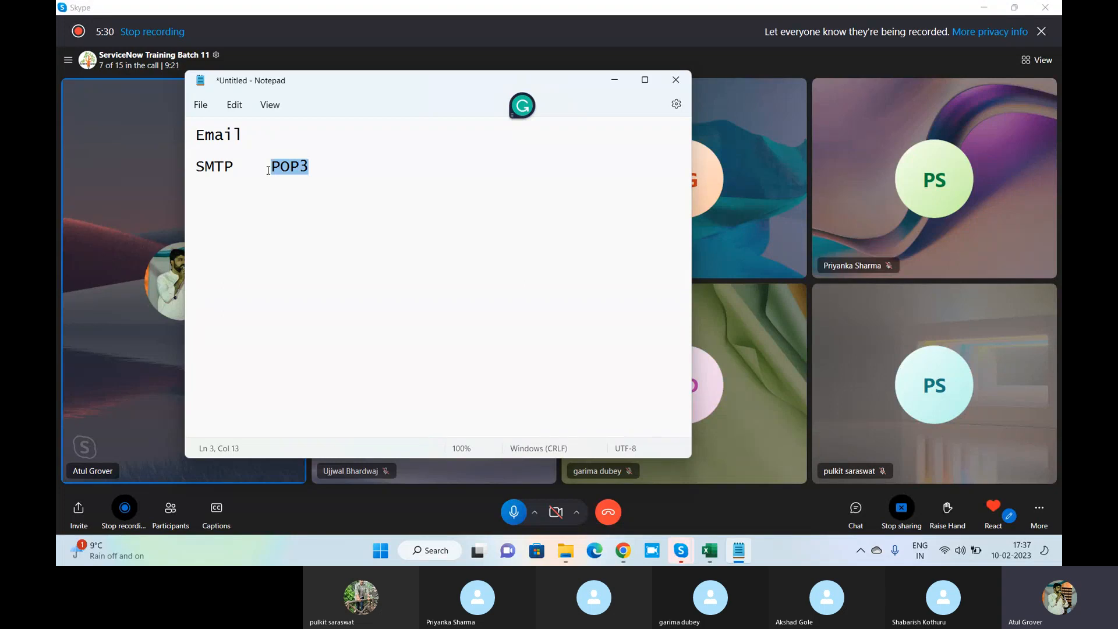
# In Chrome, filter the All menu by 'email', open Email Accounts, then return to Notepad
pyautogui.click(623, 550)
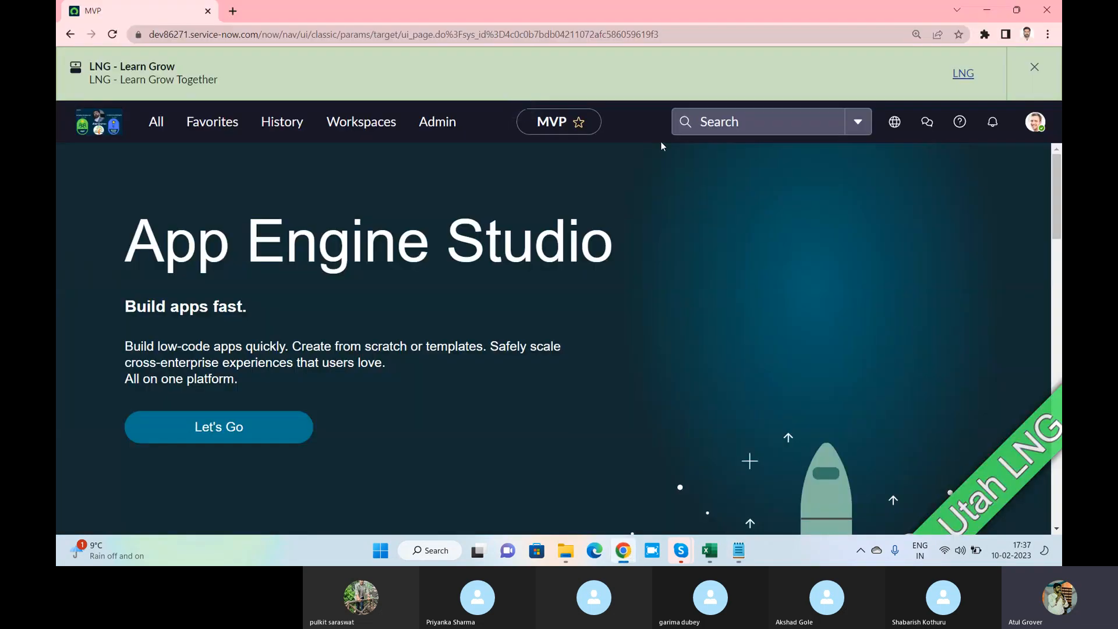
pyautogui.click(165, 127)
pyautogui.write('email')
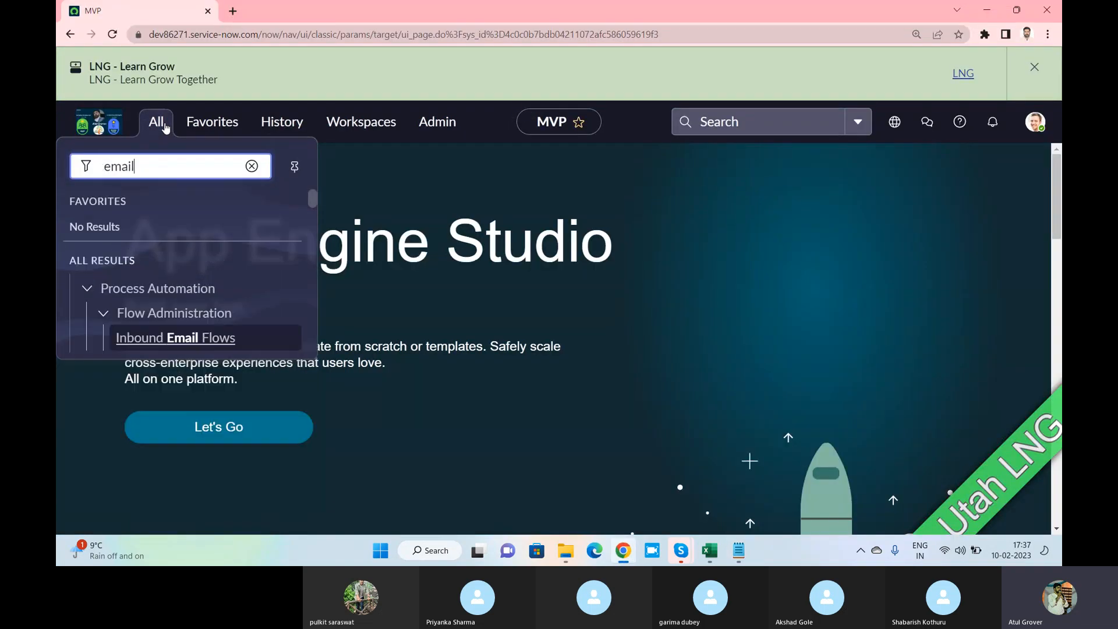
pyautogui.write('s')
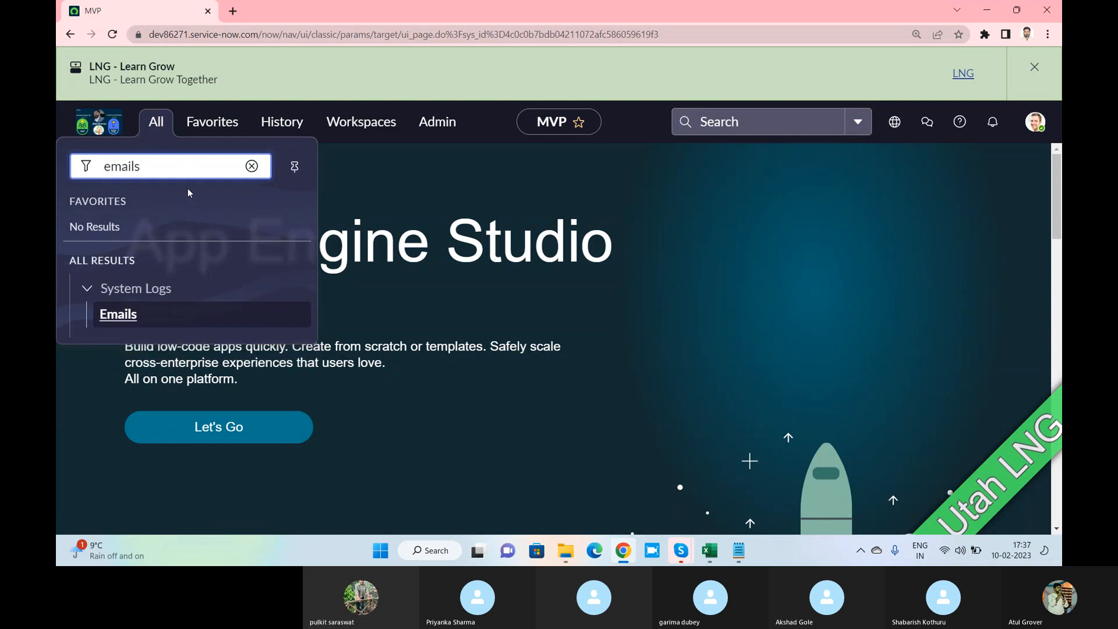
pyautogui.press('BackSpace')
pyautogui.scroll(-2, 187, 198)
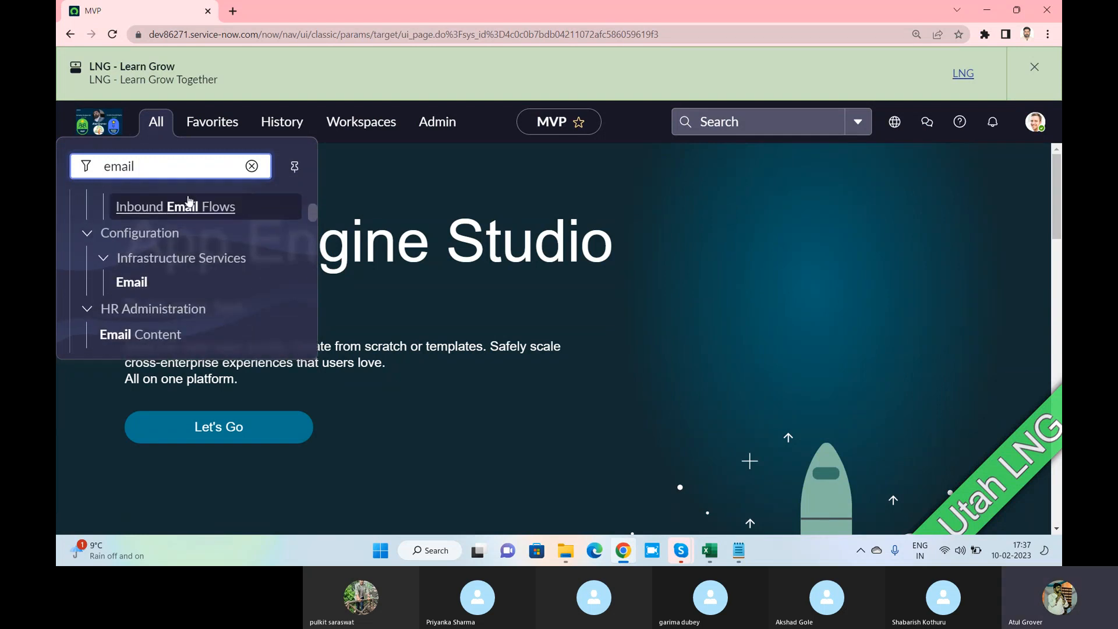
pyautogui.scroll(-5, 142, 257)
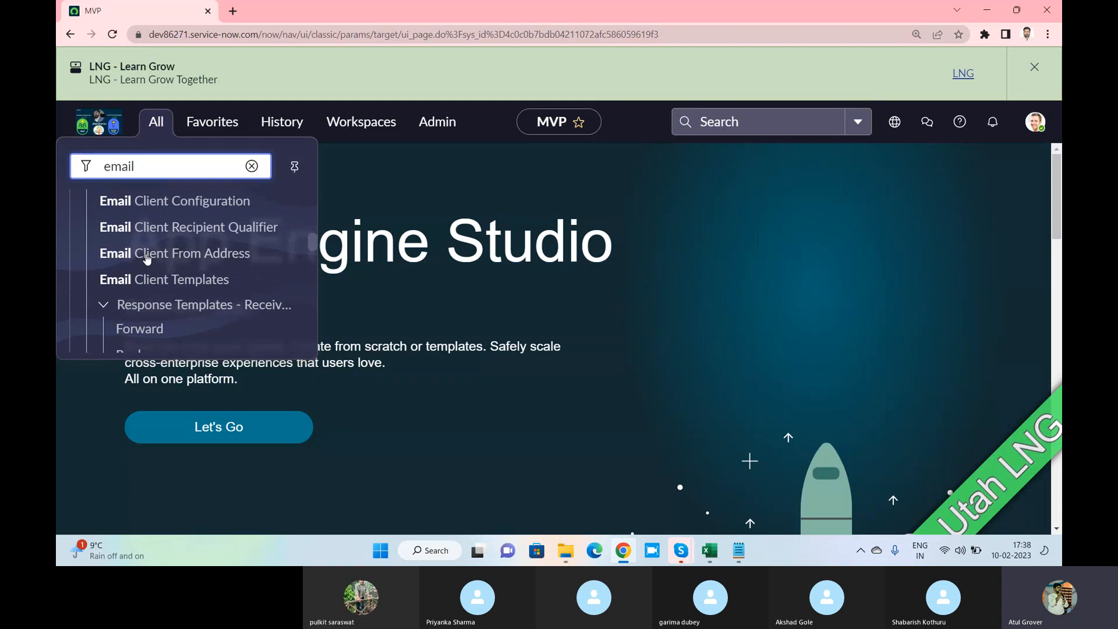
pyautogui.scroll(-10, 147, 259)
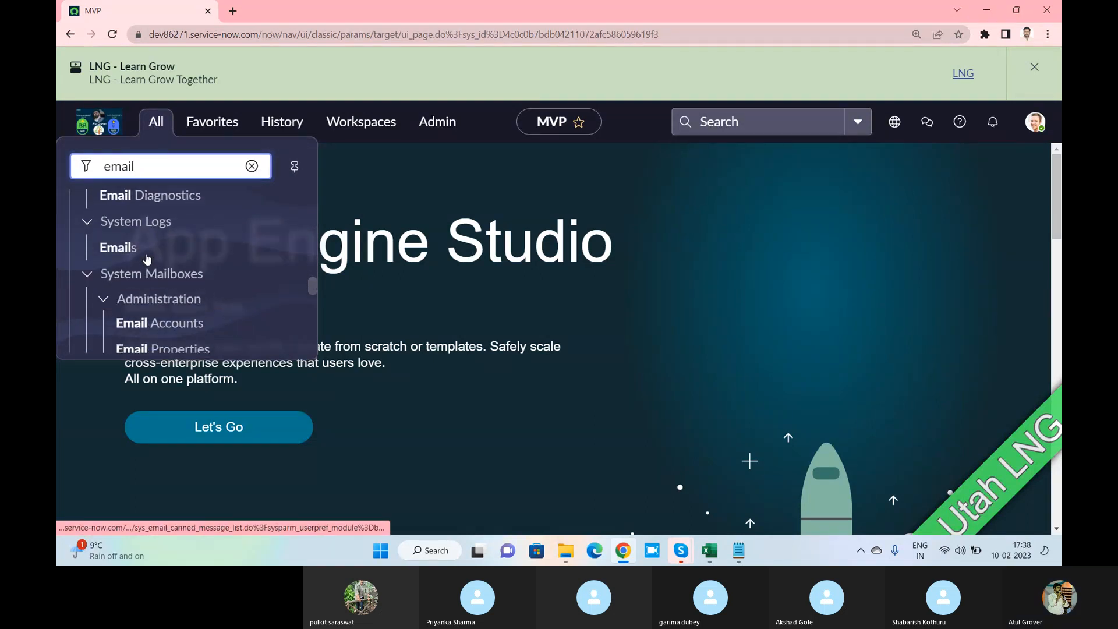
pyautogui.scroll(-2, 148, 270)
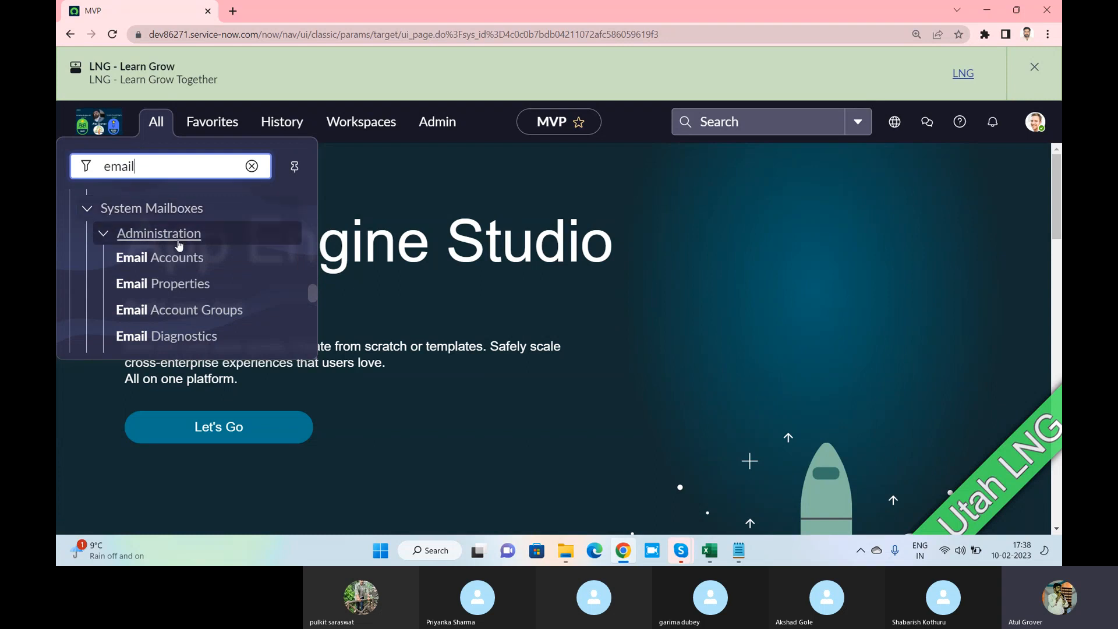
pyautogui.click(180, 258)
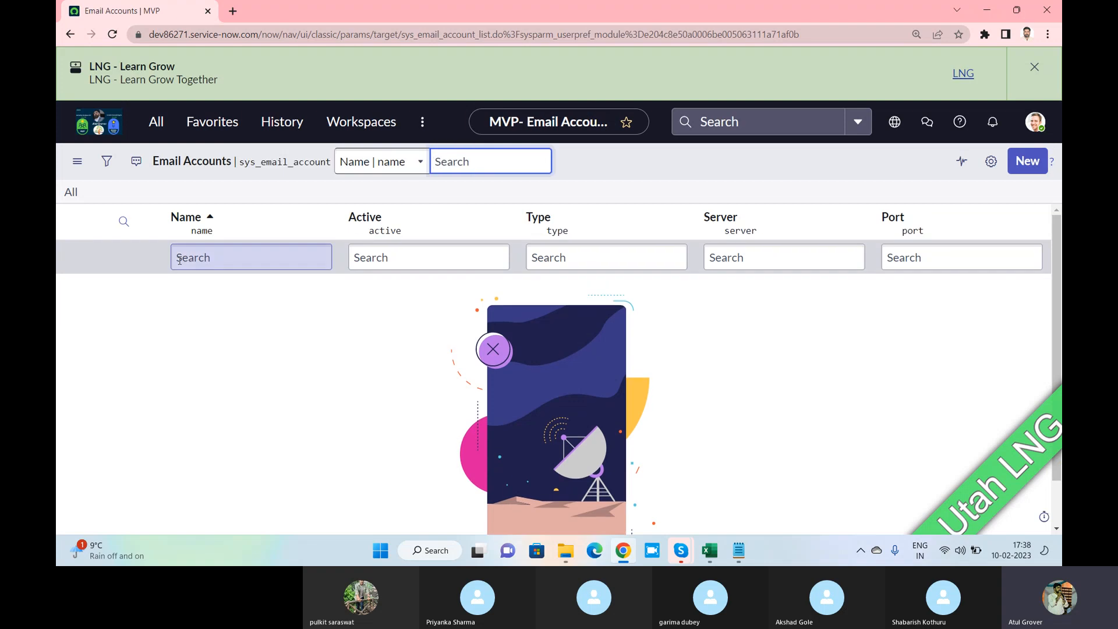
pyautogui.hotkey('alt', 'Tab')
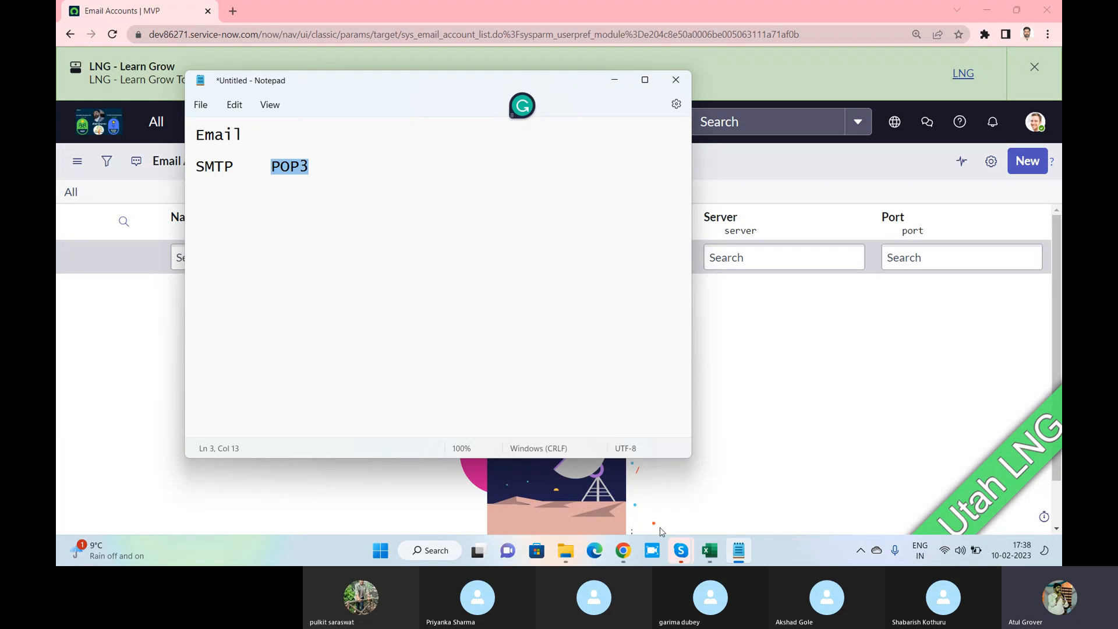
# In Edge, go to the dev ServiceNow instance and log in with its user name and password
pyautogui.click(594, 549)
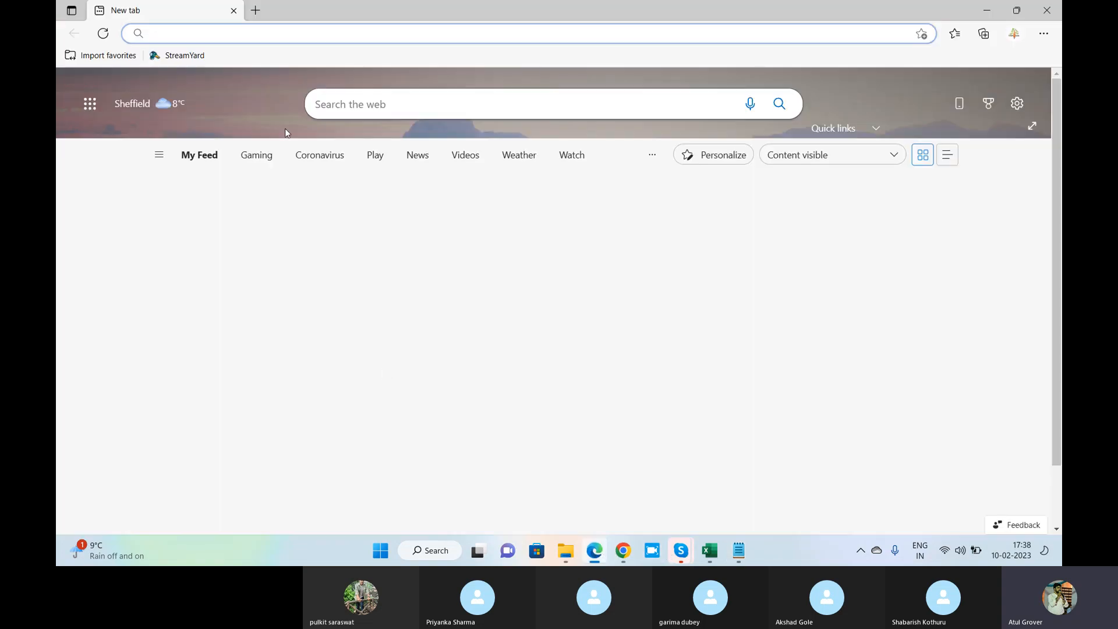
pyautogui.write('dev')
pyautogui.press('Return')
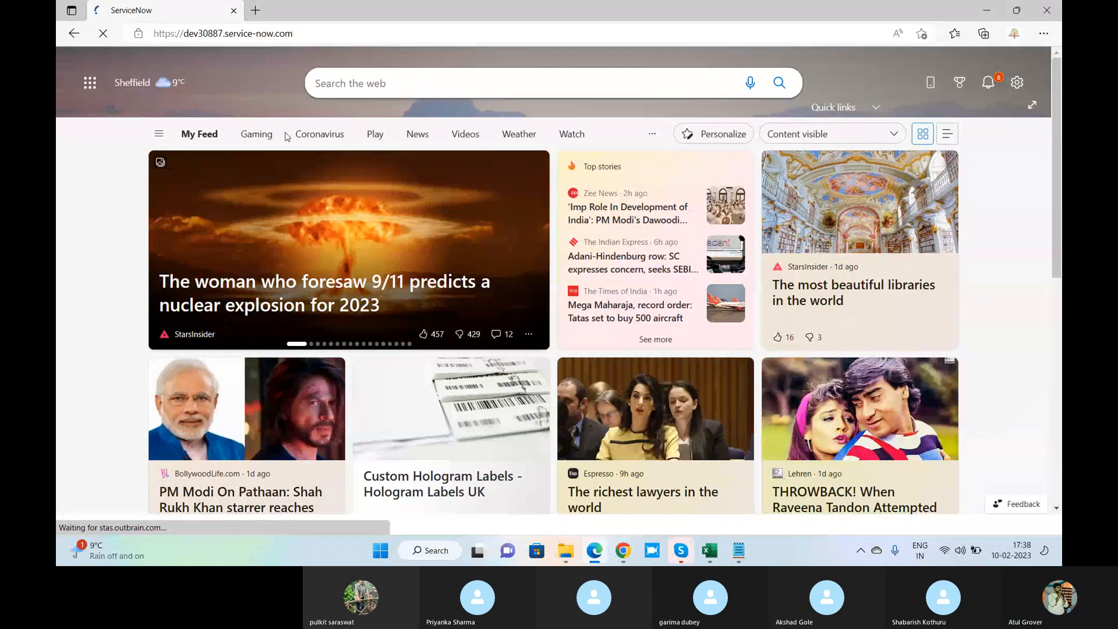
pyautogui.write('Atul')
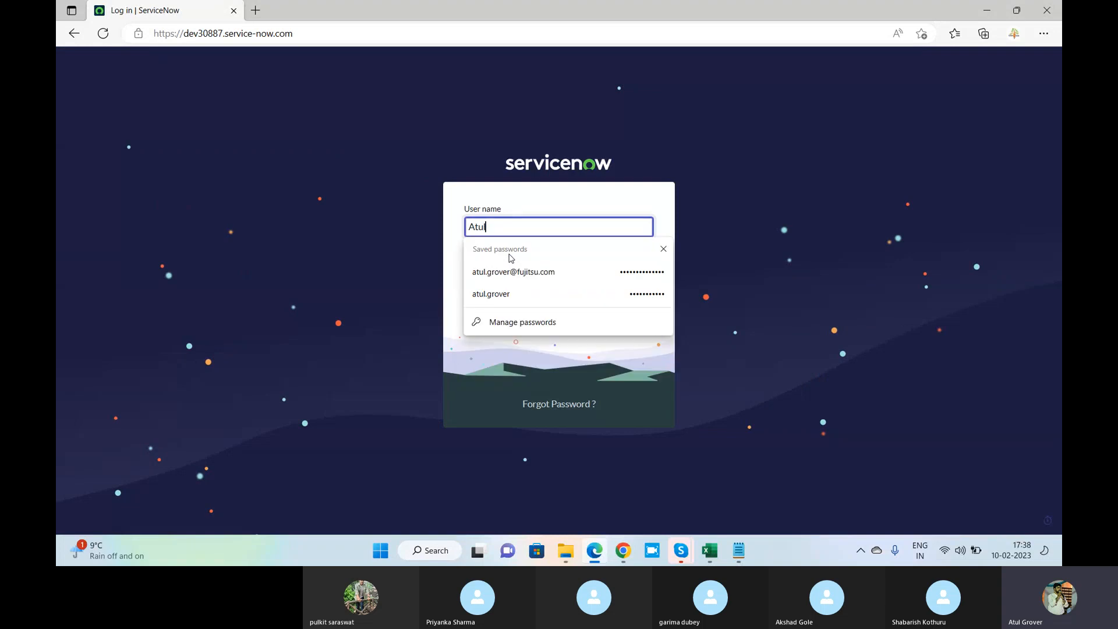
pyautogui.press('Tab')
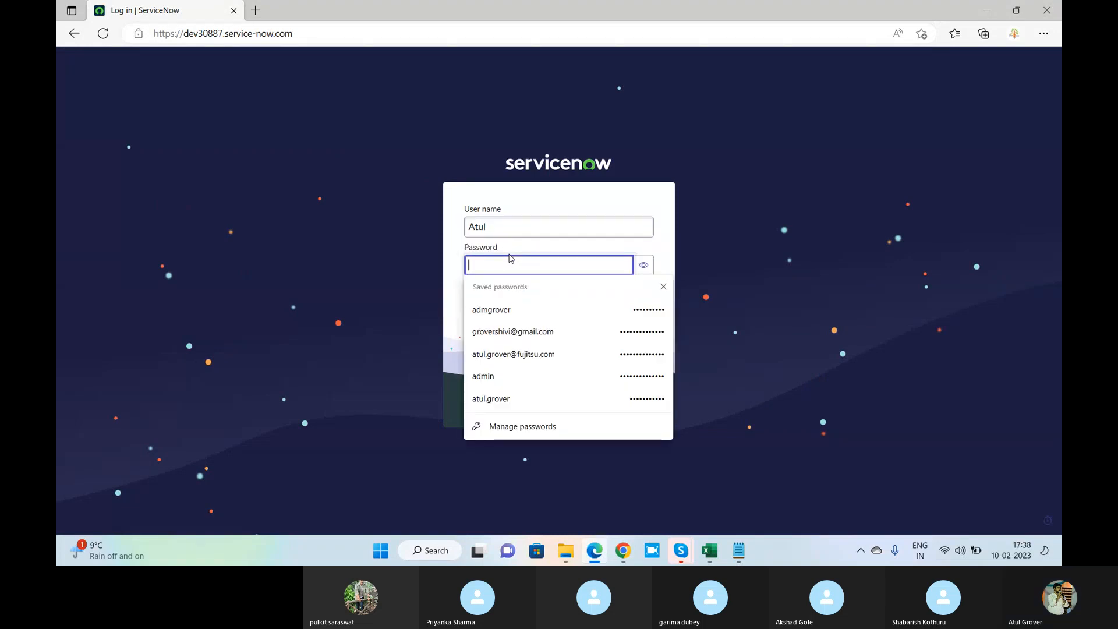
pyautogui.write('•••••••••••')
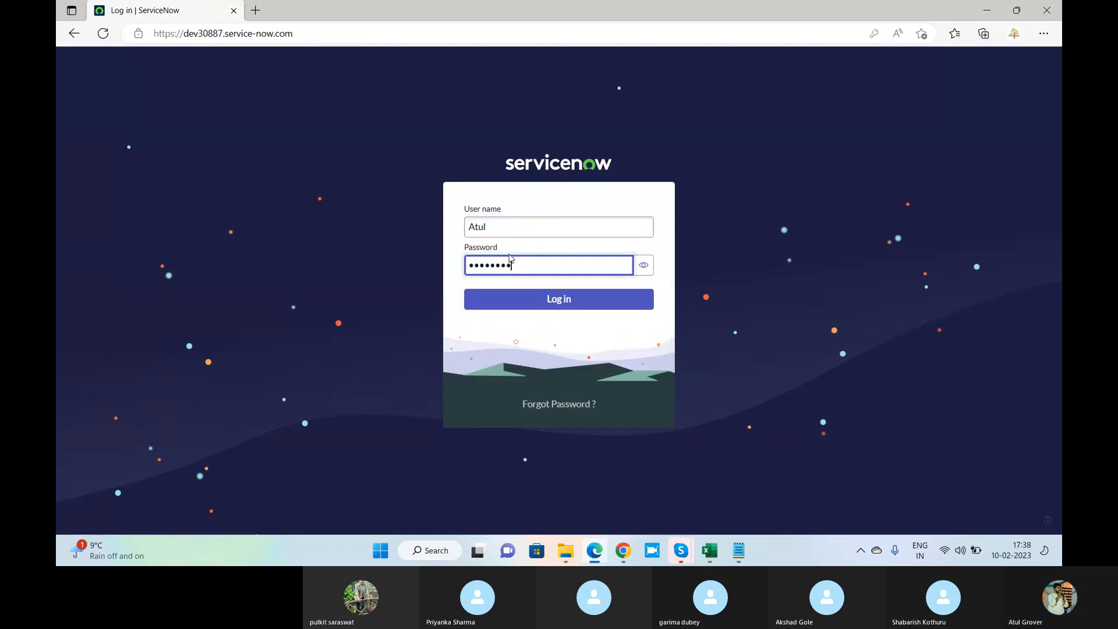
pyautogui.press('Return')
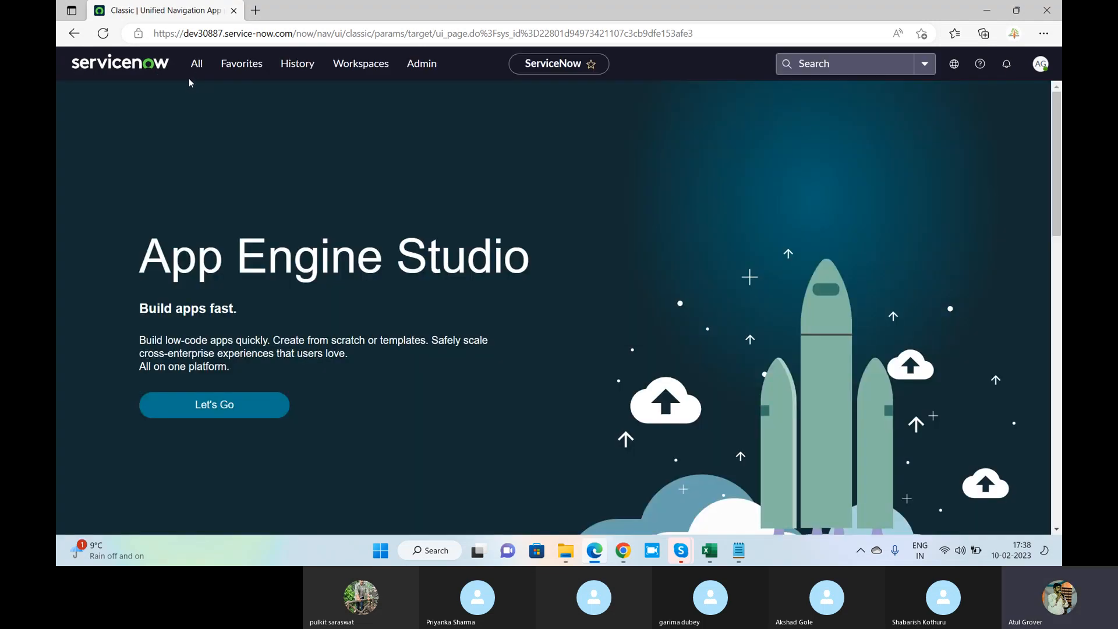
# Filter the All menu by 'email a' to open Email Accounts, then return to Chrome
pyautogui.click(198, 68)
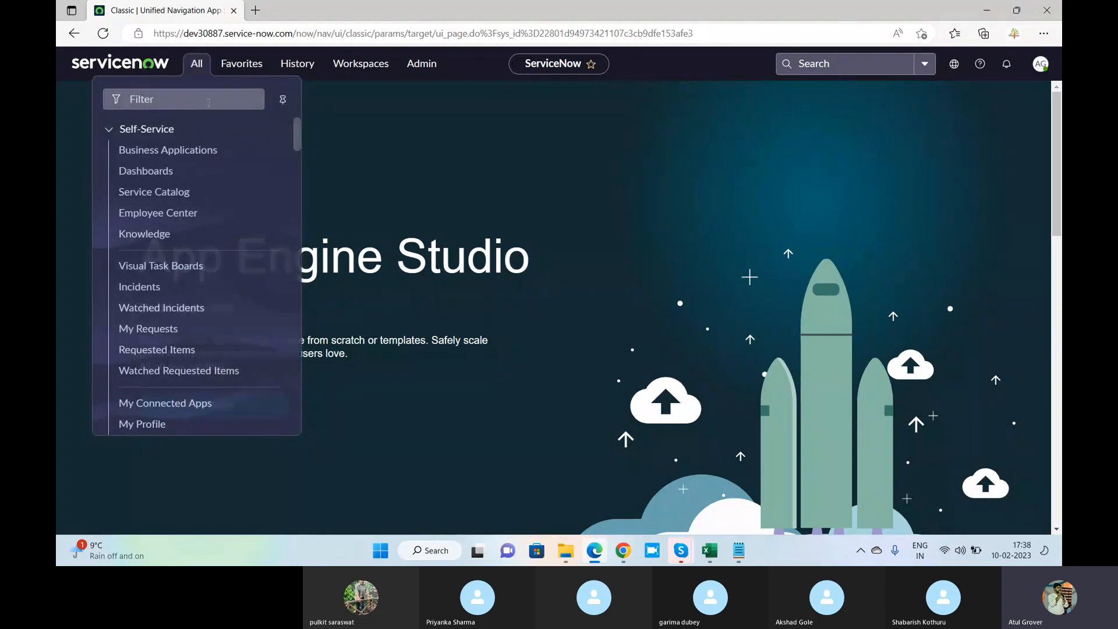
pyautogui.click(208, 102)
pyautogui.write('email a')
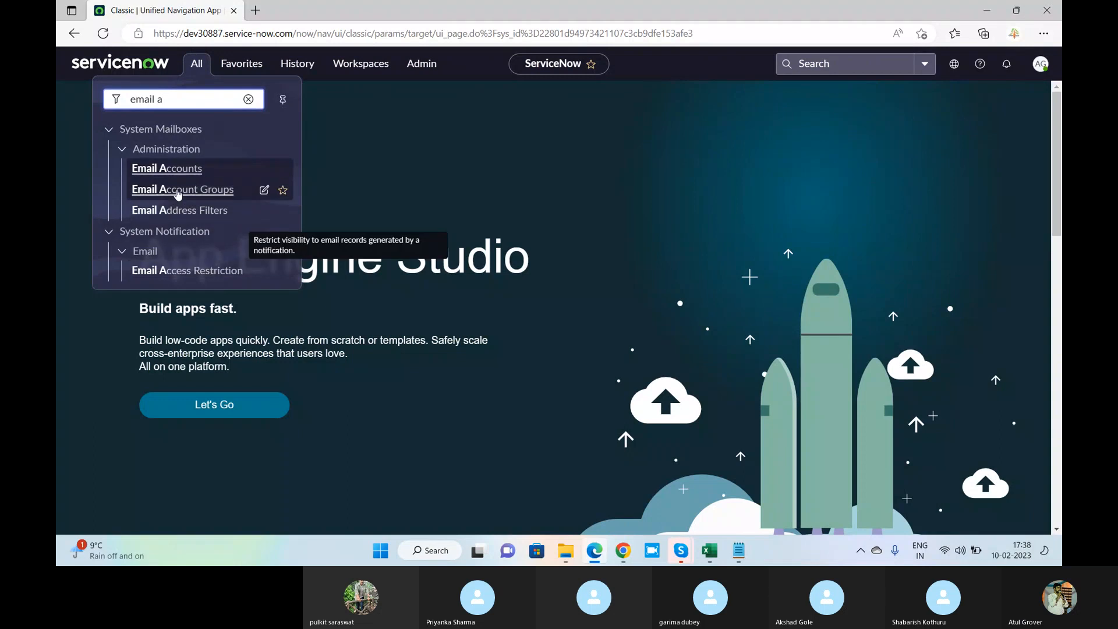
pyautogui.click(167, 169)
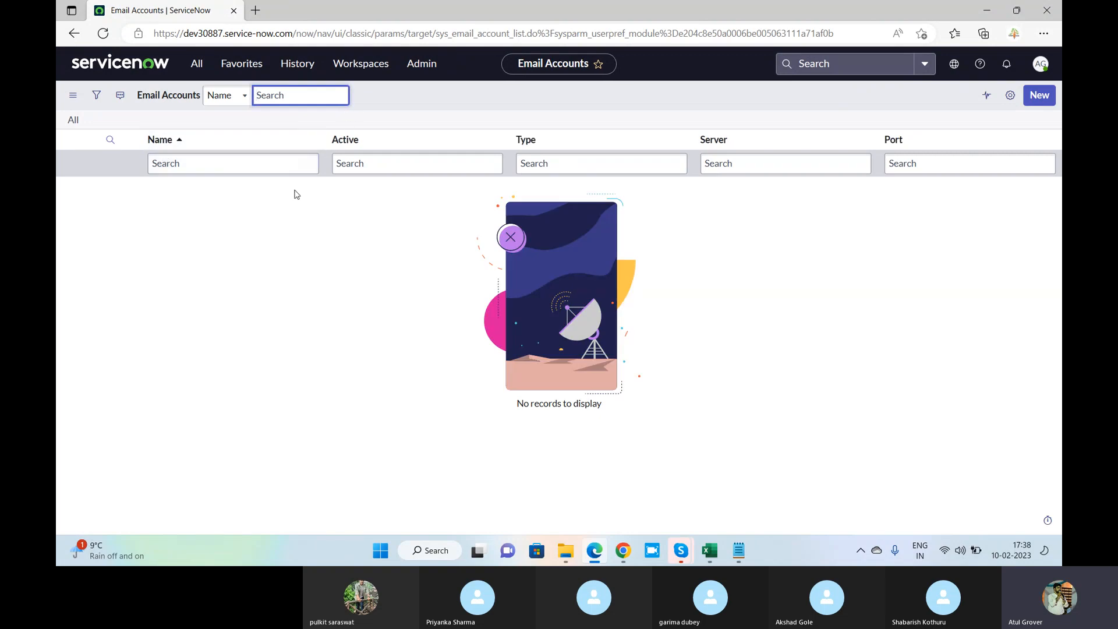
pyautogui.hotkey('alt', 'Tab')
pyautogui.press('Tab')
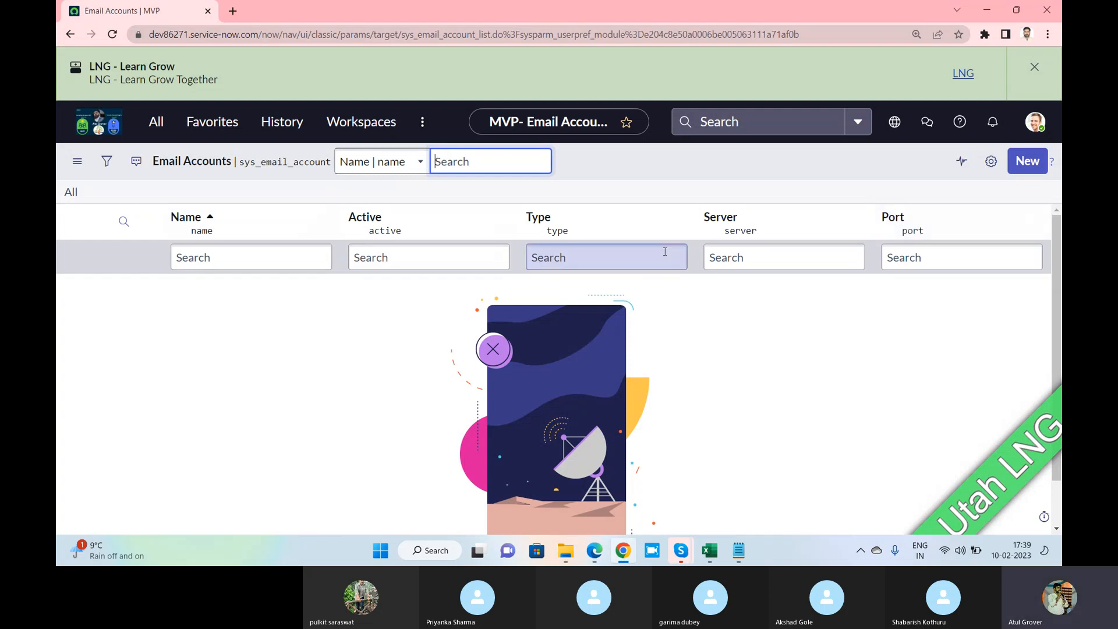
# Start a new Email Account record and highlight the note that receiving is disabled
pyautogui.hotkey('alt', 'Tab')
pyautogui.hotkey('alt', 'Tab')
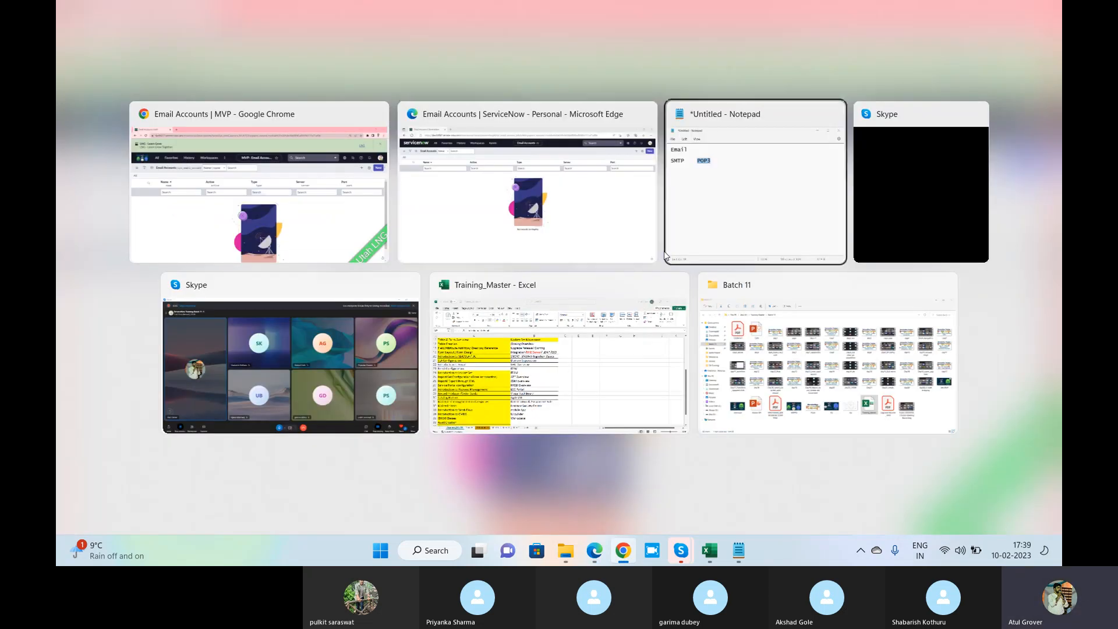
pyautogui.hotkey('alt', 'Down')
pyautogui.hotkey('alt', 'Left')
pyautogui.hotkey('alt', 'Left')
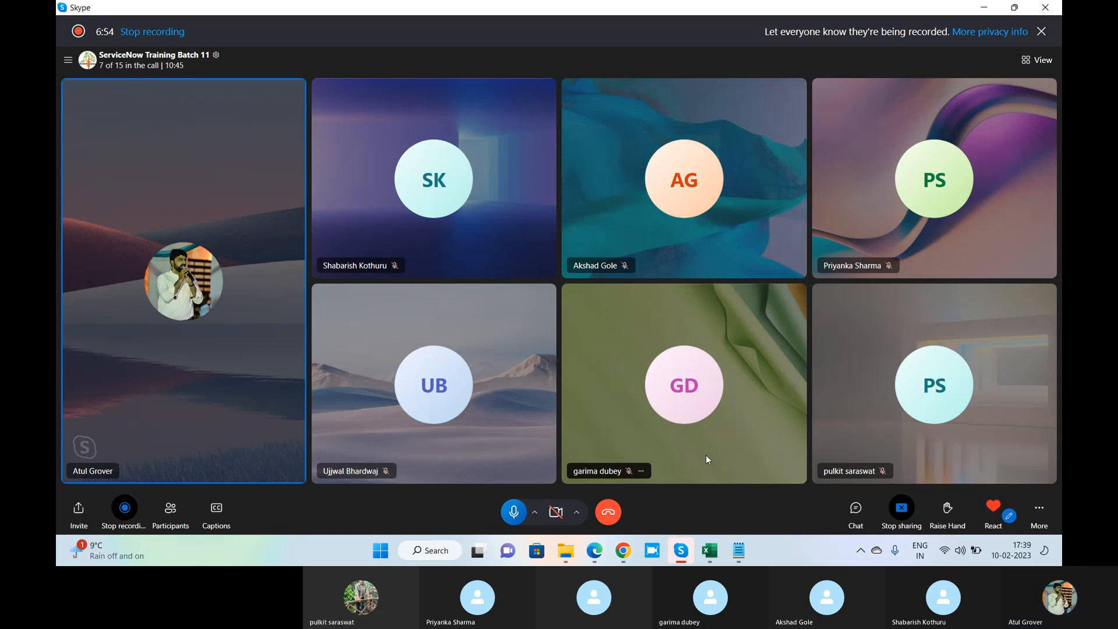
pyautogui.click(623, 552)
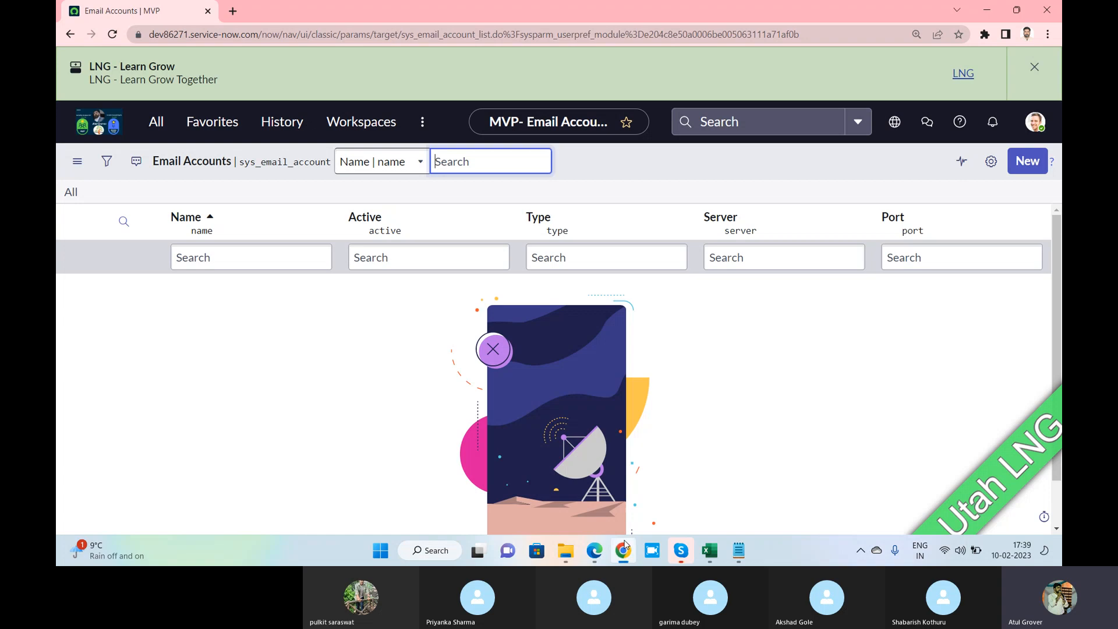
pyautogui.click(1023, 168)
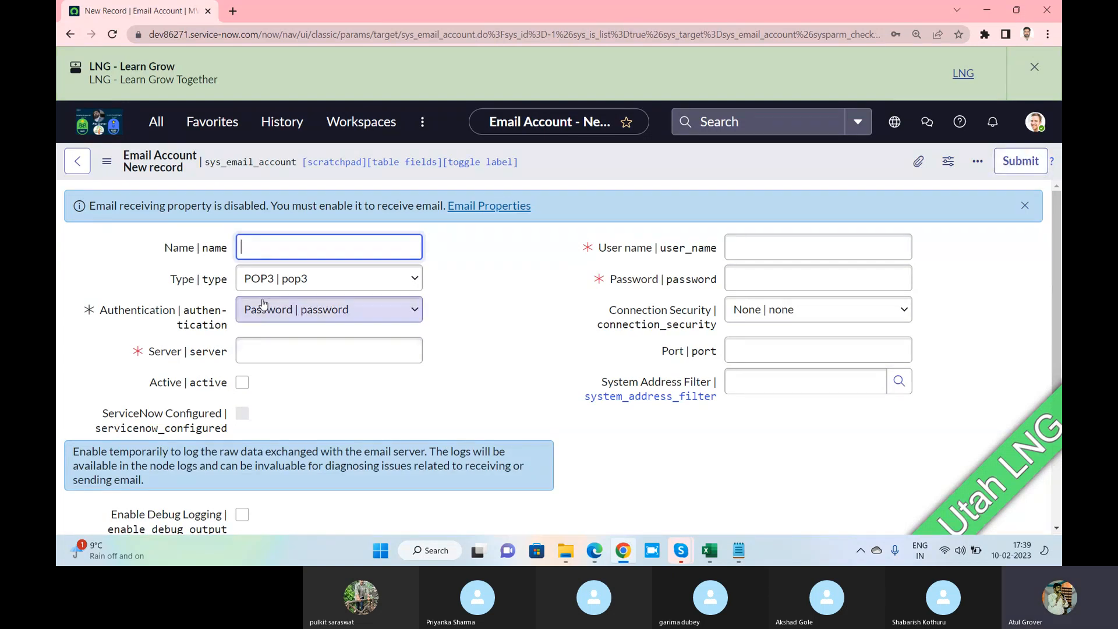
pyautogui.moveTo(121, 206); pyautogui.dragTo(267, 211)
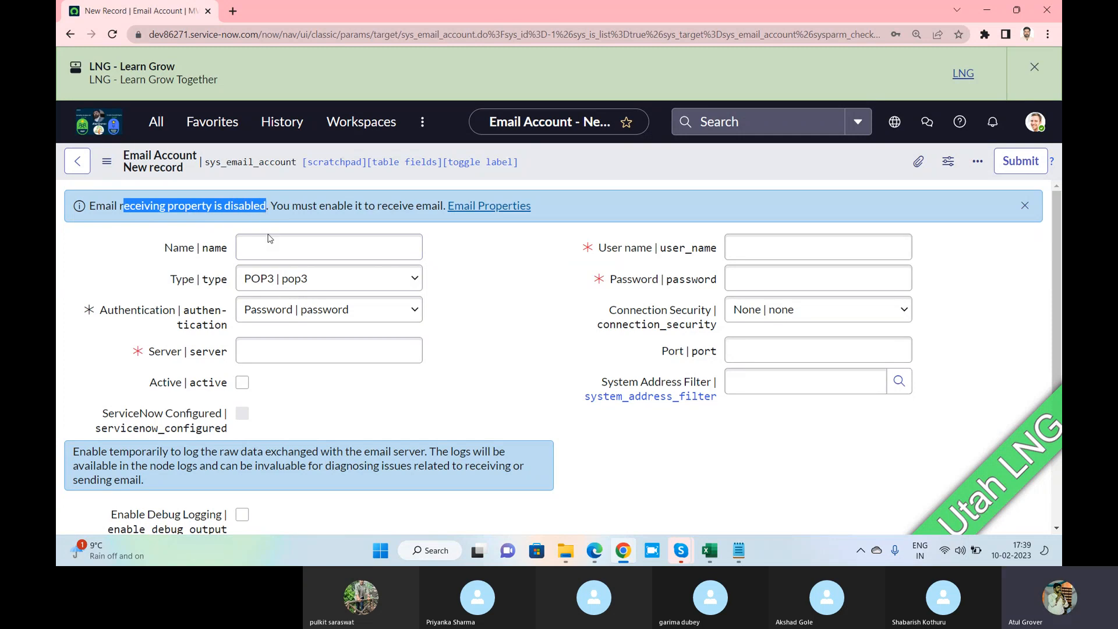
# Name the account 'Send', replacing the initially typed 'Receive'
pyautogui.click(306, 247)
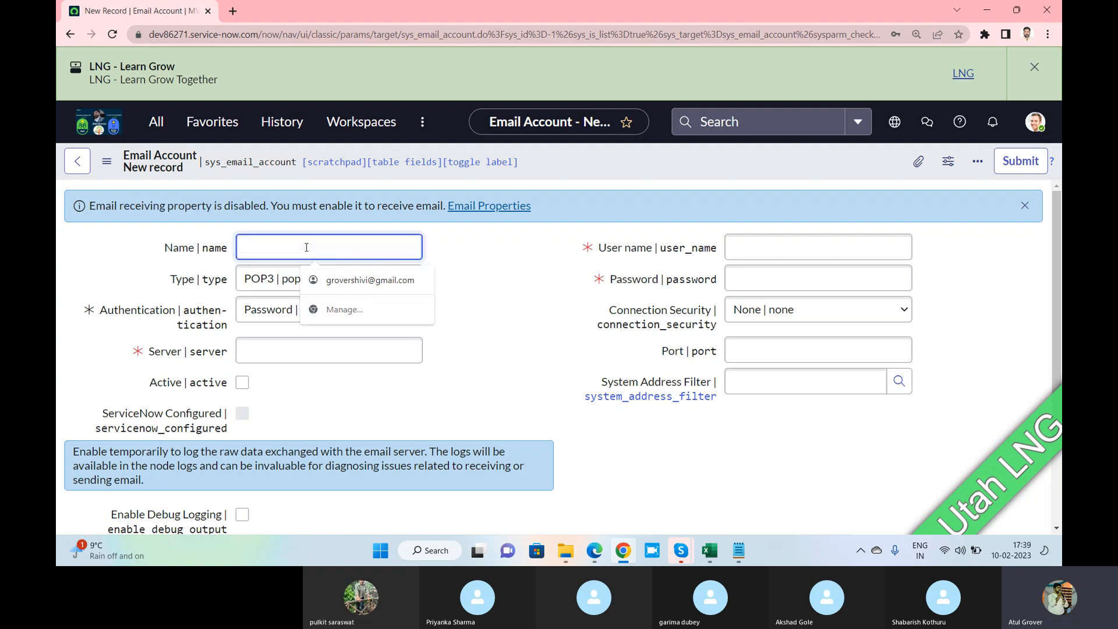
pyautogui.write('Reec')
pyautogui.press('BackSpace')
pyautogui.press('BackSpace')
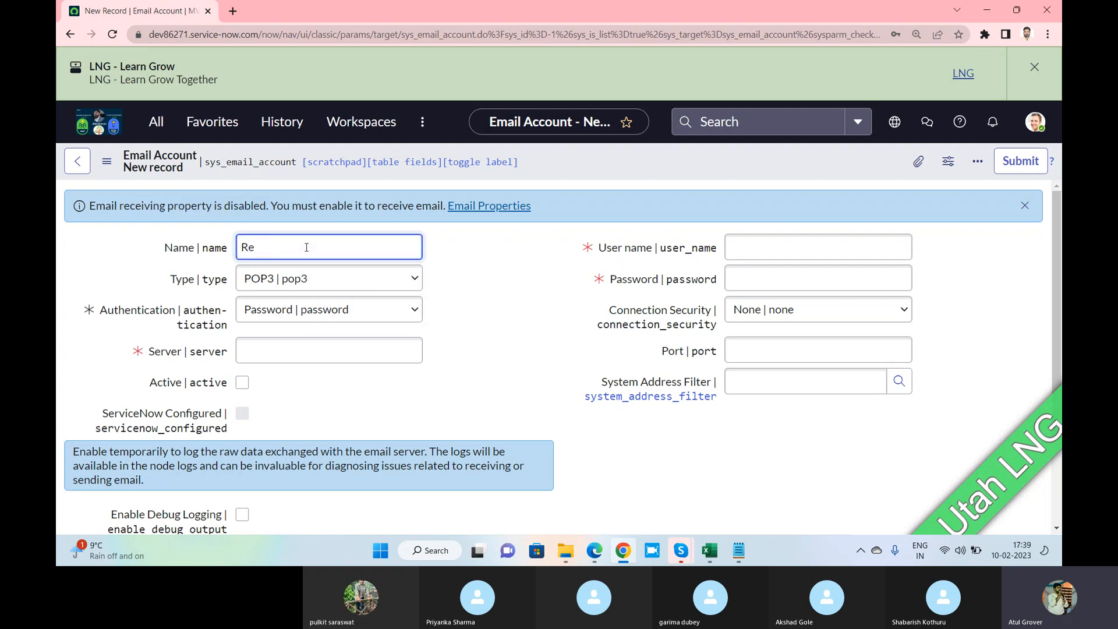
pyautogui.write('ceive')
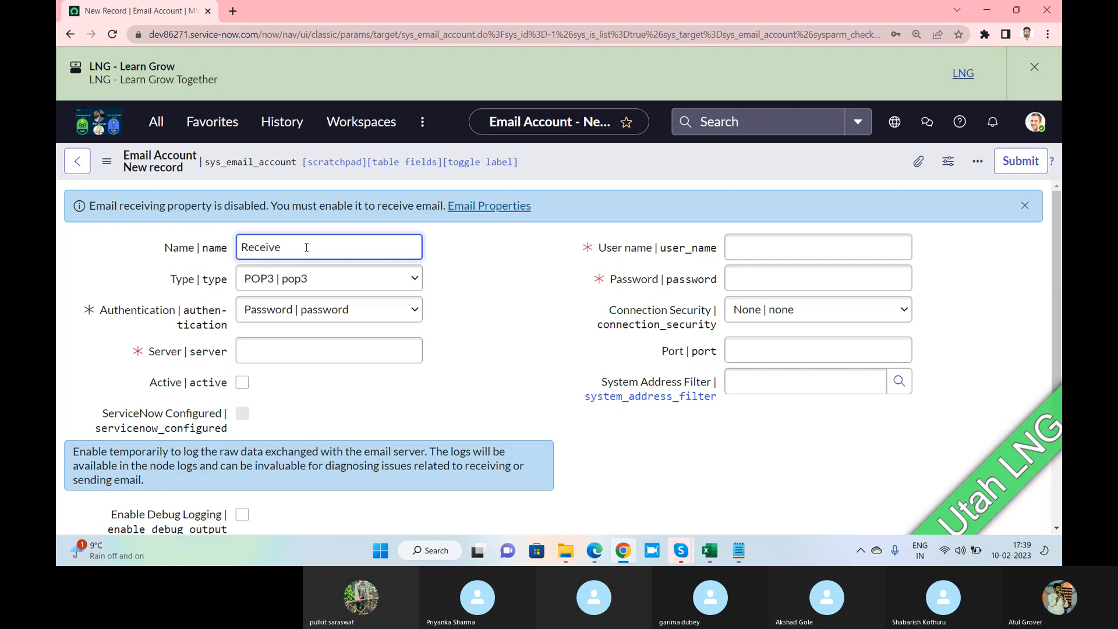
pyautogui.click(305, 278)
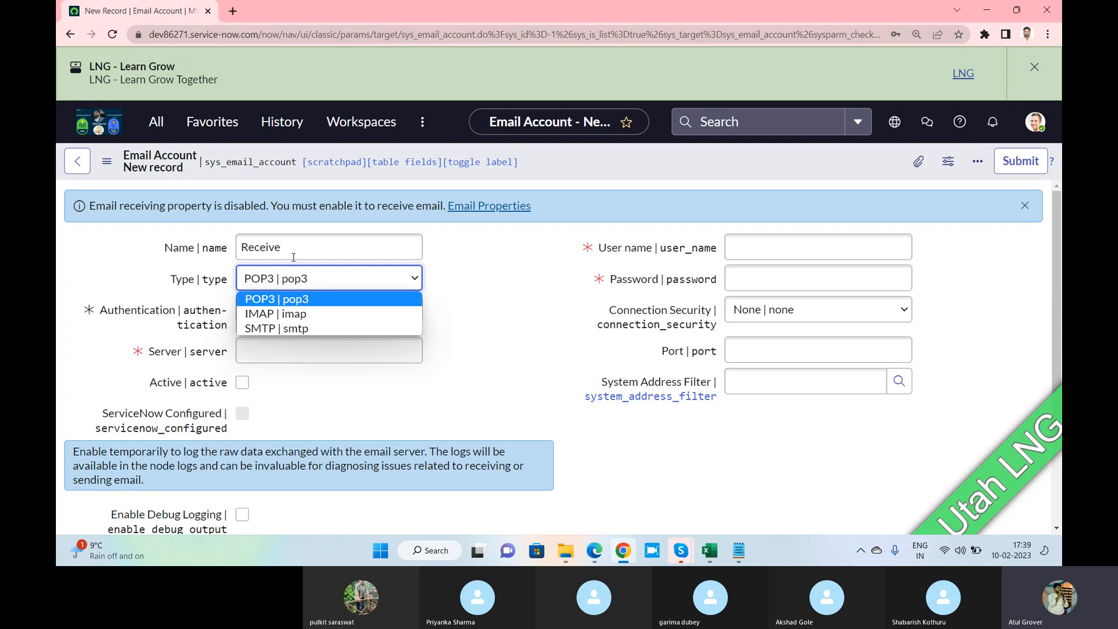
pyautogui.moveTo(293, 250); pyautogui.dragTo(260, 249)
pyautogui.hotkey('ctrl', 'a')
pyautogui.write('Sen')
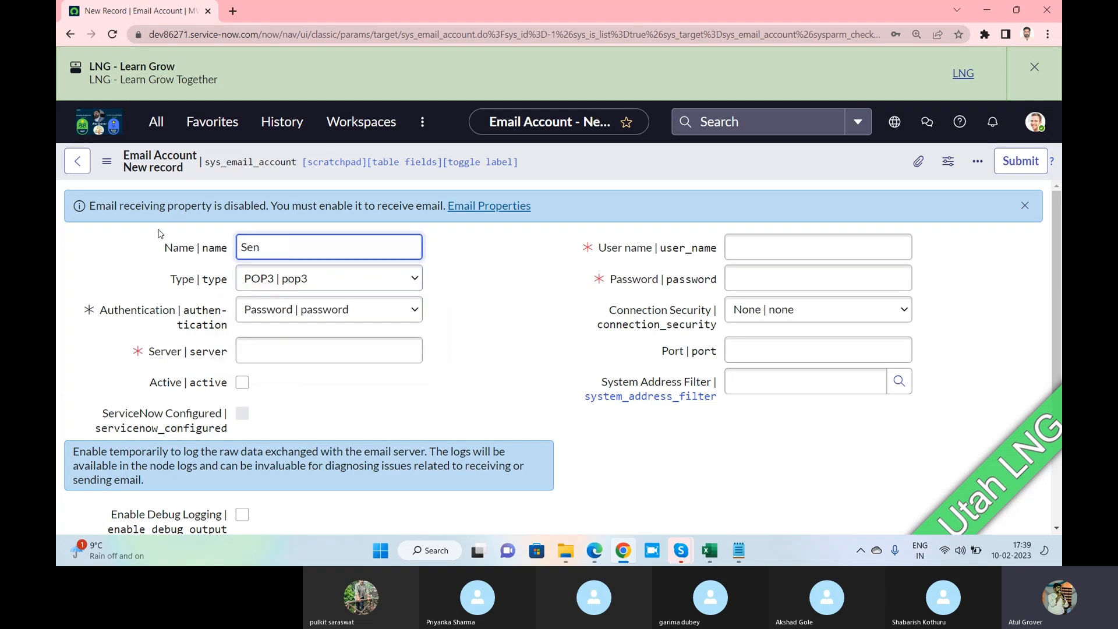
pyautogui.write('d')
# Set the account type to SMTP and keep Password authentication
pyautogui.click(326, 279)
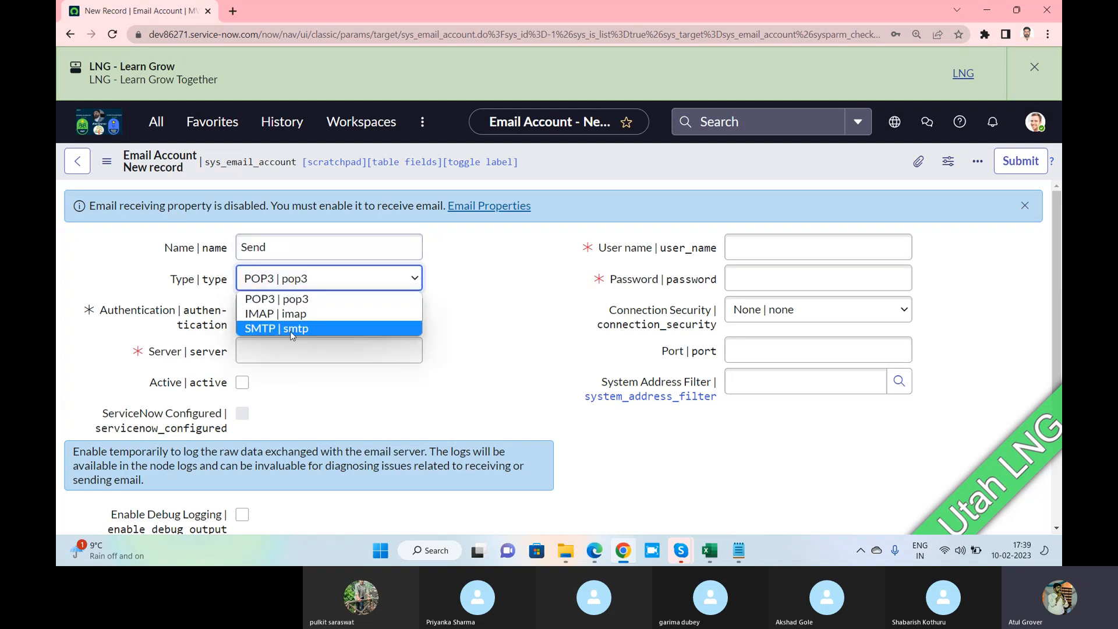
pyautogui.click(290, 331)
pyautogui.click(290, 314)
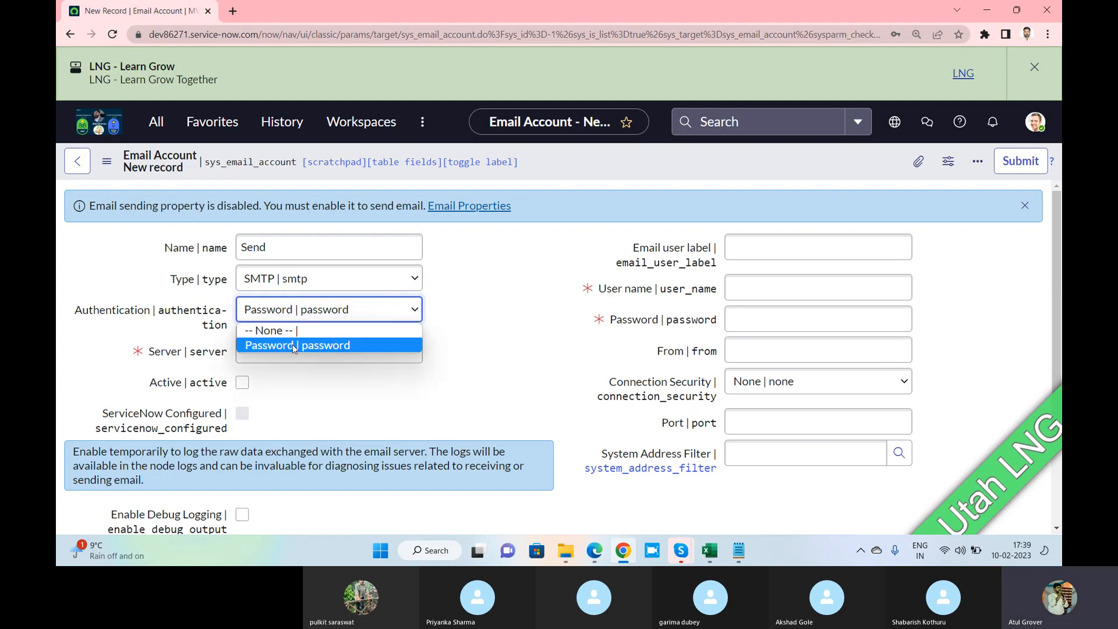
pyautogui.click(292, 345)
pyautogui.click(270, 348)
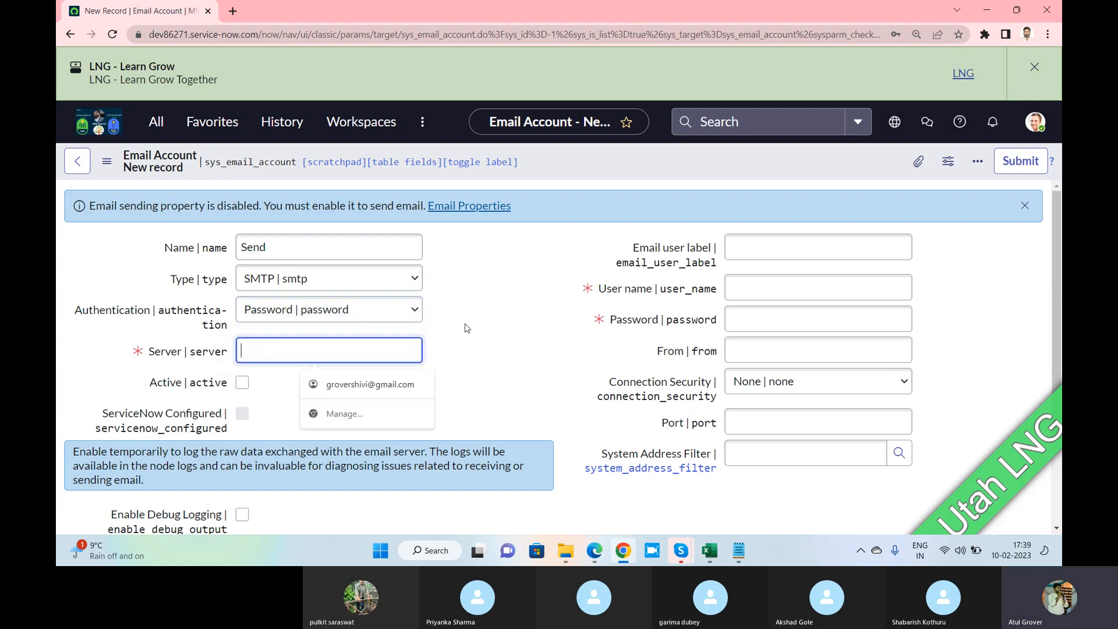
pyautogui.click(488, 322)
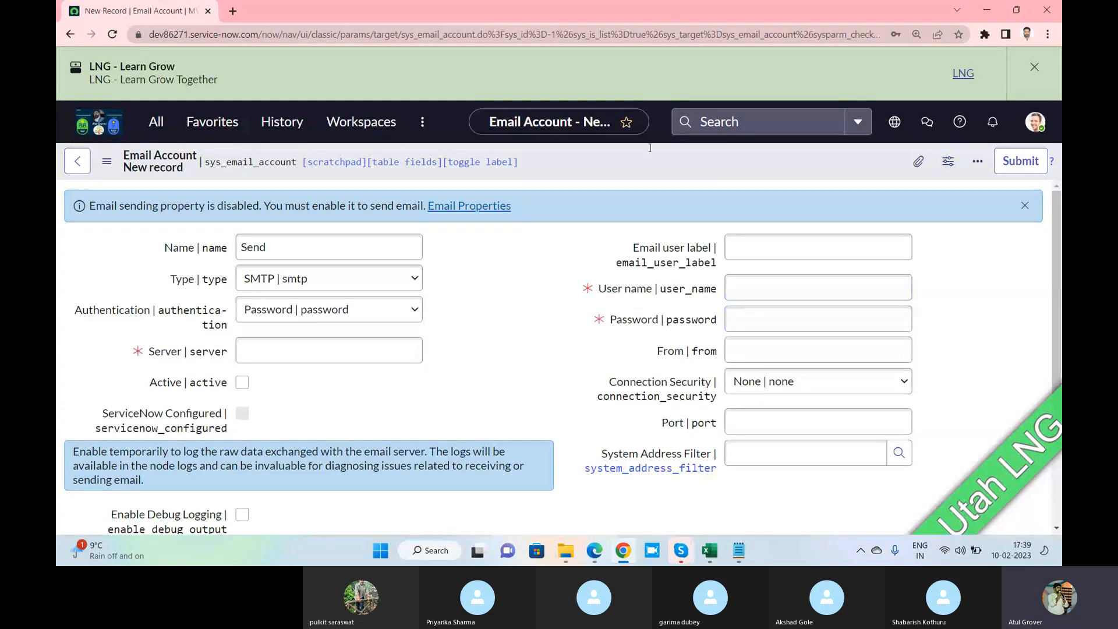
# Enter a no-reply address as the Email user label and highlight it
pyautogui.click(762, 243)
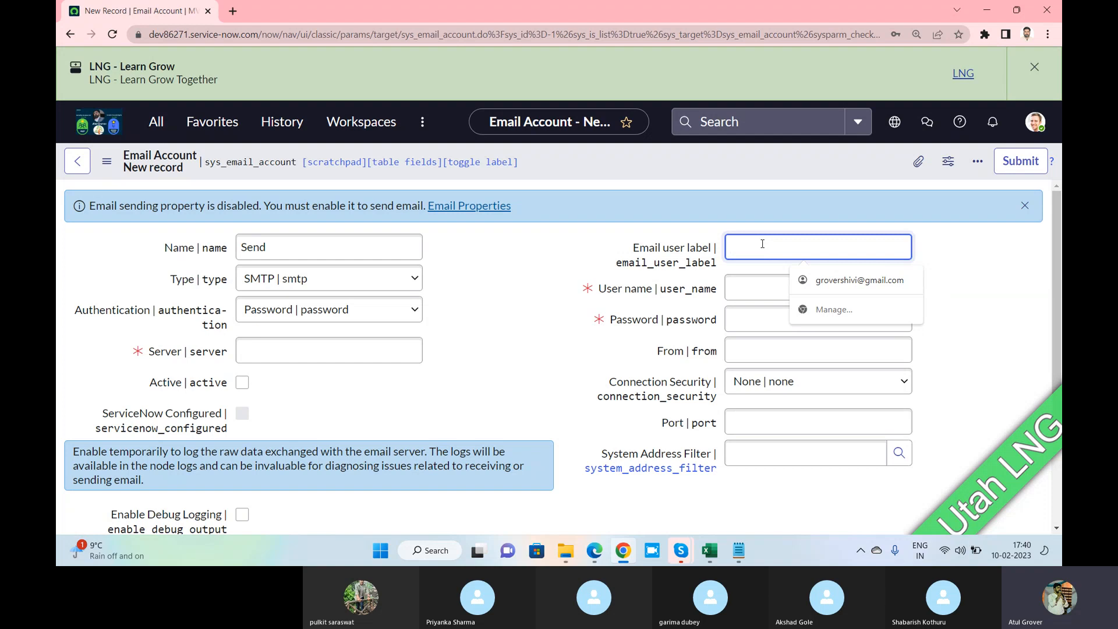
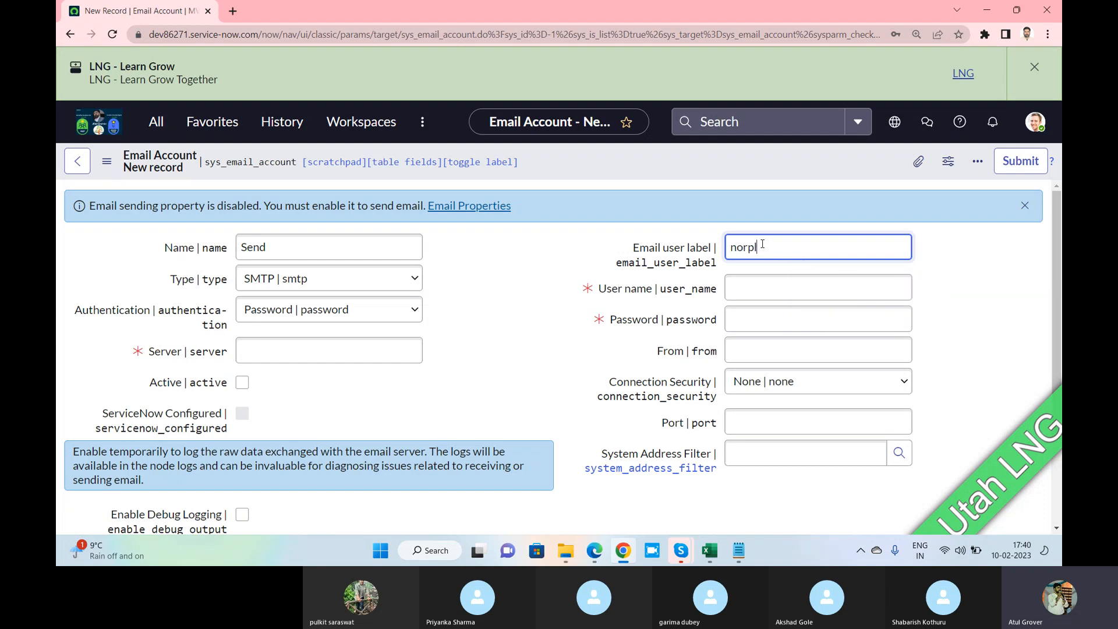
pyautogui.moveTo(779, 247); pyautogui.dragTo(656, 250)
pyautogui.moveTo(651, 260)
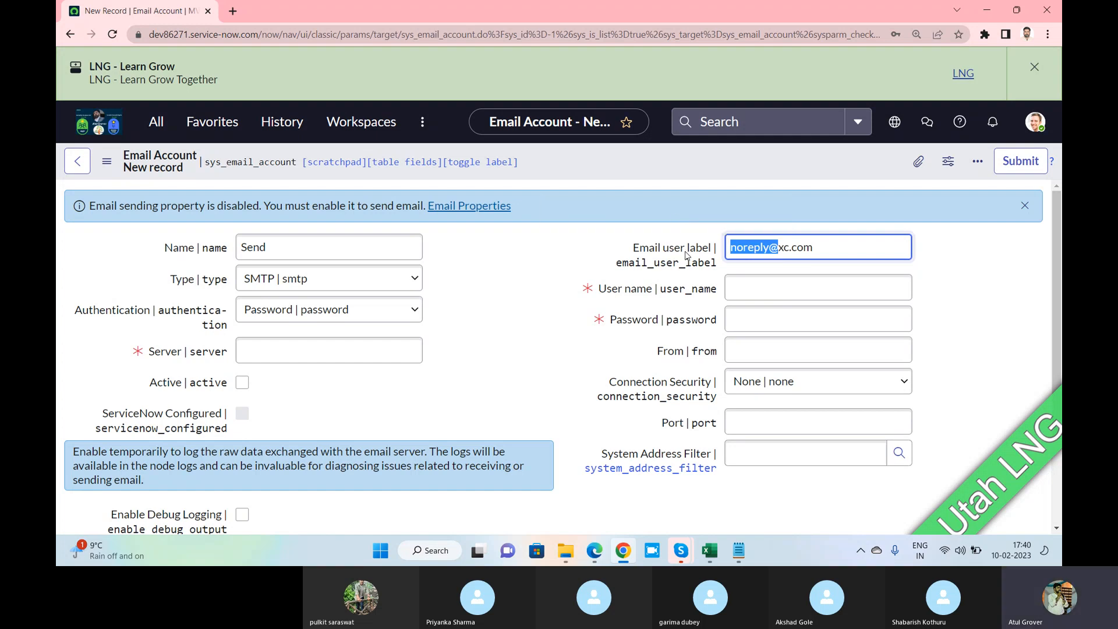
pyautogui.moveTo(687, 255)
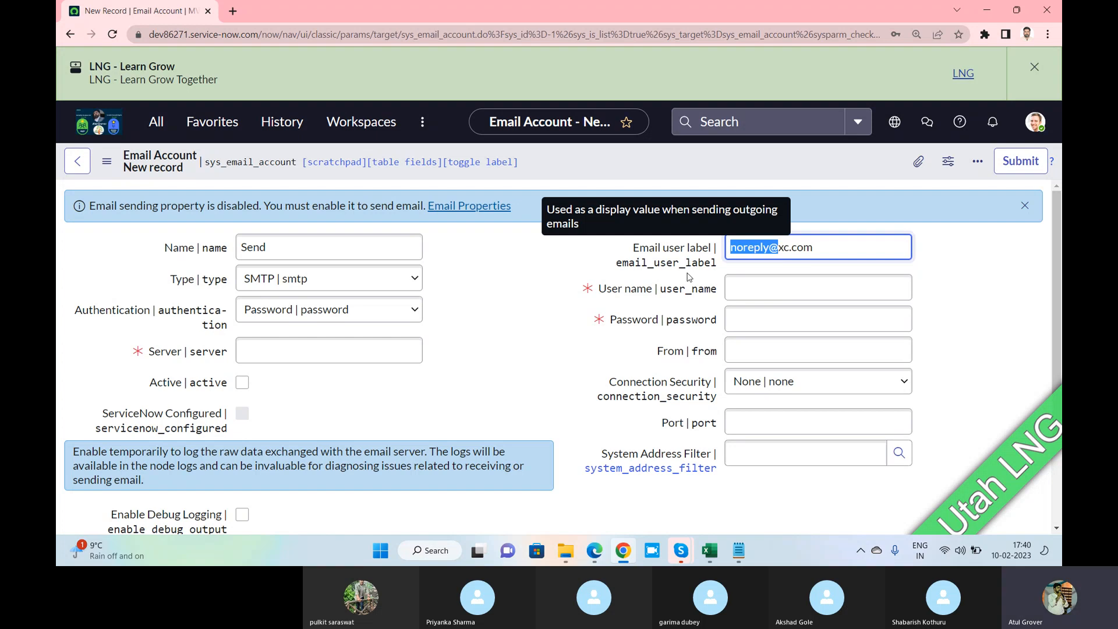
# Set From to 'HR Auto connect', server to XVXV, and mark the account Active
pyautogui.moveTo(675, 356)
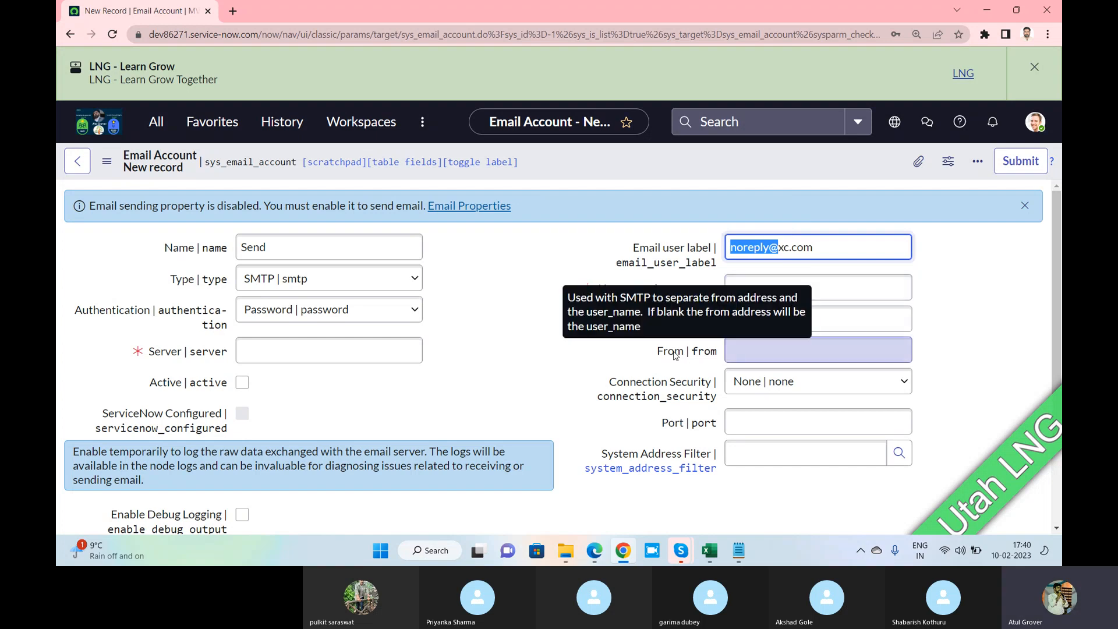
pyautogui.click(783, 351)
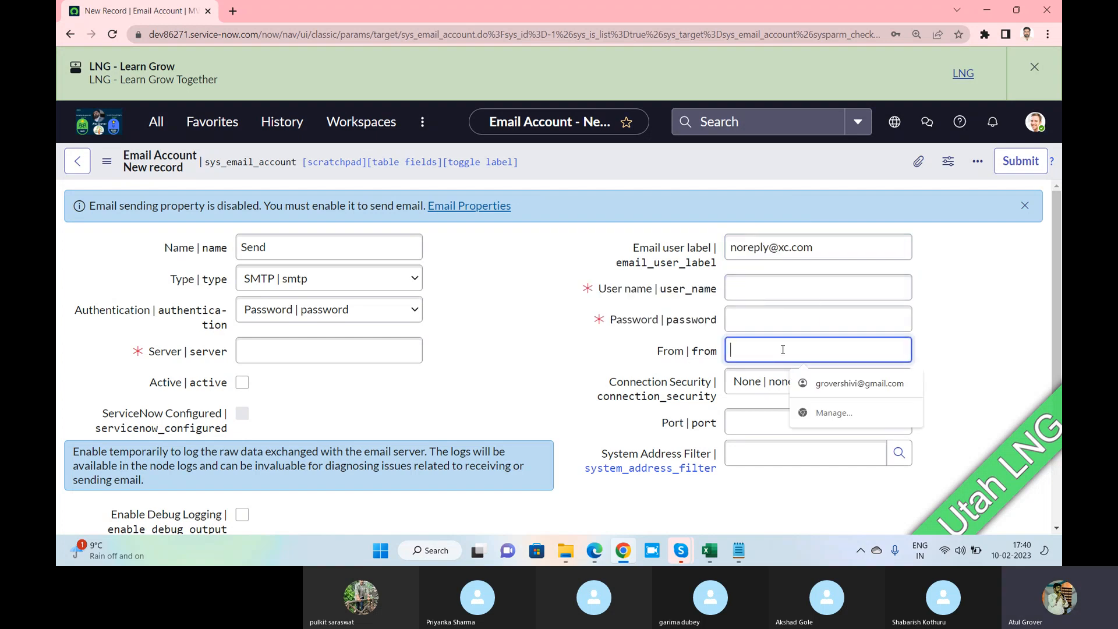
pyautogui.write('HR')
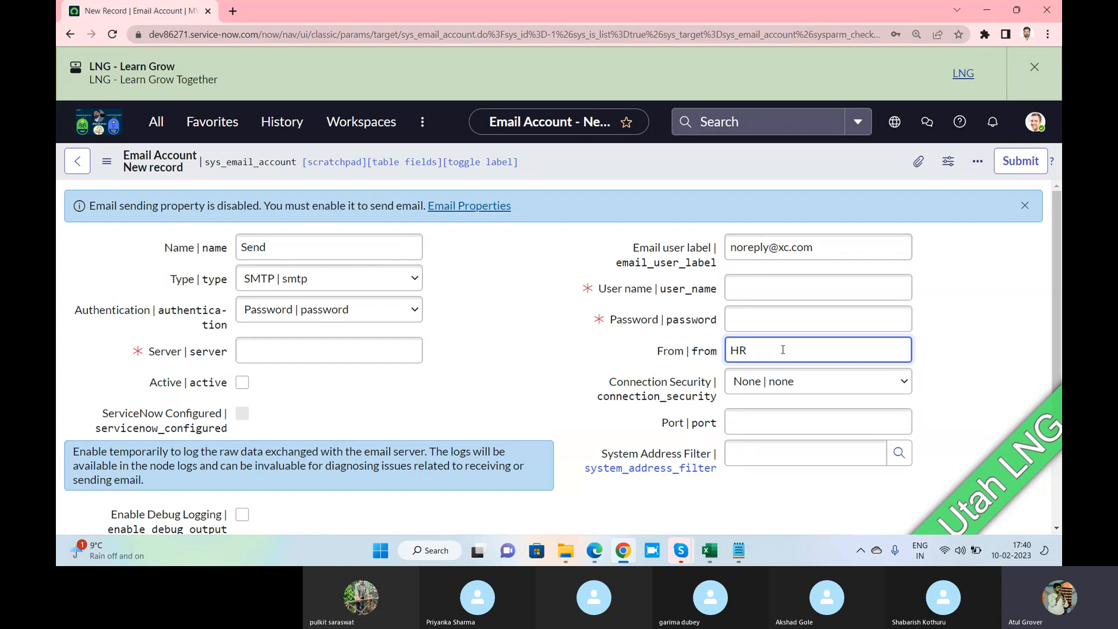
pyautogui.write(' Auot')
pyautogui.write('to cbbe')
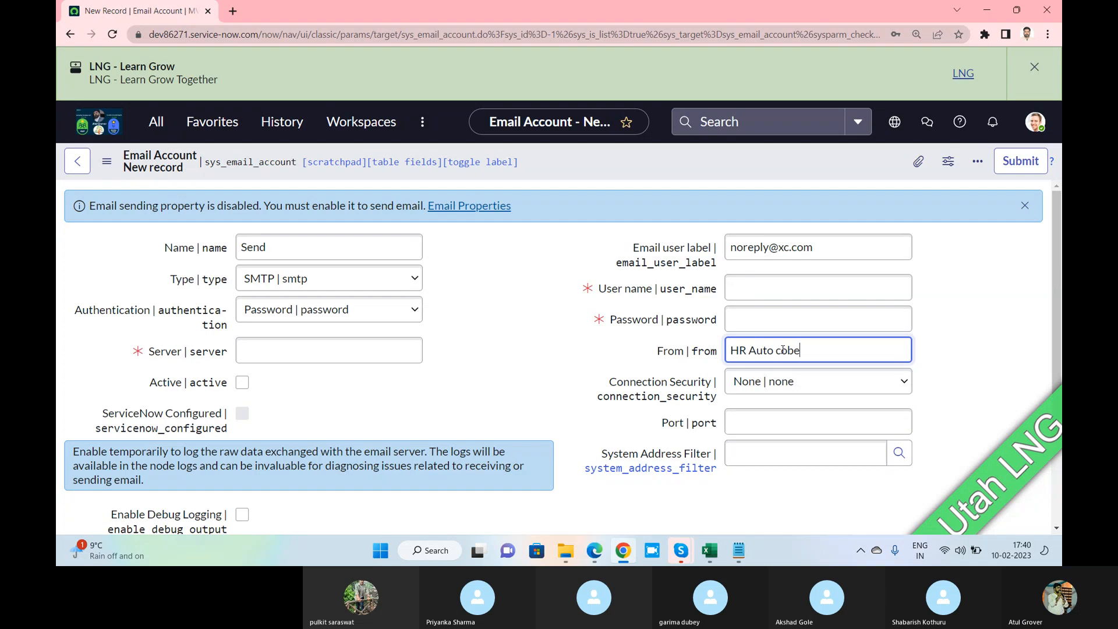
pyautogui.press('BackSpace')
pyautogui.press('BackSpace')
pyautogui.press('BackSpace')
pyautogui.write('onnect')
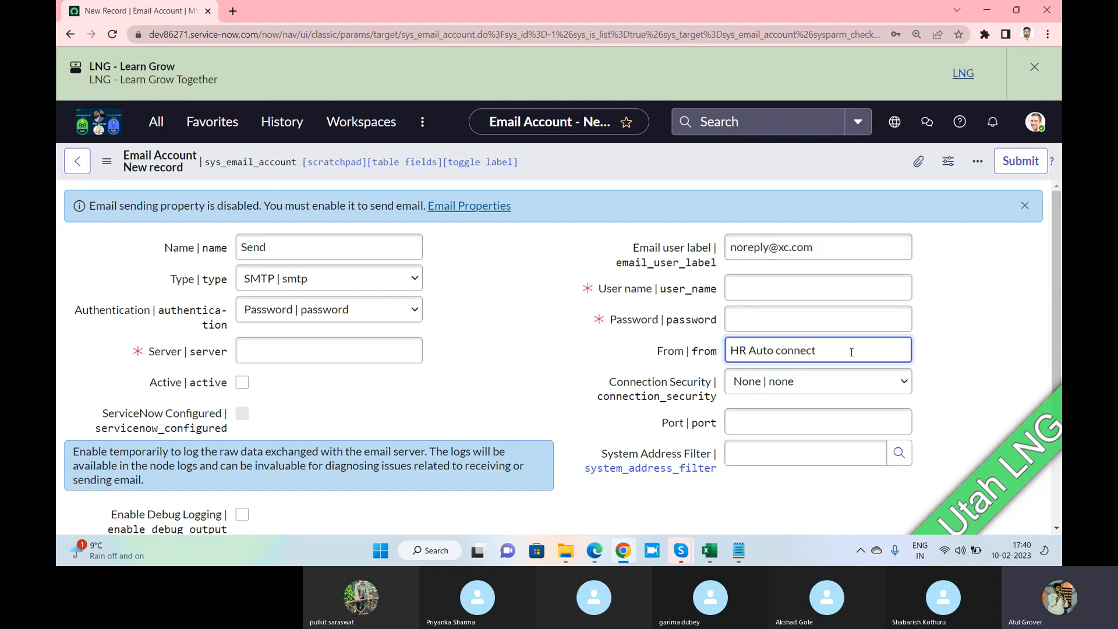
pyautogui.moveTo(848, 349); pyautogui.dragTo(742, 337)
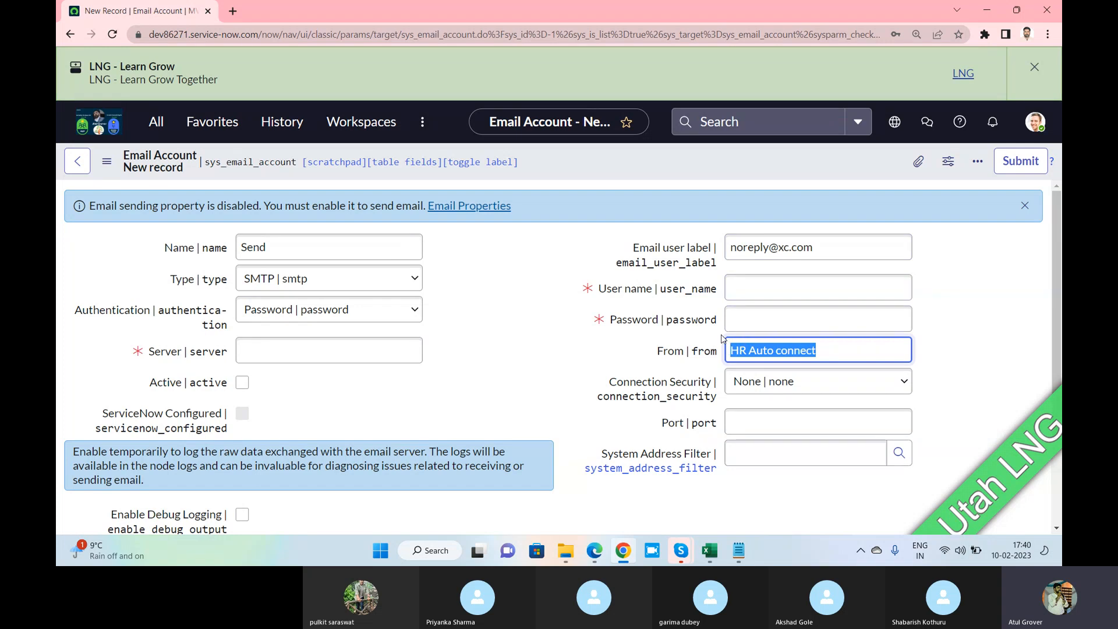
pyautogui.click(322, 354)
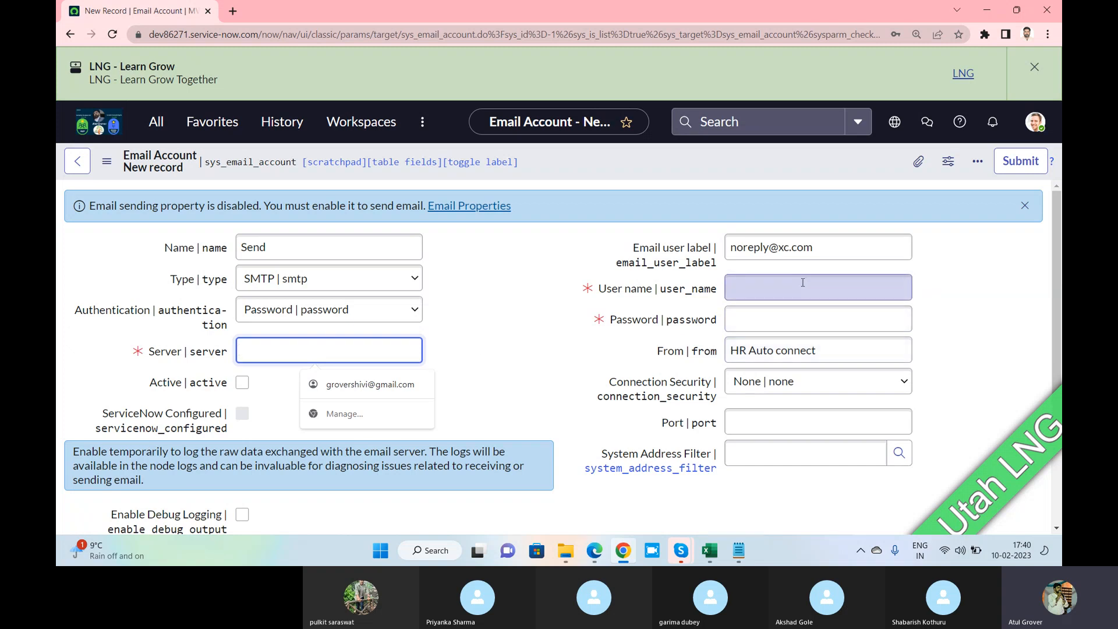
pyautogui.write('XVXV')
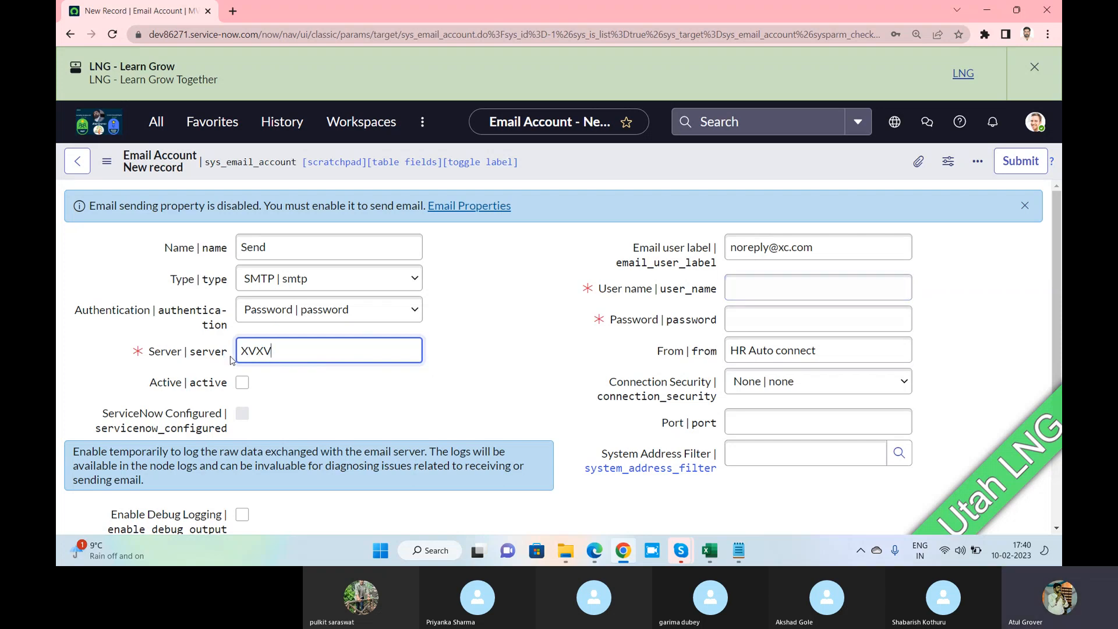
pyautogui.click(242, 382)
# Enter user name 'admin' and the password, then submit the Send account
pyautogui.click(738, 293)
pyautogui.write('a')
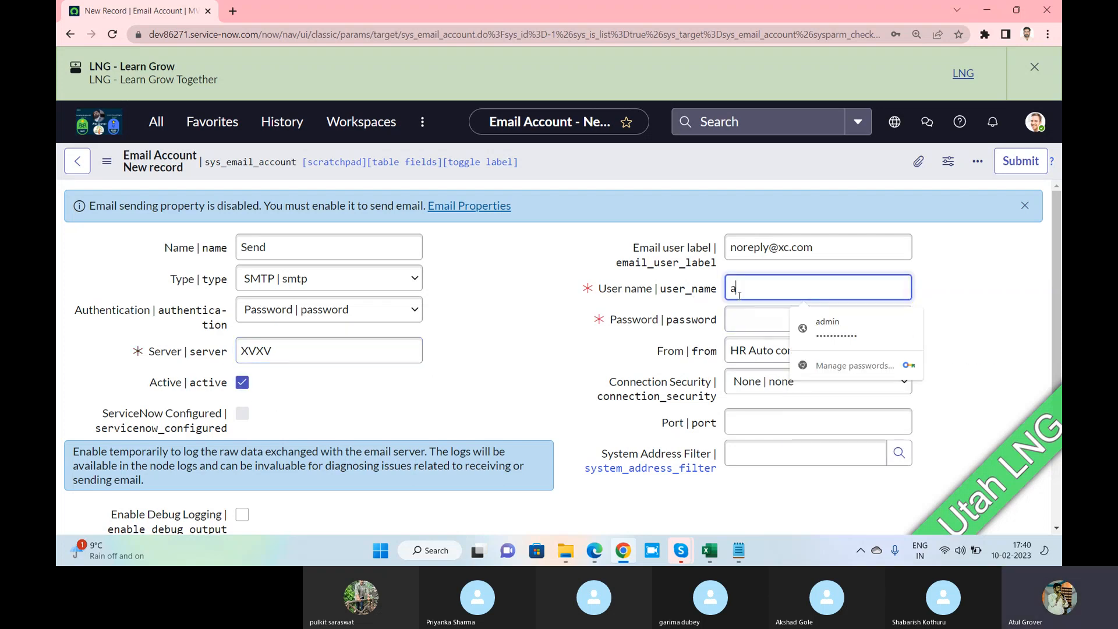
pyautogui.write('dmin')
pyautogui.press('Tab')
pyautogui.write('admin')
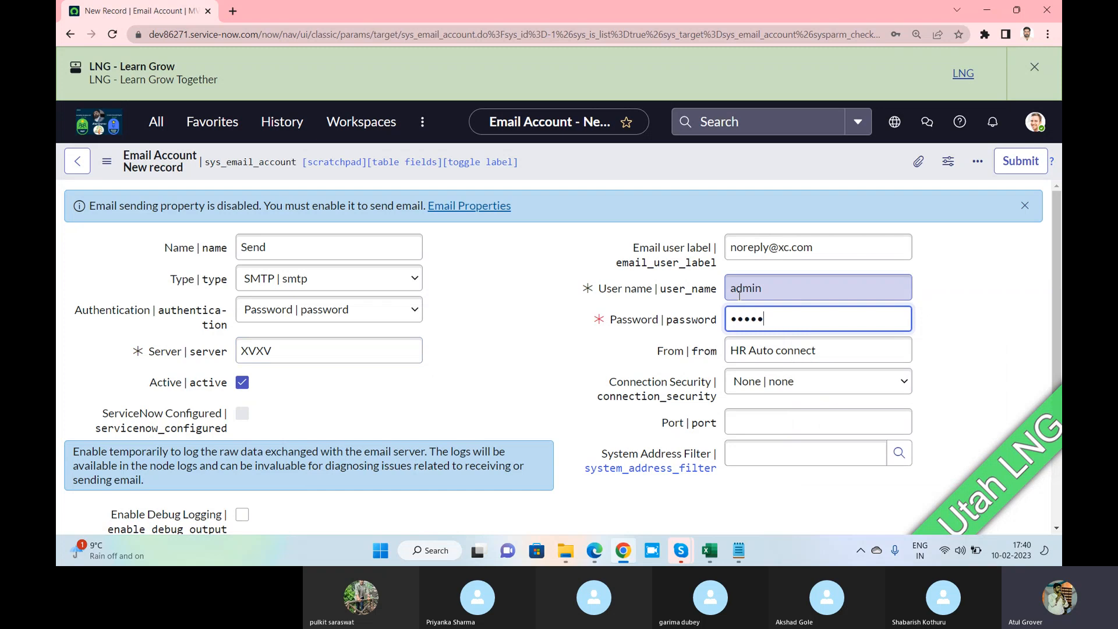
pyautogui.click(1006, 164)
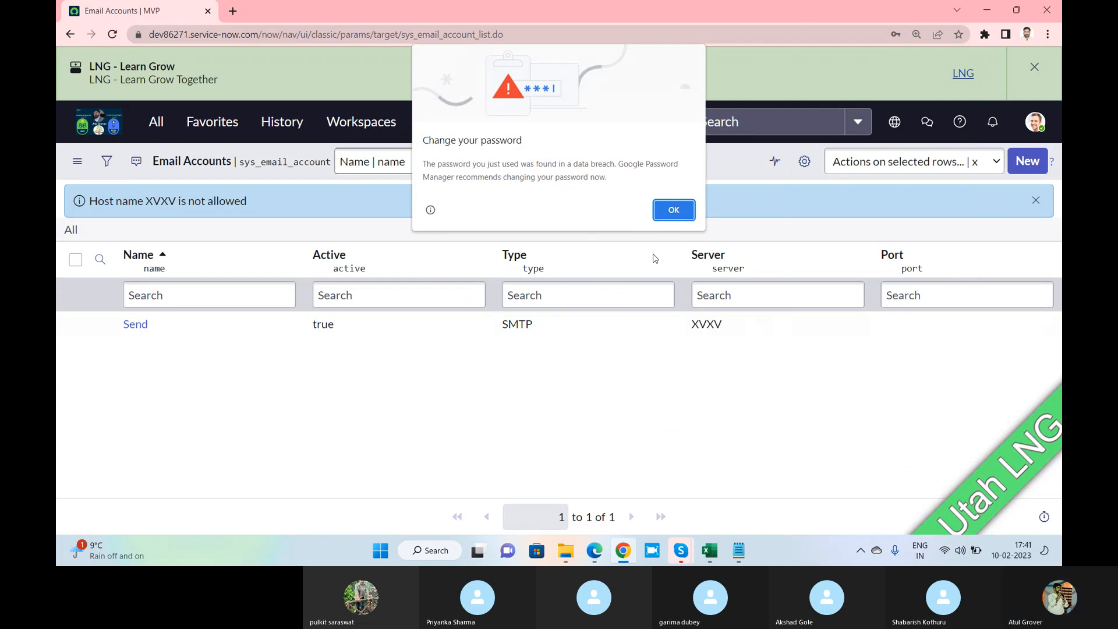
# Dismiss Chrome's password warnings and open a blank new Email Account form
pyautogui.press('Return')
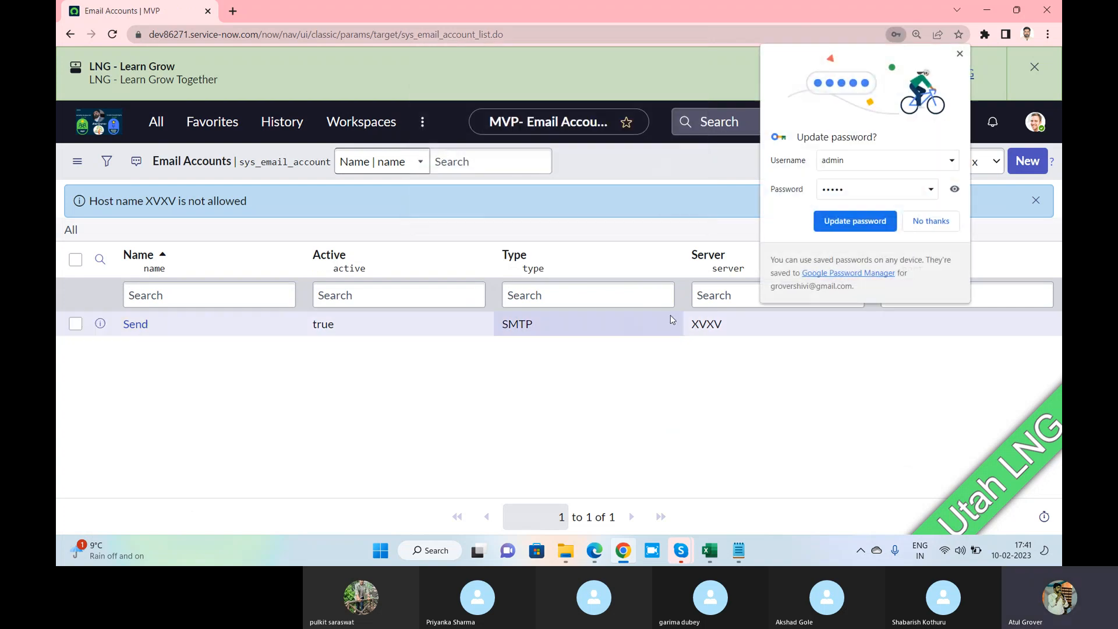
pyautogui.click(916, 220)
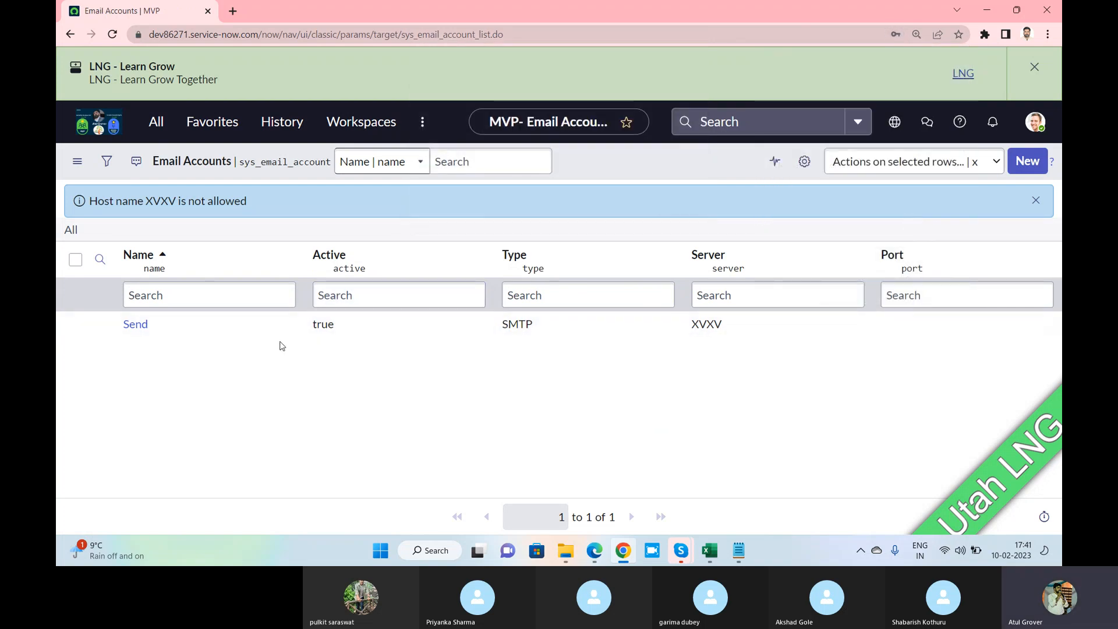
pyautogui.click(1023, 164)
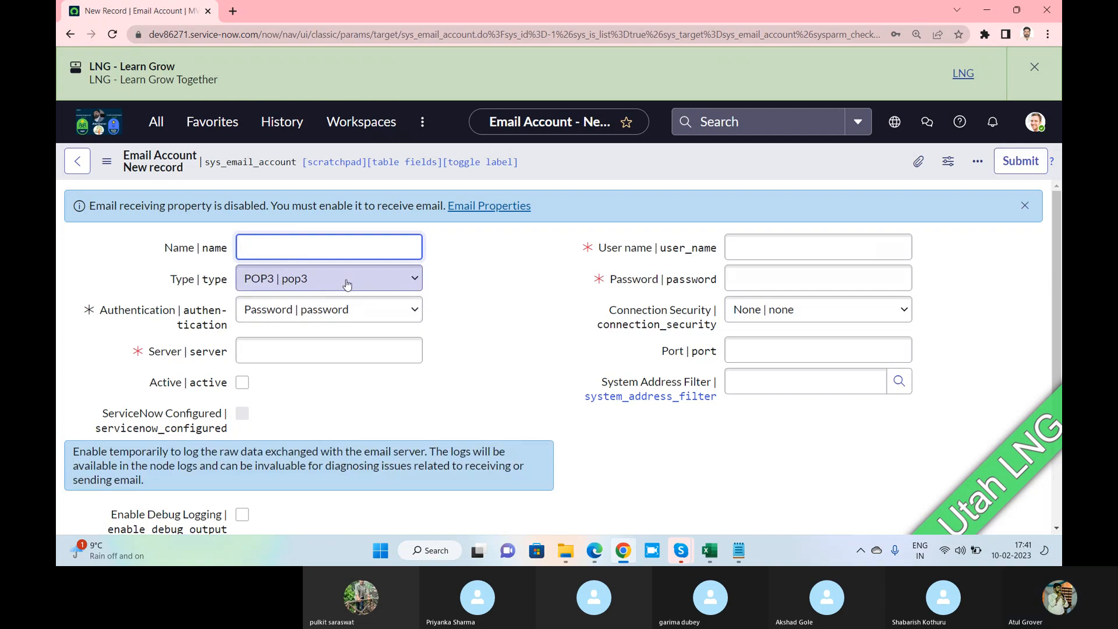
# Name the account 'Receive', set server to 'admin', and mark it Active
pyautogui.click(345, 255)
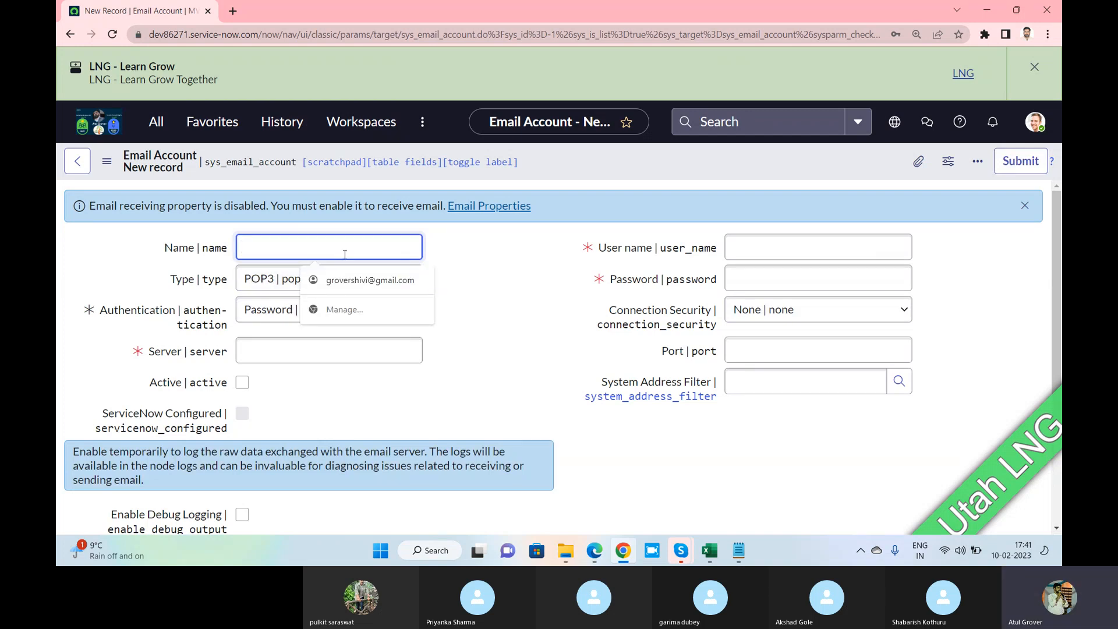
pyautogui.write('Receive')
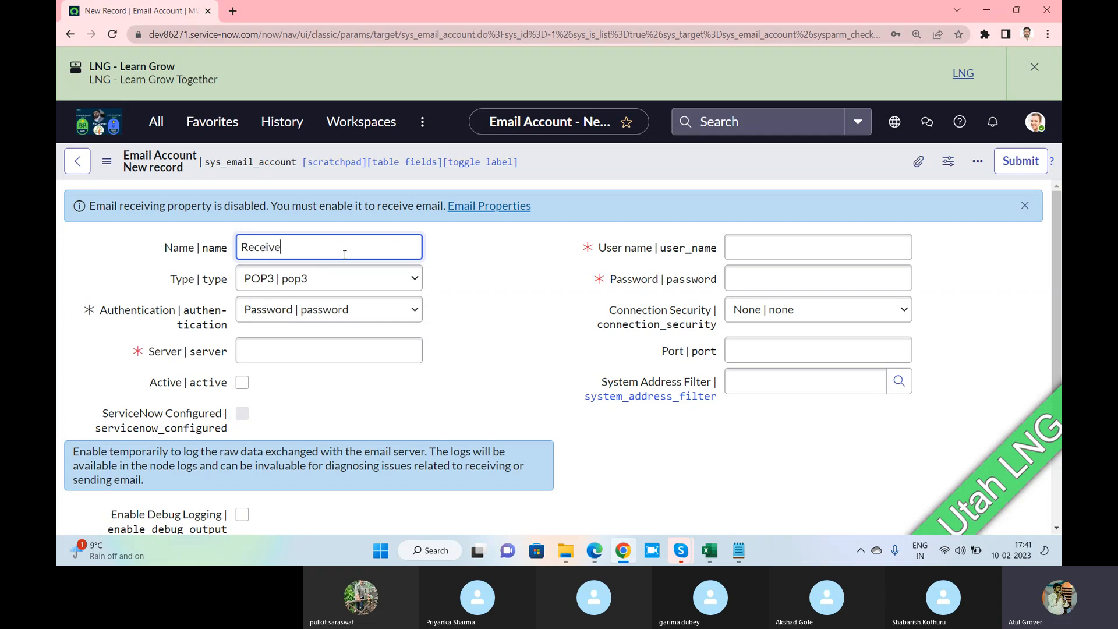
pyautogui.click(314, 355)
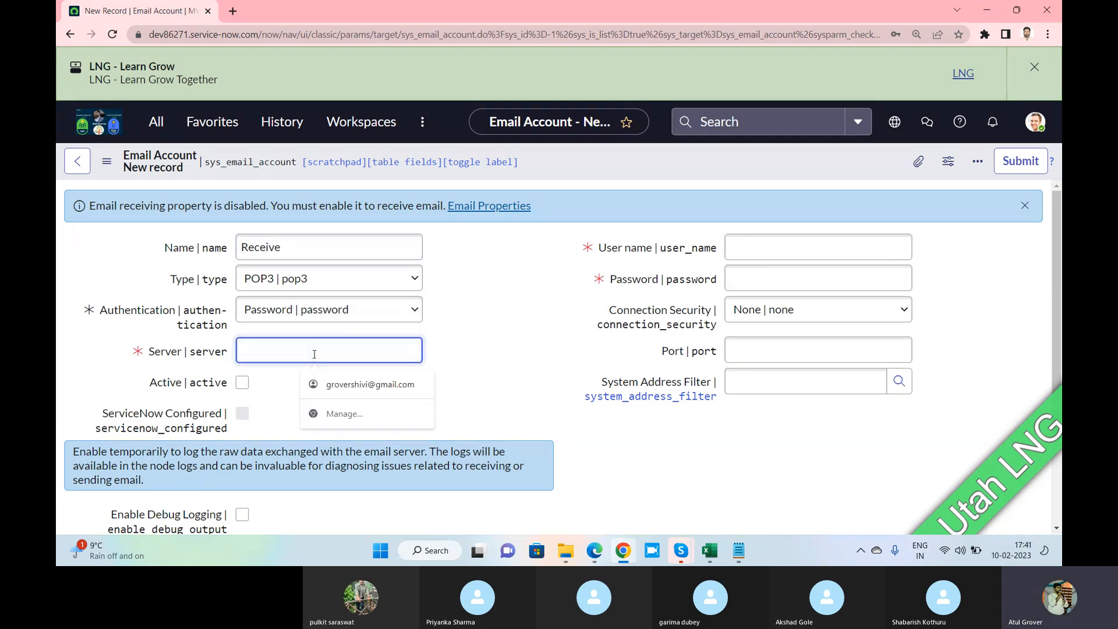
pyautogui.write('admin')
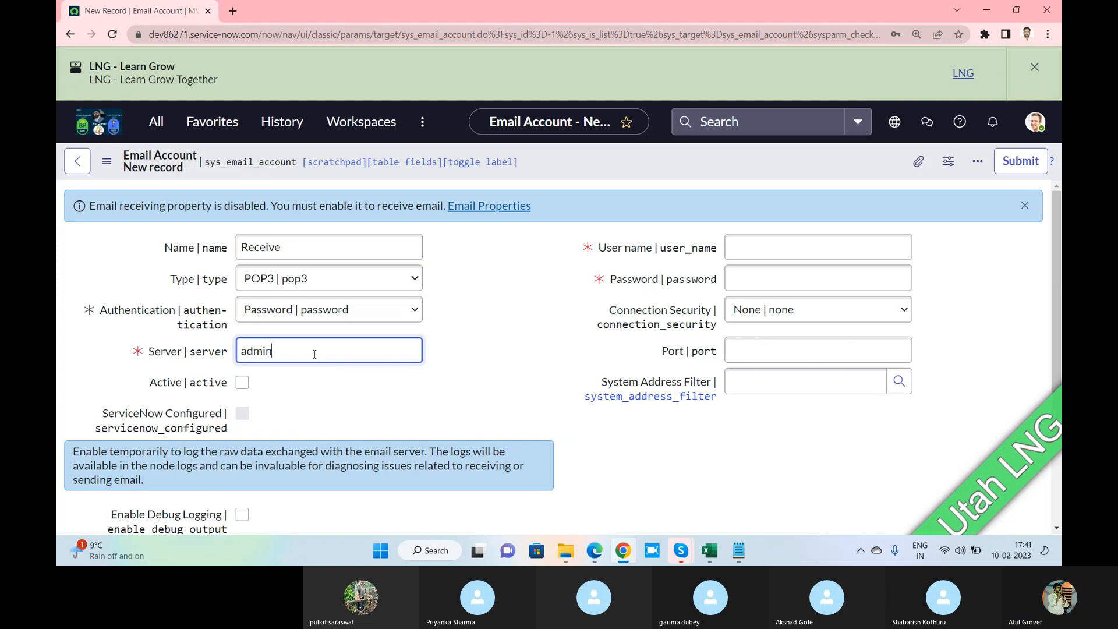
pyautogui.click(242, 382)
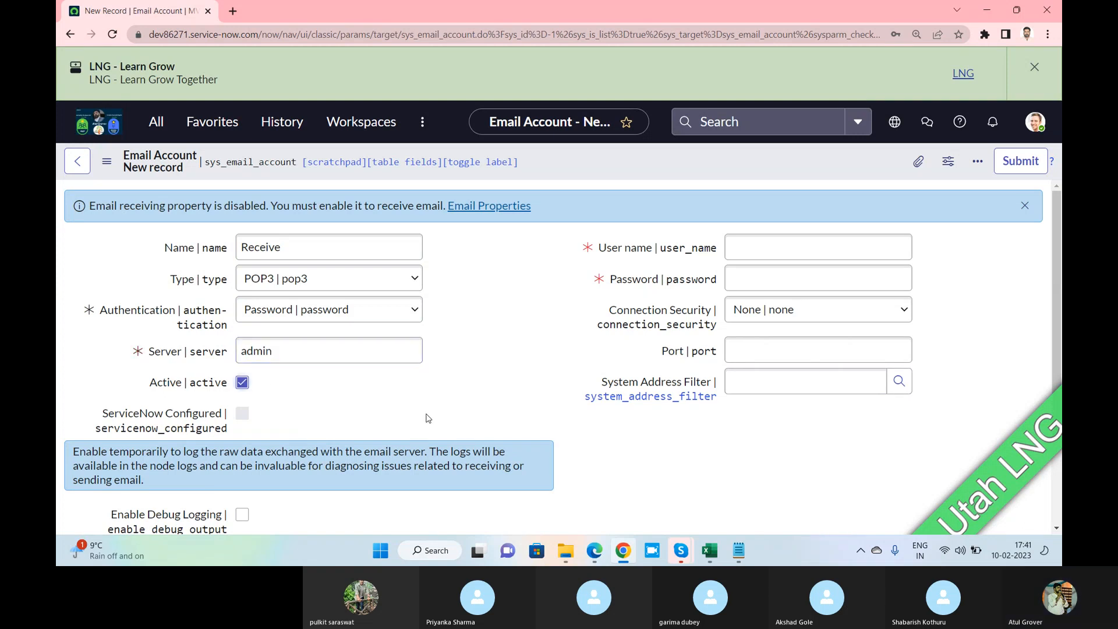
# Enter user name 'admin' and the password, keep Connection Security None, and set port 80
pyautogui.click(771, 251)
pyautogui.write('admin')
pyautogui.press('Tab')
pyautogui.write('admin')
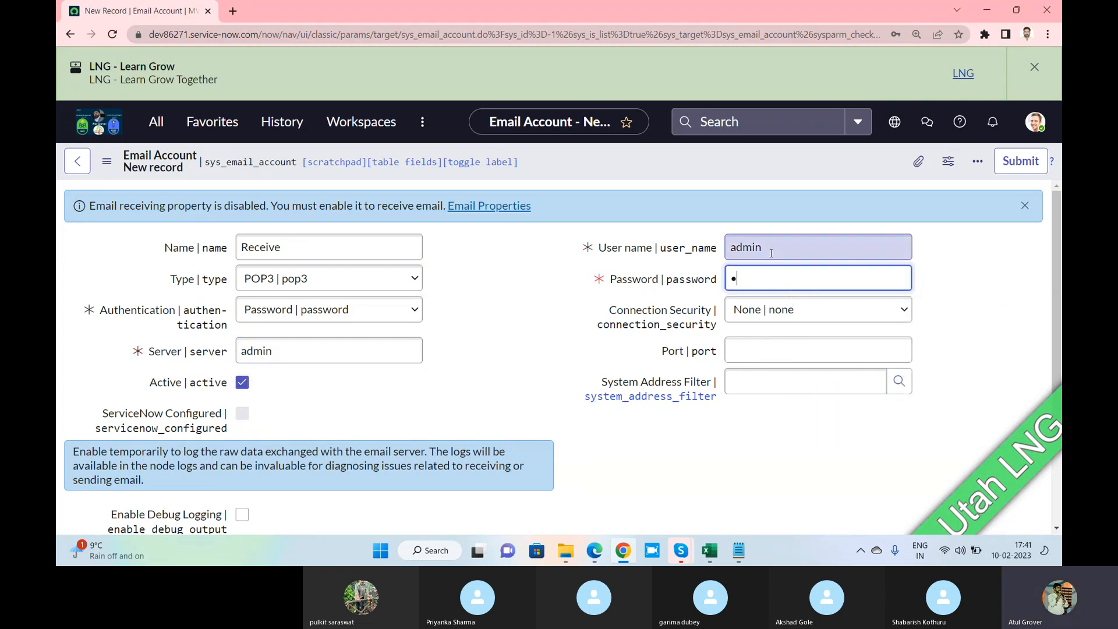
pyautogui.click(763, 310)
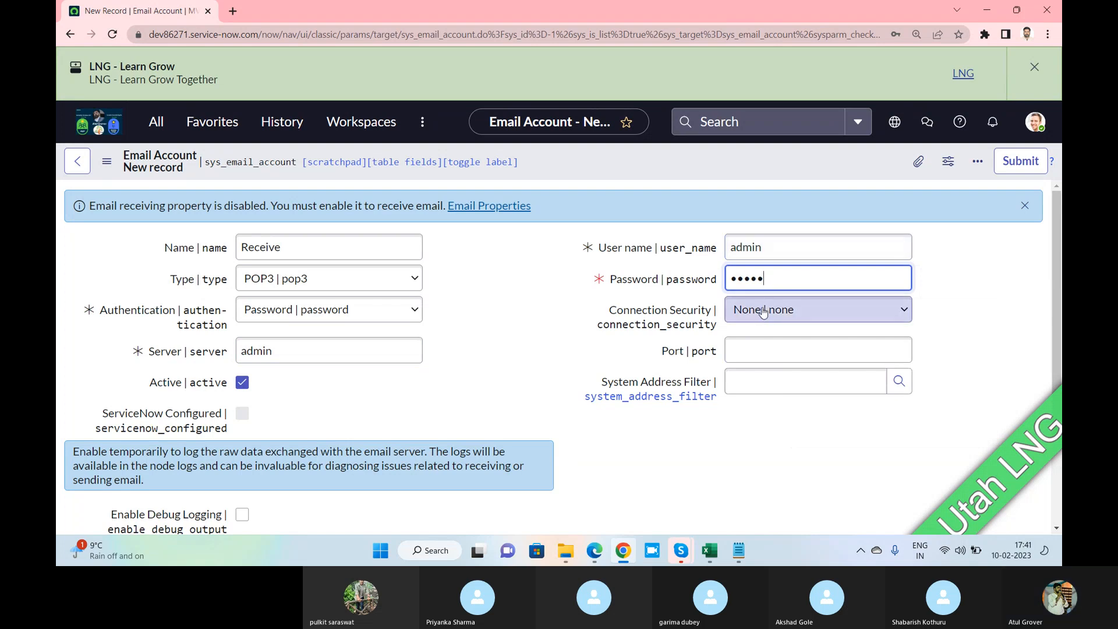
pyautogui.click(763, 310)
pyautogui.click(745, 351)
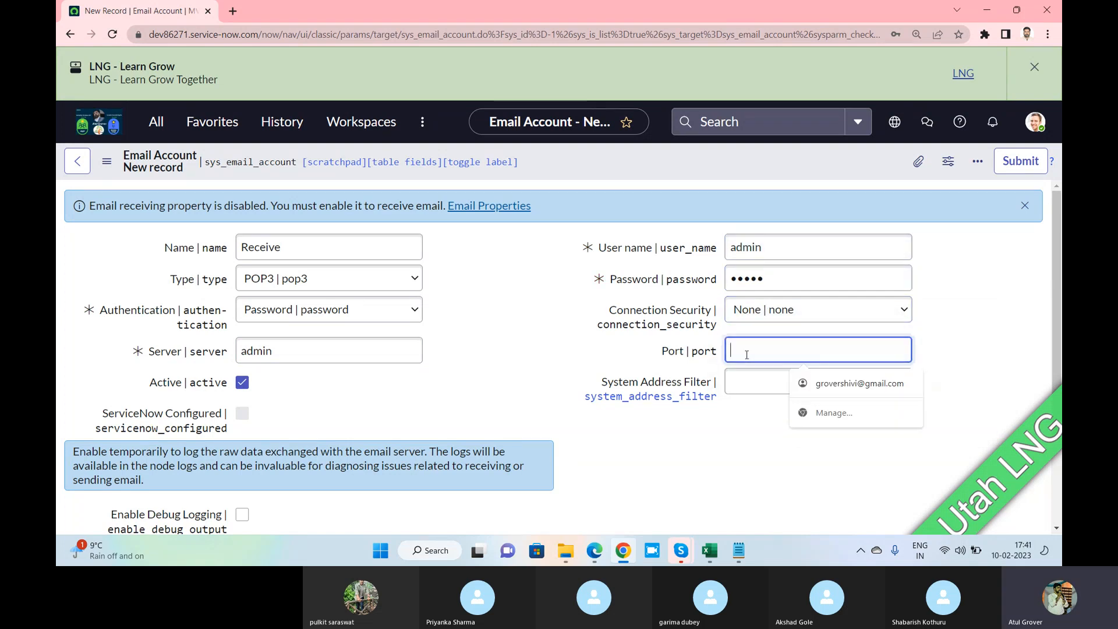
pyautogui.write('80')
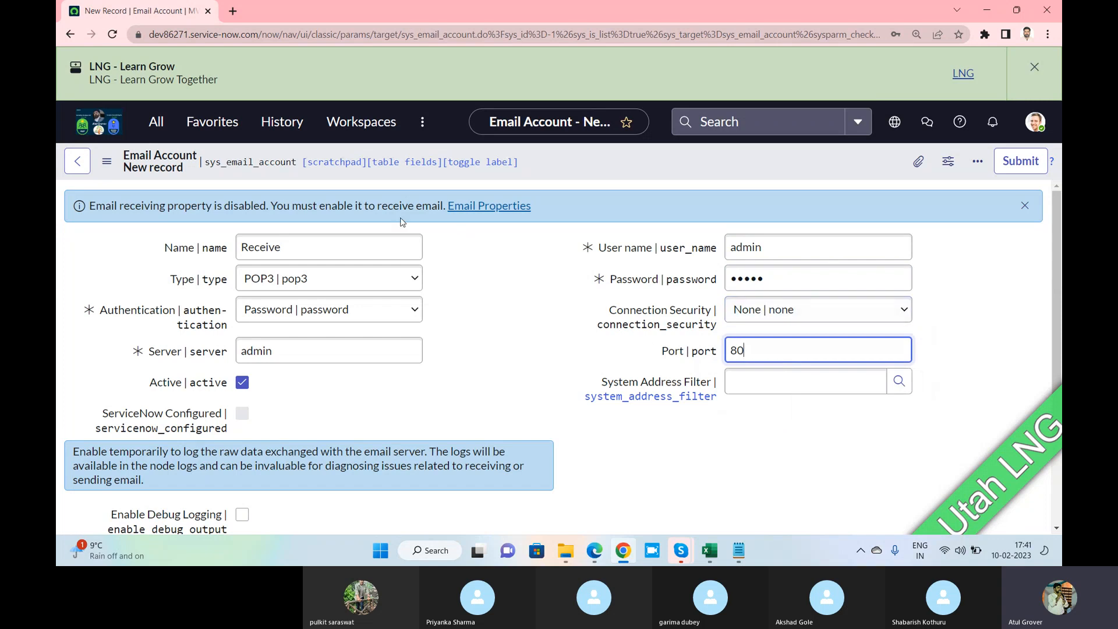
pyautogui.hotkey('alt', 'Tab')
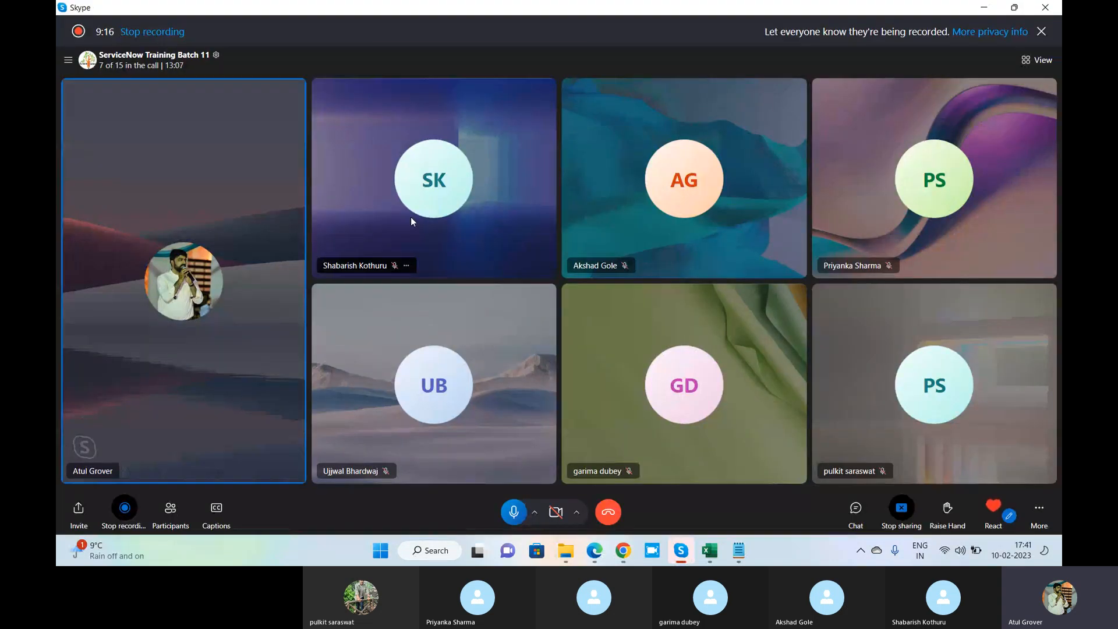
pyautogui.hotkey('alt', 'Tab')
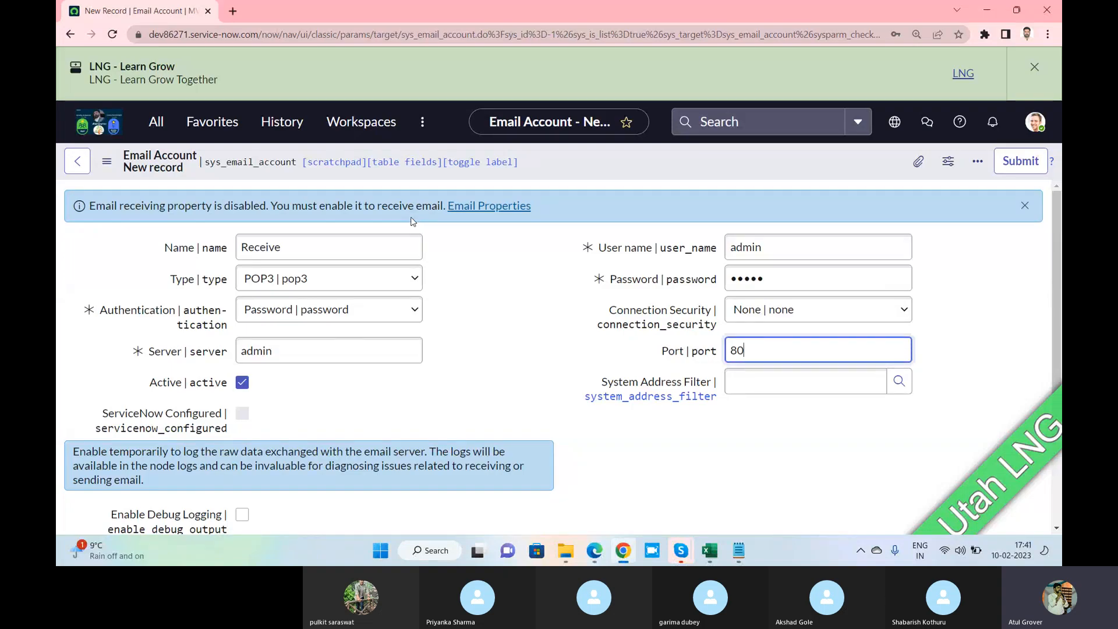
# Submit the Receive account and dismiss Chrome's password prompts
pyautogui.click(1016, 163)
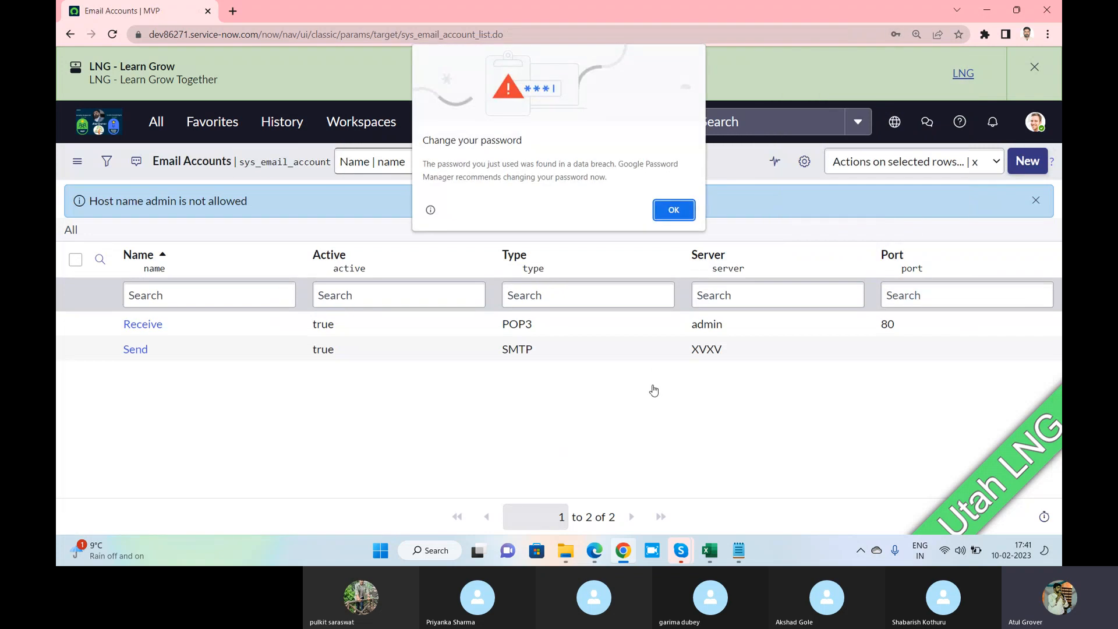
pyautogui.press('Return')
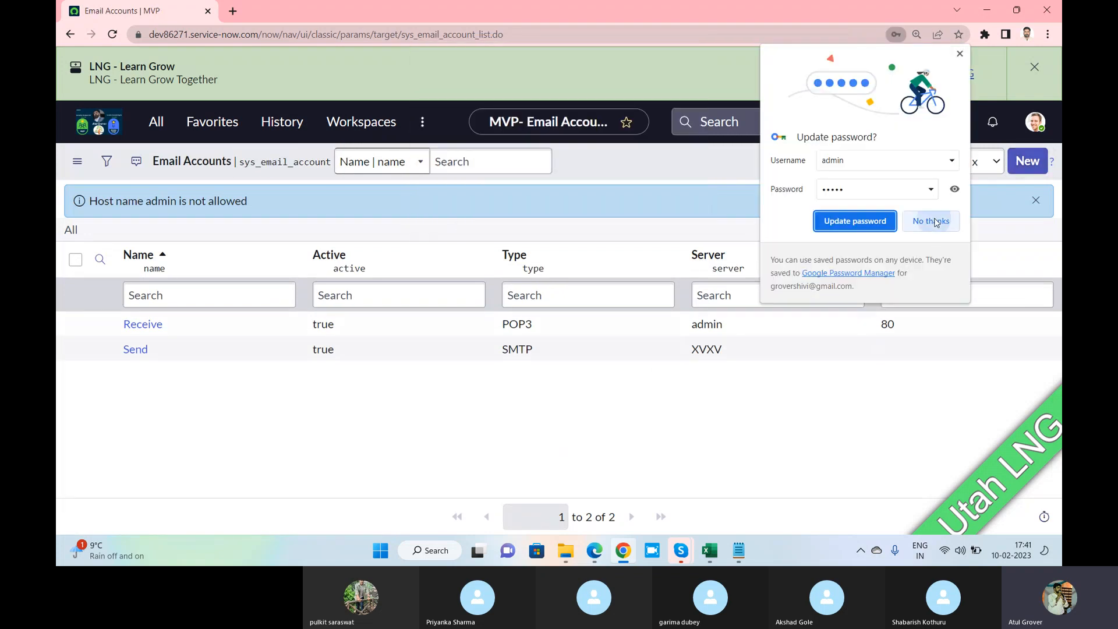
pyautogui.click(929, 221)
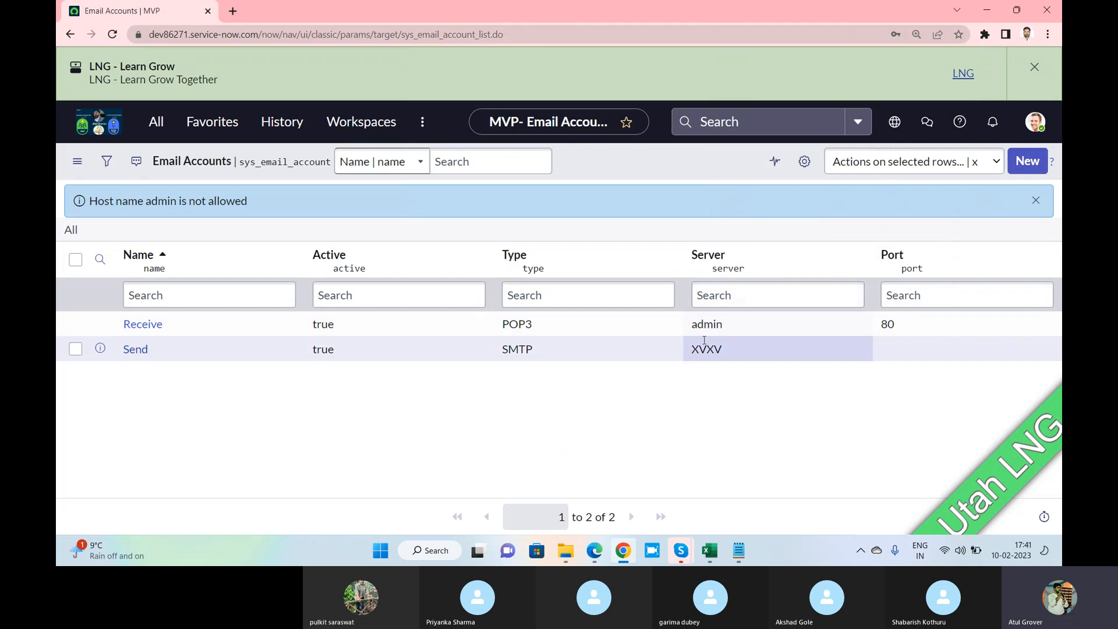
# Change the Send account's server to 'admin' inline and close the host name warning
pyautogui.doubleClick(741, 352)
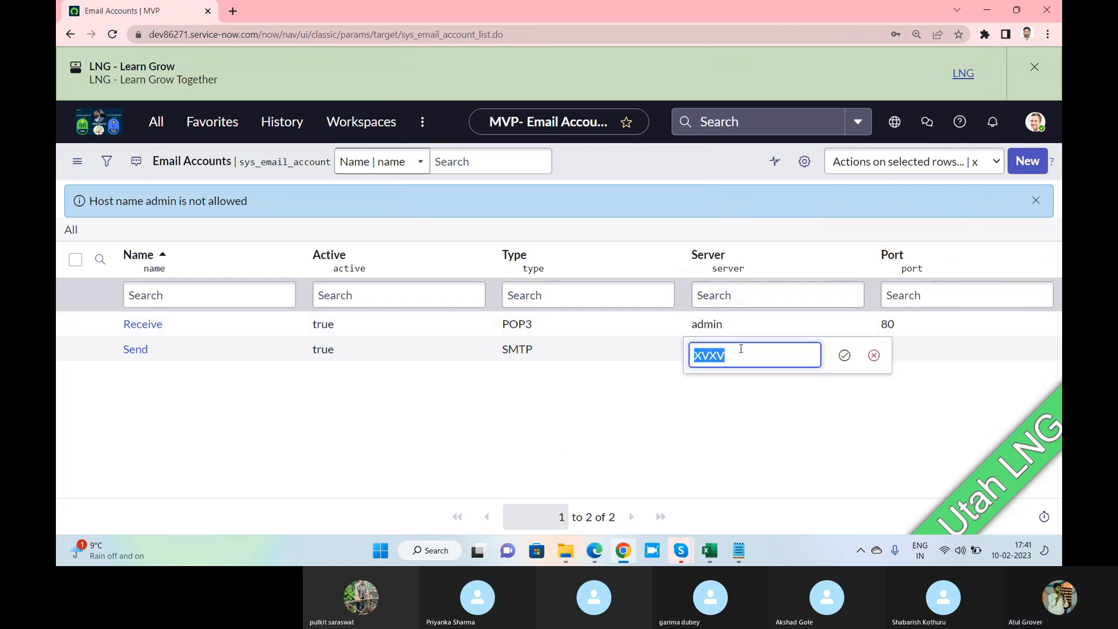
pyautogui.write('admin')
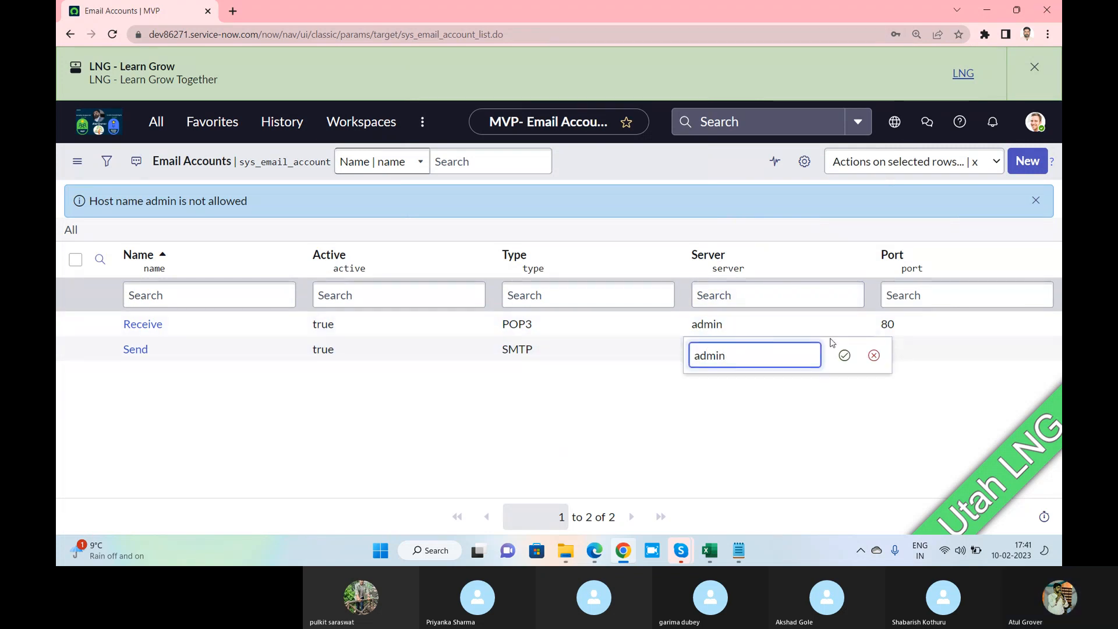
pyautogui.click(845, 355)
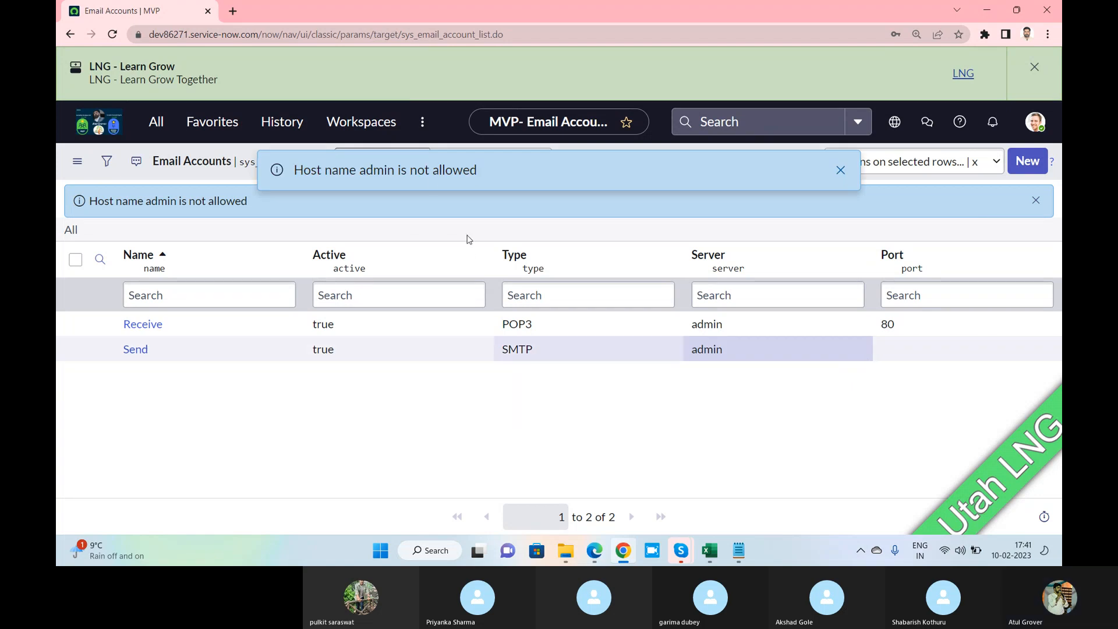
pyautogui.click(840, 170)
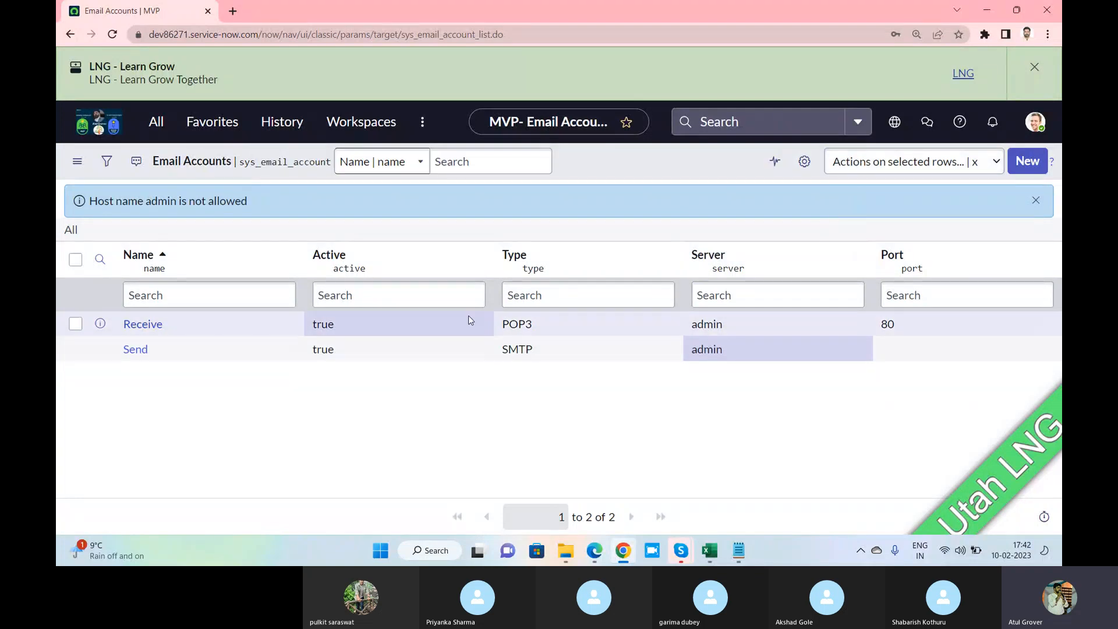
pyautogui.hotkey('alt', 'Tab')
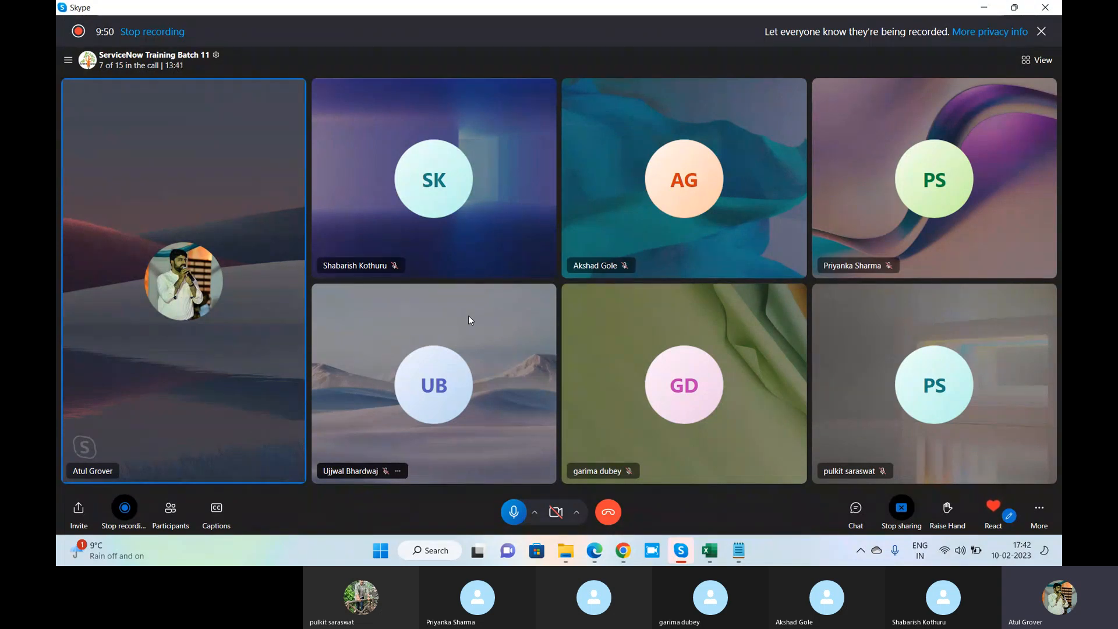
pyautogui.hotkey('alt', 'Tab')
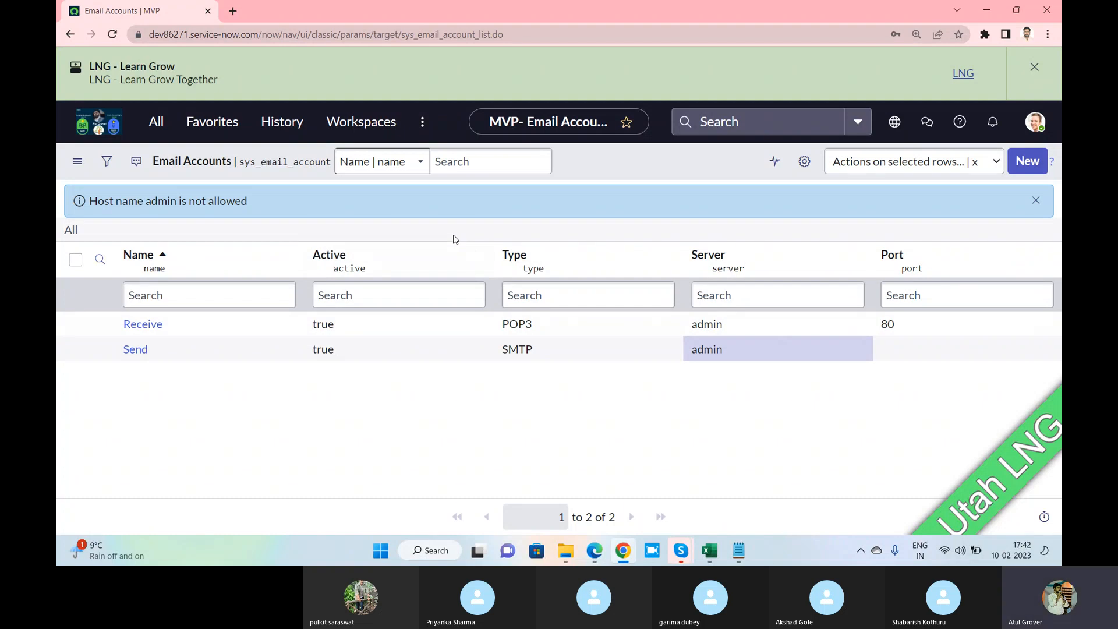
# Open Email Properties from the email-filtered navigator and highlight its Outbound and Inbound Email headings
pyautogui.click(156, 121)
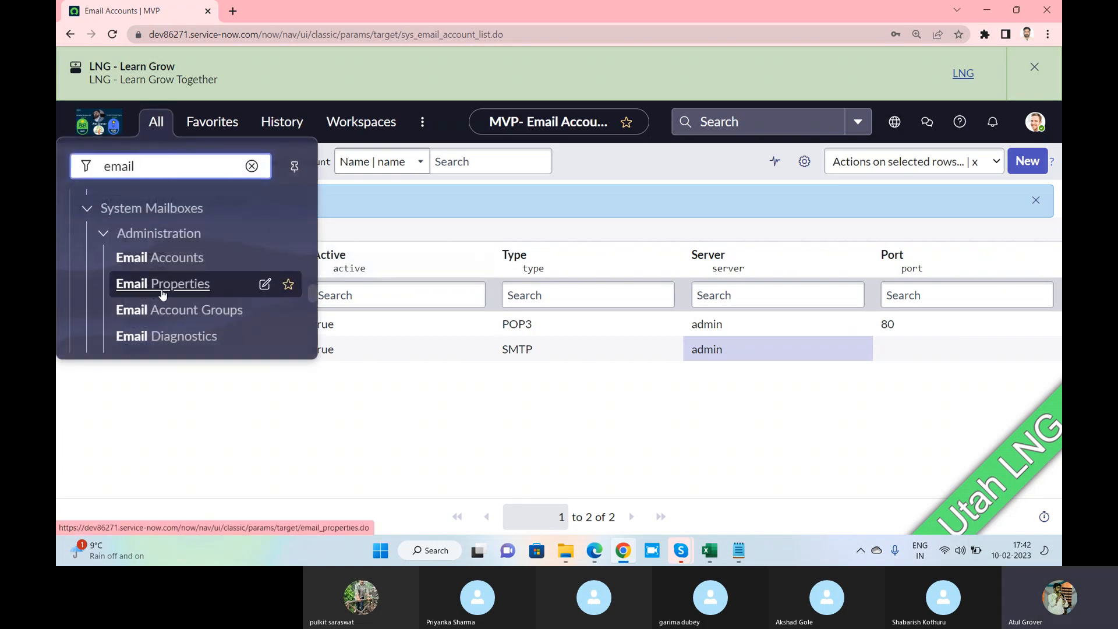
pyautogui.click(163, 294)
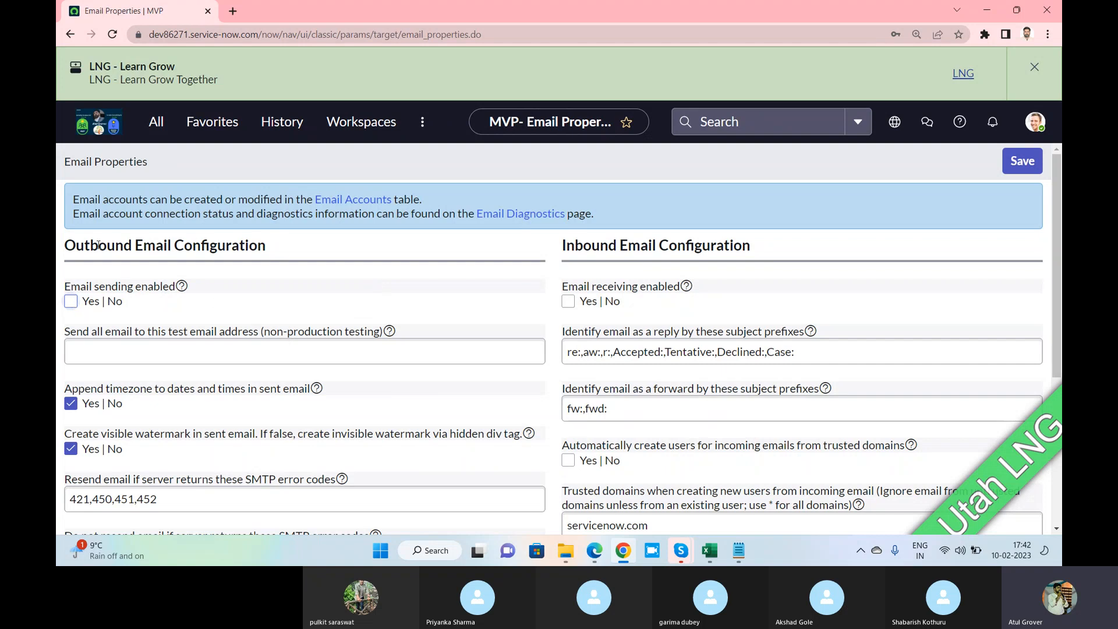
pyautogui.moveTo(65, 245); pyautogui.dragTo(168, 246)
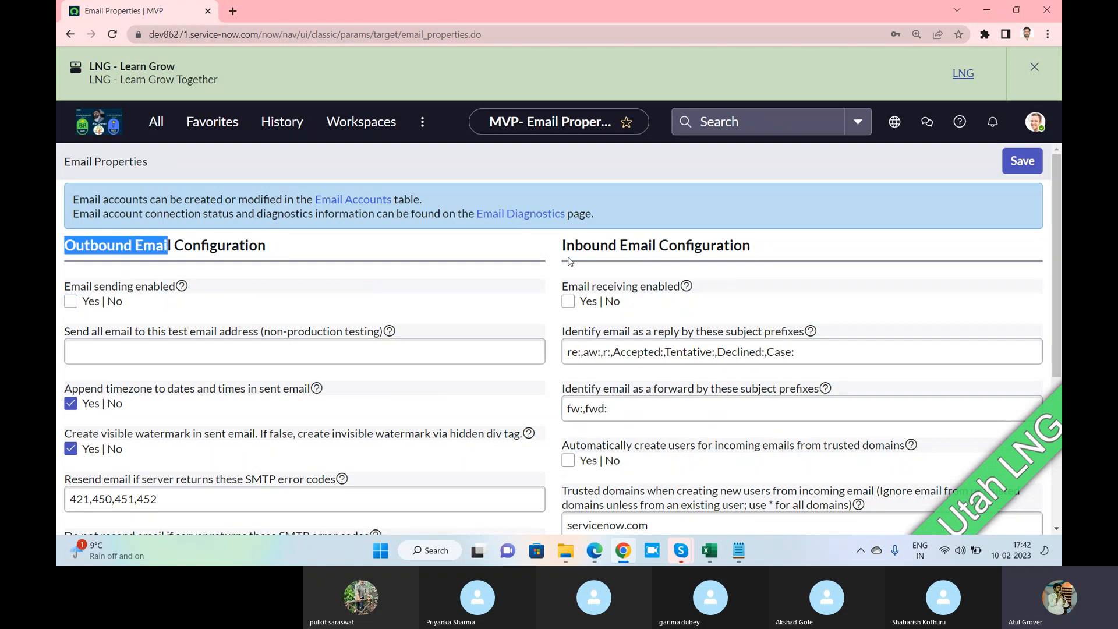
pyautogui.moveTo(658, 244); pyautogui.dragTo(564, 261)
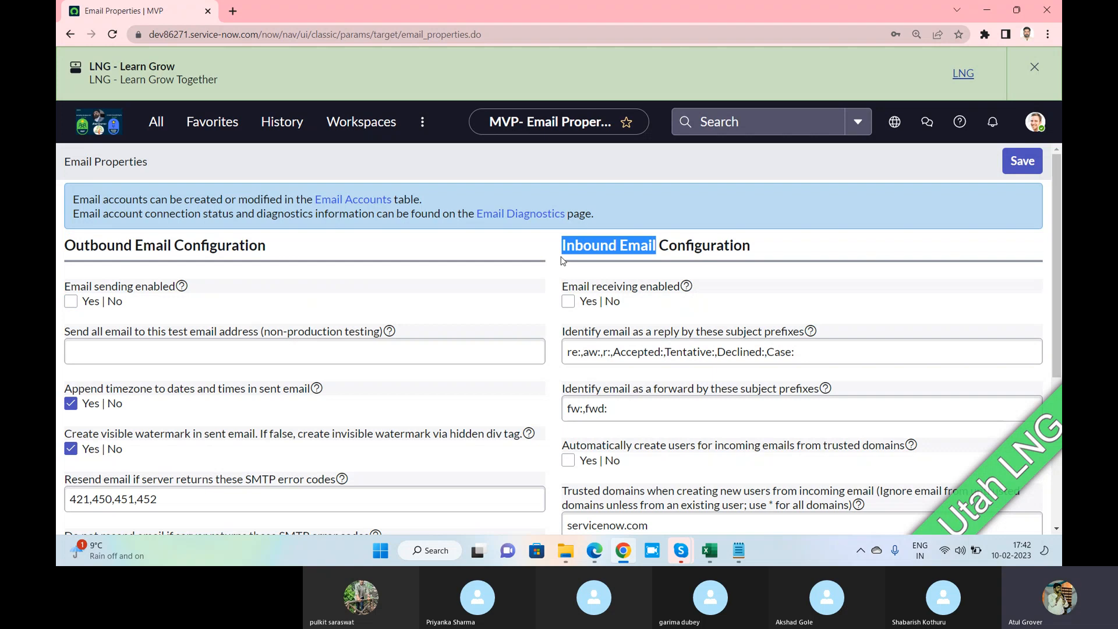
pyautogui.hotkey('alt', 'Tab')
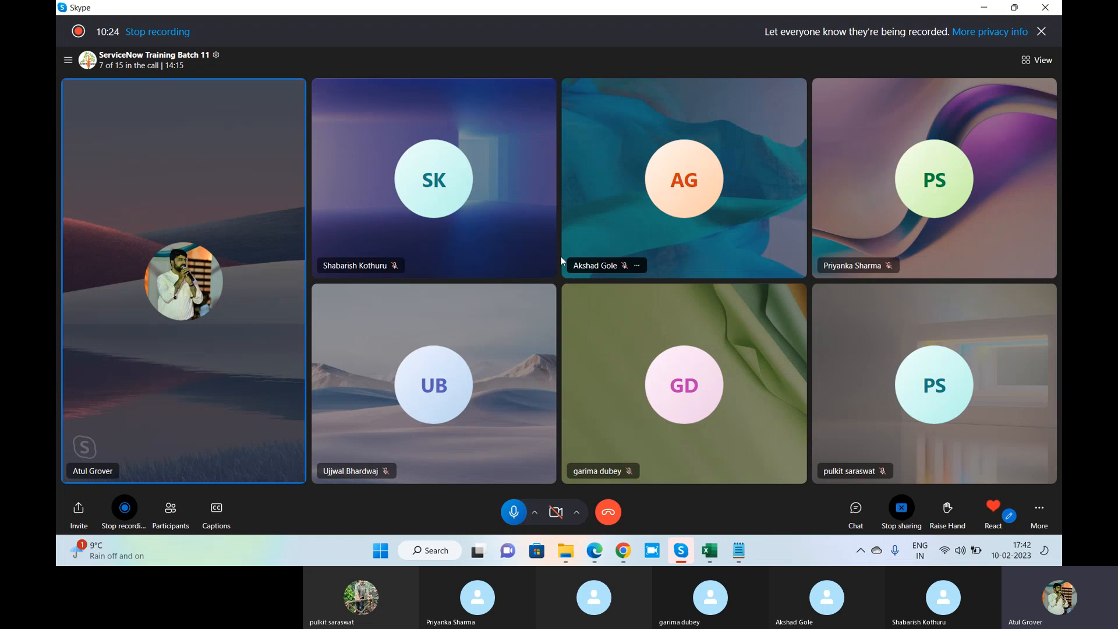
pyautogui.hotkey('alt', 'Tab')
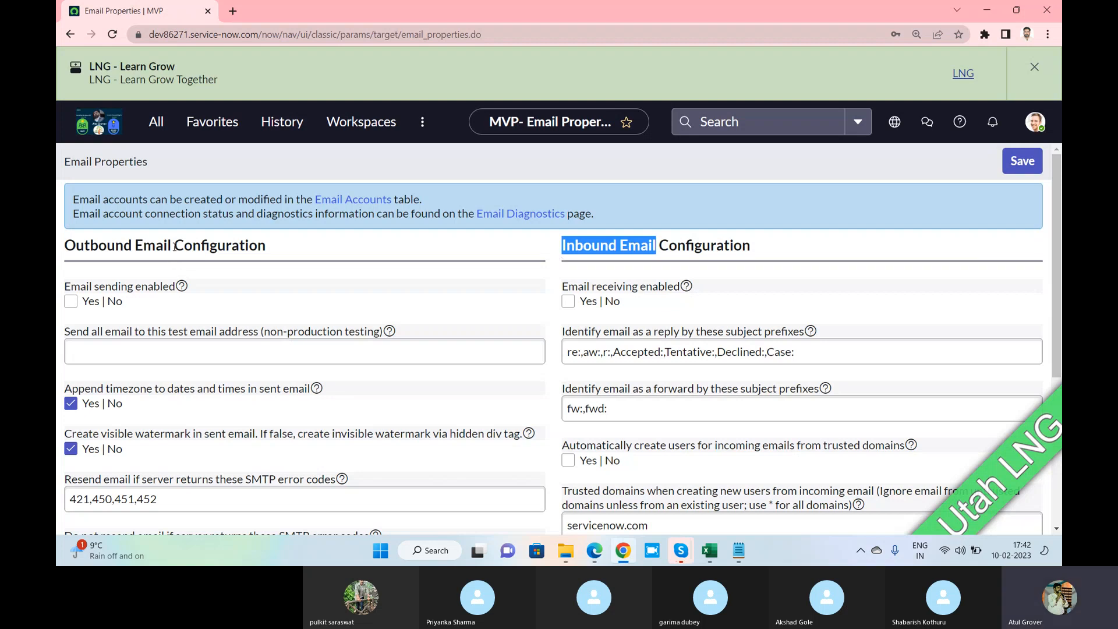
pyautogui.moveTo(174, 247); pyautogui.dragTo(66, 245)
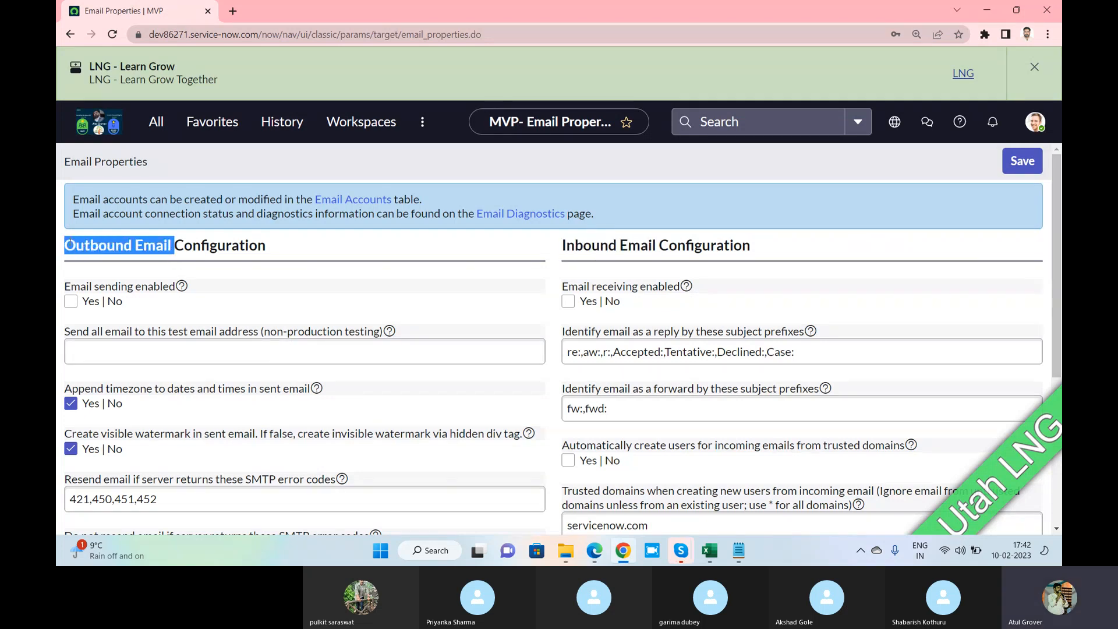
pyautogui.click(564, 244)
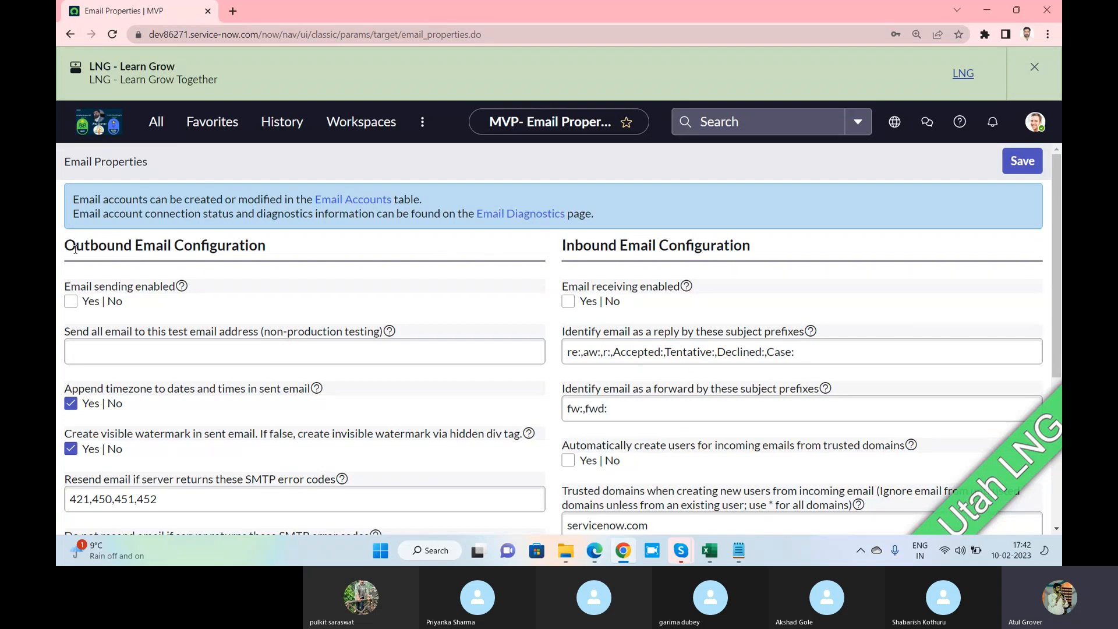
pyautogui.moveTo(67, 248); pyautogui.dragTo(174, 250)
pyautogui.moveTo(660, 245); pyautogui.dragTo(563, 257)
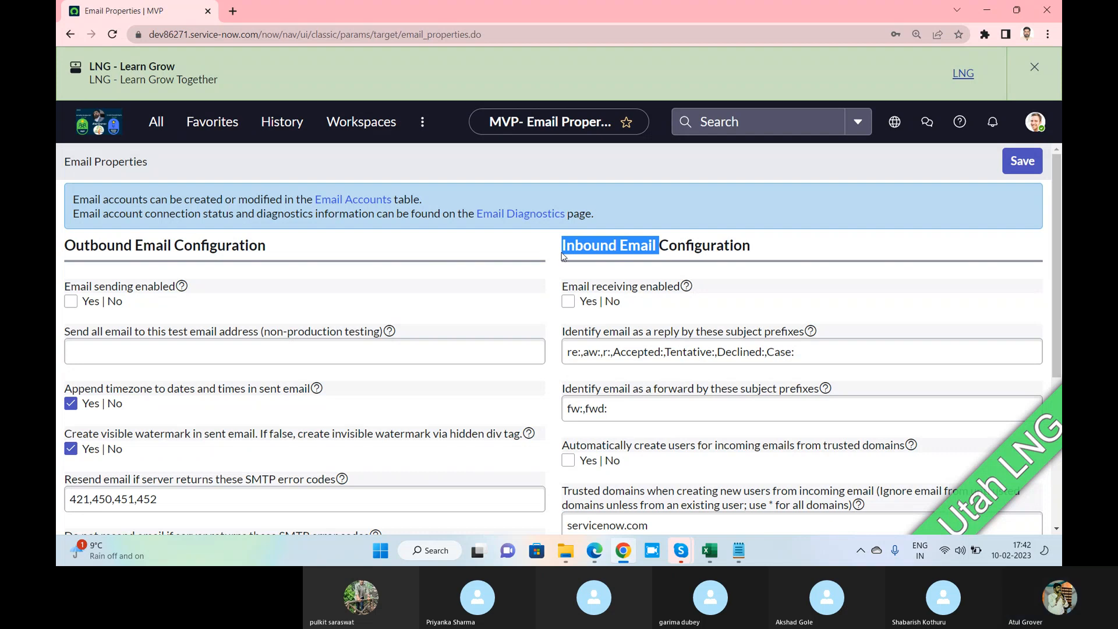
# Set email sending and email receiving to Yes, then highlight the test email address setting
pyautogui.click(70, 302)
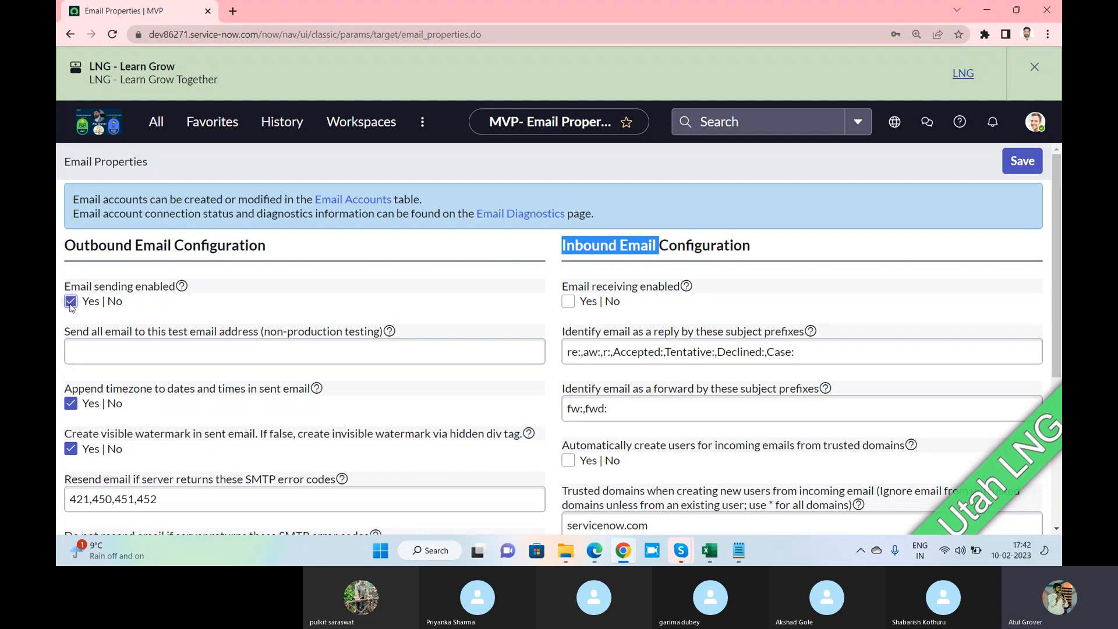
pyautogui.click(567, 302)
pyautogui.scroll(-1, 419, 290)
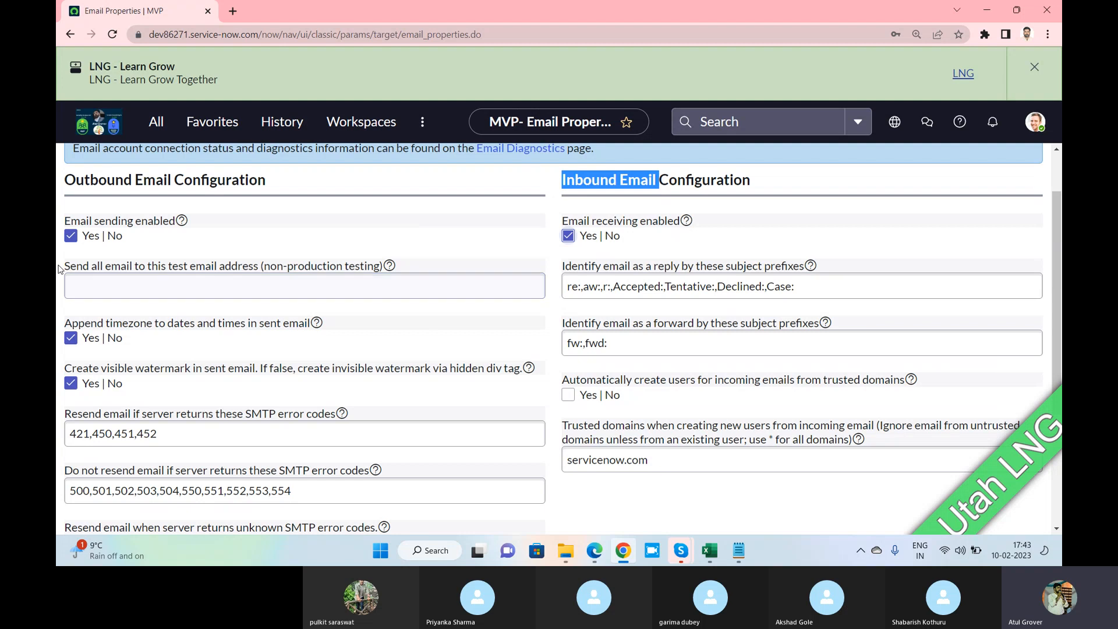
pyautogui.moveTo(65, 267); pyautogui.dragTo(196, 268)
pyautogui.hotkey('alt', 'Tab')
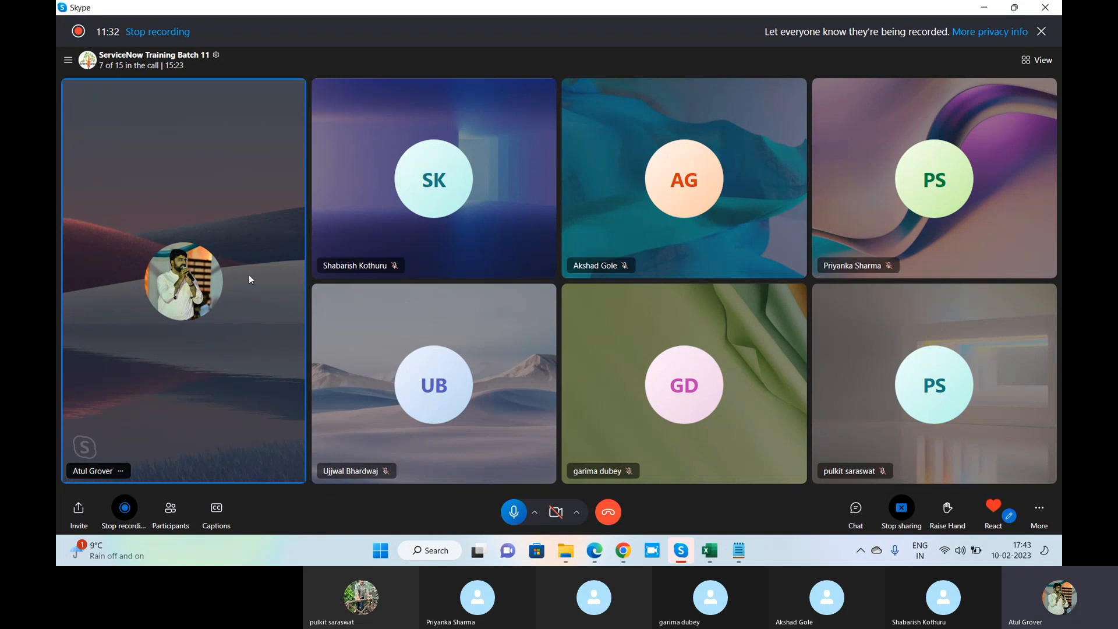
pyautogui.hotkey('alt', 'Tab')
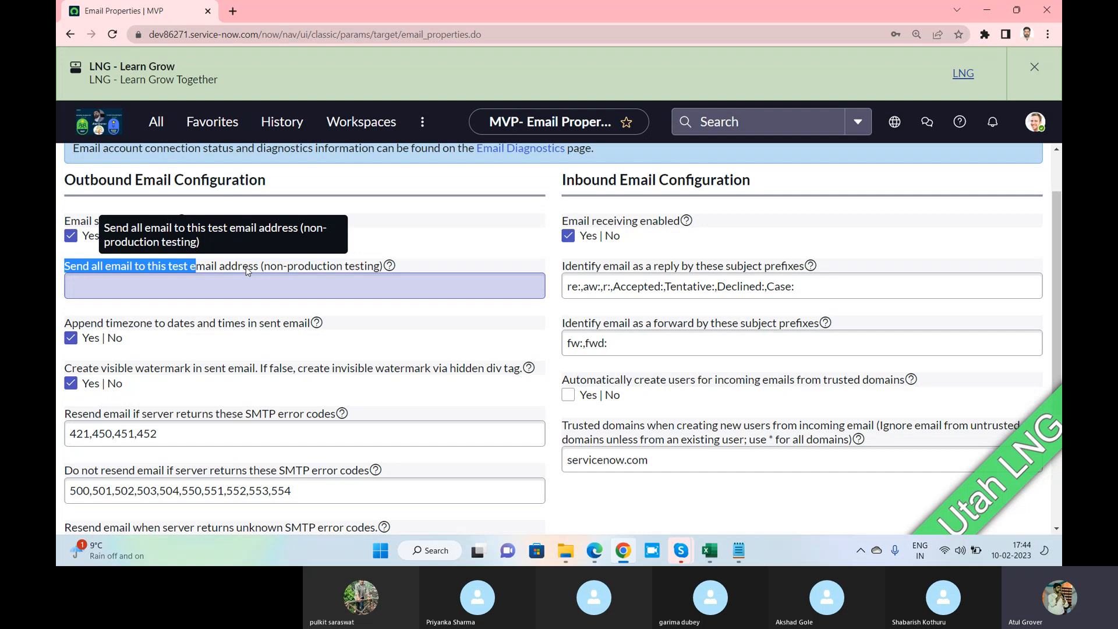
# Enter the trainer's e-mail address in the 'Send all email to this test email address' field
pyautogui.click(183, 289)
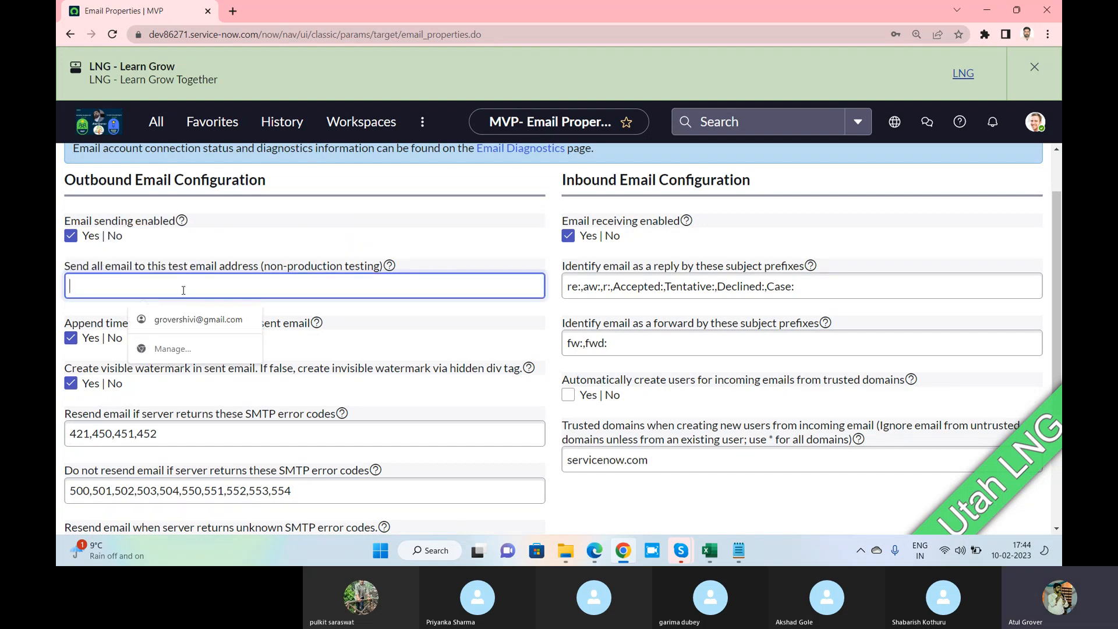
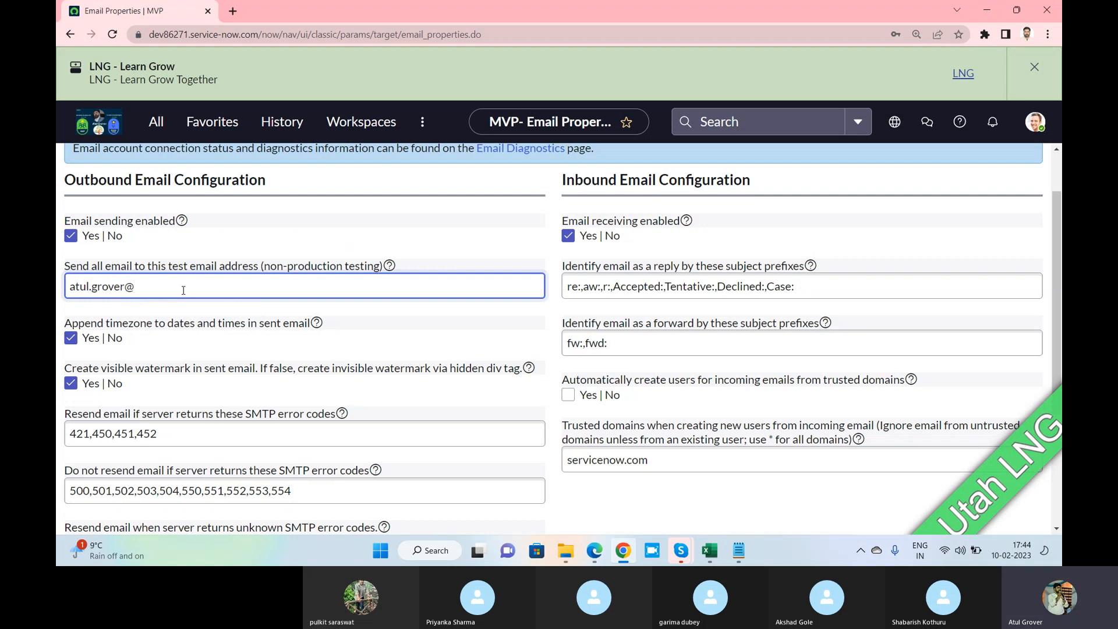
pyautogui.moveTo(177, 290); pyautogui.dragTo(69, 312)
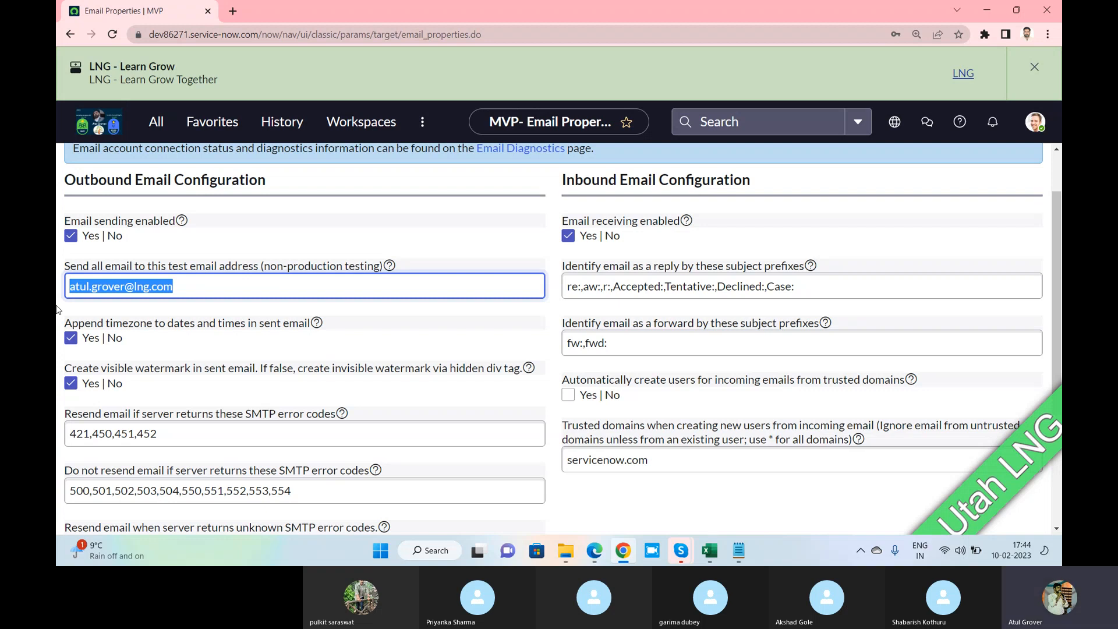
pyautogui.moveTo(188, 287); pyautogui.dragTo(67, 287)
# Highlight the non-production testing note and the entered test address after returning from the call
pyautogui.hotkey('alt', 'Tab')
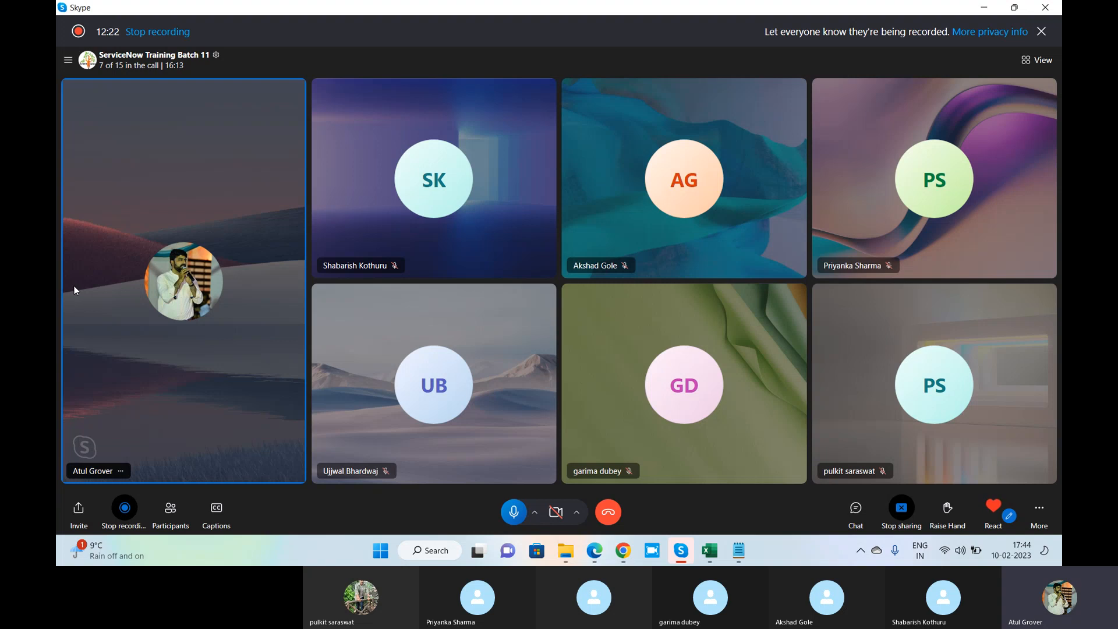
pyautogui.hotkey('alt', 'Tab')
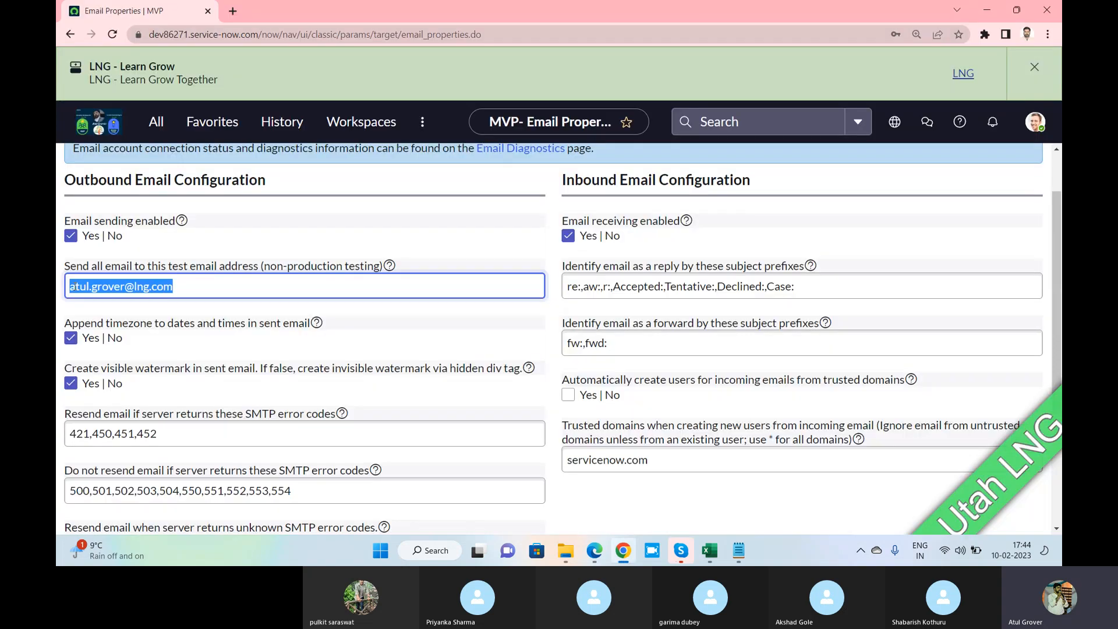
pyautogui.moveTo(258, 269); pyautogui.dragTo(391, 274)
pyautogui.moveTo(183, 286); pyautogui.dragTo(58, 284)
pyautogui.scroll(-2, 249, 290)
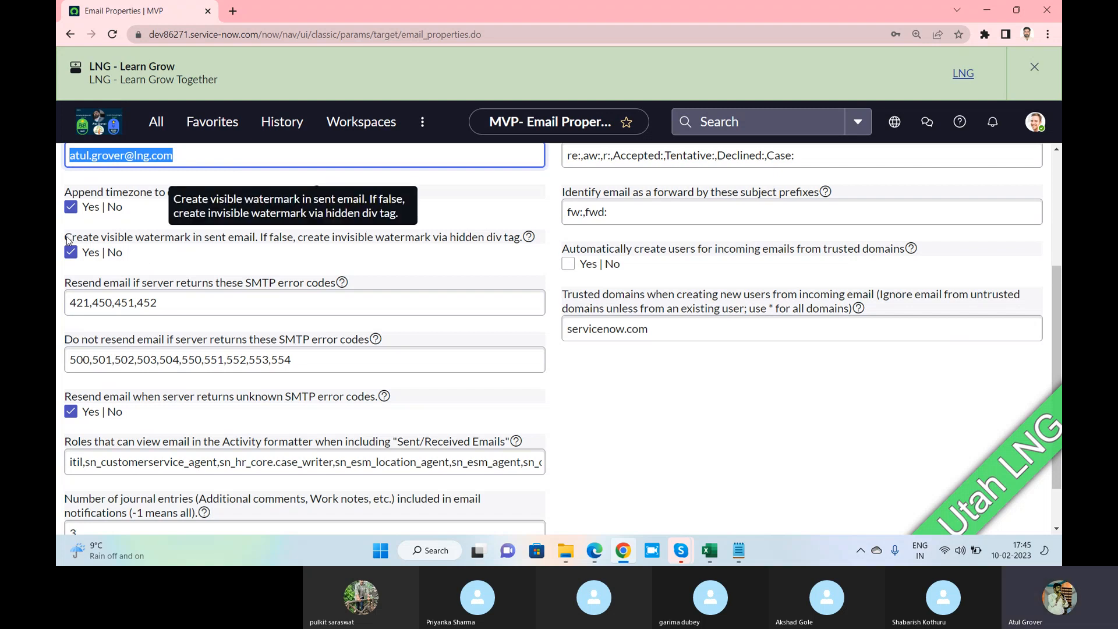
# Stop the current Skype screen share and confirm ending it
pyautogui.click(621, 550)
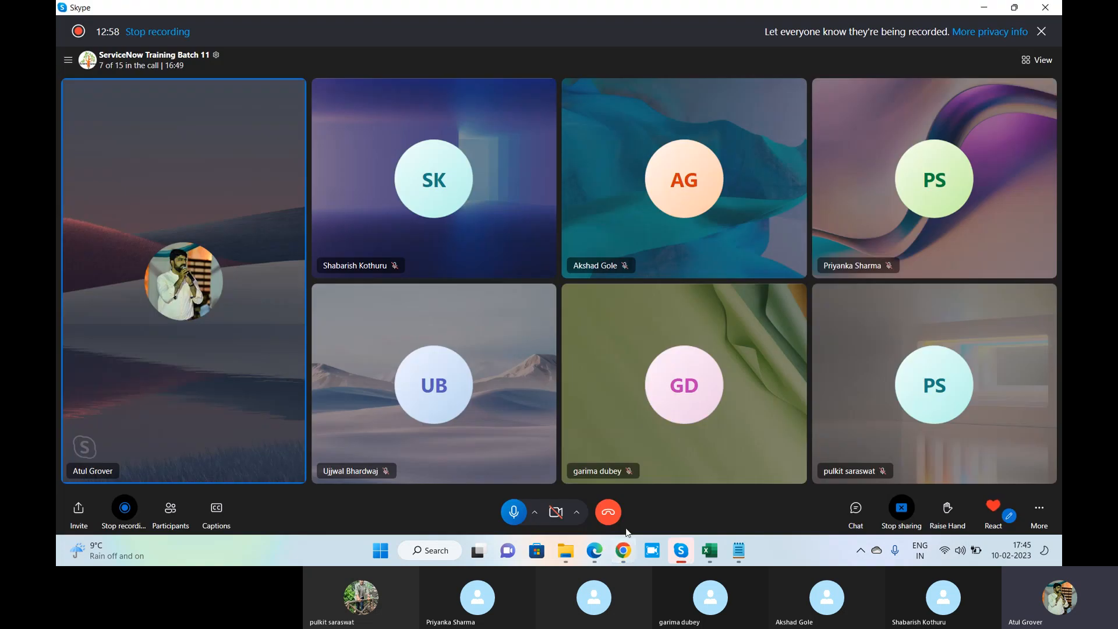
pyautogui.click(904, 508)
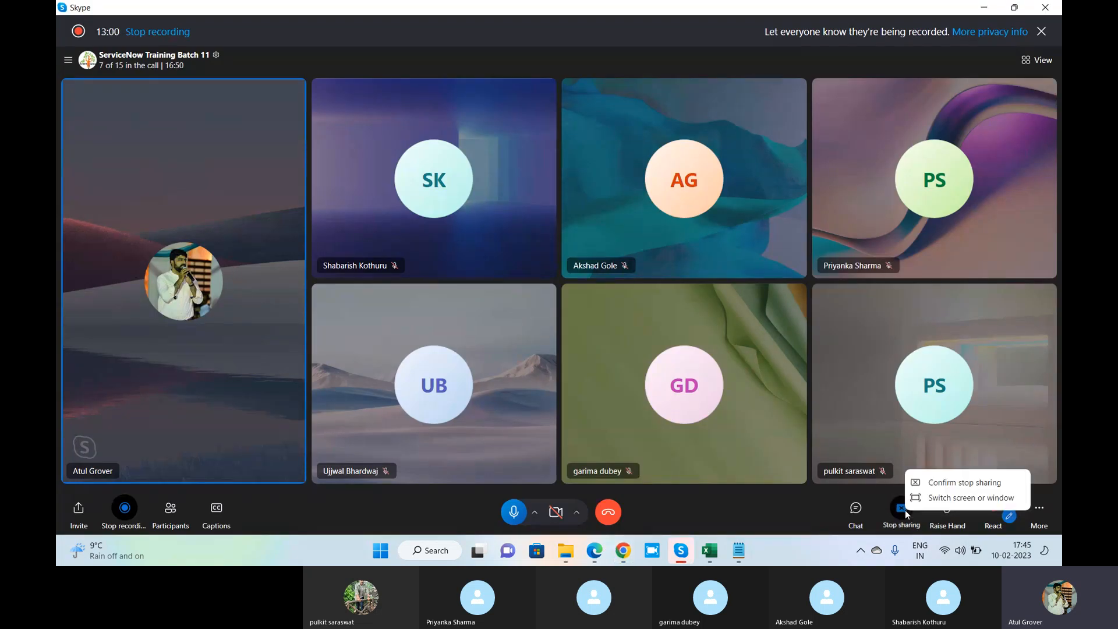
pyautogui.click(929, 485)
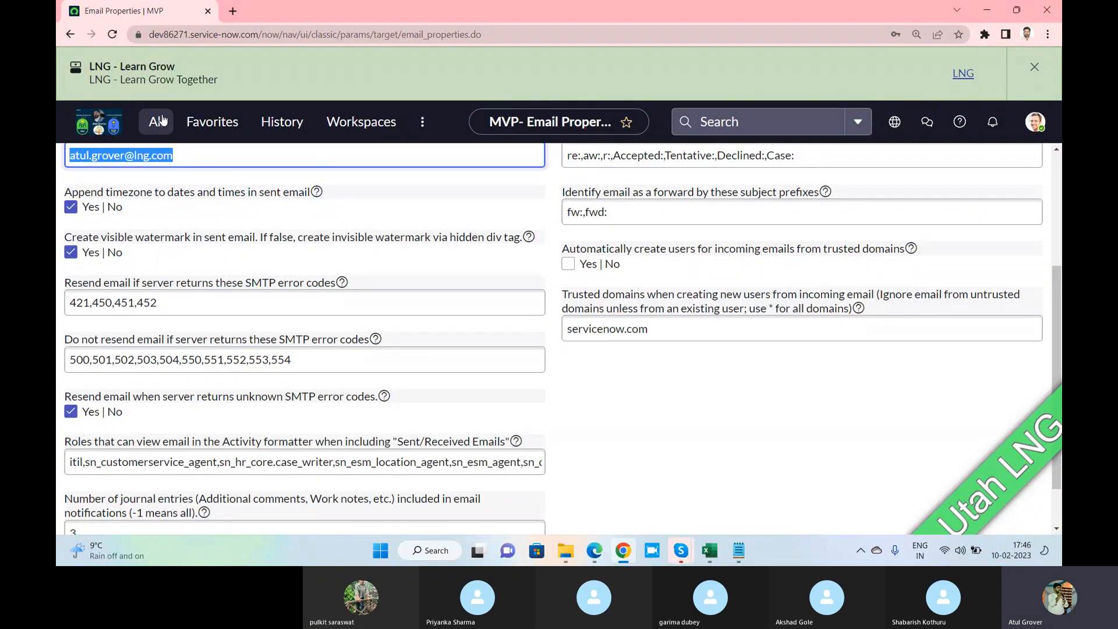
# In a new dev instance tab, open System Logs > Emails and the 'Incident INC0000001 was closed' record
pyautogui.click(233, 12)
pyautogui.write('dev')
pyautogui.press('Return')
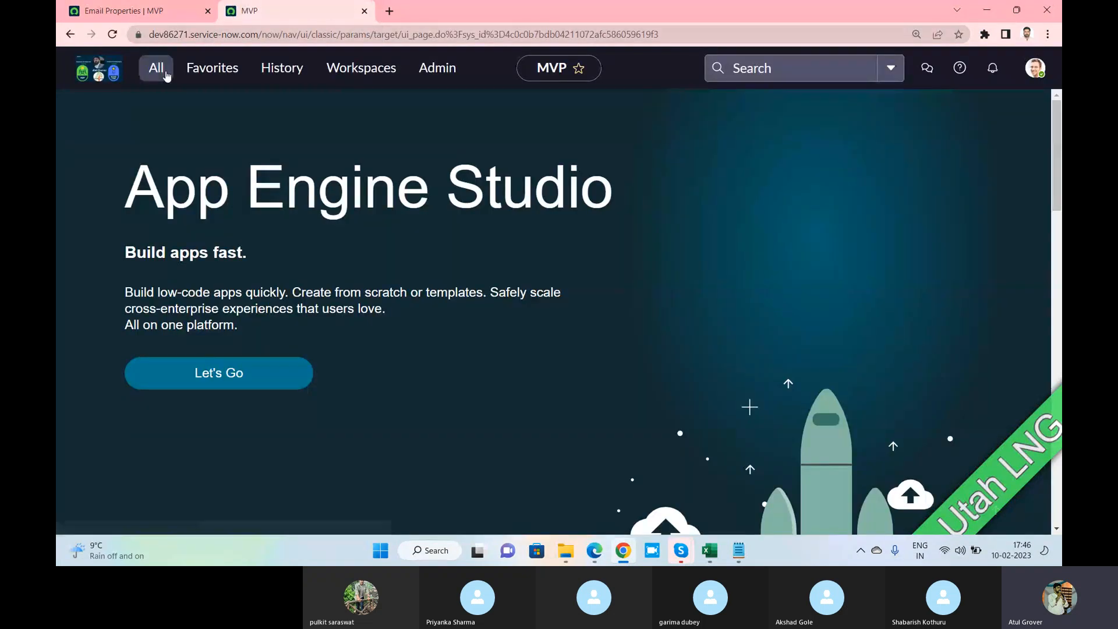
pyautogui.click(166, 73)
pyautogui.write('emails')
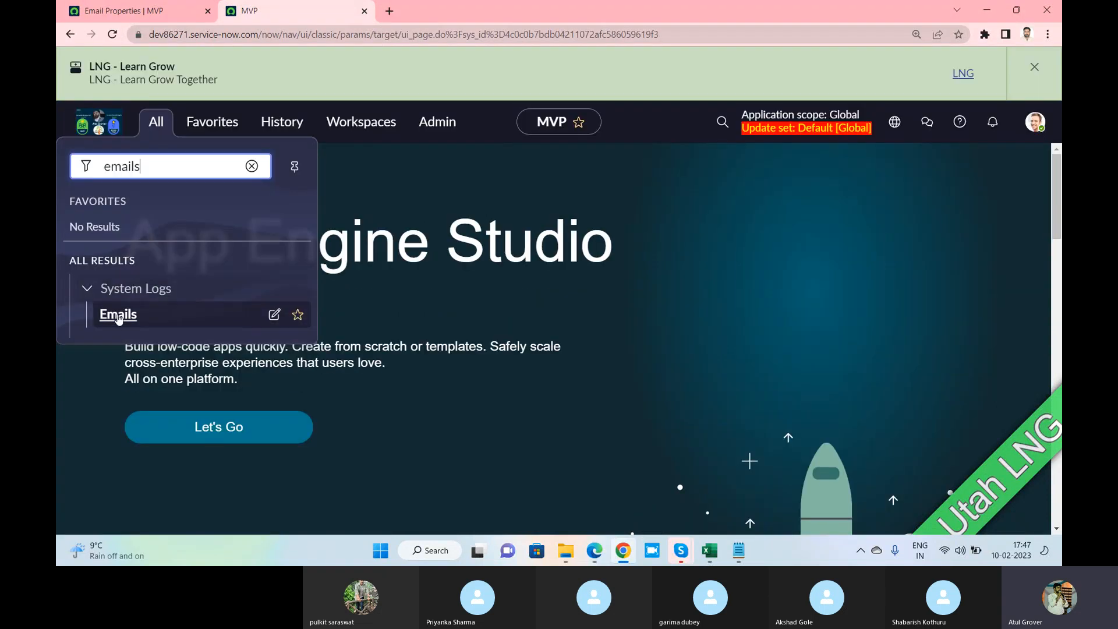
pyautogui.click(117, 315)
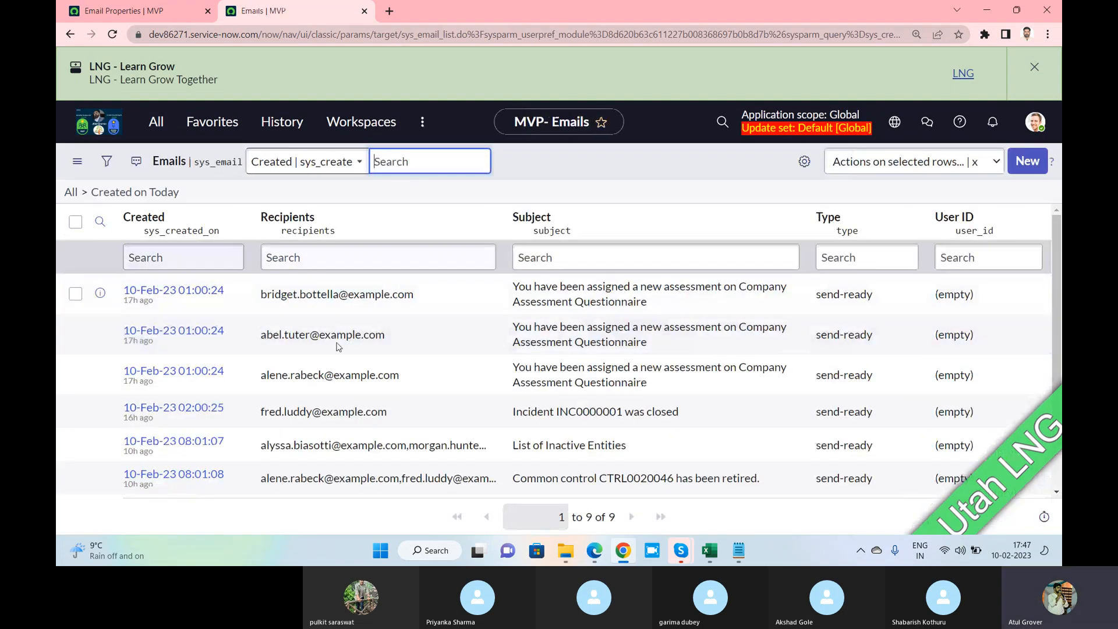
pyautogui.click(186, 414)
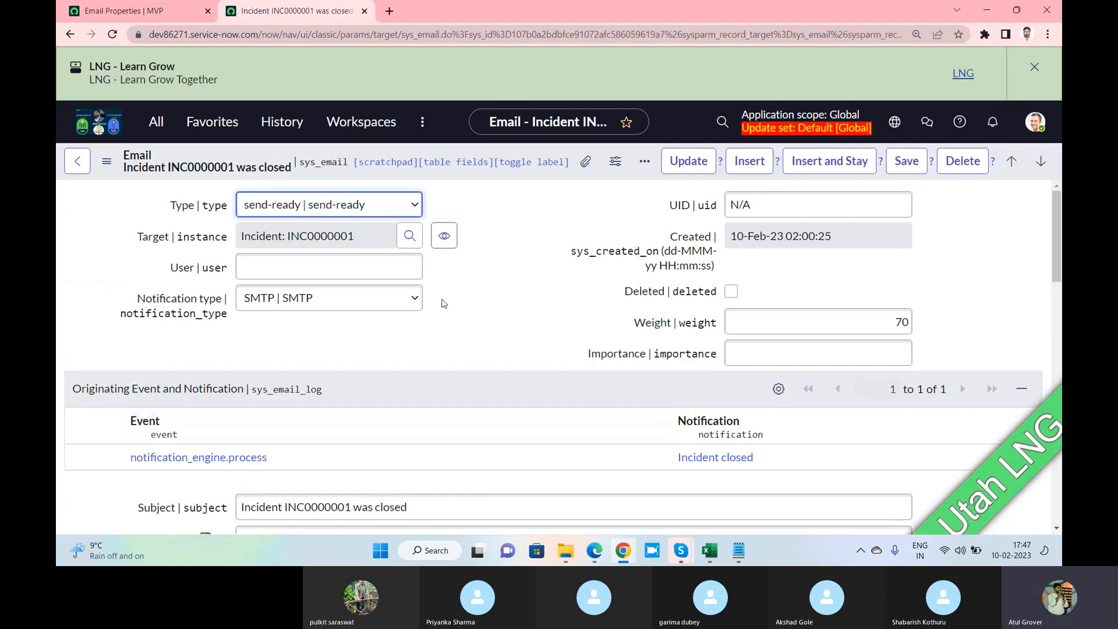
# Compare the email record with the Email Properties tab, then scroll through the record's details
pyautogui.hotkey('alt', 'Tab')
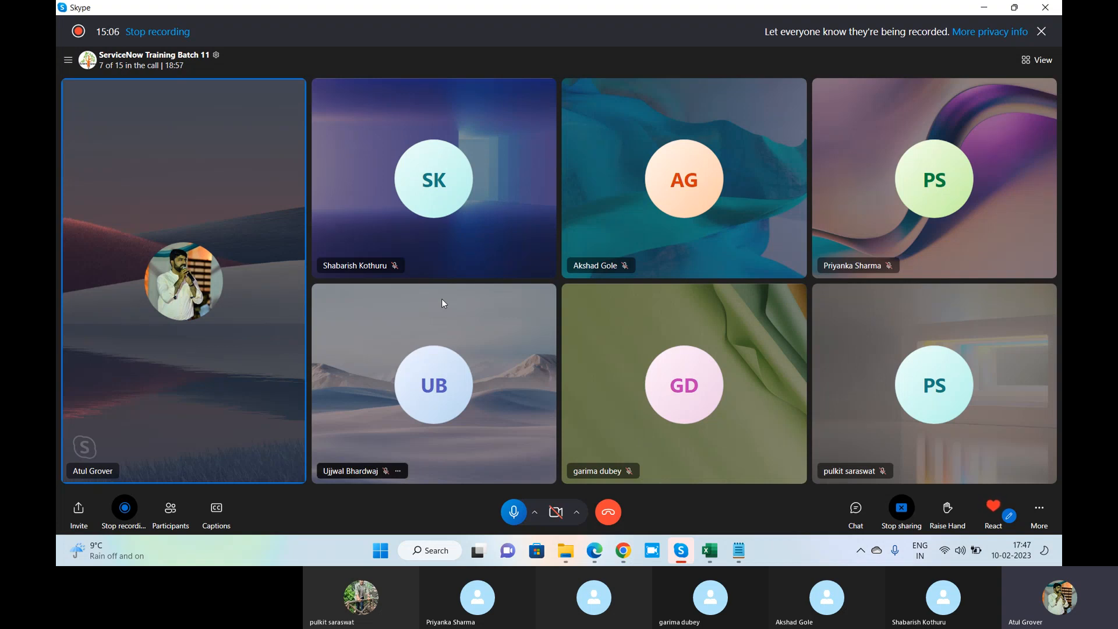
pyautogui.hotkey('alt', 'Tab')
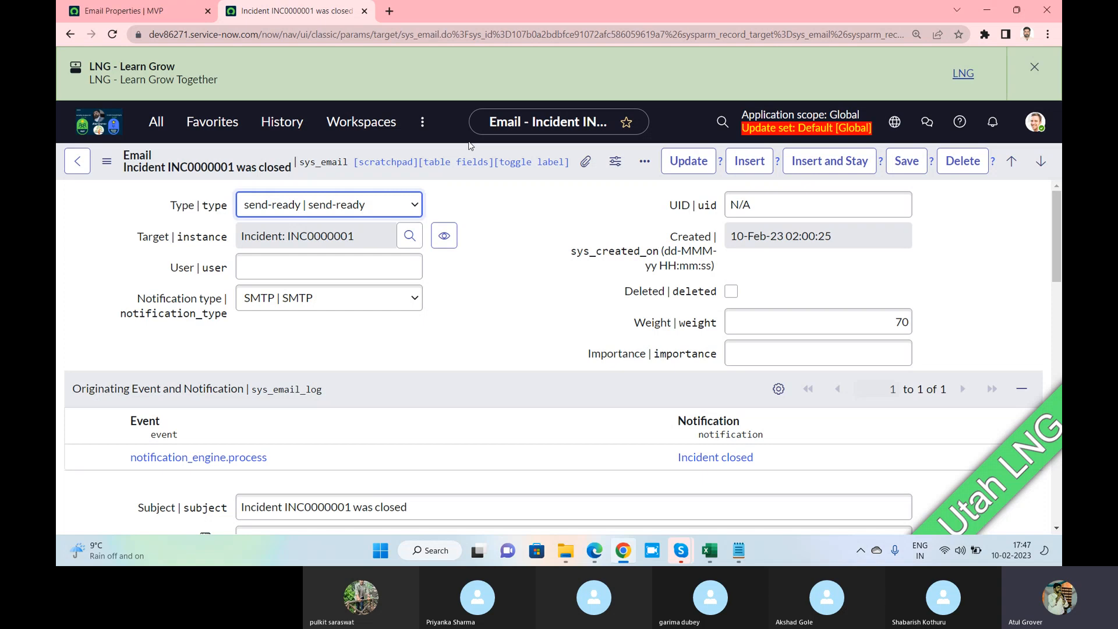
pyautogui.click(124, 12)
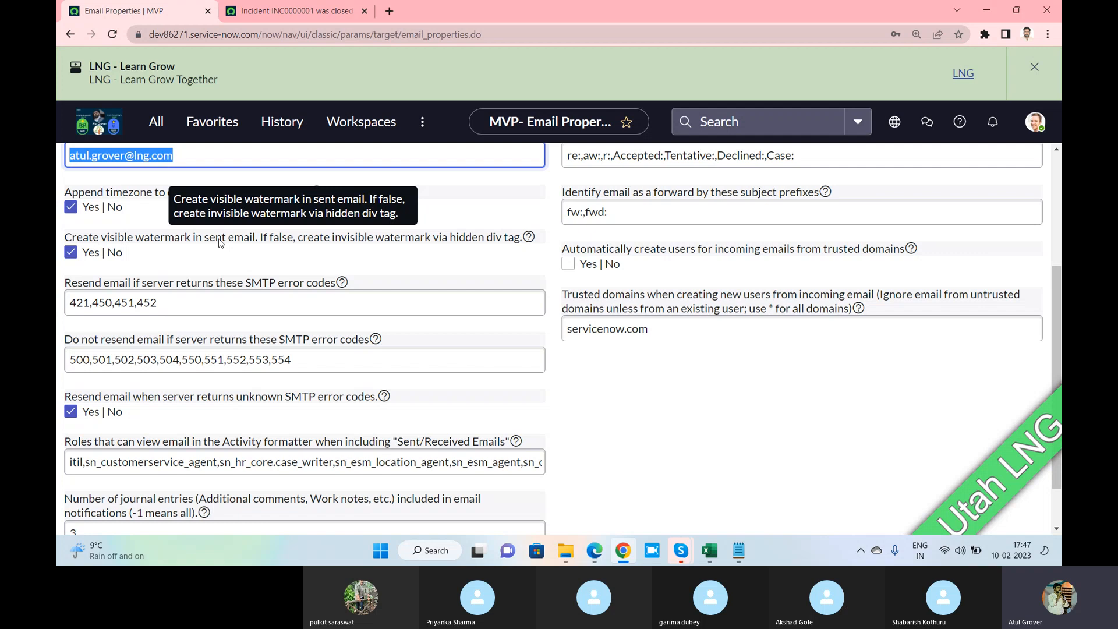
pyautogui.click(291, 11)
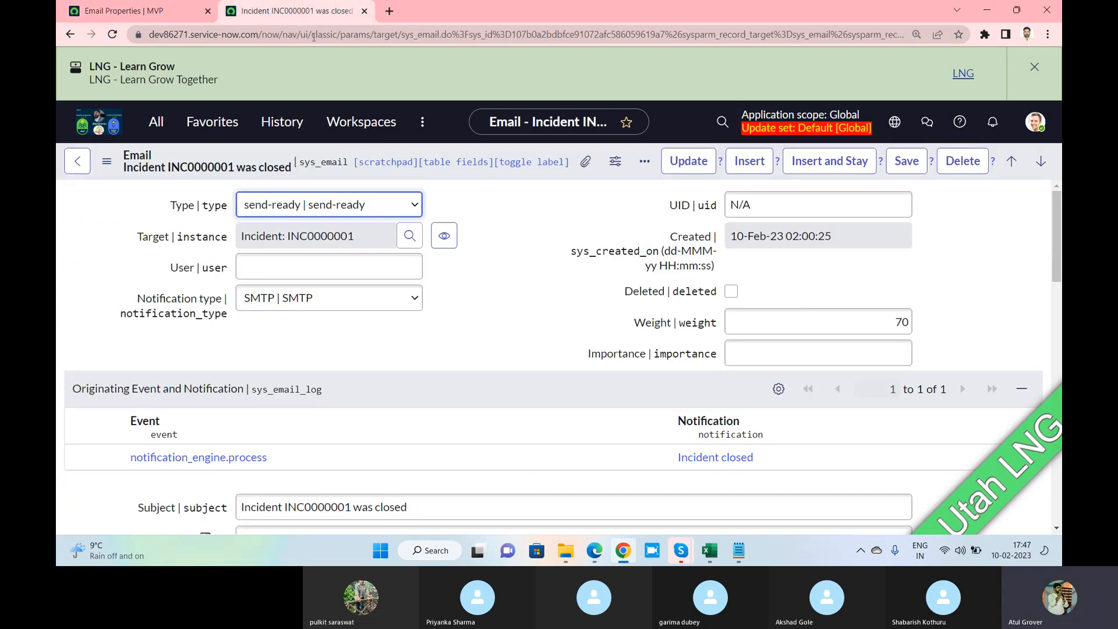
pyautogui.scroll(-5, 514, 272)
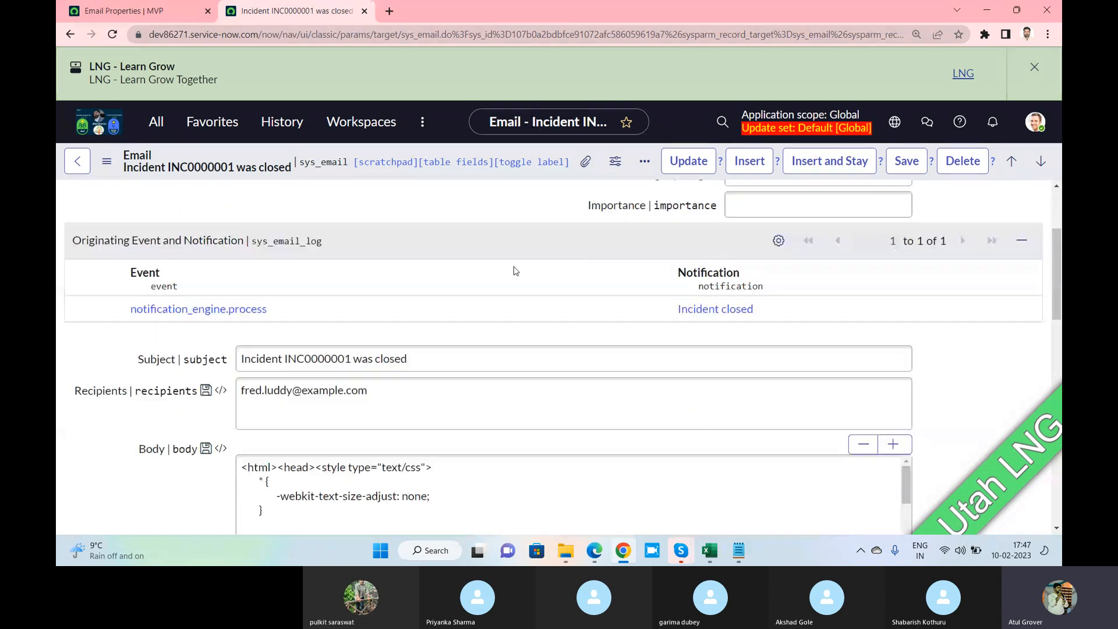
pyautogui.scroll(-10, 514, 272)
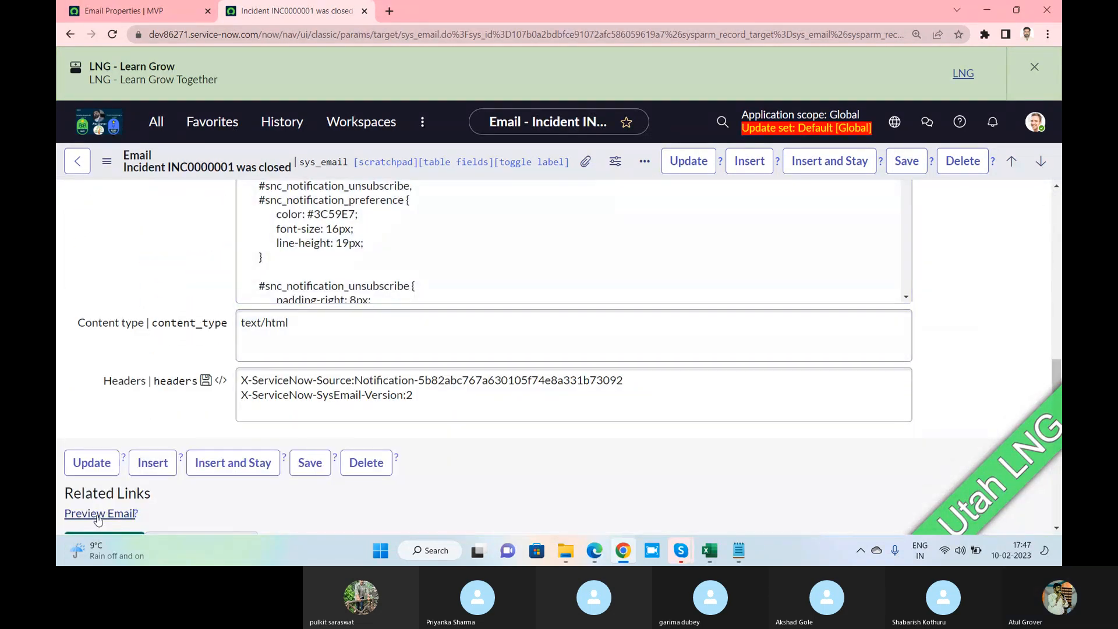
# Preview the closed-incident email and highlight the Ref watermark line at its end
pyautogui.click(98, 515)
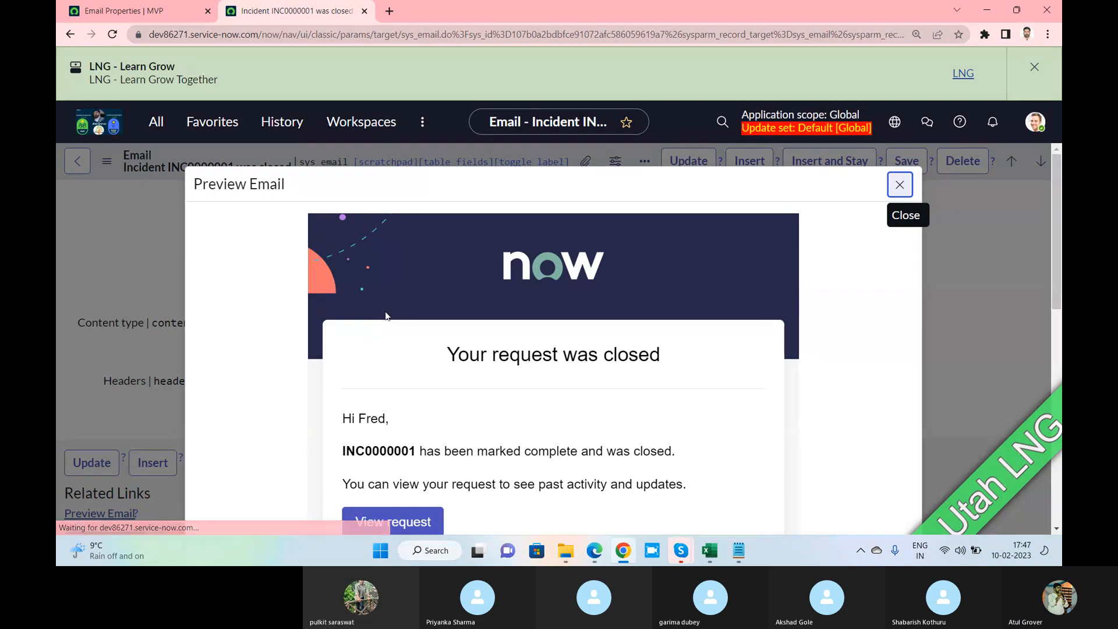
pyautogui.scroll(-10, 396, 313)
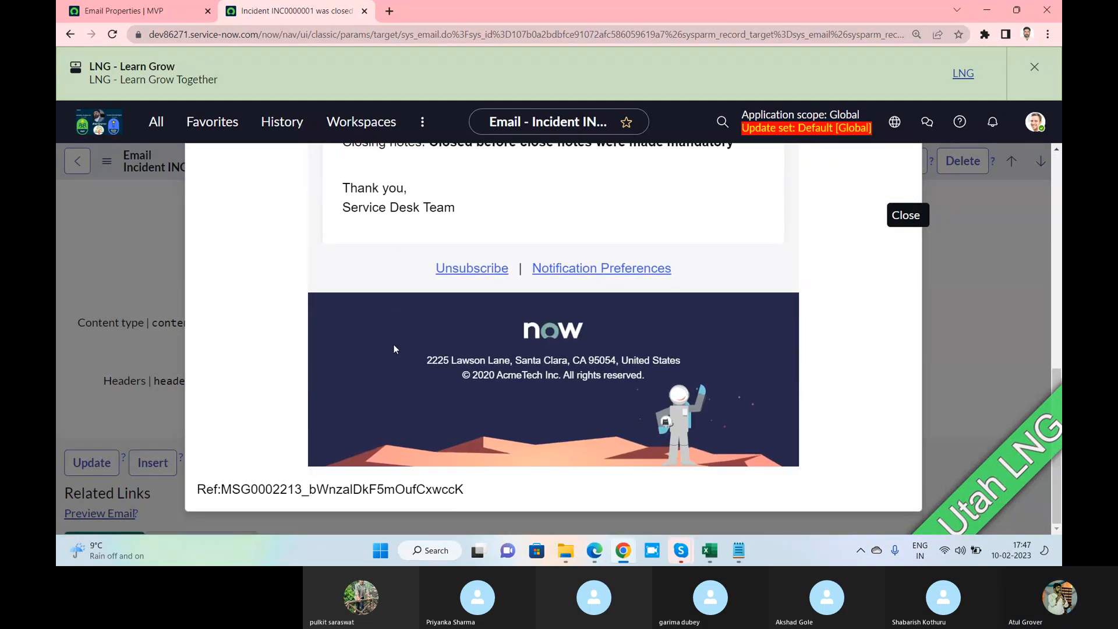
pyautogui.moveTo(221, 489); pyautogui.dragTo(457, 485)
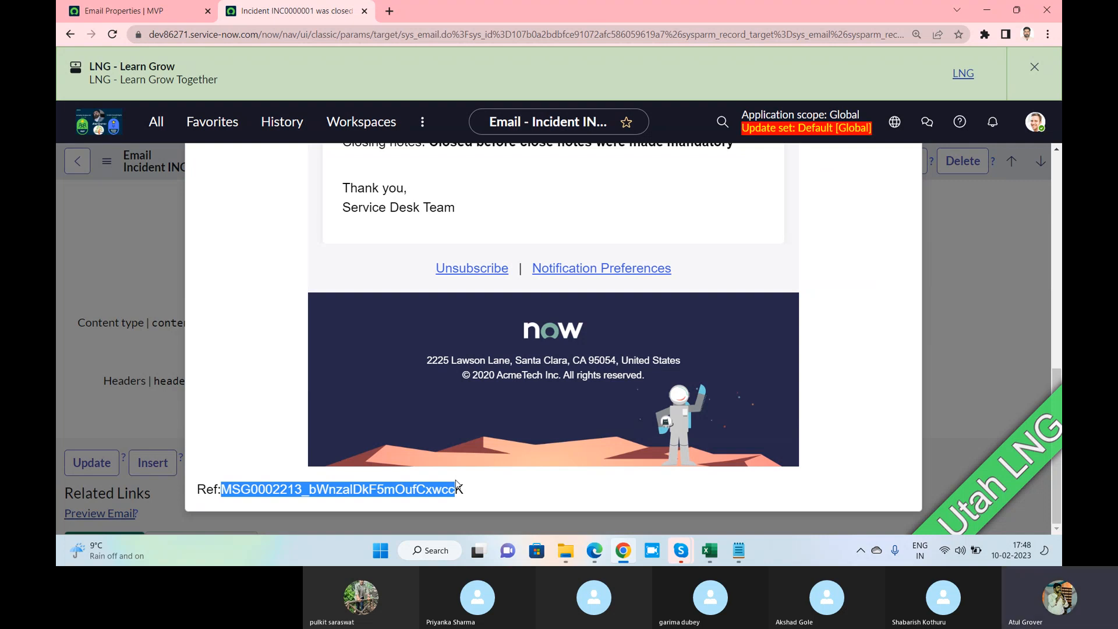
pyautogui.click(150, 12)
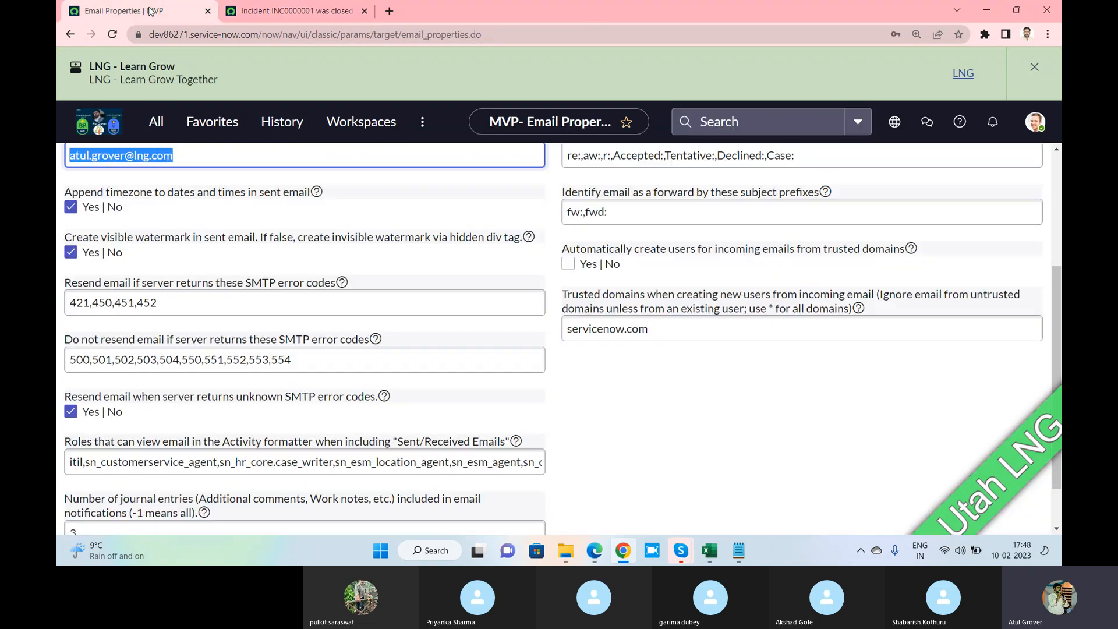
pyautogui.click(307, 12)
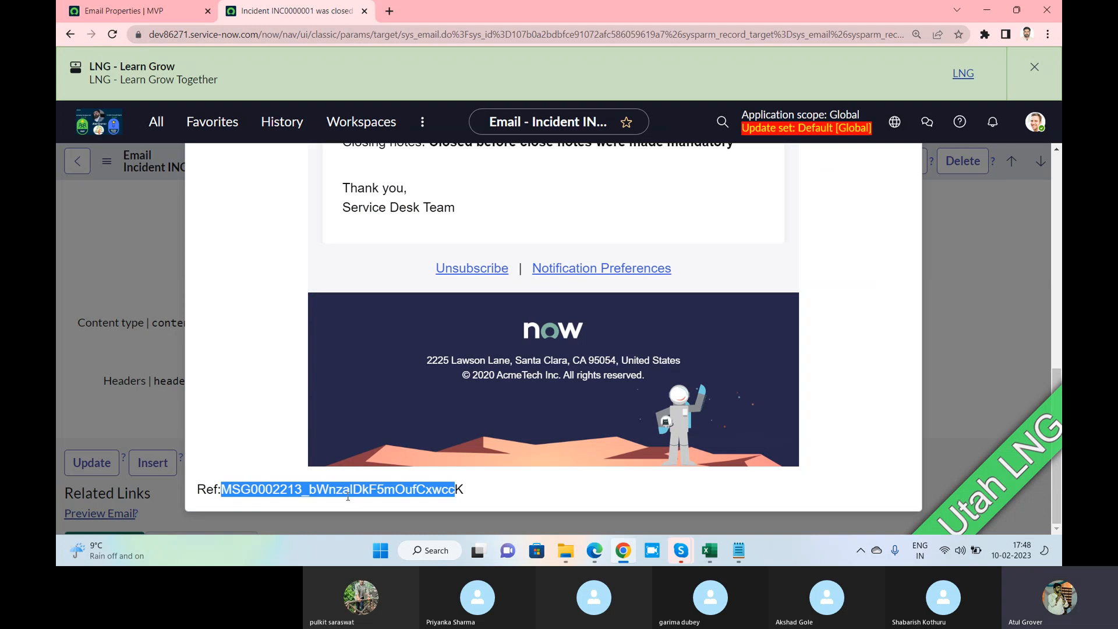
pyautogui.click(145, 10)
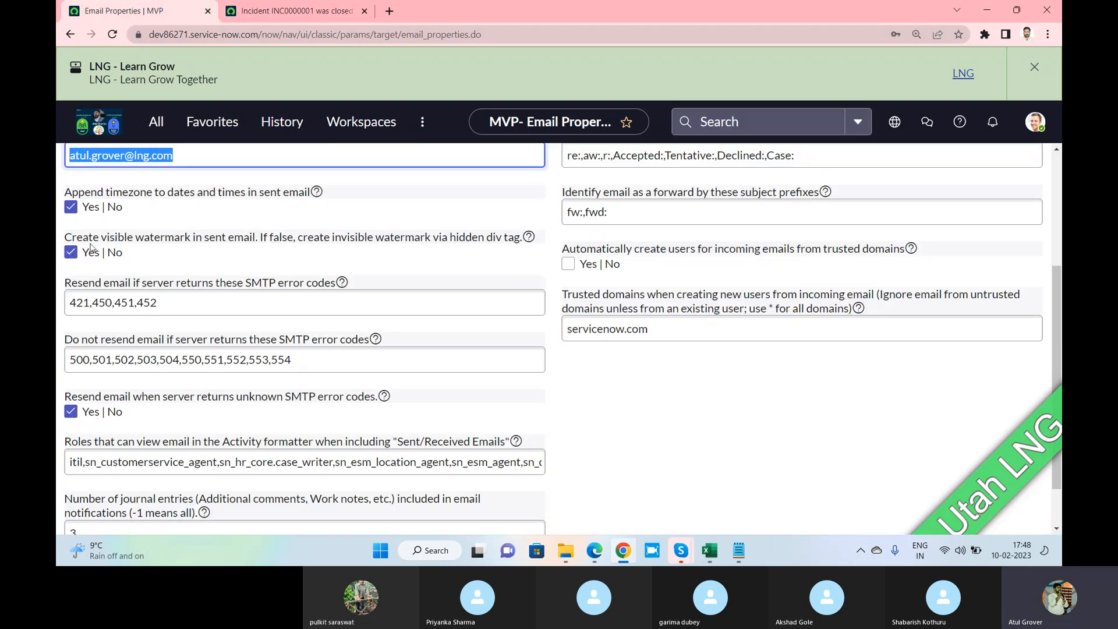
pyautogui.click(291, 11)
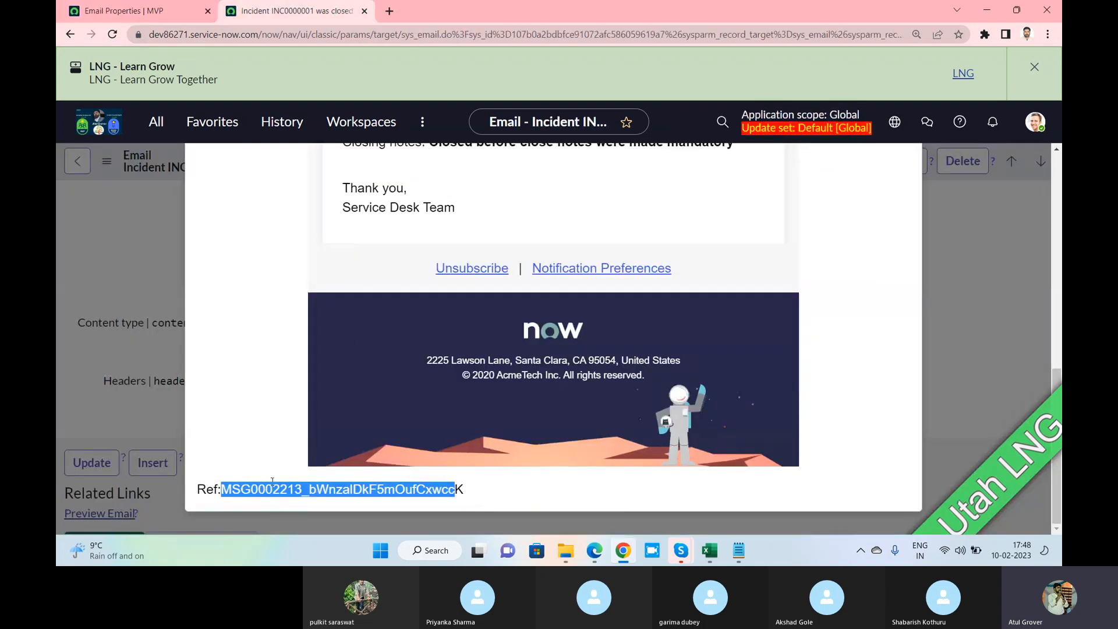
pyautogui.click(139, 11)
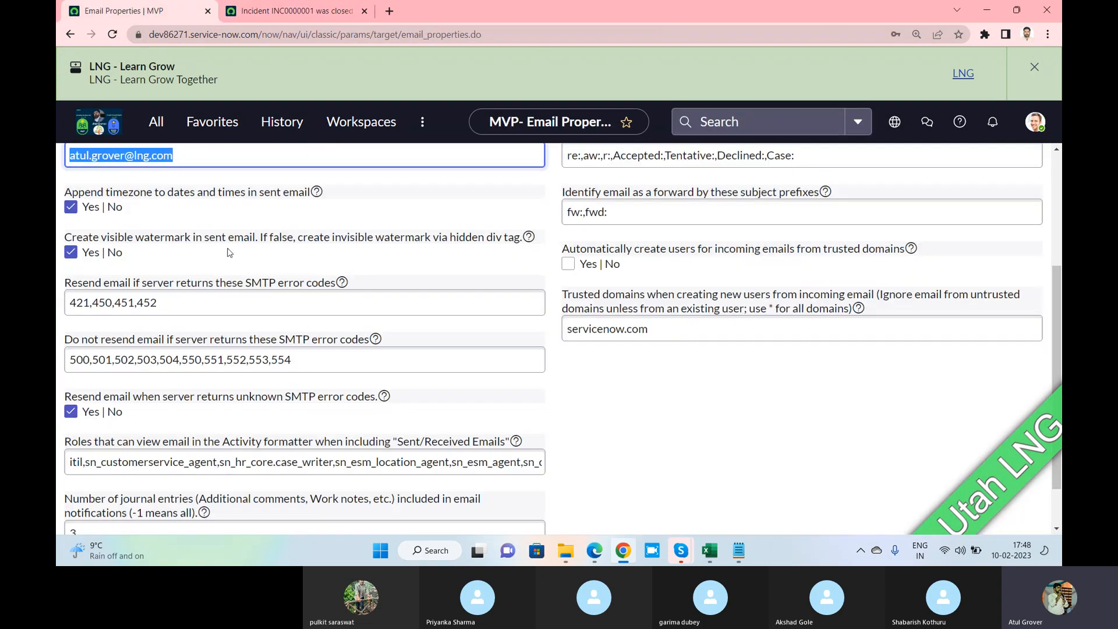
pyautogui.click(291, 11)
pyautogui.click(465, 488)
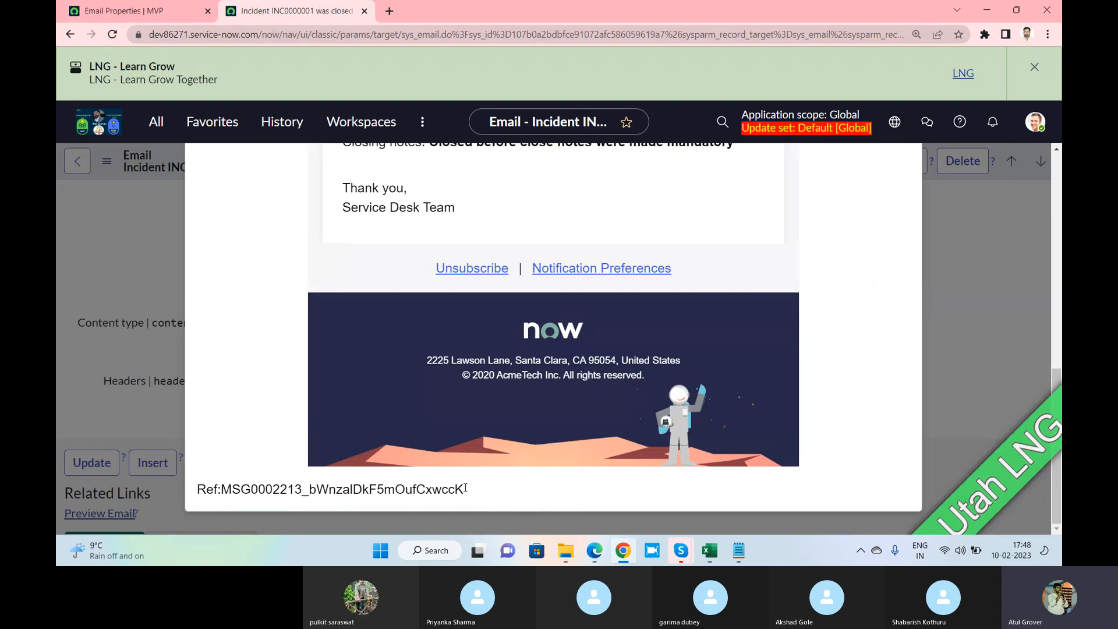
pyautogui.moveTo(465, 488); pyautogui.dragTo(254, 474)
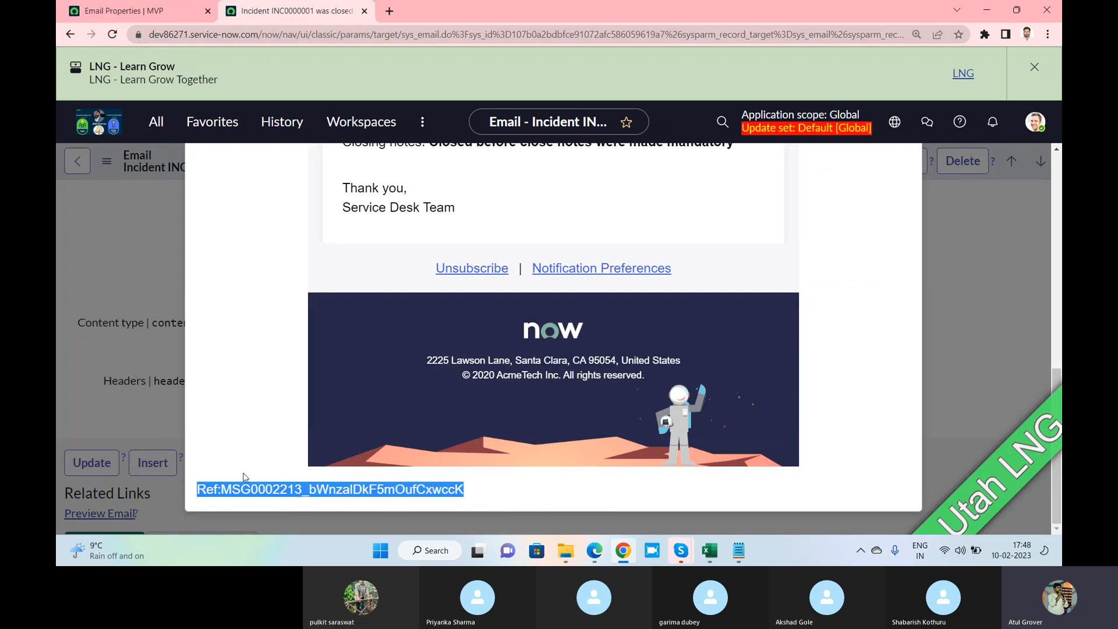
# Uncheck 'Create visible watermark in sent email' and return to the email preview
pyautogui.click(125, 16)
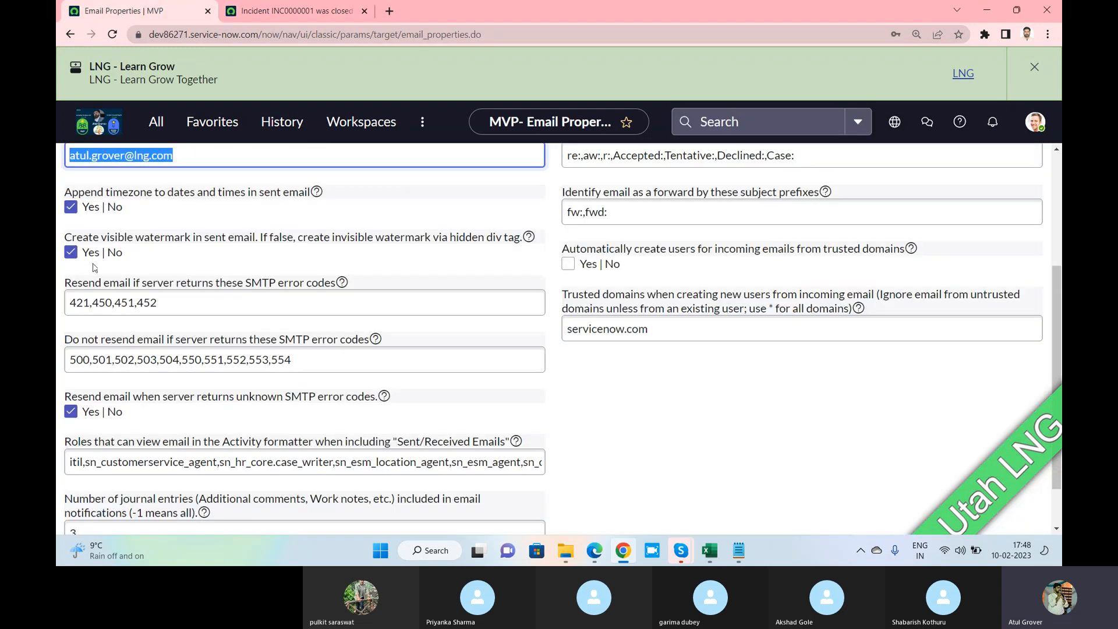
pyautogui.click(69, 255)
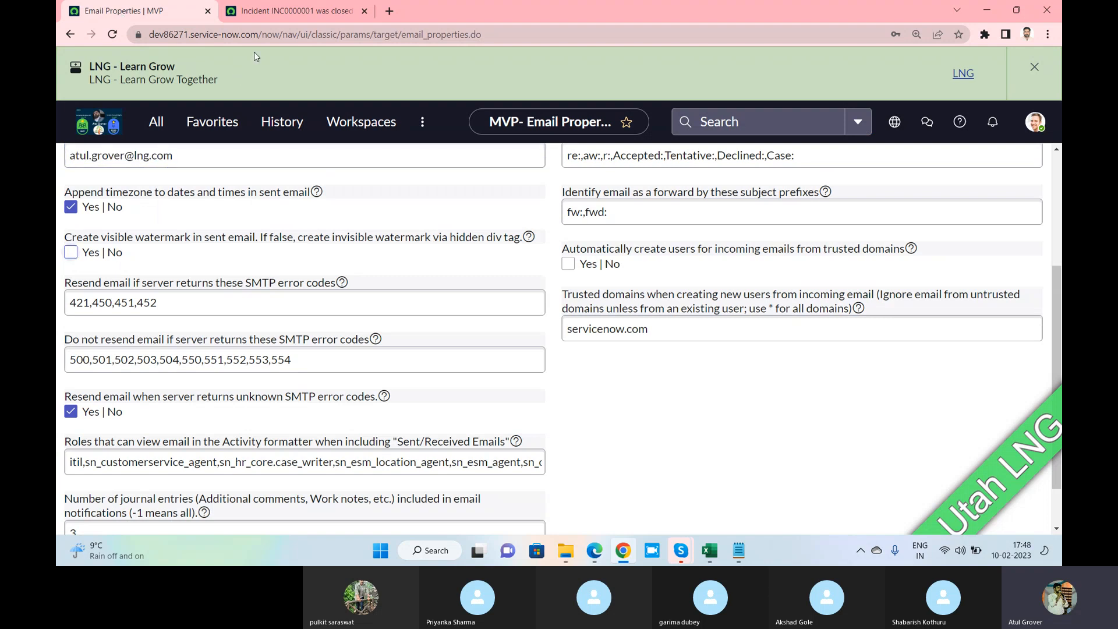
pyautogui.click(272, 18)
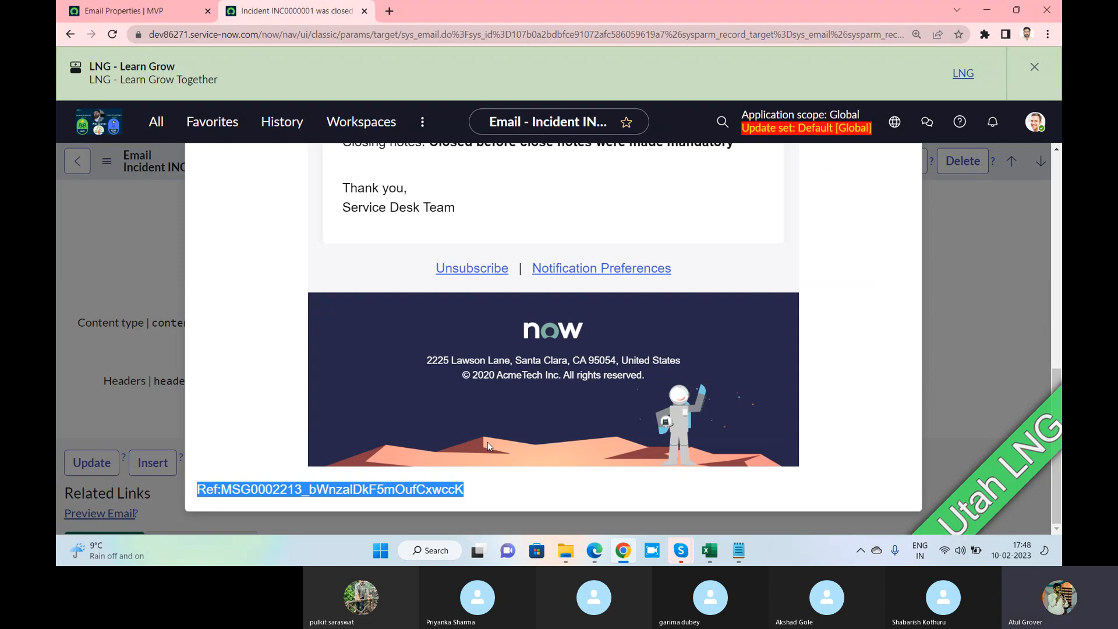
pyautogui.hotkey('alt', 'Tab')
pyautogui.hotkey('alt', 'Tab')
# Scroll to the top of the Preview Email dialog, then switch to the Email Properties | MVP tab
pyautogui.scroll(3, 501, 343)
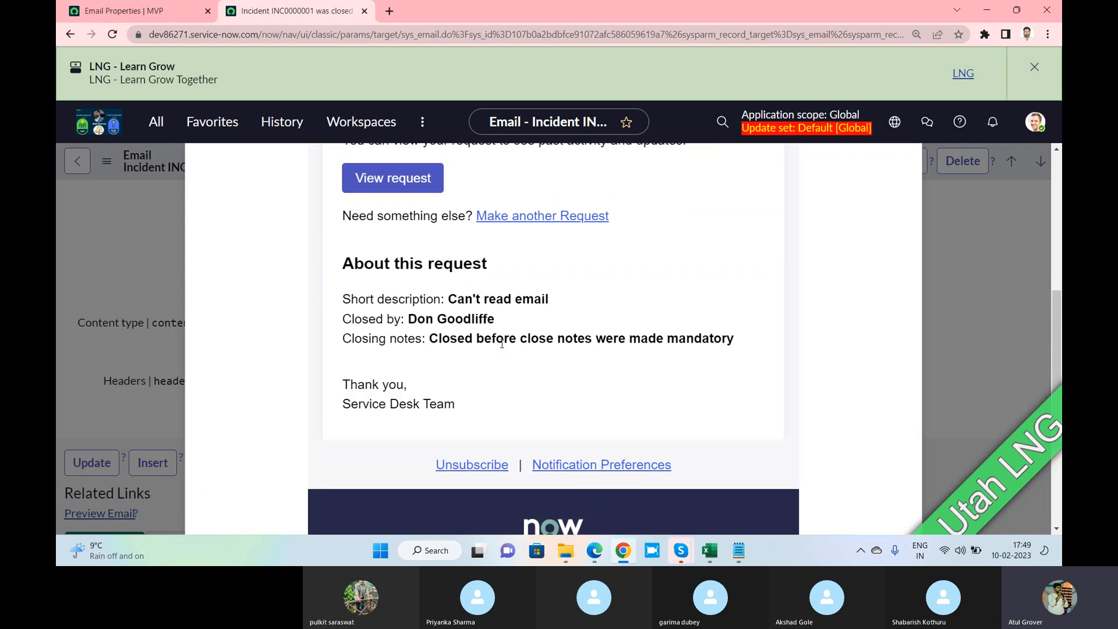
pyautogui.scroll(2, 535, 278)
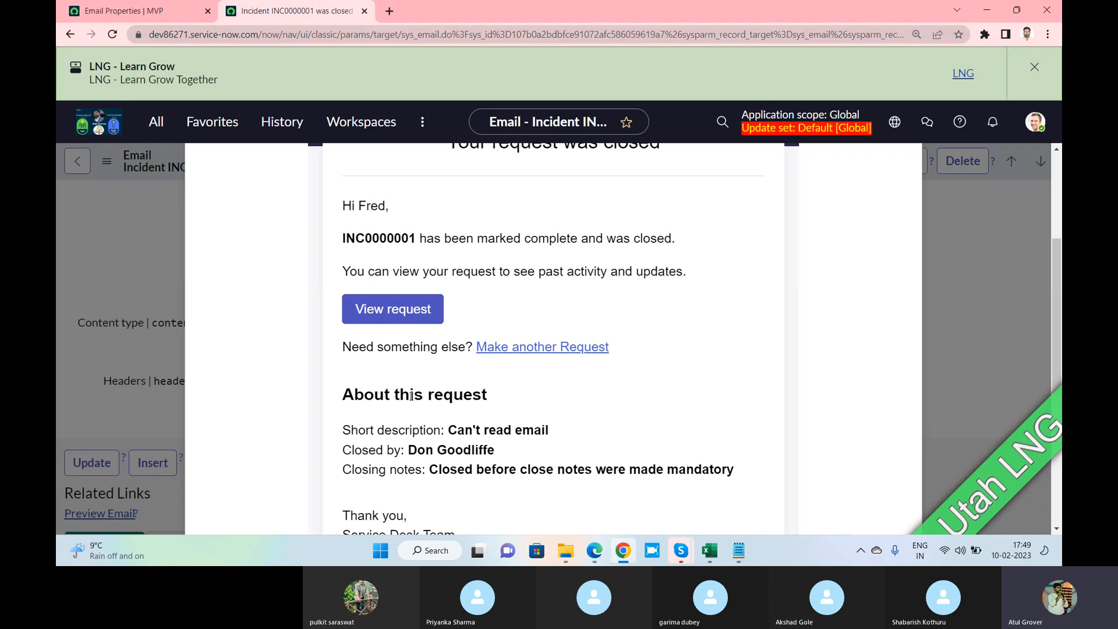
pyautogui.click(135, 15)
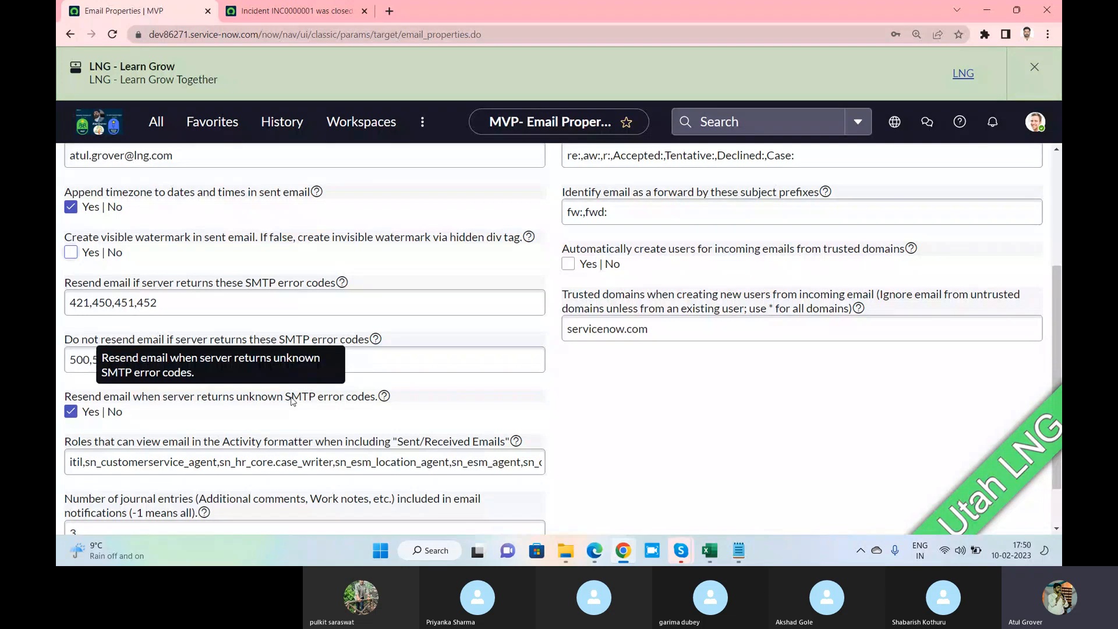
pyautogui.moveTo(237, 400); pyautogui.dragTo(344, 410)
pyautogui.moveTo(291, 360); pyautogui.dragTo(65, 360)
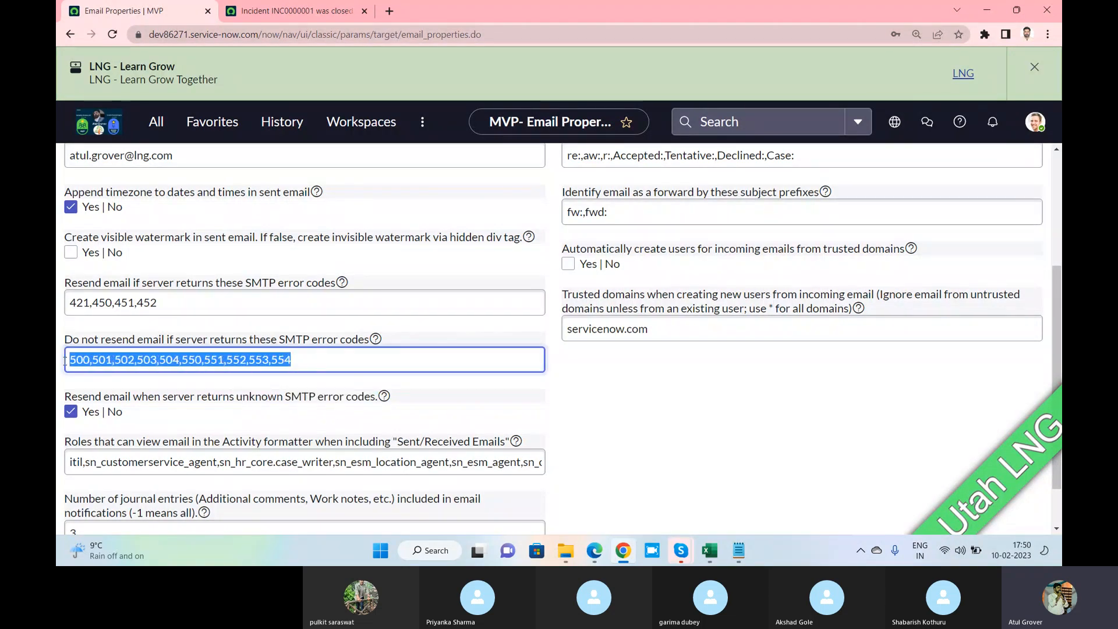
pyautogui.moveTo(166, 303); pyautogui.dragTo(61, 304)
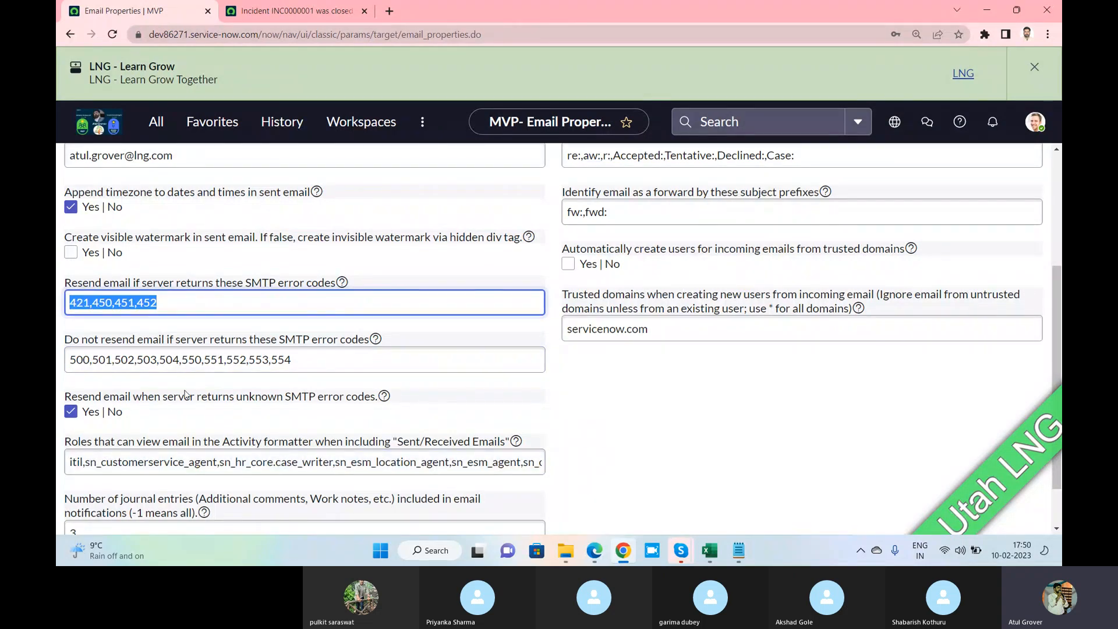
pyautogui.scroll(-1, 79, 402)
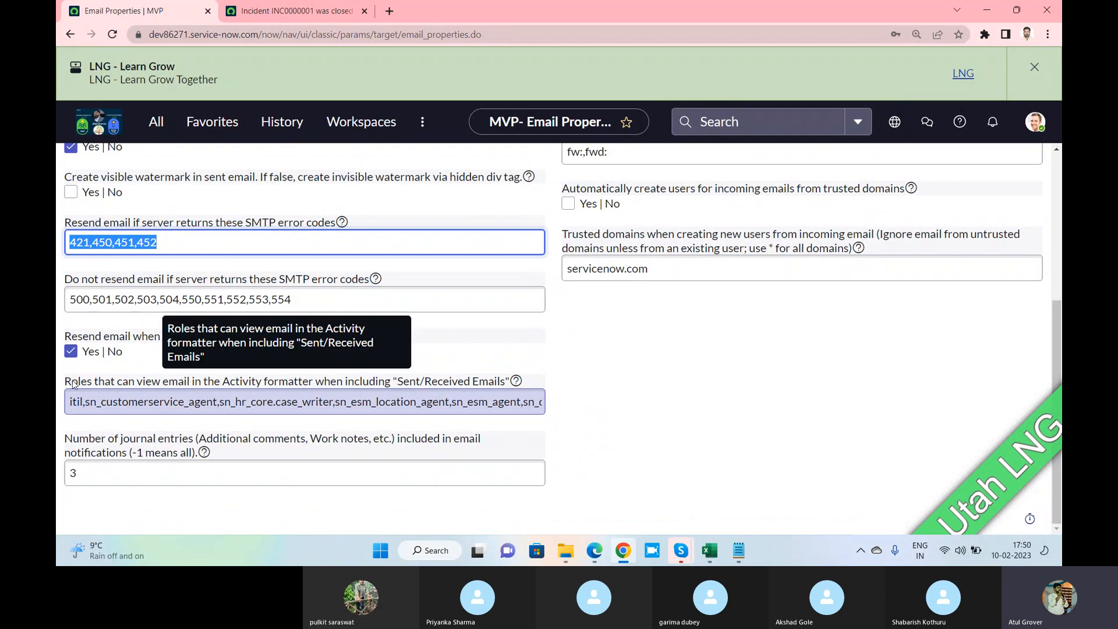
pyautogui.moveTo(61, 382); pyautogui.dragTo(504, 386)
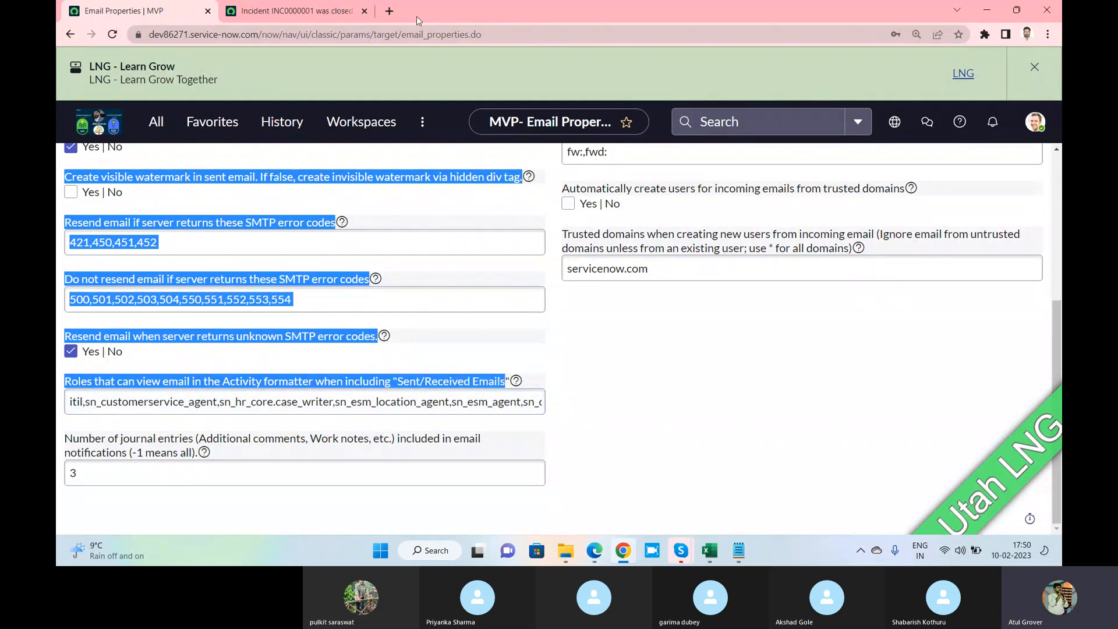
# Load dev86271.service-now.com/incident_list.do in a new browser tab
pyautogui.click(390, 14)
pyautogui.write('dev')
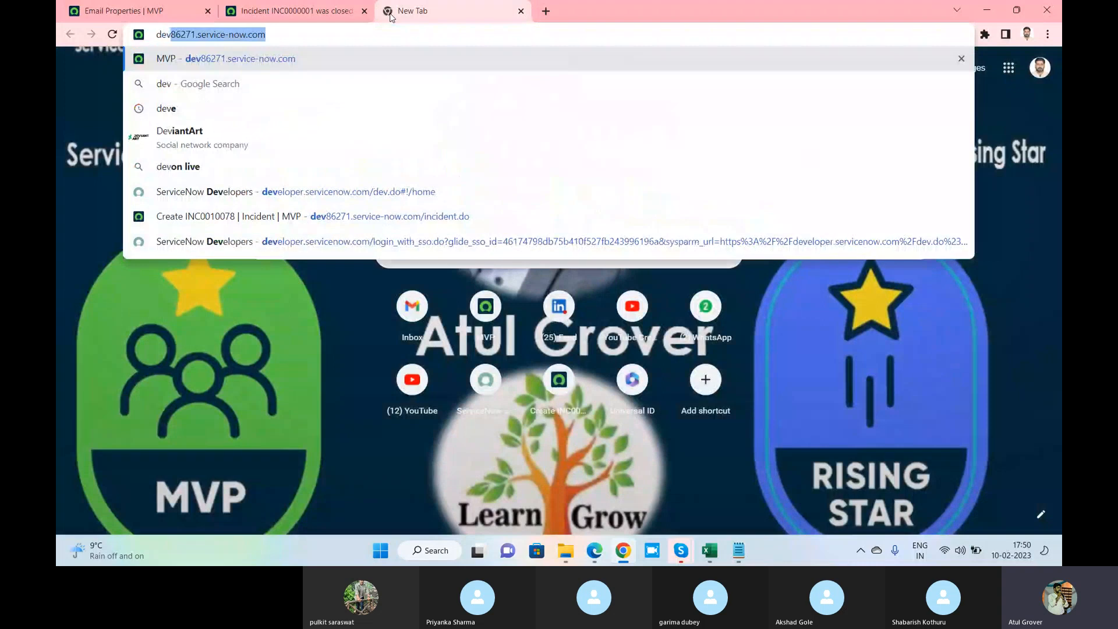
pyautogui.write('86271.service-now.com/incident.do')
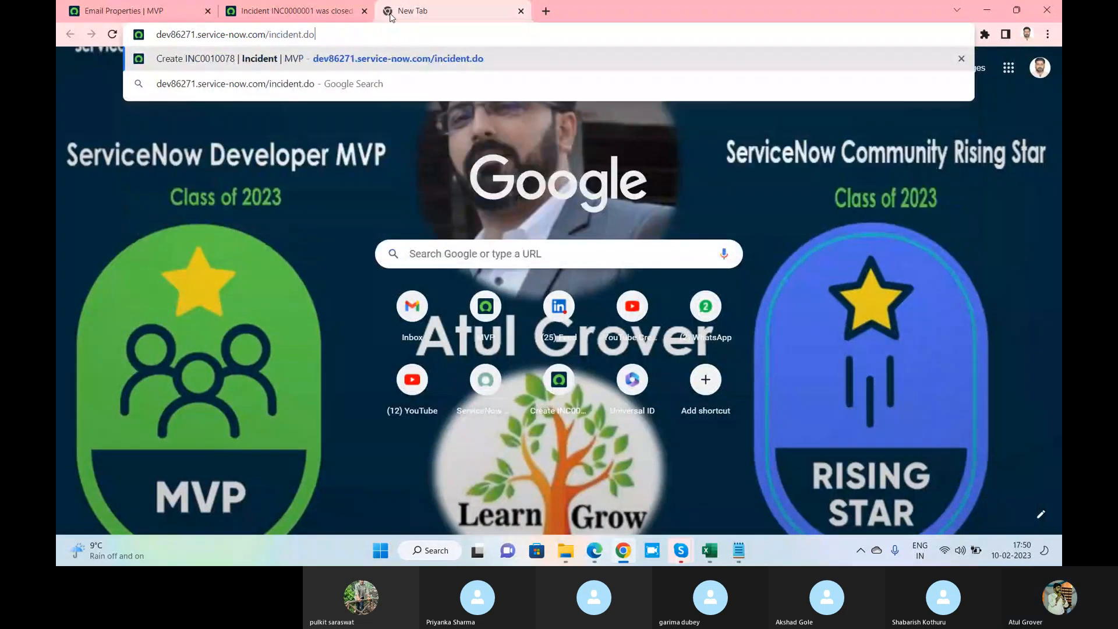
pyautogui.press('Left')
pyautogui.press('Left')
pyautogui.write('_list')
pyautogui.press('Return')
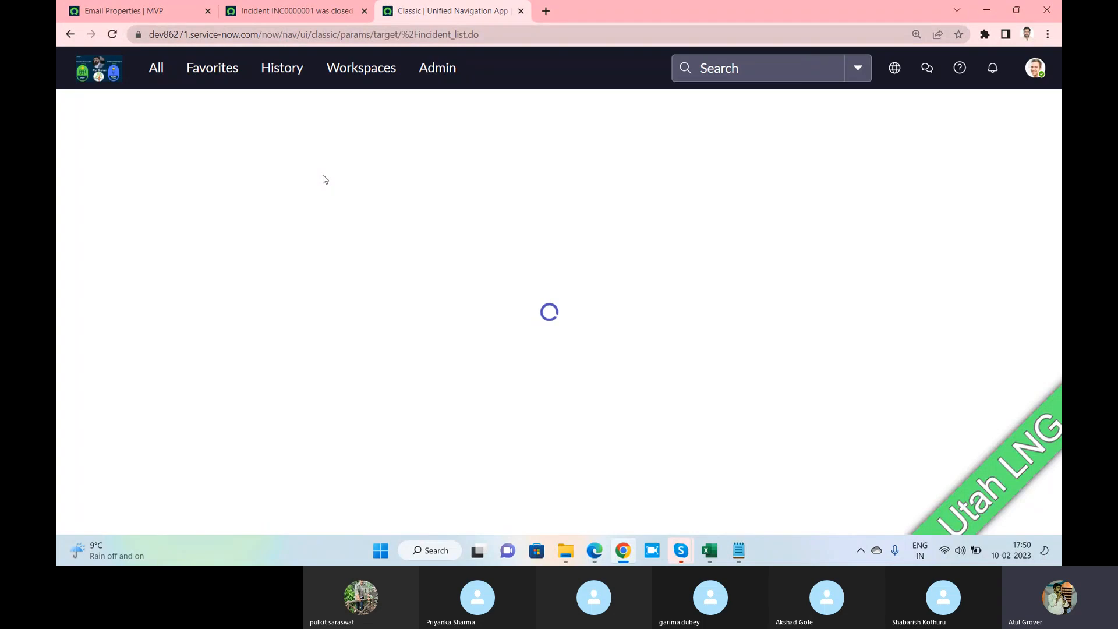
# Copy INC0000001 from the email preview, filter the incident list by that number, and open it
pyautogui.click(294, 11)
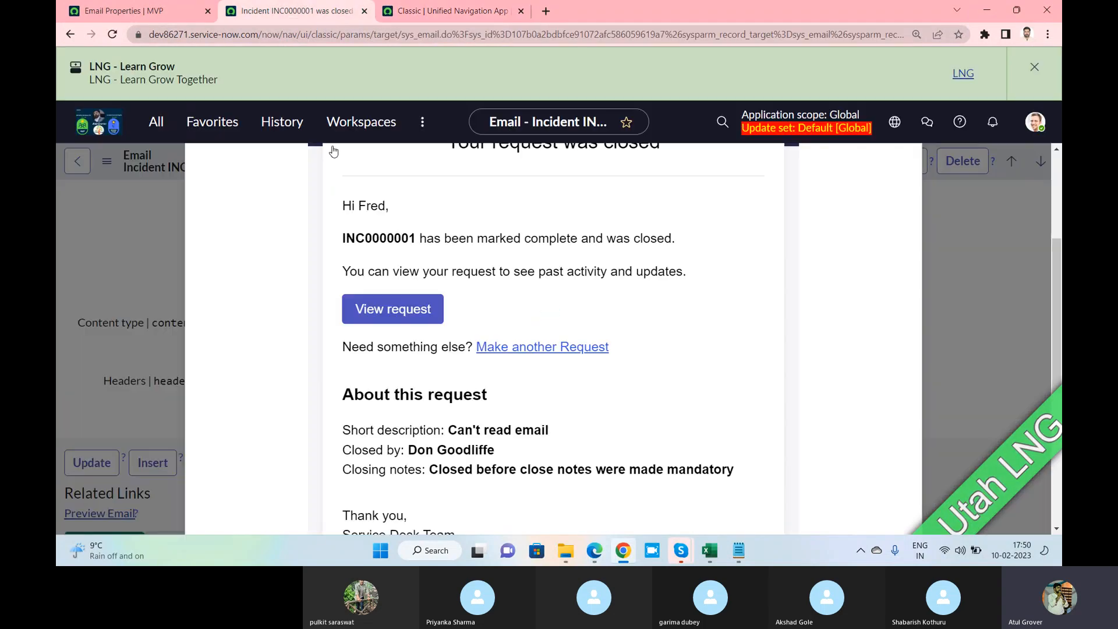
pyautogui.doubleClick(384, 451)
pyautogui.hotkey('ctrl', 'c')
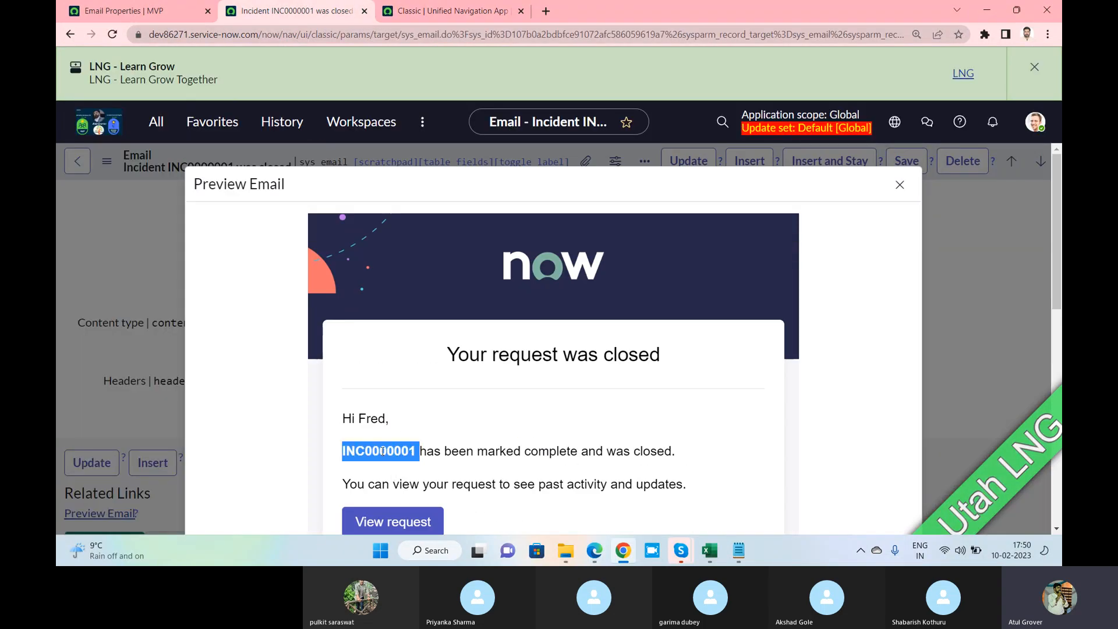
pyautogui.click(457, 17)
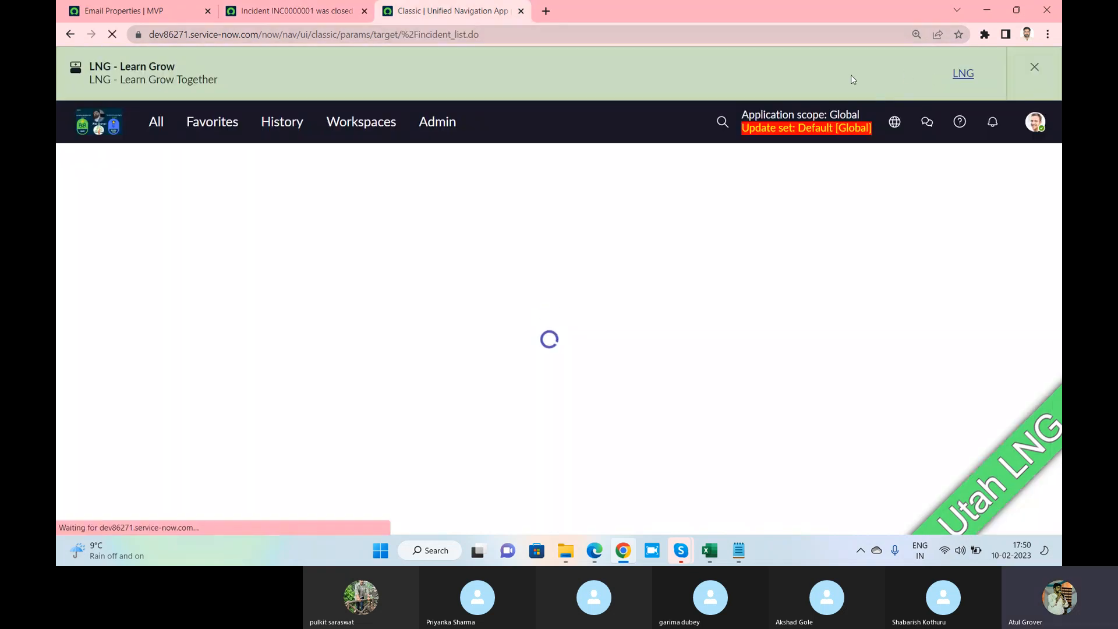
pyautogui.click(722, 121)
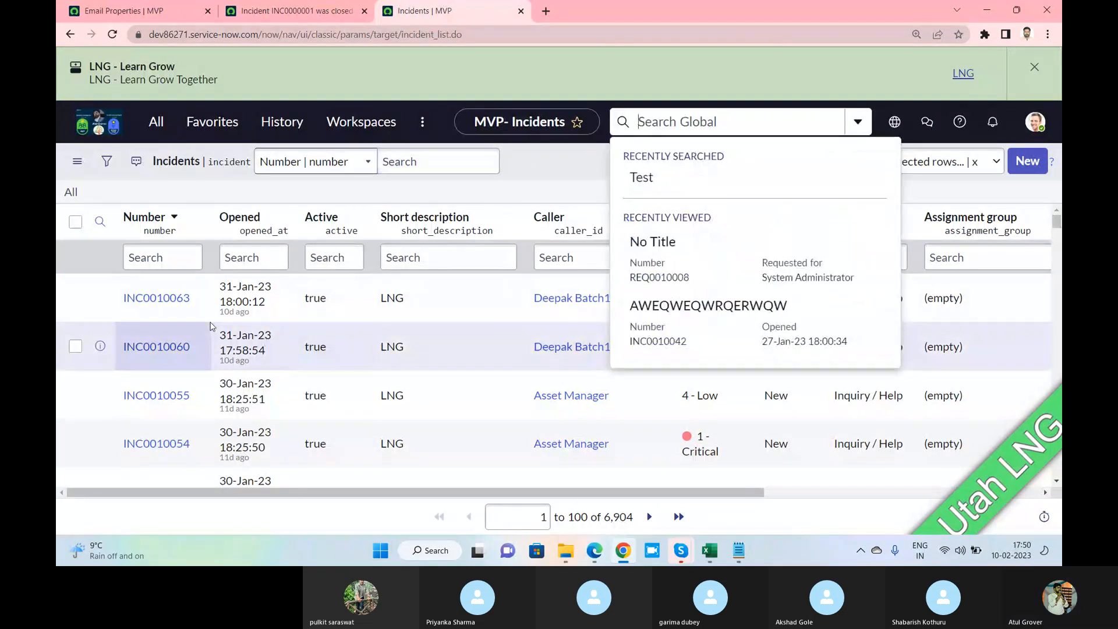
pyautogui.click(162, 257)
pyautogui.hotkey('ctrl', 'v')
pyautogui.press('Return')
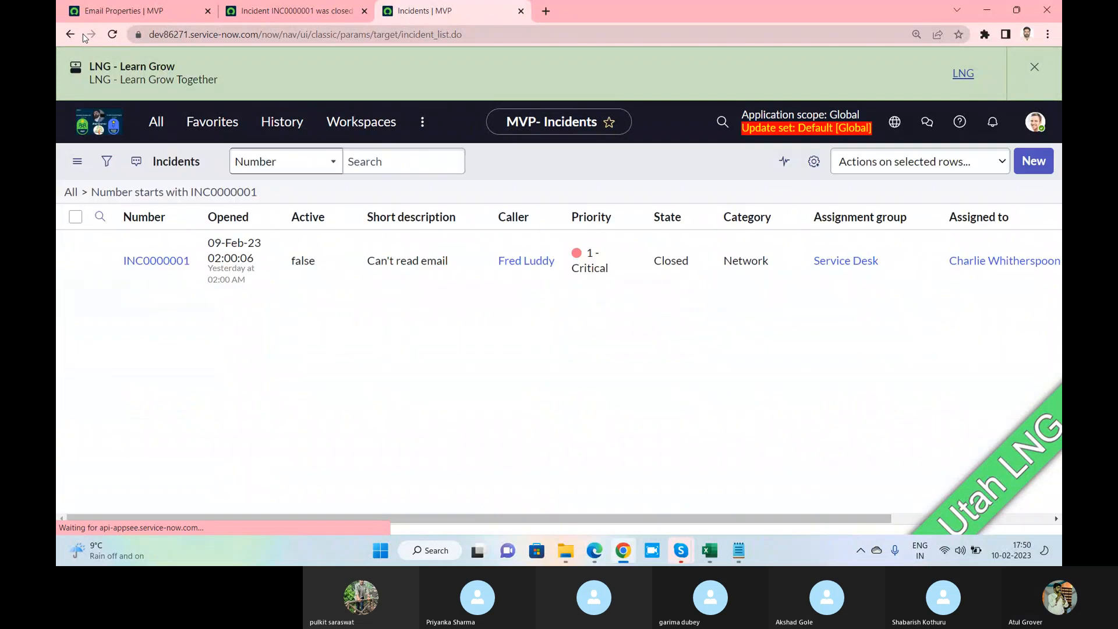
pyautogui.click(148, 298)
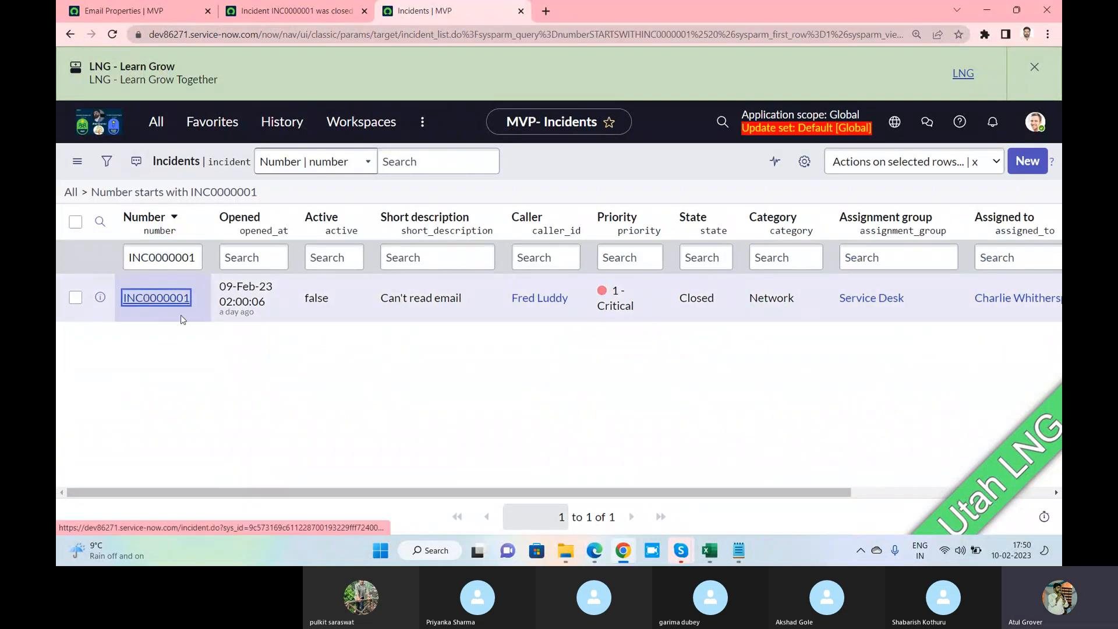
pyautogui.click(396, 258)
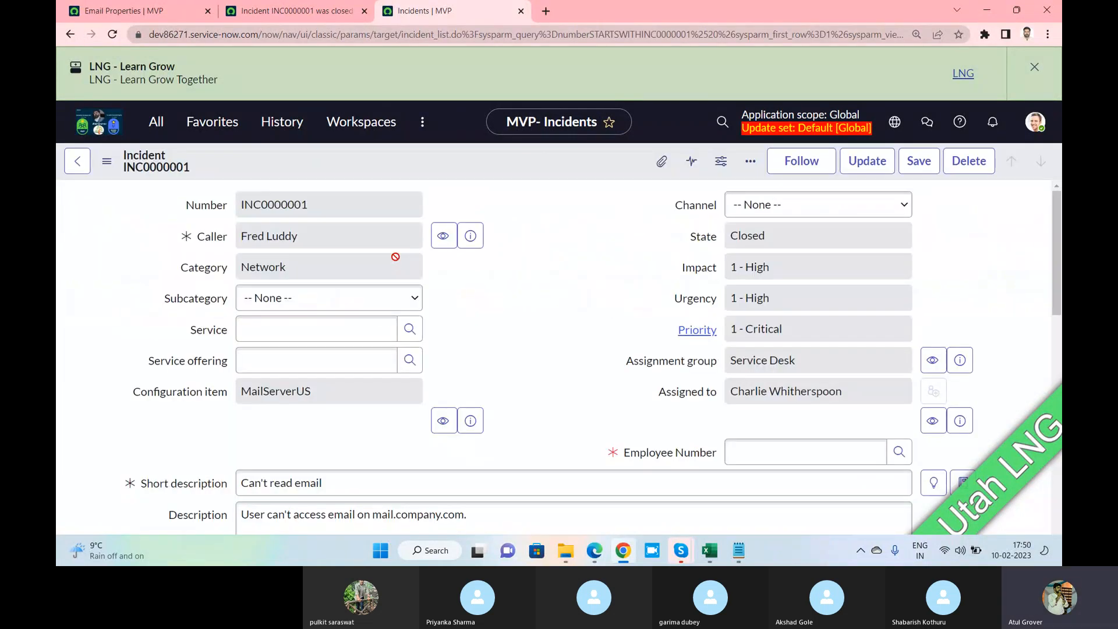
# Scroll through INC0000001's activity history, then focus the roles-allowed-to-view-emails setting
pyautogui.scroll(-10, 400, 273)
pyautogui.scroll(-5, 400, 273)
pyautogui.scroll(3, 395, 281)
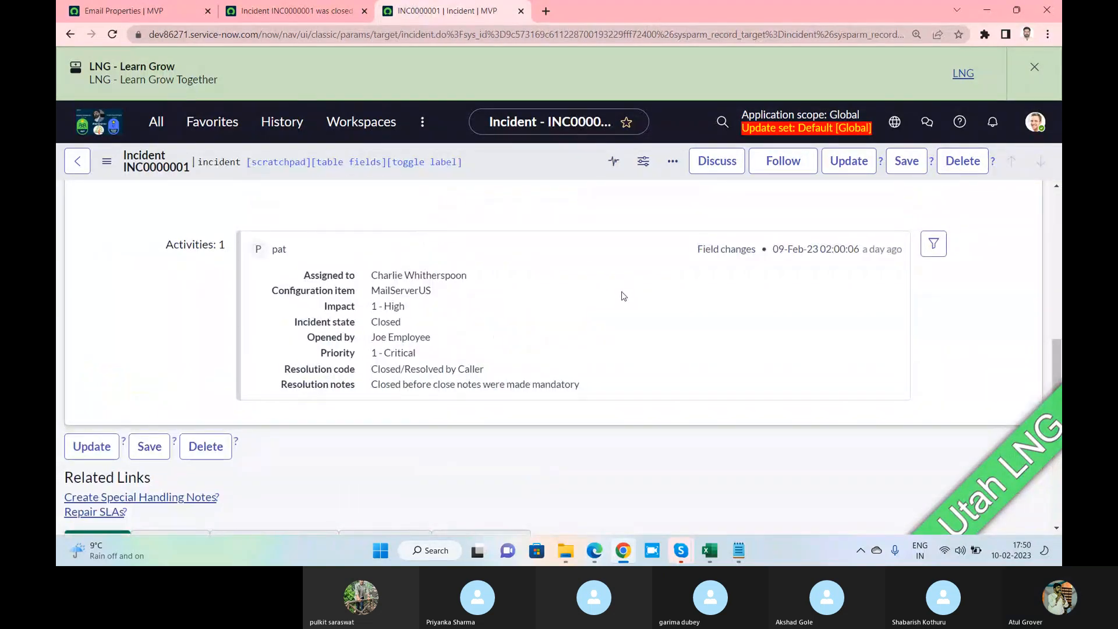
pyautogui.click(134, 11)
pyautogui.click(97, 394)
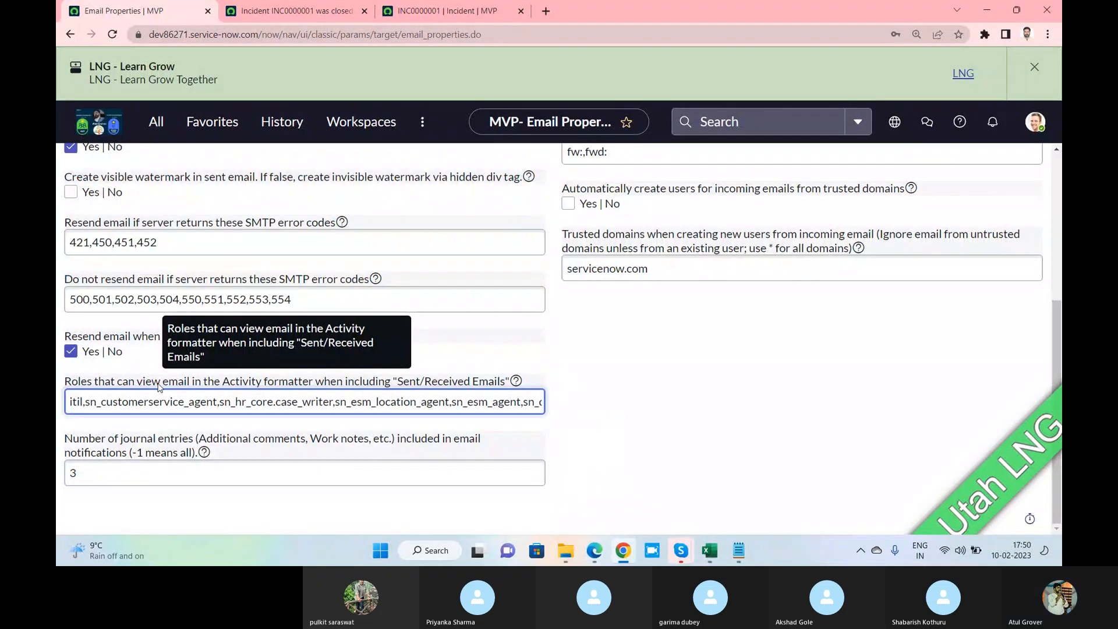
# Revisit the email preview and INC0000001 record, then return to Email Properties
pyautogui.click(297, 11)
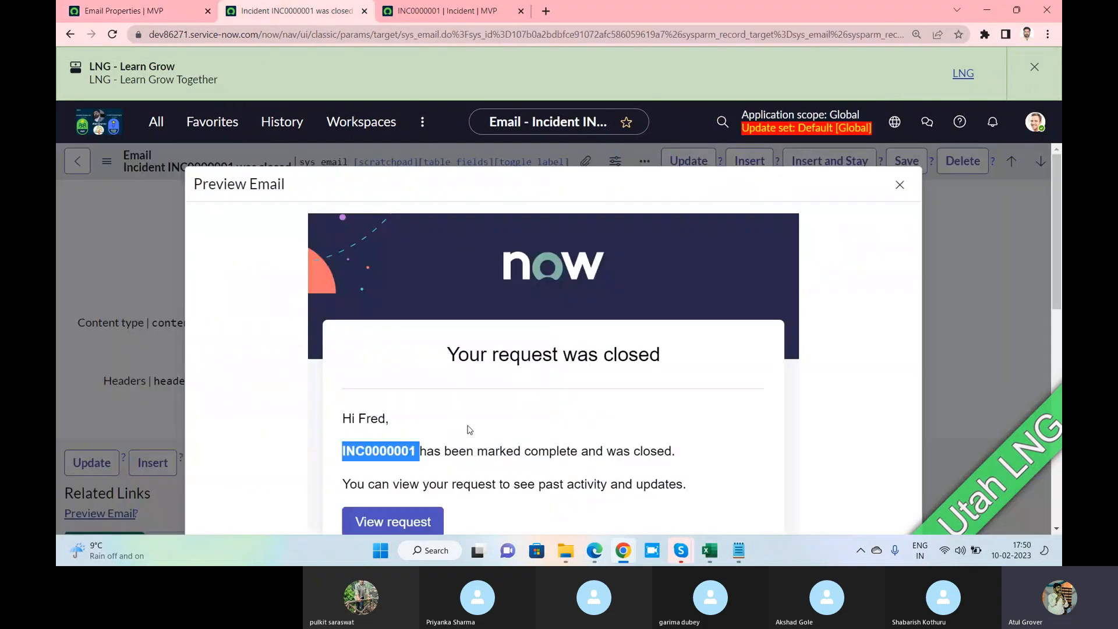
pyautogui.click(421, 11)
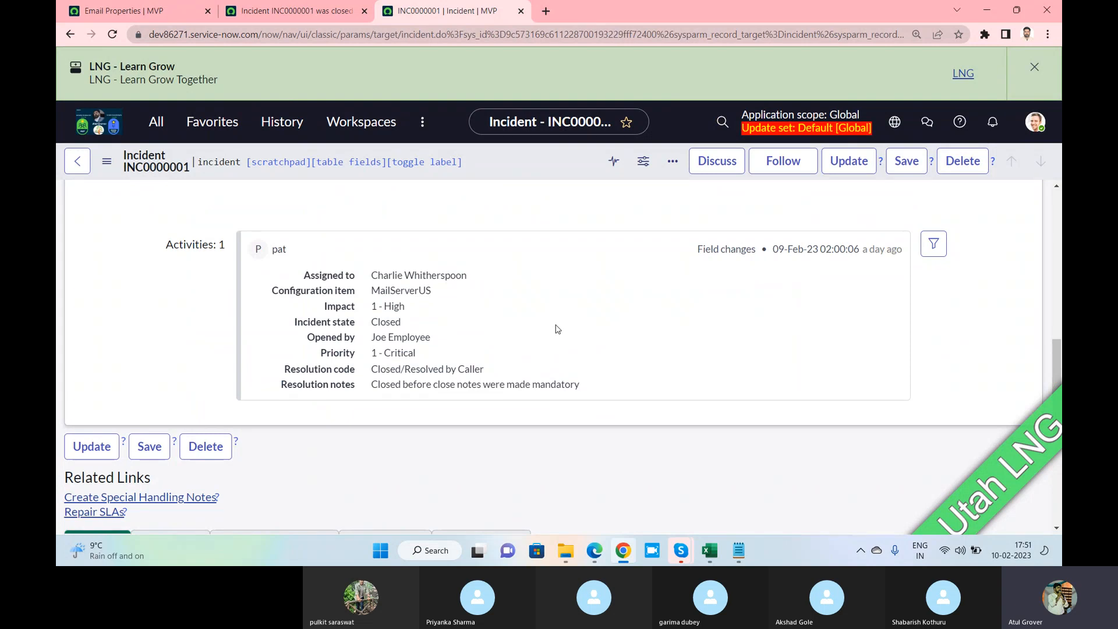
pyautogui.scroll(2, 556, 329)
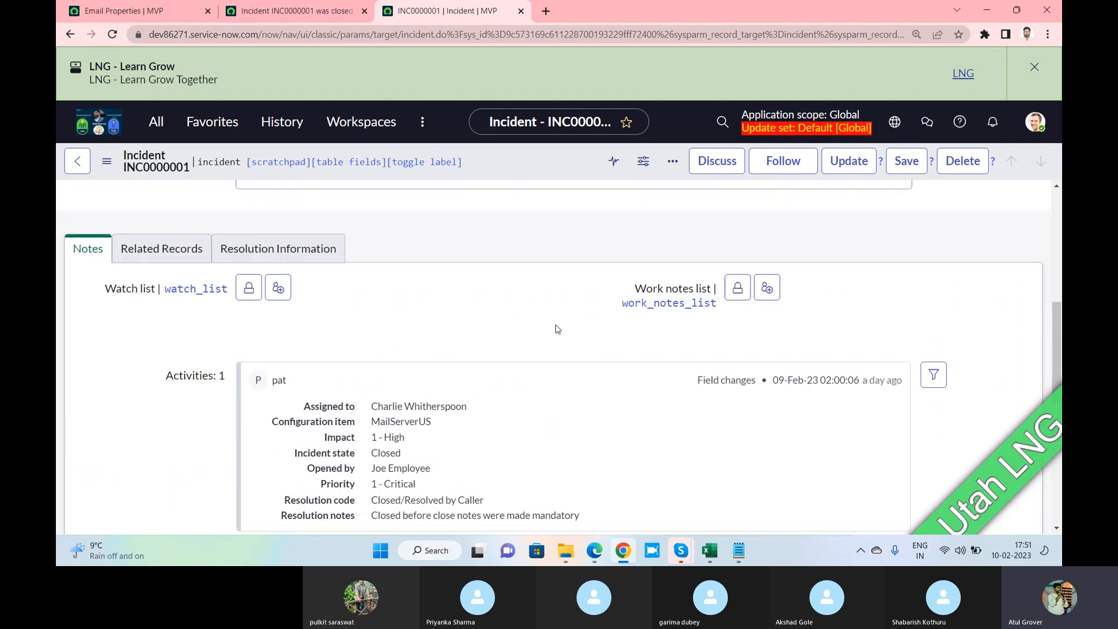
pyautogui.click(153, 12)
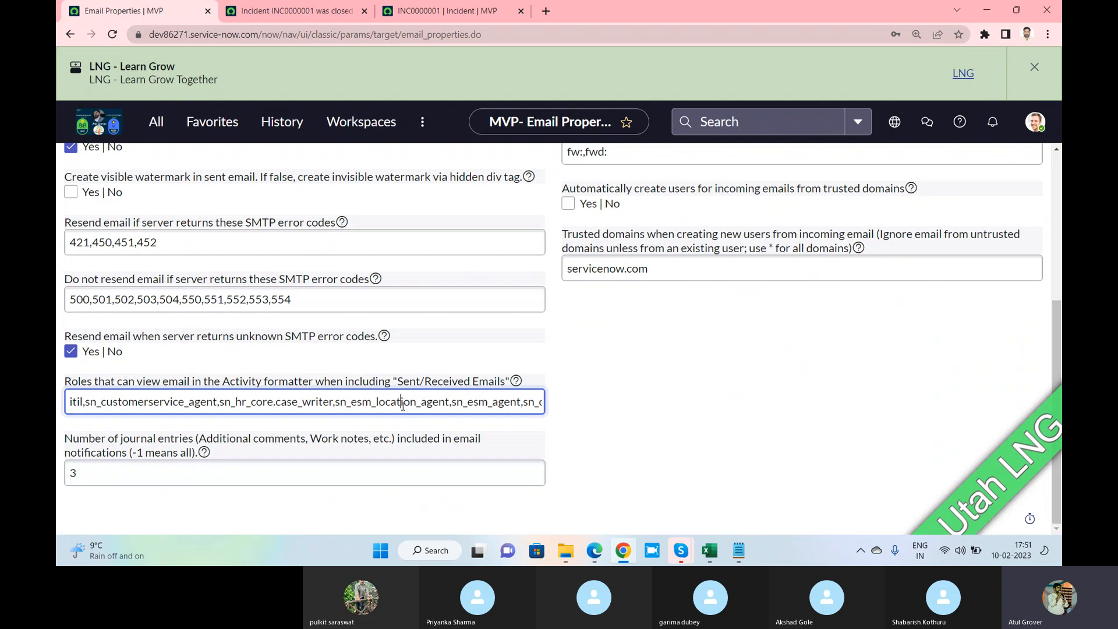
# Append ',admin' to the roles allowed to view sent and received emails
pyautogui.press('End')
pyautogui.write(',ad')
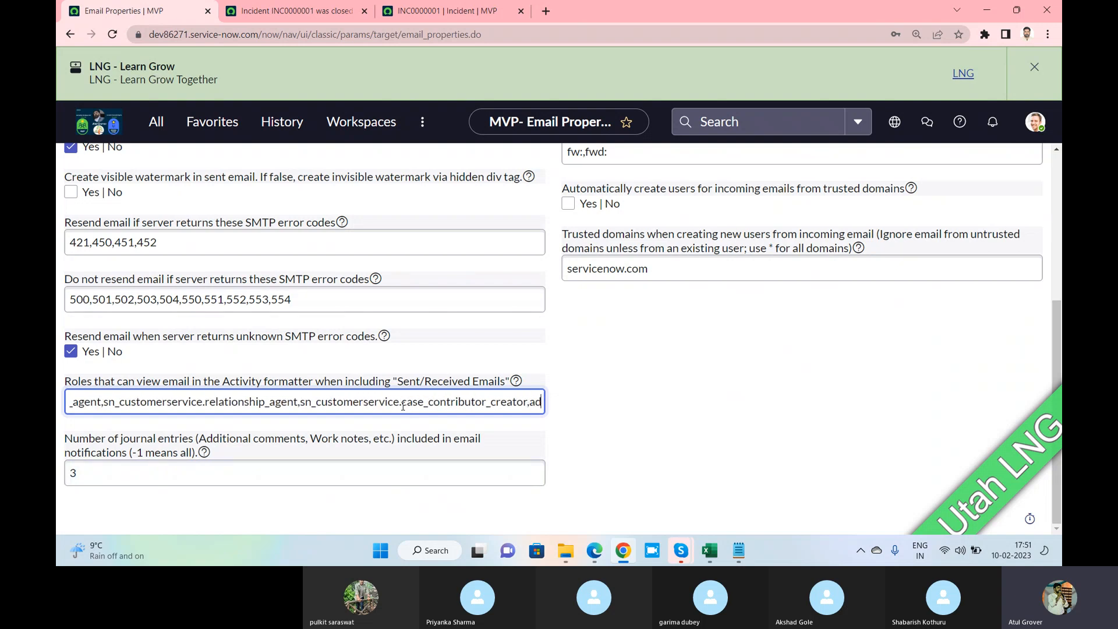
pyautogui.write('min')
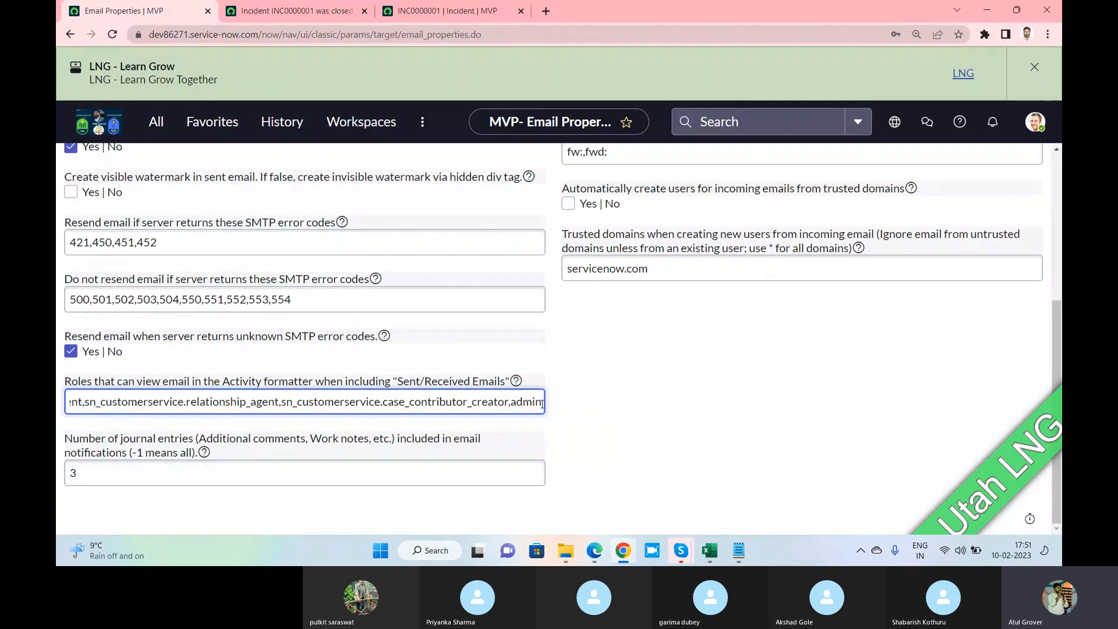
pyautogui.moveTo(539, 403); pyautogui.dragTo(58, 388)
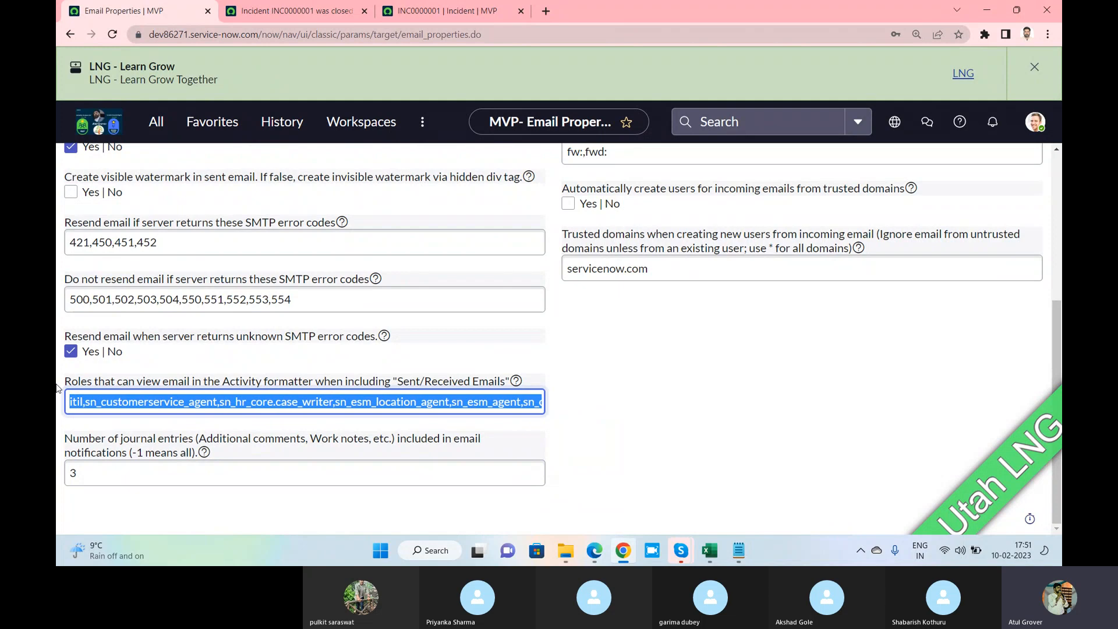
pyautogui.click(428, 14)
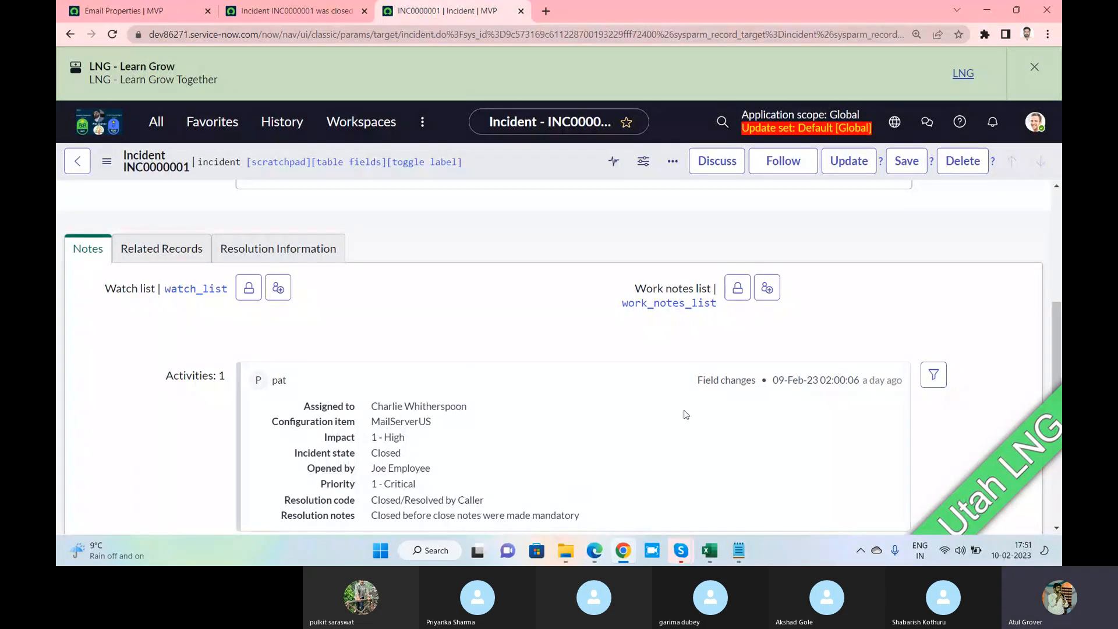
pyautogui.click(124, 13)
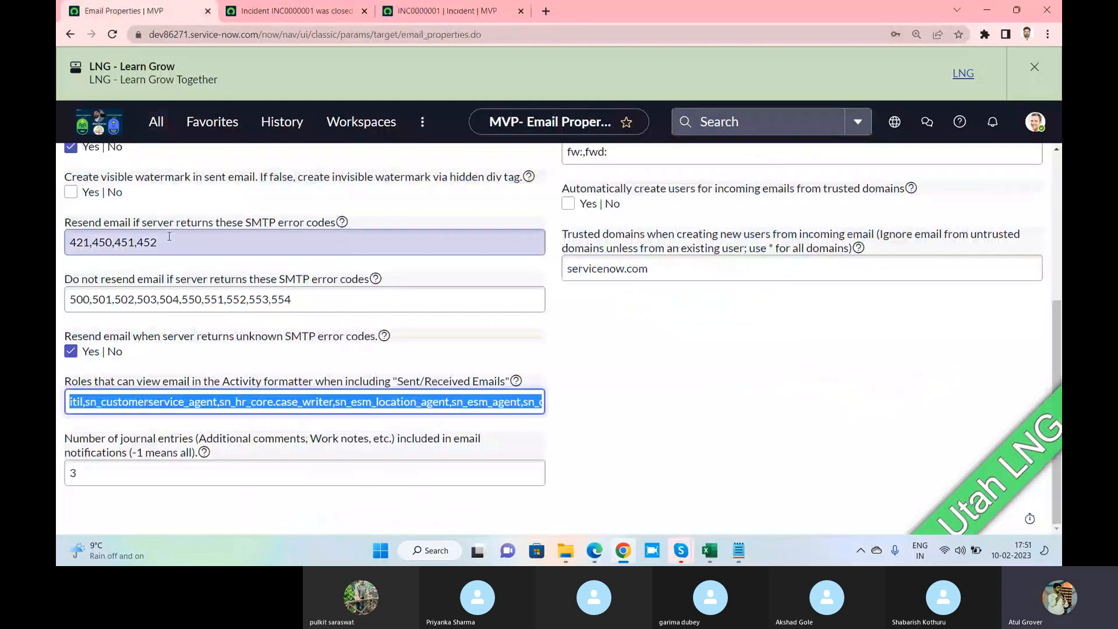
# Scroll up to highlight the Outbound Email Configuration heading and review the settings after the call
pyautogui.scroll(1, 172, 227)
pyautogui.scroll(2, 172, 227)
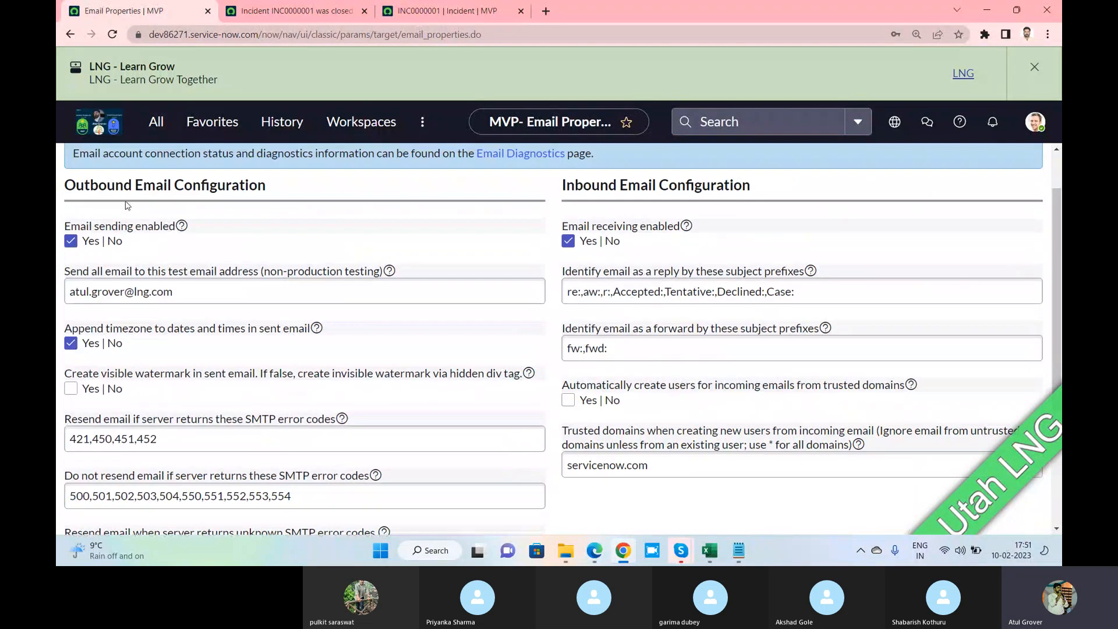
pyautogui.moveTo(65, 183); pyautogui.dragTo(184, 185)
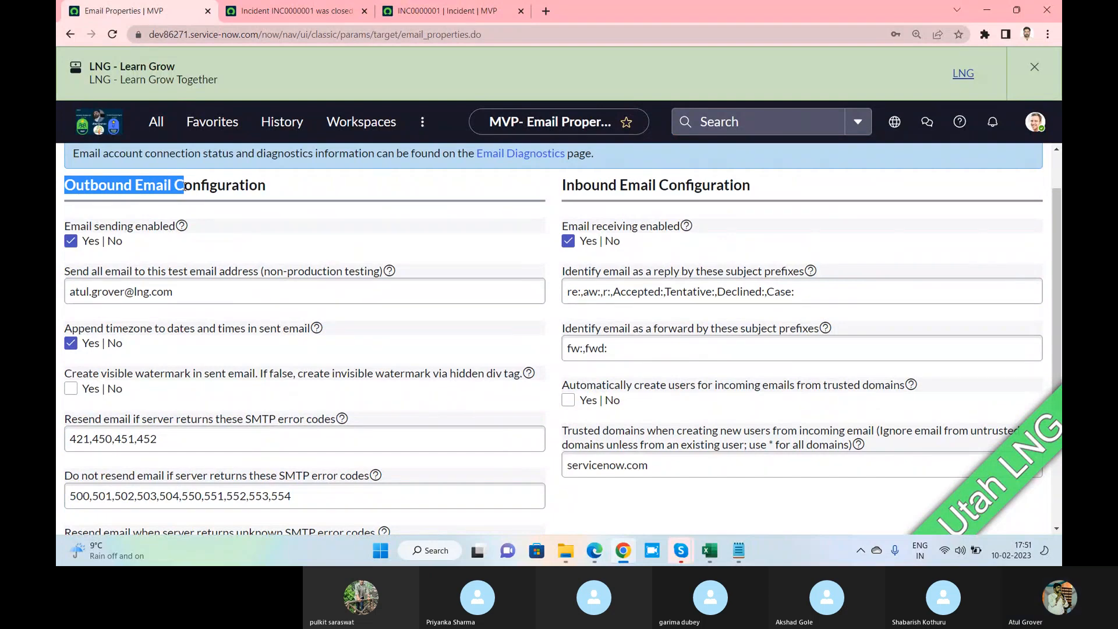
pyautogui.hotkey('alt', 'Tab')
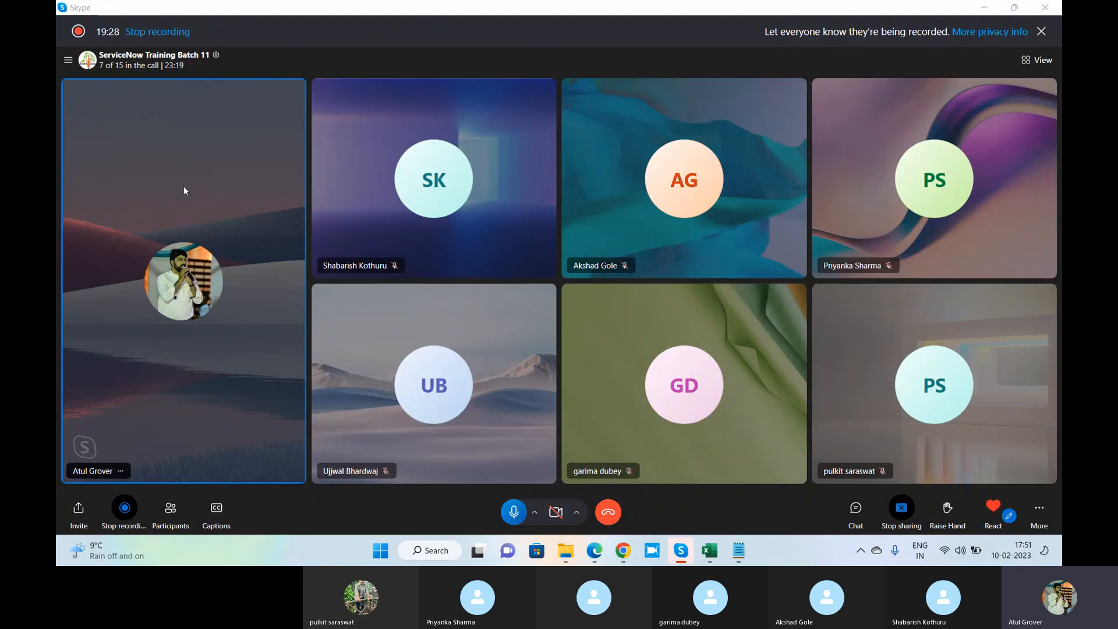
pyautogui.hotkey('alt', 'Tab')
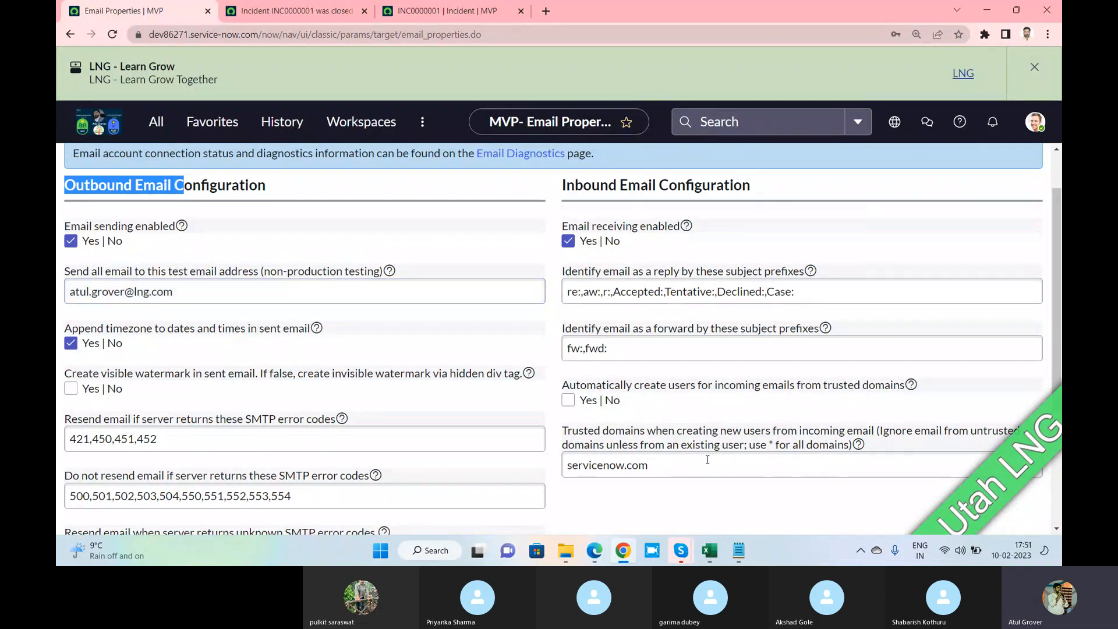
pyautogui.scroll(-4, 252, 446)
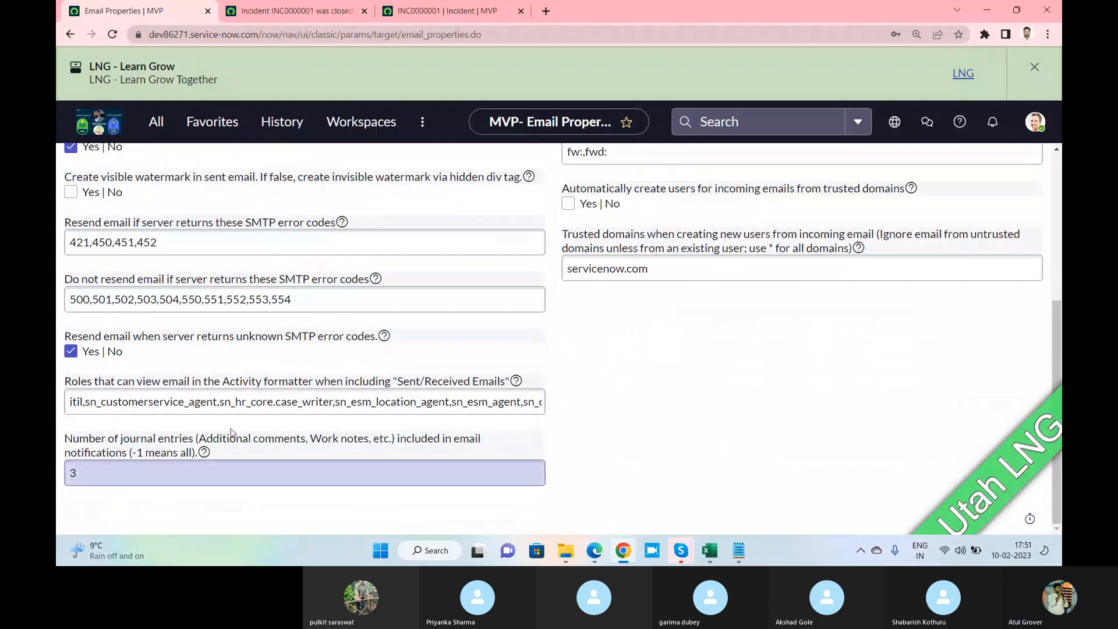
pyautogui.scroll(5, 232, 433)
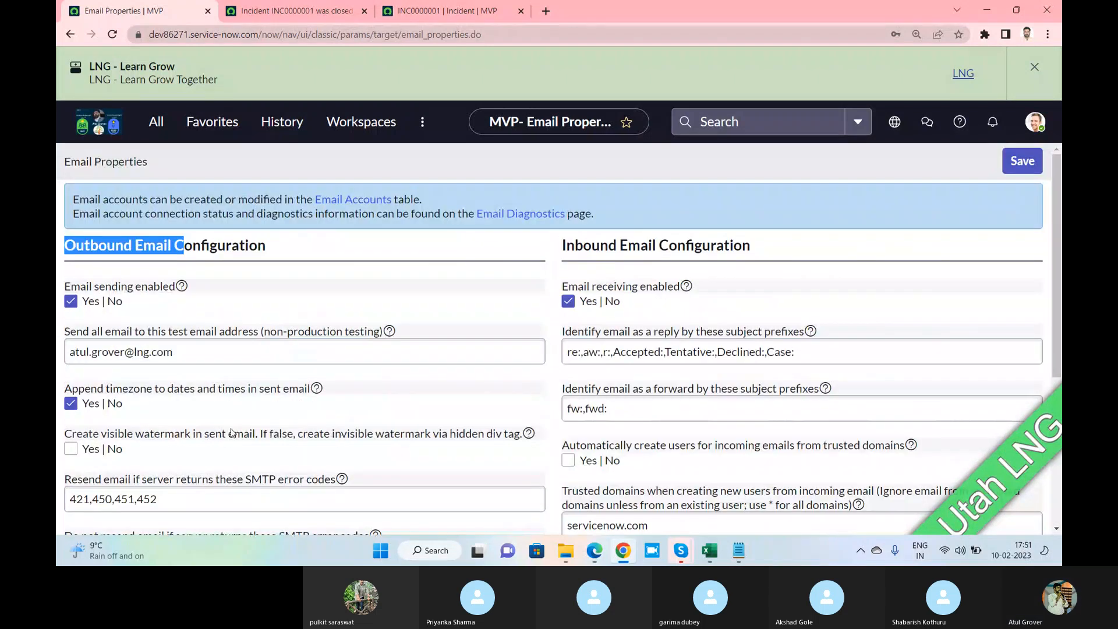
# Save the Email Properties settings, then check the INC0000001 form's action menu
pyautogui.click(1011, 163)
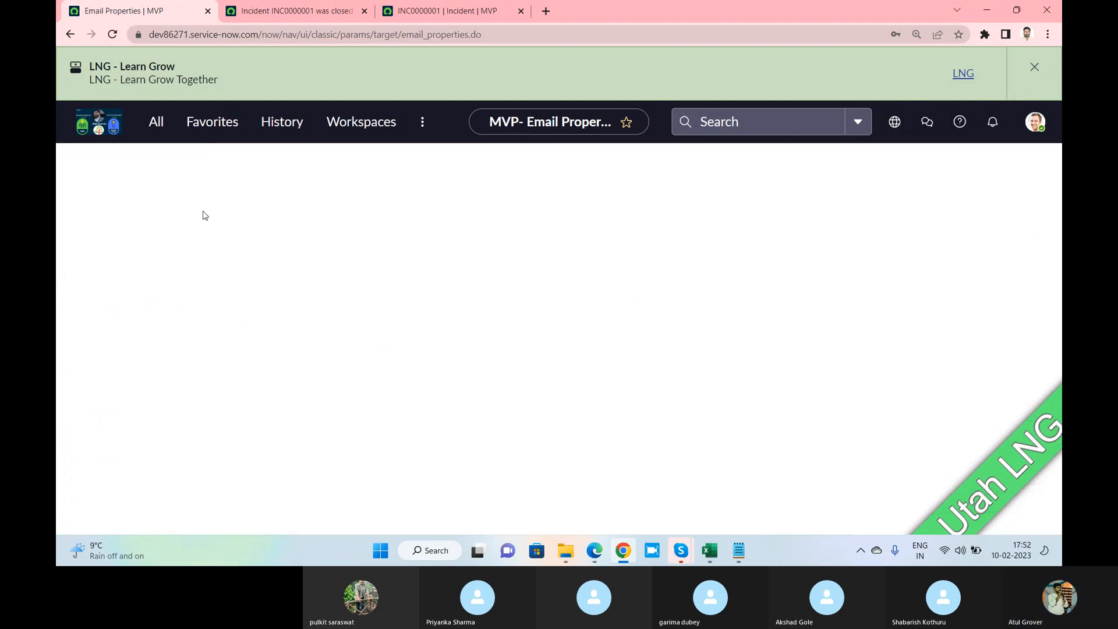
pyautogui.click(439, 13)
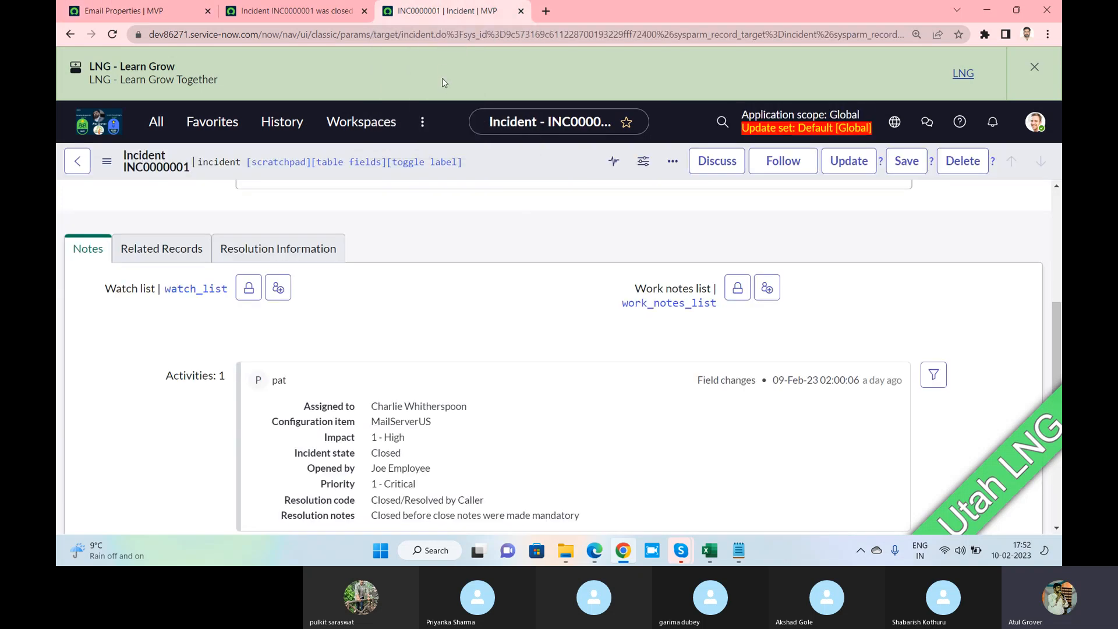
pyautogui.rightClick(493, 167)
pyautogui.click(550, 447)
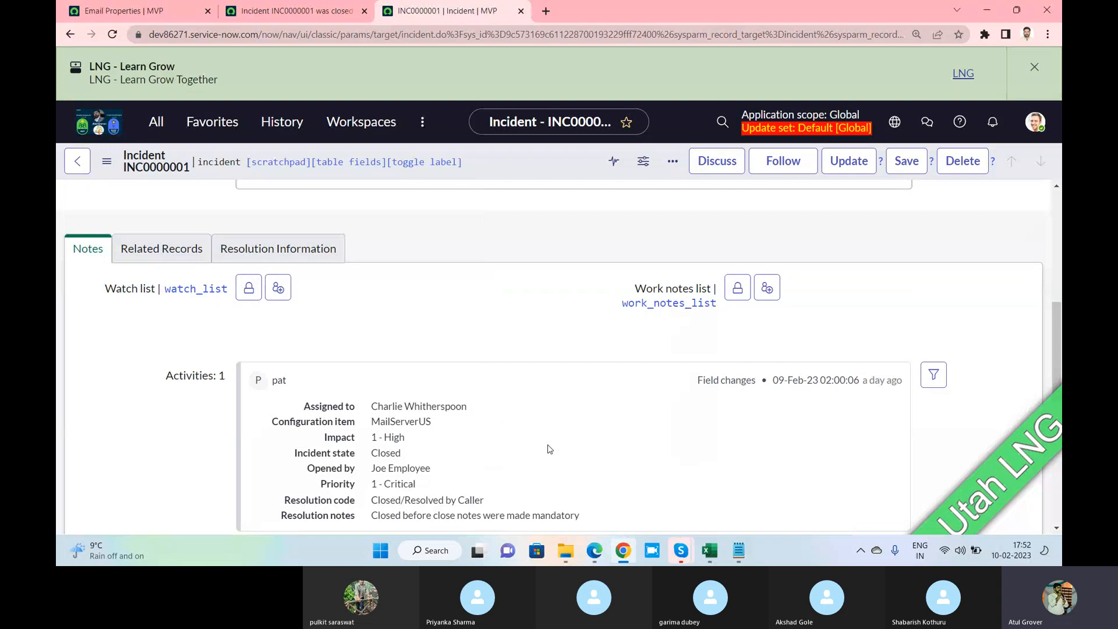
pyautogui.click(201, 8)
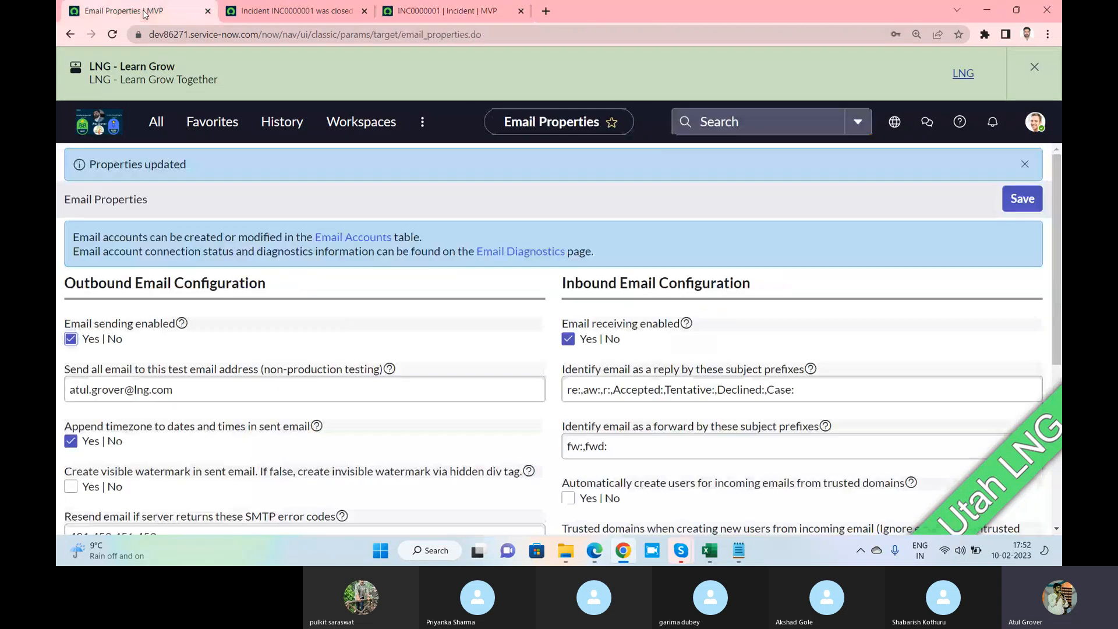
# Reload the INC0000001 incident form and close the LNG - Learn Grow announcement
pyautogui.click(430, 12)
pyautogui.rightClick(495, 168)
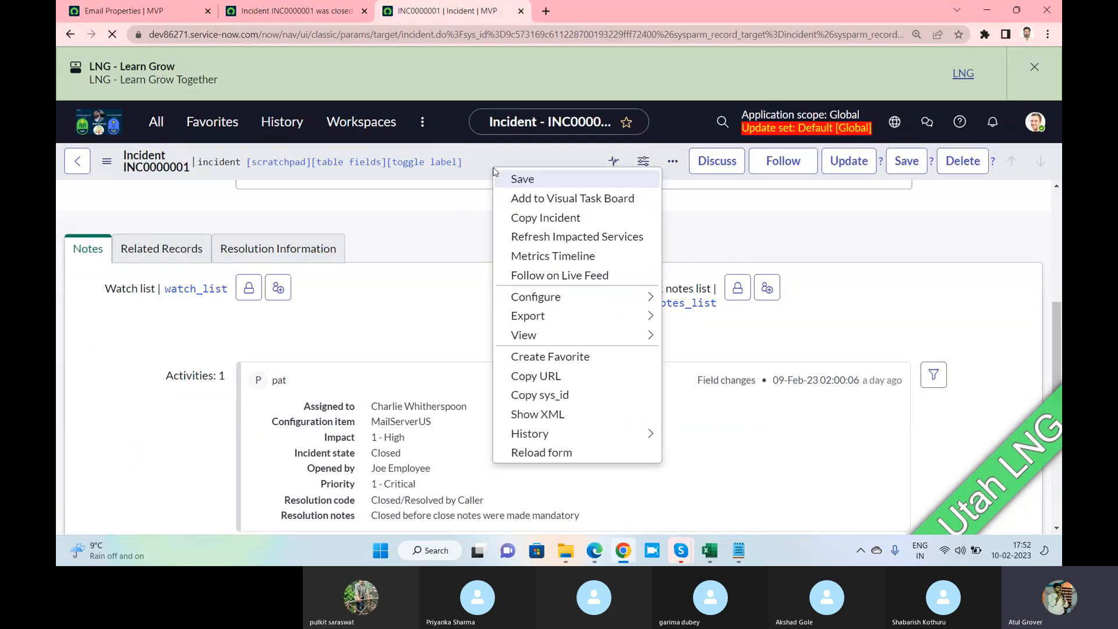
pyautogui.click(536, 453)
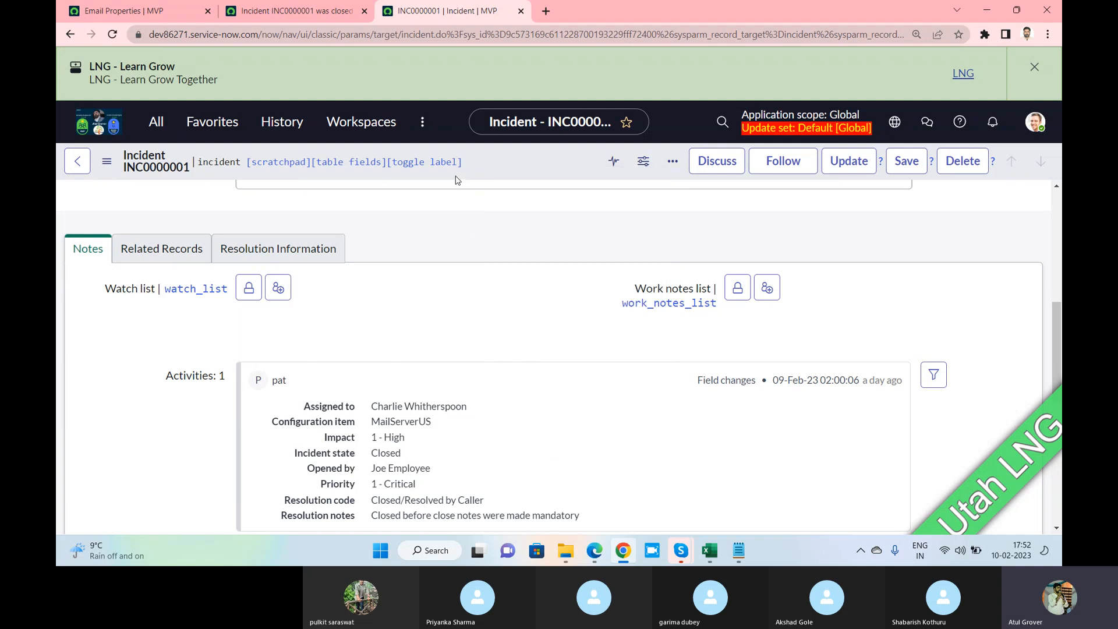
pyautogui.click(1035, 65)
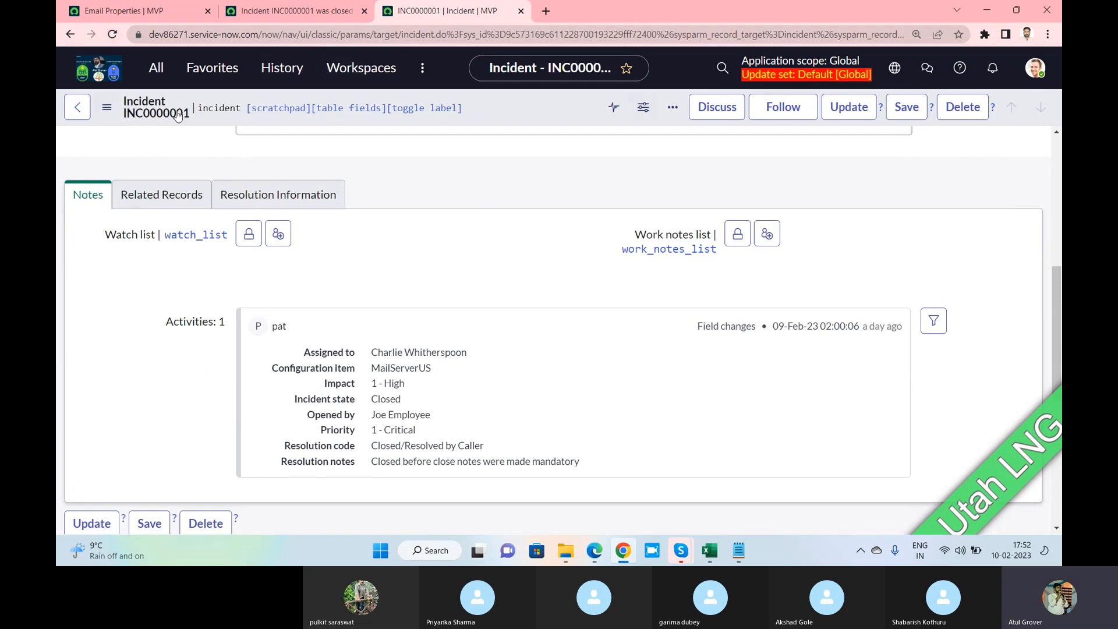
# Reload the INC0000001 incident page and scroll through its form
pyautogui.click(234, 36)
pyautogui.press('Return')
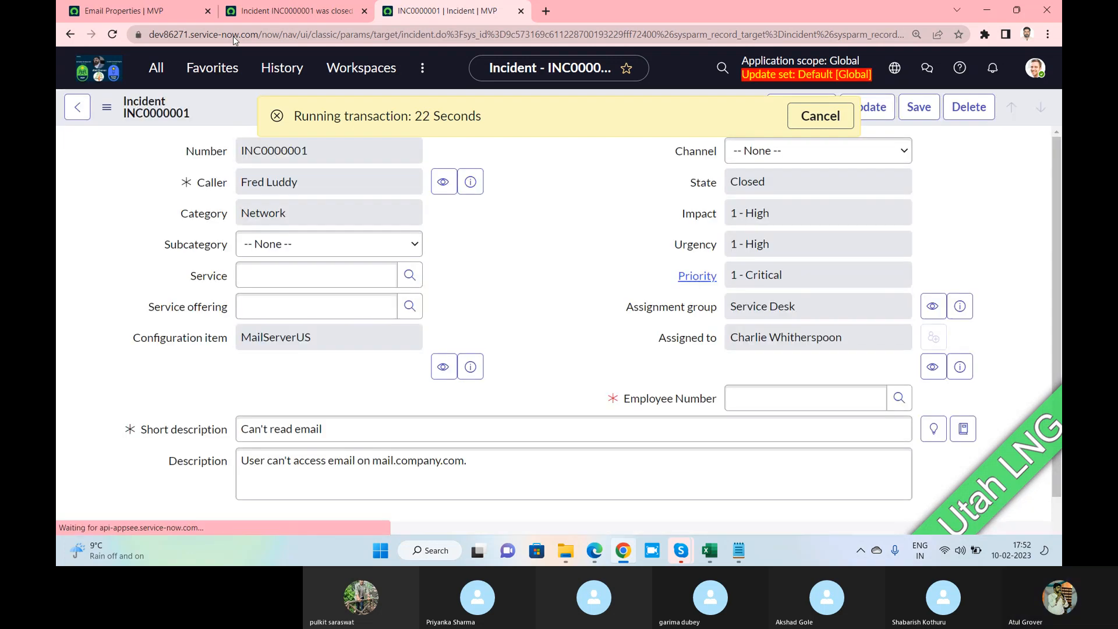
pyautogui.scroll(-2, 525, 219)
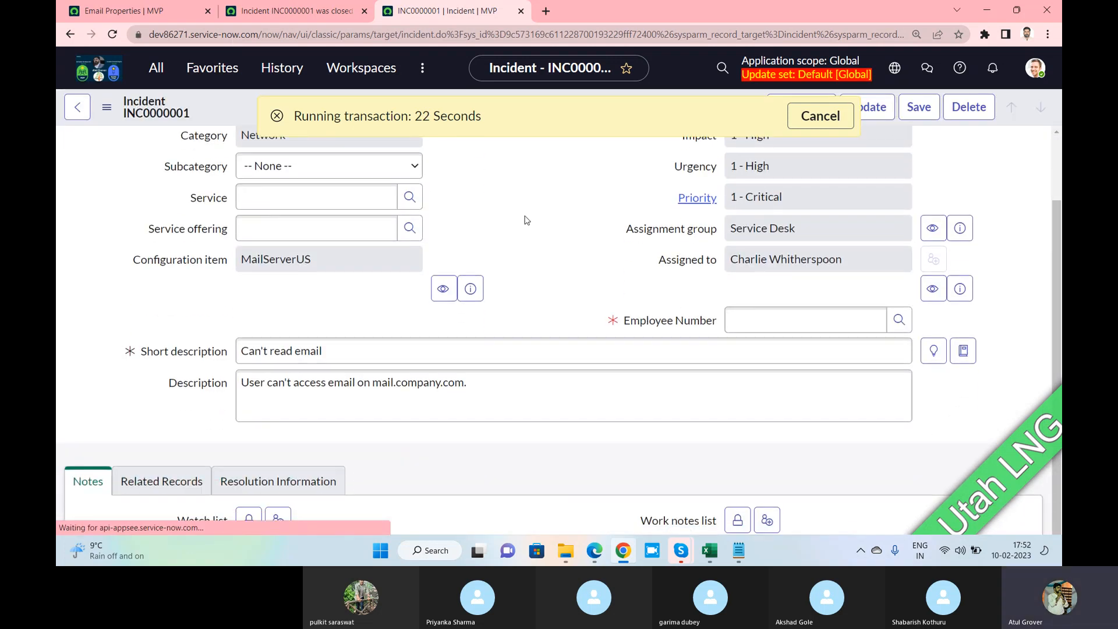
pyautogui.scroll(-5, 550, 204)
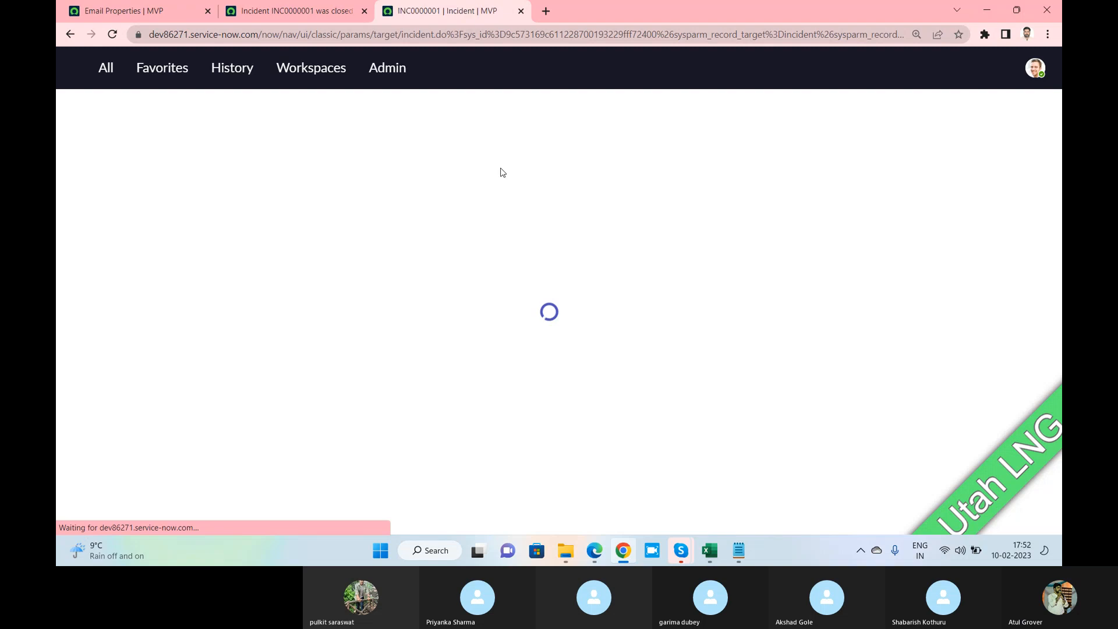
pyautogui.scroll(-15, 502, 172)
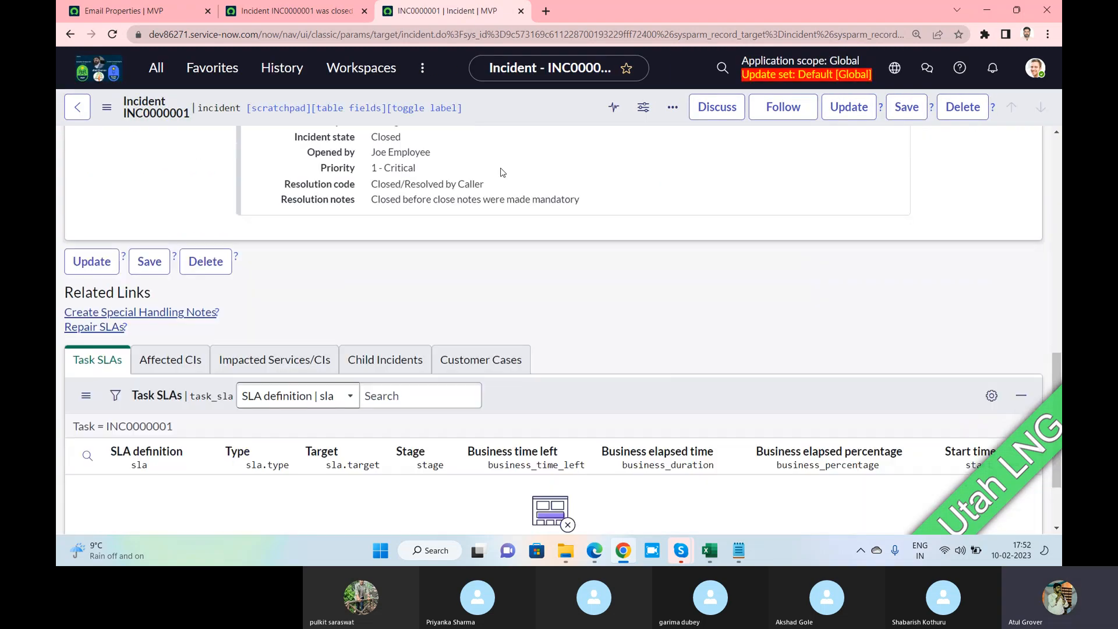
pyautogui.scroll(3, 502, 172)
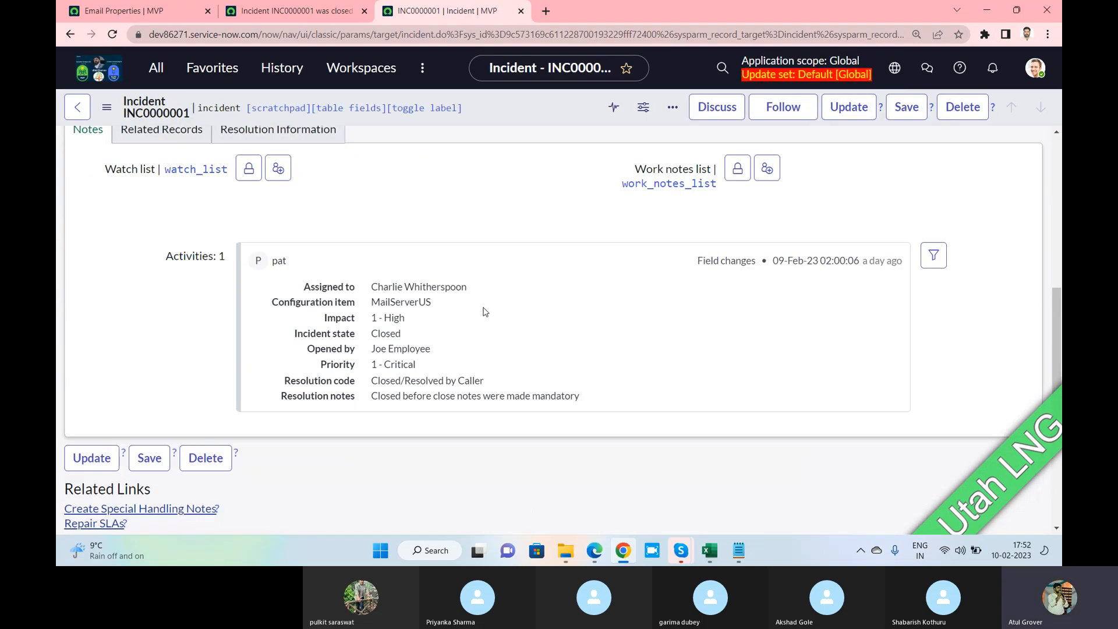
pyautogui.scroll(5, 482, 311)
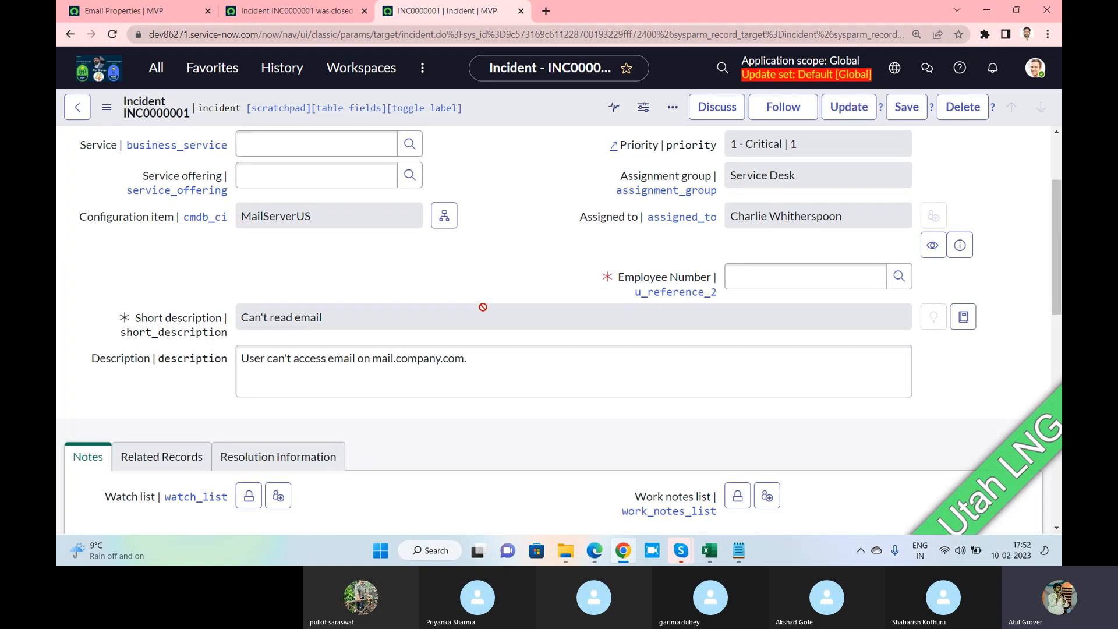
# Recheck Email Properties, then return to INC0000001 and select the address text after incident.do
pyautogui.click(113, 13)
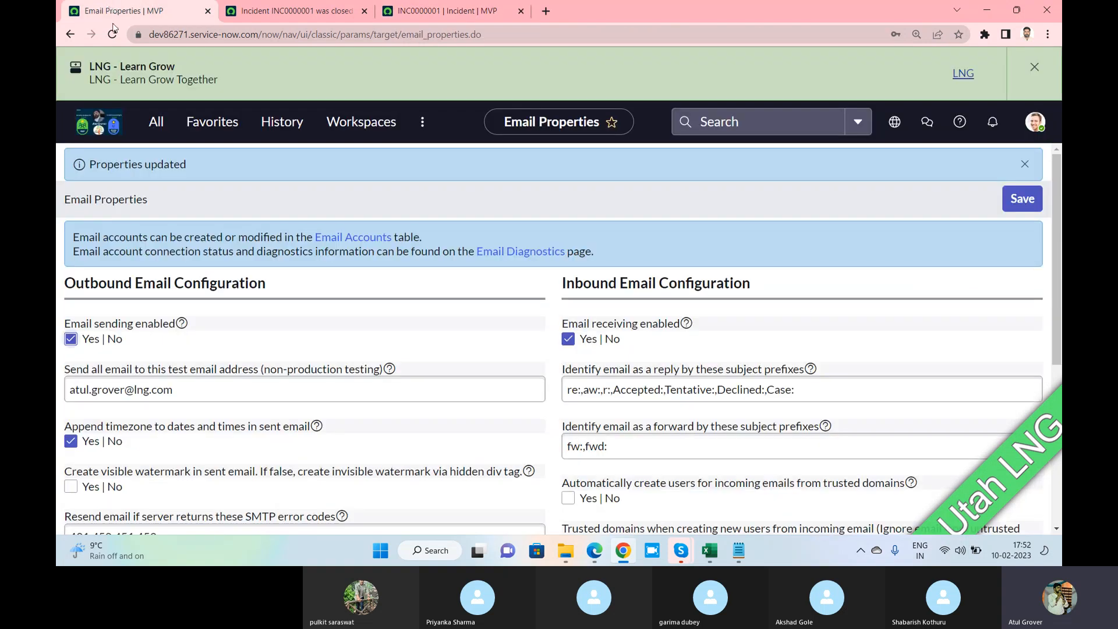
pyautogui.scroll(-3, 353, 294)
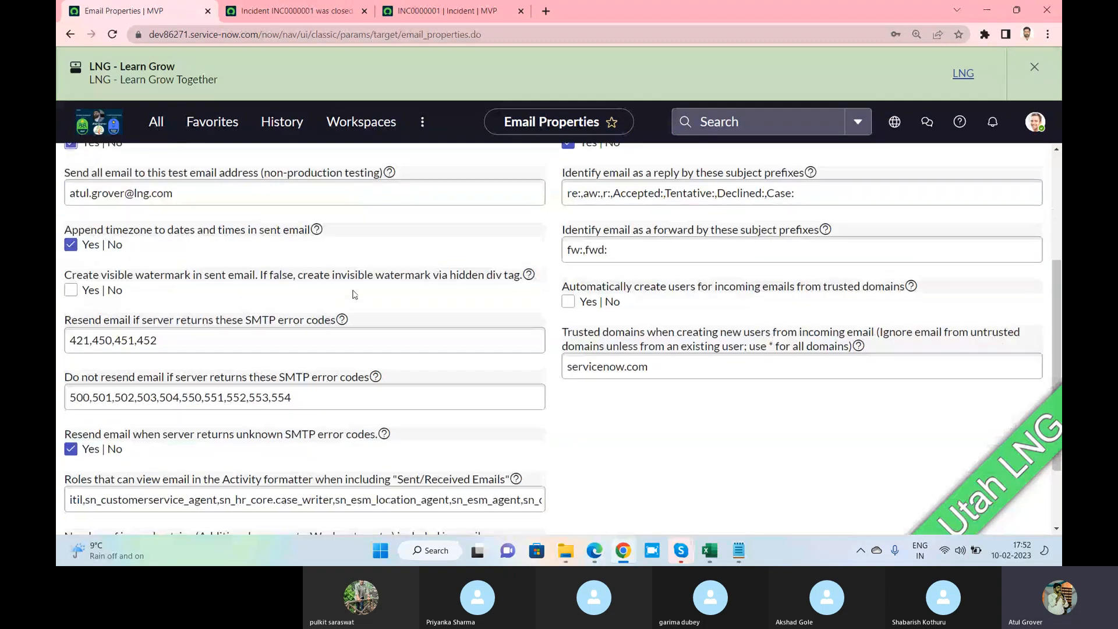
pyautogui.click(446, 11)
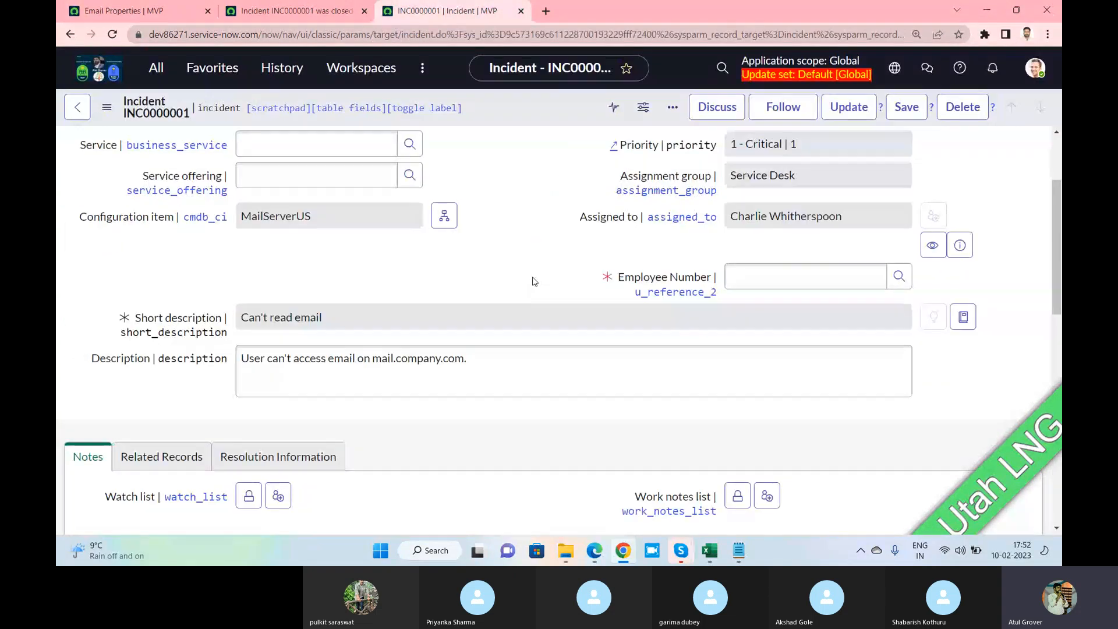
pyautogui.scroll(2, 533, 281)
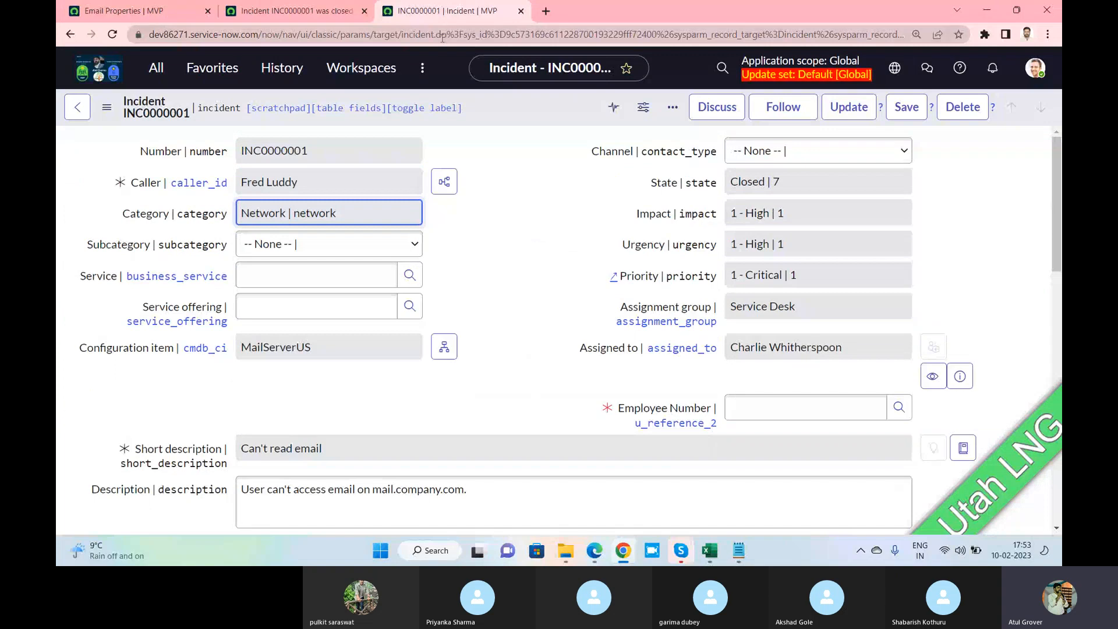
pyautogui.moveTo(447, 33); pyautogui.dragTo(1029, 117)
# Open a blank incident.do form and set the caller from the lookup suggestions
pyautogui.press('BackSpace')
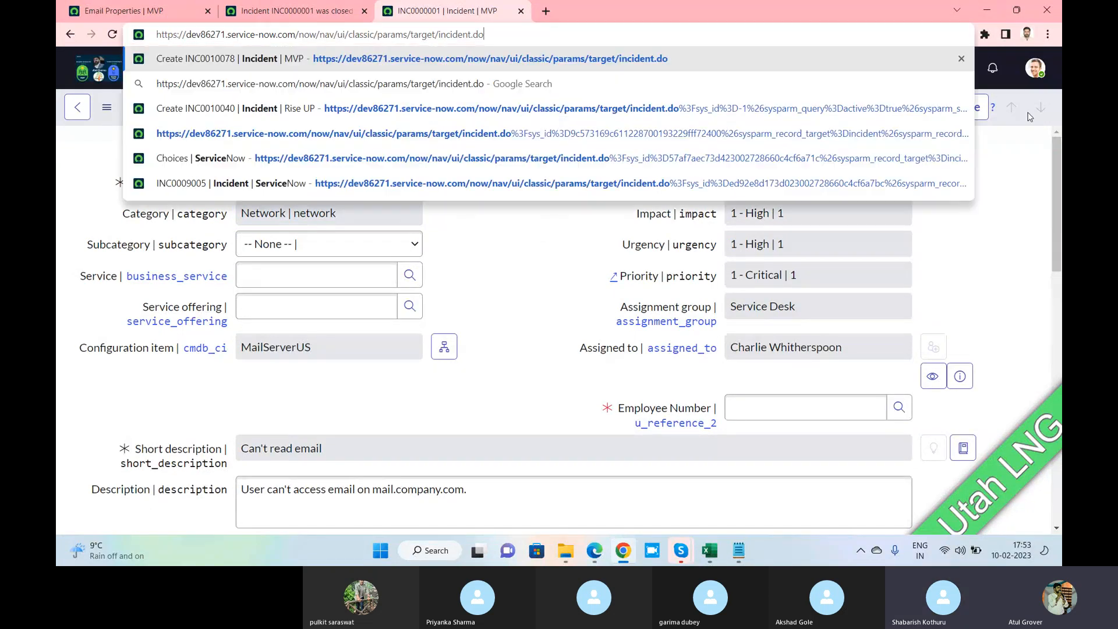
pyautogui.press('Return')
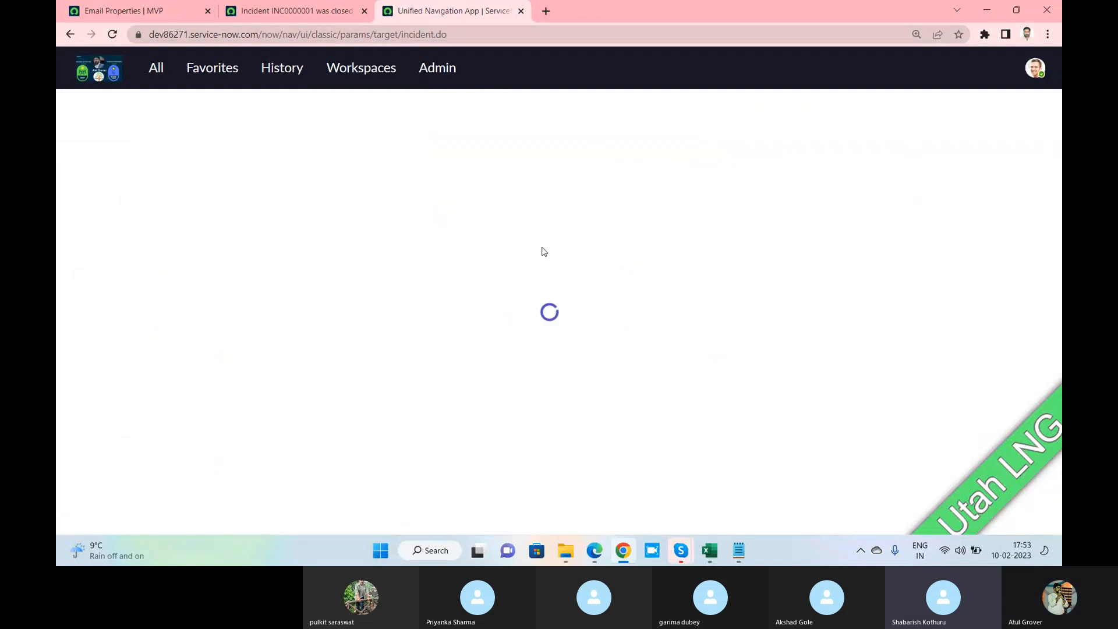
pyautogui.click(279, 183)
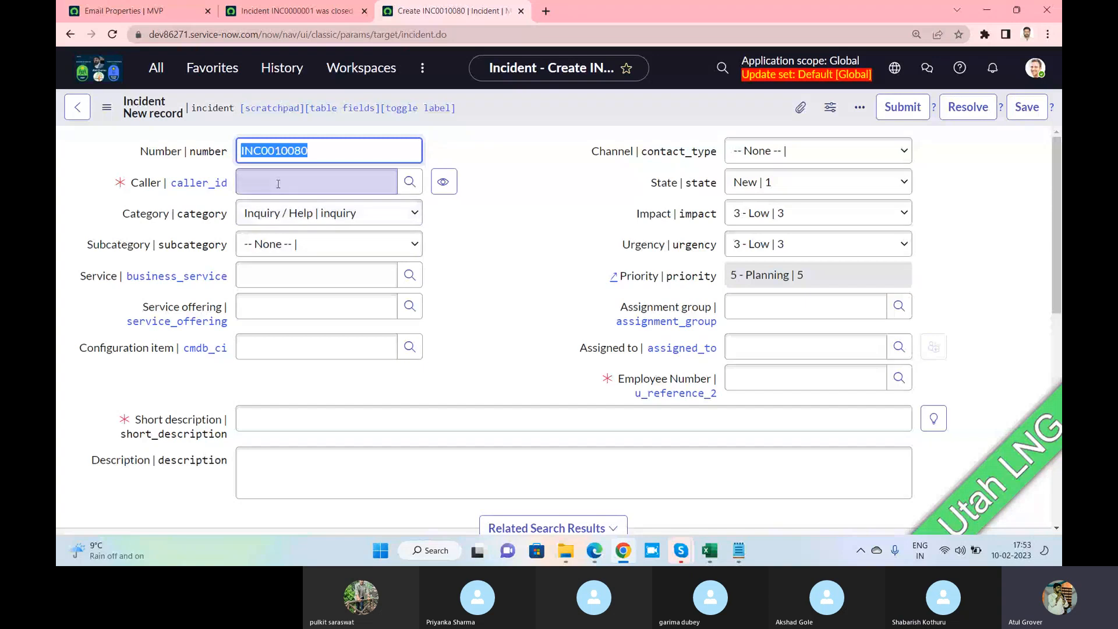
pyautogui.write('fred')
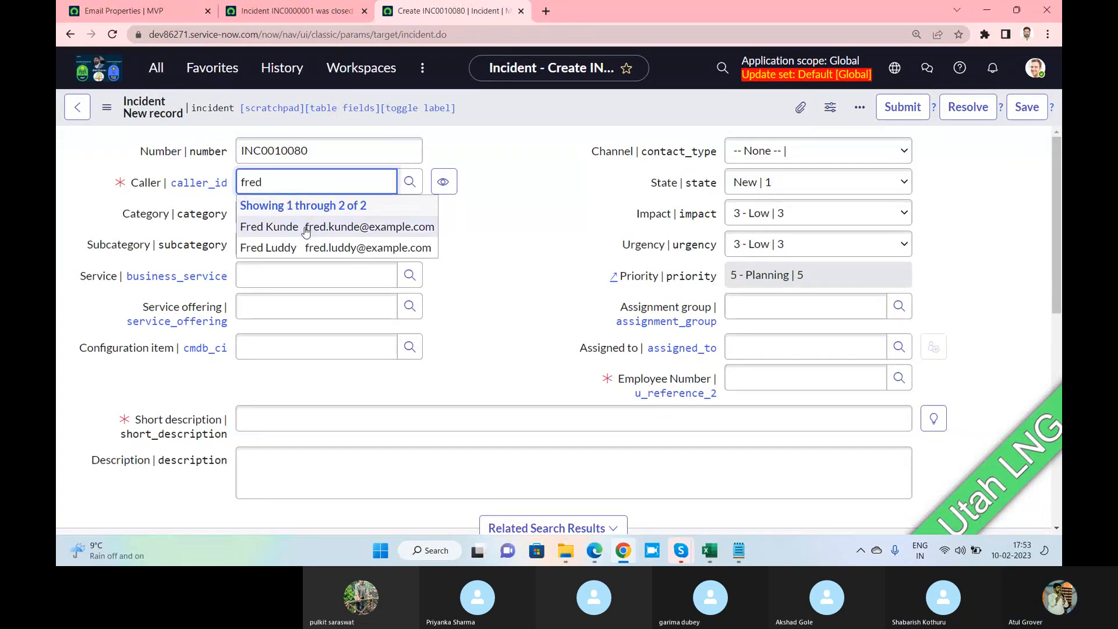
pyautogui.click(305, 231)
# Pick an employee number, with short description 'sdasdasdasdasd' and description 'asdasdasd'
pyautogui.click(767, 380)
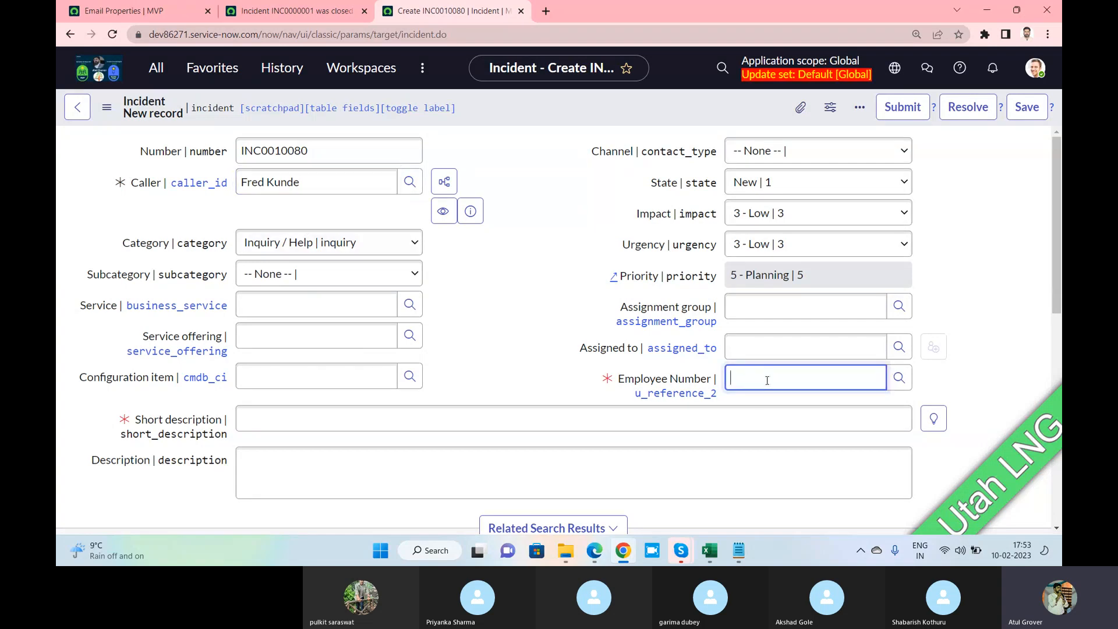
pyautogui.write('**')
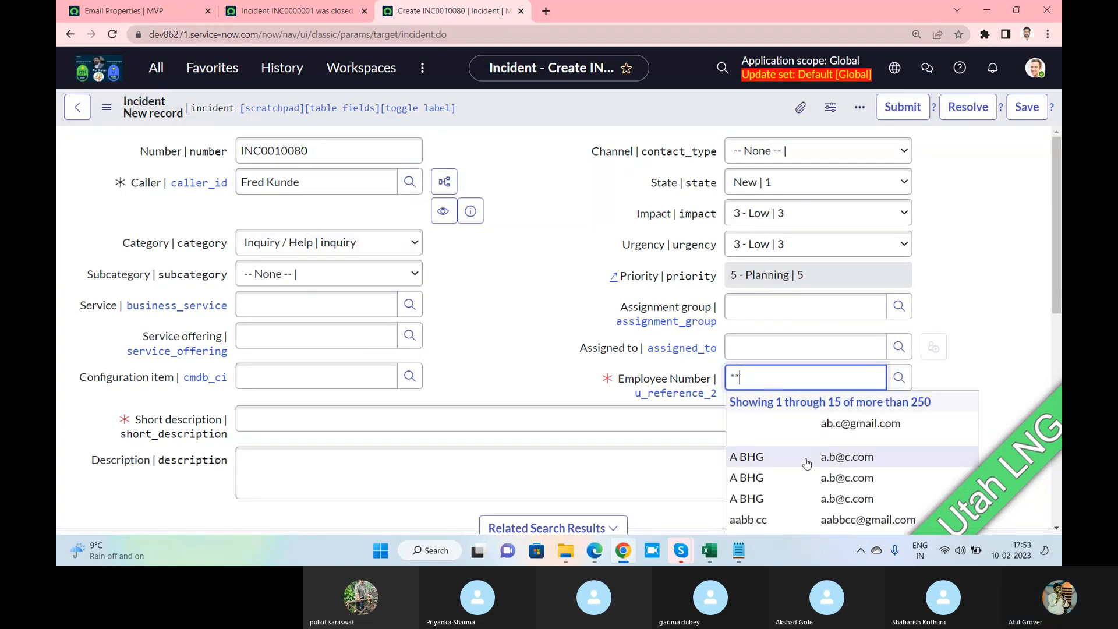
pyautogui.click(806, 463)
pyautogui.click(351, 420)
pyautogui.write('sdasda')
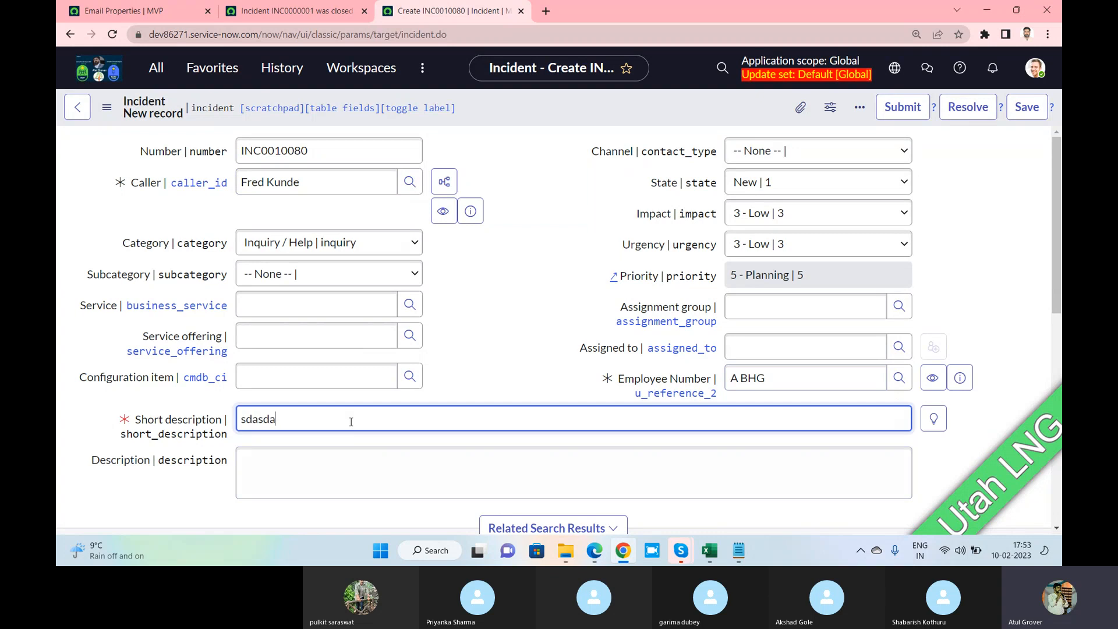
pyautogui.write('sdasdasd')
pyautogui.click(350, 462)
pyautogui.write('asdasdasd')
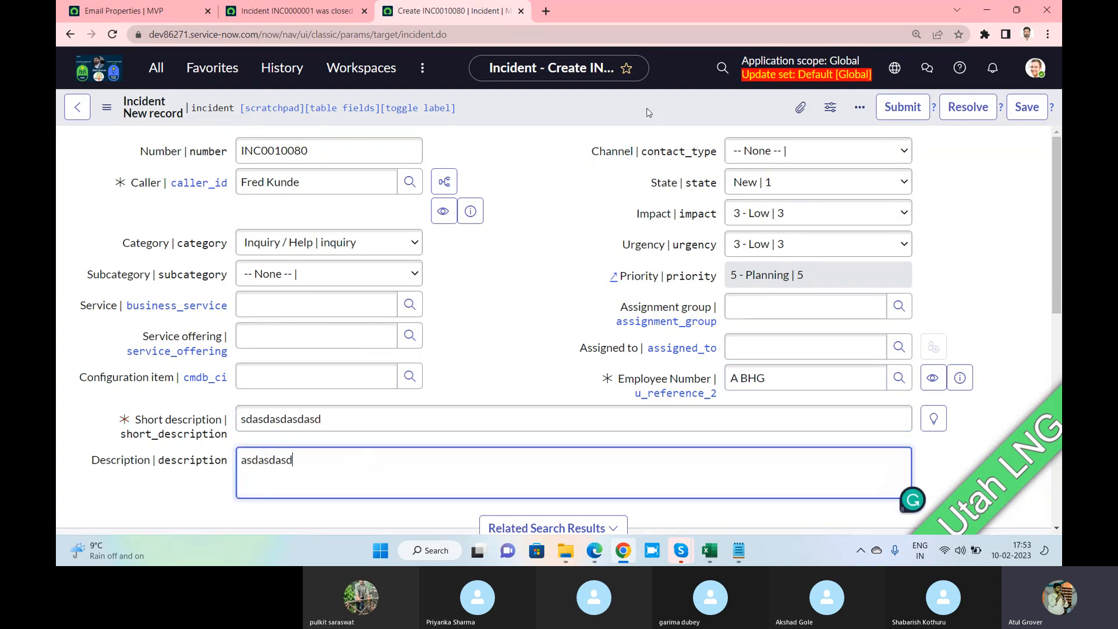
# Save the new incident as INC0010080 from the form header menu
pyautogui.rightClick(649, 113)
pyautogui.click(668, 119)
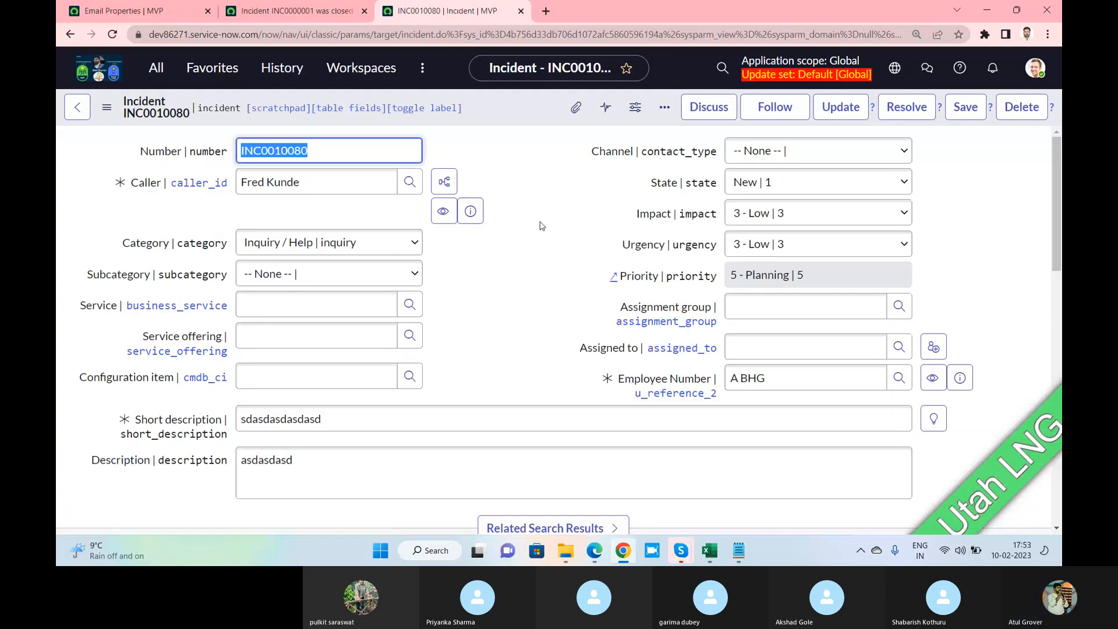
pyautogui.scroll(-12, 541, 225)
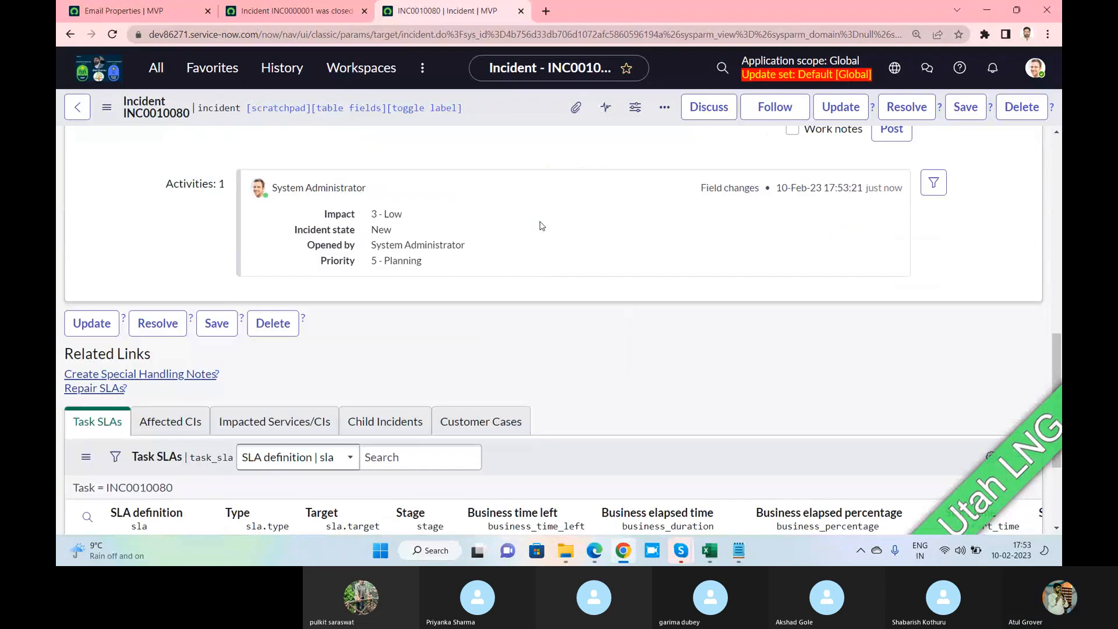
# Look at the Email Properties page, then return to incident INC0010080
pyautogui.scroll(1, 541, 226)
pyautogui.scroll(3, 462, 302)
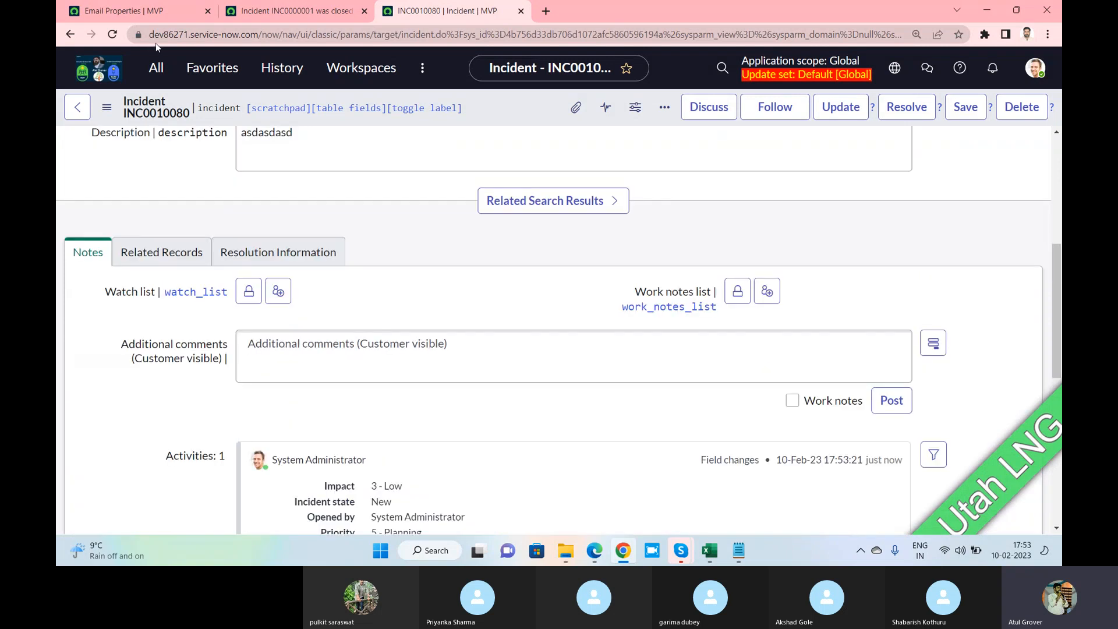
pyautogui.click(160, 18)
pyautogui.scroll(2, 669, 297)
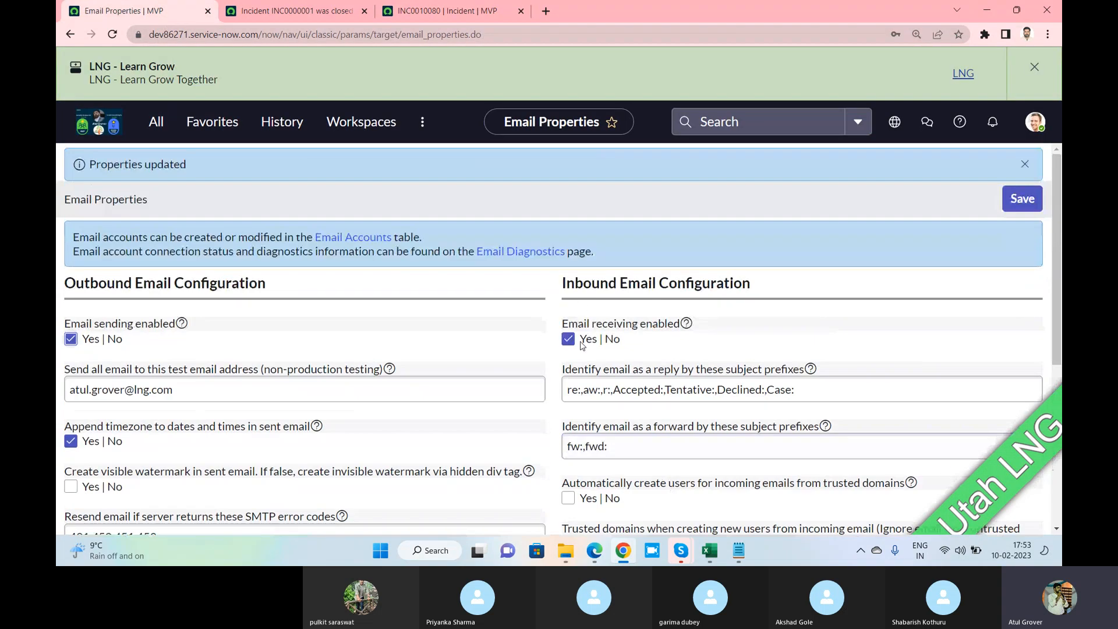
pyautogui.click(460, 12)
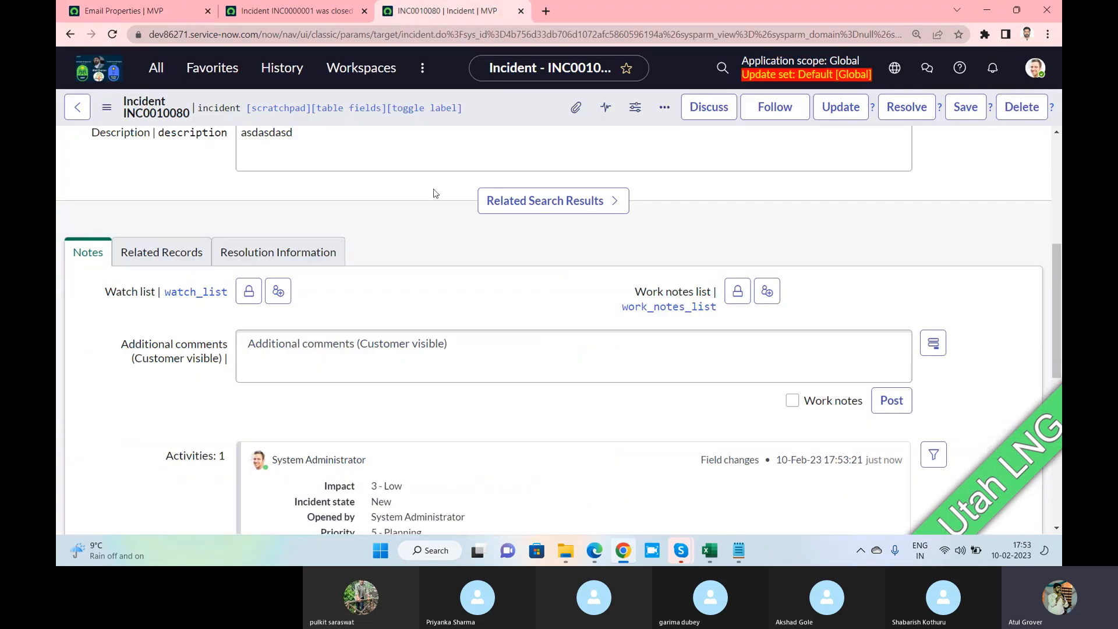
# Reload the INC0010080 form and scroll down to its empty Task SLAs list
pyautogui.scroll(5, 434, 192)
pyautogui.rightClick(505, 115)
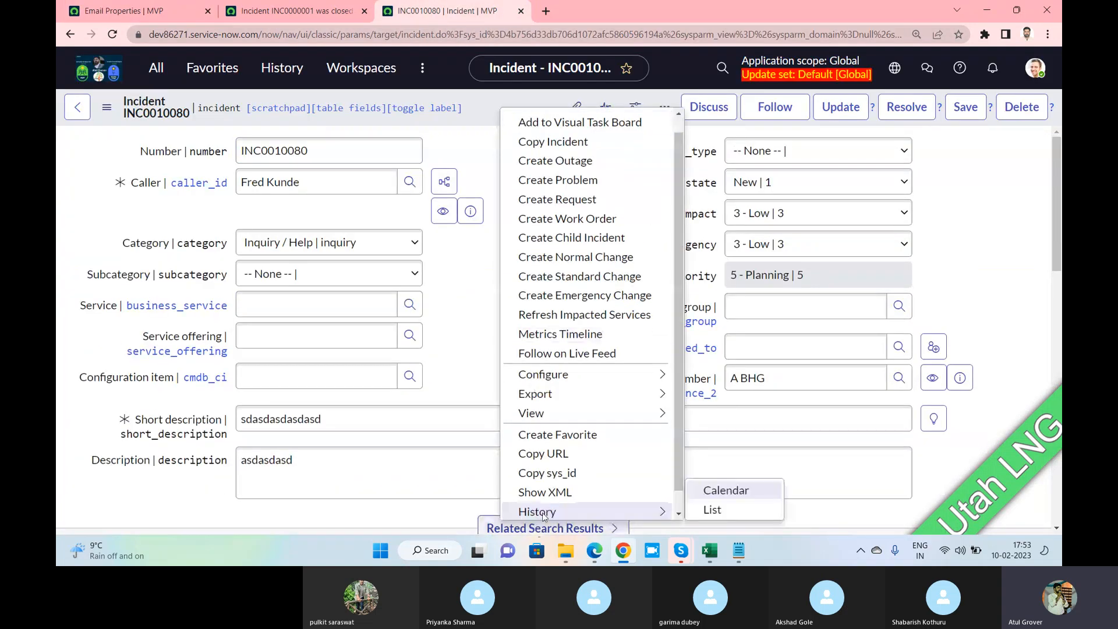
pyautogui.moveTo(553, 382)
pyautogui.scroll(-1, 575, 517)
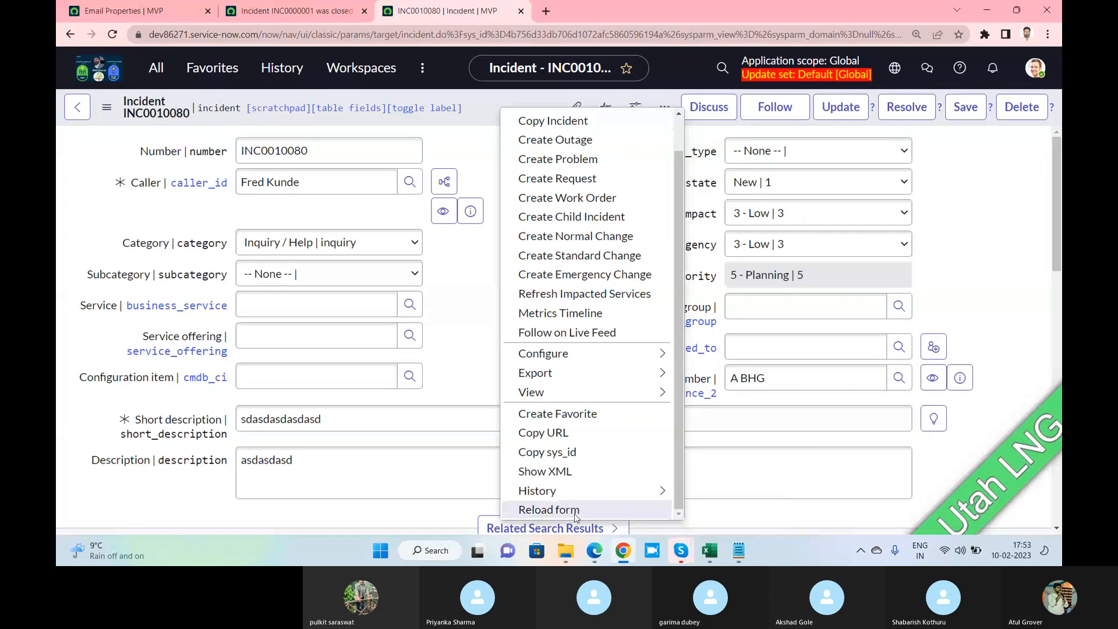
pyautogui.click(576, 516)
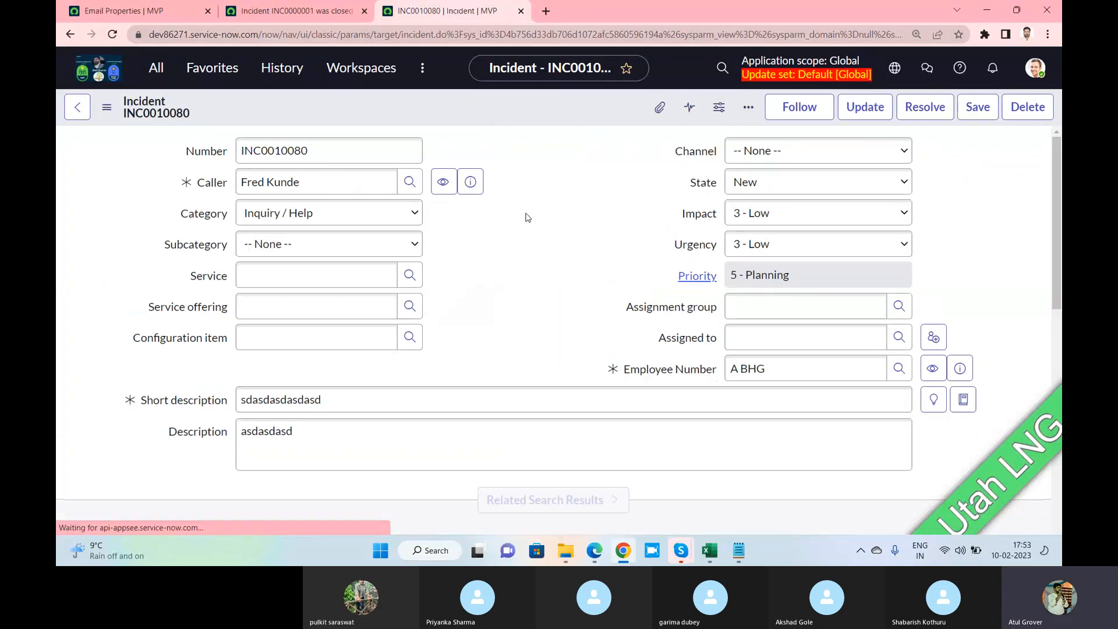
pyautogui.scroll(-2, 527, 227)
pyautogui.scroll(-8, 530, 229)
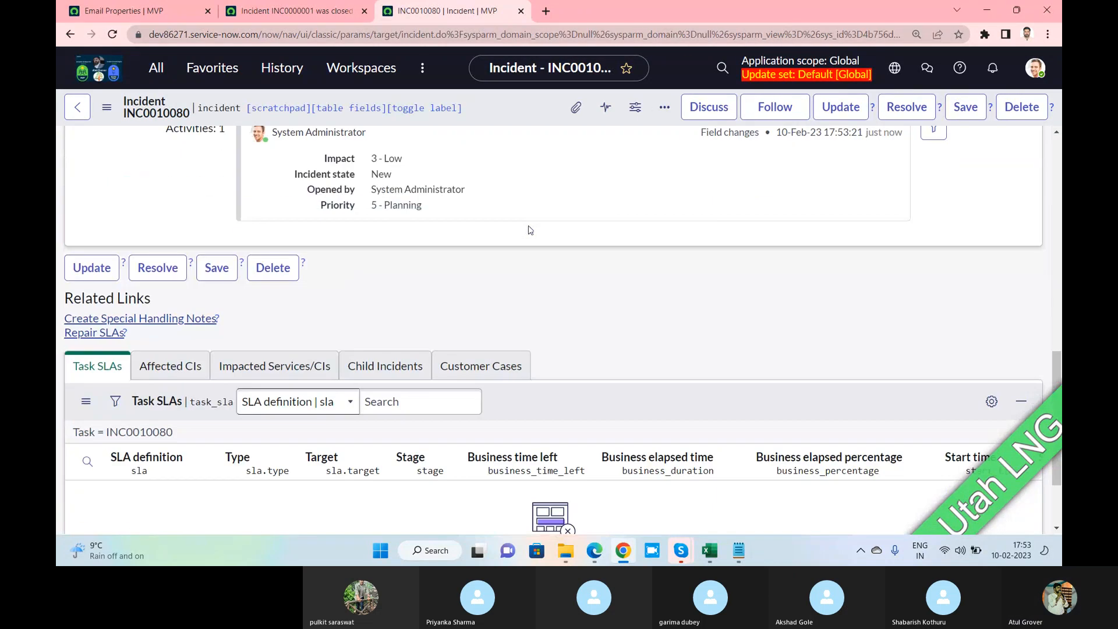
pyautogui.click(155, 10)
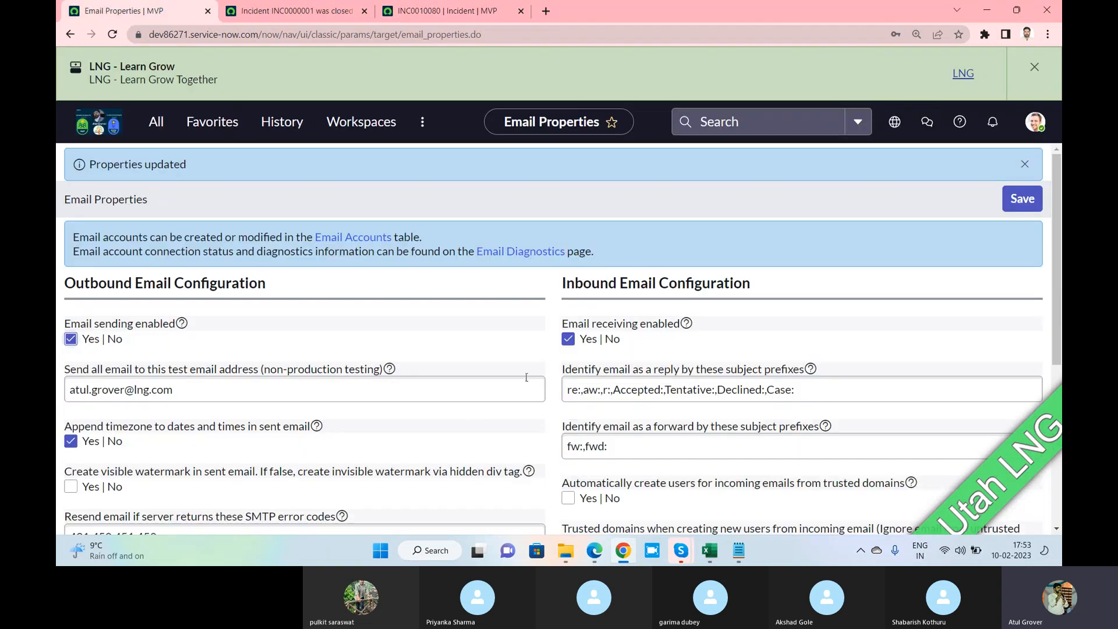
pyautogui.moveTo(686, 325)
pyautogui.scroll(-2, 494, 324)
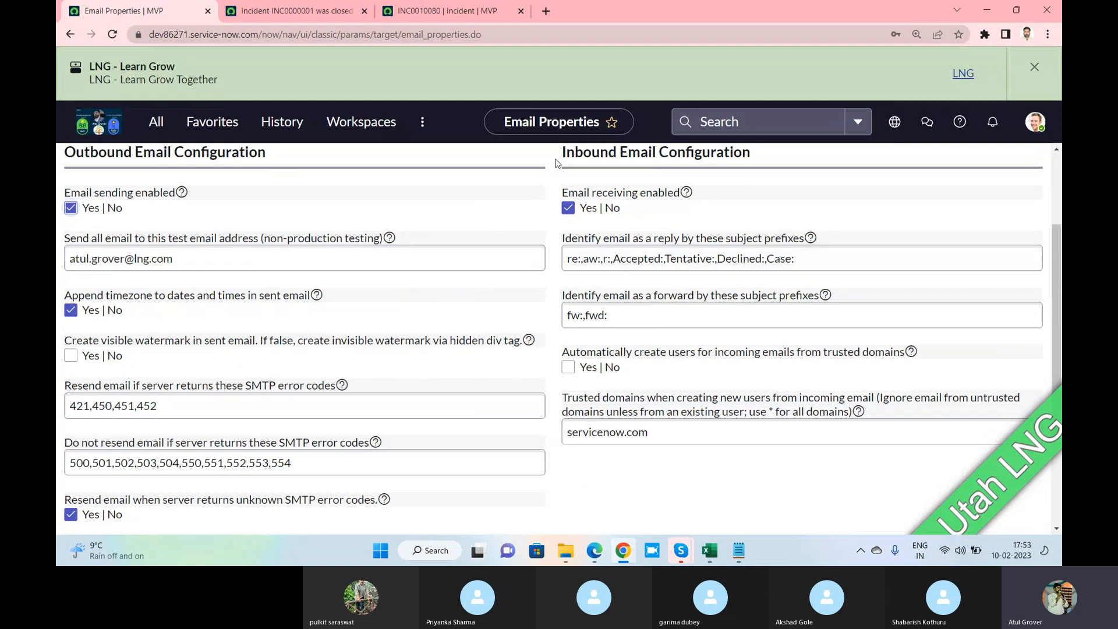
pyautogui.moveTo(559, 163); pyautogui.dragTo(655, 169)
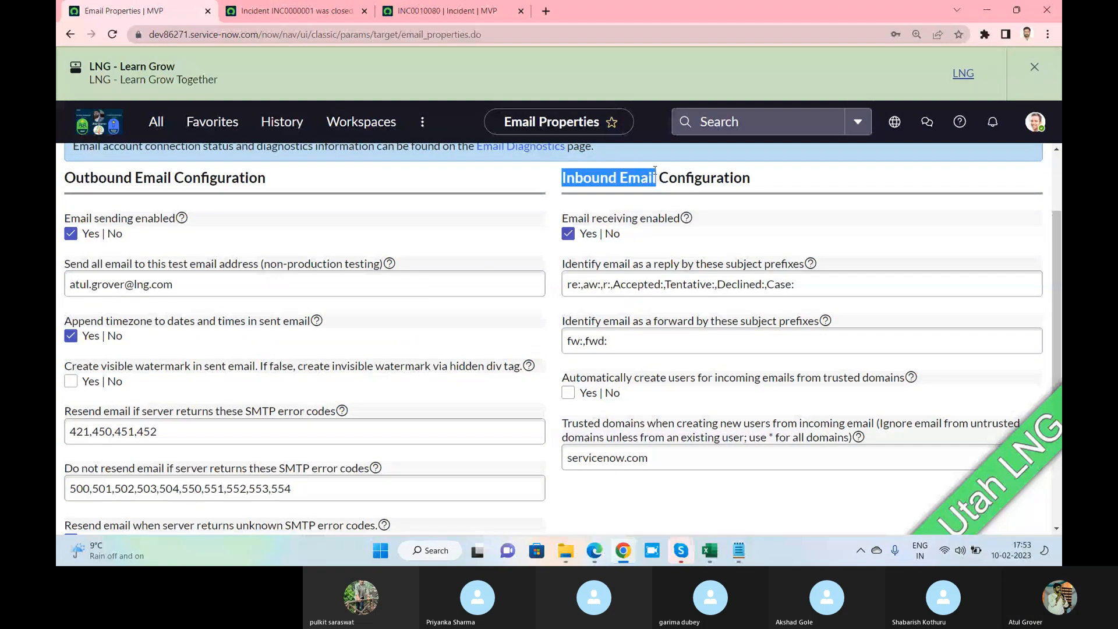
pyautogui.press('super+Tab')
pyautogui.click(654, 173)
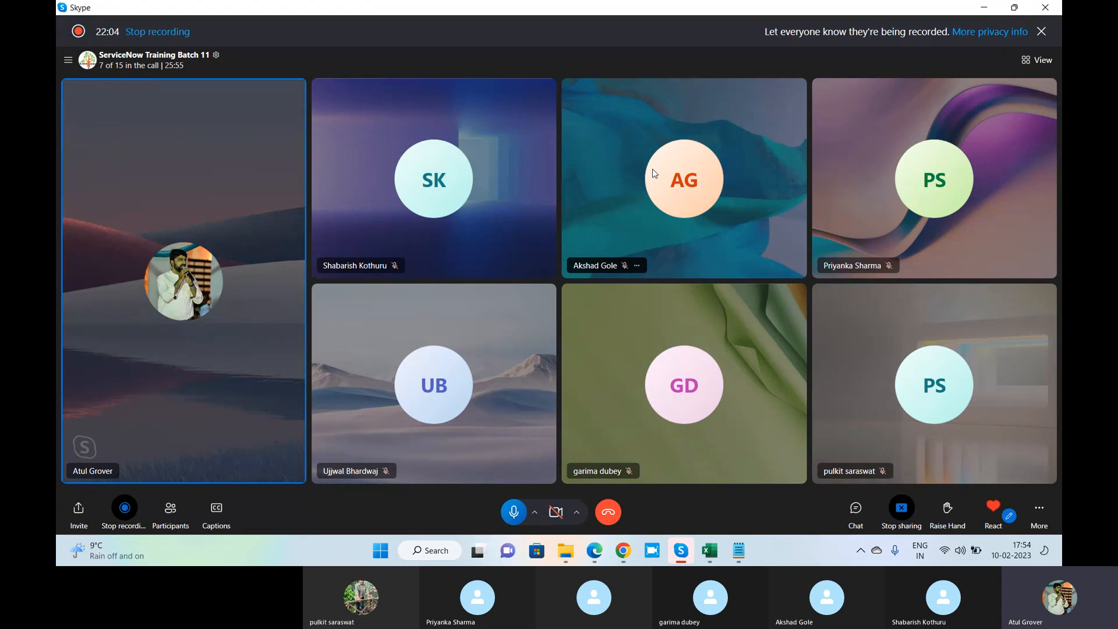
pyautogui.hotkey('alt', 'Tab')
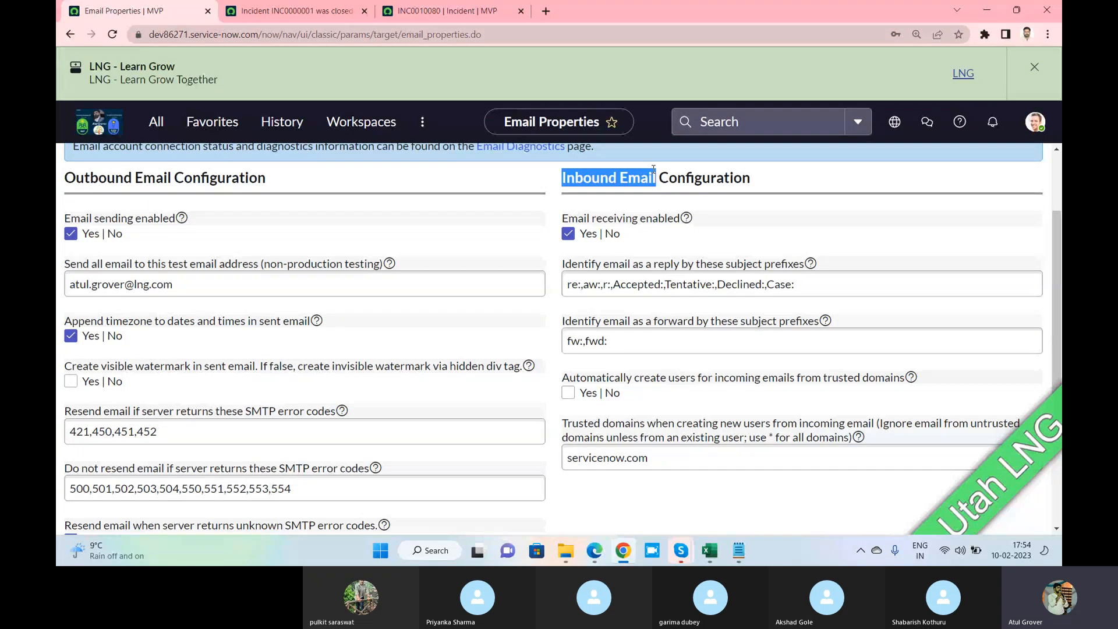
pyautogui.hotkey('alt', 'Tab')
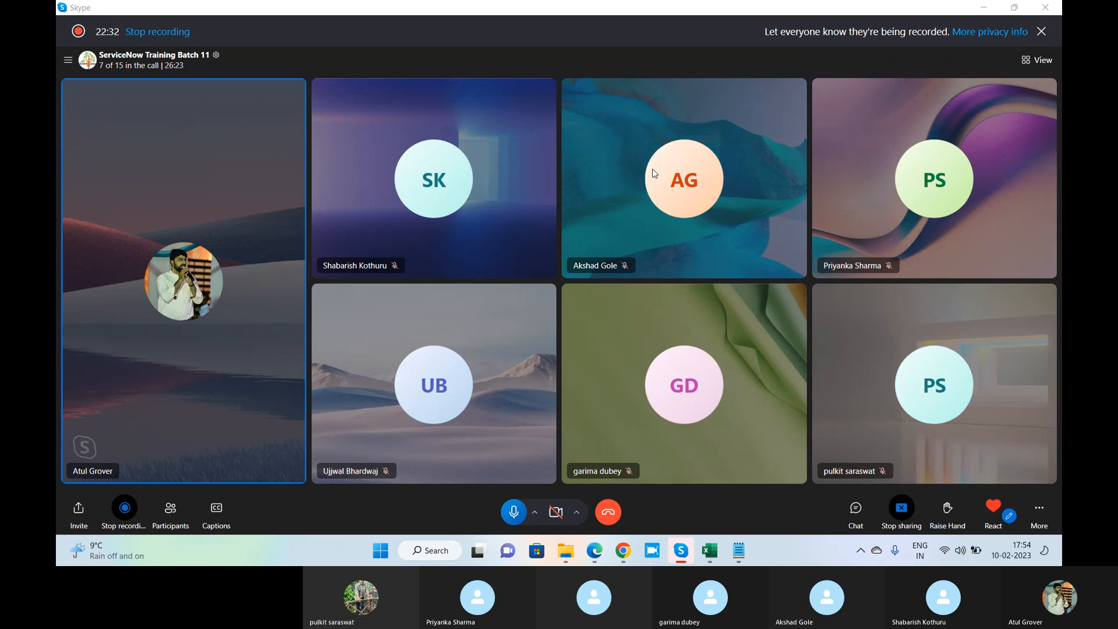
pyautogui.hotkey('alt', 'Tab')
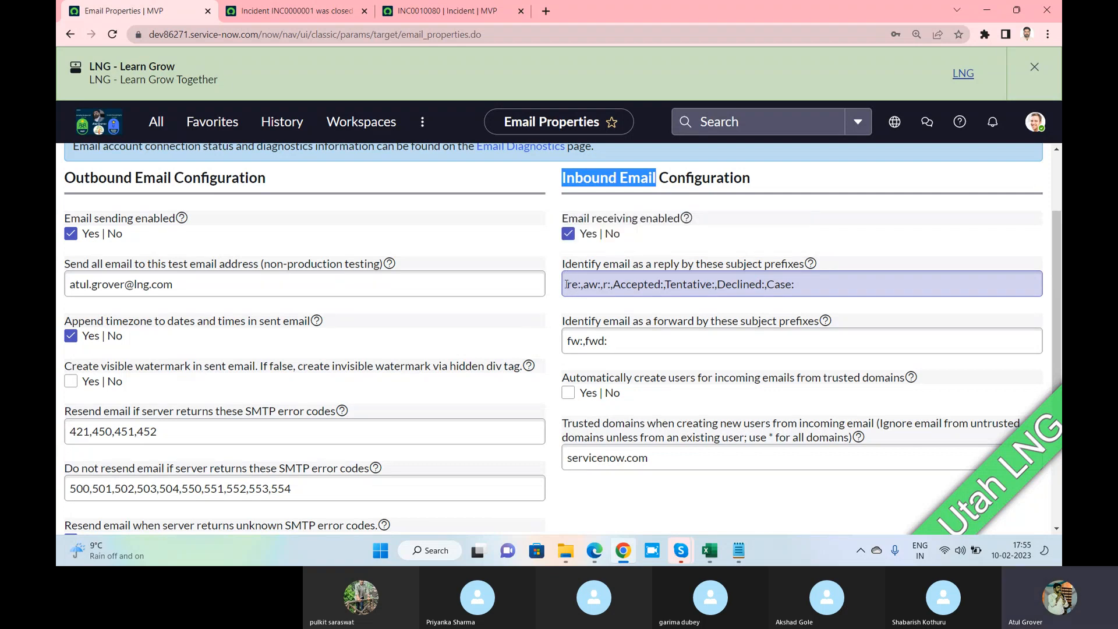
# Review the reply prefixes (Accepted, Tentative, Declined) and fw:,fwd: forward prefixes, then return to Skype
pyautogui.moveTo(566, 284); pyautogui.dragTo(794, 283)
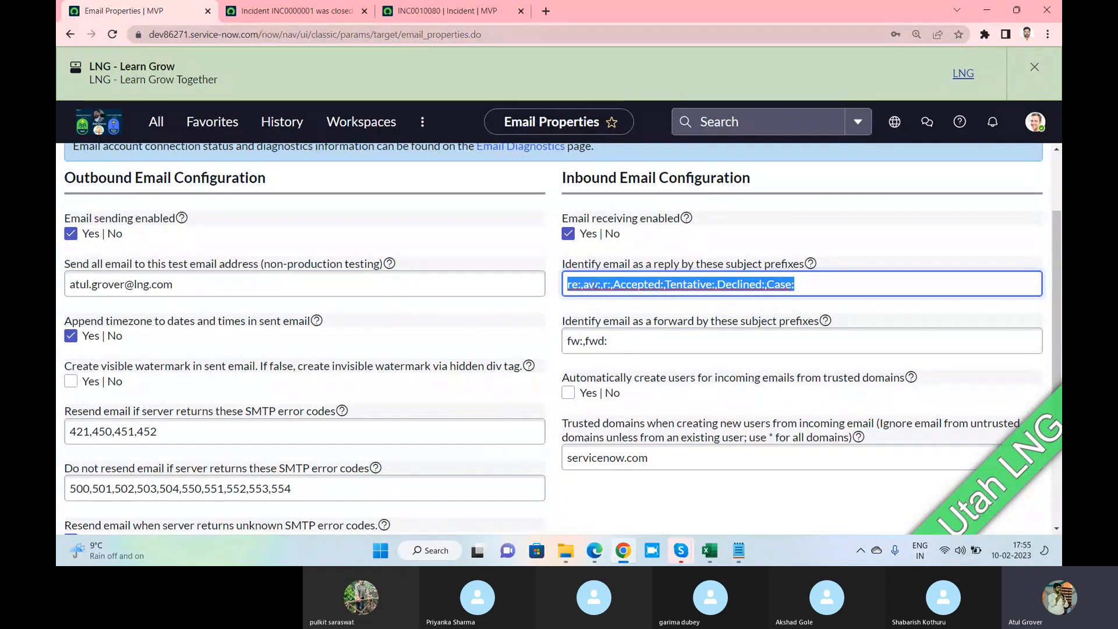
pyautogui.click(624, 286)
pyautogui.moveTo(613, 284); pyautogui.dragTo(763, 284)
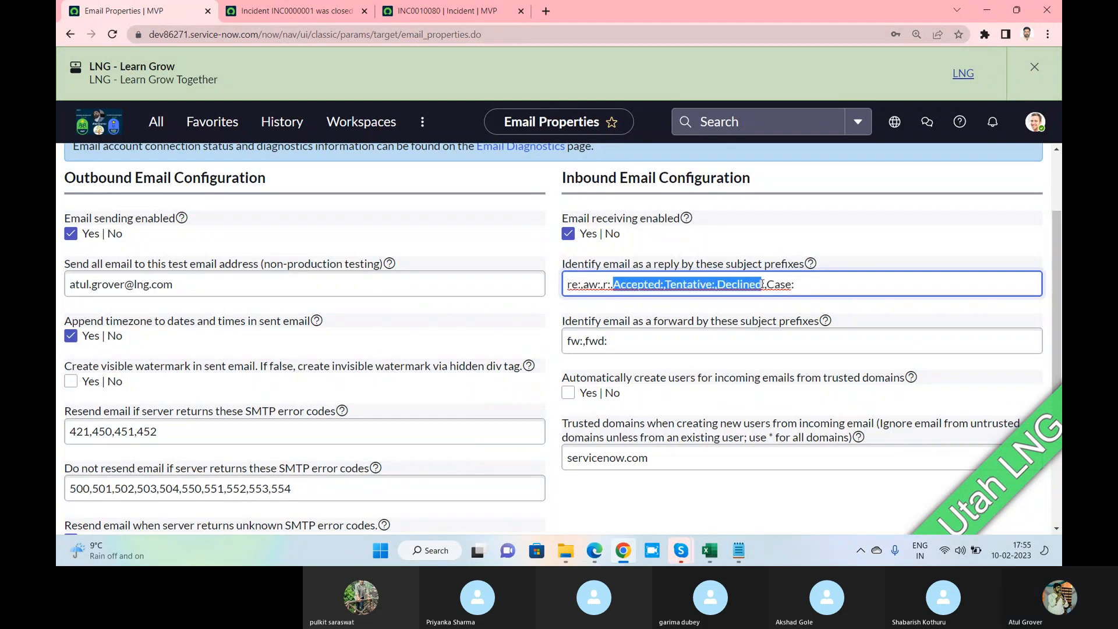
pyautogui.click(805, 285)
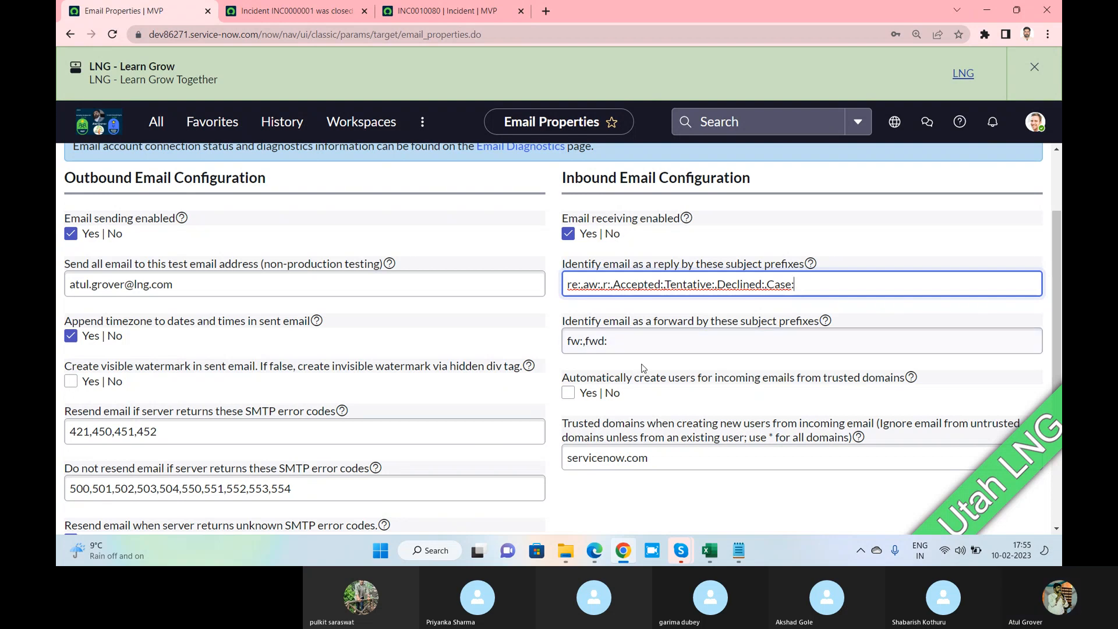
pyautogui.moveTo(622, 343); pyautogui.dragTo(568, 344)
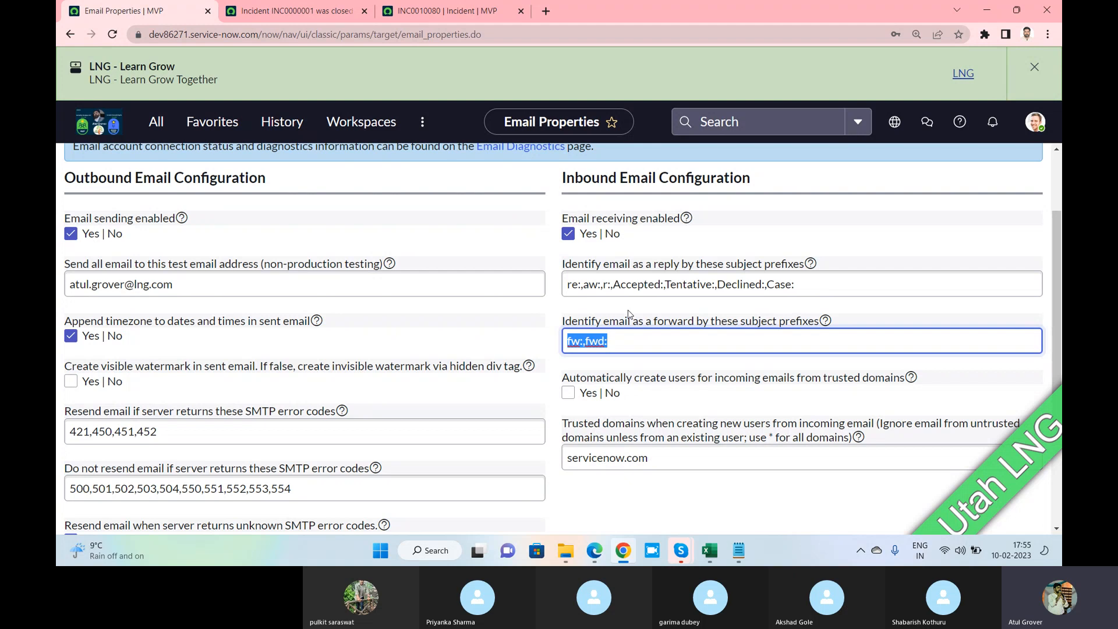
pyautogui.hotkey('alt', 'Tab')
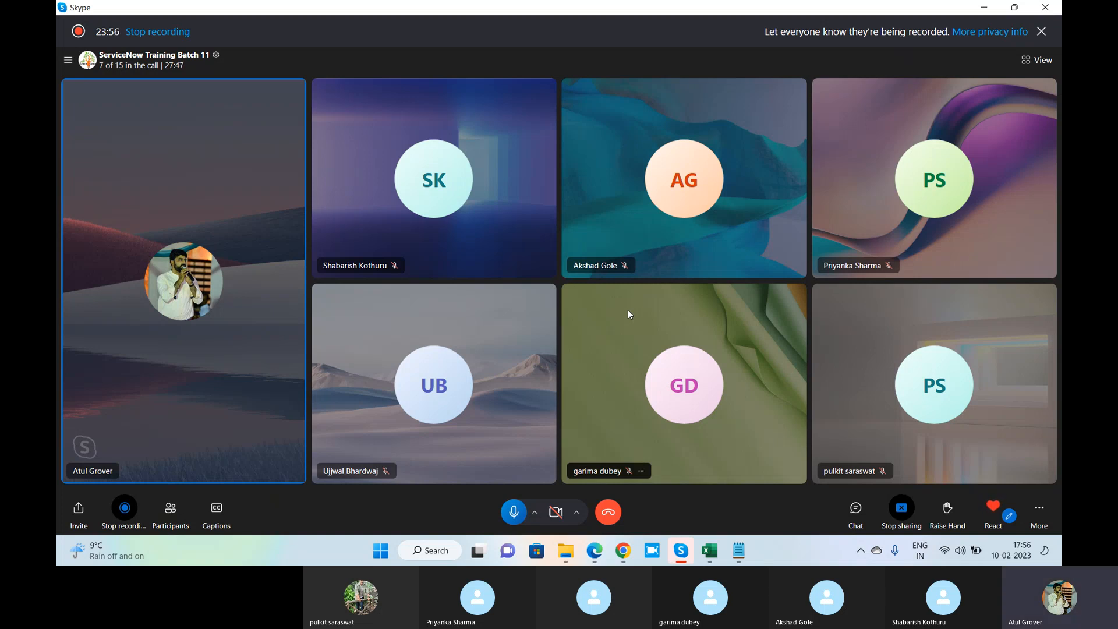
pyautogui.hotkey('alt', 'Tab')
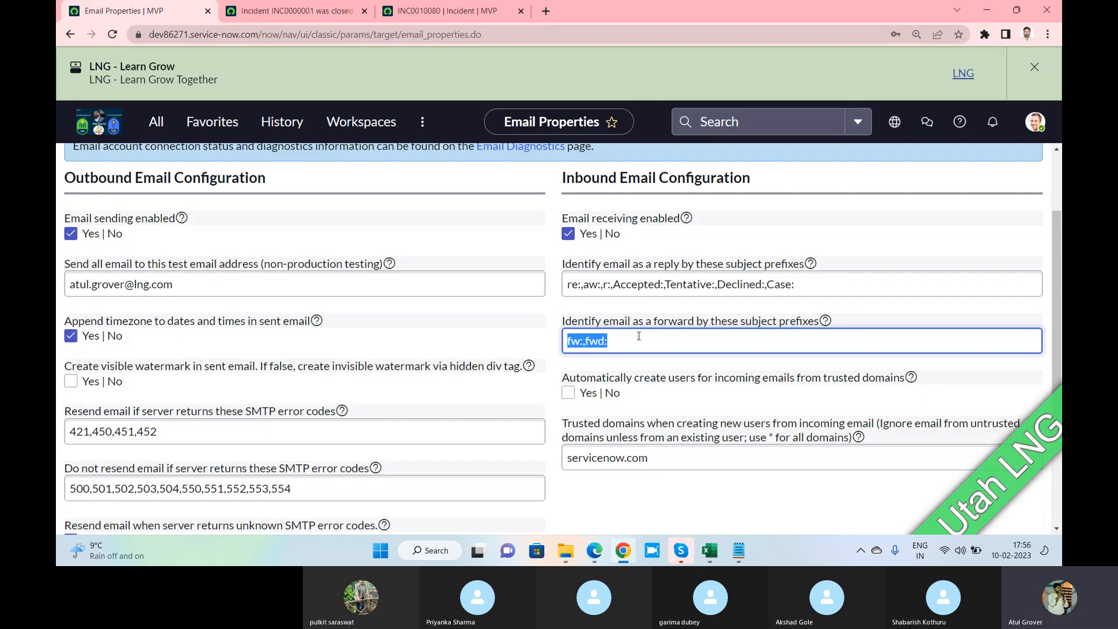
pyautogui.scroll(-1, 639, 336)
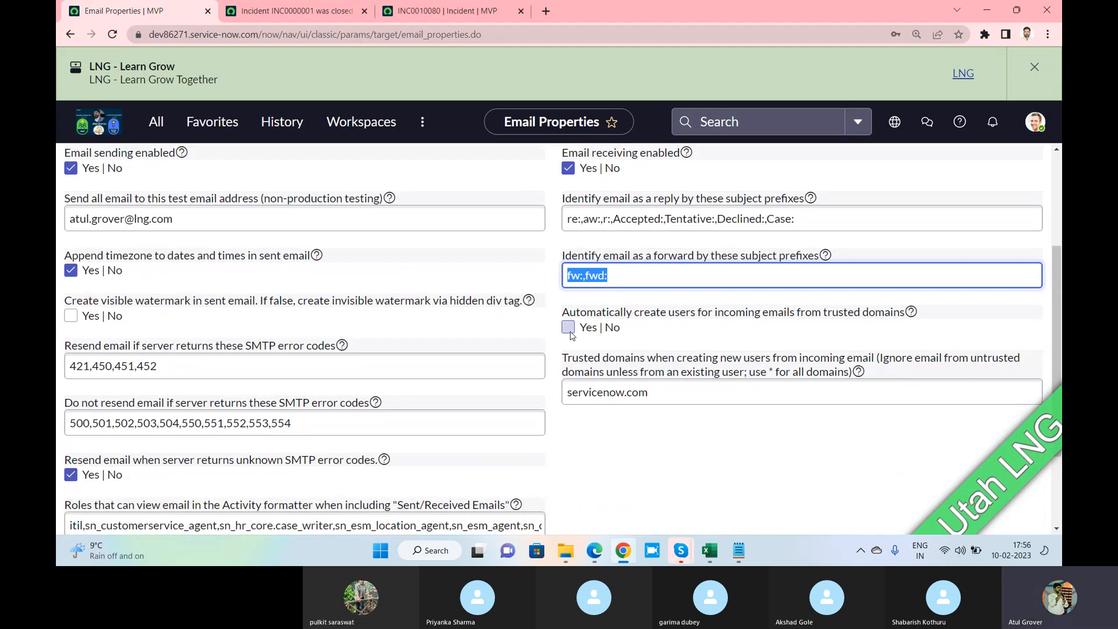
pyautogui.hotkey('alt', 'Tab')
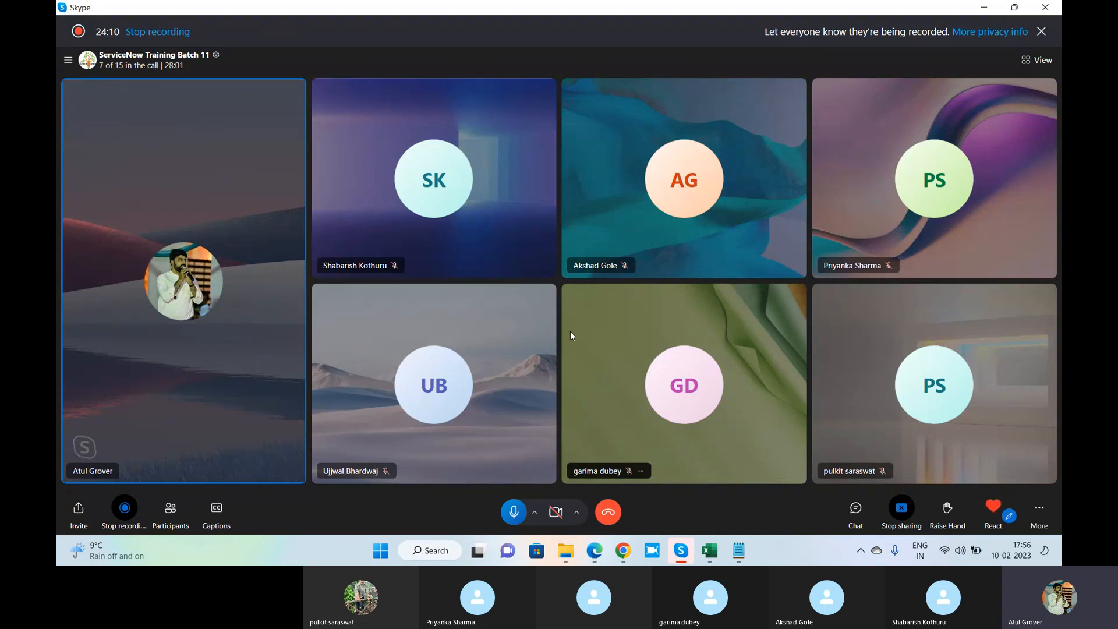
pyautogui.hotkey('alt', 'Tab')
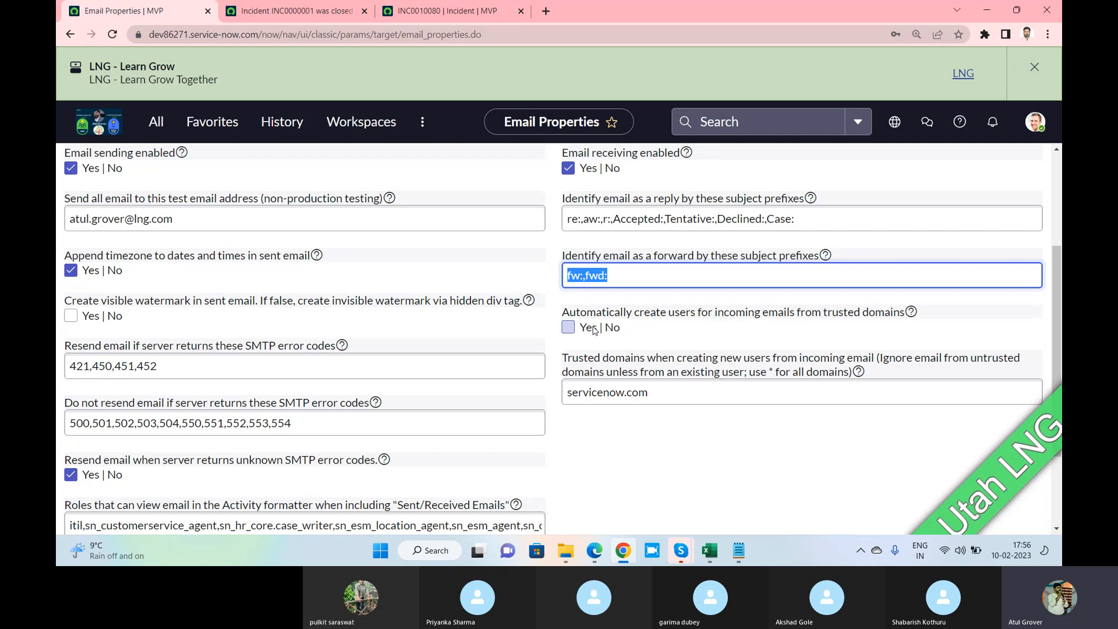
pyautogui.moveTo(626, 316); pyautogui.dragTo(904, 317)
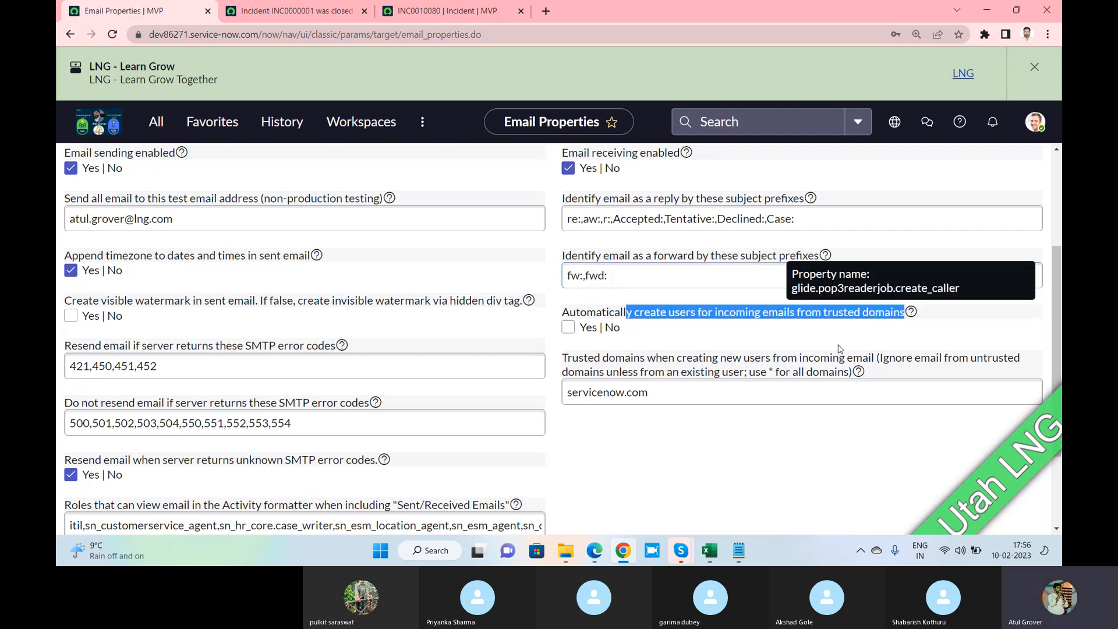
pyautogui.click(568, 330)
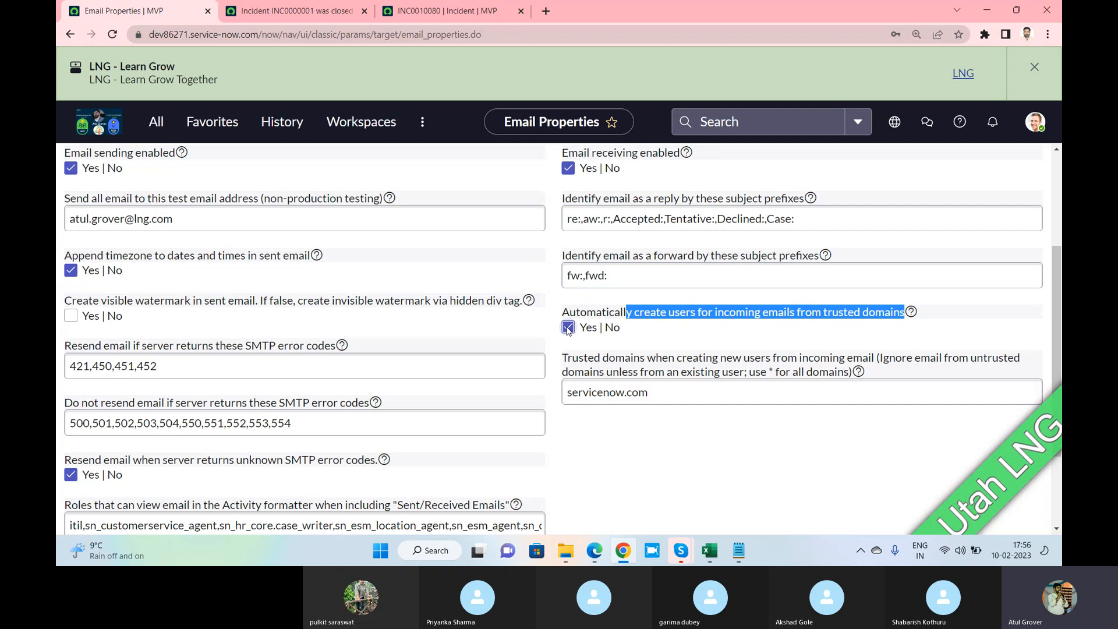
pyautogui.hotkey('alt', 'Tab')
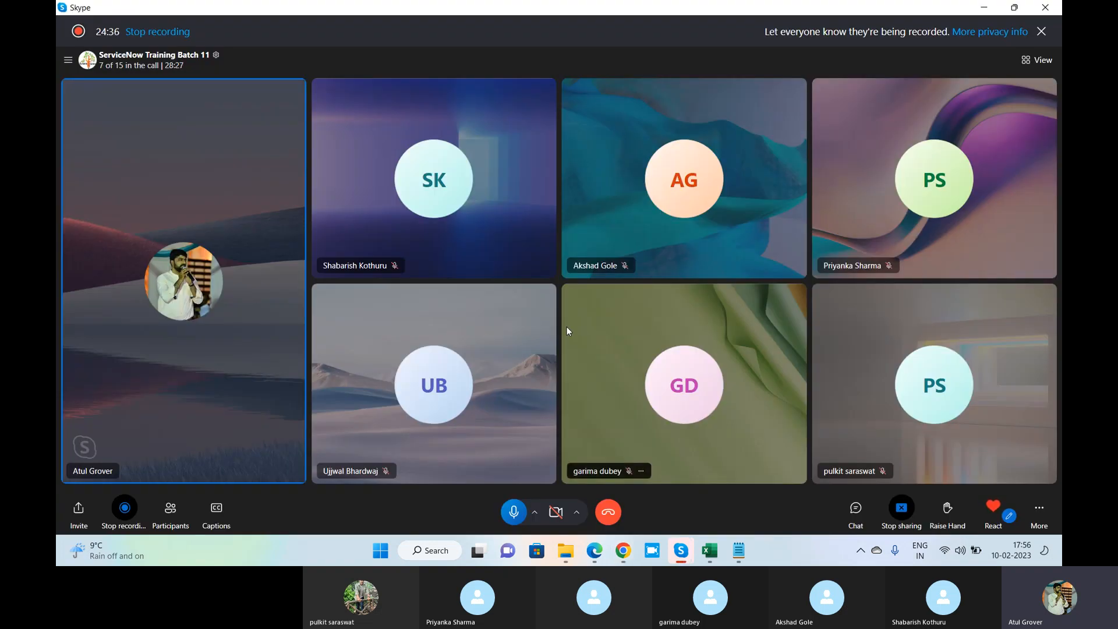
pyautogui.hotkey('alt', 'Tab')
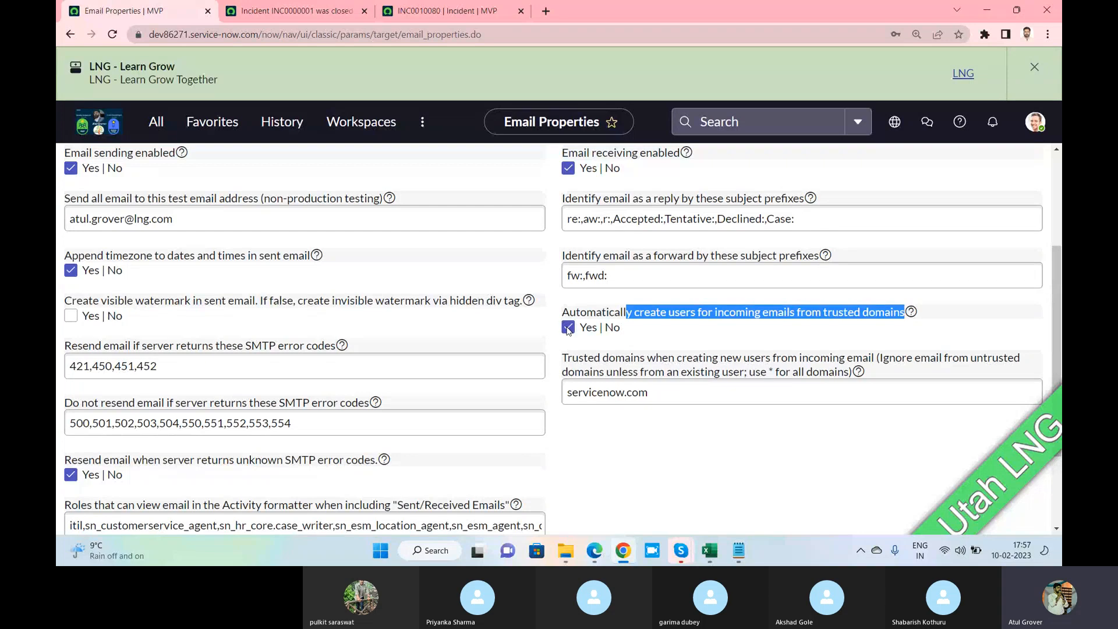
pyautogui.click(568, 329)
pyautogui.hotkey('alt', 'Tab')
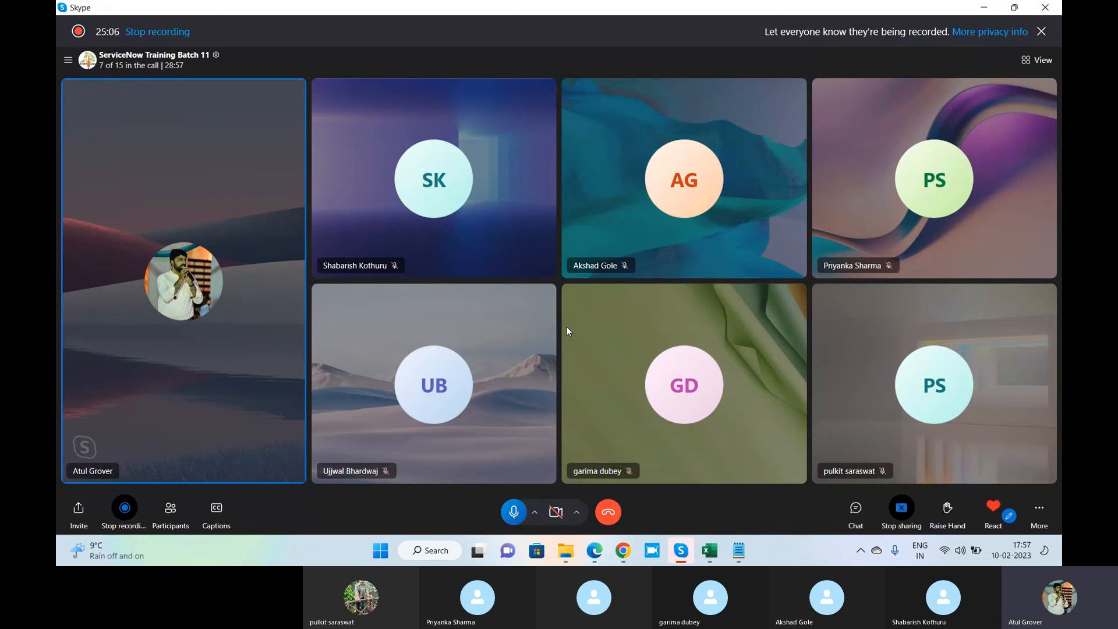
pyautogui.hotkey('alt', 'Tab')
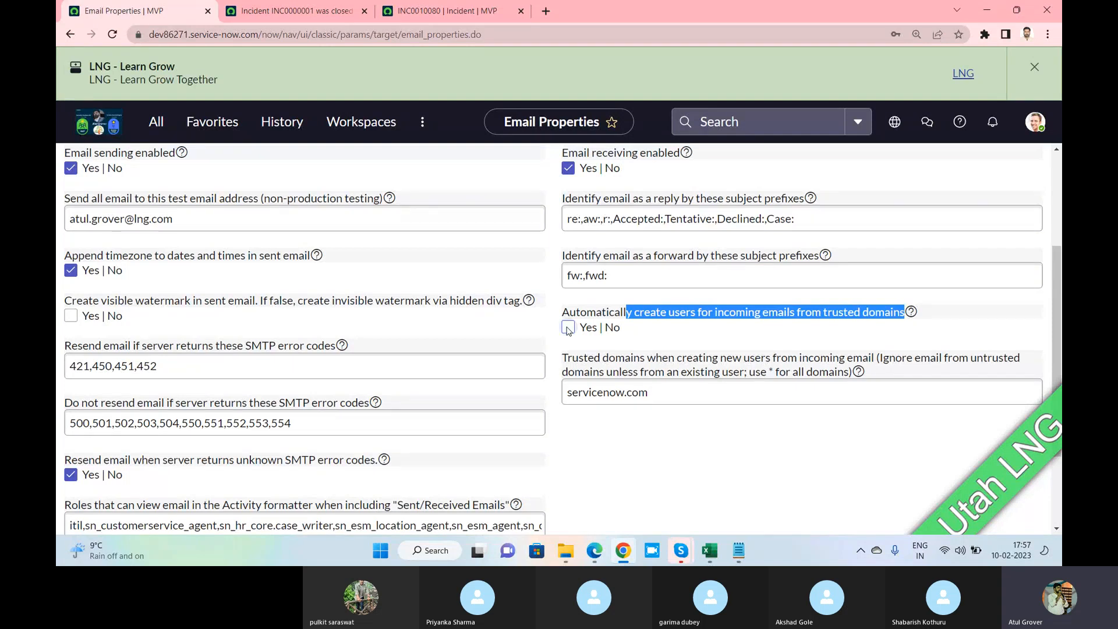
pyautogui.hotkey('alt', 'Tab')
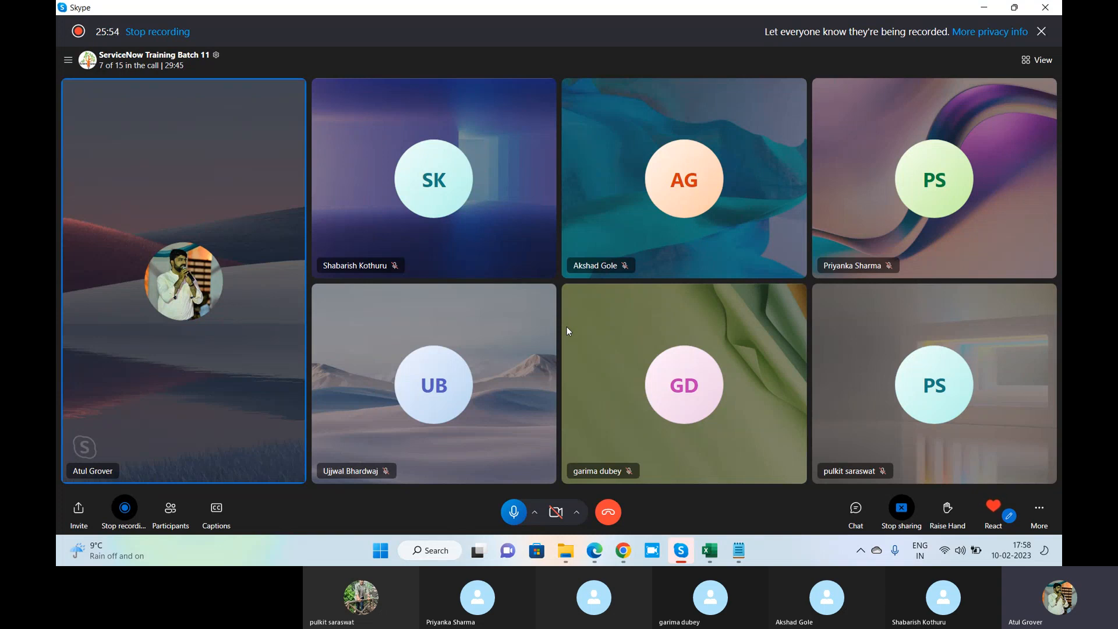
# Replace the trusted domain servicenow.com with * so users from any email domain are auto-created
pyautogui.hotkey('alt', 'Tab')
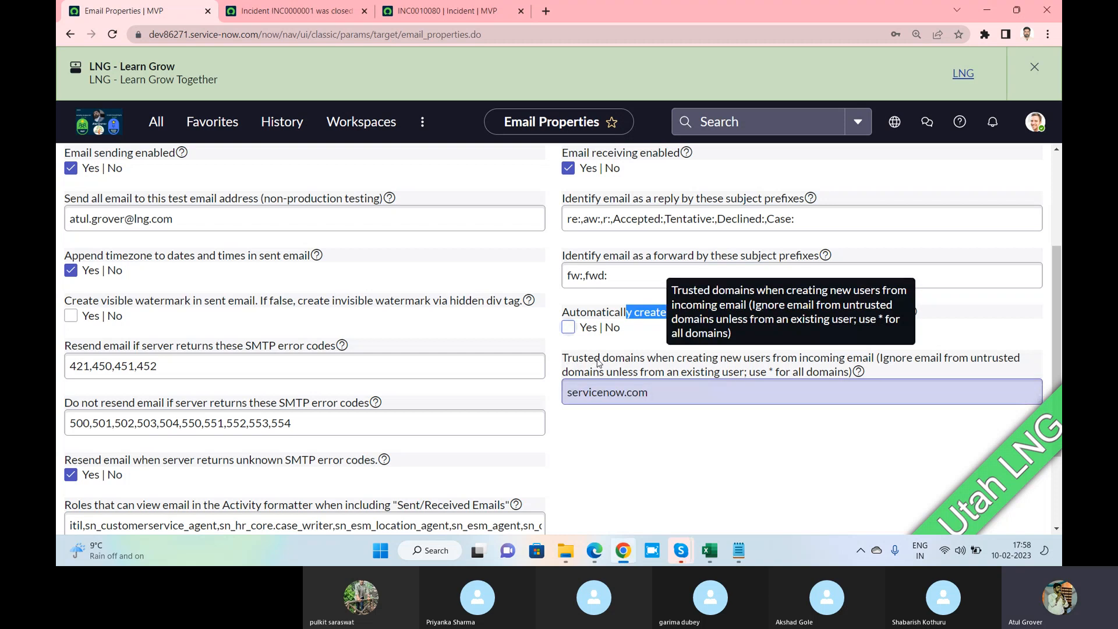
pyautogui.click(650, 394)
pyautogui.moveTo(648, 394); pyautogui.dragTo(565, 400)
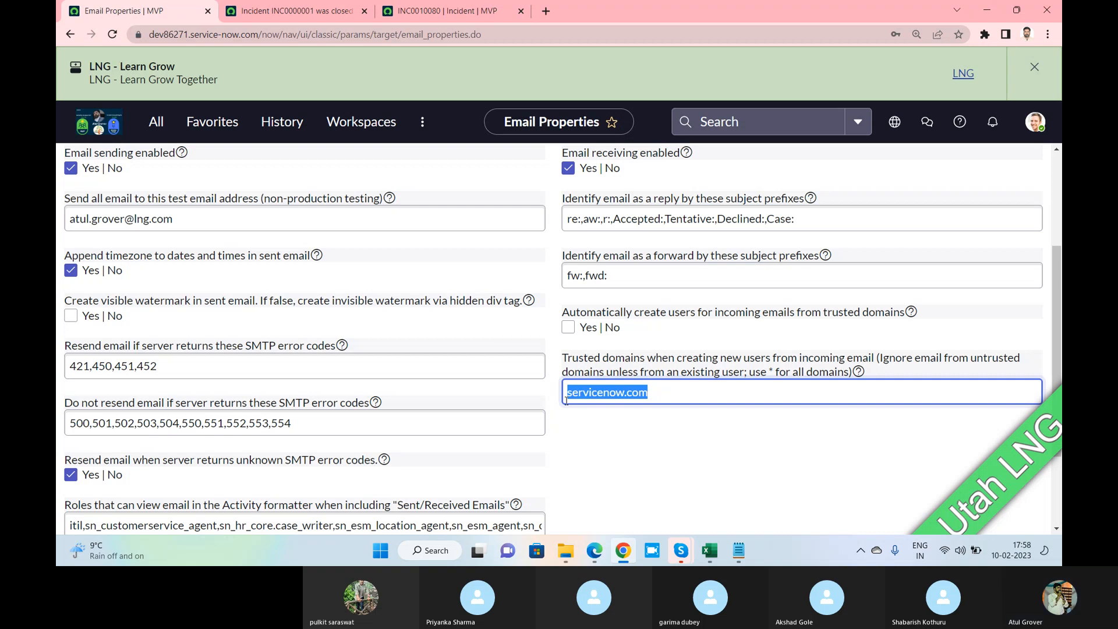
pyautogui.write('*')
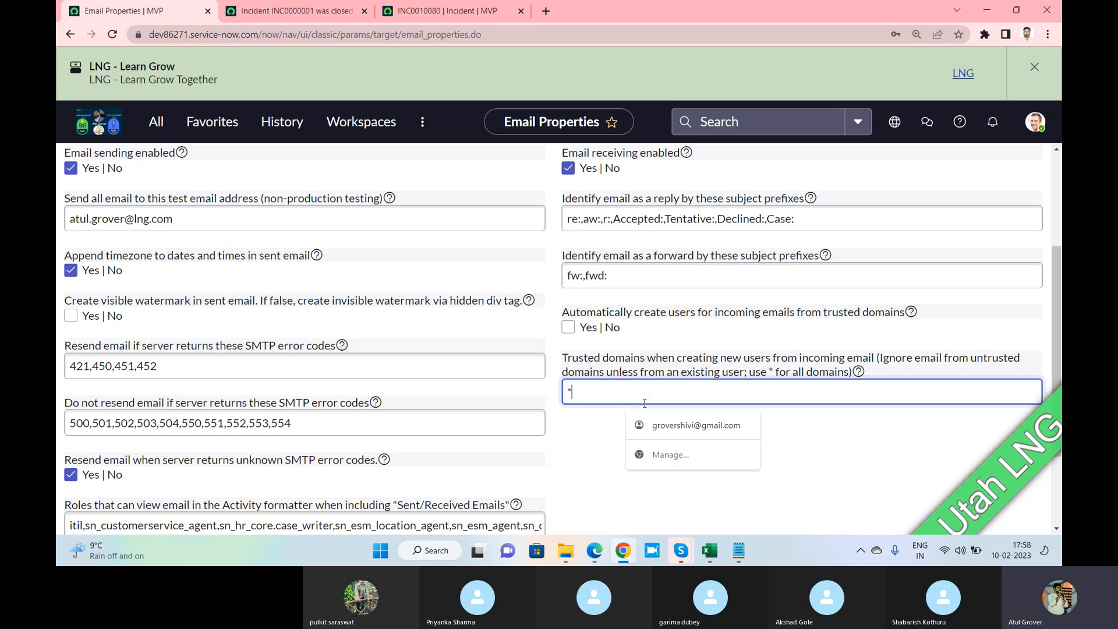
pyautogui.click(824, 449)
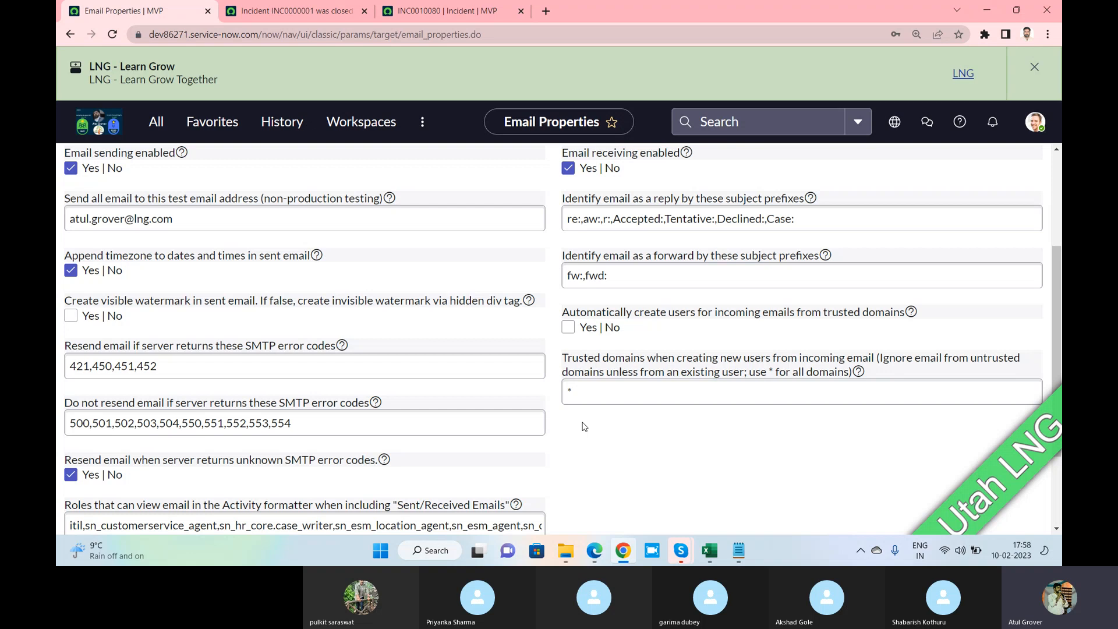
pyautogui.click(595, 391)
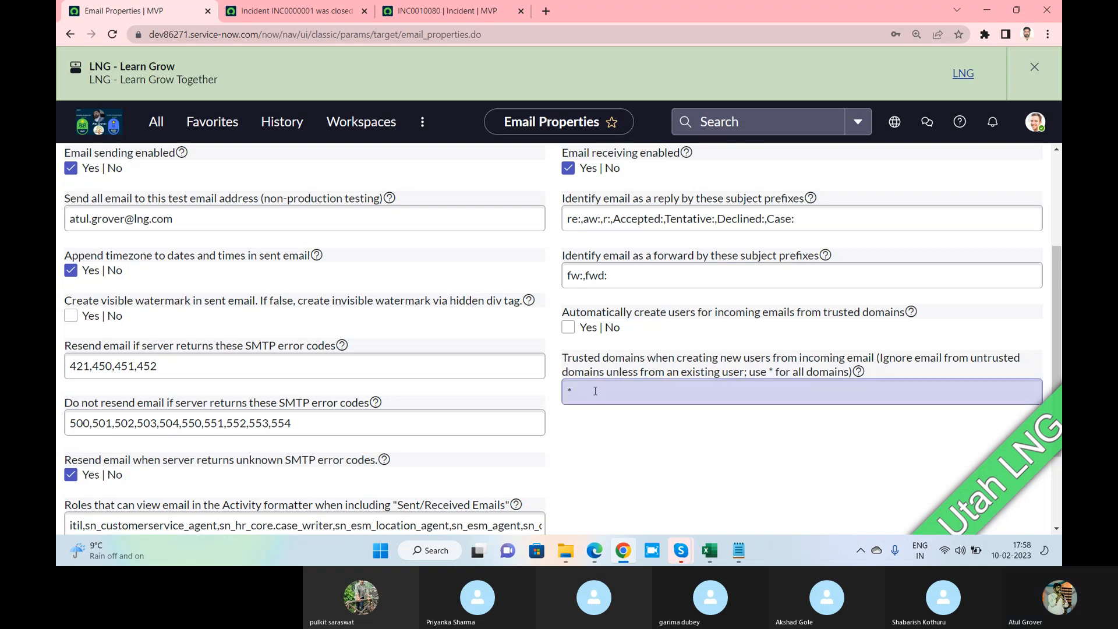
pyautogui.moveTo(594, 392); pyautogui.dragTo(565, 391)
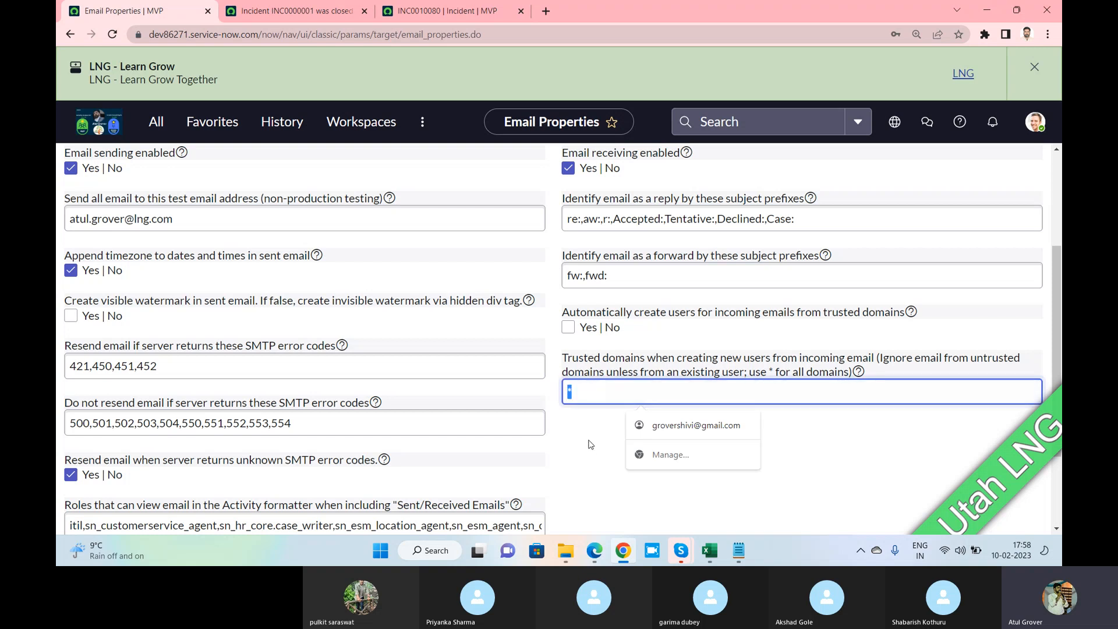
pyautogui.click(591, 446)
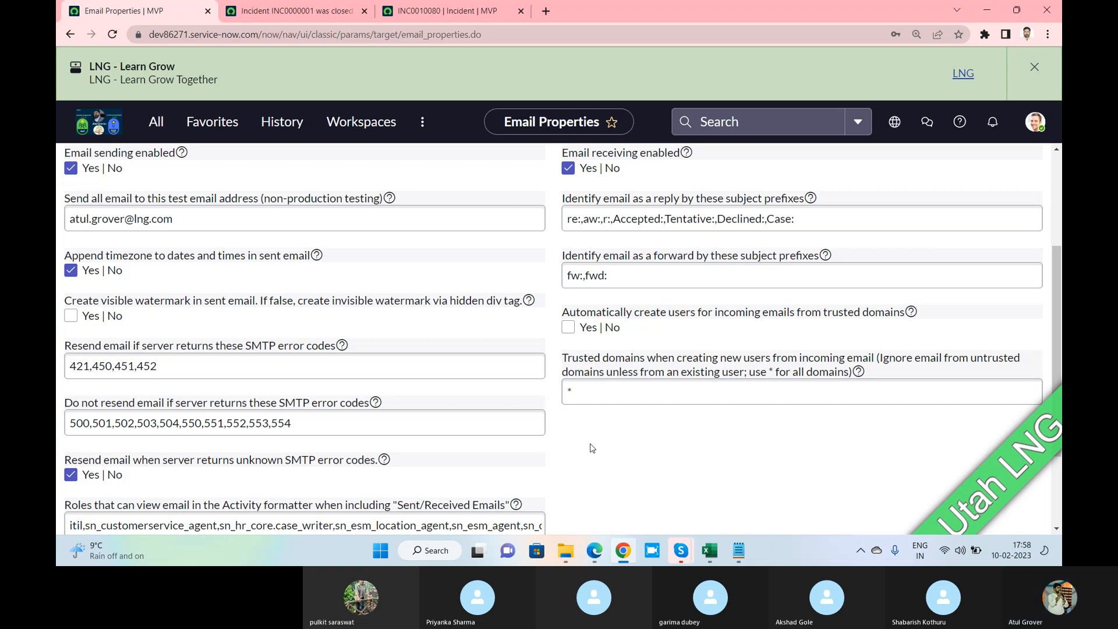
pyautogui.hotkey('alt', 'Tab')
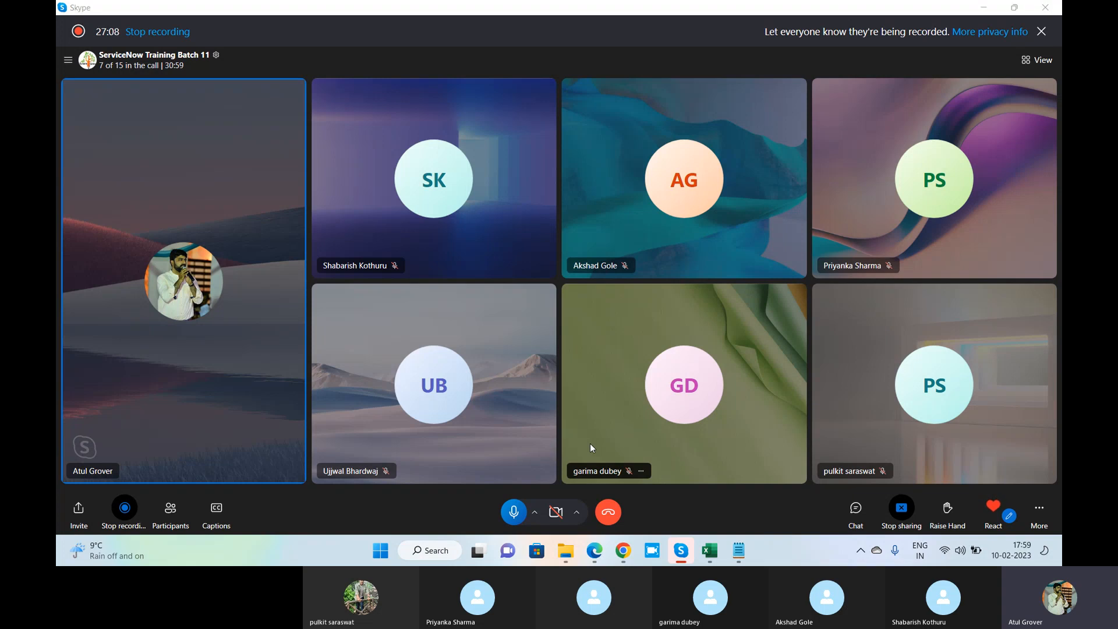
pyautogui.hotkey('alt', 'Tab')
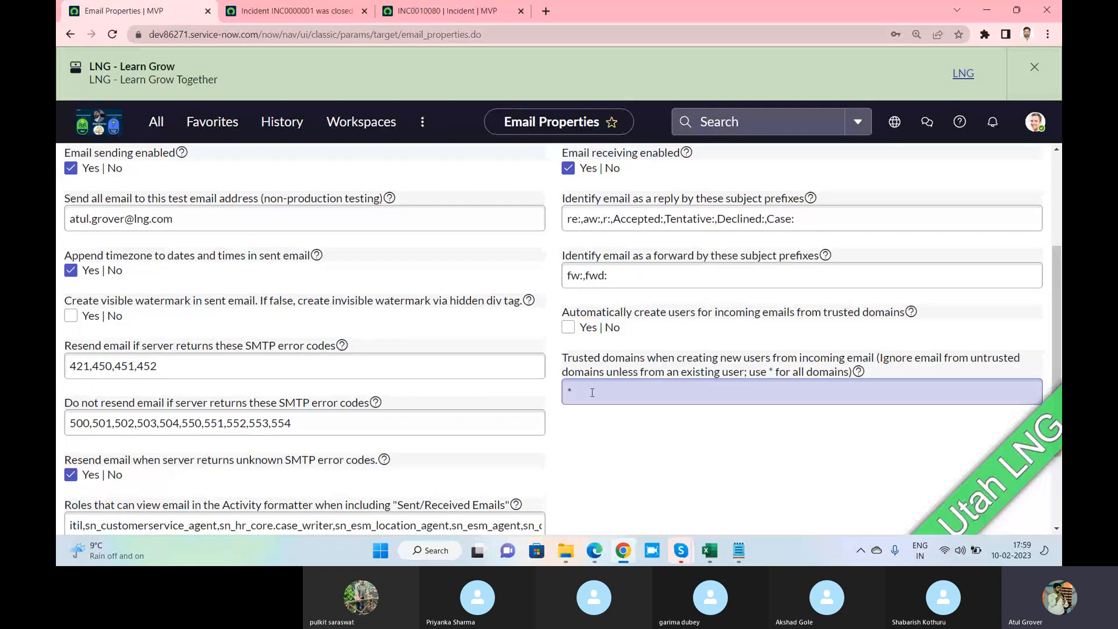
# Save the Email Properties page with the * trusted-domain setting
pyautogui.scroll(3, 587, 390)
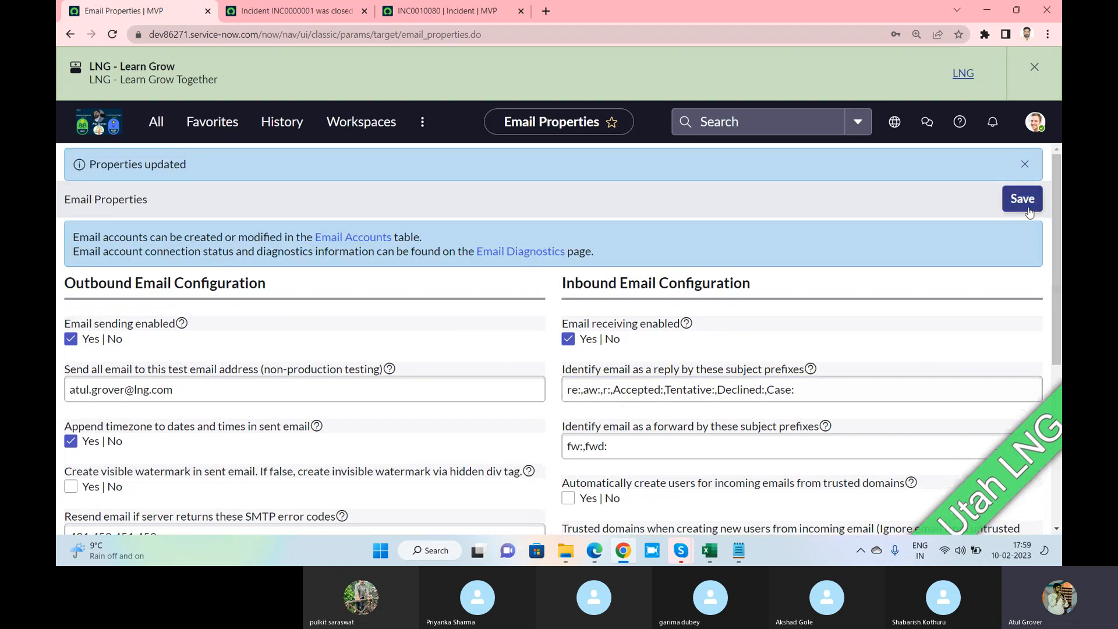
pyautogui.click(1027, 210)
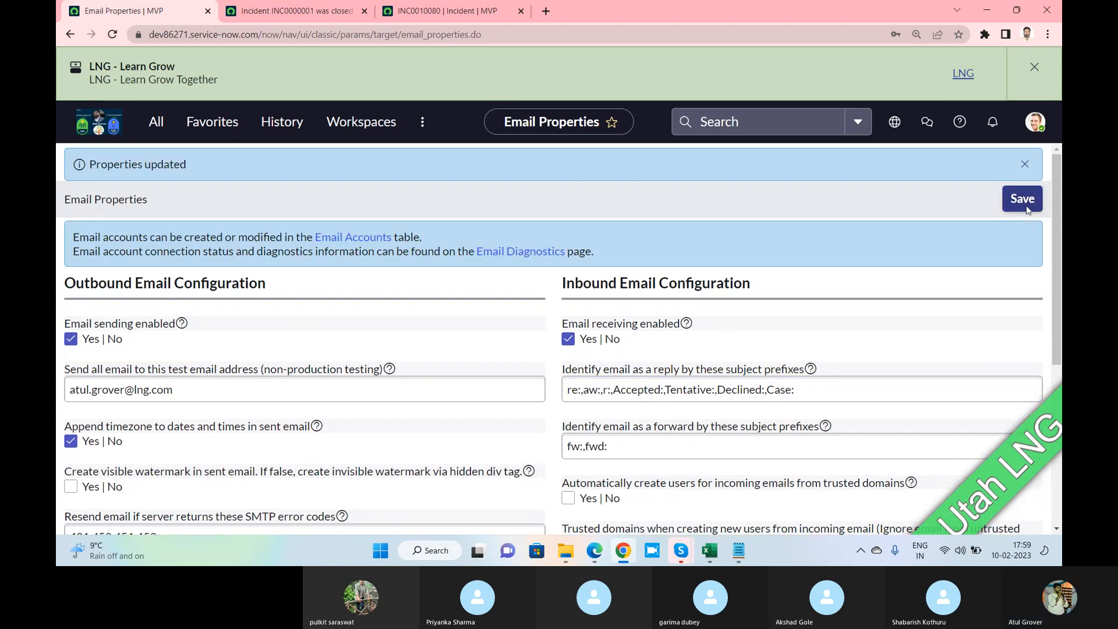
pyautogui.hotkey('alt', 'Tab')
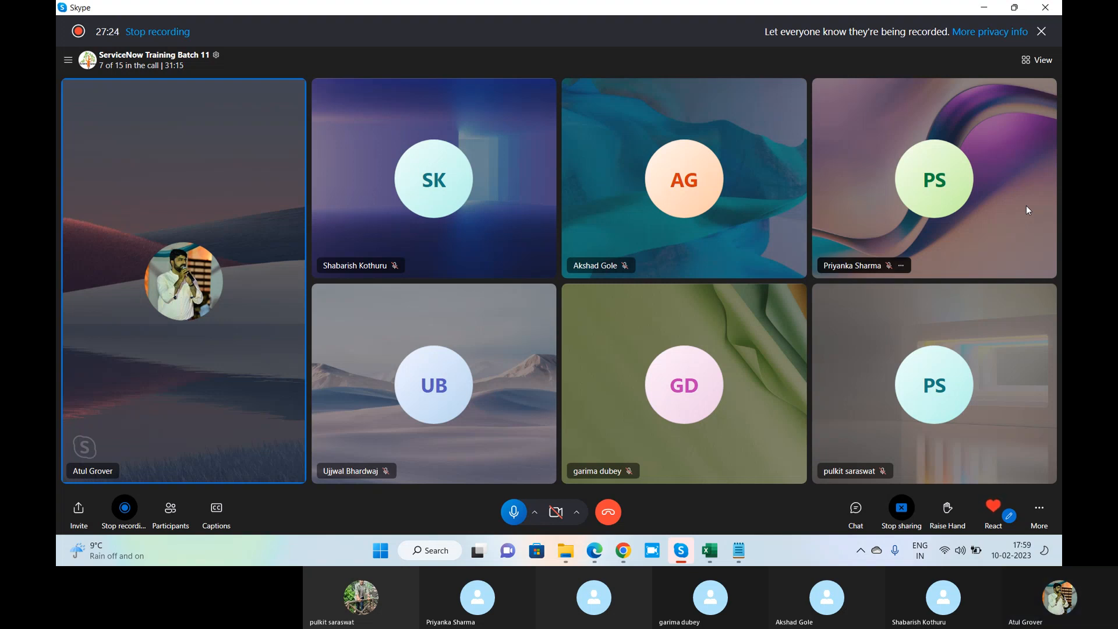
# Ring the call participants who have not yet joined the Skype call
pyautogui.click(170, 509)
pyautogui.scroll(-3, 689, 273)
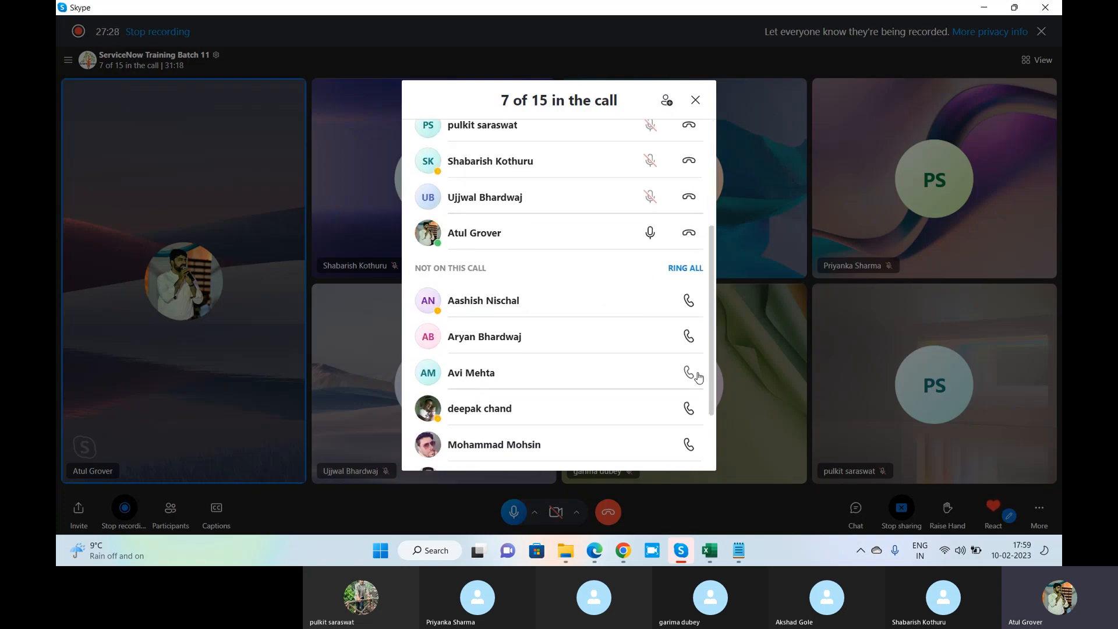
pyautogui.click(686, 269)
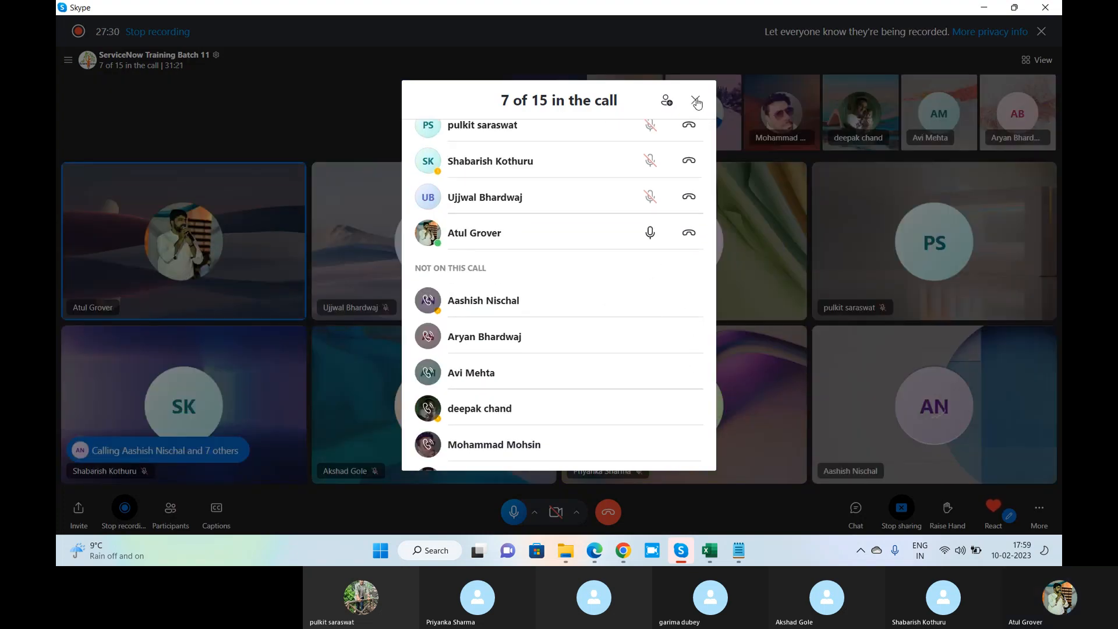
pyautogui.click(695, 100)
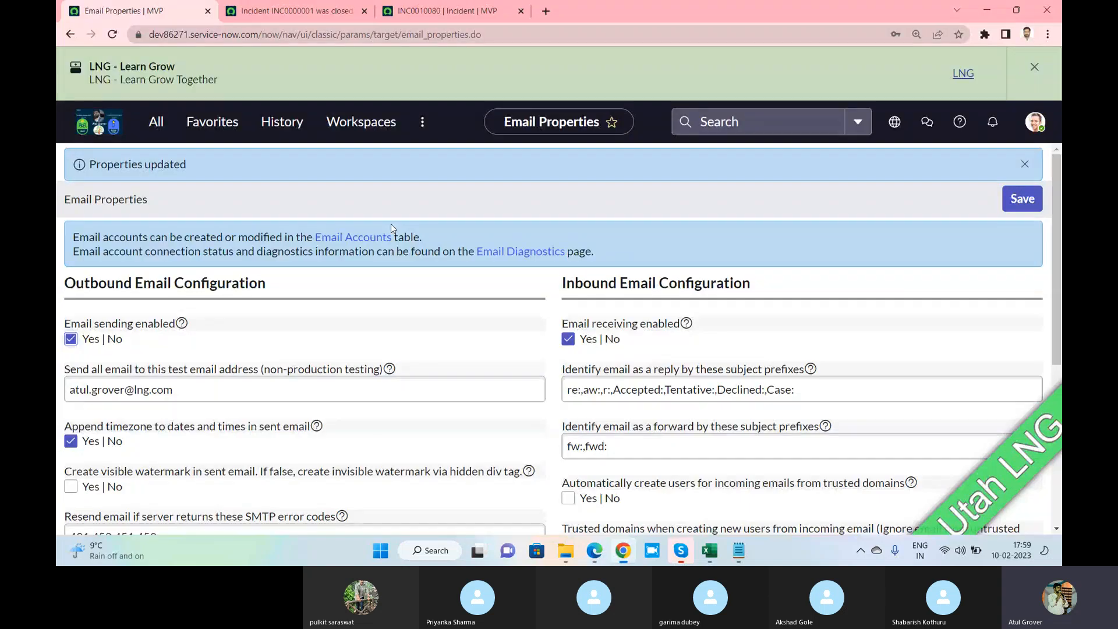
pyautogui.hotkey('alt', 'Tab')
# Review the 'Your request was closed' email preview for incident INC0000001
pyautogui.click(296, 12)
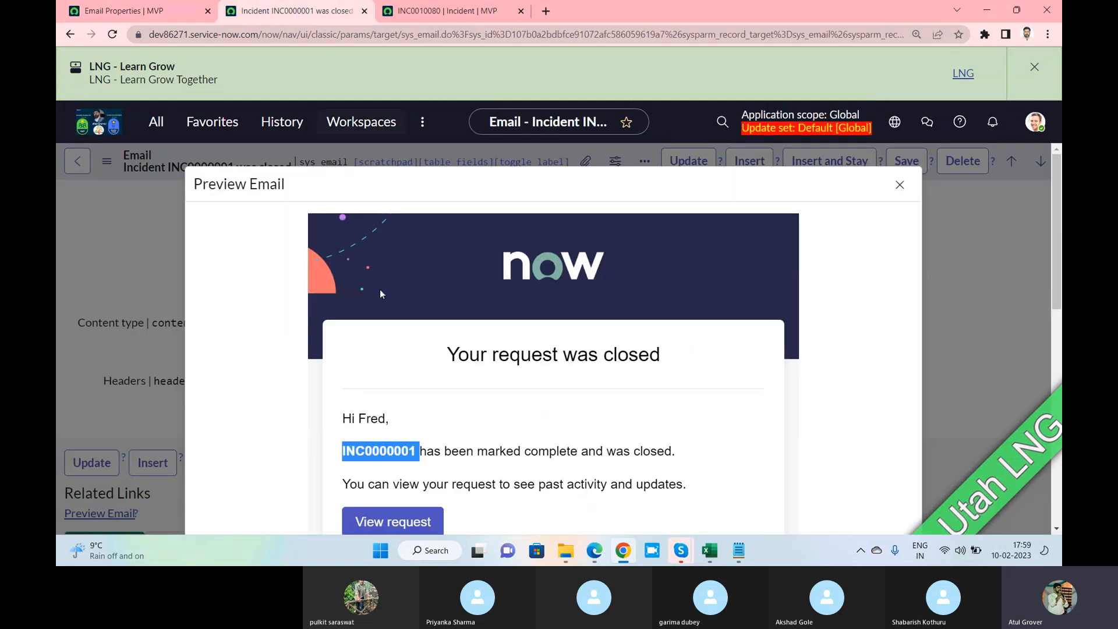
pyautogui.scroll(-2, 536, 280)
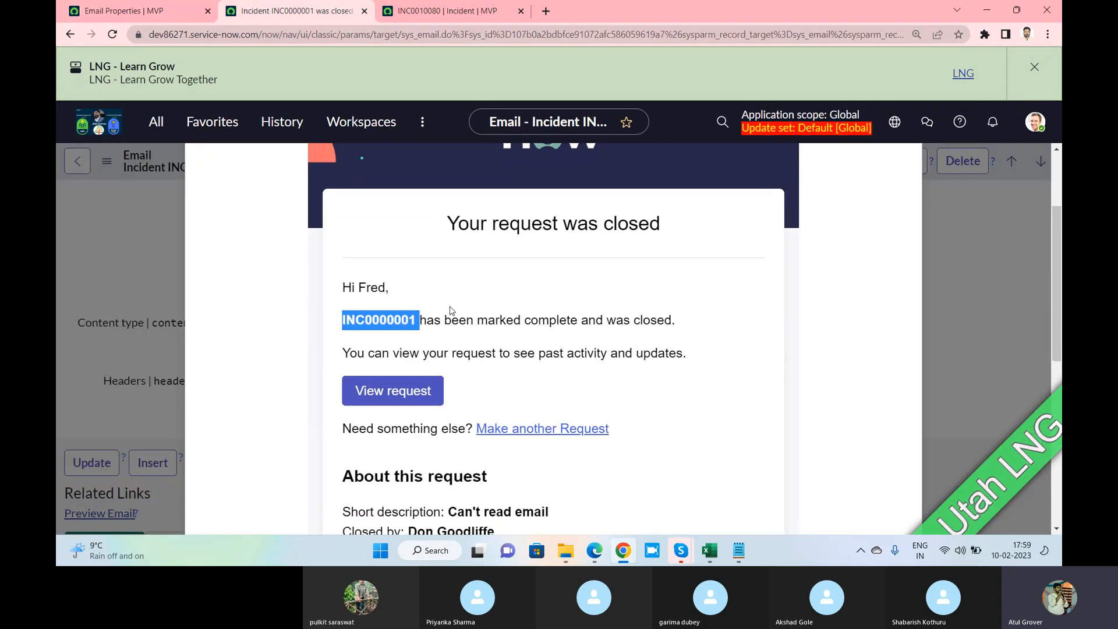
pyautogui.scroll(1, 449, 314)
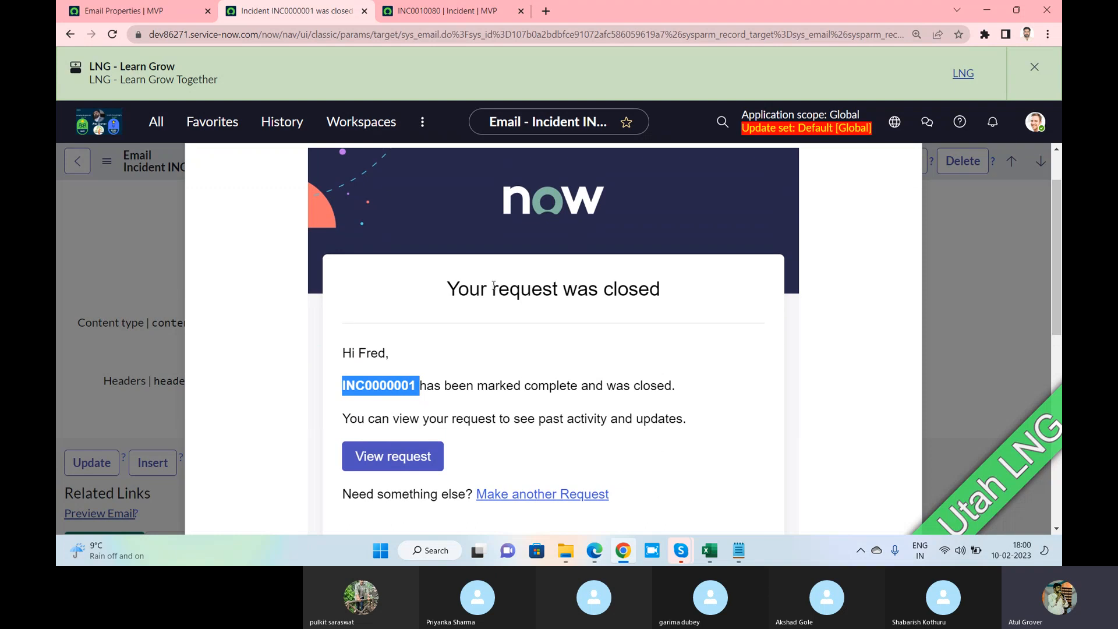
pyautogui.moveTo(446, 288); pyautogui.dragTo(666, 301)
pyautogui.scroll(-3, 466, 313)
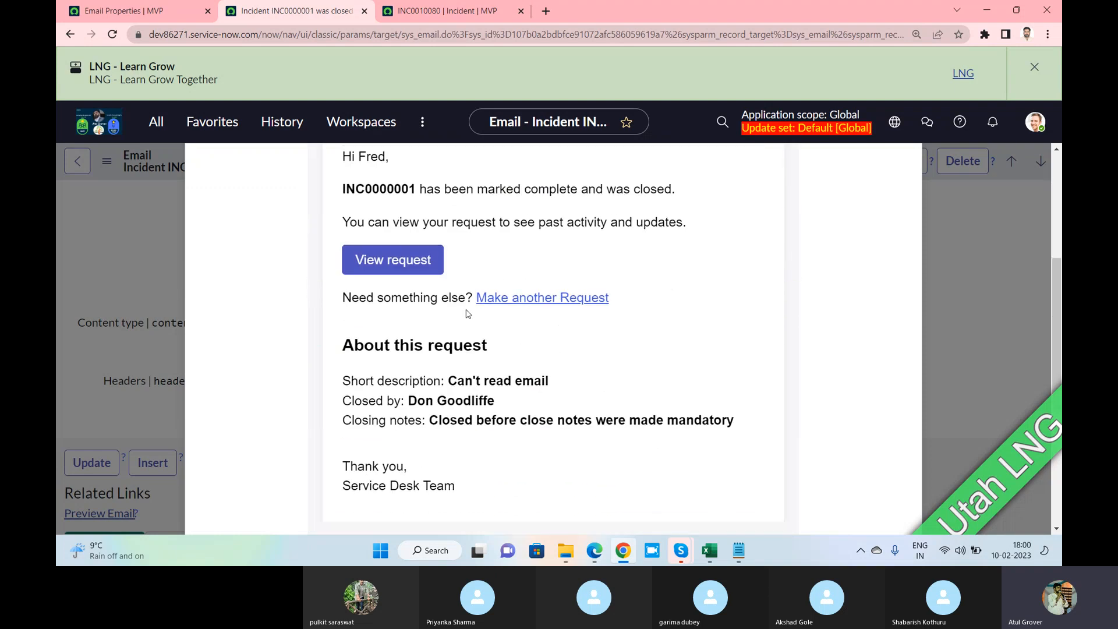
# Open the email Notifications list by filtering the navigator with 'notifica'
pyautogui.click(149, 14)
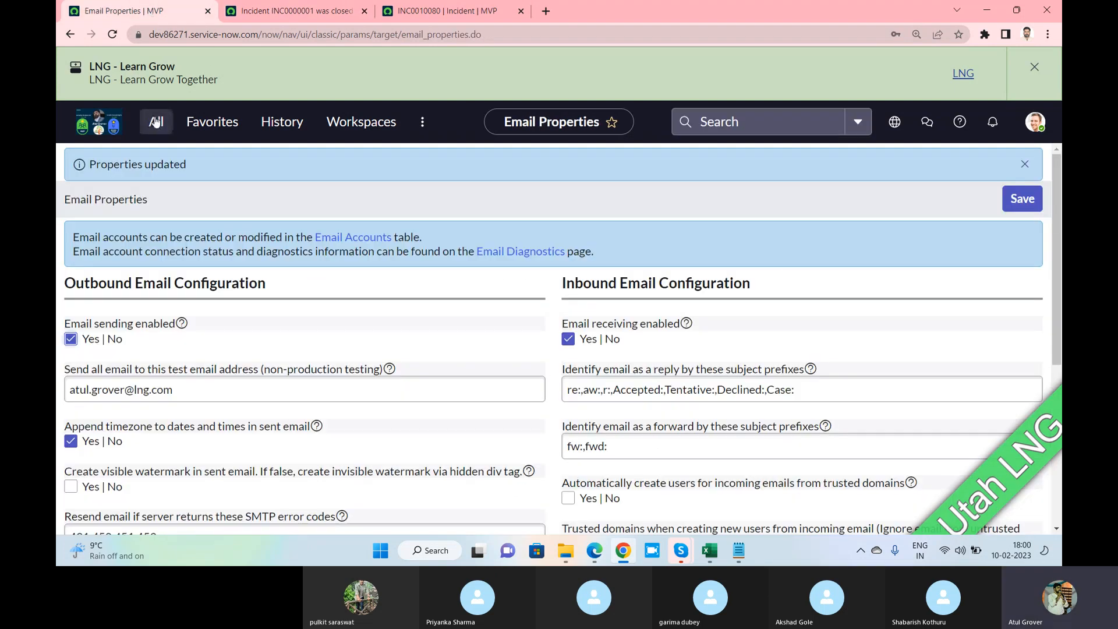
pyautogui.click(156, 122)
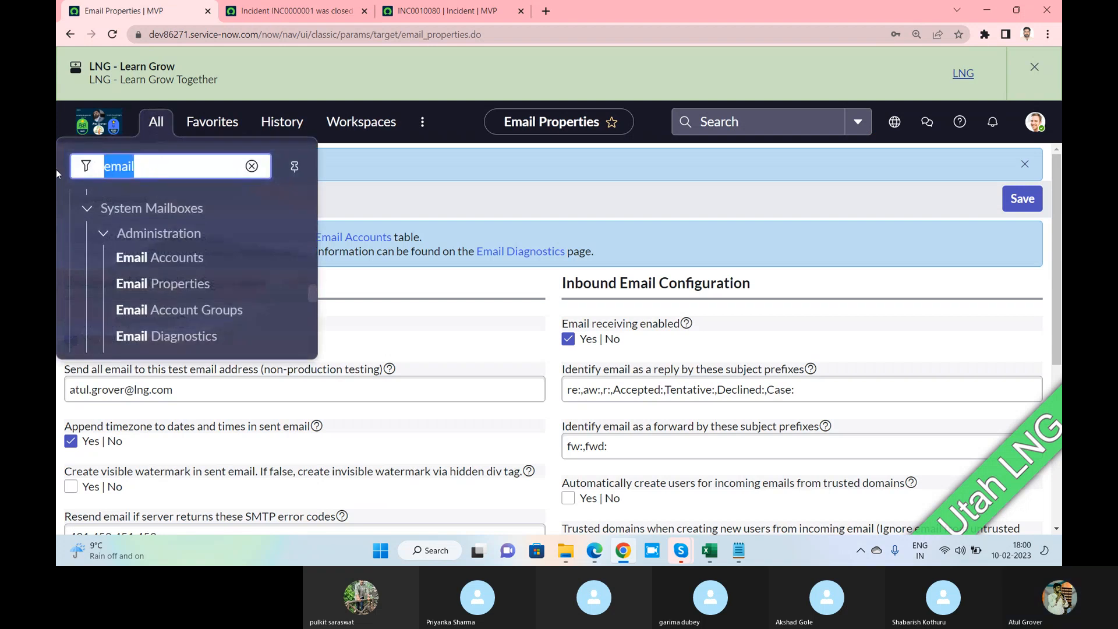
pyautogui.write('notific')
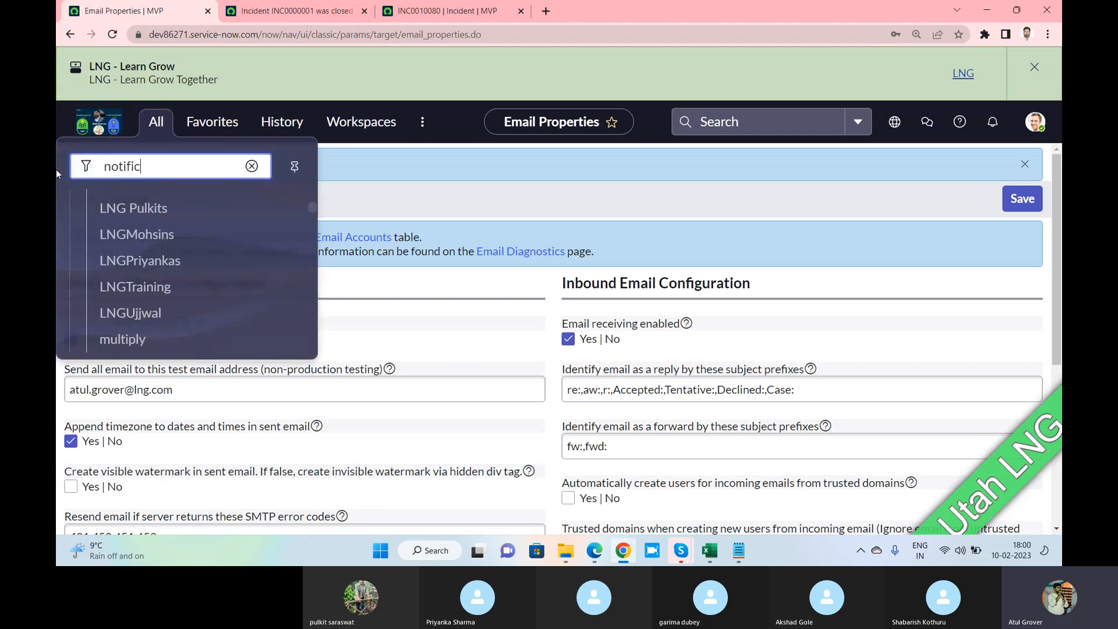
pyautogui.write('a')
pyautogui.scroll(2, 158, 269)
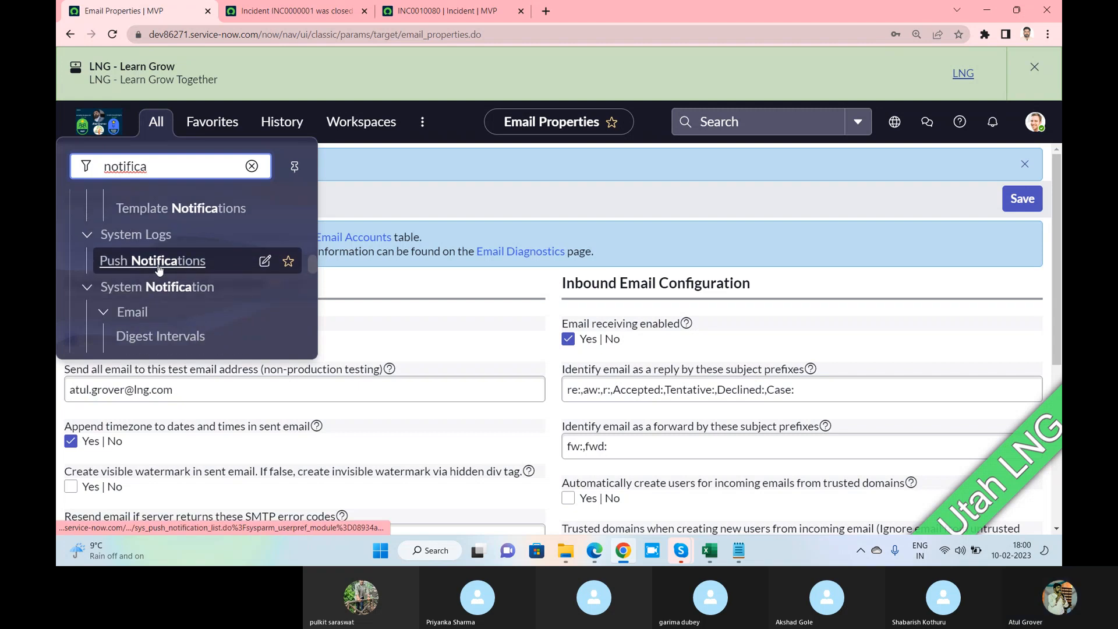
pyautogui.scroll(-2, 158, 268)
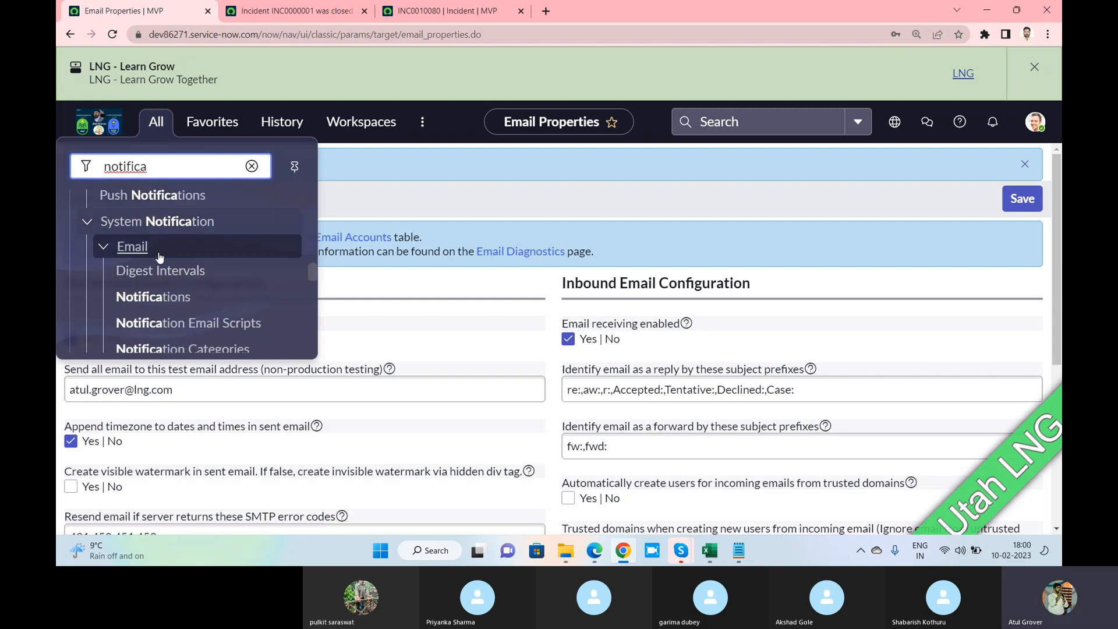
pyautogui.click(158, 298)
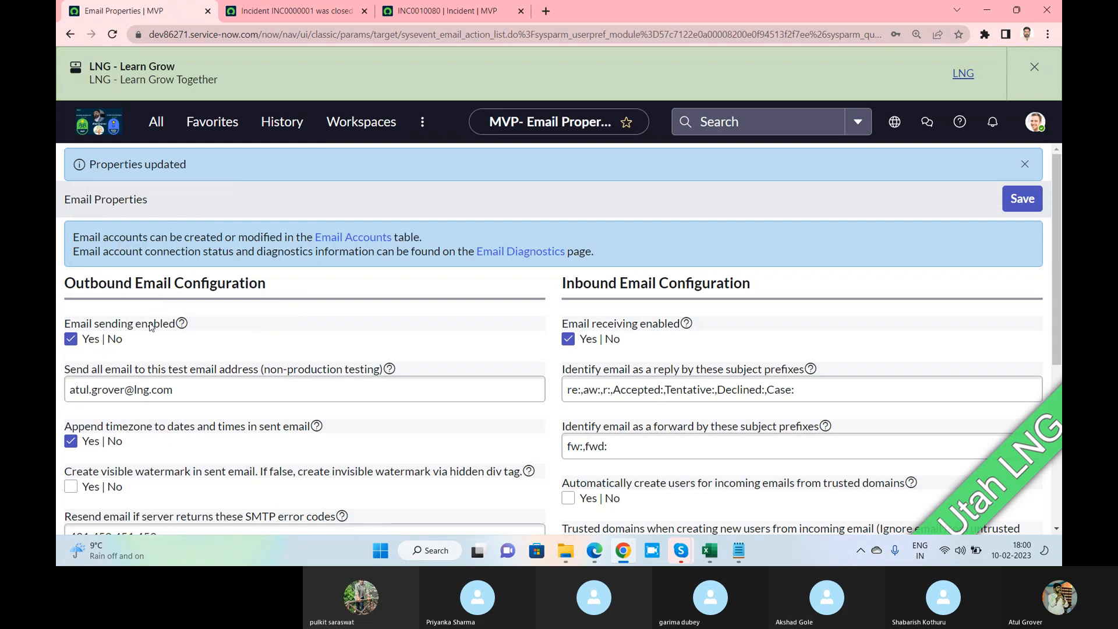
# Filter the notifications to the incident table, showing 22 incident notifications
pyautogui.click(1034, 68)
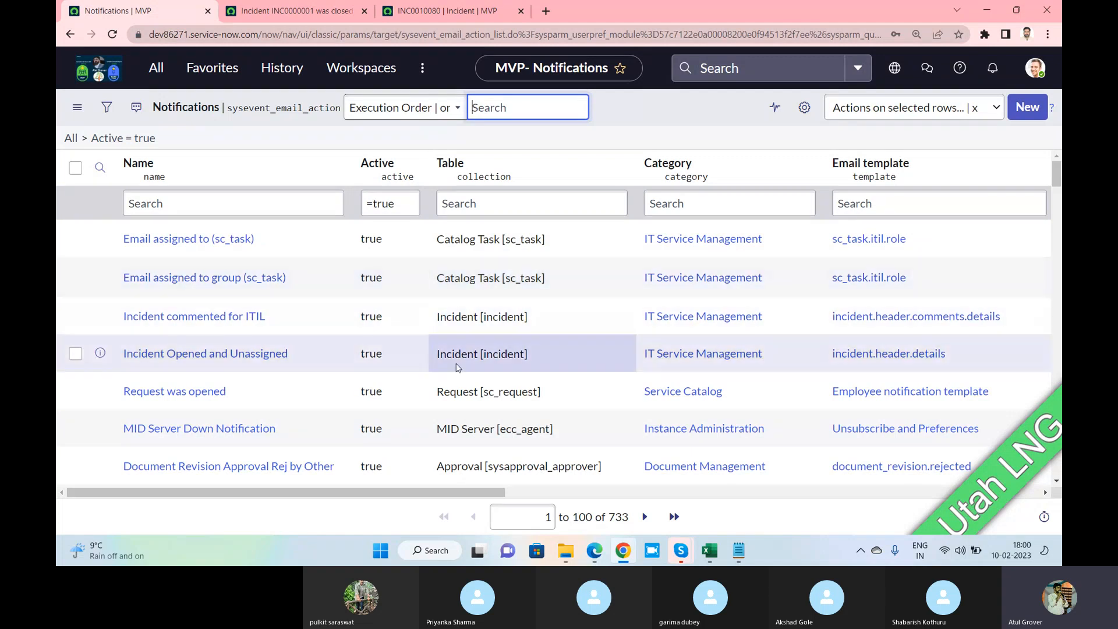
pyautogui.rightClick(466, 326)
pyautogui.click(501, 331)
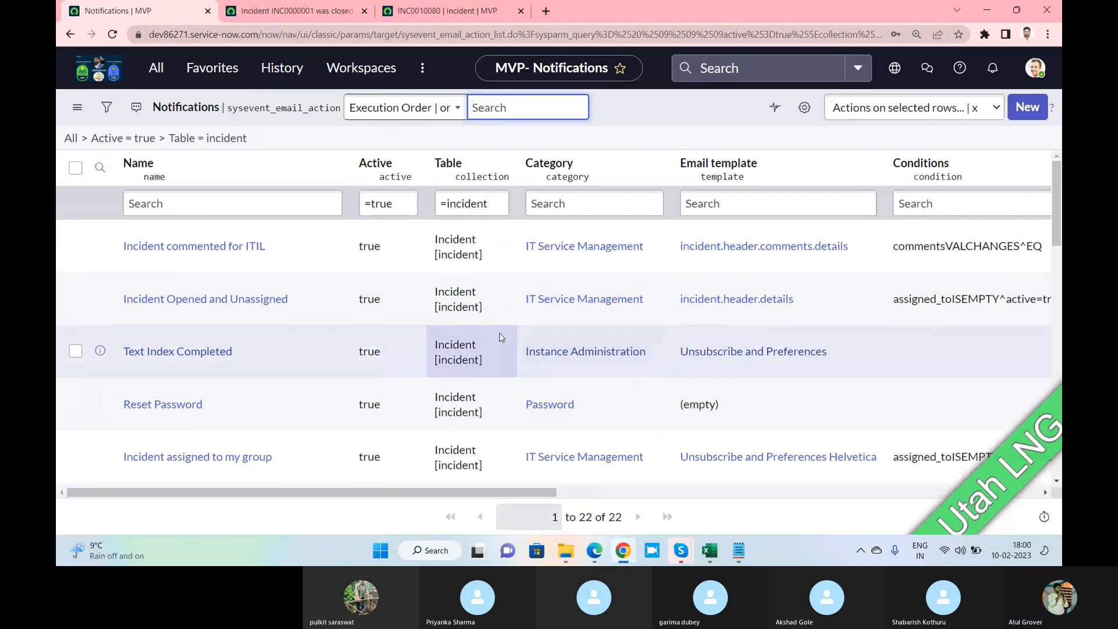
pyautogui.moveTo(616, 517); pyautogui.dragTo(582, 517)
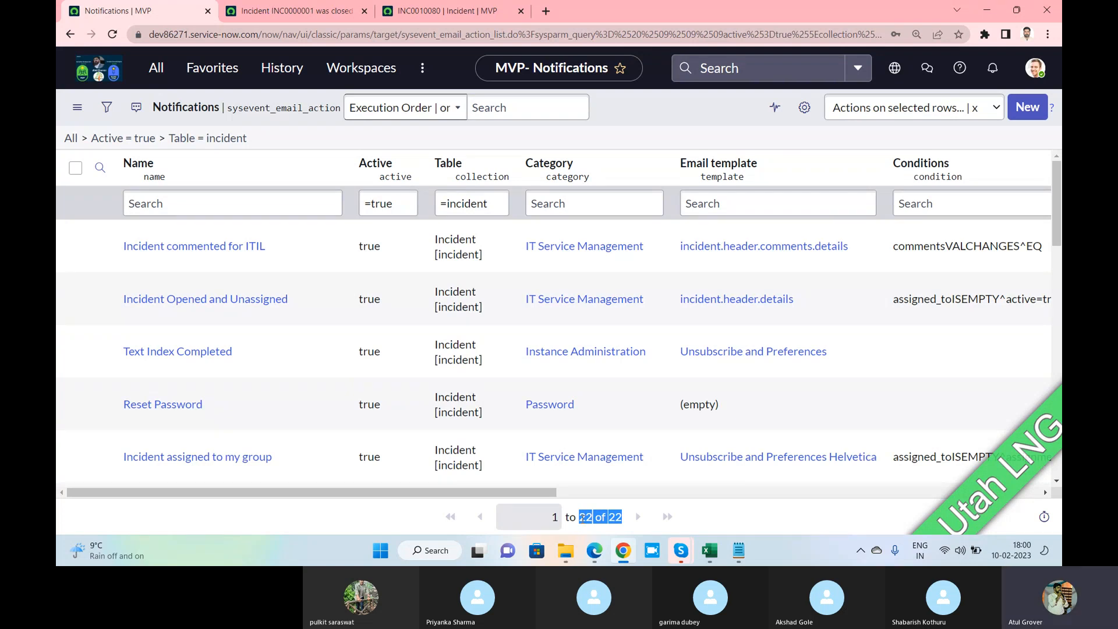
# Start a new notification record, then reload incident INC0010080
pyautogui.click(1017, 108)
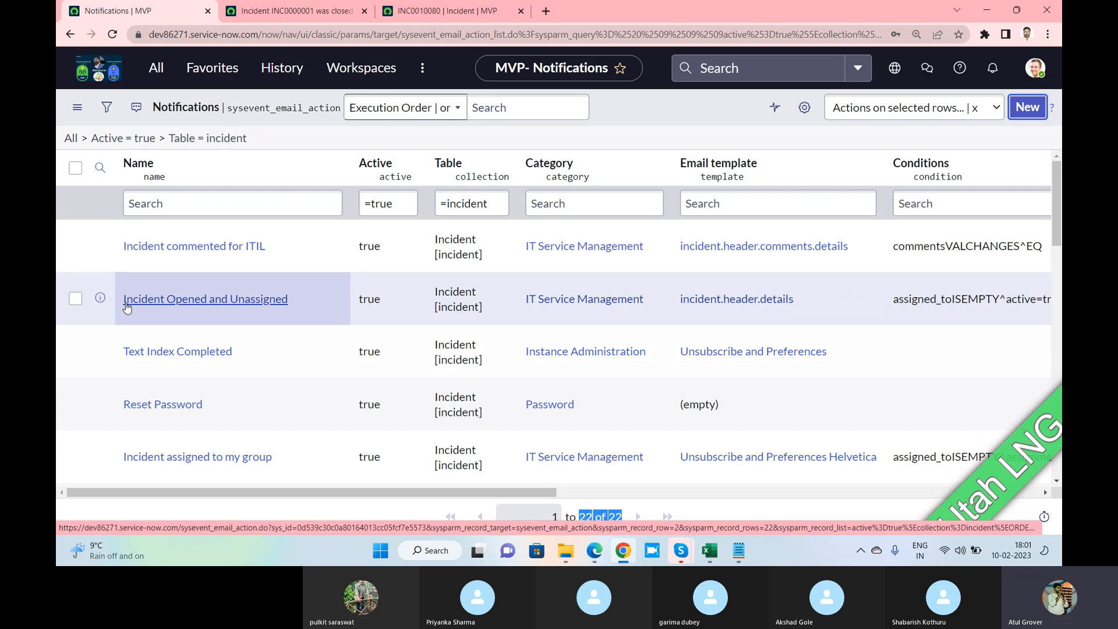
pyautogui.click(455, 11)
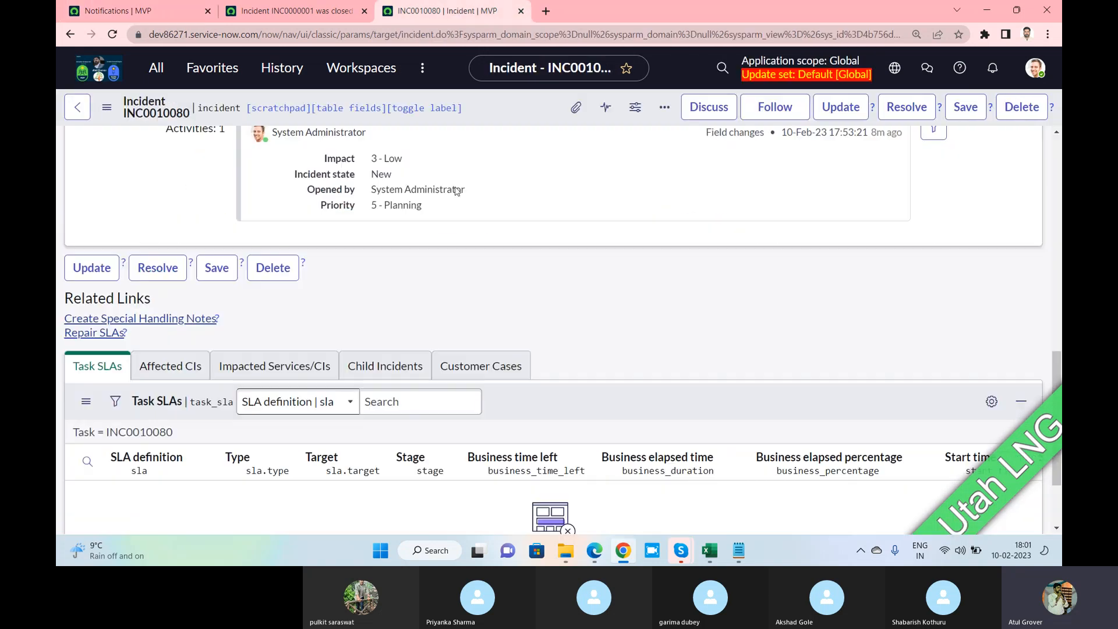
pyautogui.scroll(4, 391, 279)
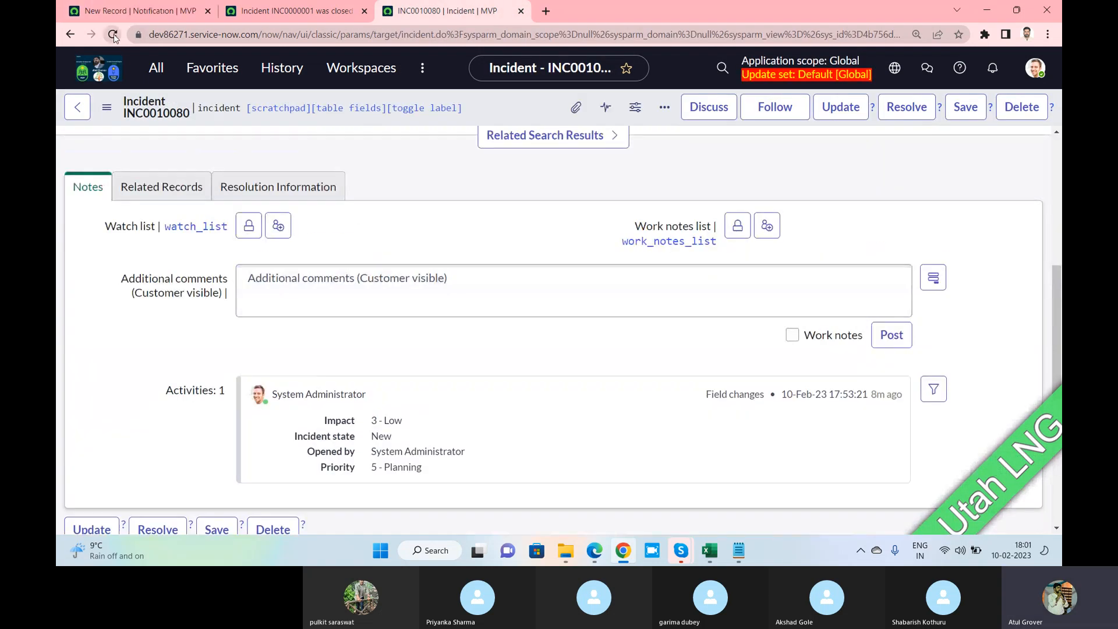
pyautogui.click(112, 35)
# Go over the new notification form's intro on who receives notifications and their content
pyautogui.click(155, 13)
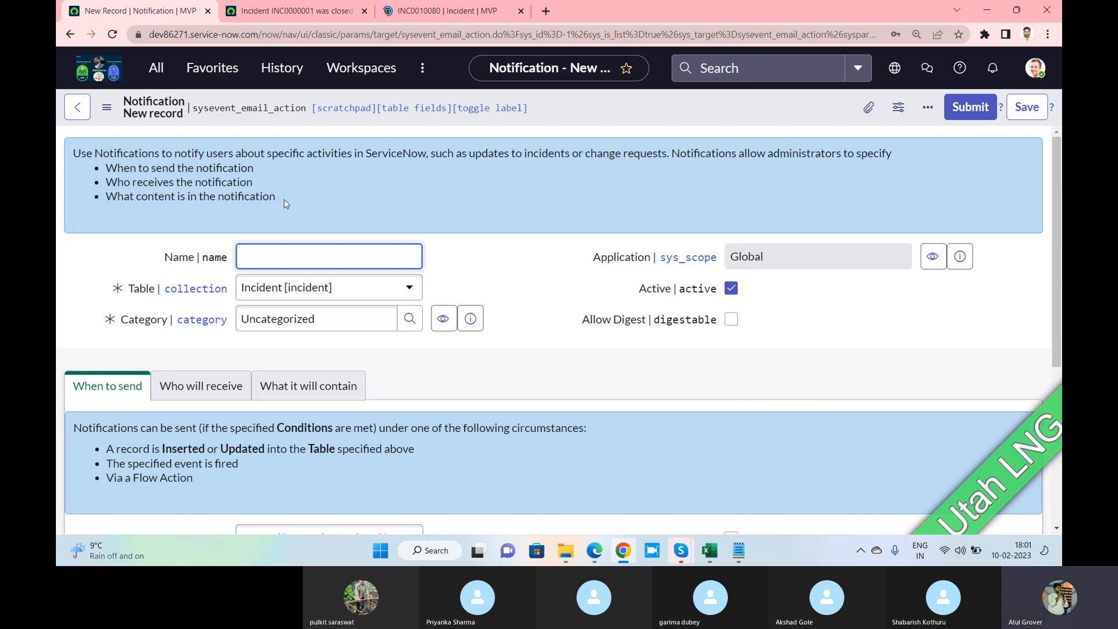
pyautogui.moveTo(287, 199); pyautogui.dragTo(106, 167)
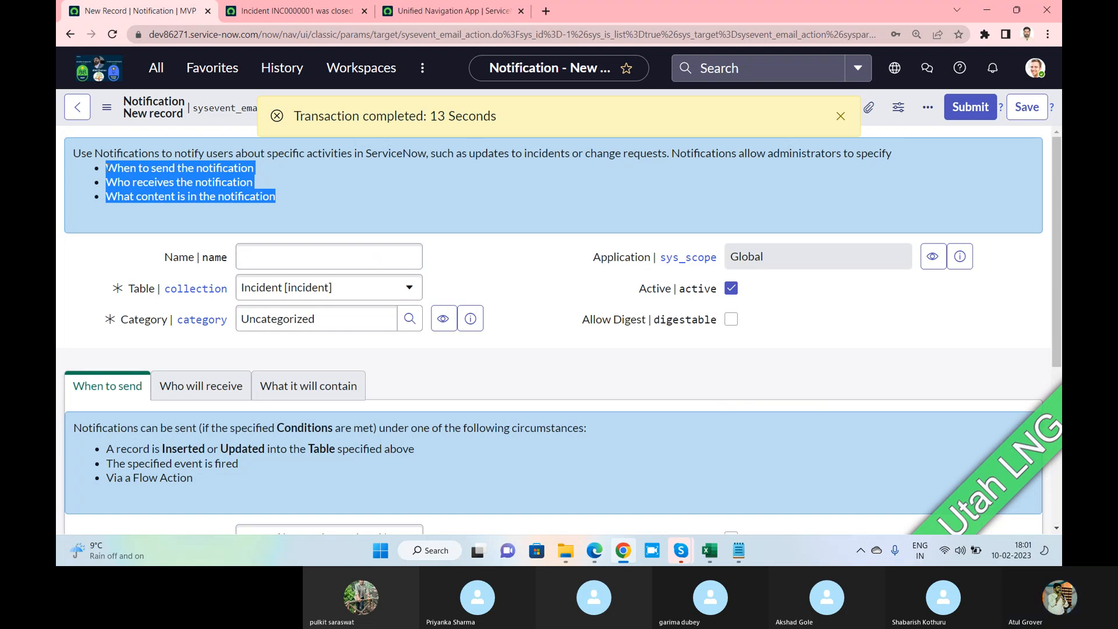
pyautogui.click(107, 169)
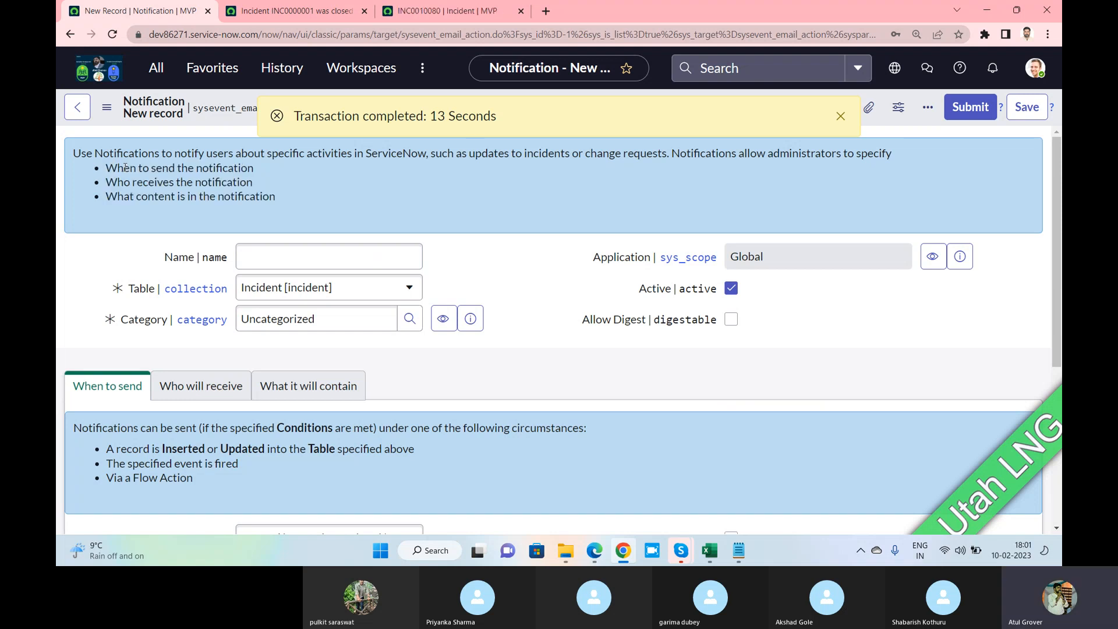
pyautogui.tripleClick(114, 182)
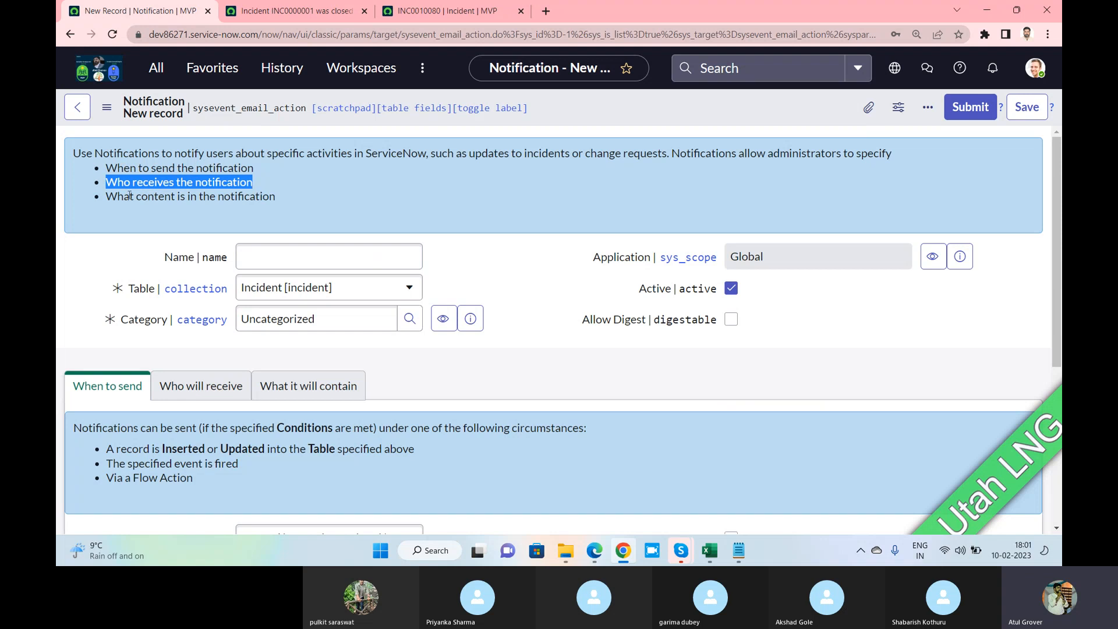
pyautogui.moveTo(107, 196); pyautogui.dragTo(269, 198)
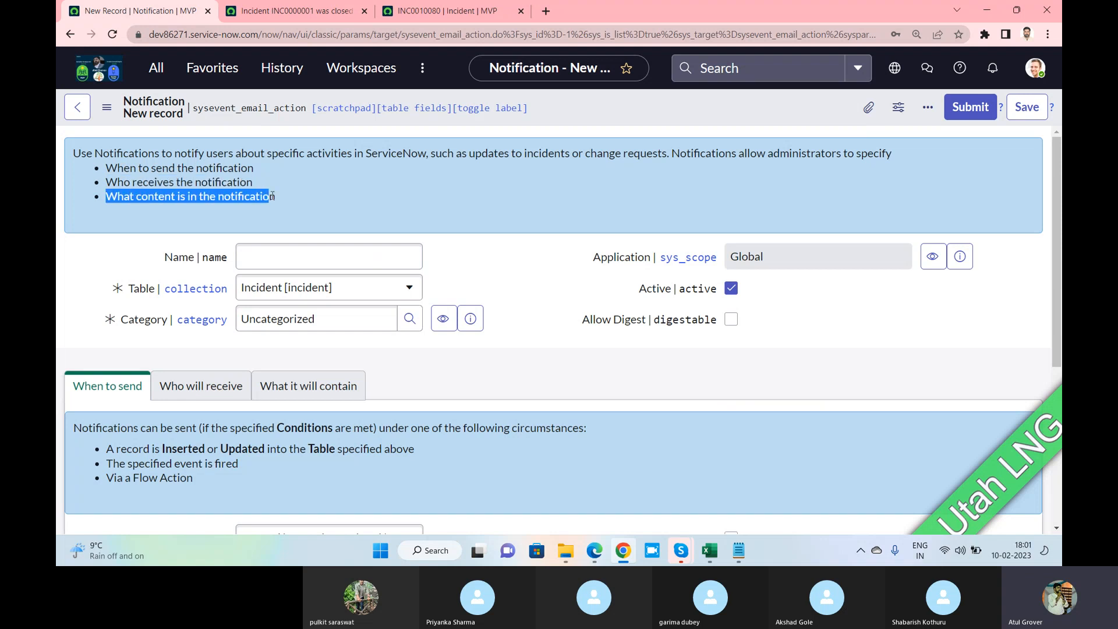
# Glance at incident INC0010080 and come back to the new notification form
pyautogui.click(452, 16)
pyautogui.scroll(-10, 462, 299)
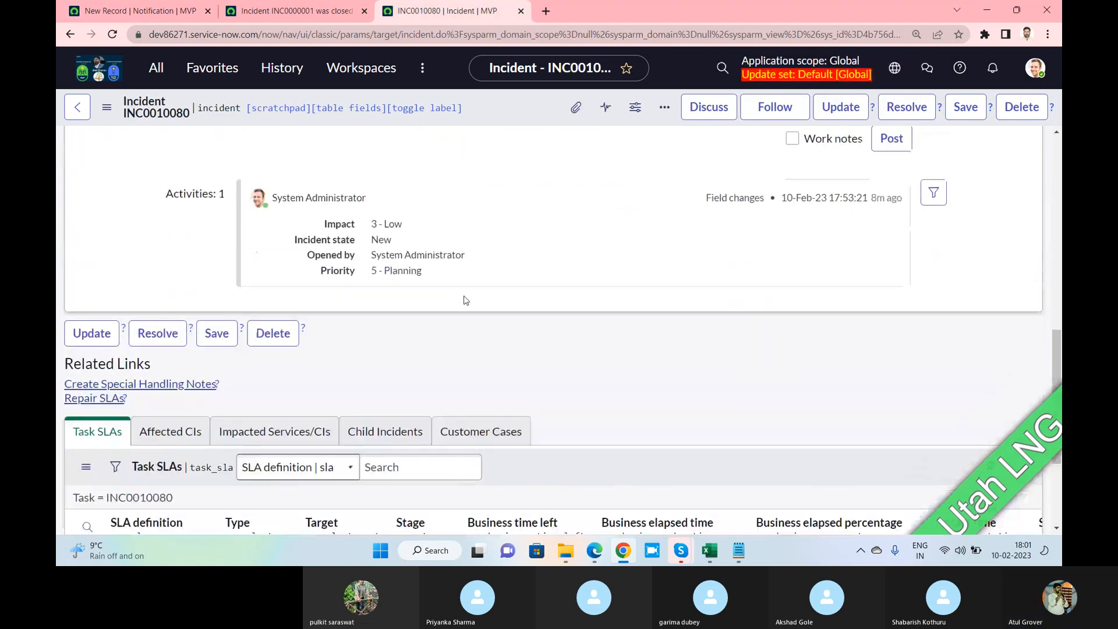
pyautogui.scroll(3, 466, 300)
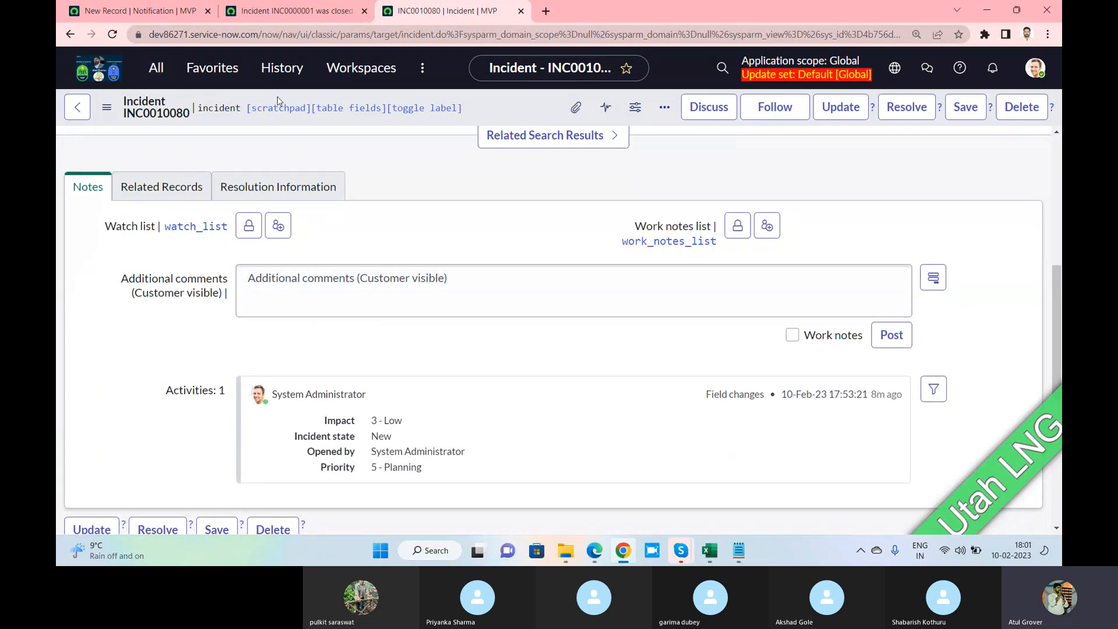
pyautogui.click(160, 10)
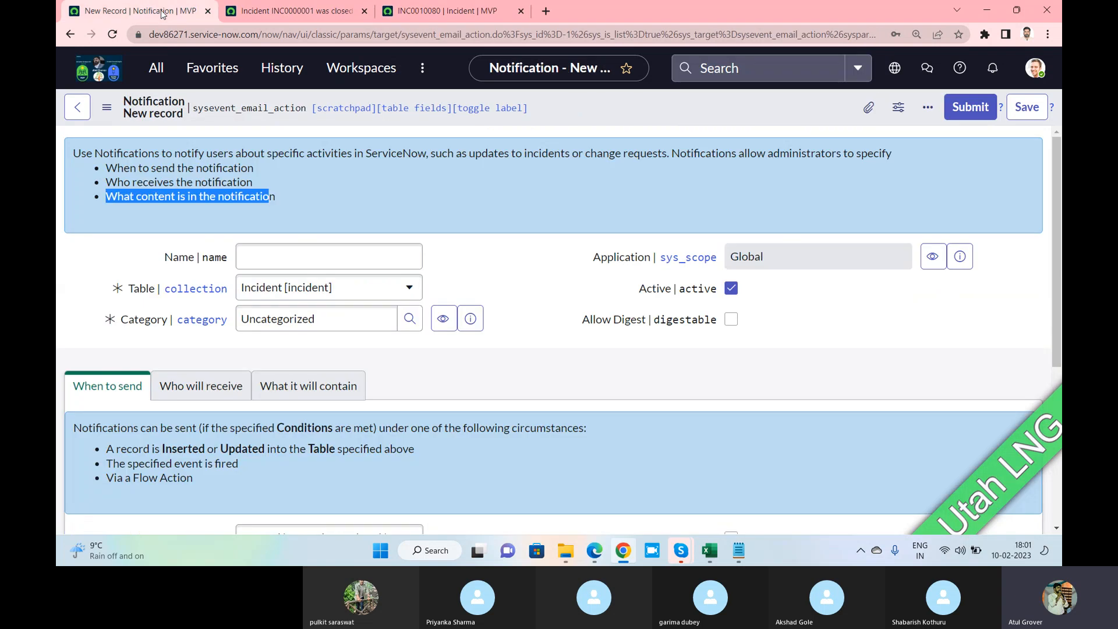
# Name the notification 'Incident Created LNG'
pyautogui.click(315, 259)
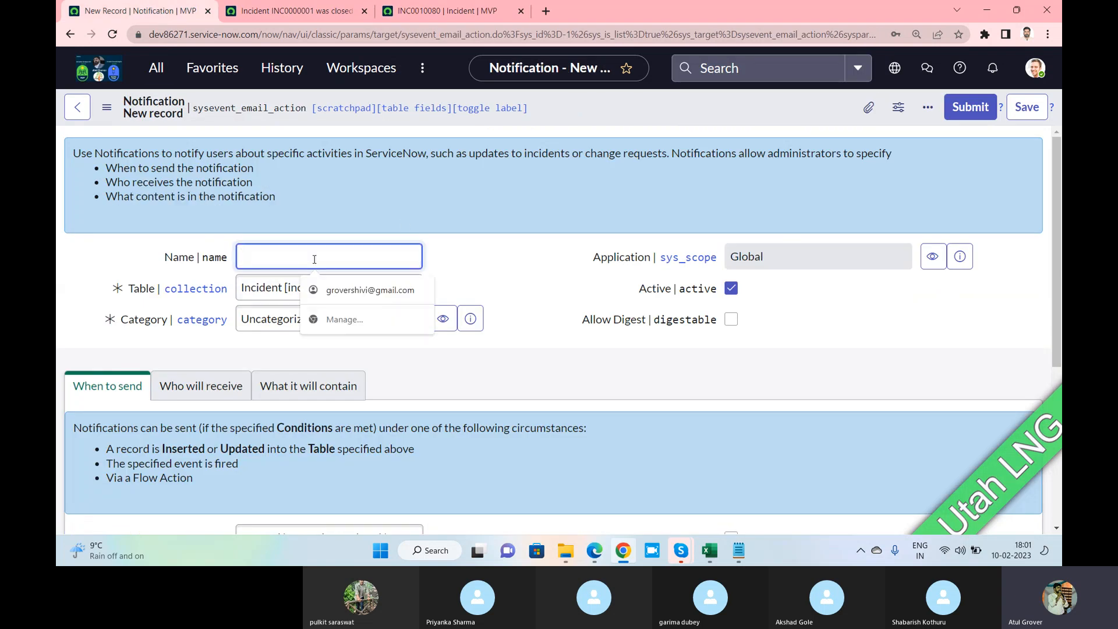
pyautogui.write('Incidenr')
pyautogui.press('BackSpace')
pyautogui.press('BackSpace')
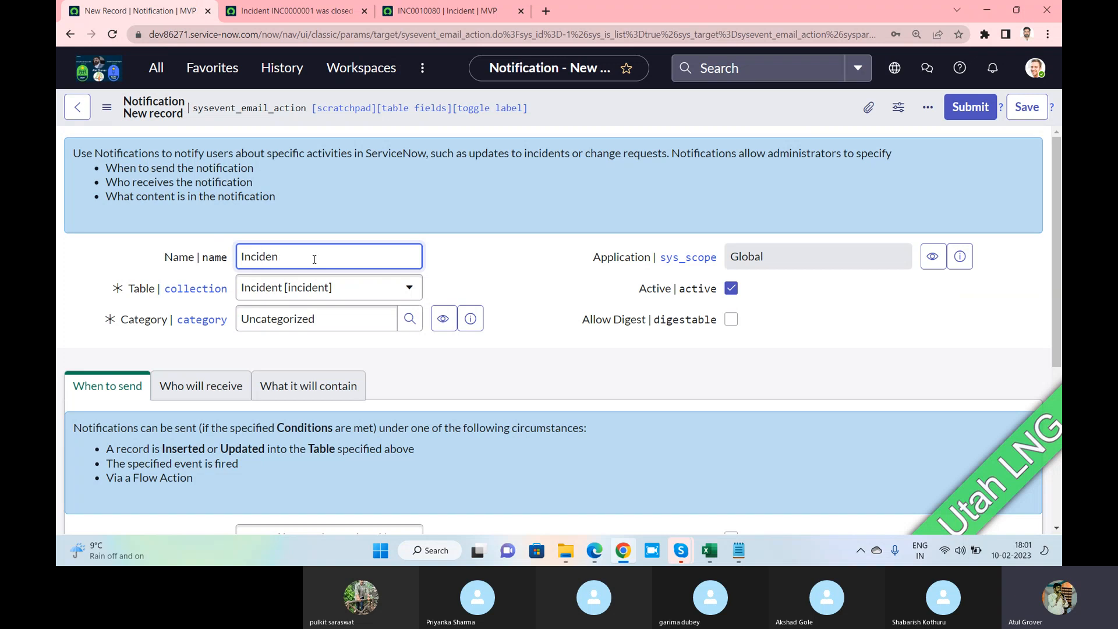
pyautogui.write('t Creatied LNG')
# Set the notification's table to Change Request [change_request]
pyautogui.click(365, 291)
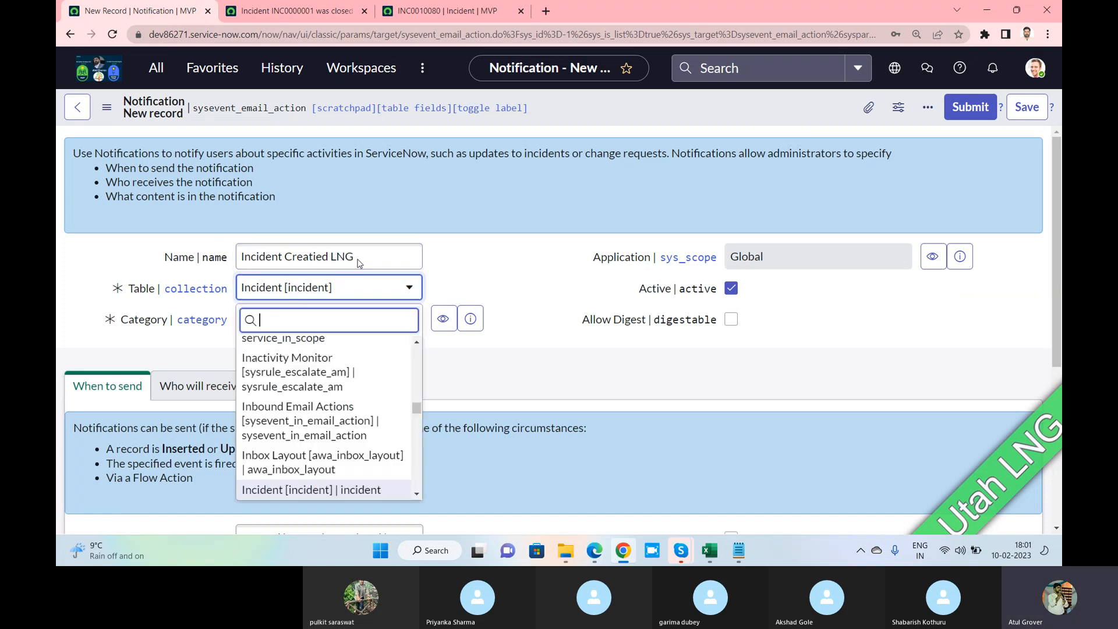
pyautogui.write('change')
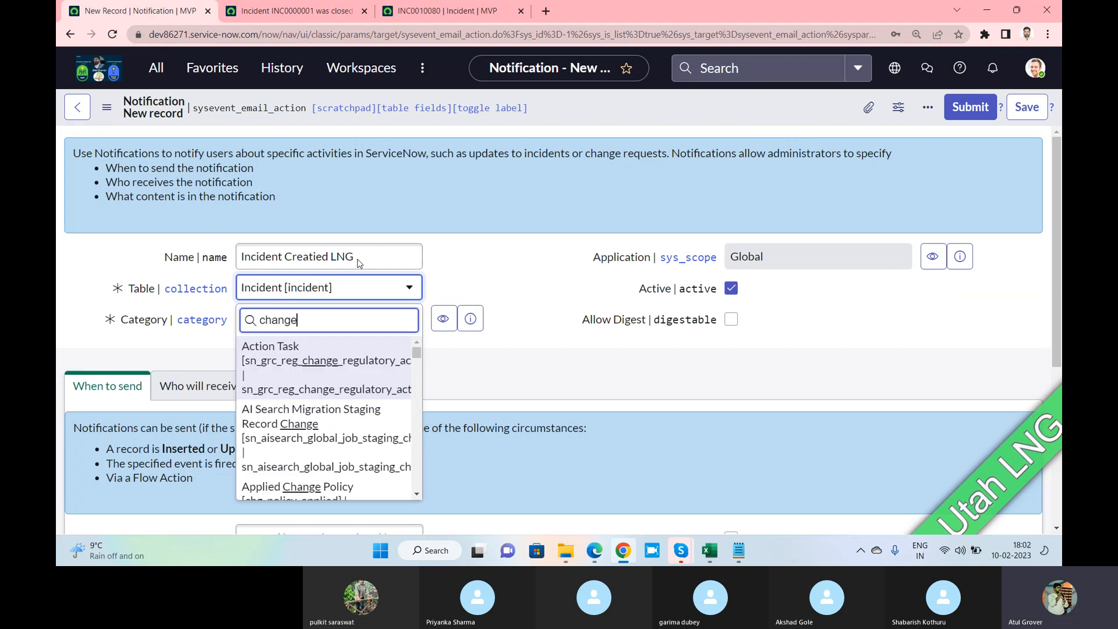
pyautogui.write('_request')
pyautogui.press('BackSpace')
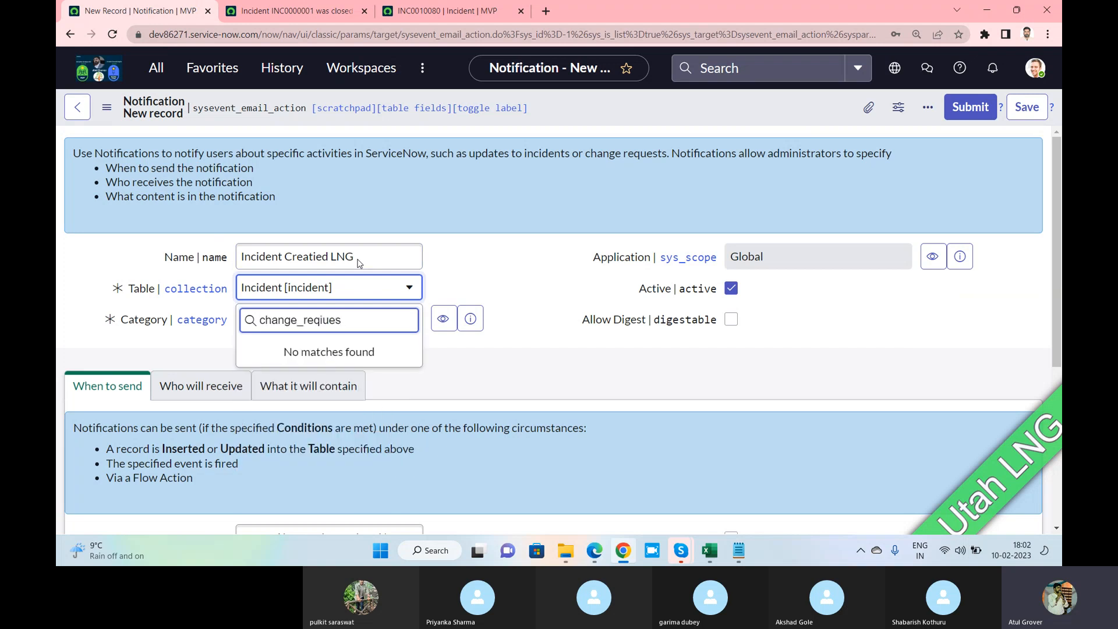
pyautogui.press('BackSpace')
pyautogui.press('BackSpace')
pyautogui.press('BackSpace')
pyautogui.write('i')
pyautogui.press('BackSpace')
pyautogui.write('uest')
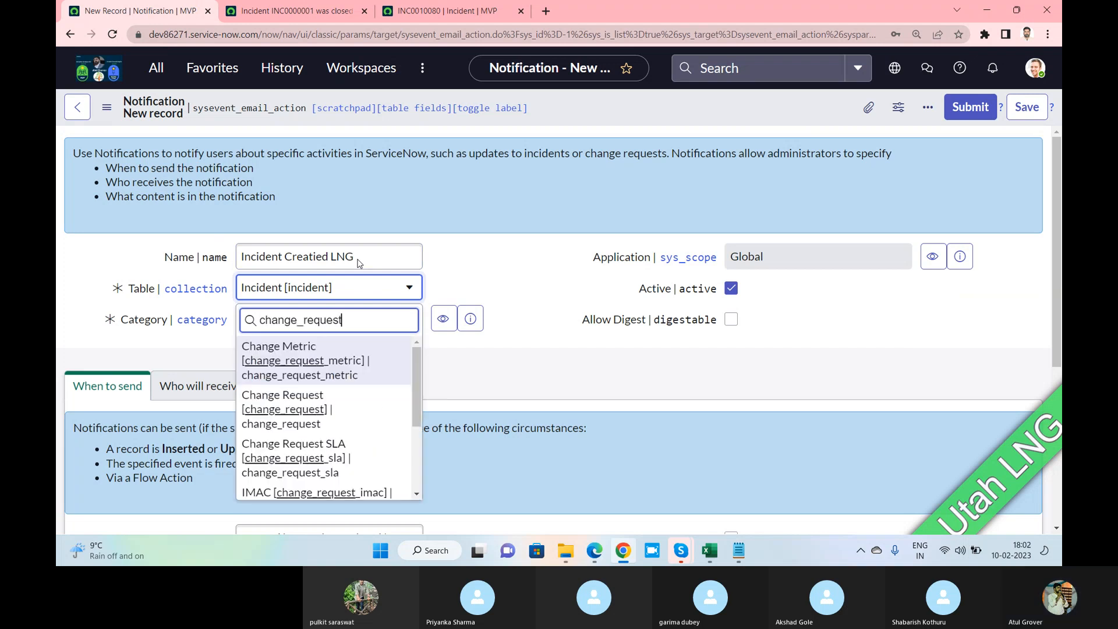
pyautogui.click(296, 408)
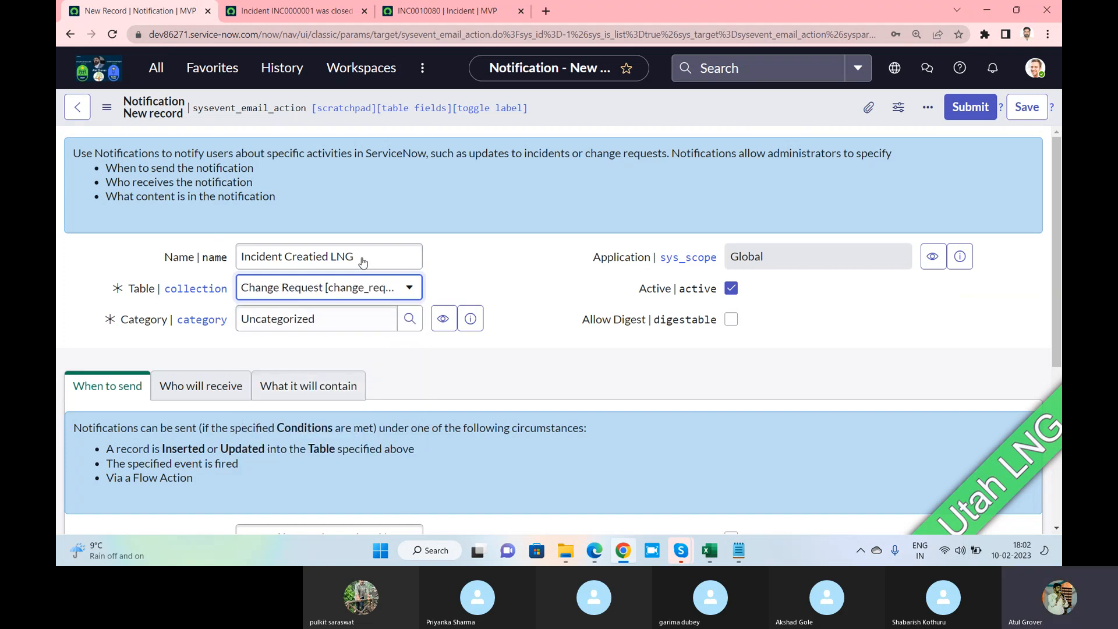
# Rename the notification to 'LNG Change'
pyautogui.moveTo(362, 262); pyautogui.dragTo(222, 252)
pyautogui.write('LNG C')
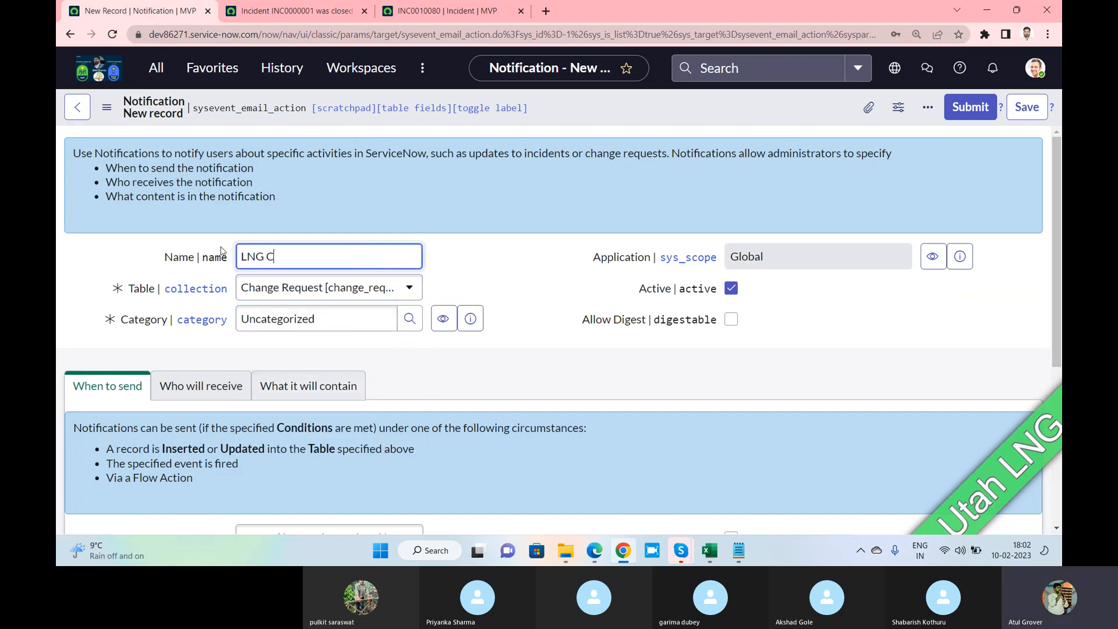
pyautogui.write('hange')
pyautogui.moveTo(147, 319)
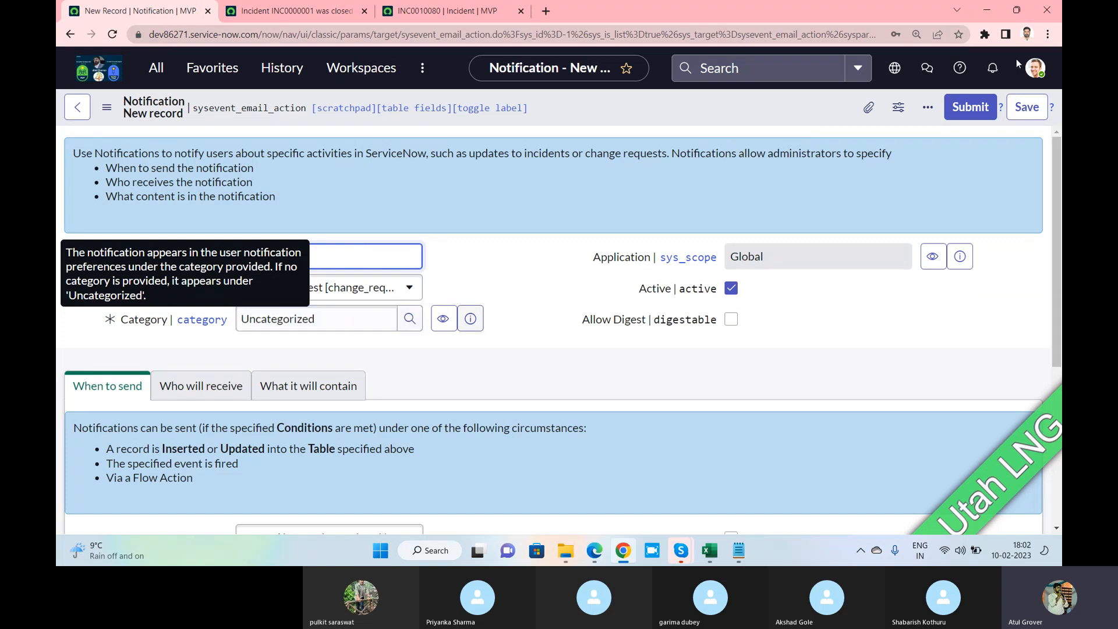
# Open Notification preferences and review the Allow Notifications setting and Custom Notifications count
pyautogui.click(1035, 68)
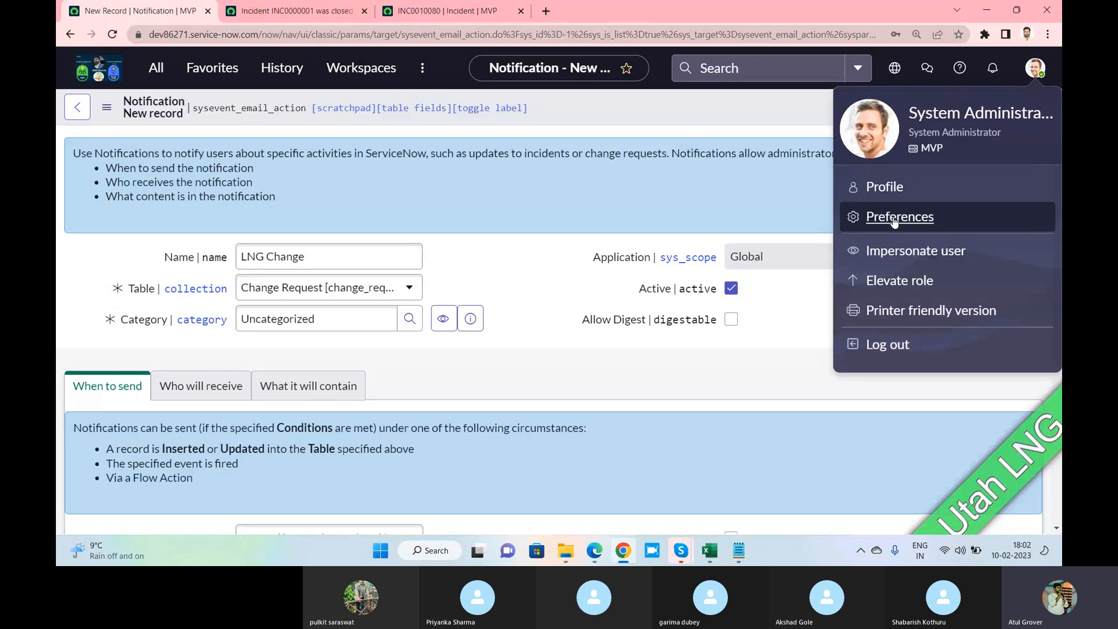
pyautogui.click(897, 217)
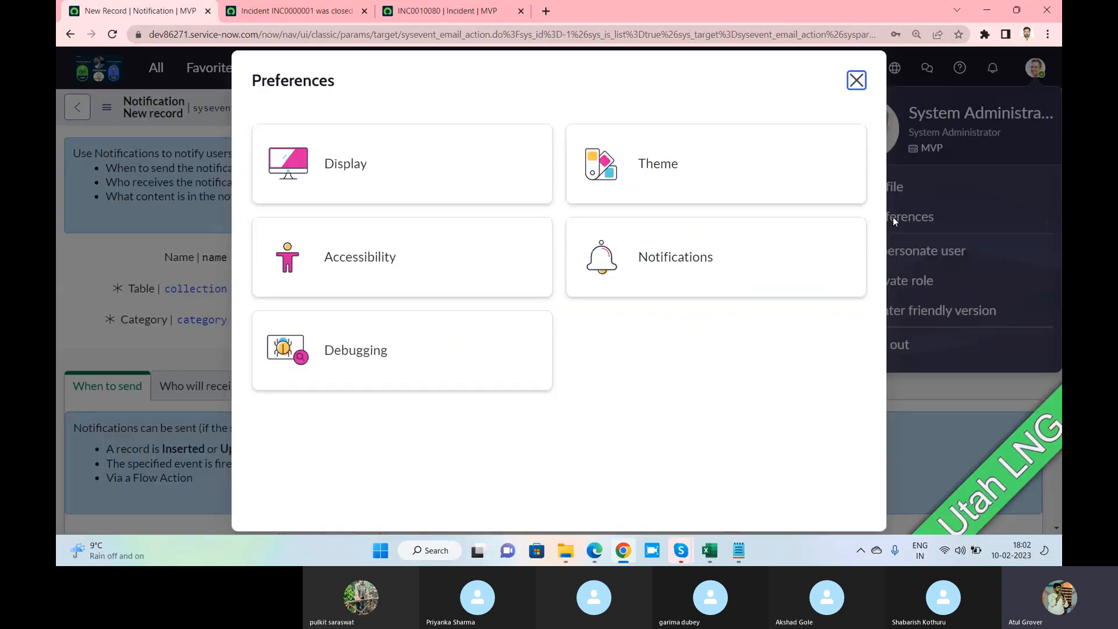
pyautogui.click(674, 263)
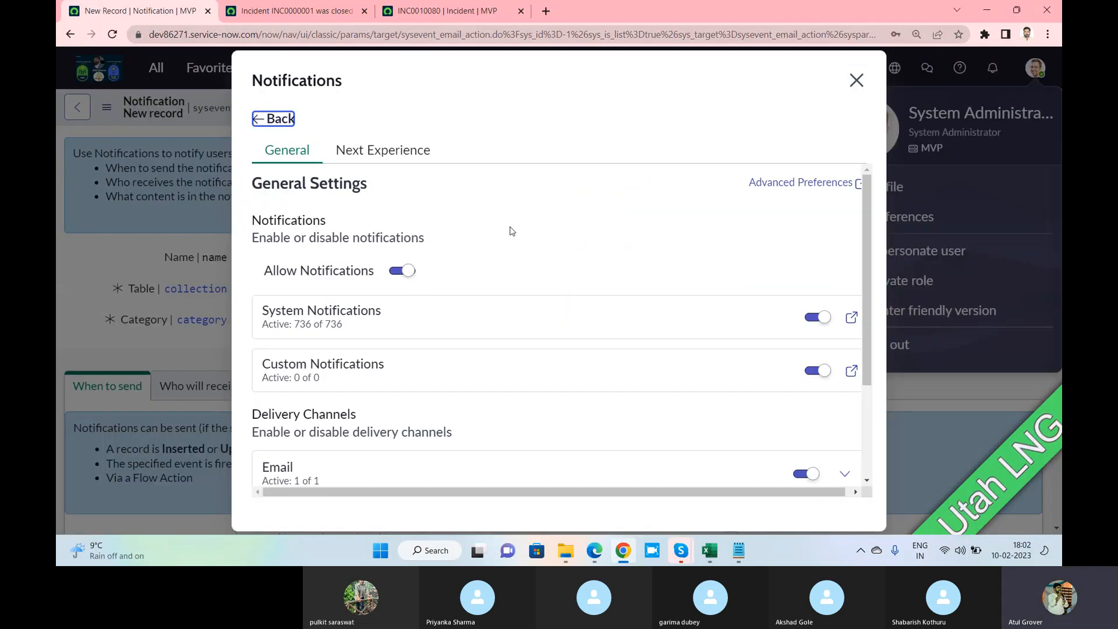
pyautogui.scroll(-3, 513, 231)
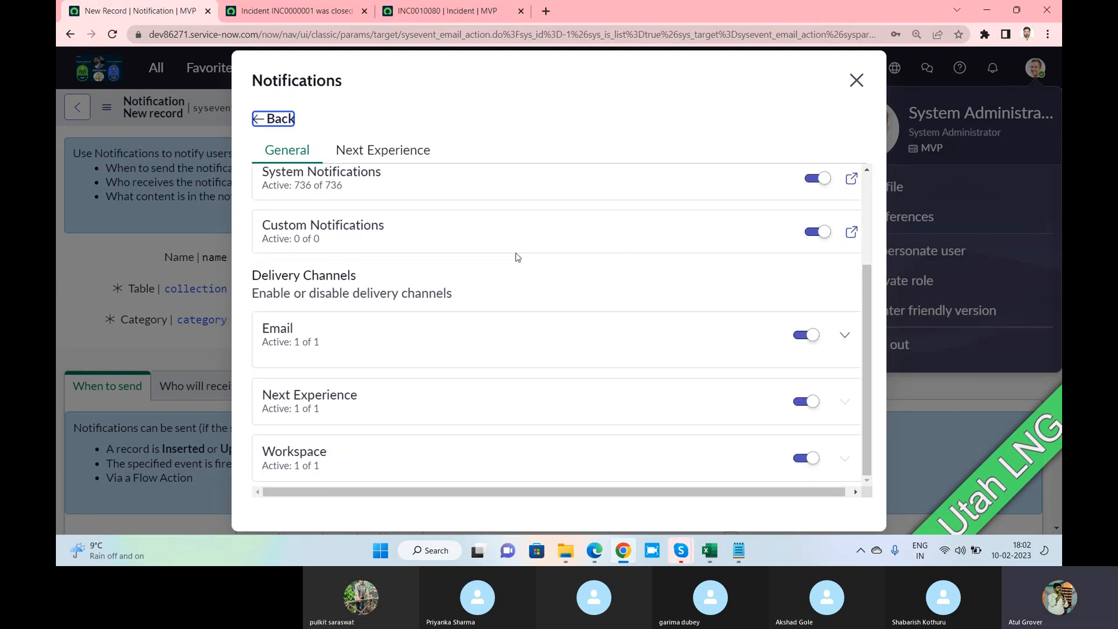
pyautogui.scroll(2, 517, 257)
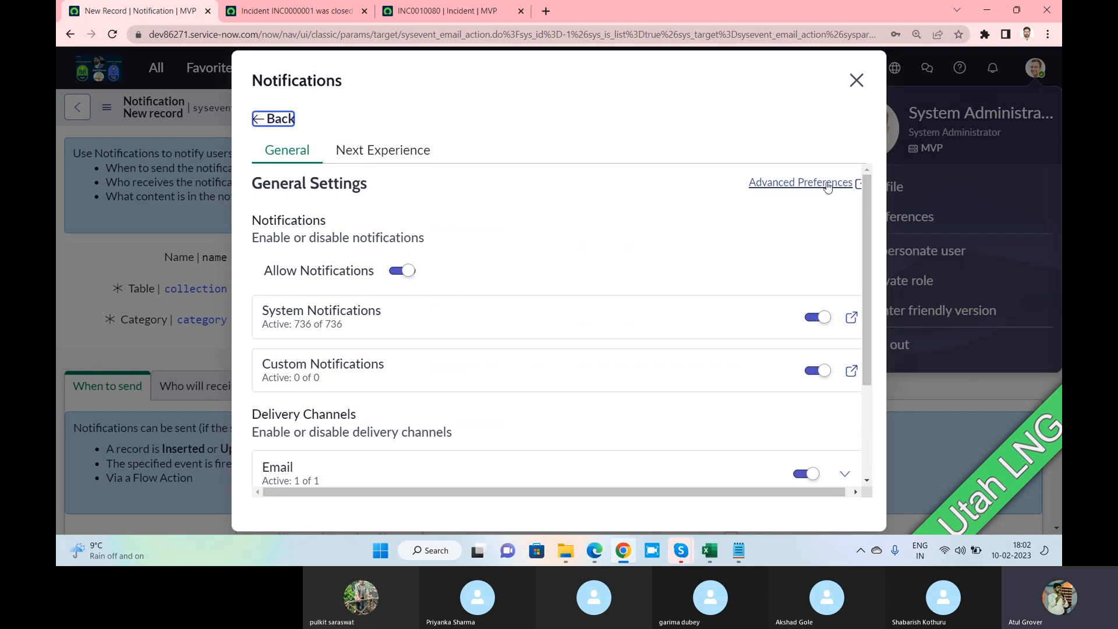
pyautogui.moveTo(281, 237); pyautogui.dragTo(474, 270)
pyautogui.scroll(-1, 500, 253)
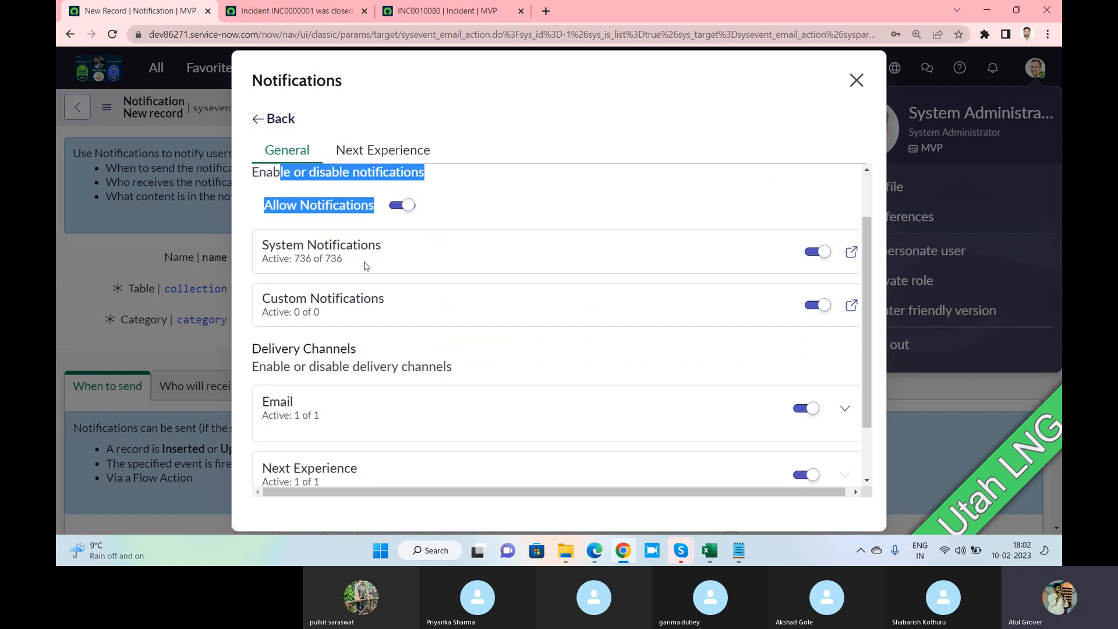
pyautogui.scroll(-1, 473, 303)
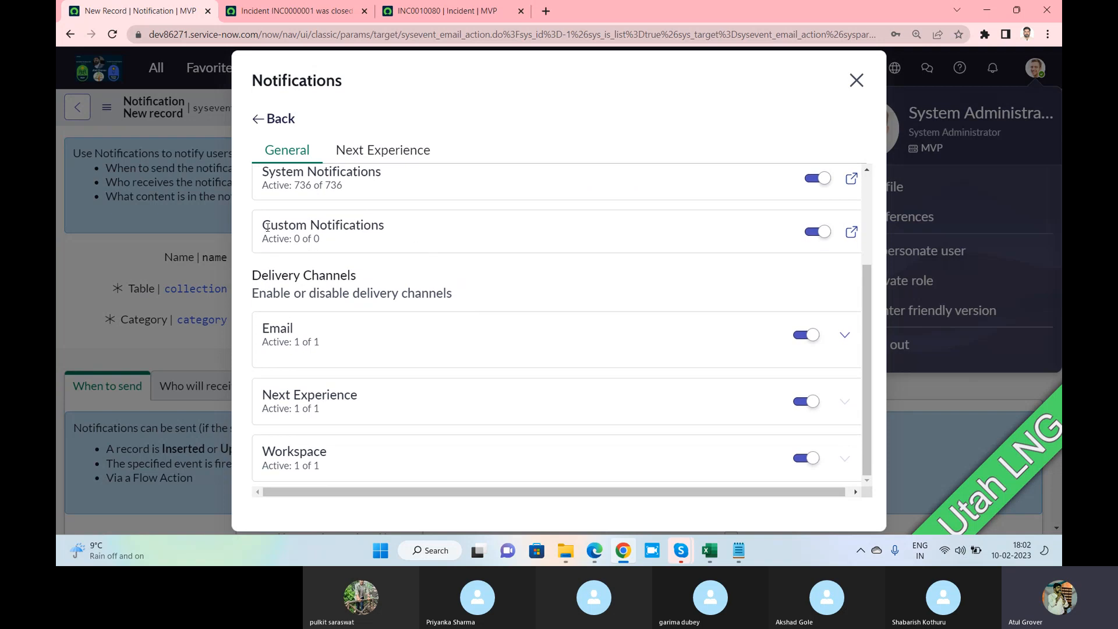
pyautogui.moveTo(267, 227); pyautogui.dragTo(455, 244)
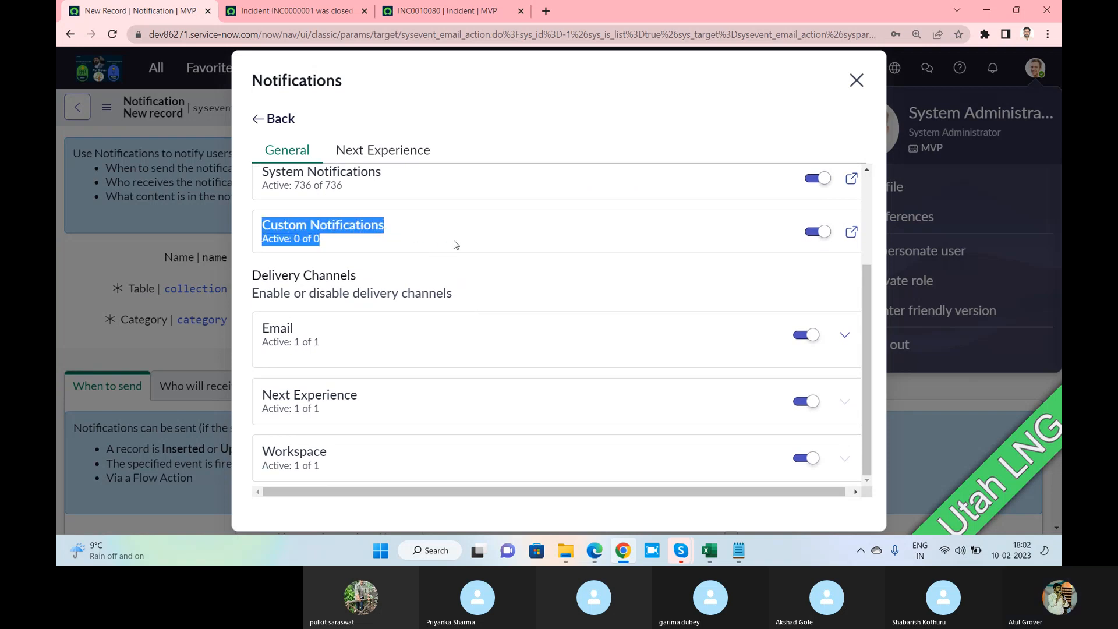
pyautogui.scroll(2, 456, 245)
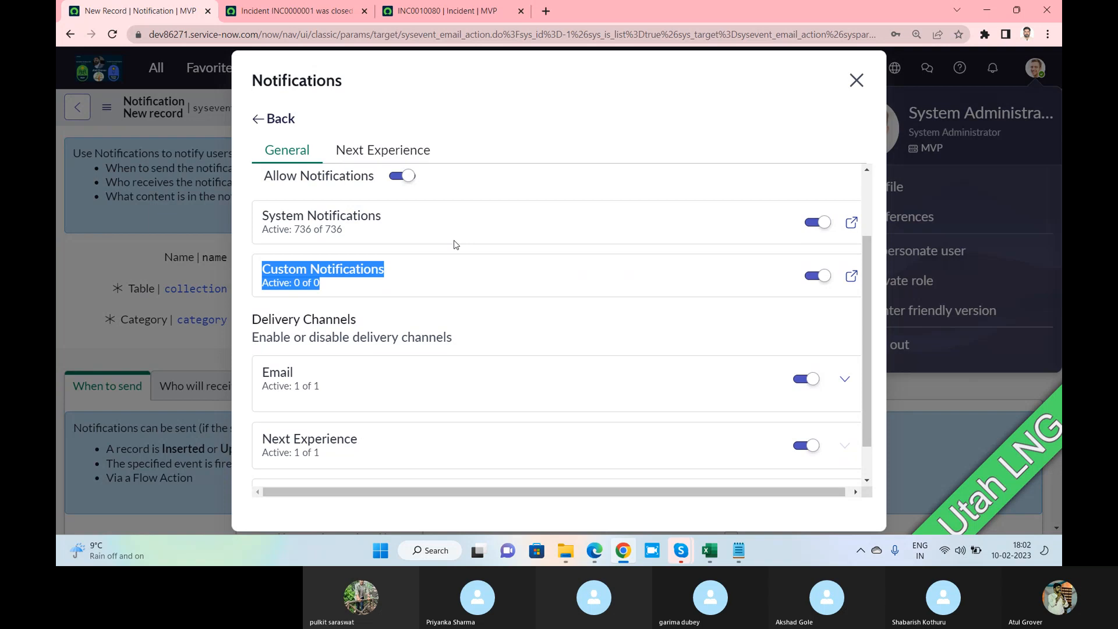
# Toggle Show badge count off and back on in Next Experience settings, returning to General
pyautogui.click(371, 152)
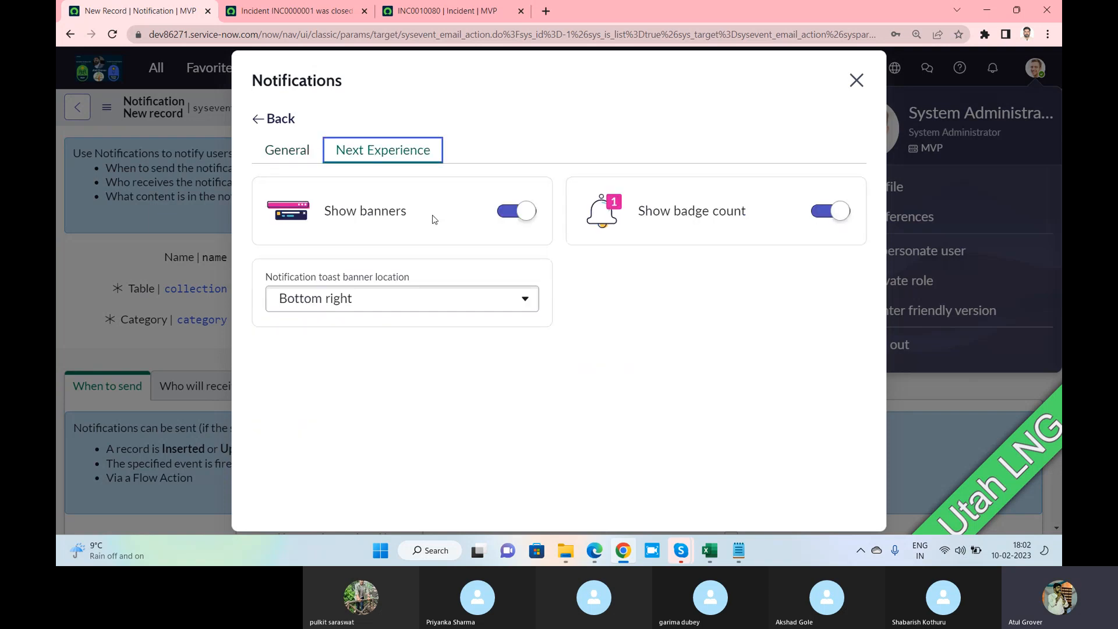
pyautogui.click(817, 217)
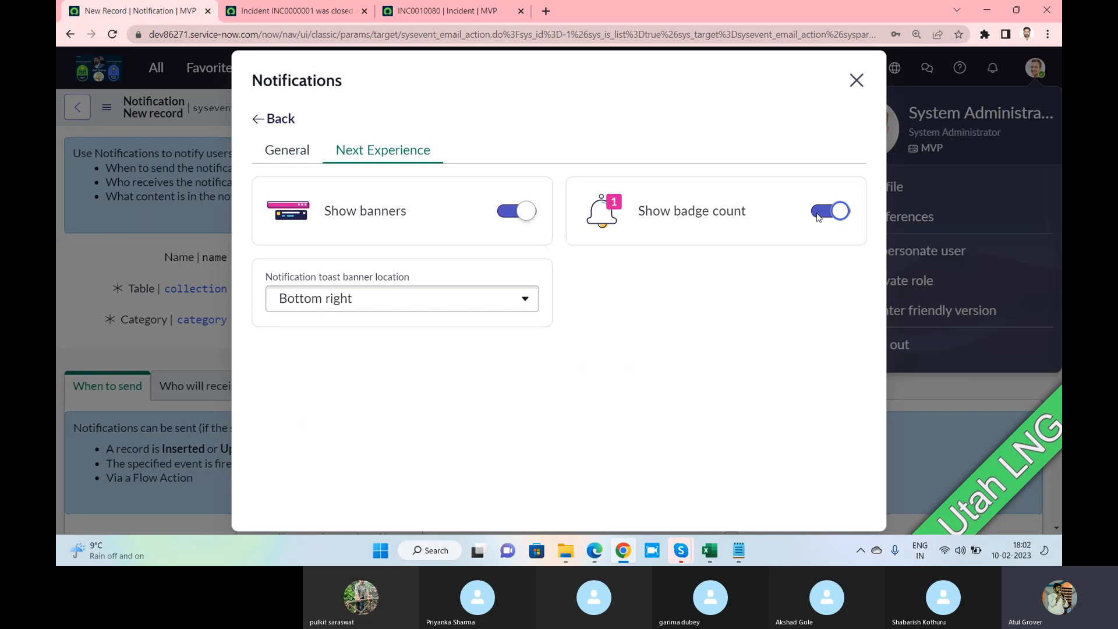
pyautogui.click(818, 217)
pyautogui.click(818, 217)
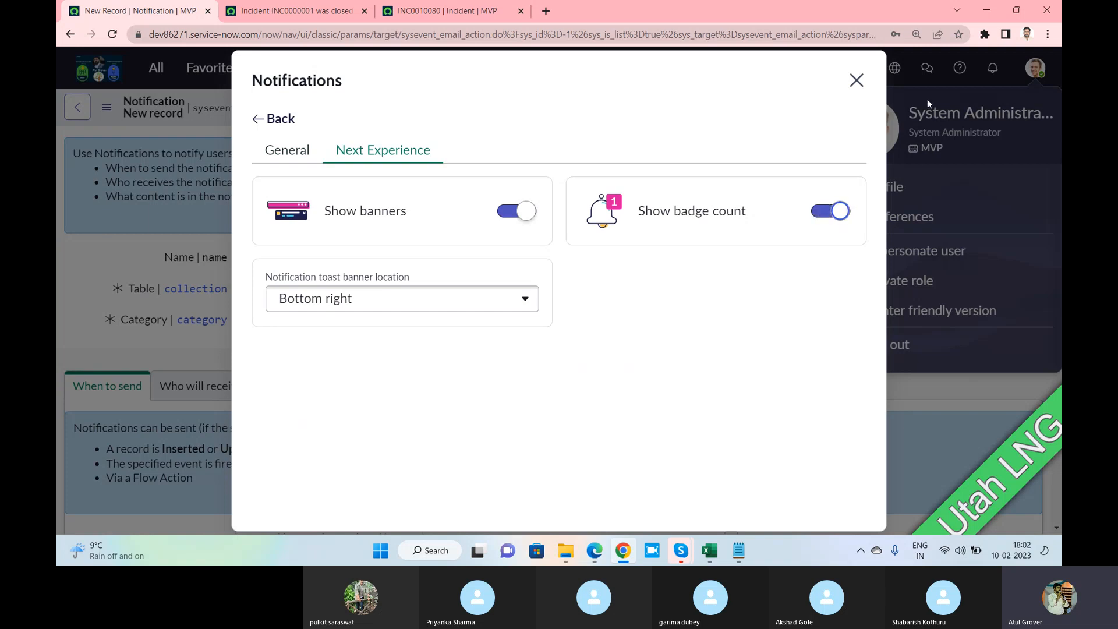
pyautogui.click(287, 149)
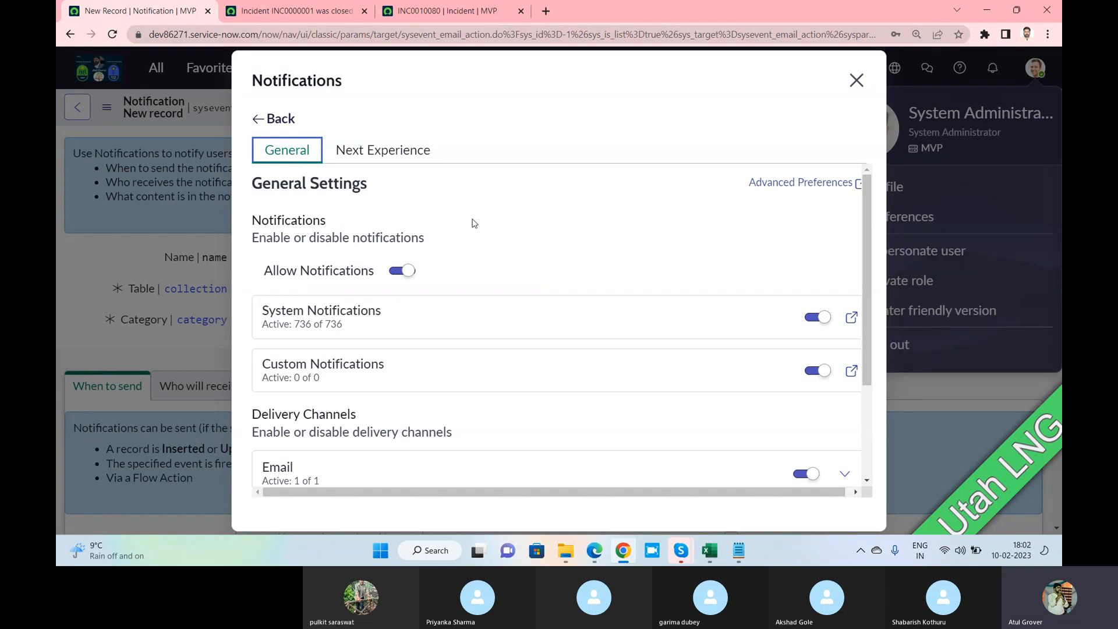
pyautogui.hotkey('alt', 'Tab')
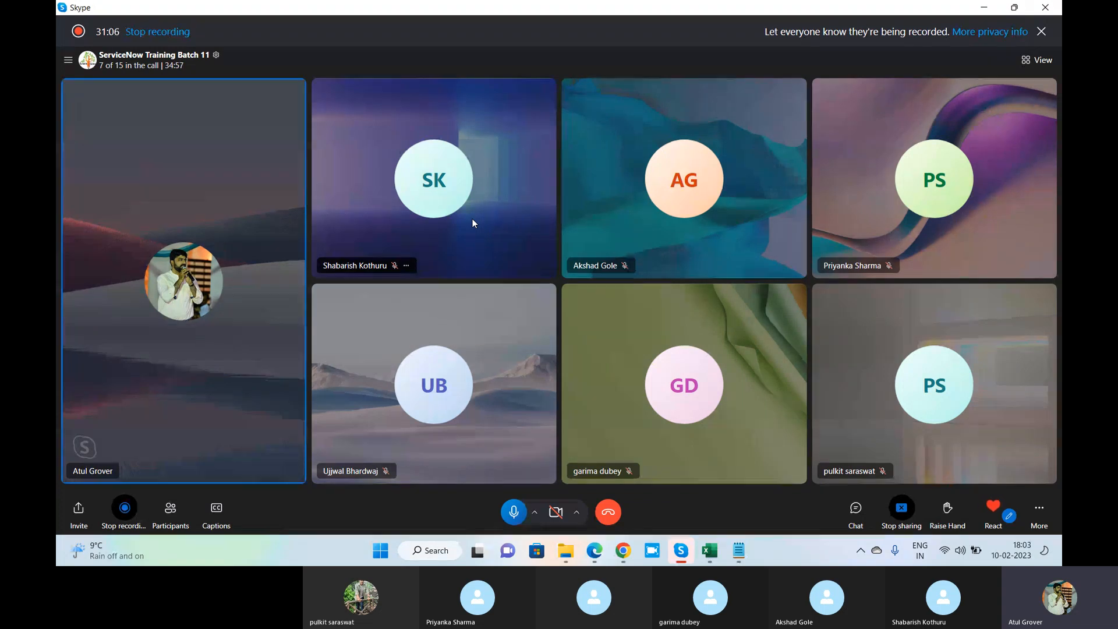
pyautogui.hotkey('alt', 'Tab')
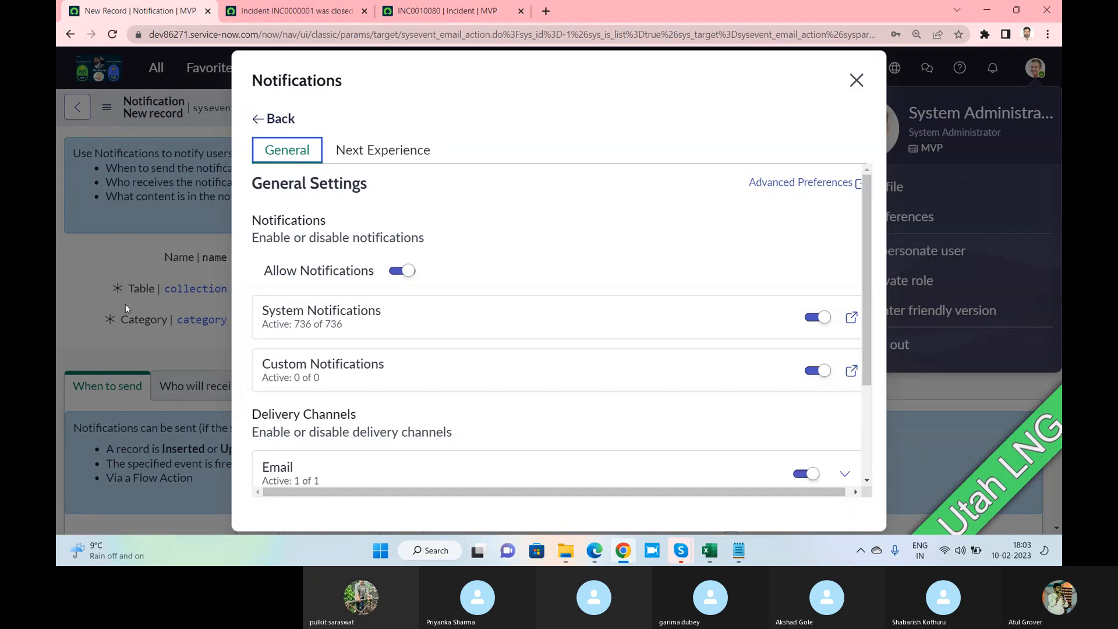
# Close the notification preferences and try entering ** in the Category field
pyautogui.click(856, 80)
pyautogui.doubleClick(287, 321)
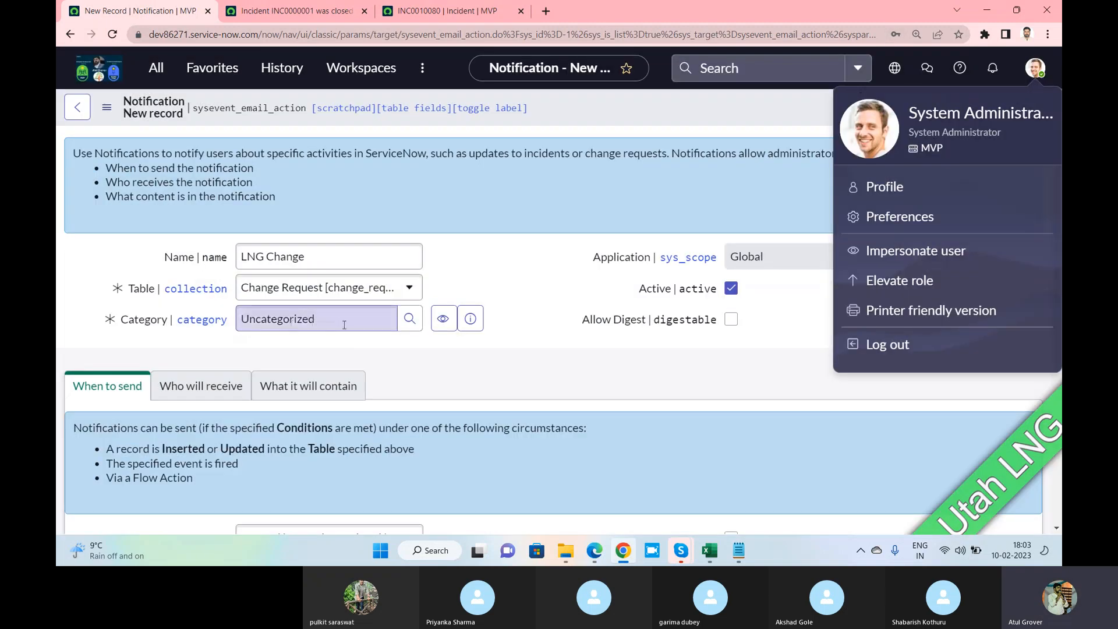
pyautogui.write('**')
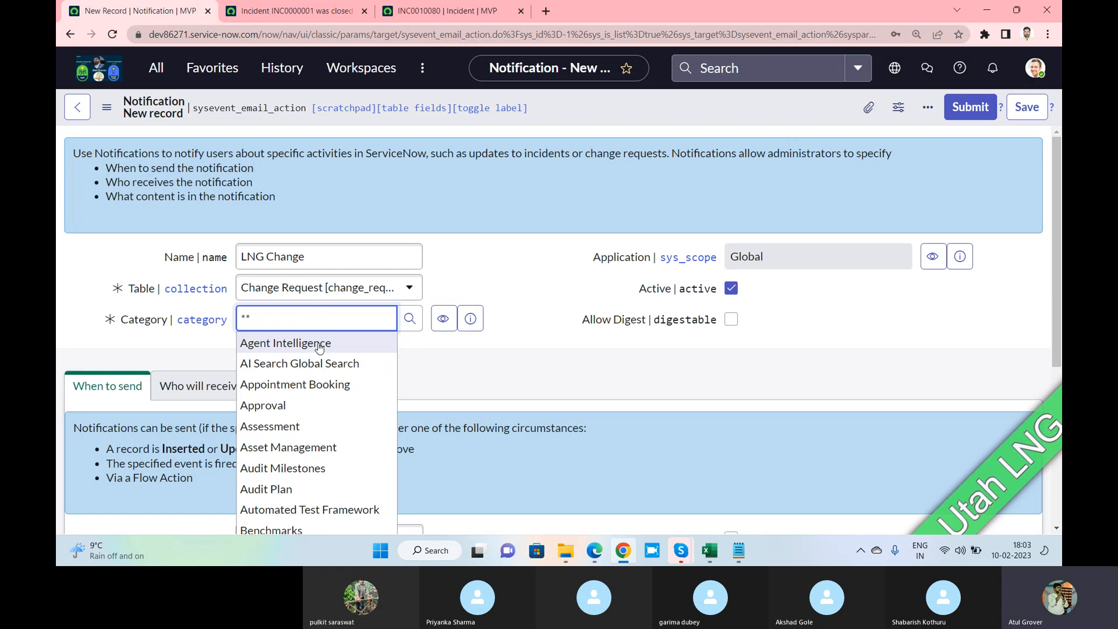
pyautogui.hotkey('alt', 'Tab')
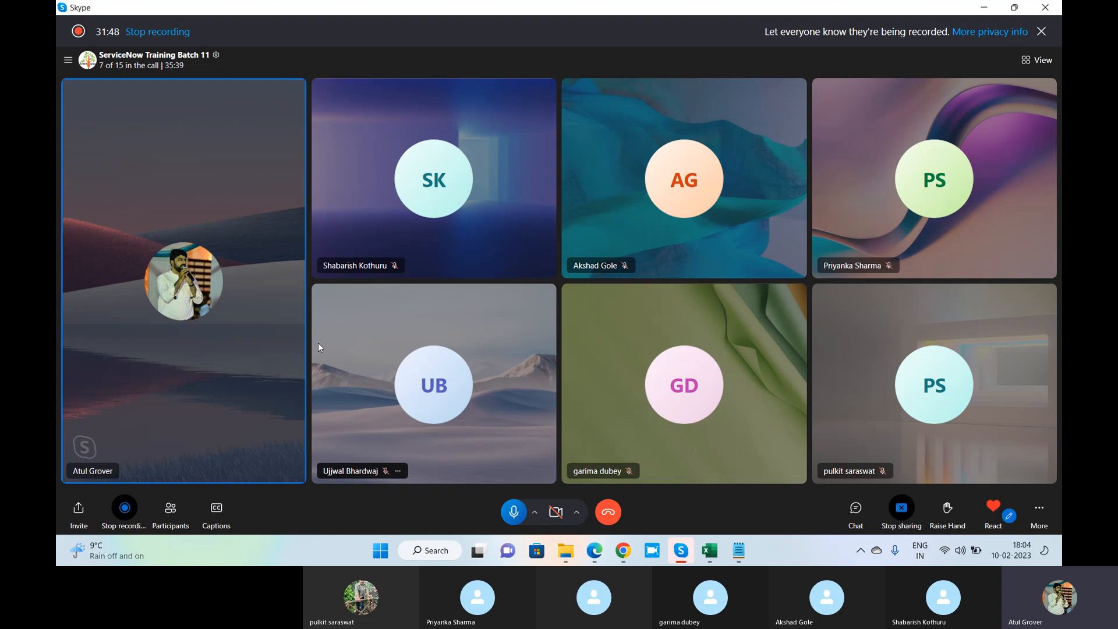
pyautogui.hotkey('alt', 'Tab')
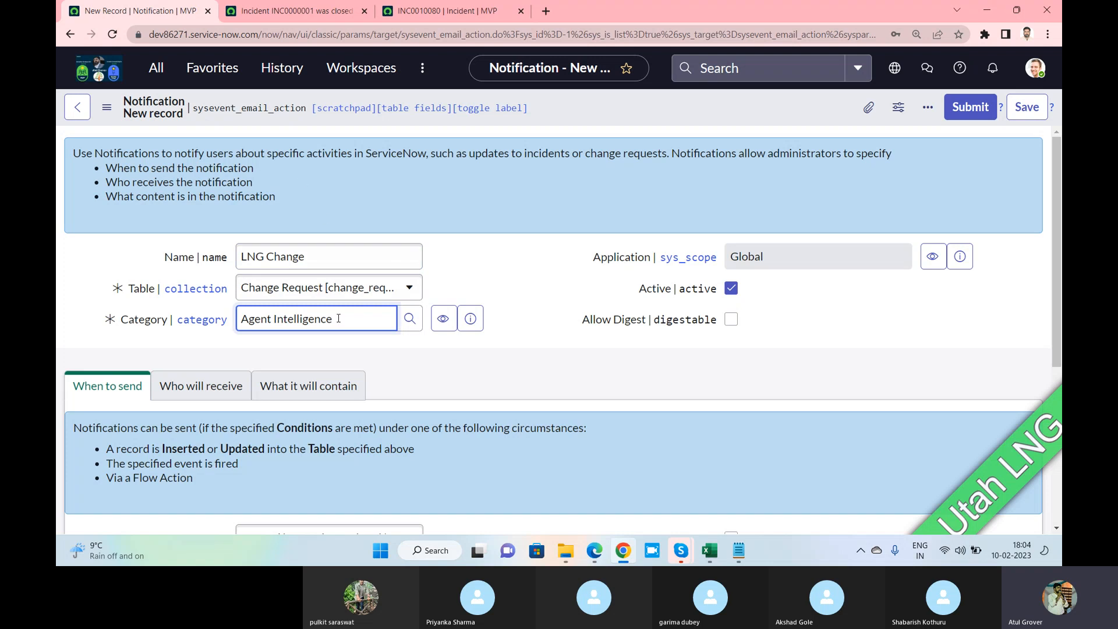
# Replace the Agent Intelligence category with Incident Communication Plan
pyautogui.moveTo(340, 318); pyautogui.dragTo(171, 314)
pyautogui.press('BackSpace')
pyautogui.write('ITSM')
pyautogui.hotkey('ctrl', 'a')
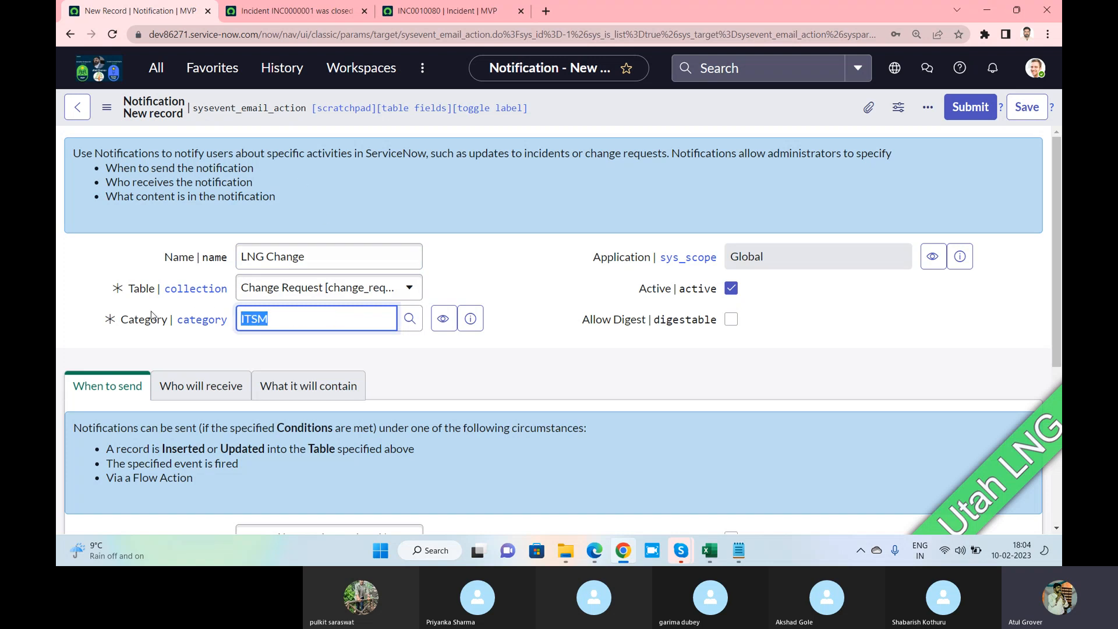
pyautogui.write('App')
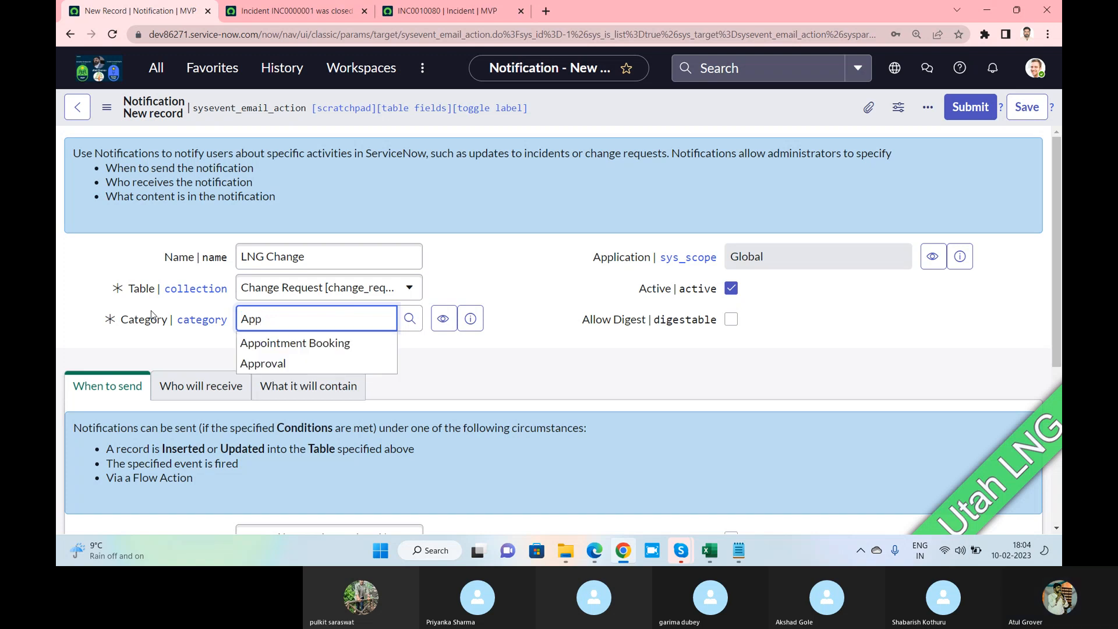
pyautogui.press('BackSpace')
pyautogui.press('BackSpace')
pyautogui.press('BackSpace')
pyautogui.write('In')
pyautogui.press('BackSpace')
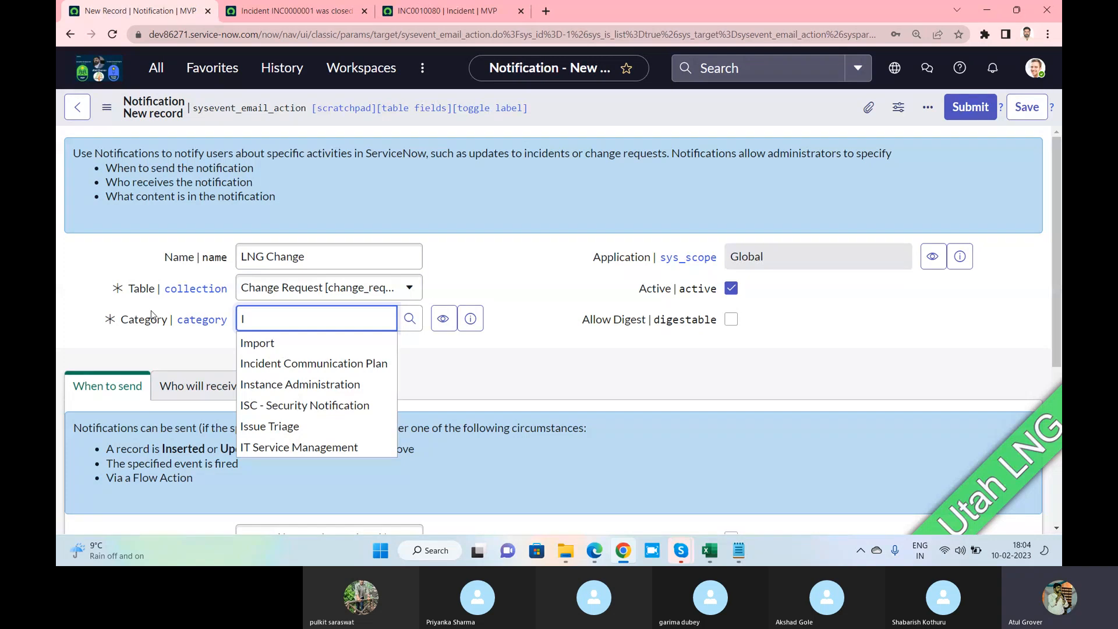
pyautogui.click(289, 362)
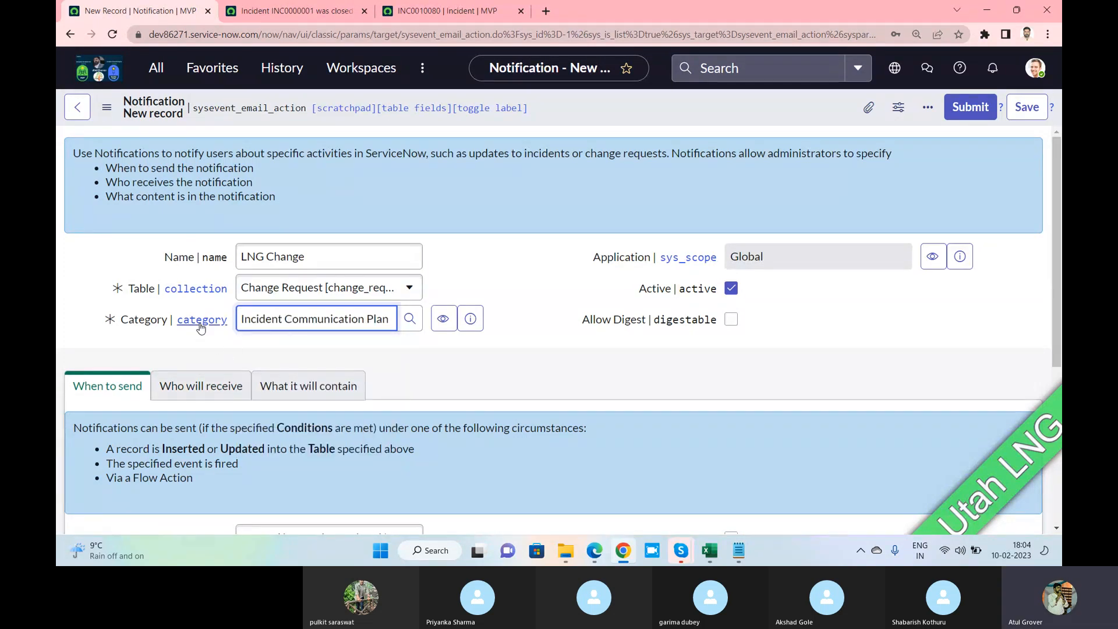
# Open Advanced Preferences from the avatar menu's Notifications preferences in a new tab
pyautogui.click(1034, 67)
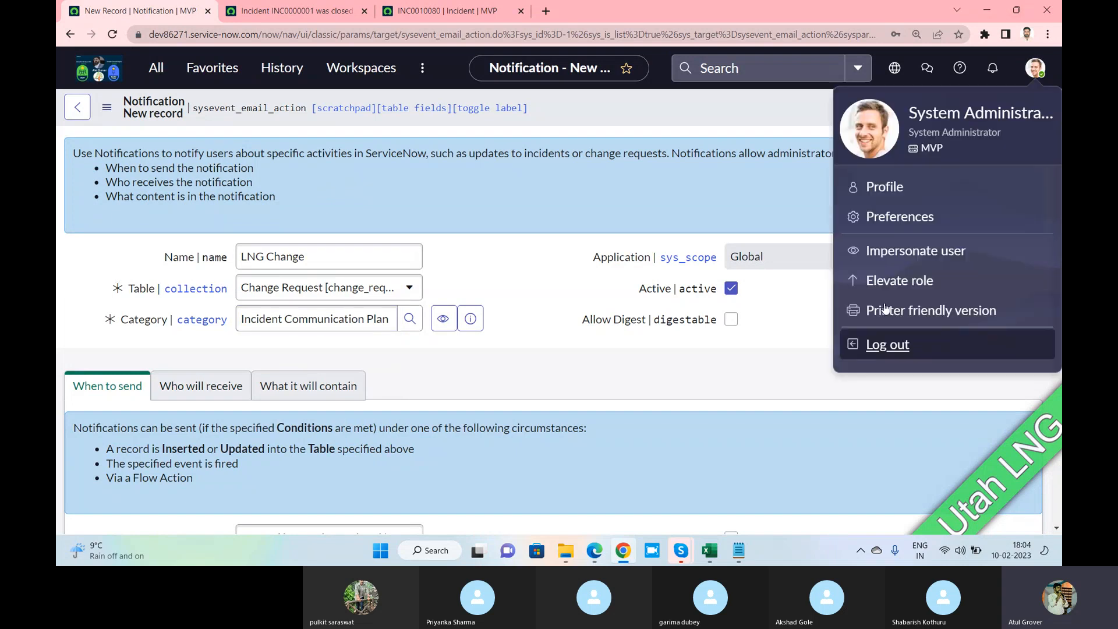
pyautogui.click(907, 219)
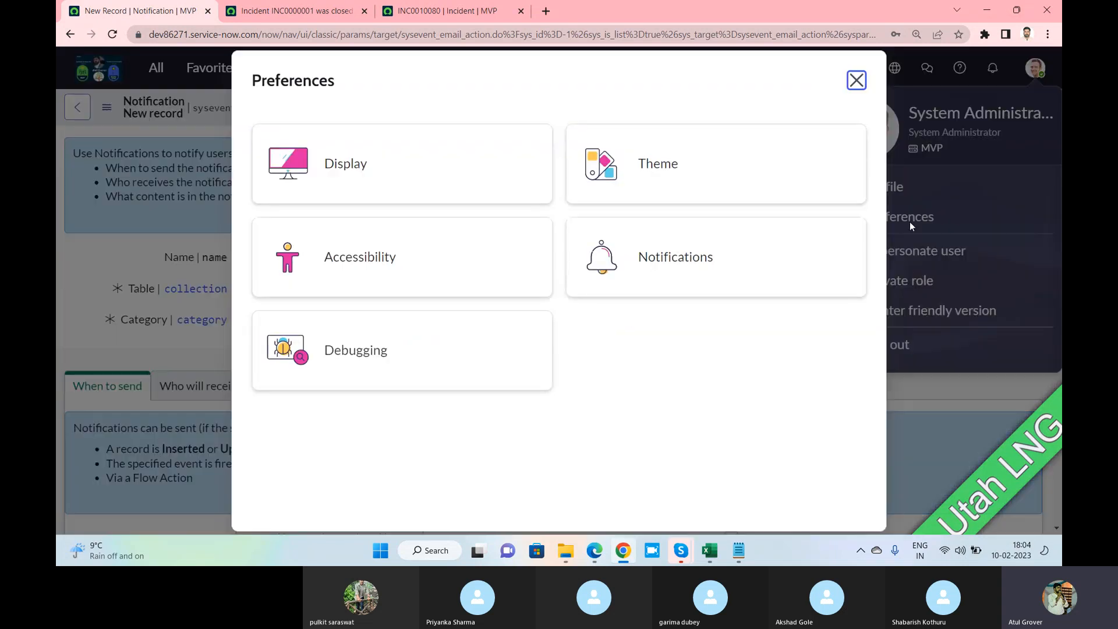
pyautogui.click(655, 256)
pyautogui.scroll(-3, 477, 285)
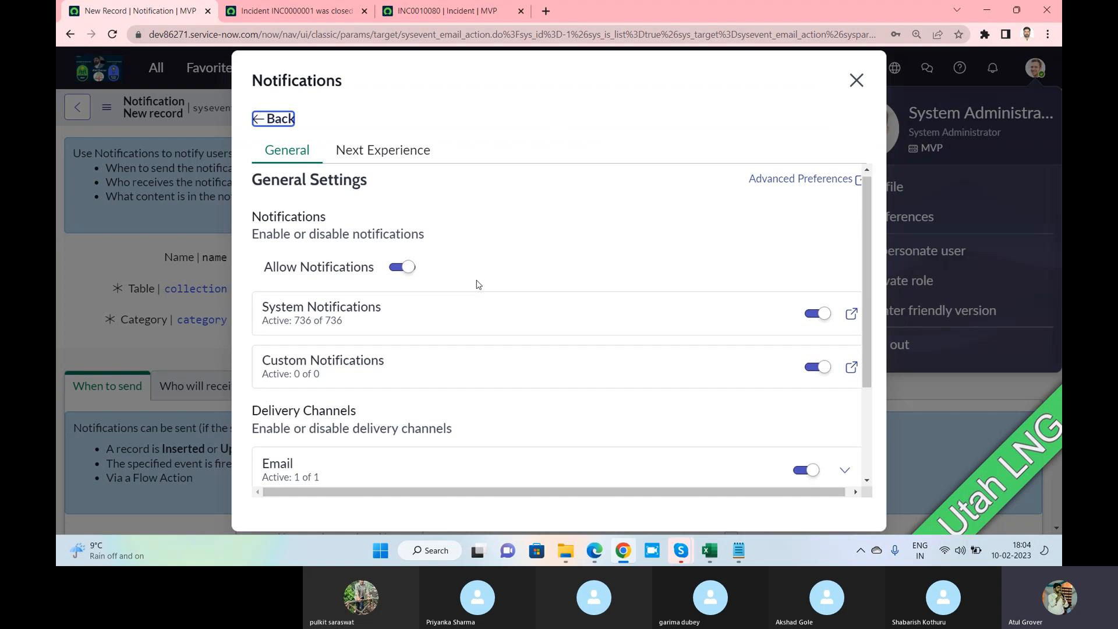
pyautogui.scroll(3, 478, 284)
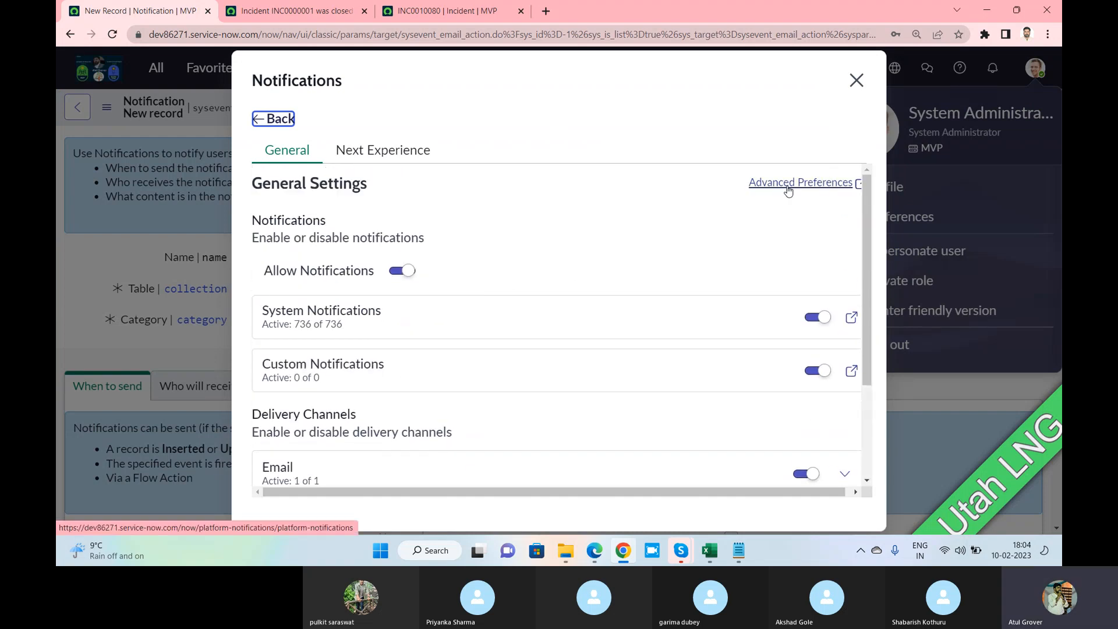
pyautogui.click(763, 182)
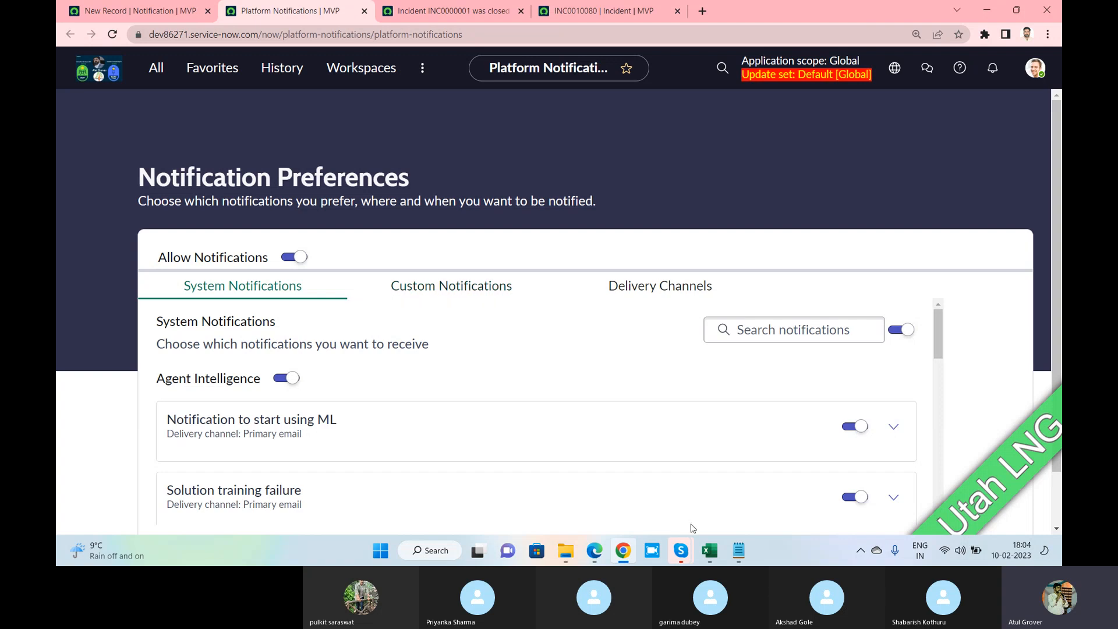
# In the other instance in Edge, open Notifications preferences on the Core UI tab
pyautogui.click(593, 550)
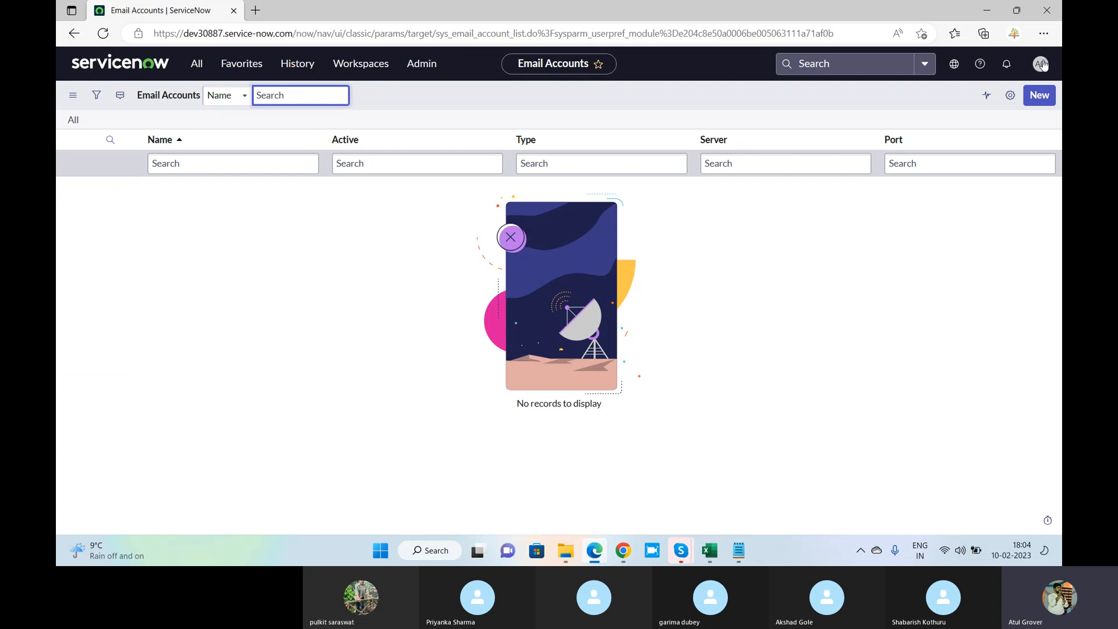
pyautogui.click(1041, 64)
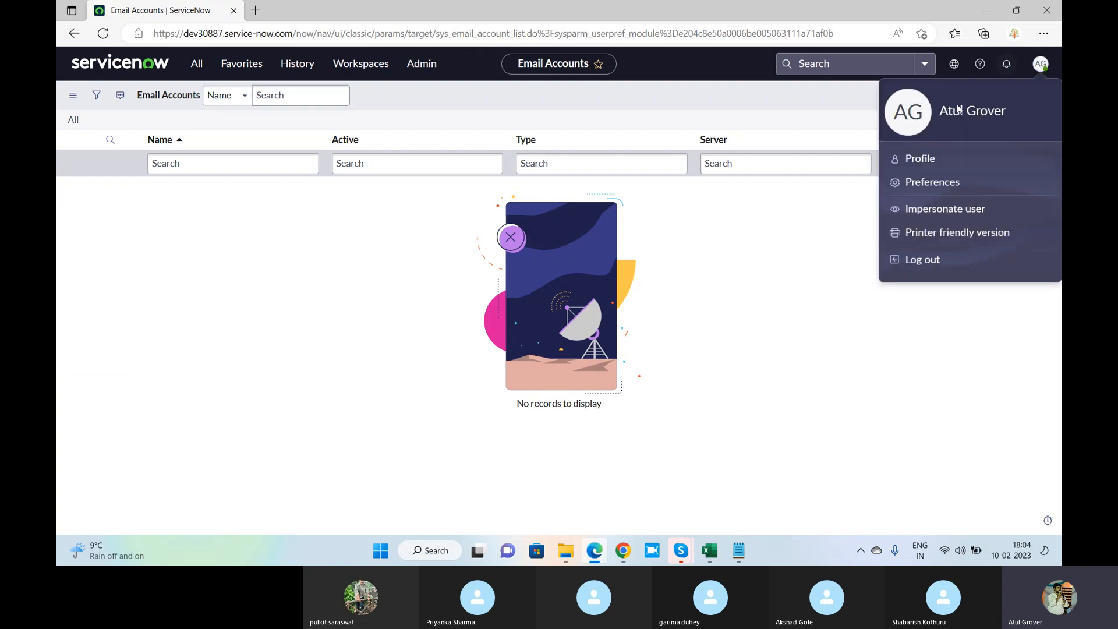
pyautogui.click(932, 183)
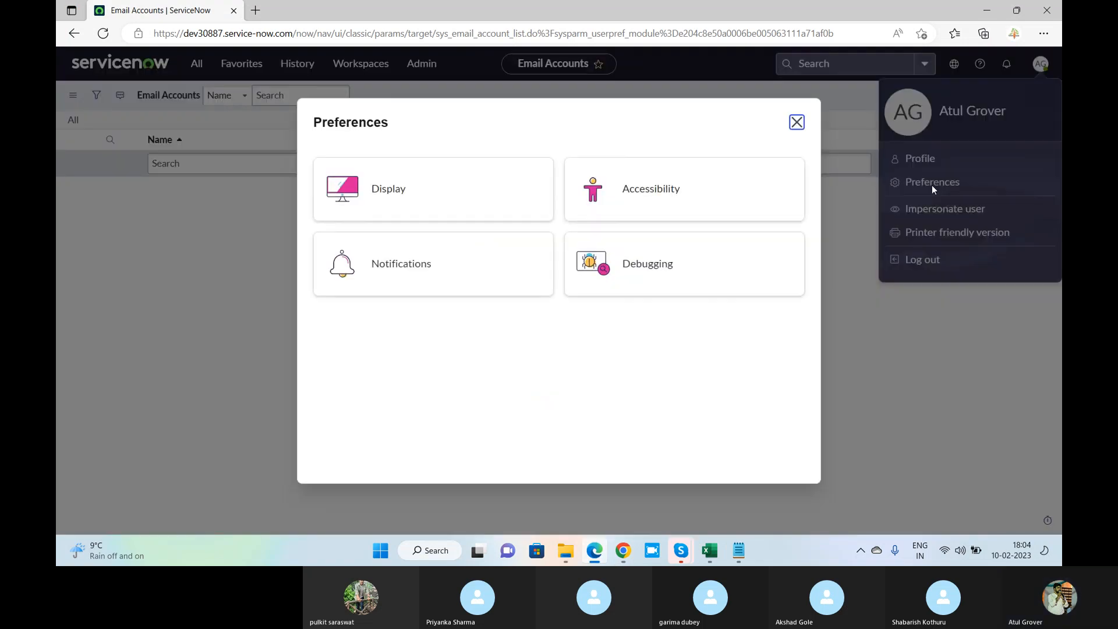
pyautogui.click(398, 263)
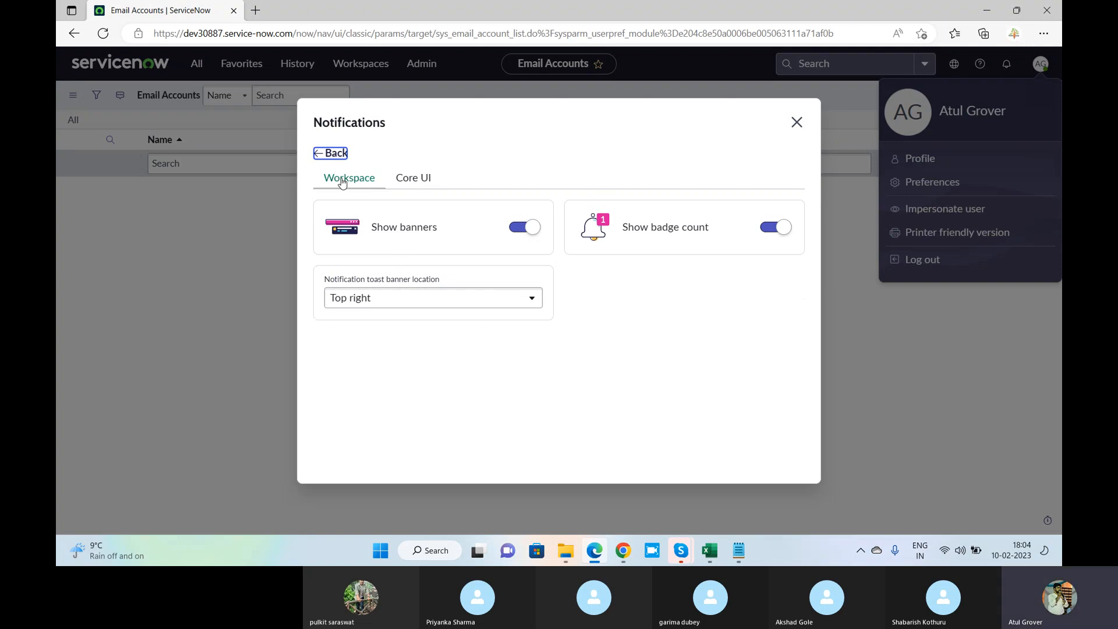
pyautogui.click(424, 177)
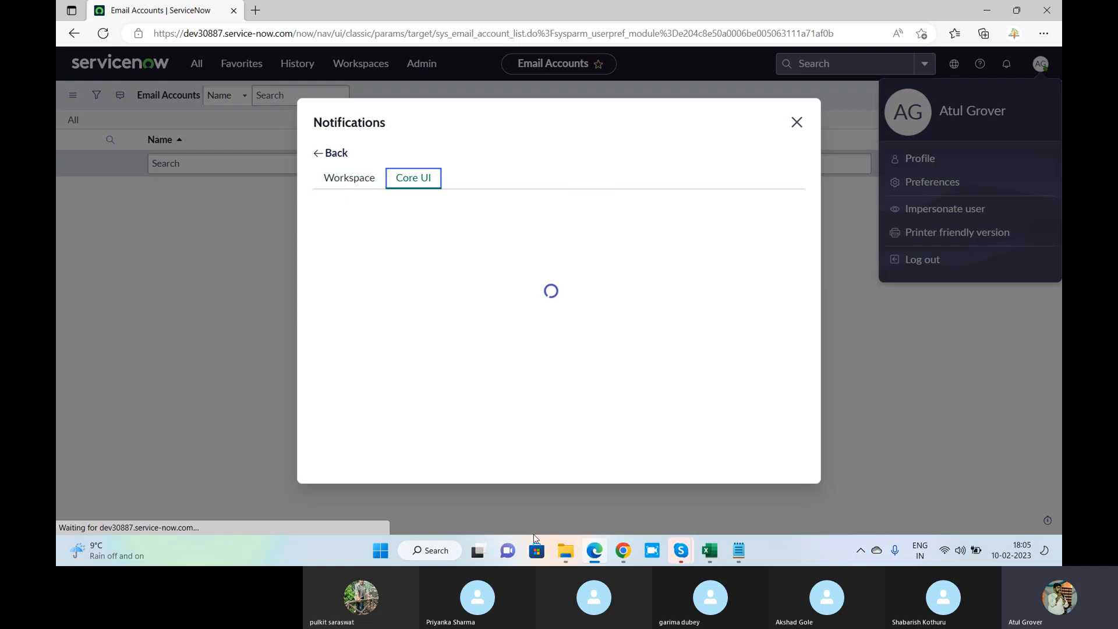
# Bring Platform Notifications forward and view the custom notifications list
pyautogui.moveTo(618, 557)
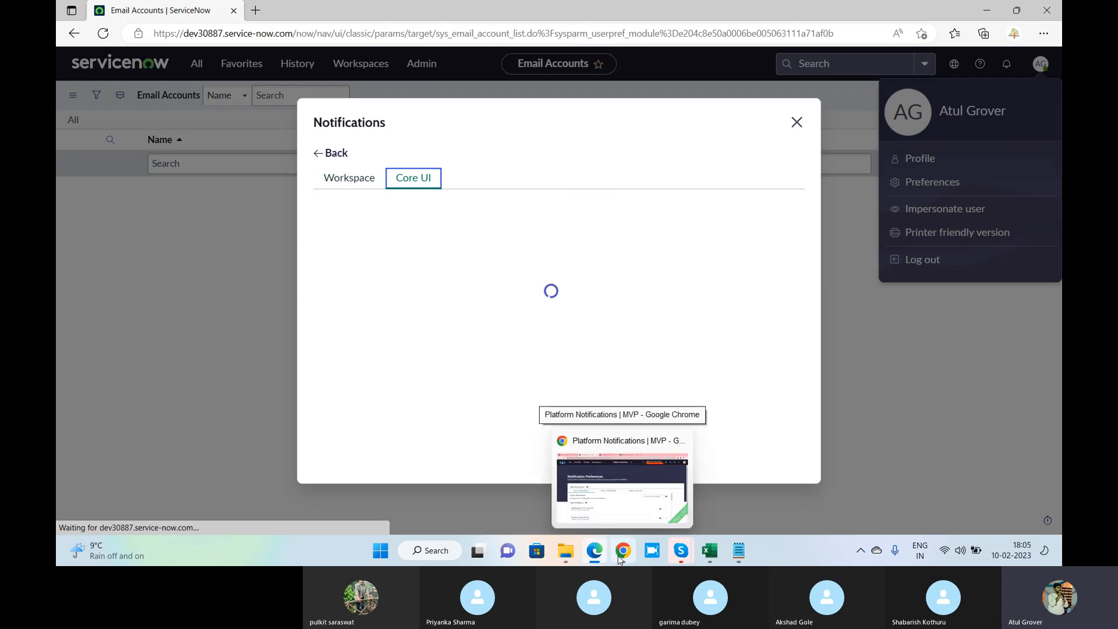
pyautogui.click(618, 558)
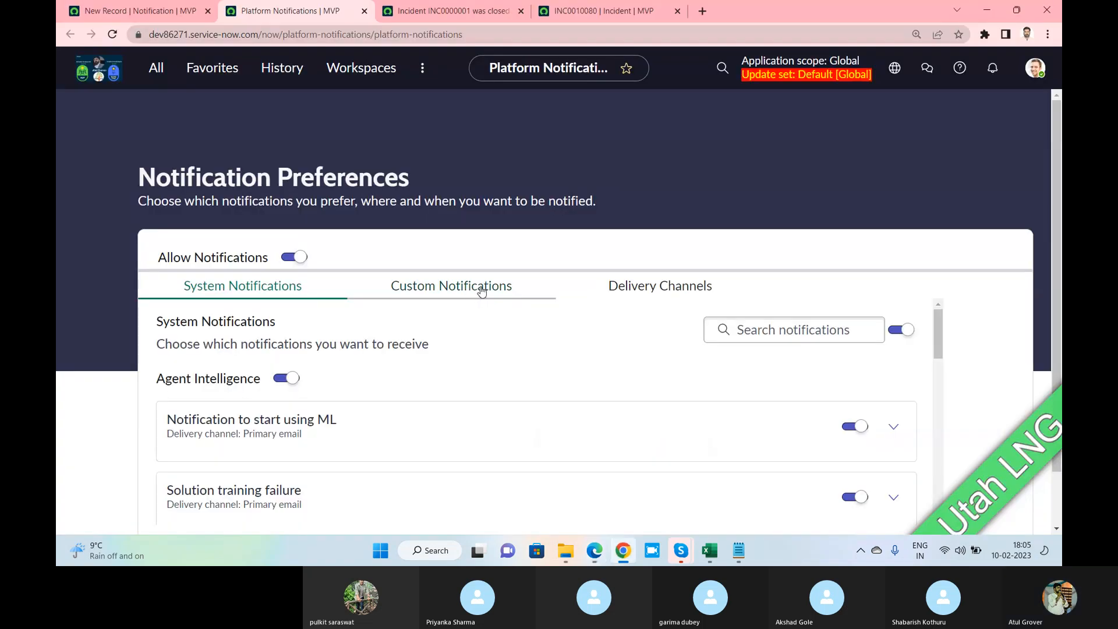
pyautogui.scroll(-1, 481, 291)
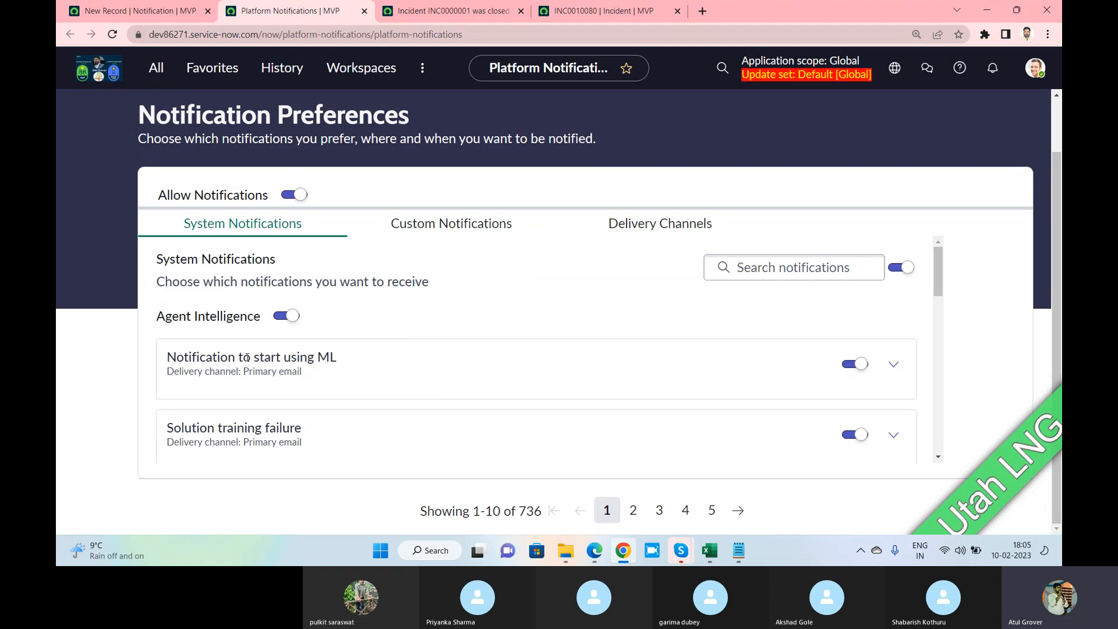
pyautogui.moveTo(245, 358); pyautogui.dragTo(342, 358)
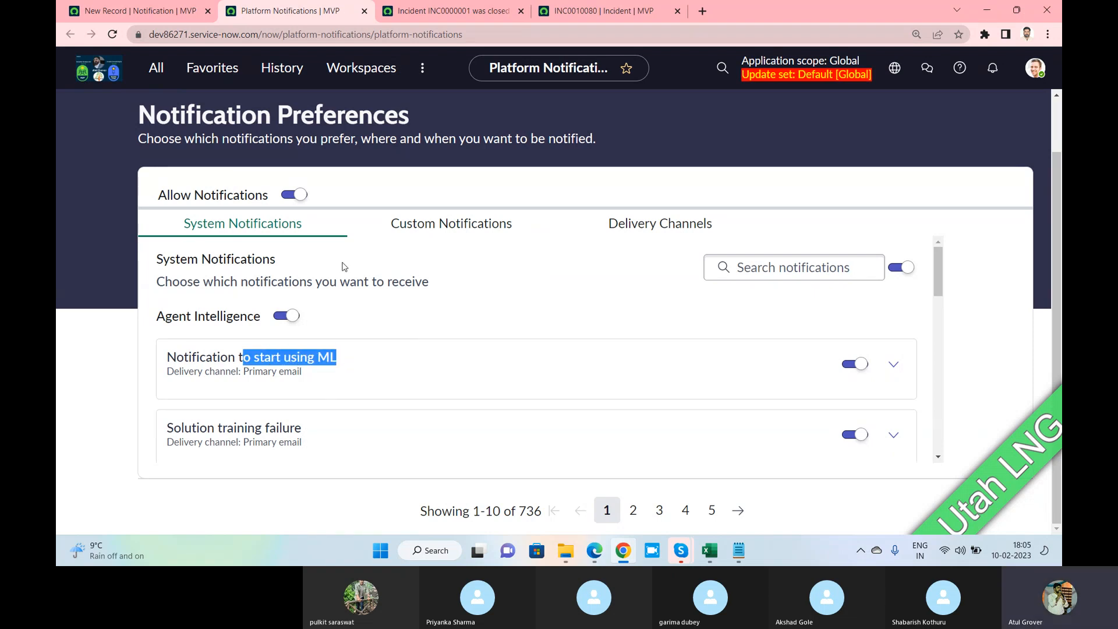
pyautogui.click(427, 226)
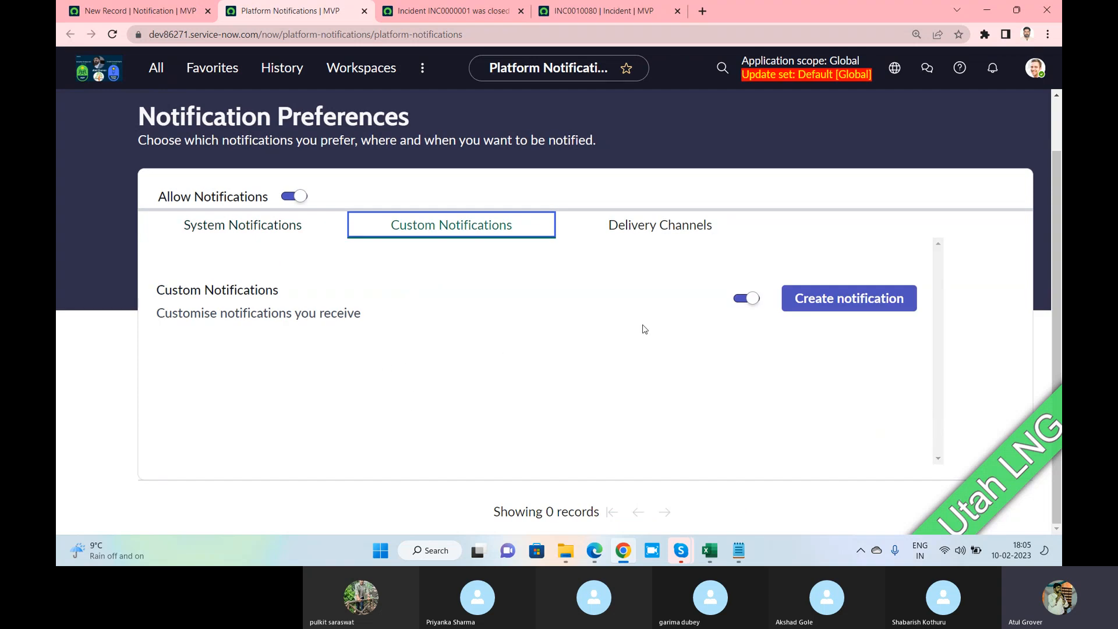
# Enable the Instant Message and Voice delivery channels, cancelling the Voice phone-number form
pyautogui.click(658, 229)
pyautogui.scroll(-3, 460, 332)
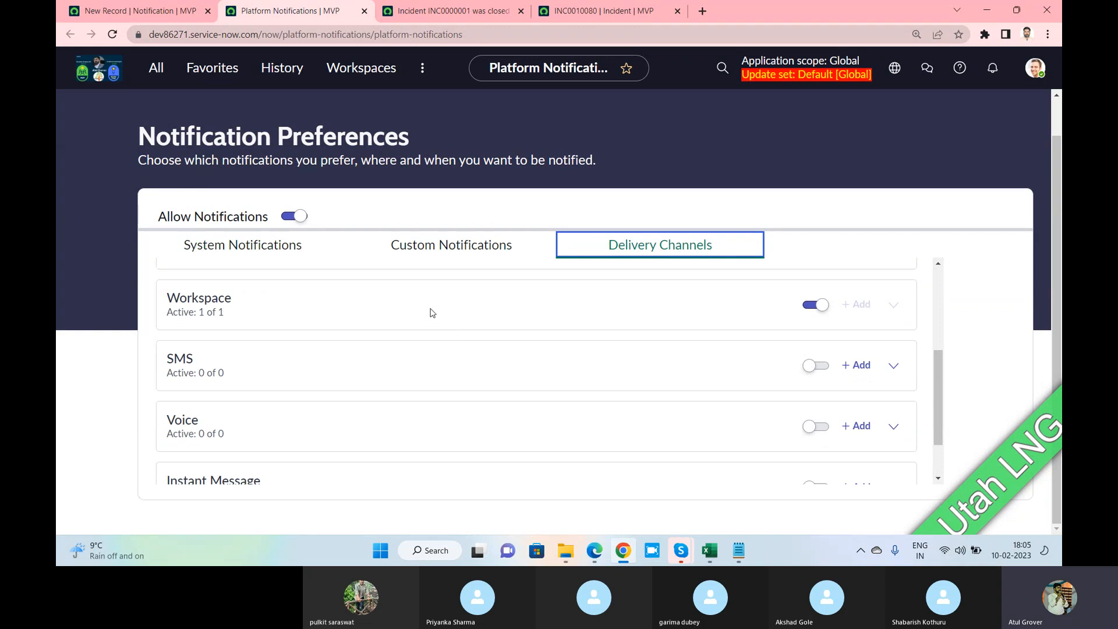
pyautogui.scroll(-2, 467, 377)
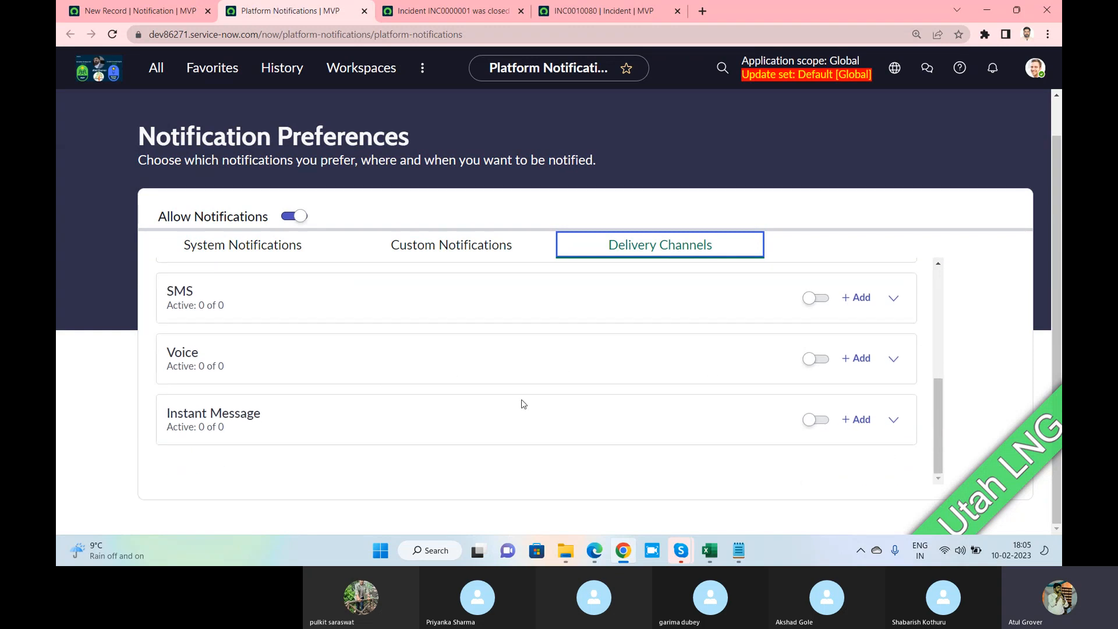
pyautogui.click(813, 421)
pyautogui.click(816, 359)
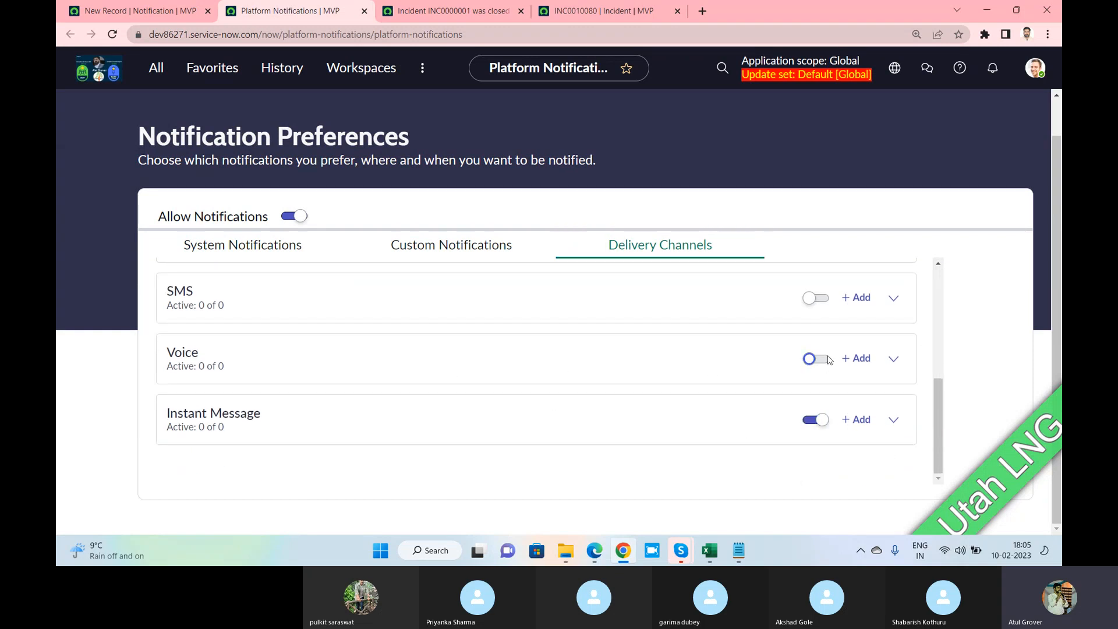
pyautogui.click(855, 359)
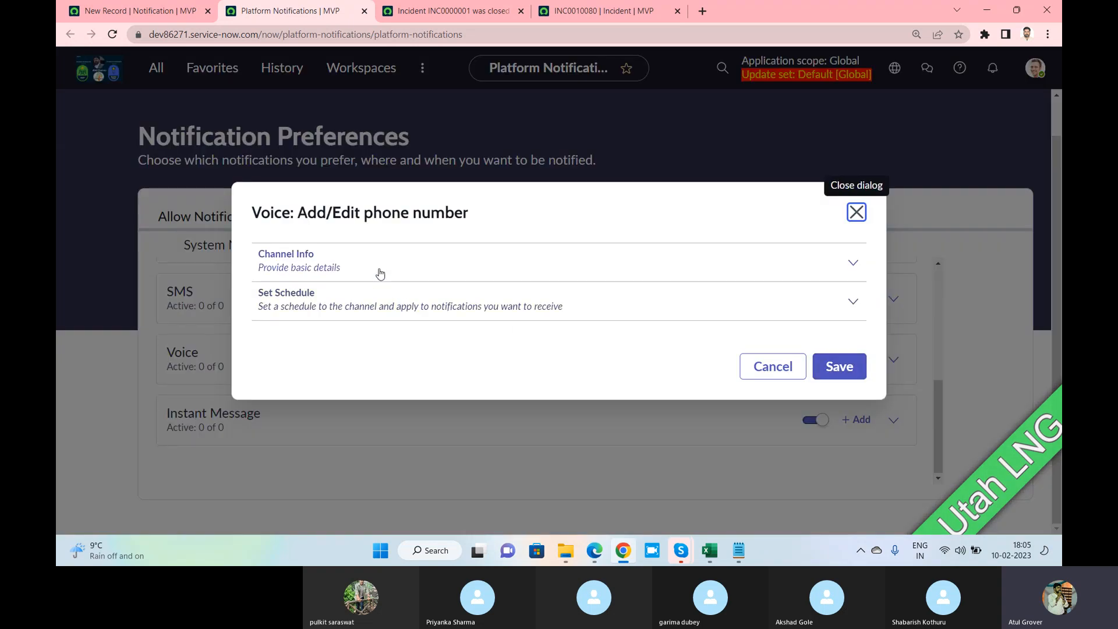
pyautogui.click(767, 368)
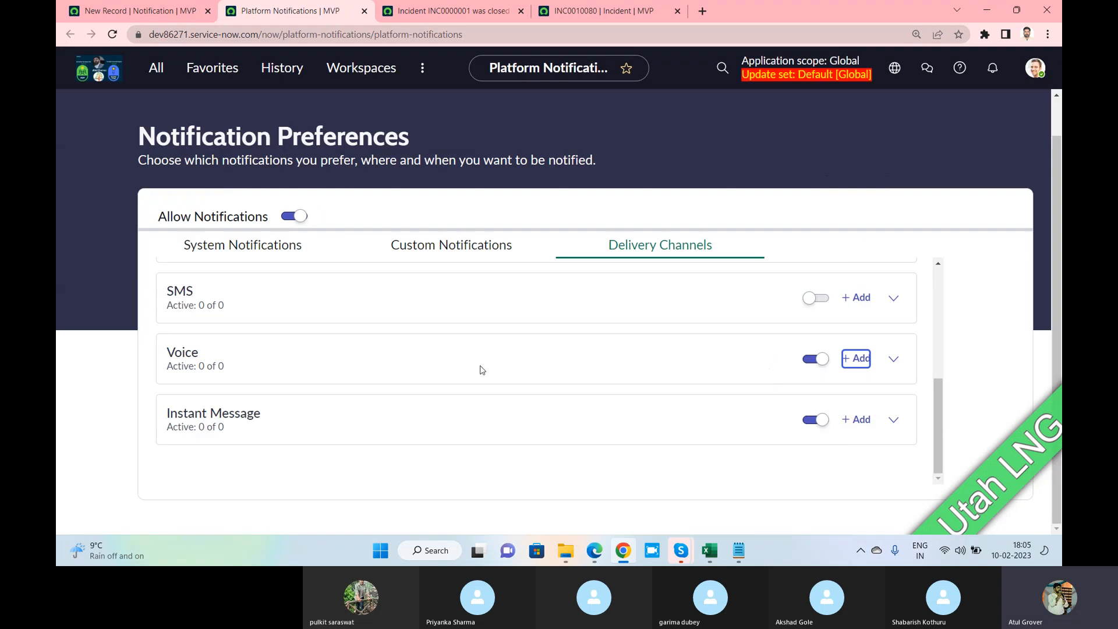
pyautogui.scroll(6, 392, 356)
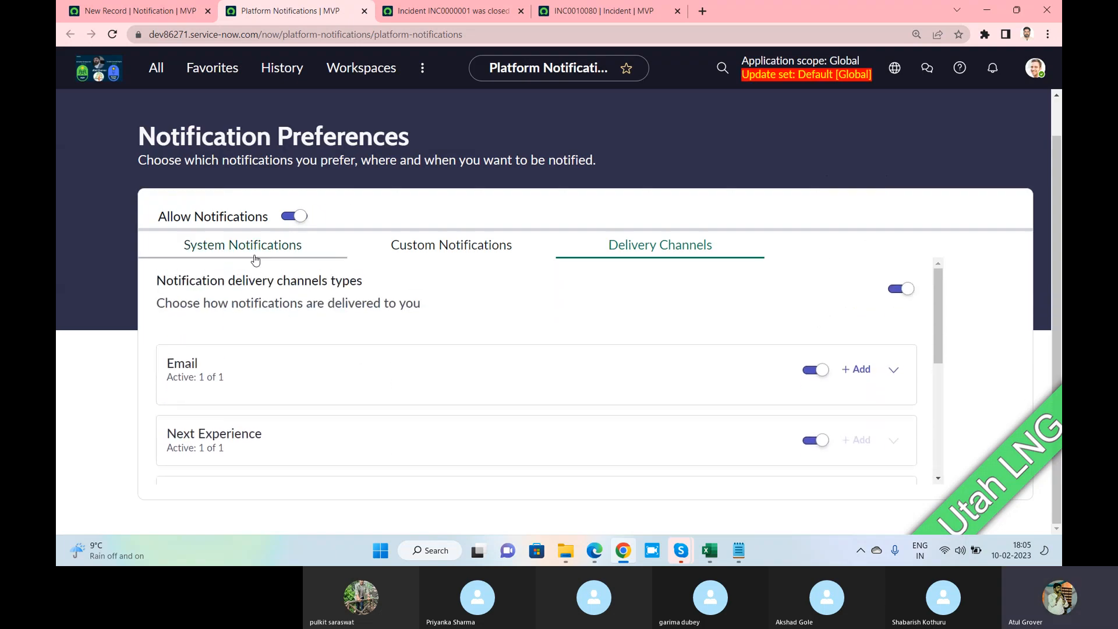
pyautogui.scroll(1, 255, 260)
# Scroll through the System Notifications list, then switch to the Custom Notifications section
pyautogui.click(247, 289)
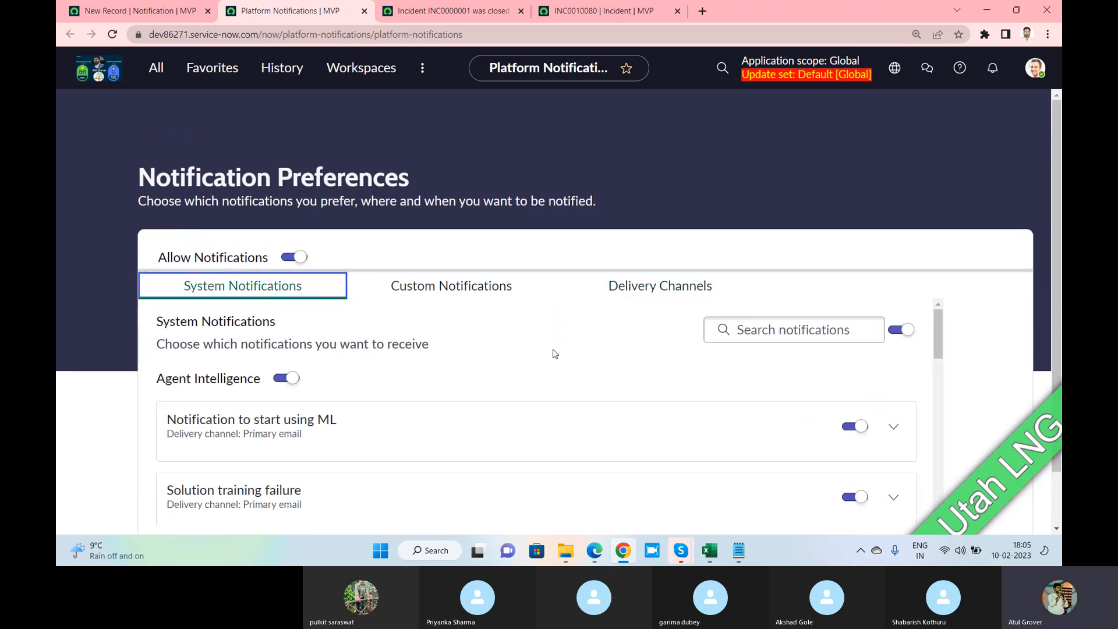
pyautogui.scroll(-5, 554, 353)
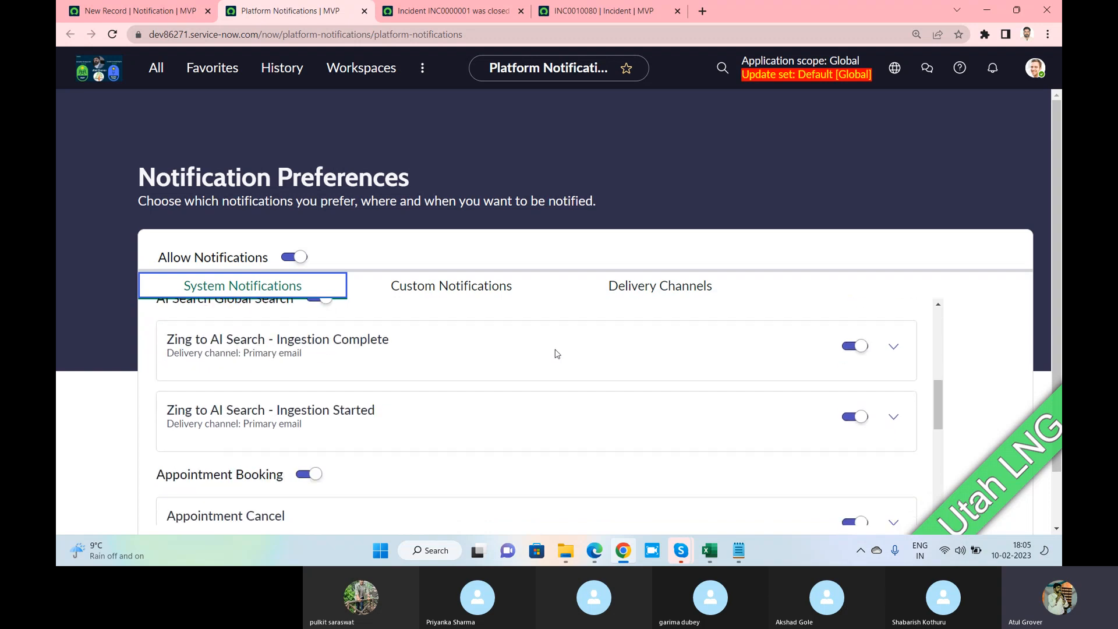
pyautogui.scroll(-2, 556, 355)
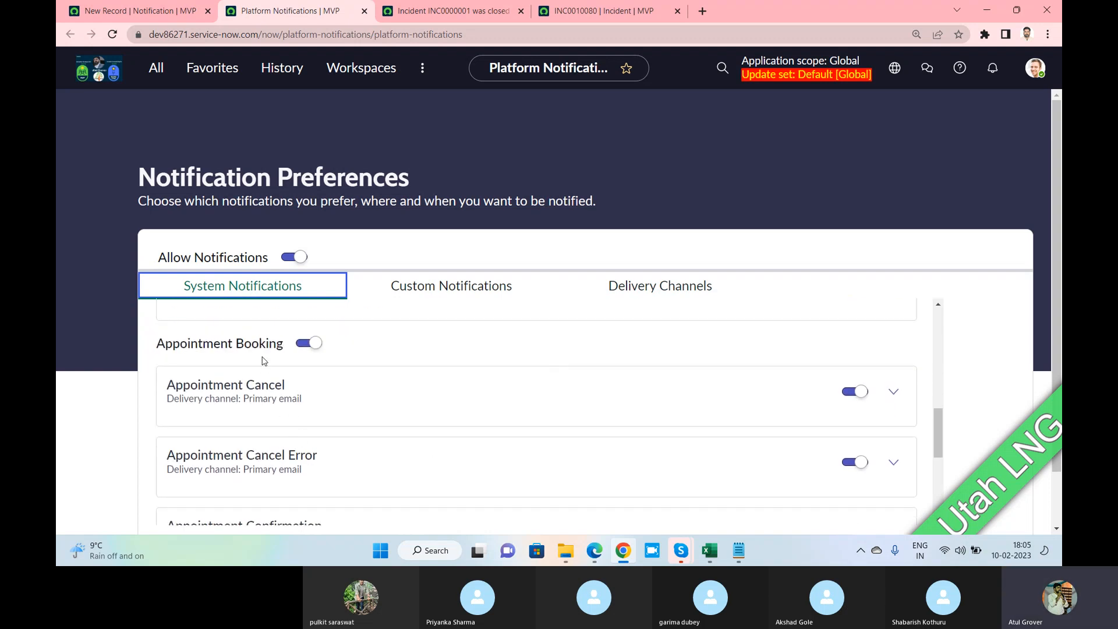
pyautogui.scroll(-4, 372, 414)
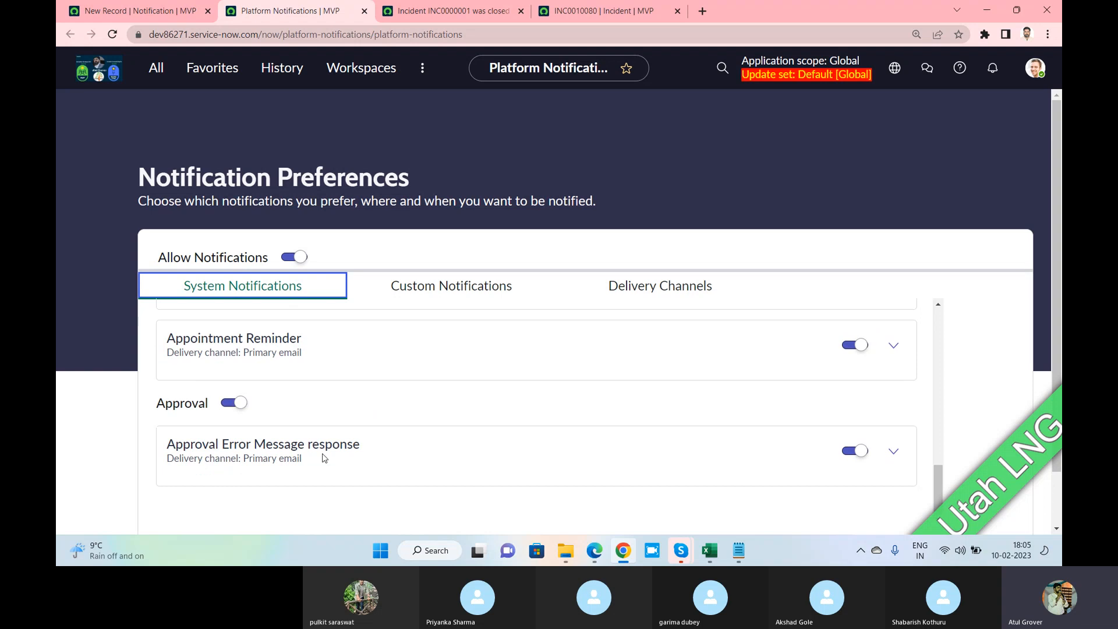
pyautogui.scroll(6, 394, 412)
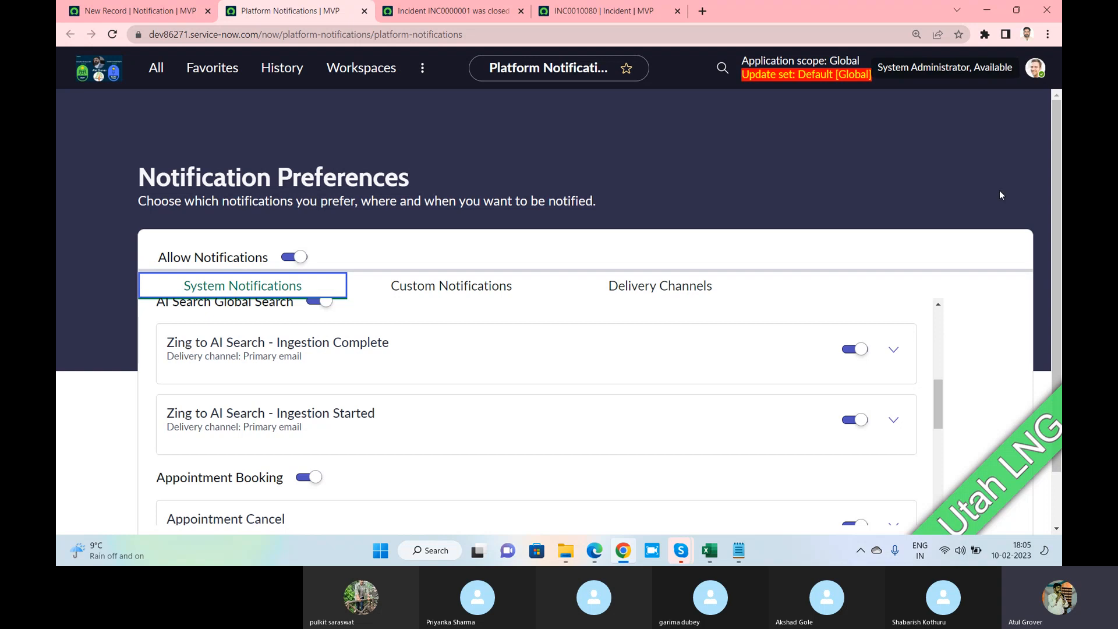
pyautogui.scroll(3, 259, 397)
pyautogui.scroll(-2, 267, 391)
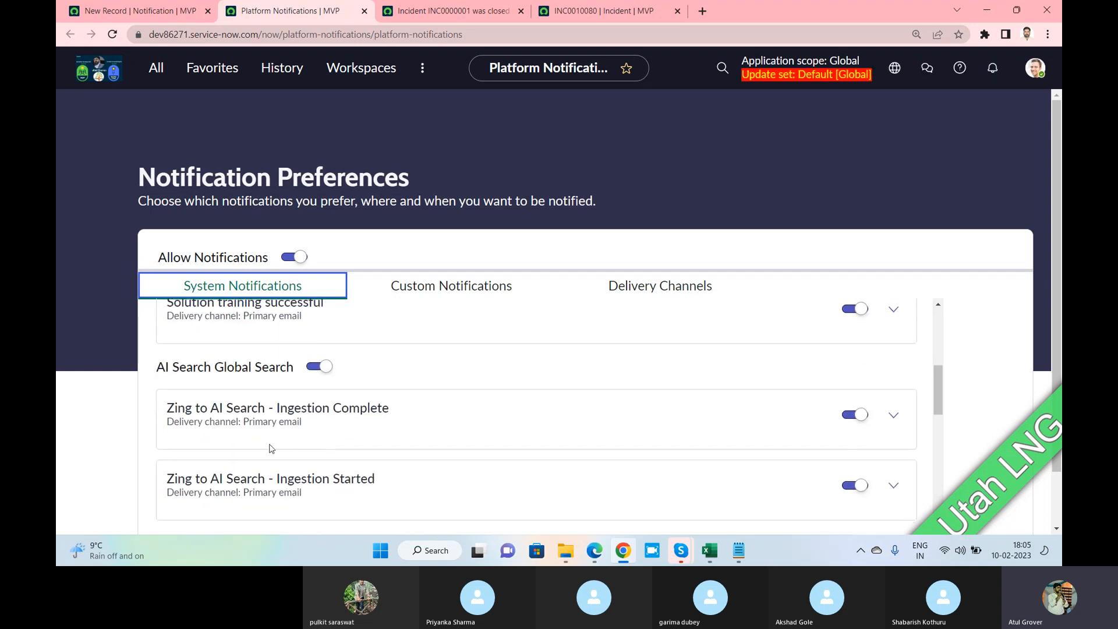
pyautogui.scroll(3, 289, 399)
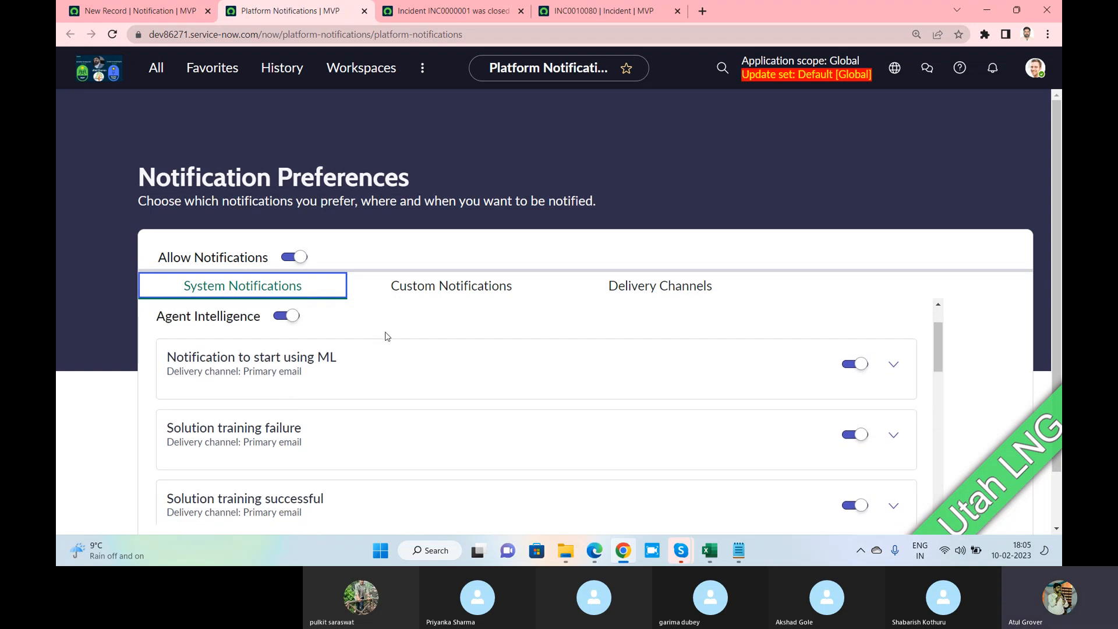
pyautogui.click(409, 293)
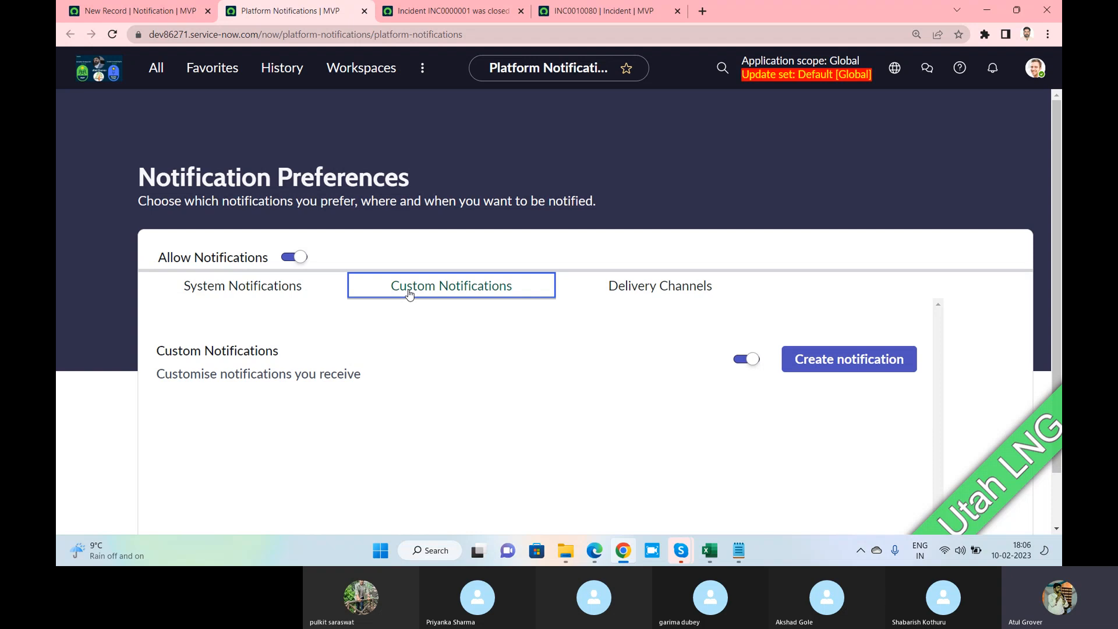
# Look over the other instance's notification preferences in Edge
pyautogui.click(593, 550)
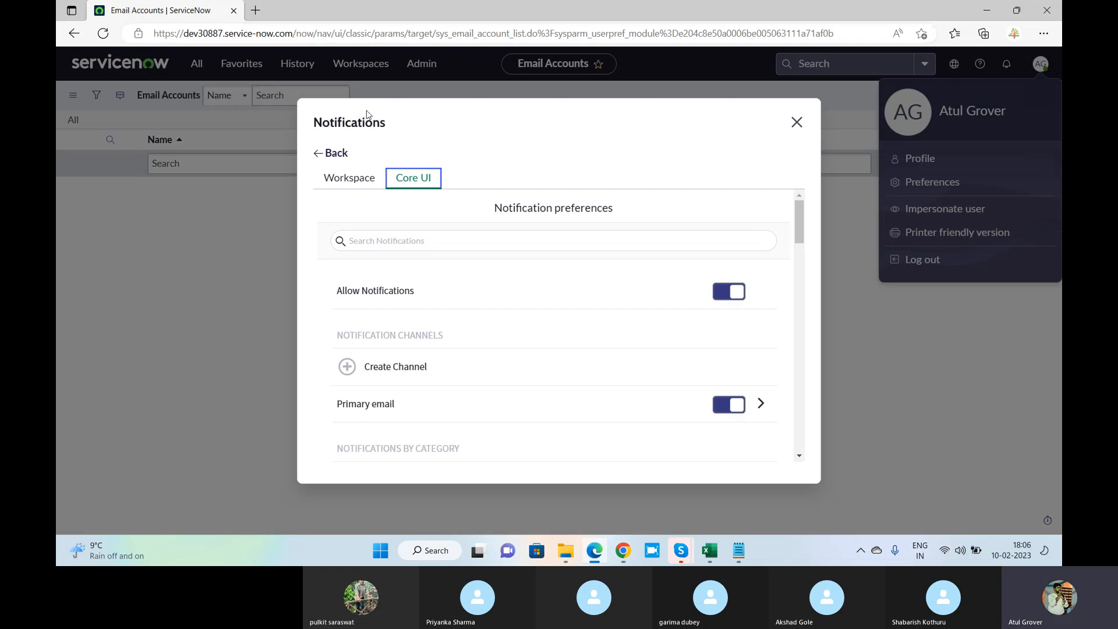
pyautogui.scroll(-3, 491, 319)
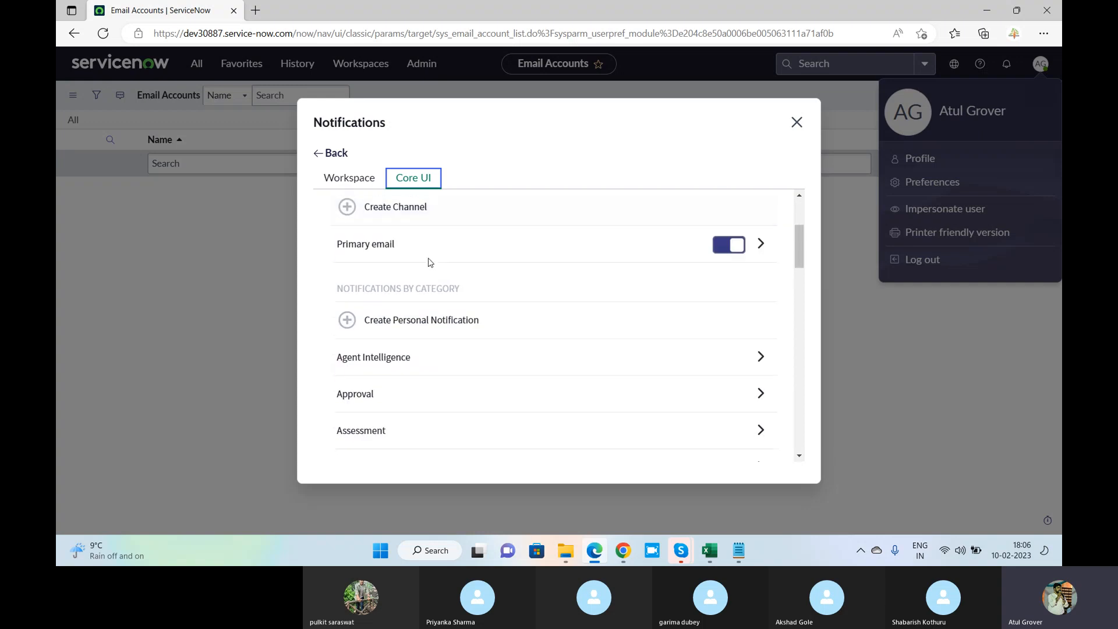
pyautogui.scroll(-2, 401, 265)
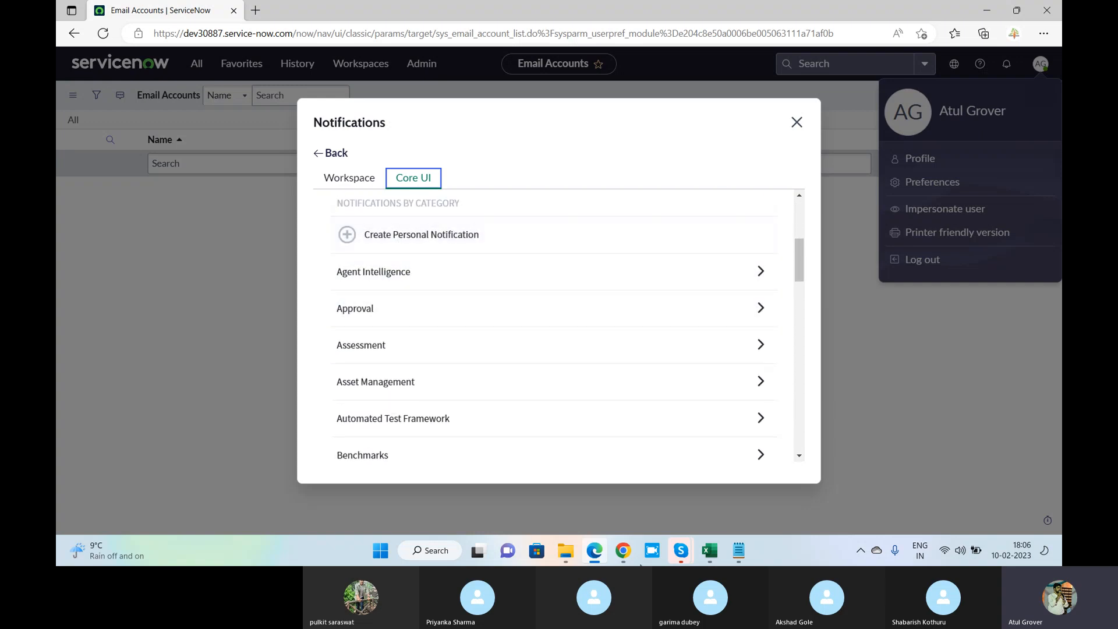
# Back in ServiceNow, show System Notifications and scroll to the Approval notifications
pyautogui.click(623, 550)
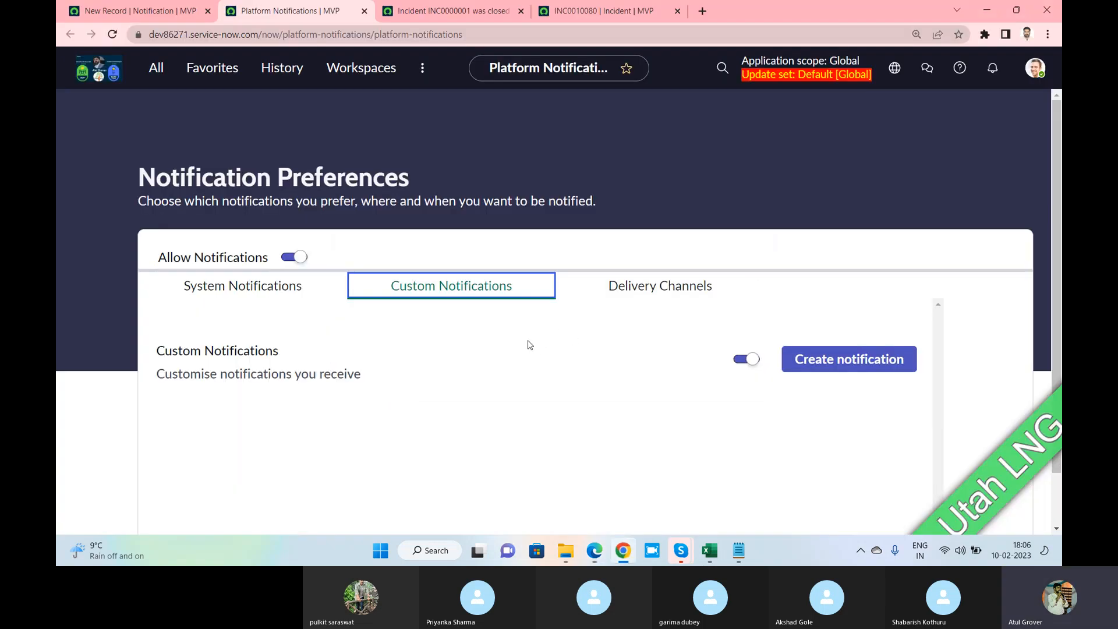
pyautogui.click(251, 294)
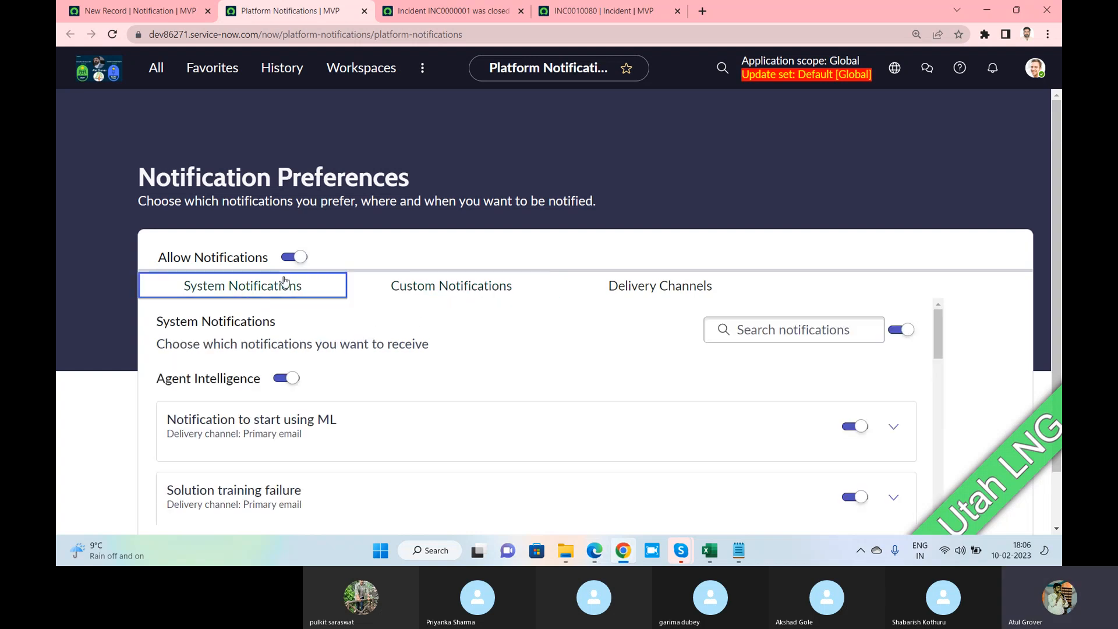
pyautogui.scroll(-1, 391, 395)
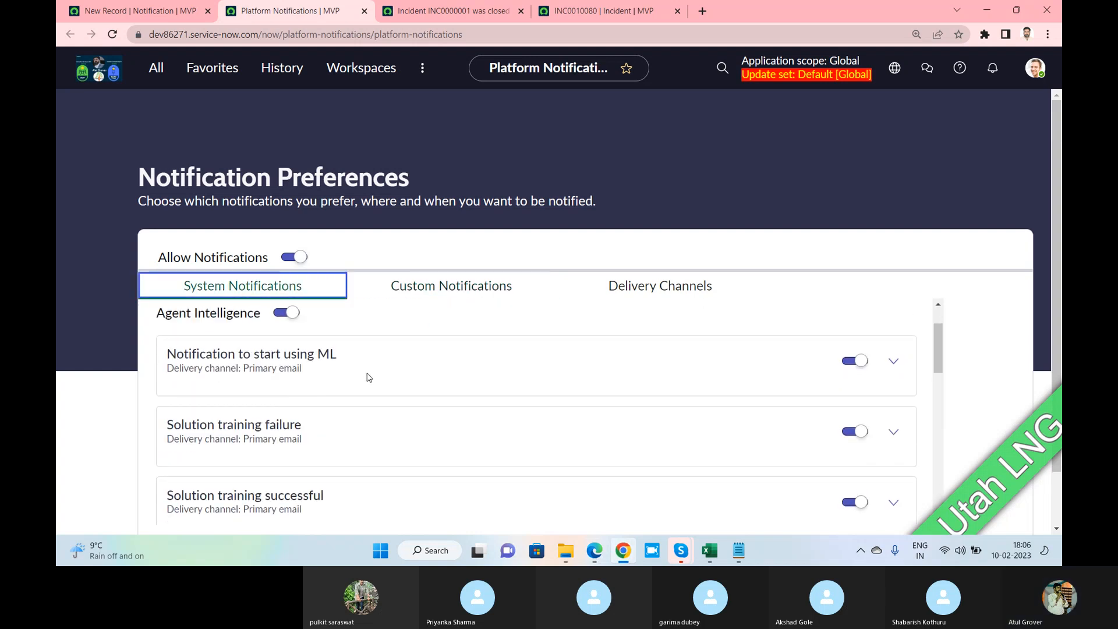
pyautogui.scroll(-2, 336, 371)
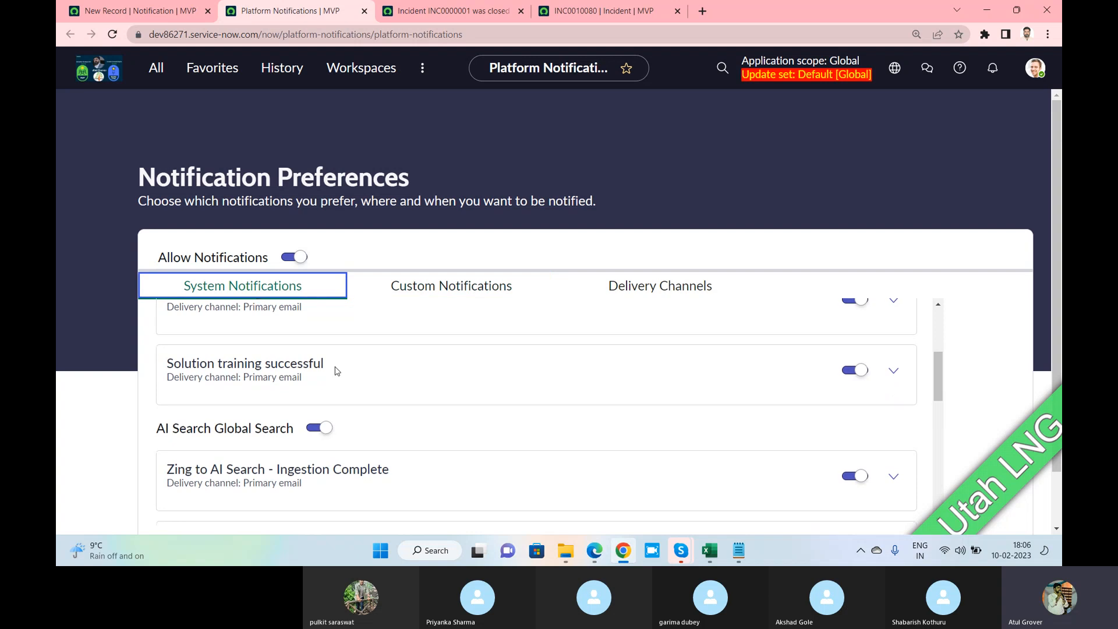
pyautogui.scroll(-5, 336, 371)
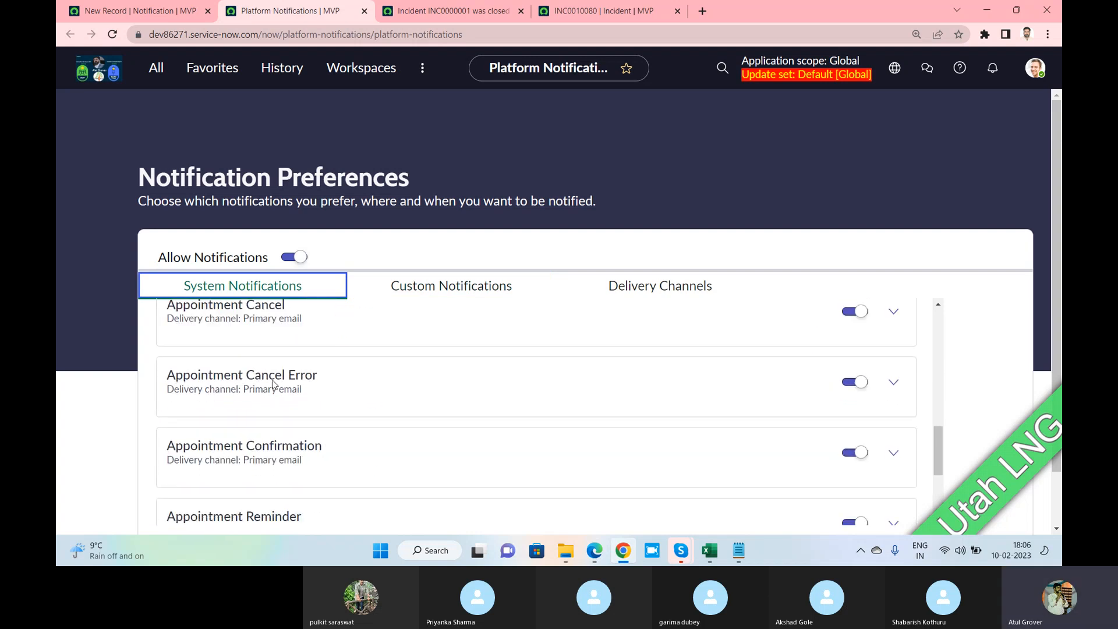
pyautogui.scroll(-3, 274, 385)
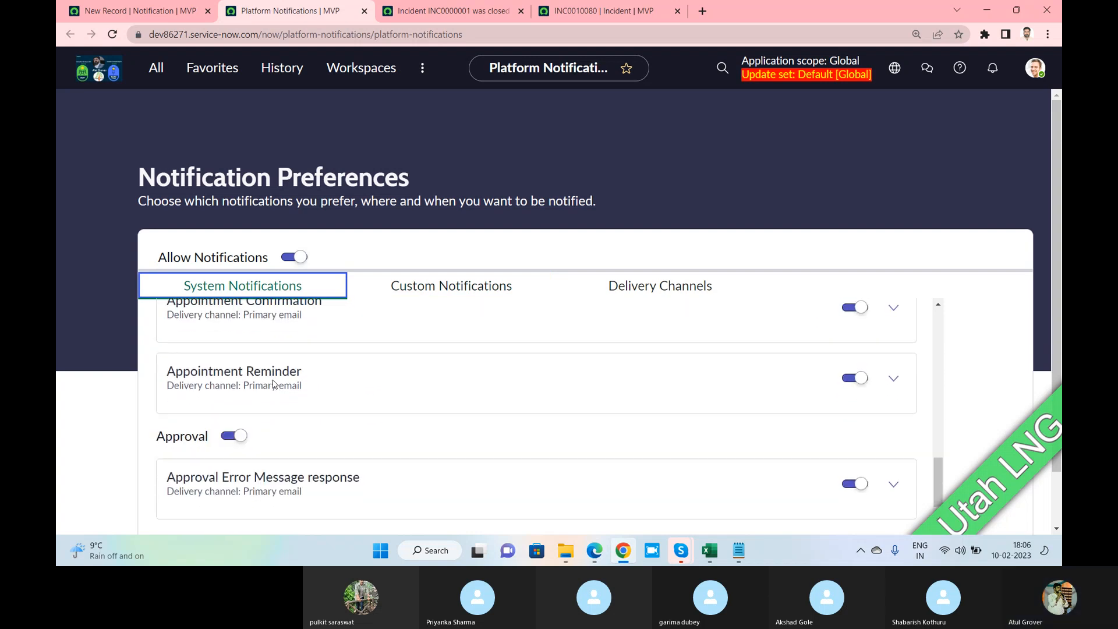
# Review the preferences' Email channel address and its enable/disable description
pyautogui.click(147, 13)
pyautogui.scroll(-3, 627, 246)
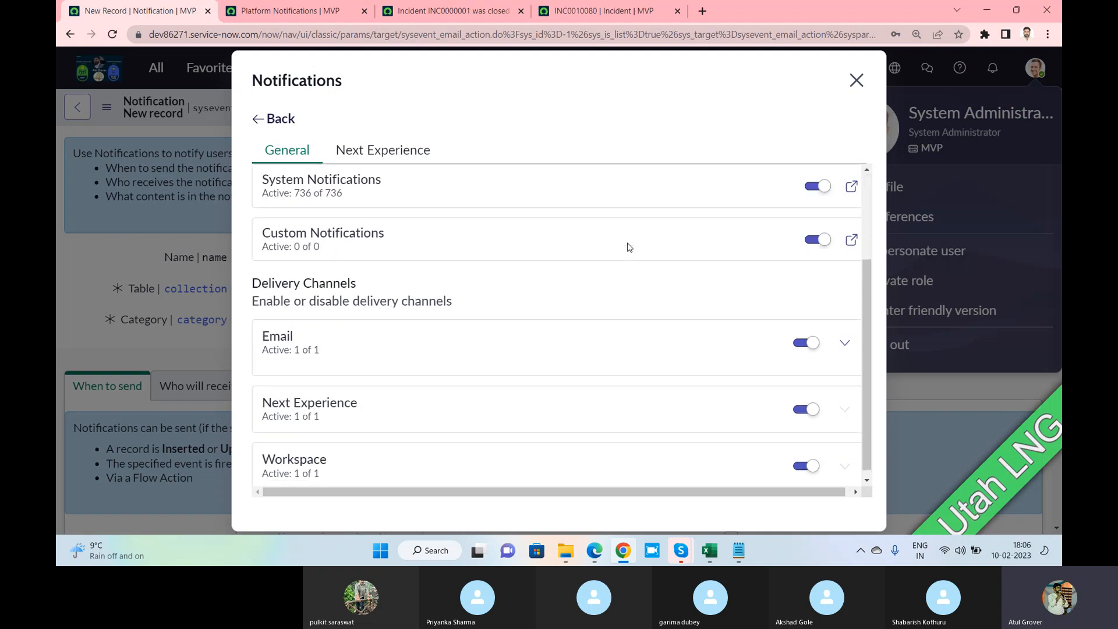
pyautogui.scroll(-1, 628, 247)
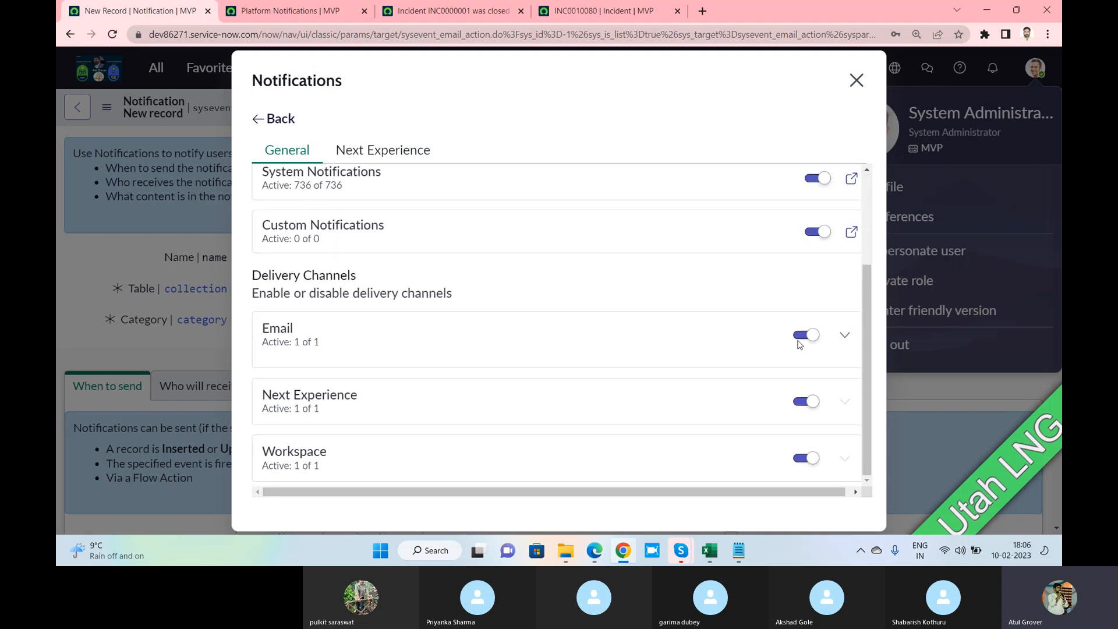
pyautogui.click(844, 336)
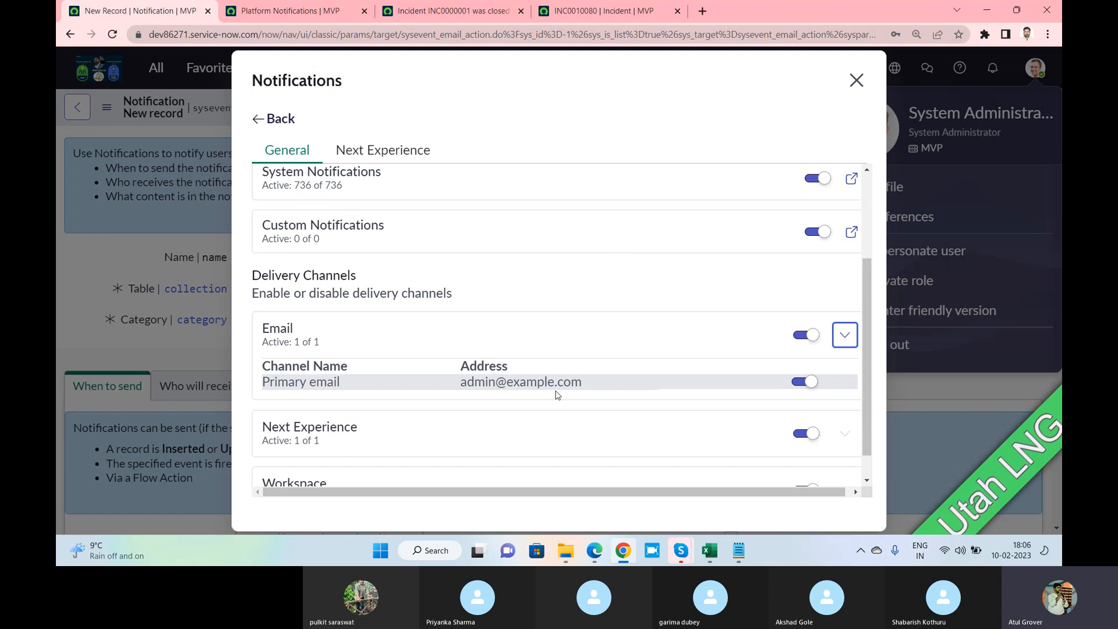
pyautogui.scroll(-1, 554, 351)
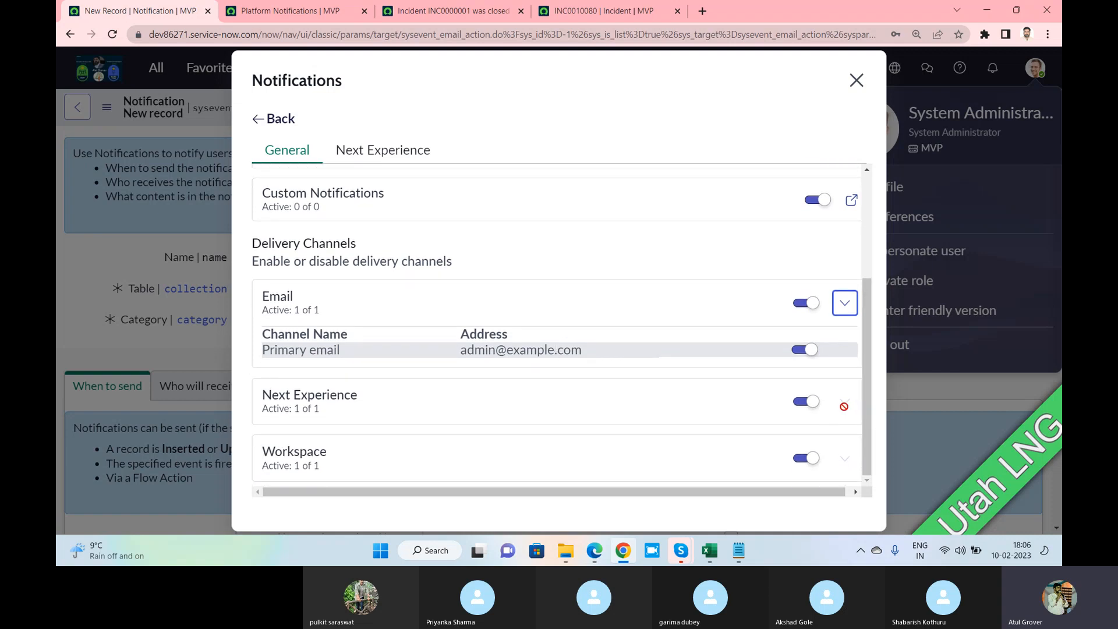
pyautogui.scroll(3, 581, 362)
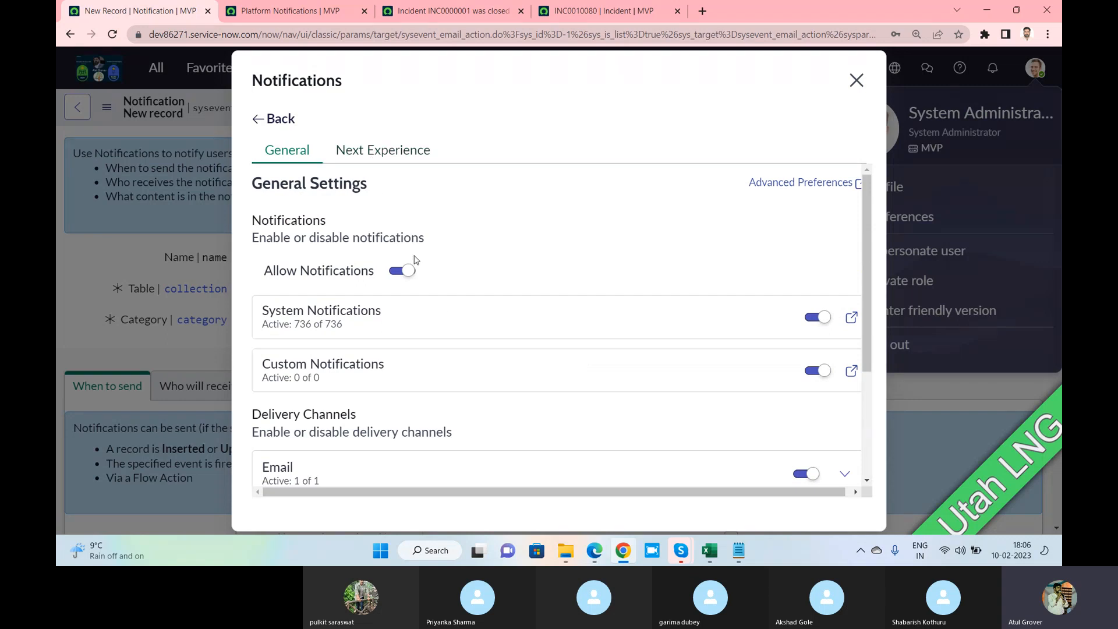
pyautogui.doubleClick(312, 243)
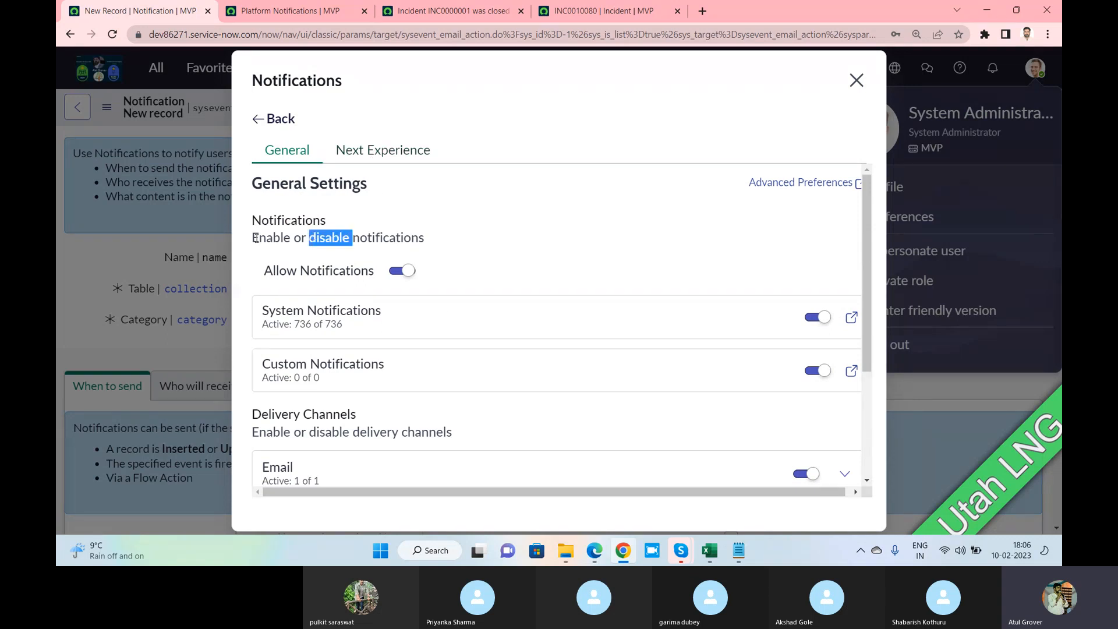
pyautogui.doubleClick(256, 239)
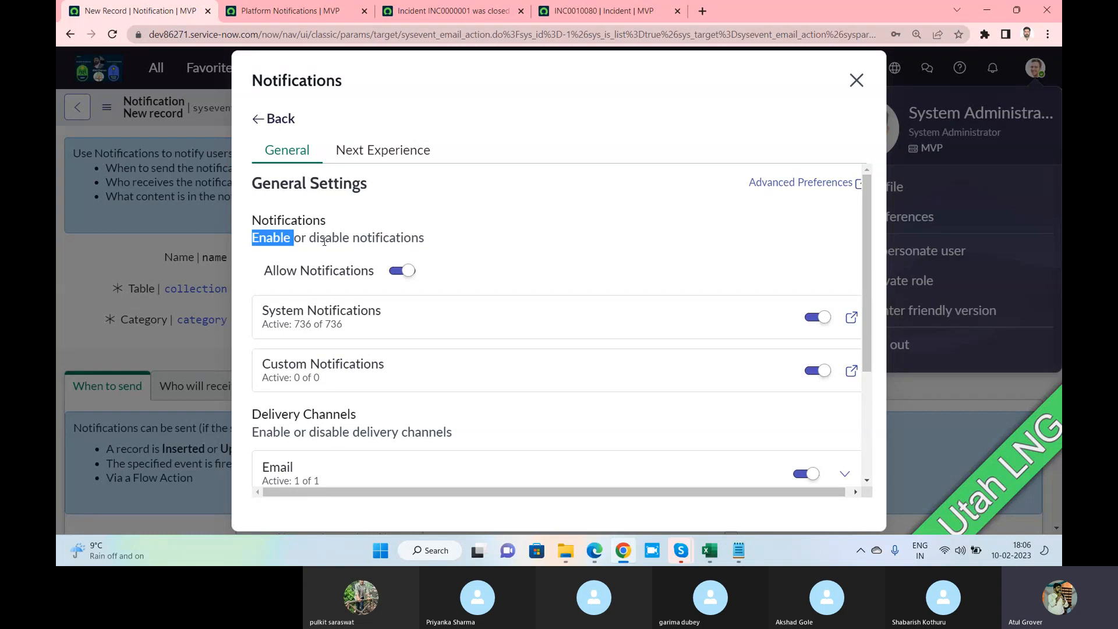
# Set the Next Experience toast banner location to Top right, then close the preferences
pyautogui.click(362, 154)
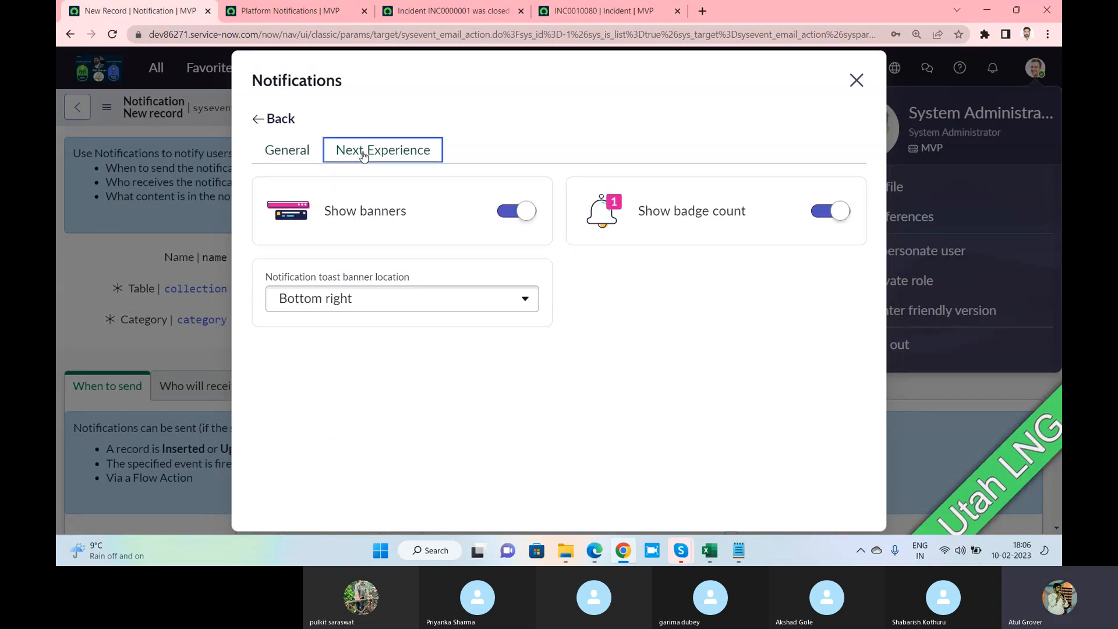
pyautogui.click(516, 211)
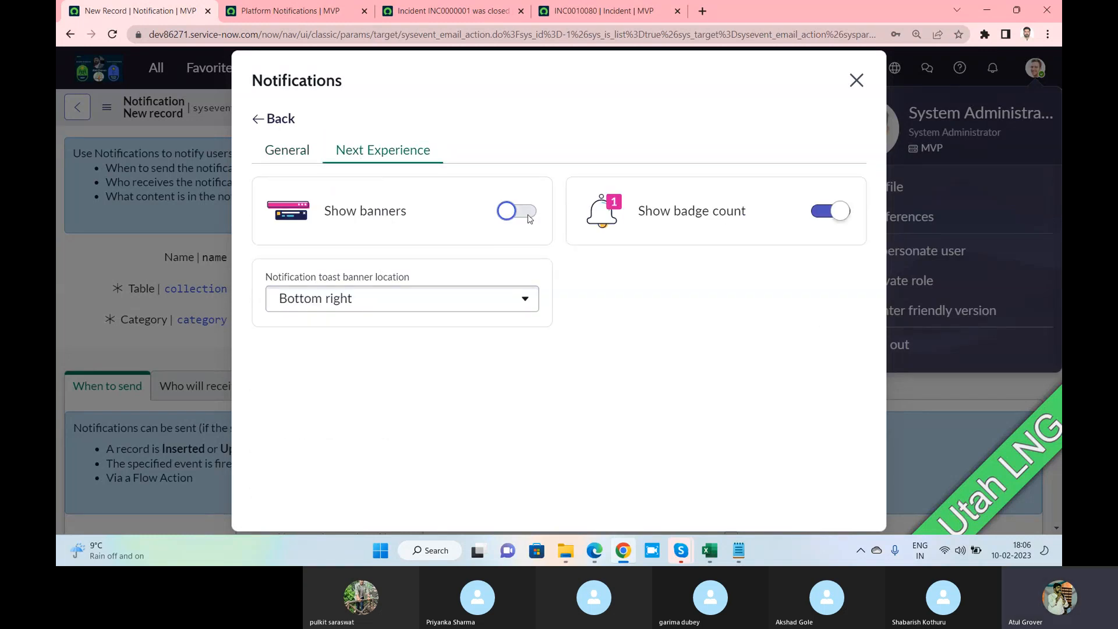
pyautogui.click(517, 211)
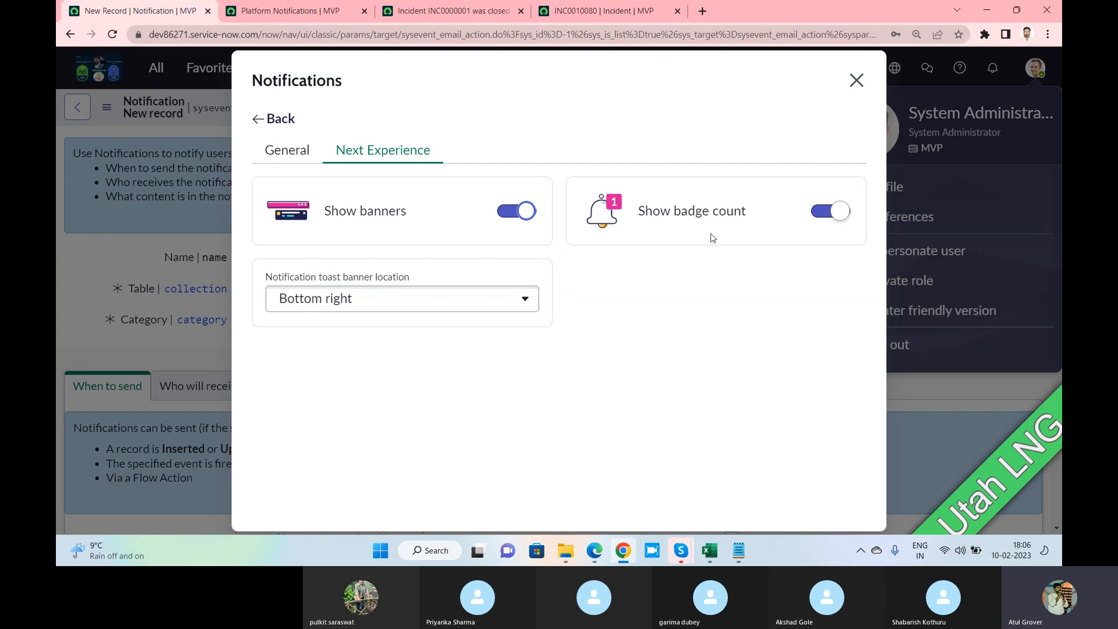
pyautogui.click(438, 306)
pyautogui.click(335, 352)
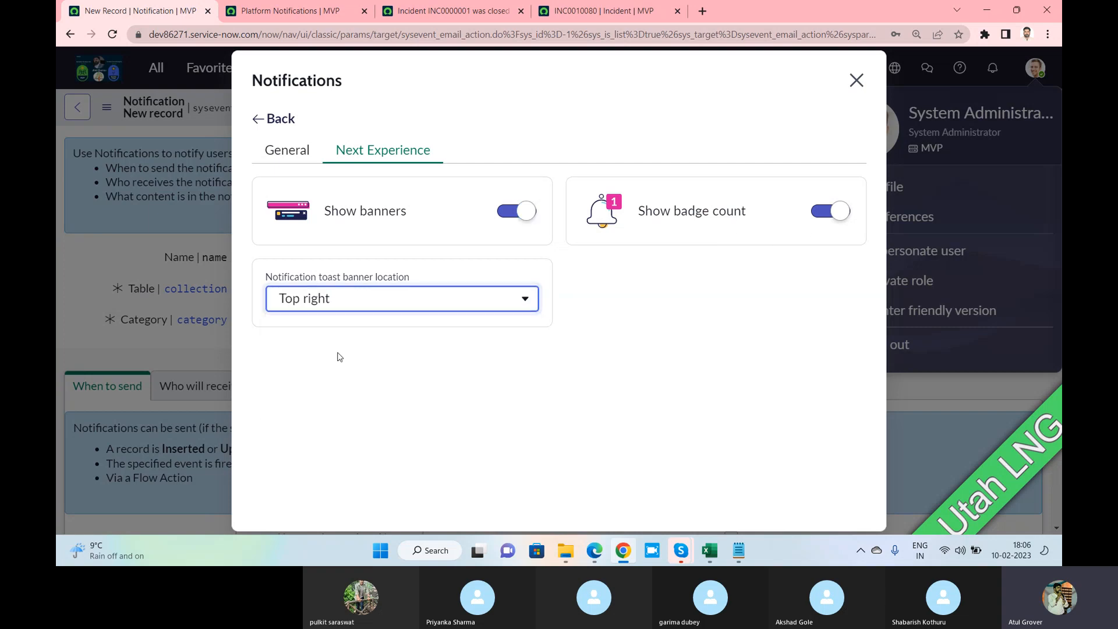
pyautogui.click(287, 150)
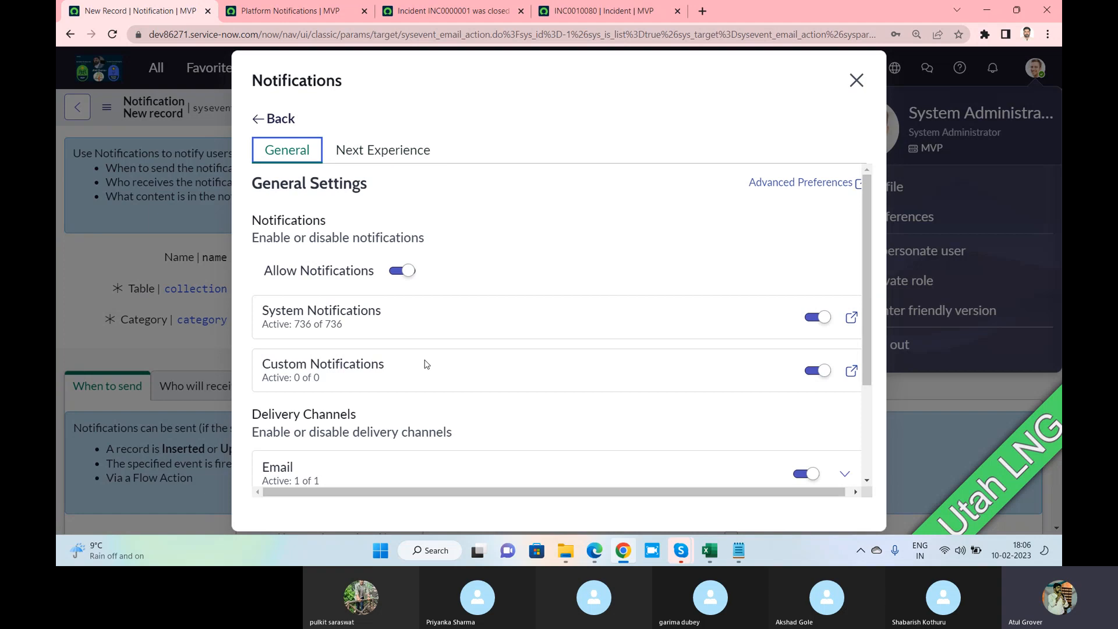
pyautogui.scroll(-3, 426, 365)
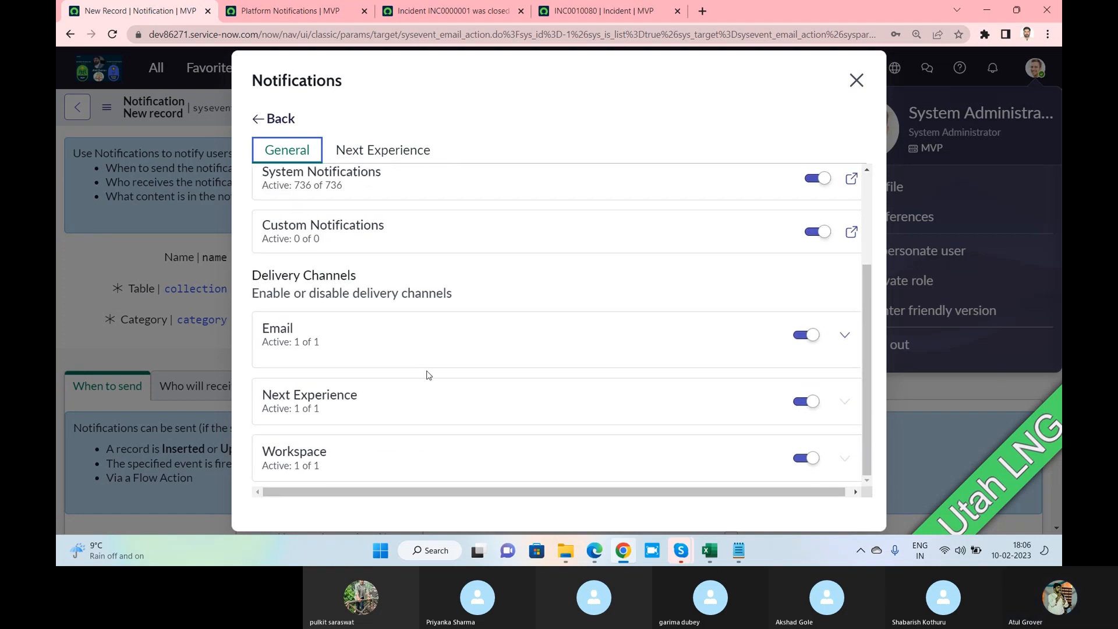
pyautogui.click(856, 81)
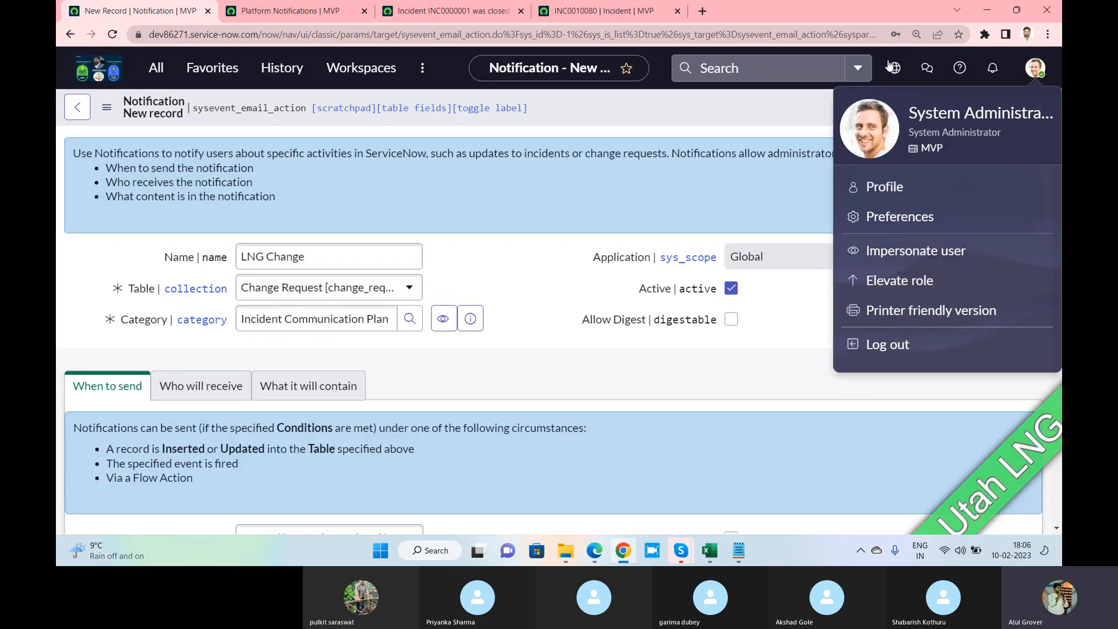
# Close the profile menu and scroll the LNG Change form down to Send when
pyautogui.click(535, 275)
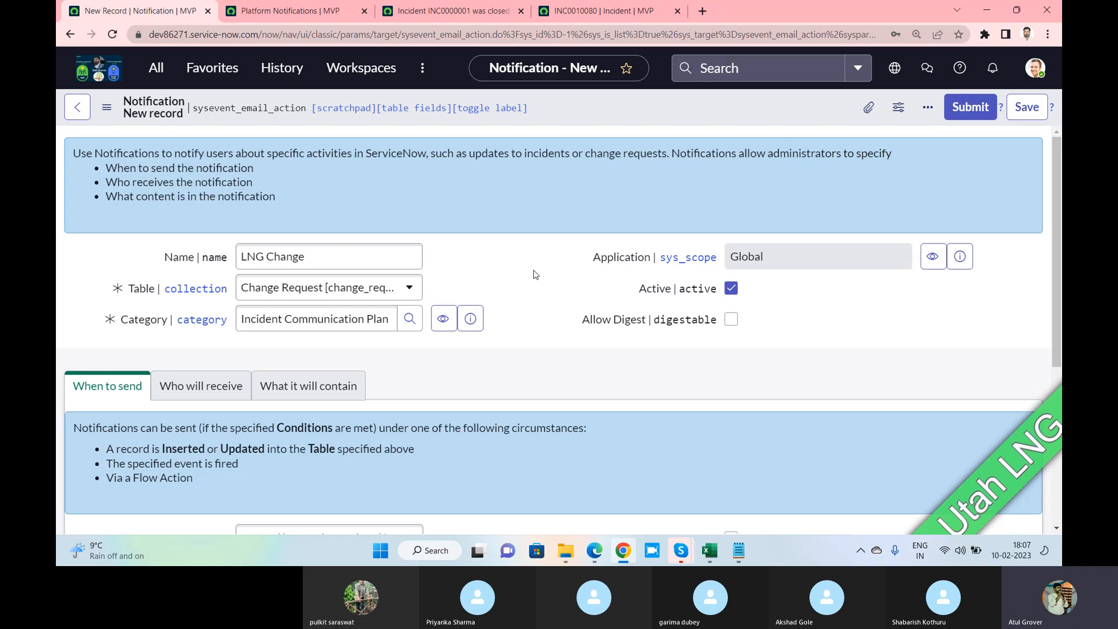
pyautogui.scroll(-5, 535, 275)
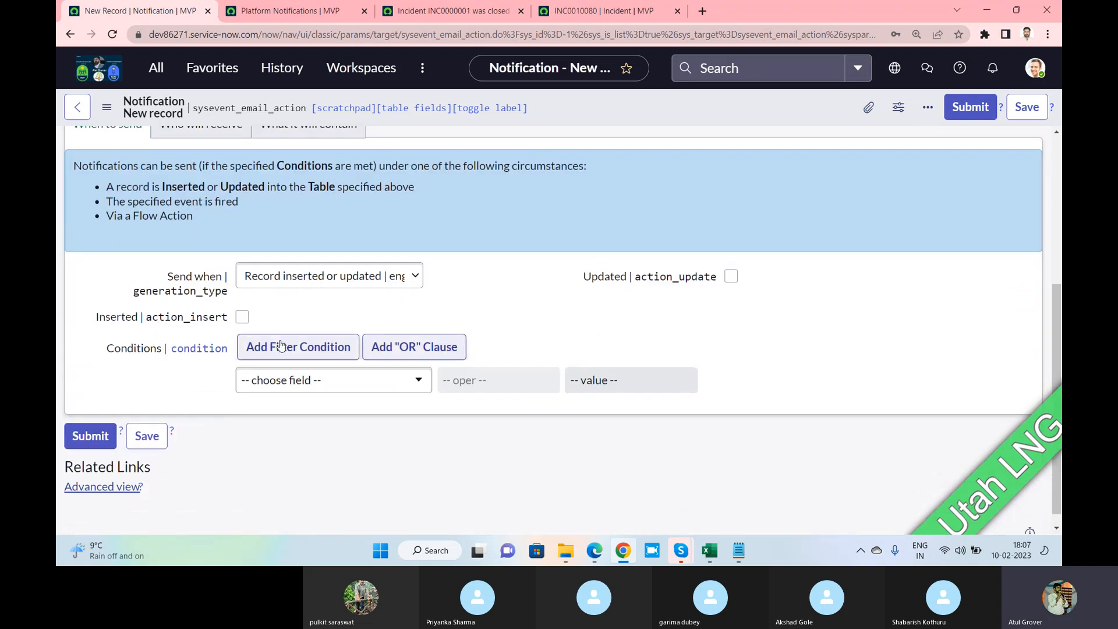
pyautogui.scroll(2, 260, 298)
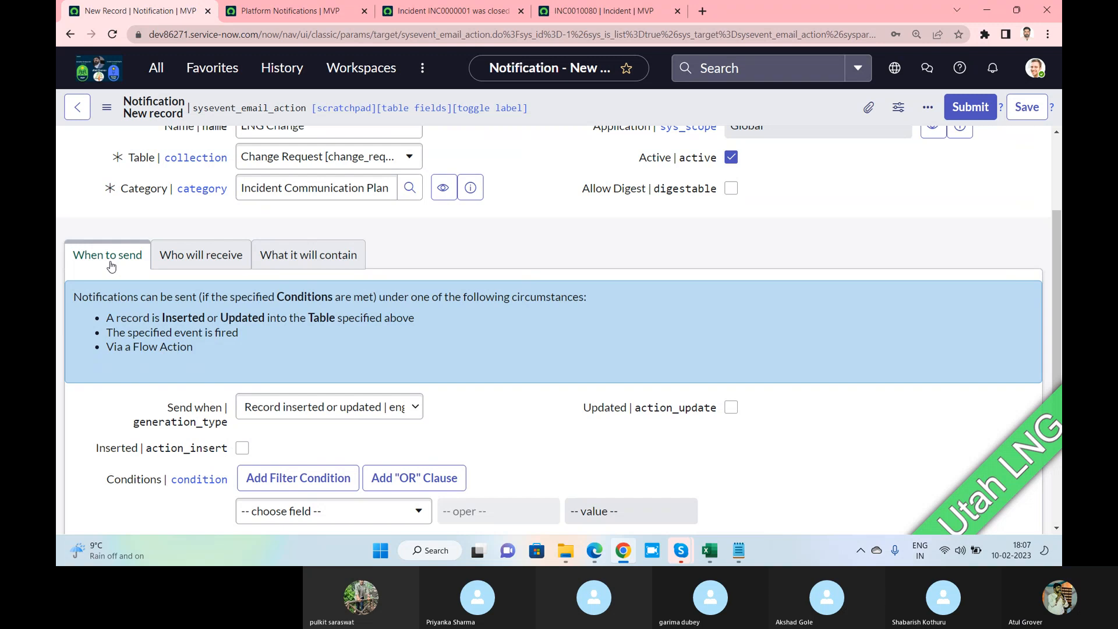
pyautogui.hotkey('alt', 'Tab')
pyautogui.hotkey('alt', 'Tab')
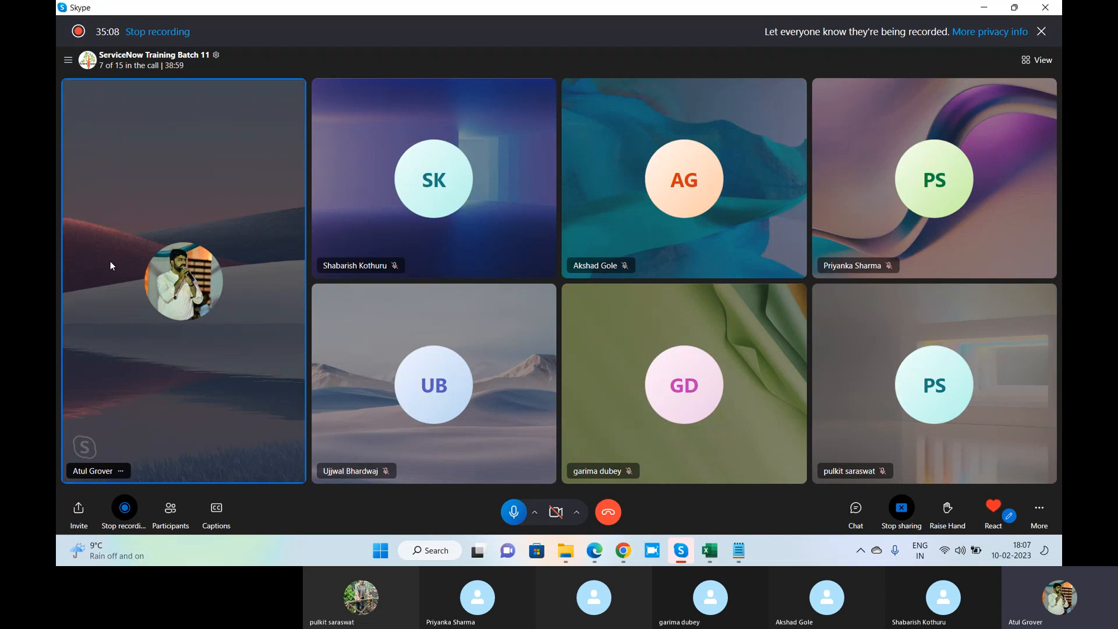
pyautogui.hotkey('alt', 'Tab')
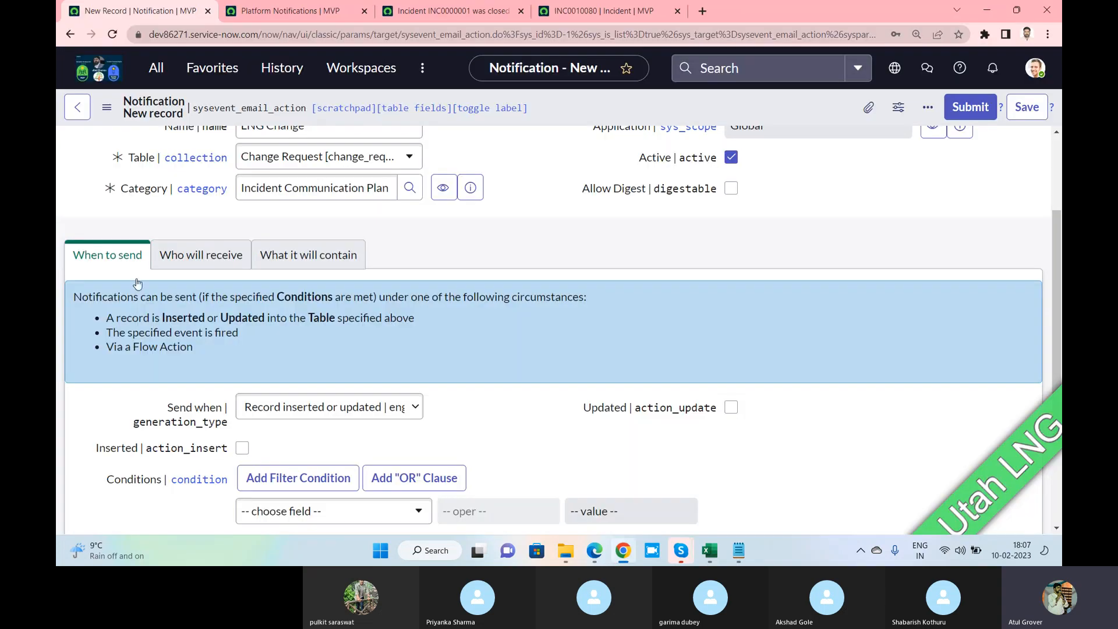
pyautogui.scroll(-1, 341, 404)
pyautogui.scroll(-2, 341, 403)
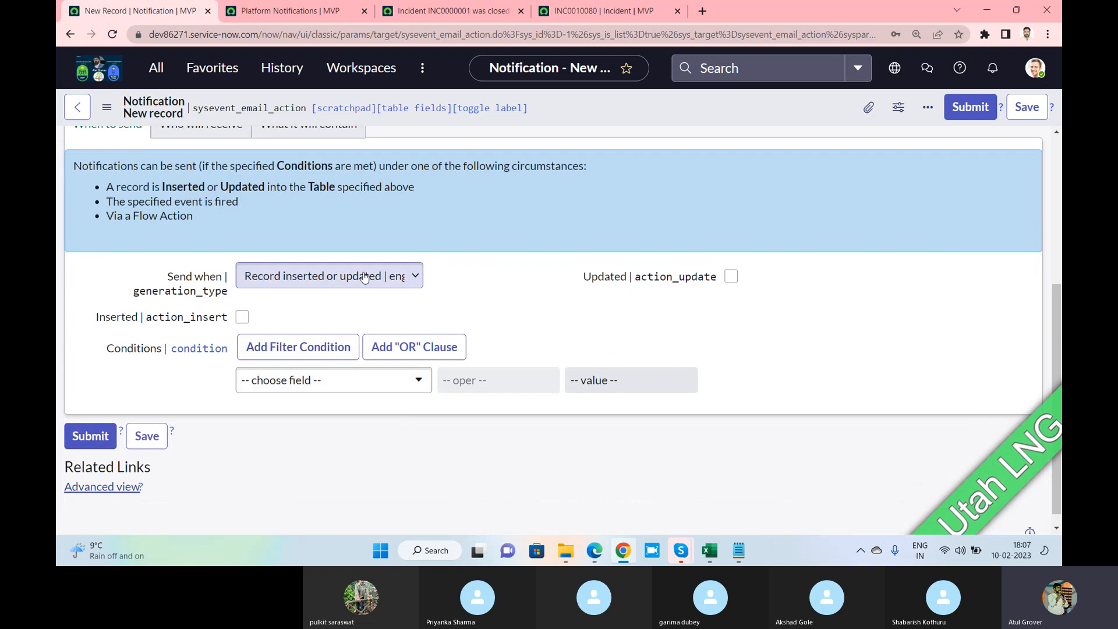
# Bring up LNG Change's Send when options after briefly checking the INC0010080 incident
pyautogui.click(365, 272)
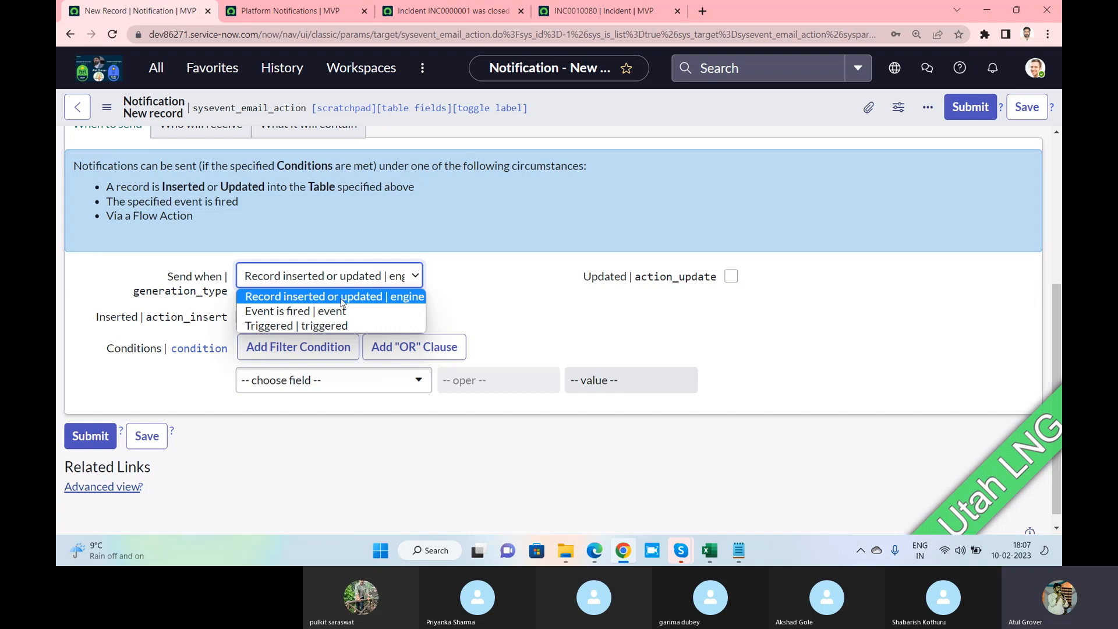
pyautogui.click(462, 17)
pyautogui.click(606, 10)
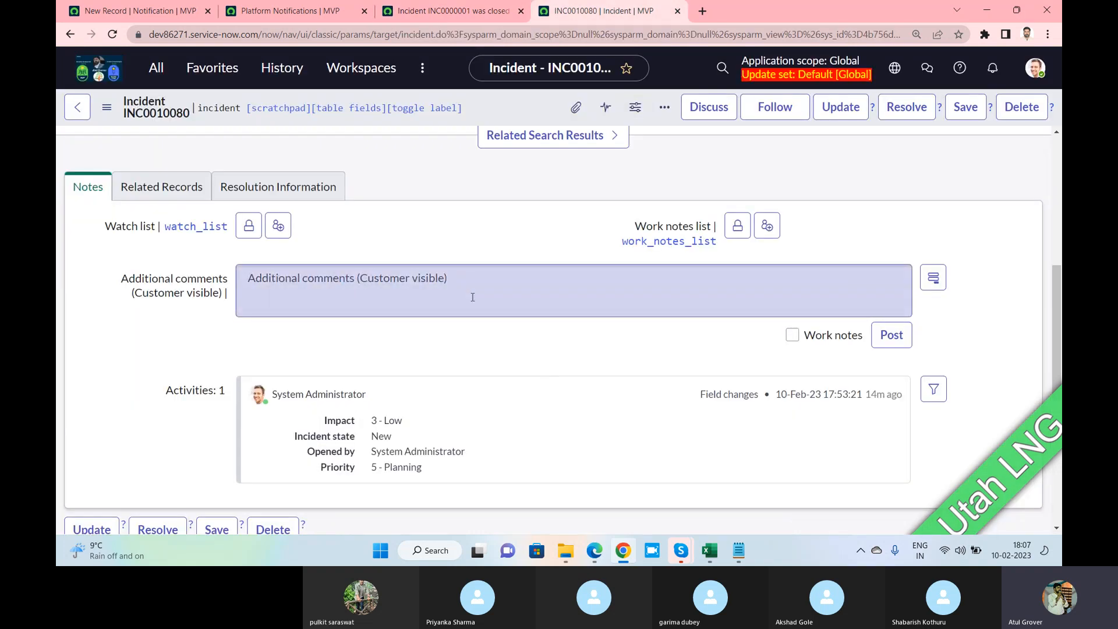
pyautogui.click(189, 18)
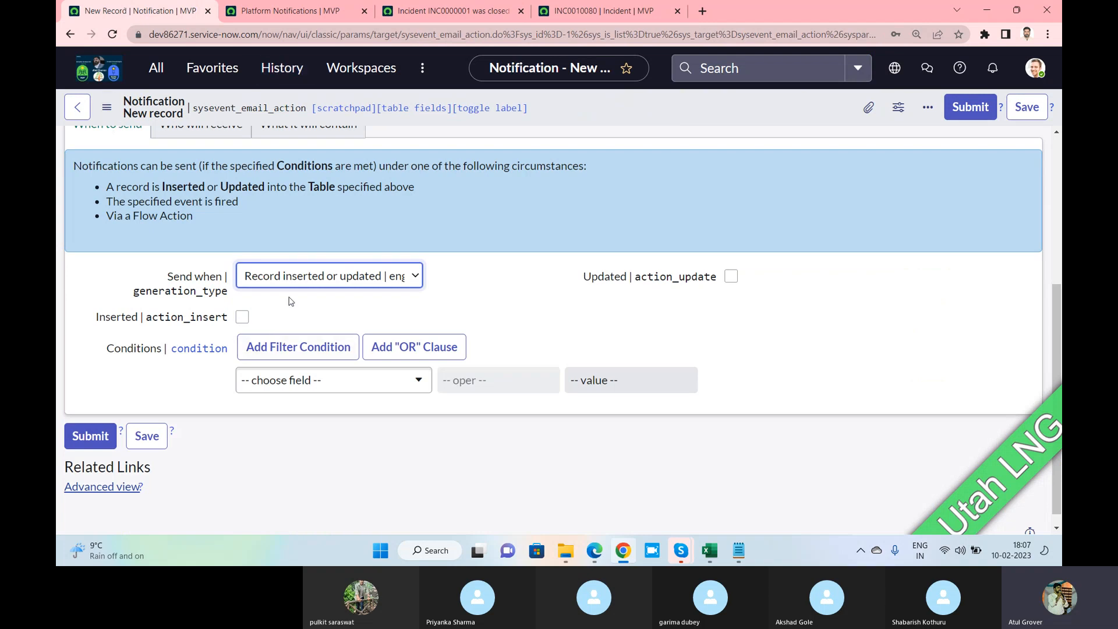
pyautogui.click(312, 281)
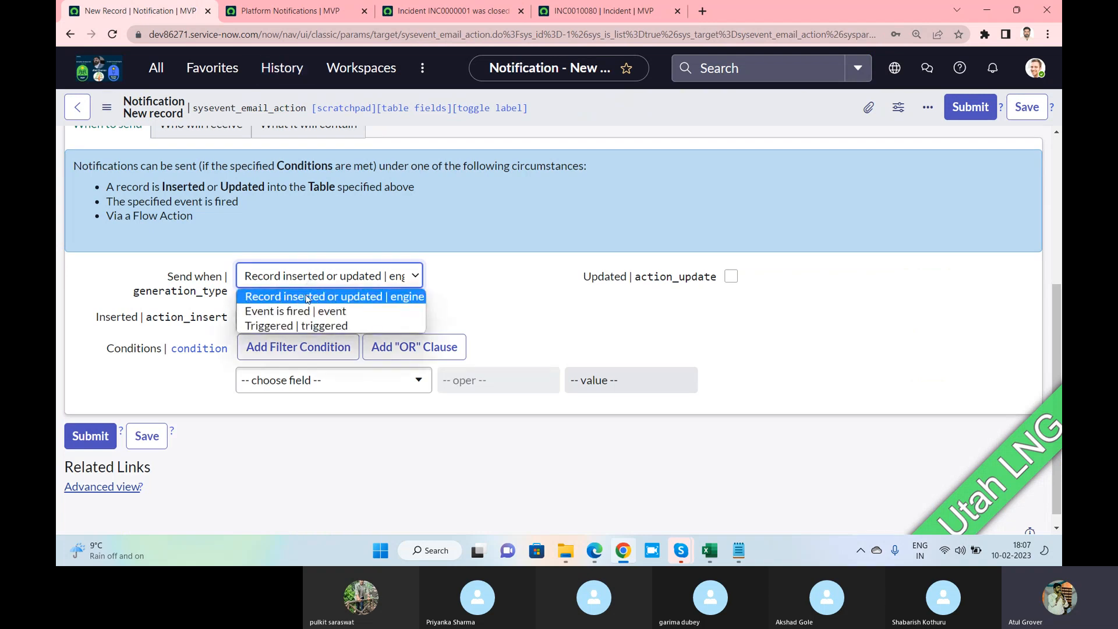
pyautogui.click(436, 11)
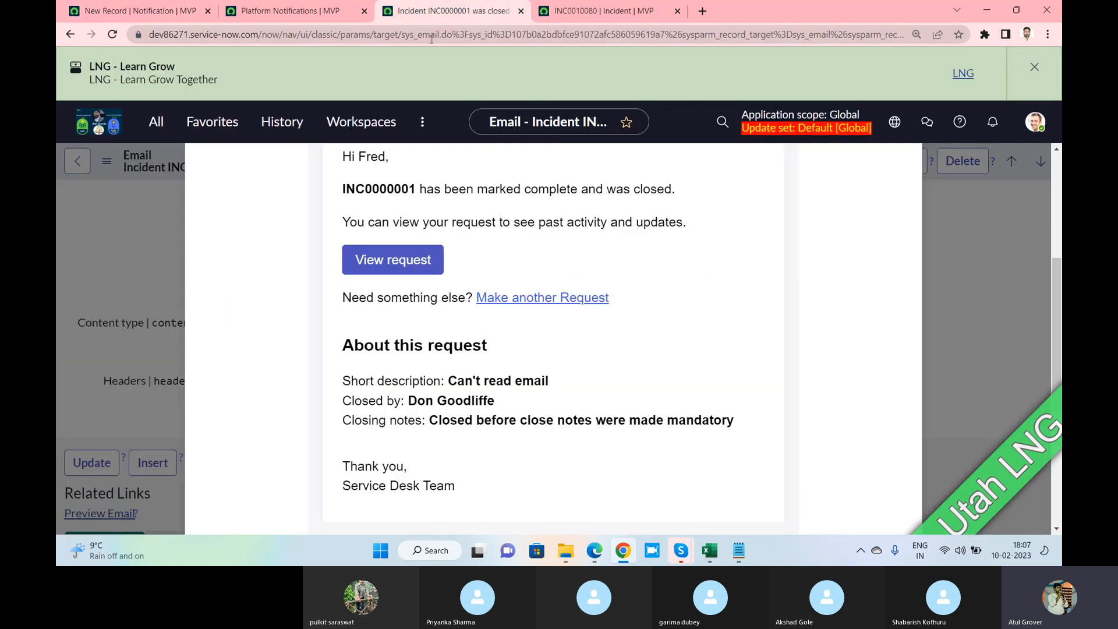
pyautogui.click(583, 11)
pyautogui.click(332, 274)
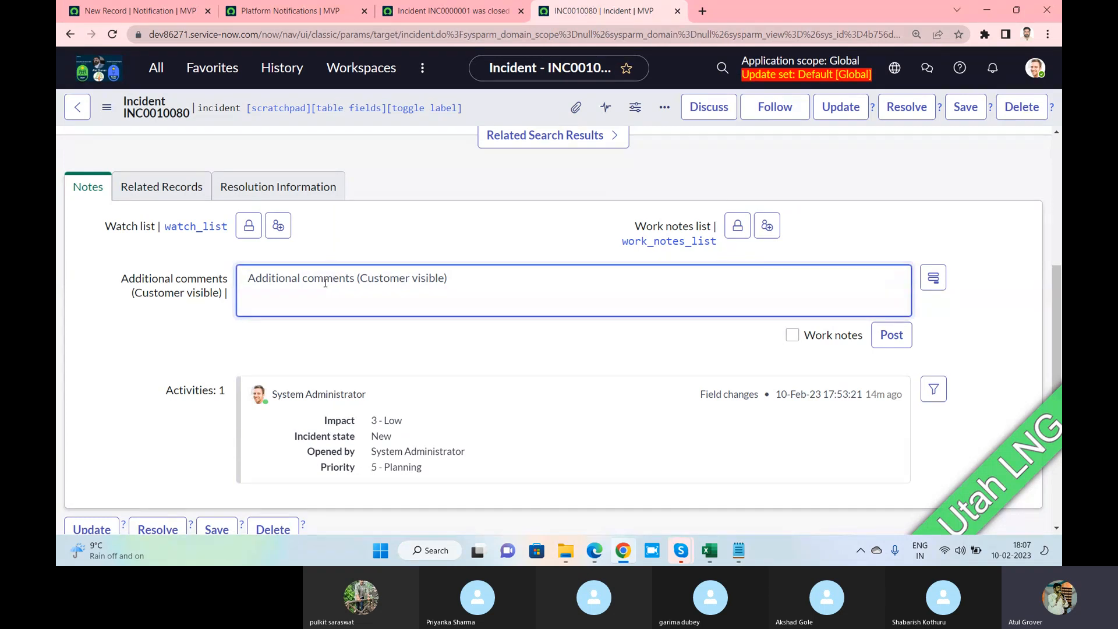
pyautogui.click(117, 12)
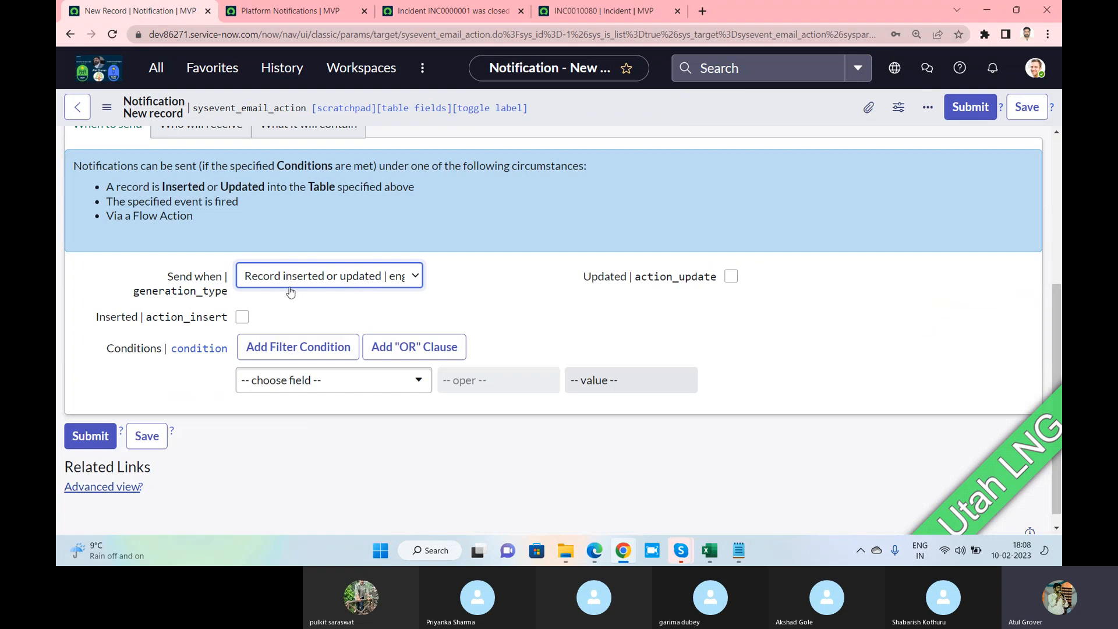
# Tick Inserted and Updated so LNG Change fires on both record insert and update
pyautogui.click(241, 317)
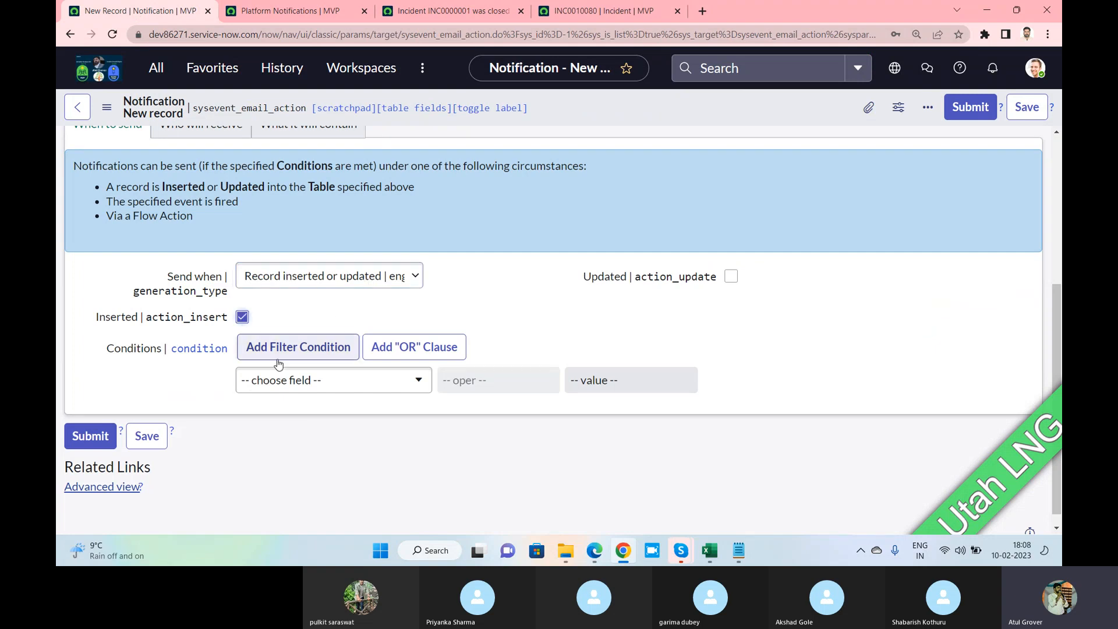
pyautogui.click(730, 277)
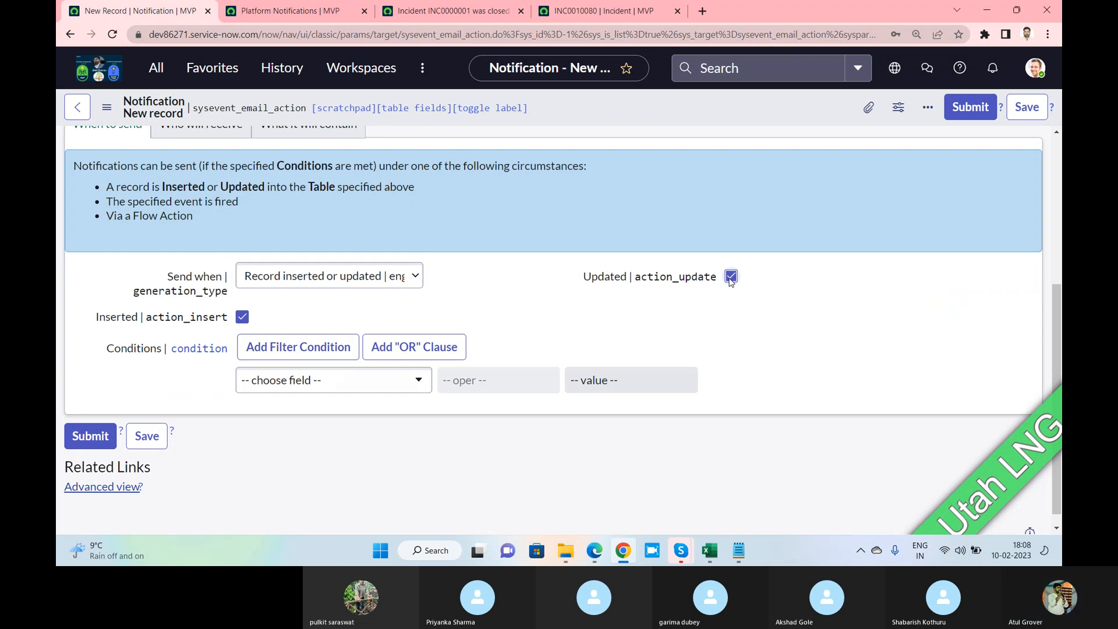
pyautogui.click(400, 379)
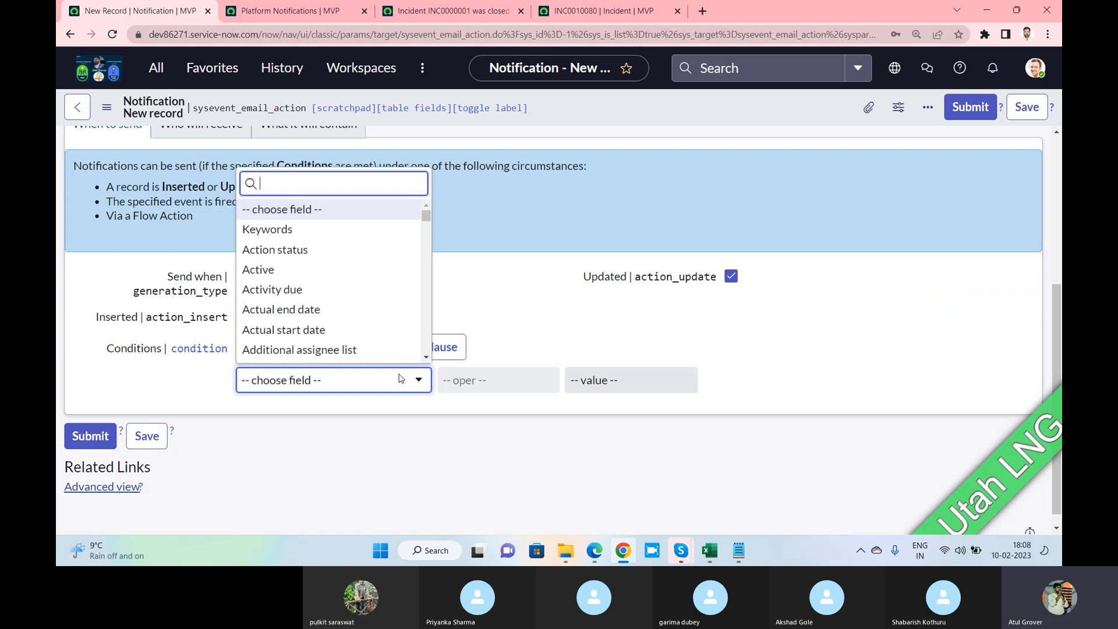
pyautogui.click(536, 301)
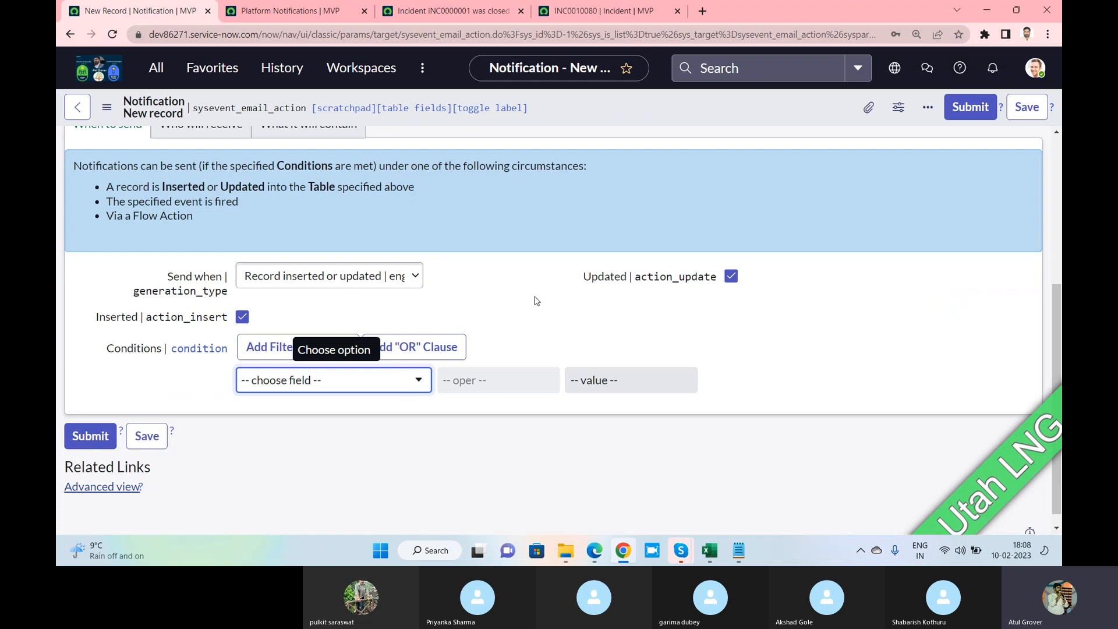
pyautogui.click(331, 276)
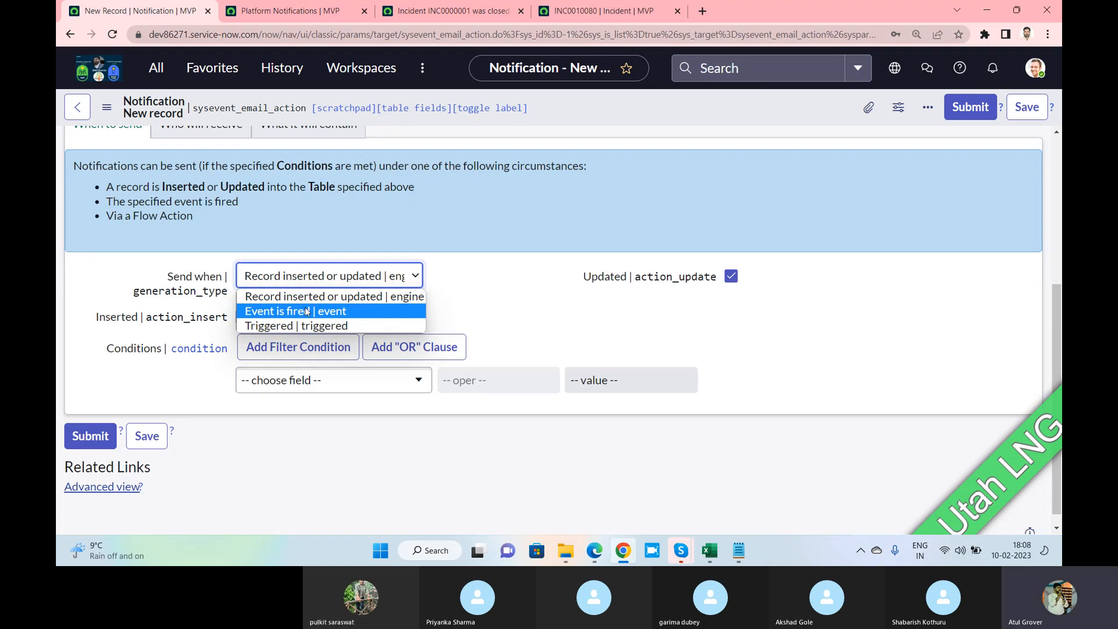
pyautogui.hotkey('alt', 'Tab')
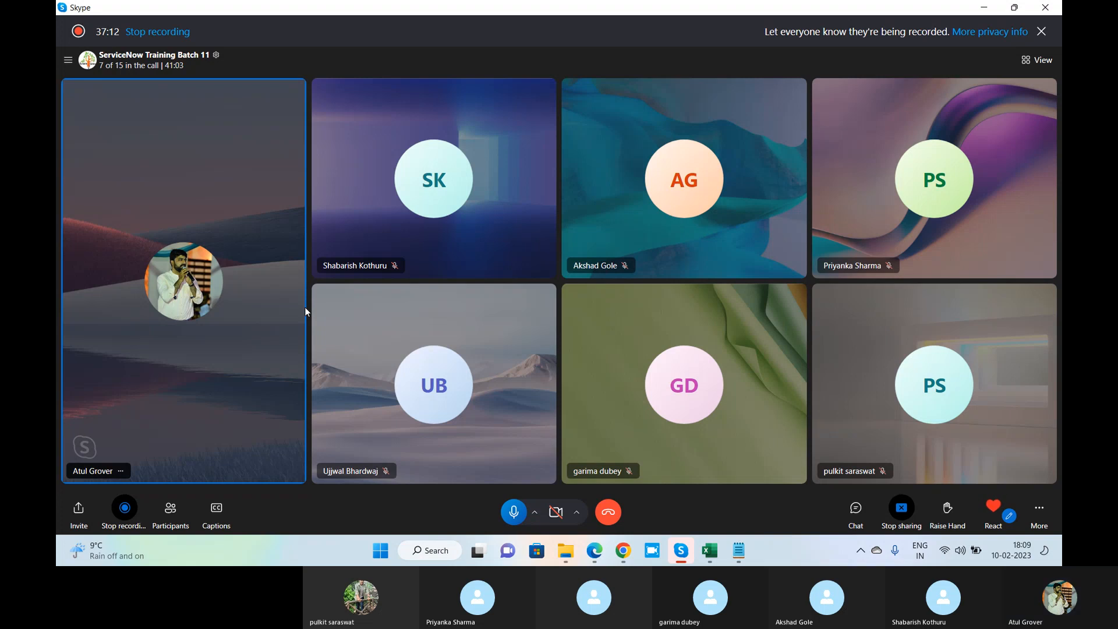
pyautogui.hotkey('alt', 'Tab')
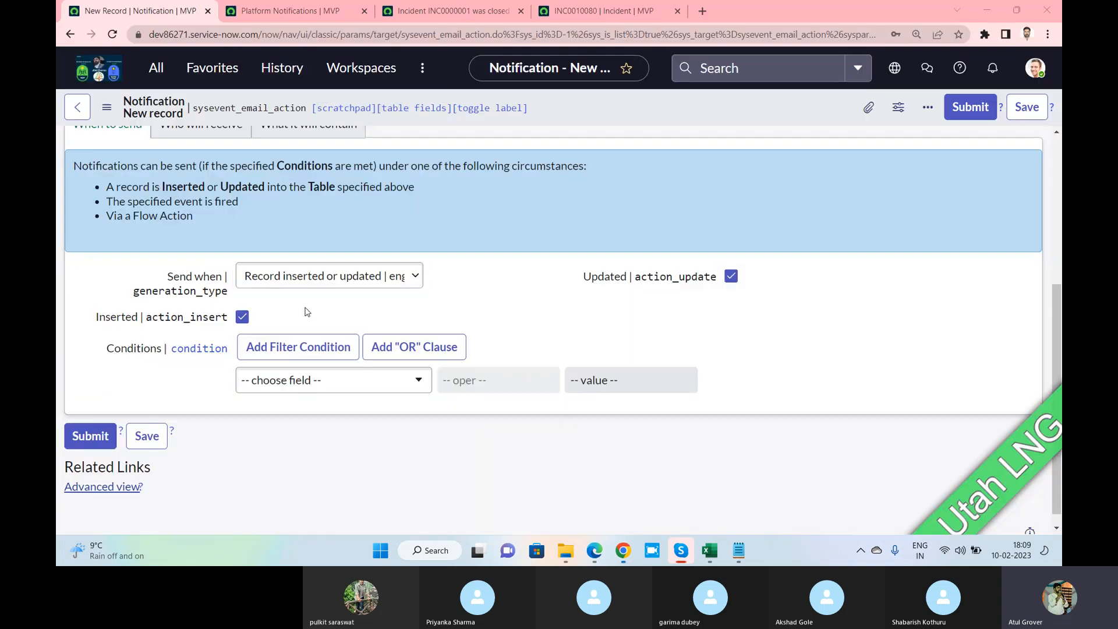
pyautogui.click(310, 281)
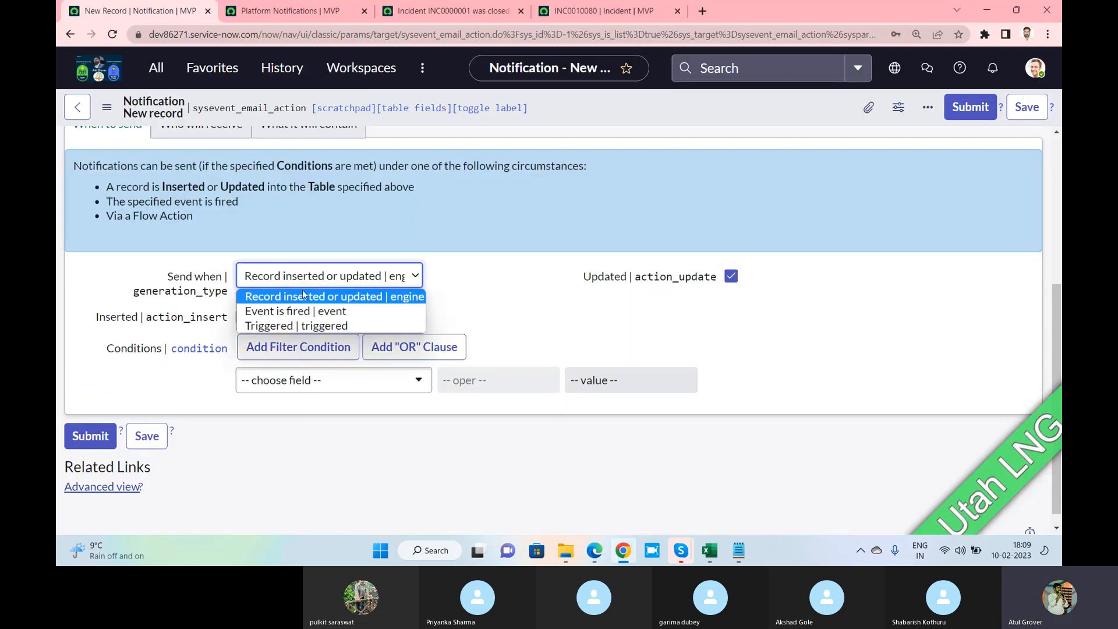
pyautogui.click(294, 311)
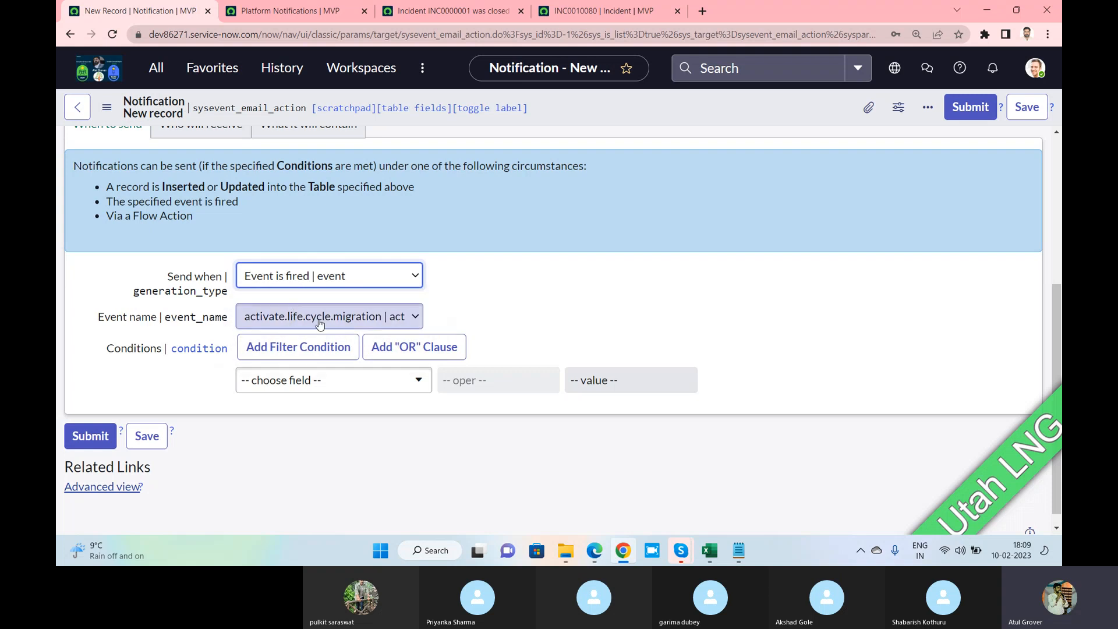
pyautogui.click(320, 321)
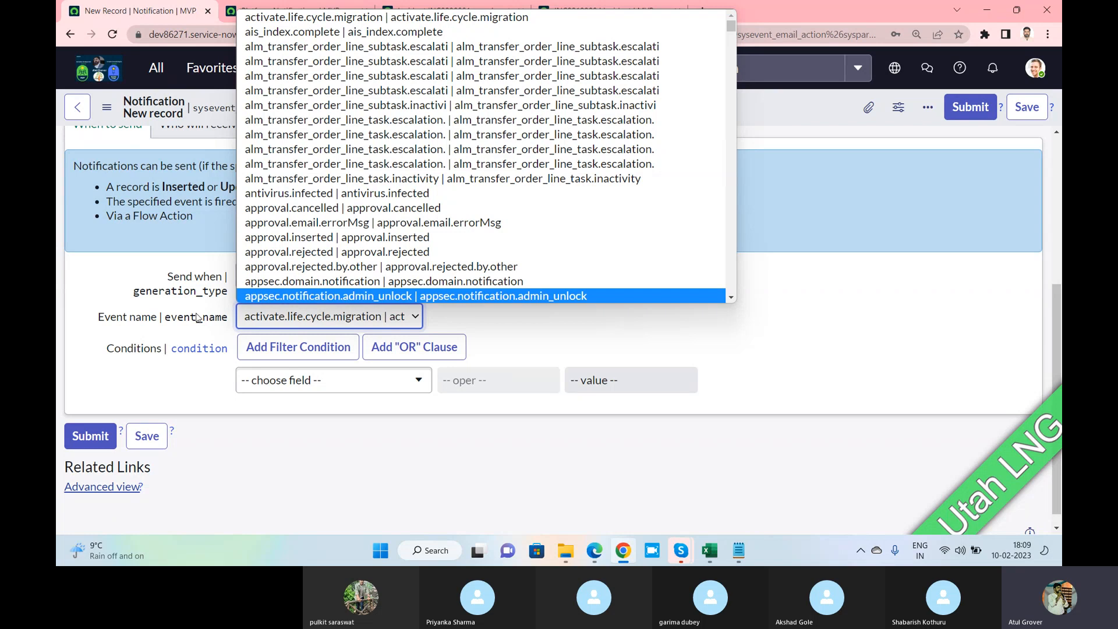
pyautogui.rightClick(150, 320)
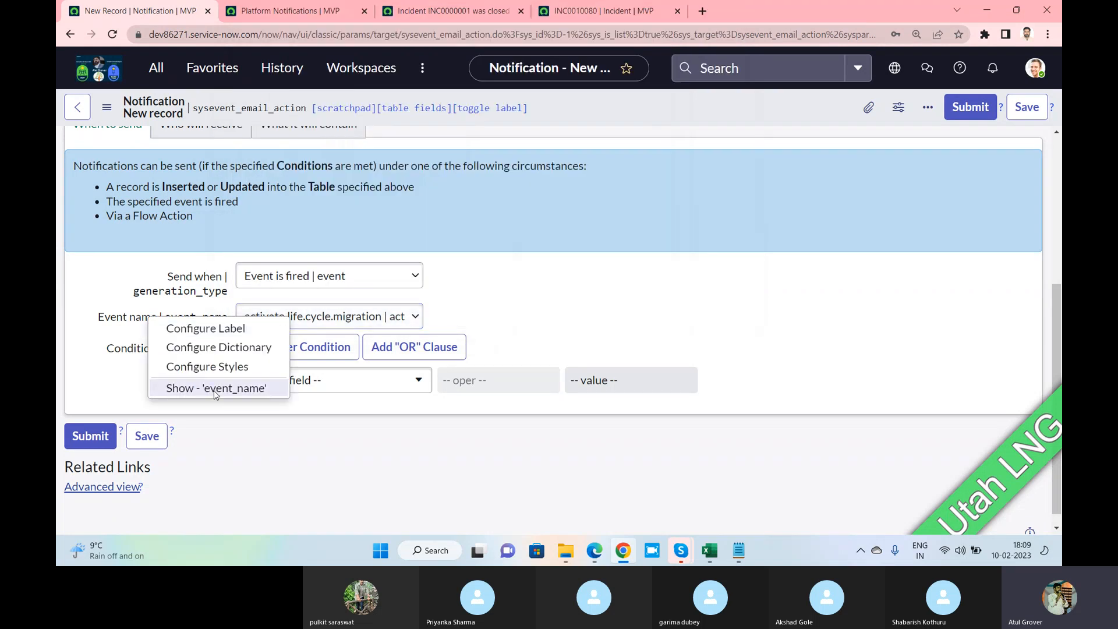
pyautogui.click(216, 388)
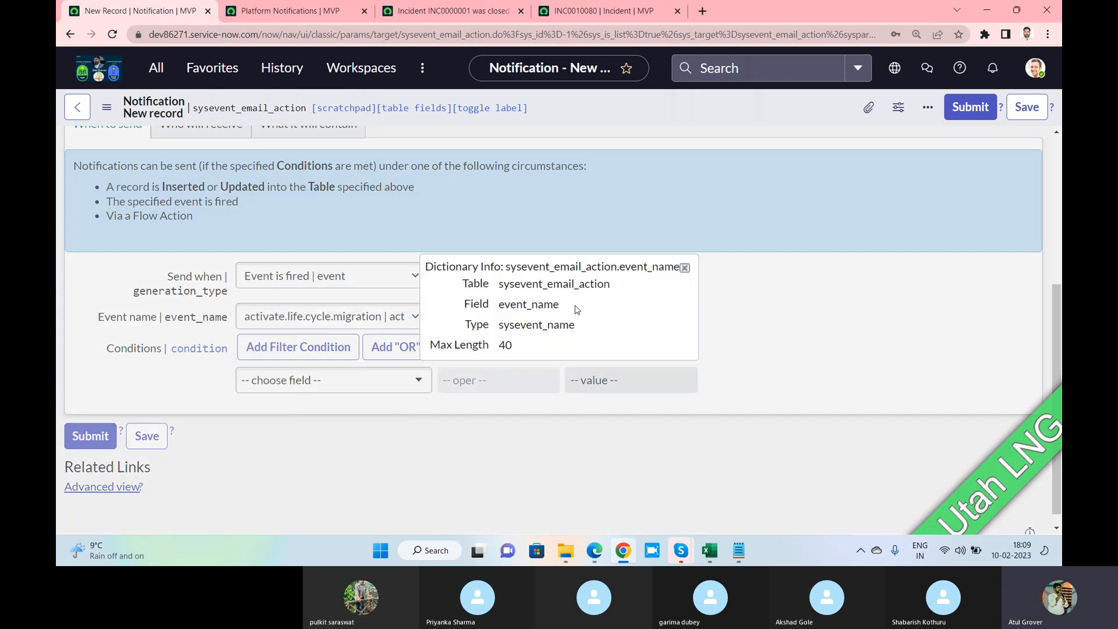
pyautogui.moveTo(499, 287); pyautogui.dragTo(611, 286)
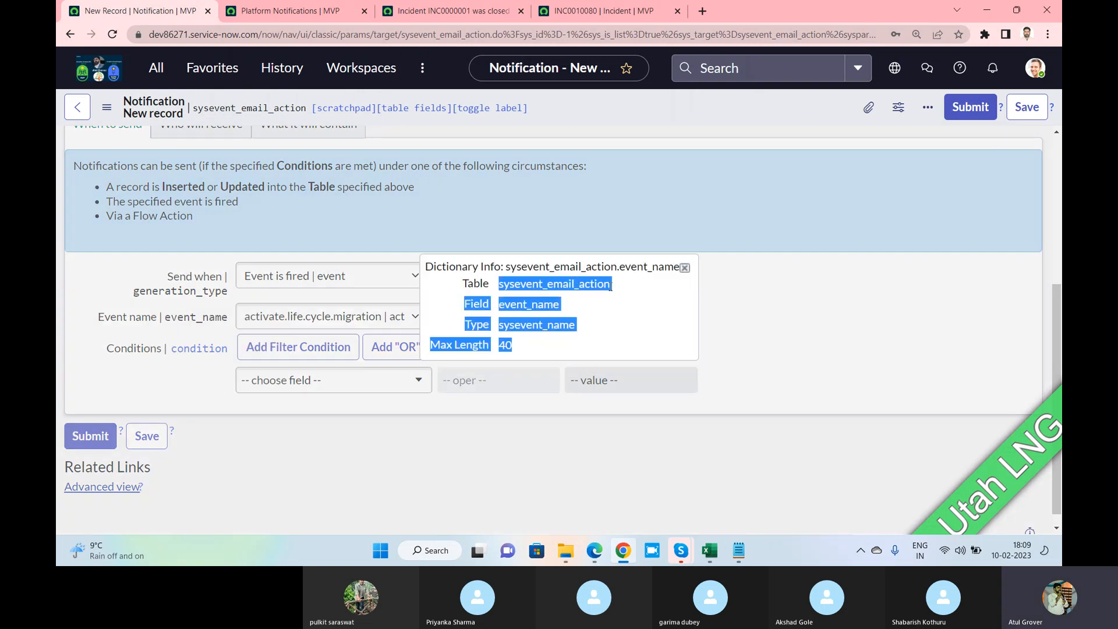
pyautogui.click(684, 267)
# Set Send when back to 'Record inserted or updated', keeping Inserted and Updated ticked
pyautogui.click(411, 276)
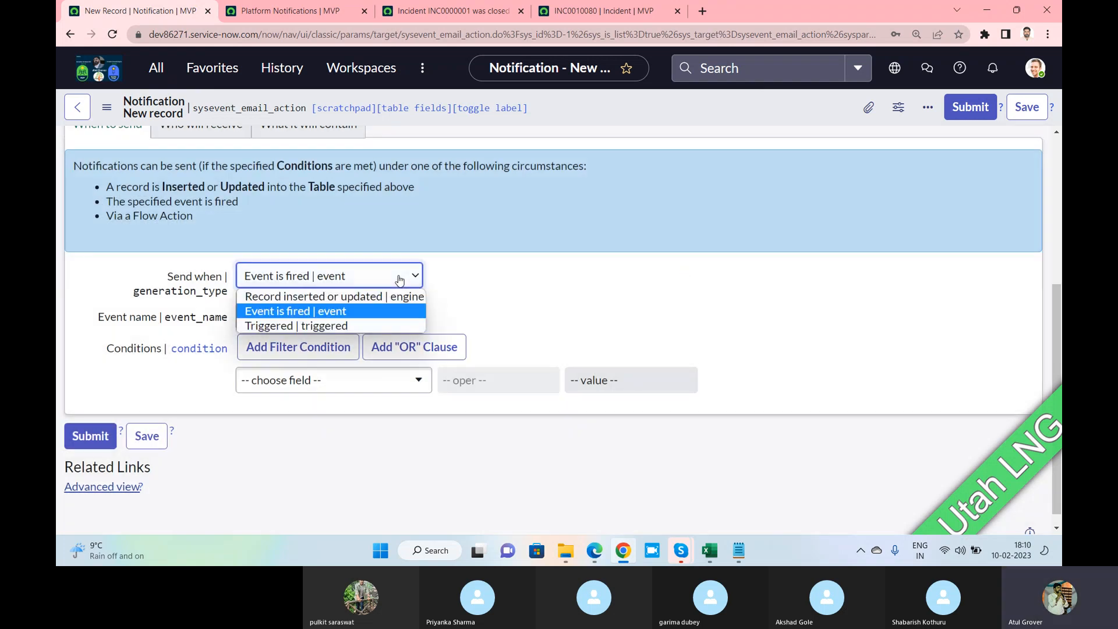
pyautogui.click(325, 326)
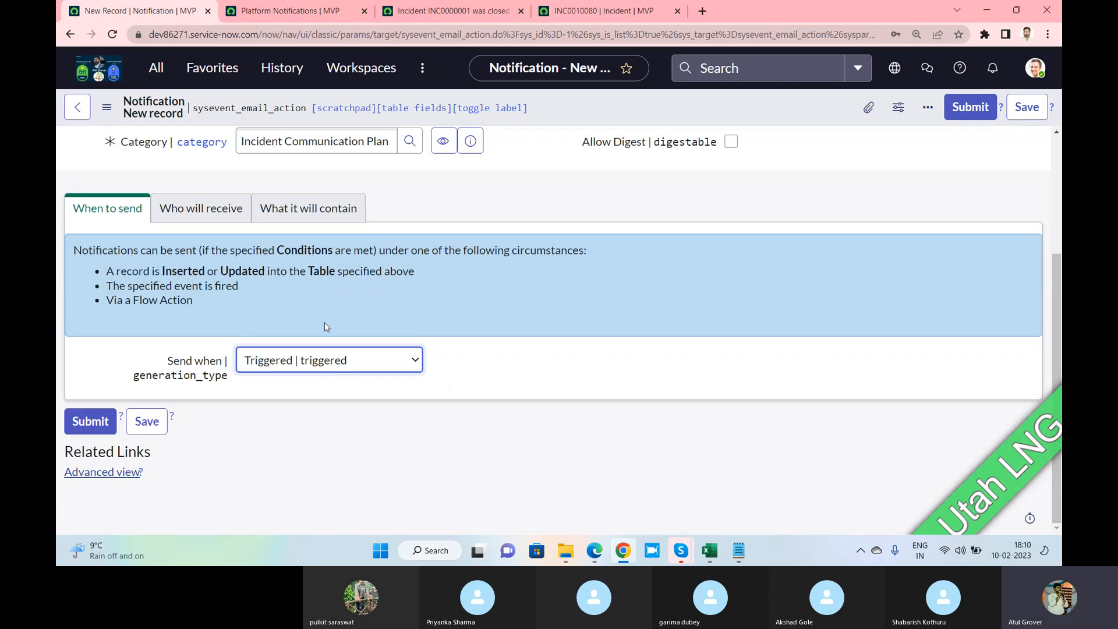
pyautogui.hotkey('alt', 'Tab')
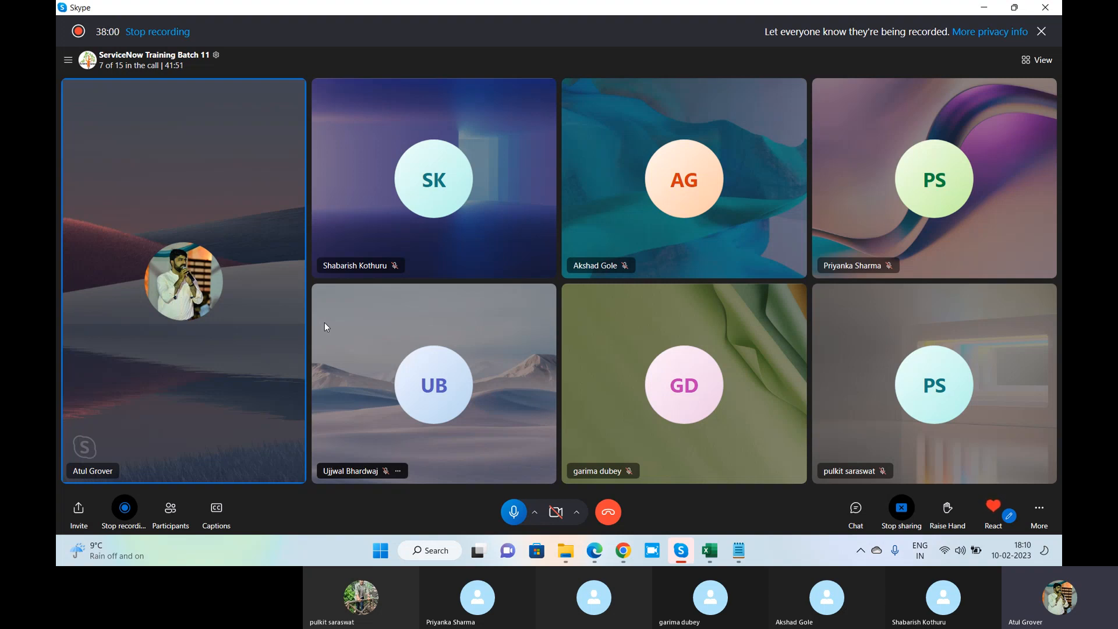
pyautogui.hotkey('alt', 'Tab')
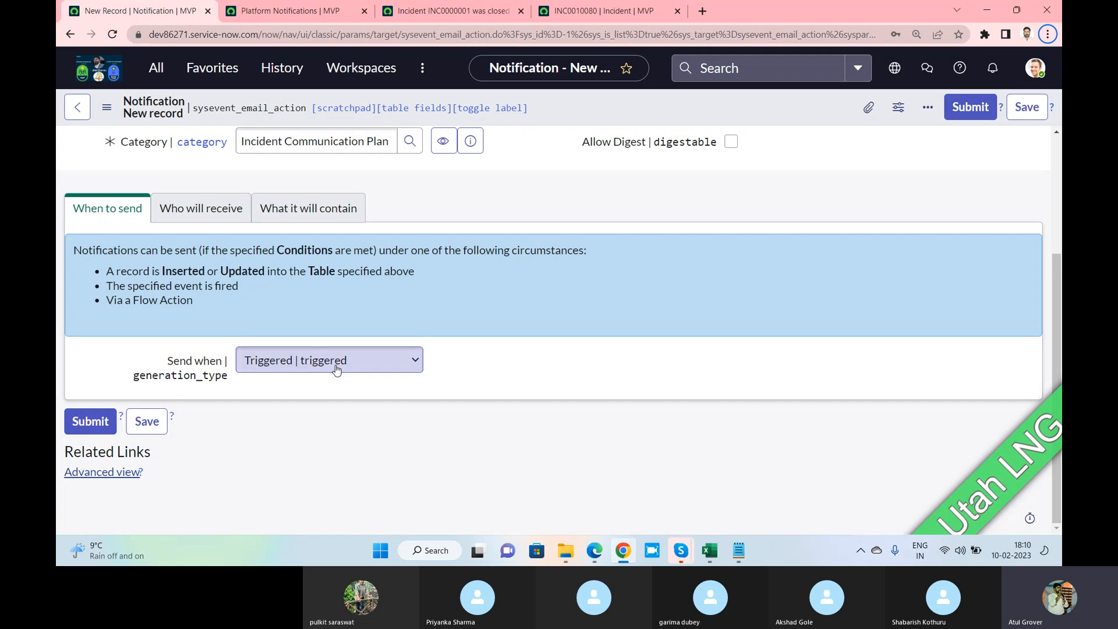
pyautogui.click(336, 367)
pyautogui.click(307, 383)
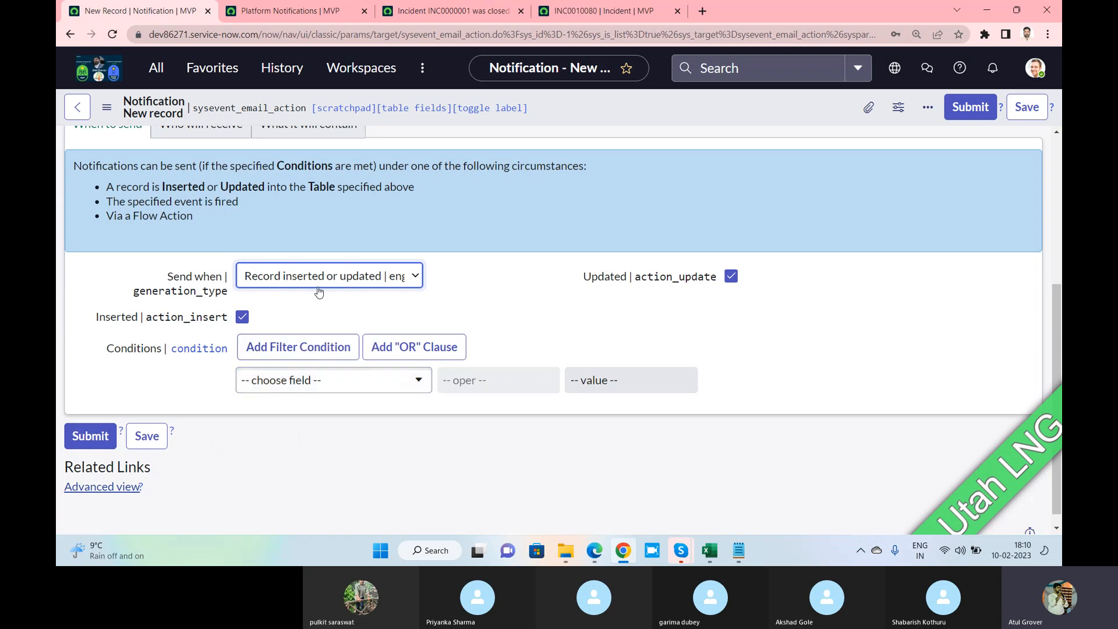
pyautogui.scroll(3, 371, 292)
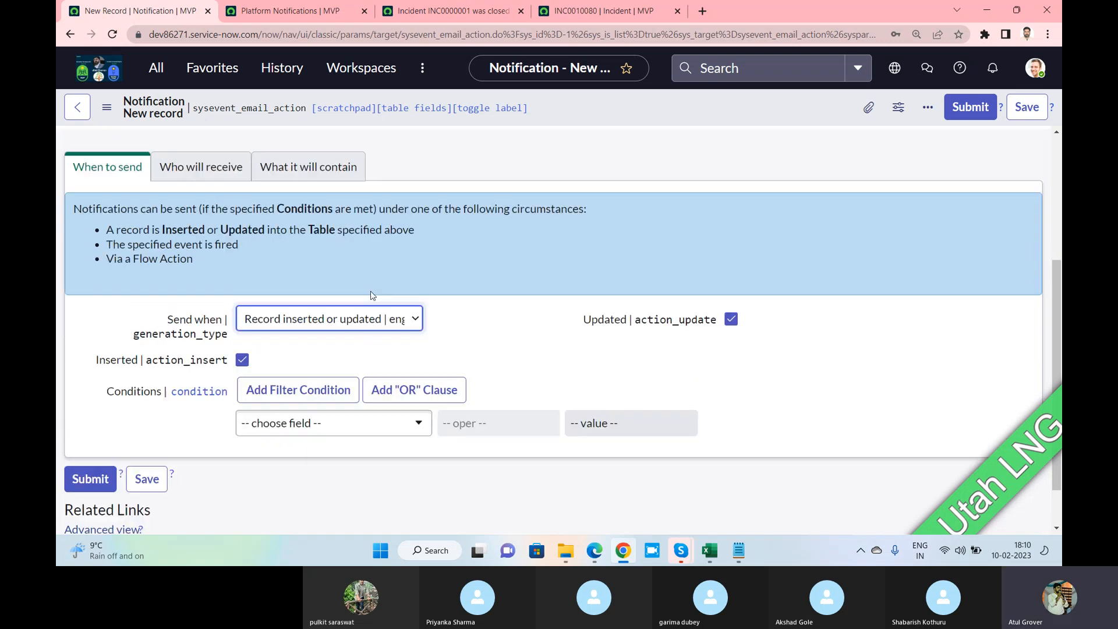
# Show the LNG Change notification's Who will receive settings
pyautogui.click(197, 265)
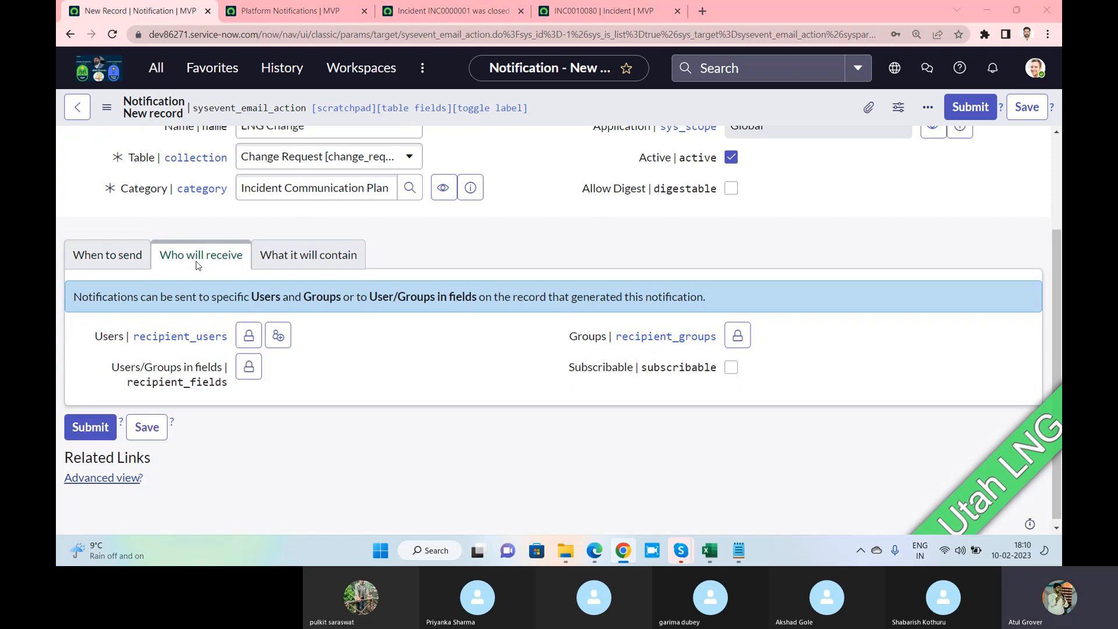
pyautogui.hotkey('alt', 'Tab')
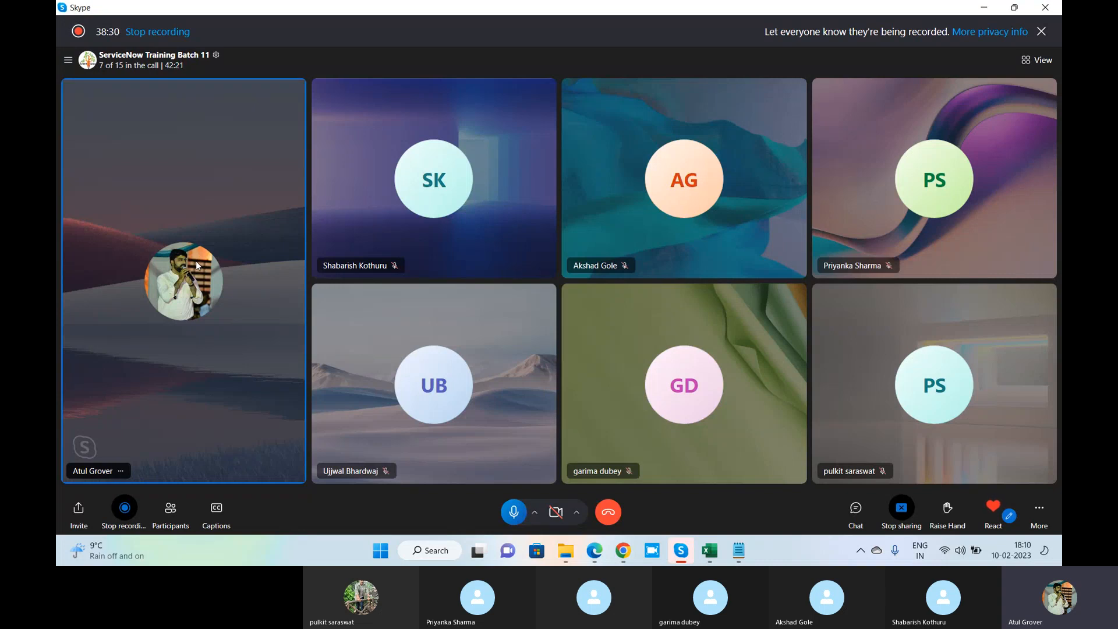
pyautogui.hotkey('alt', 'Tab')
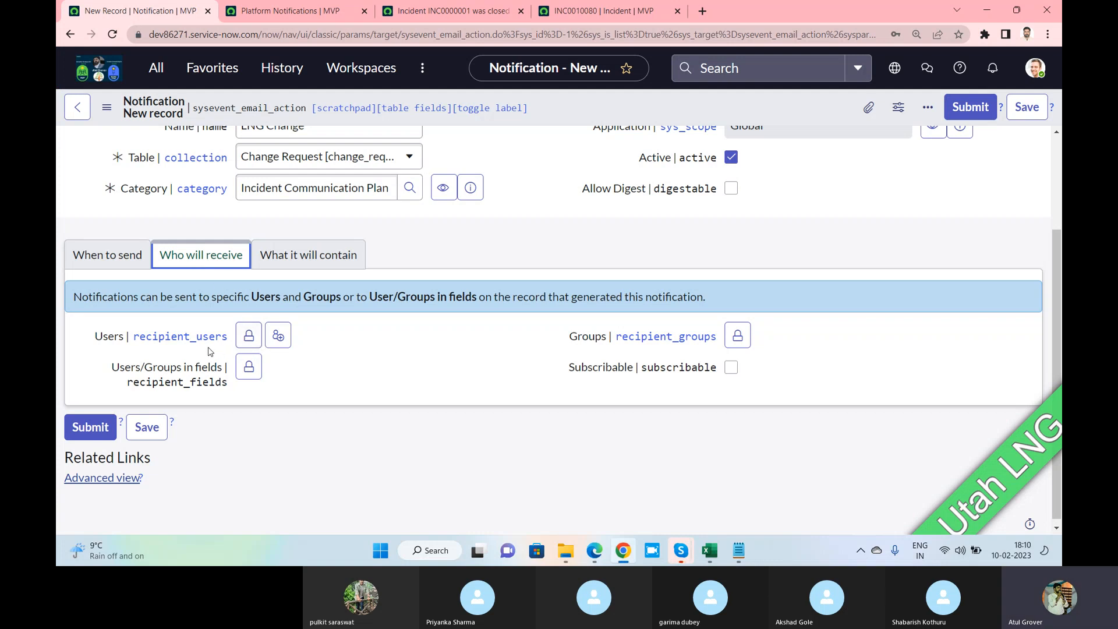
# Search for the user account in Users, add the matching user, and lock the field
pyautogui.click(248, 336)
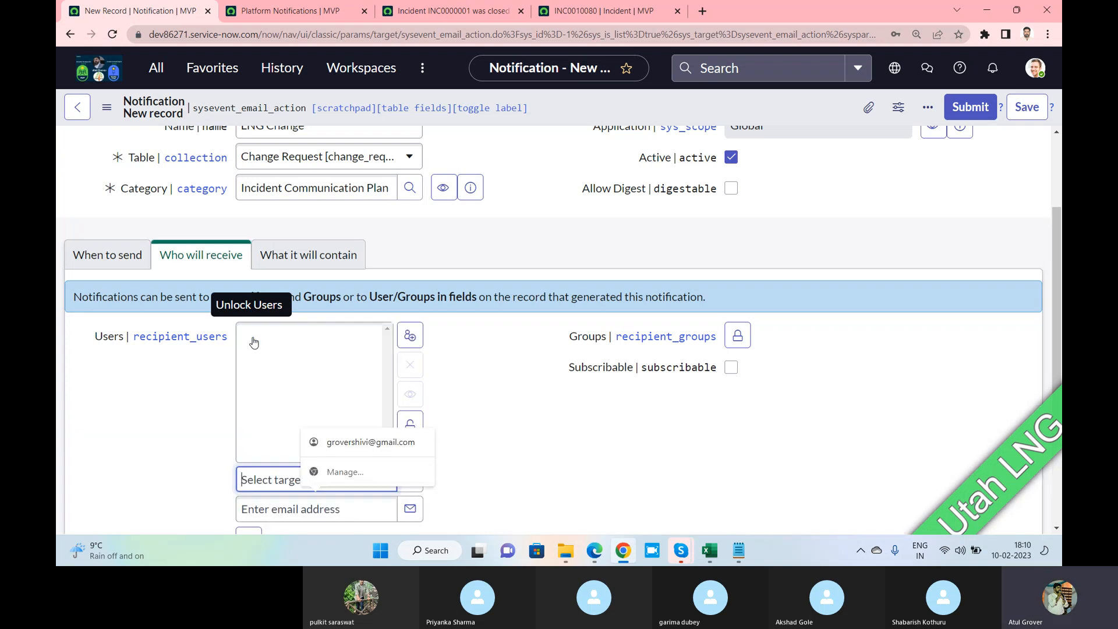
pyautogui.write('sahb')
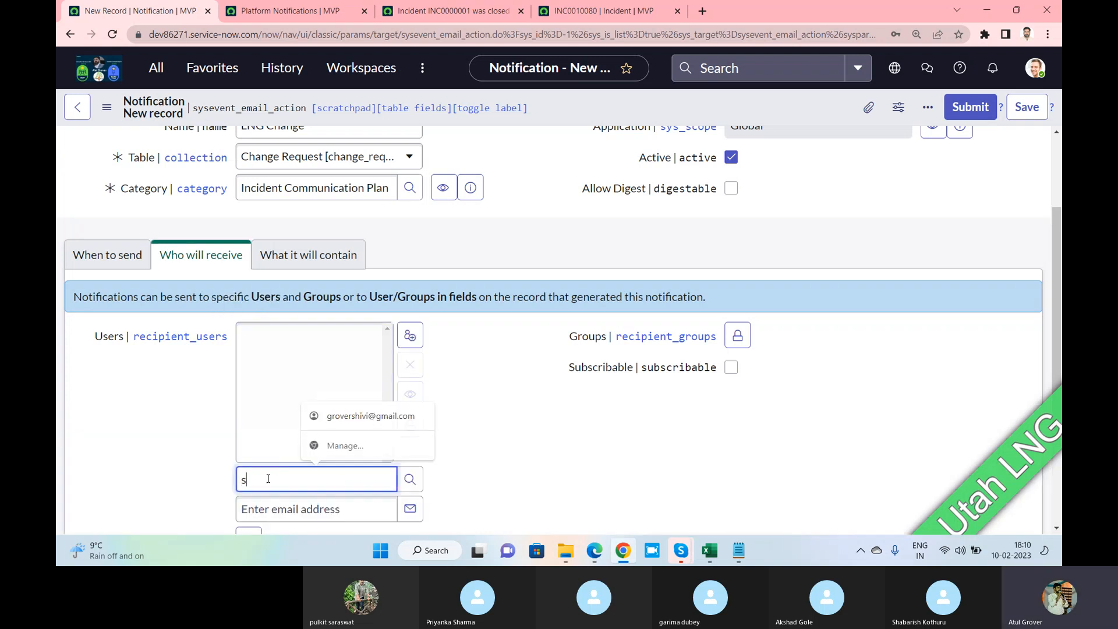
pyautogui.press('BackSpace')
pyautogui.press('BackSpace')
pyautogui.write('hab')
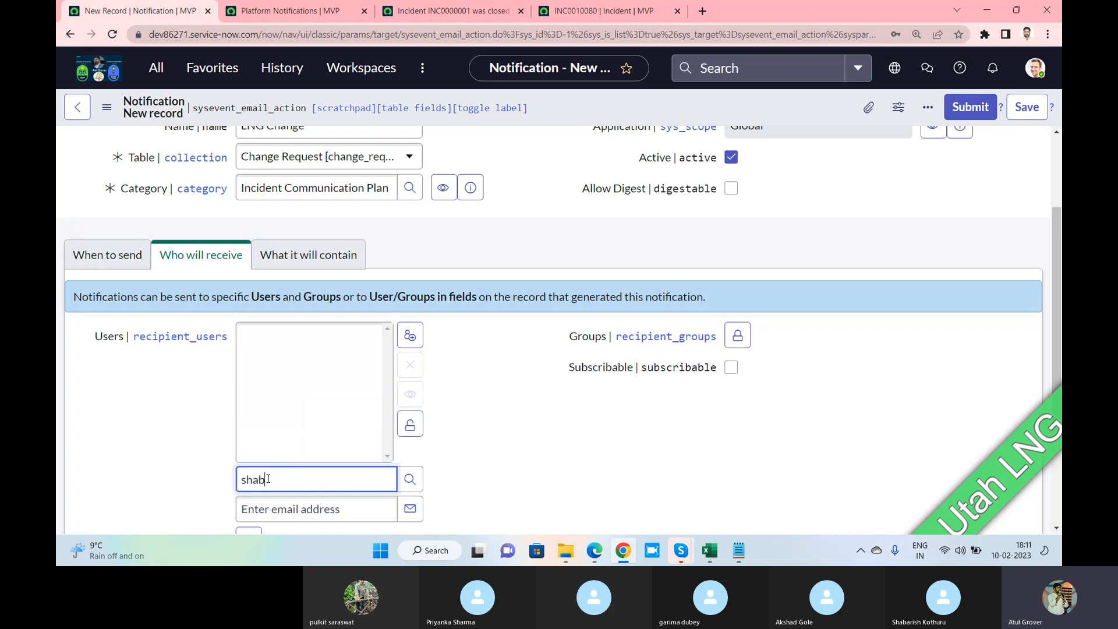
pyautogui.click(303, 505)
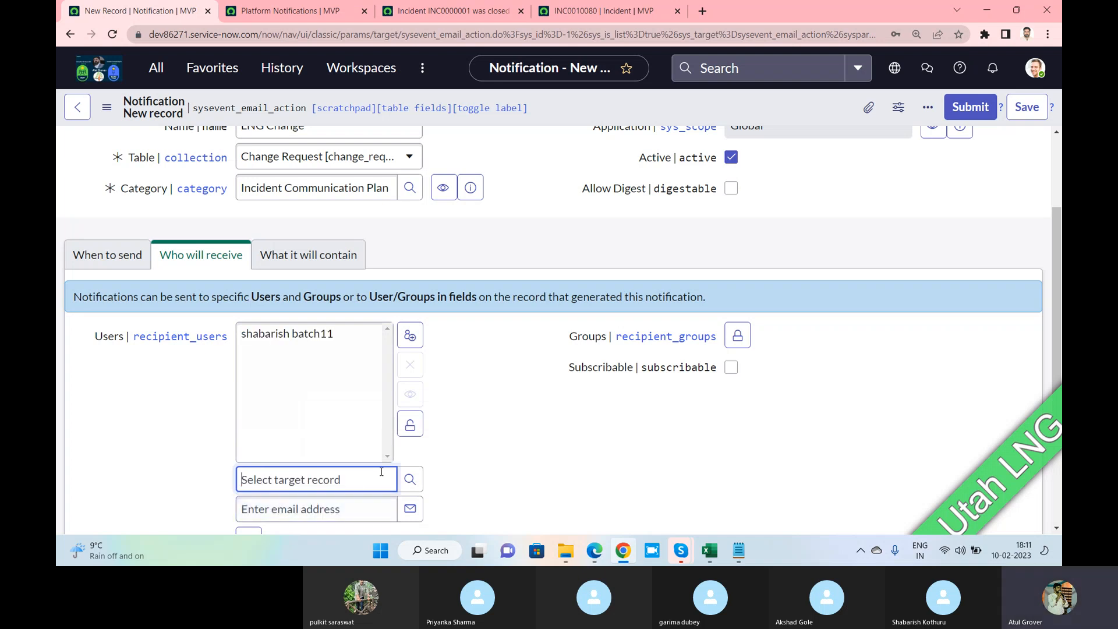
pyautogui.click(410, 424)
pyautogui.hotkey('alt', 'Tab')
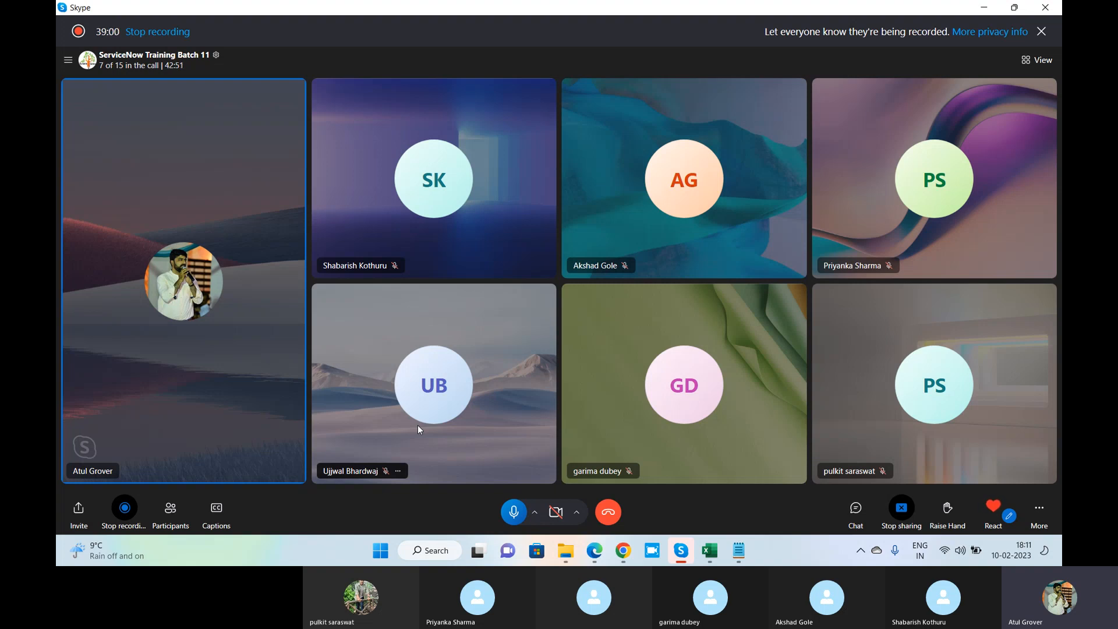
pyautogui.hotkey('alt', 'Tab')
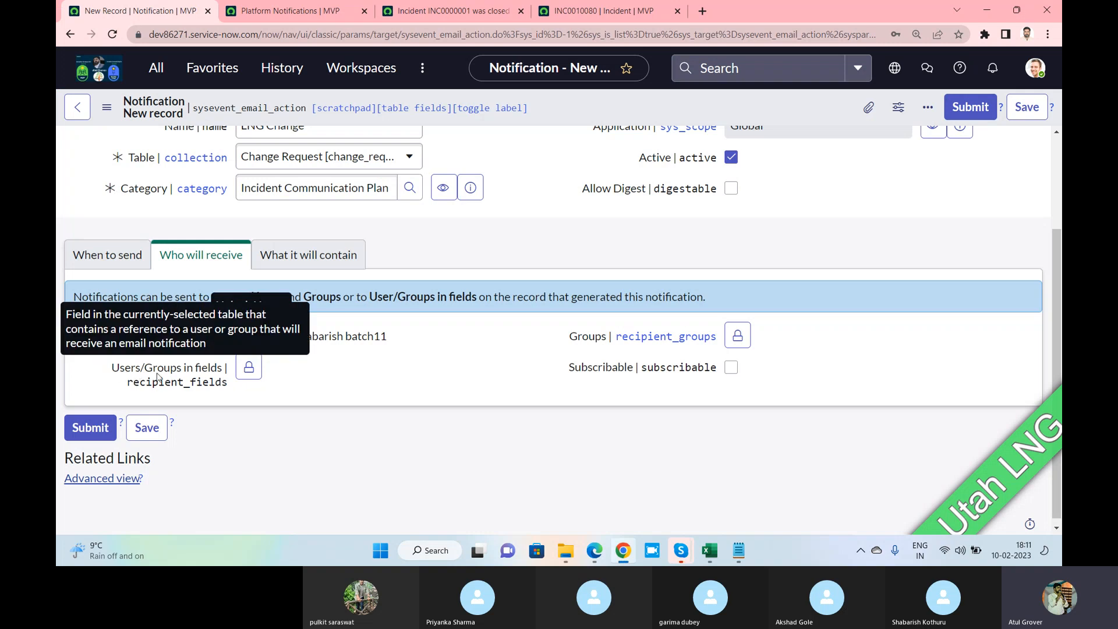
pyautogui.moveTo(145, 369); pyautogui.dragTo(224, 373)
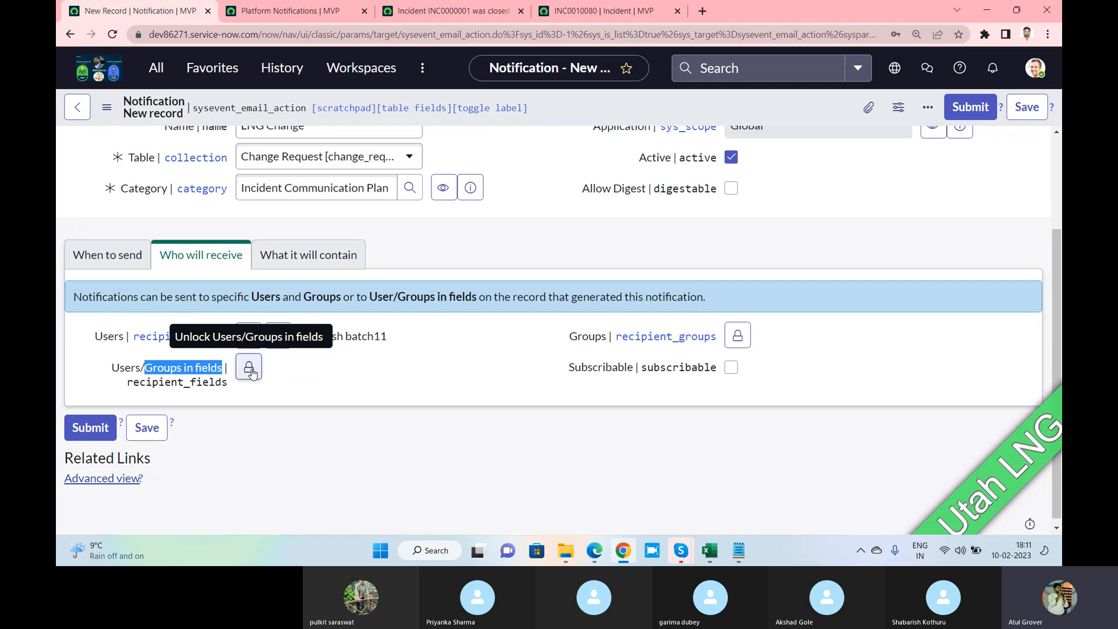
# Add Requested by, Assigned to and Opened by to the Users/Groups in fields recipients
pyautogui.click(248, 372)
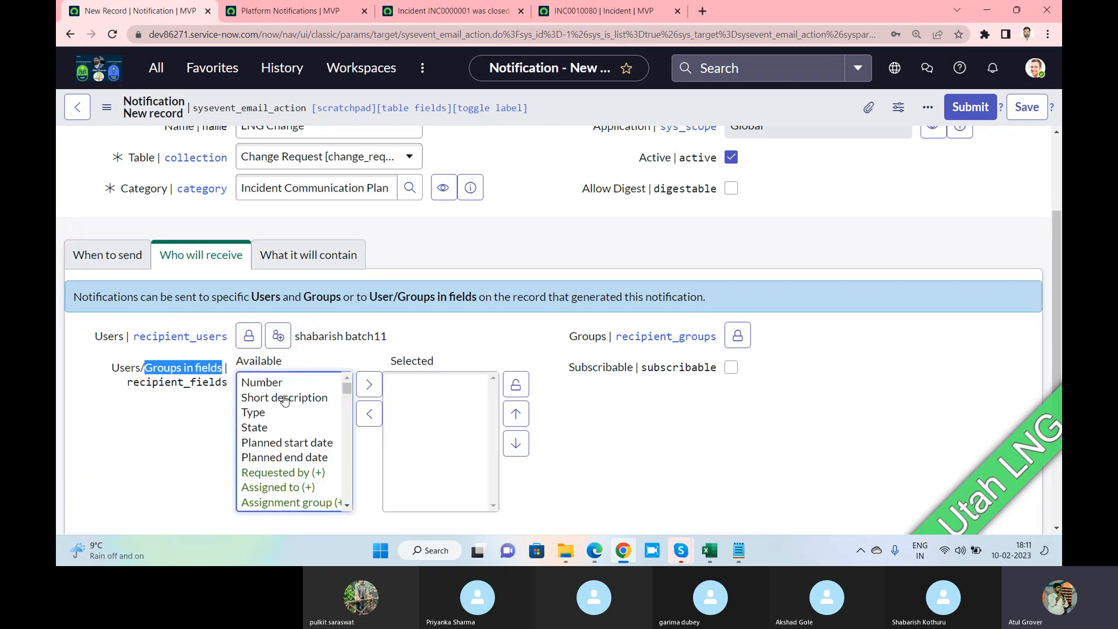
pyautogui.click(285, 400)
pyautogui.press('Down')
pyautogui.press('Down')
pyautogui.press('Down')
pyautogui.press('Down')
pyautogui.press('Down')
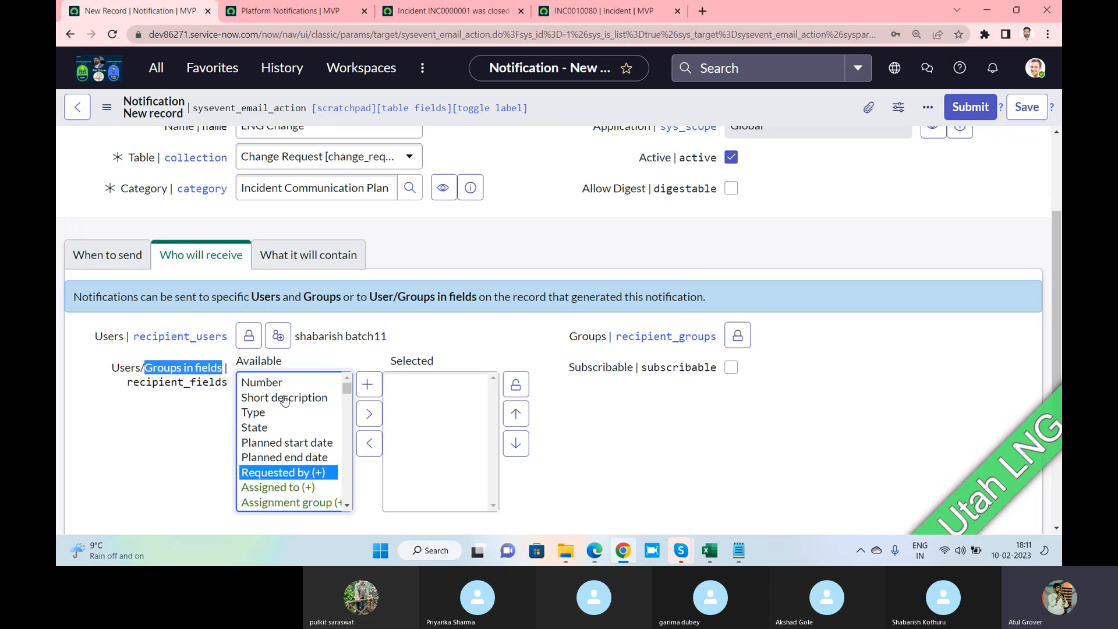
pyautogui.click(368, 415)
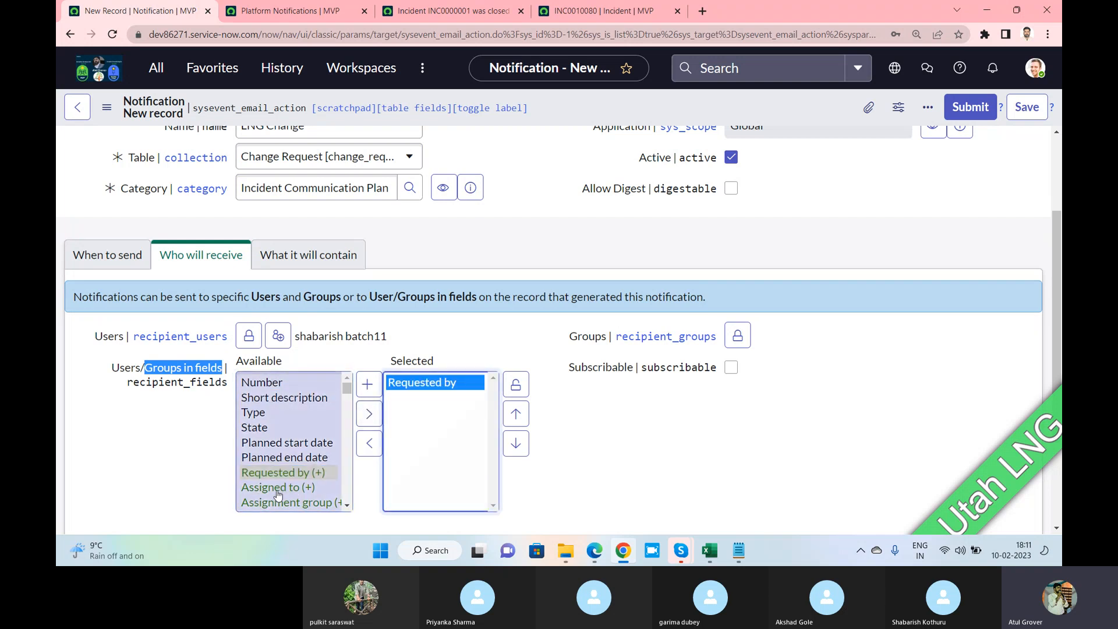
pyautogui.click(277, 489)
pyautogui.click(368, 414)
pyautogui.click(280, 399)
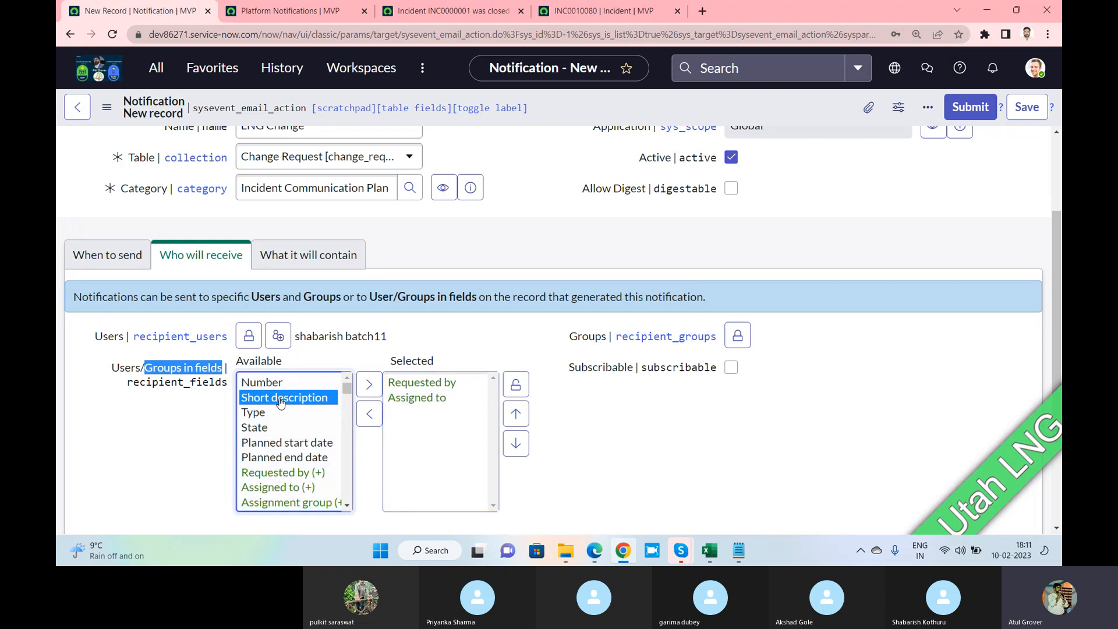
pyautogui.press('Down')
pyautogui.press('Down')
pyautogui.press('Down')
pyautogui.press('Down')
pyautogui.press('Down')
pyautogui.press('Down')
pyautogui.press('Down')
pyautogui.press('Down')
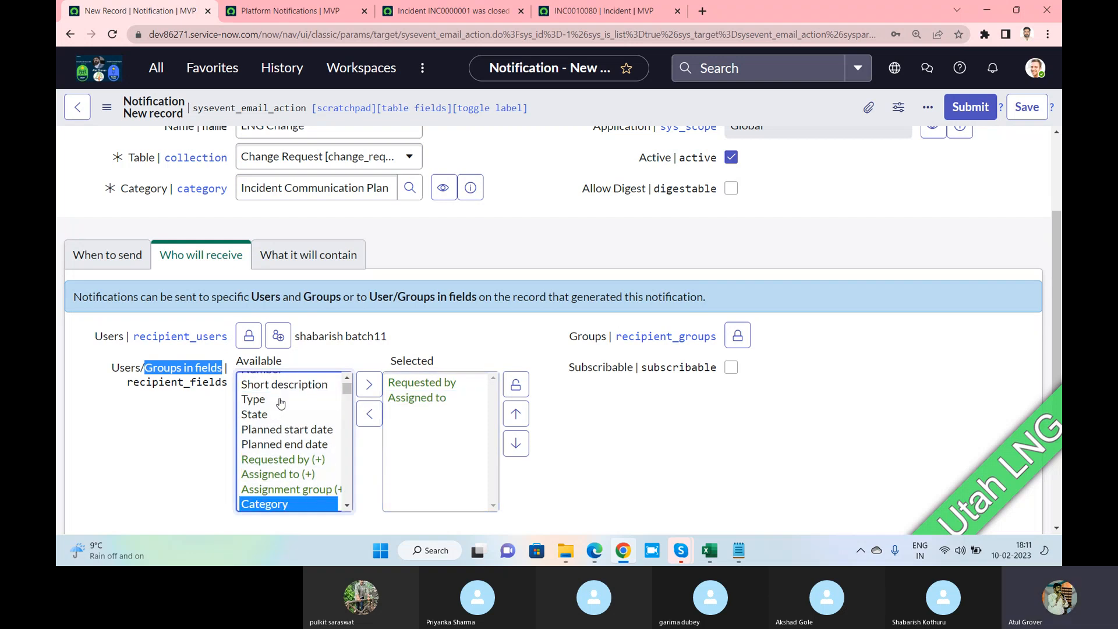
pyautogui.write('op')
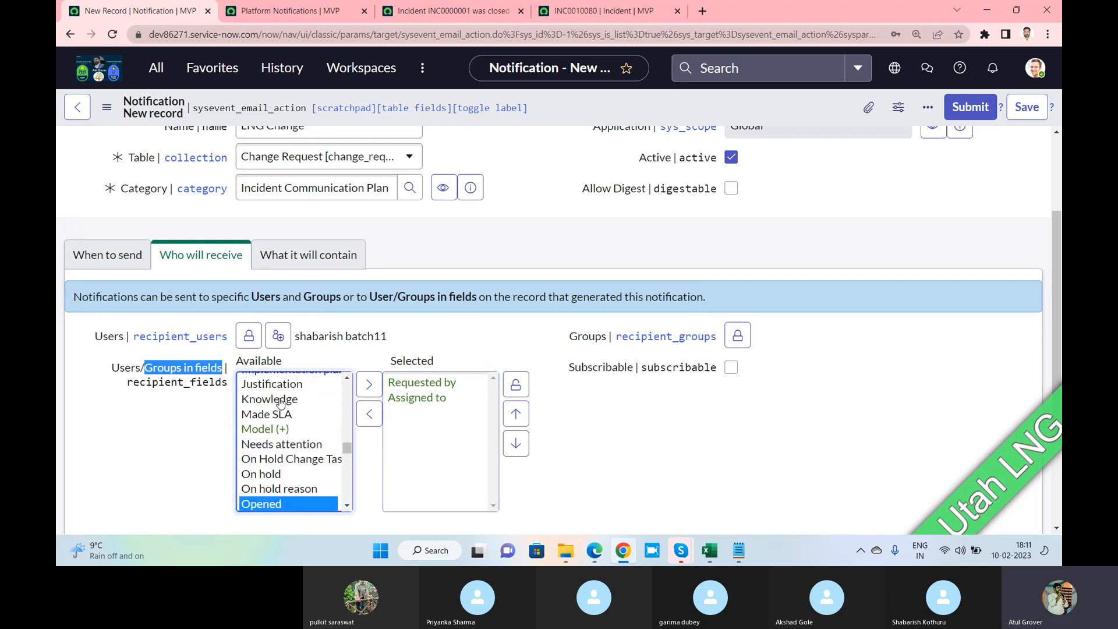
pyautogui.press('Down')
pyautogui.click(368, 413)
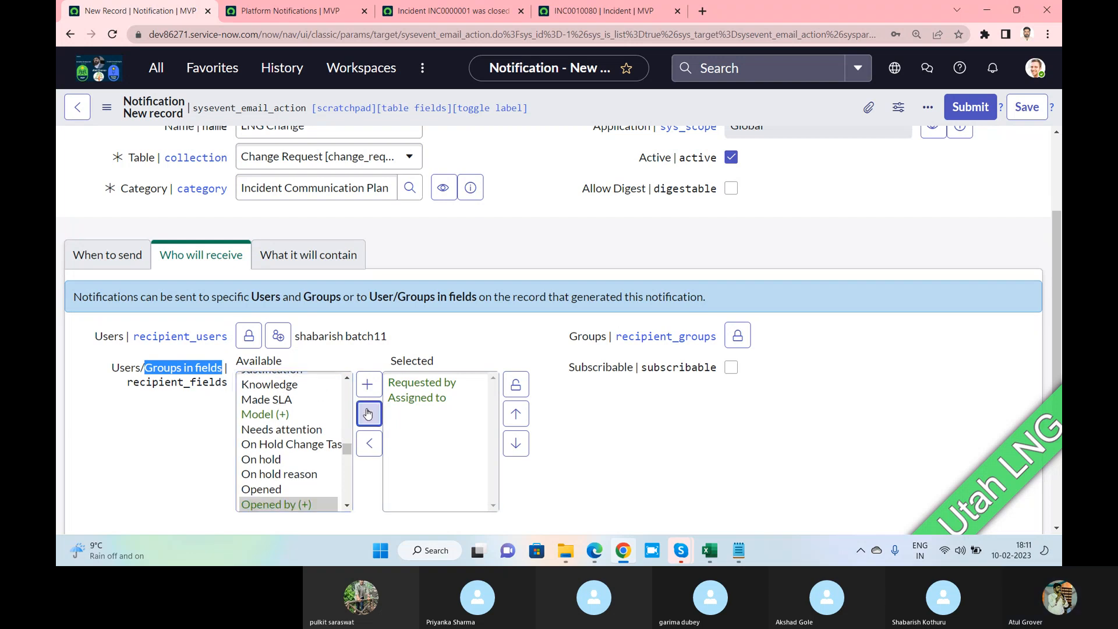
pyautogui.click(516, 389)
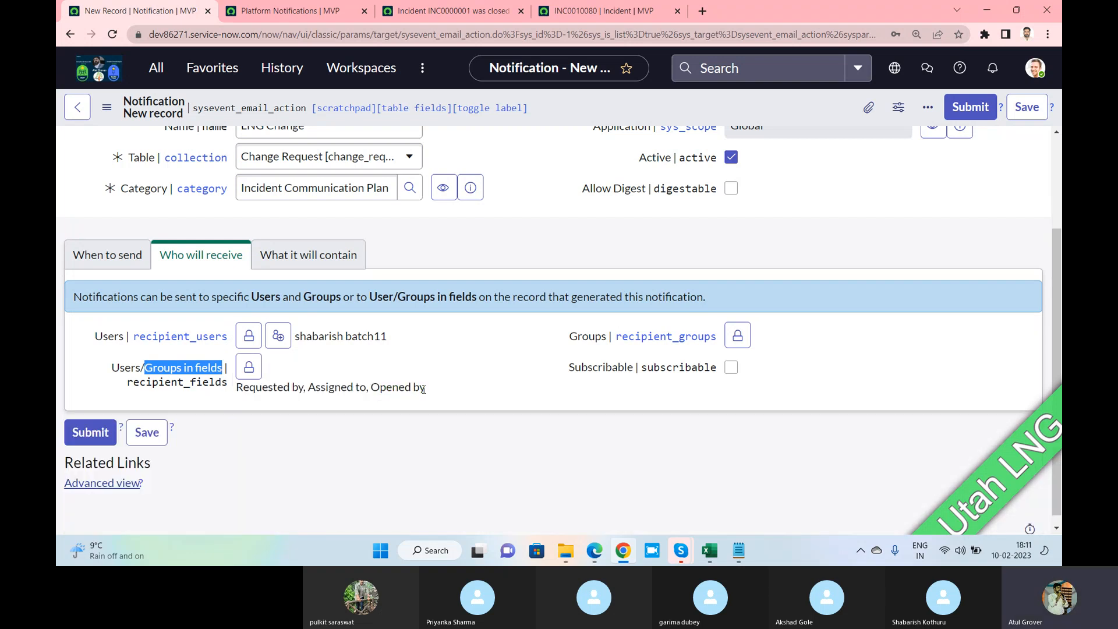
pyautogui.moveTo(425, 389); pyautogui.dragTo(237, 382)
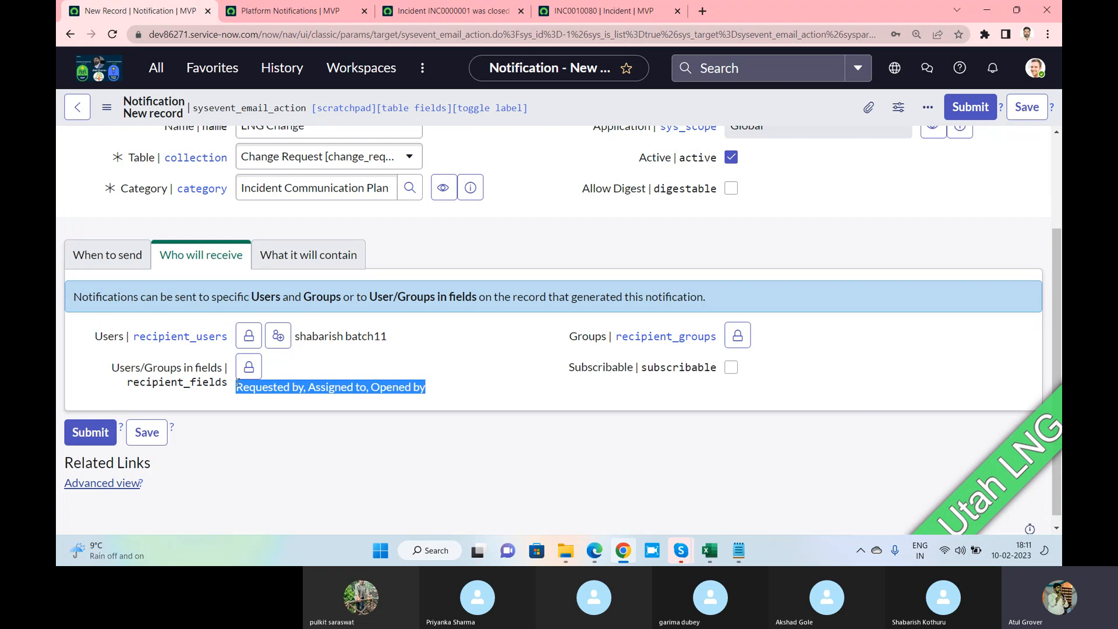
# Search 'batch' in Groups and add Batch11 as a recipient group
pyautogui.click(737, 336)
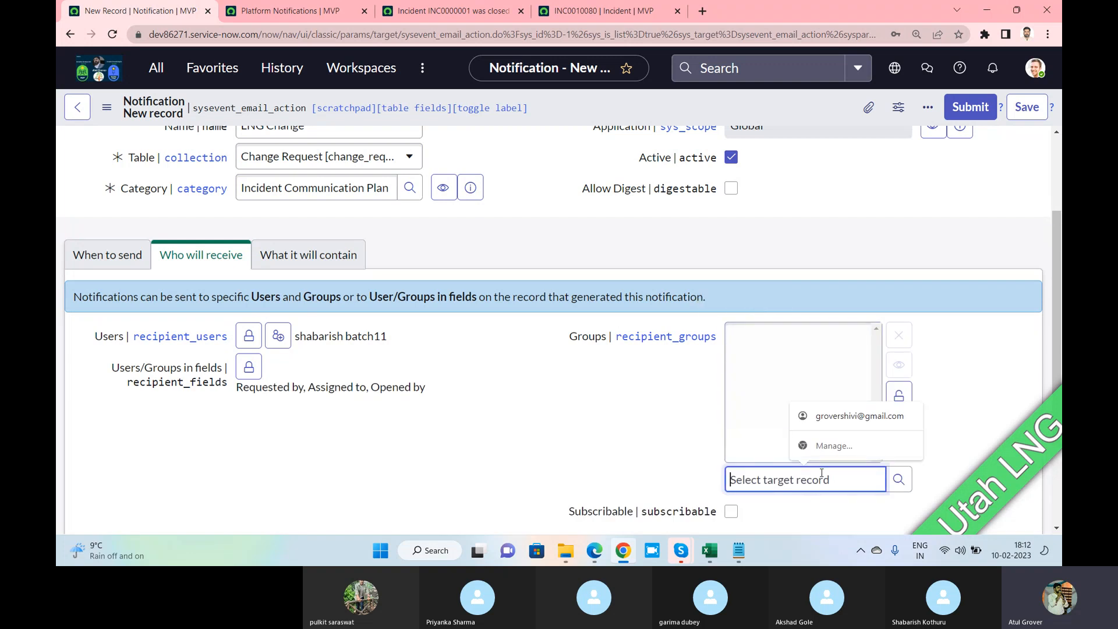
pyautogui.write('batch')
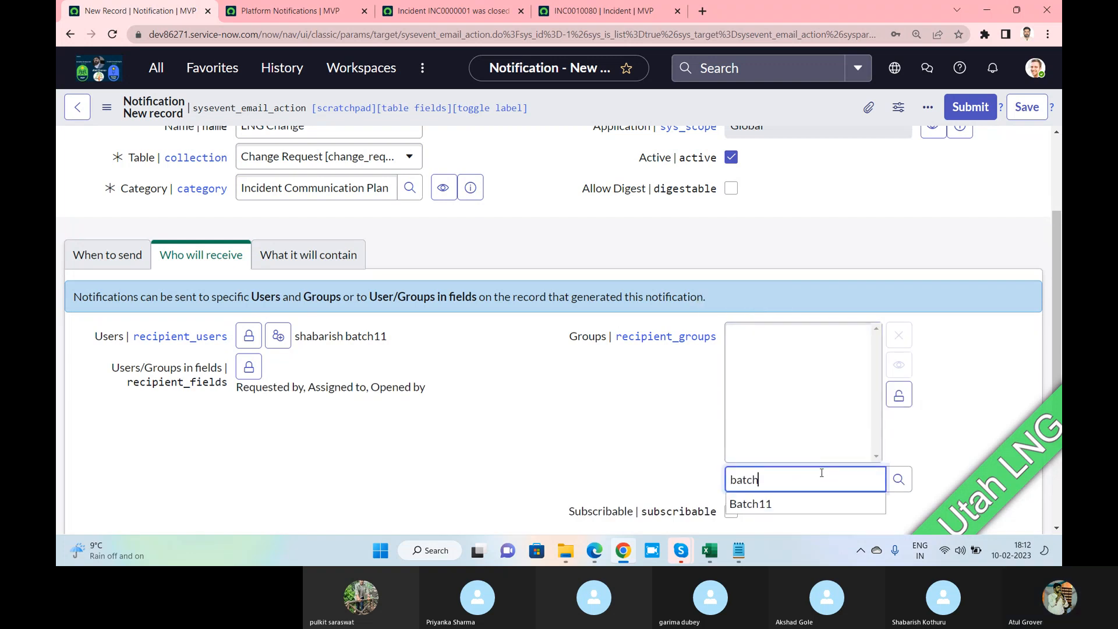
pyautogui.click(756, 506)
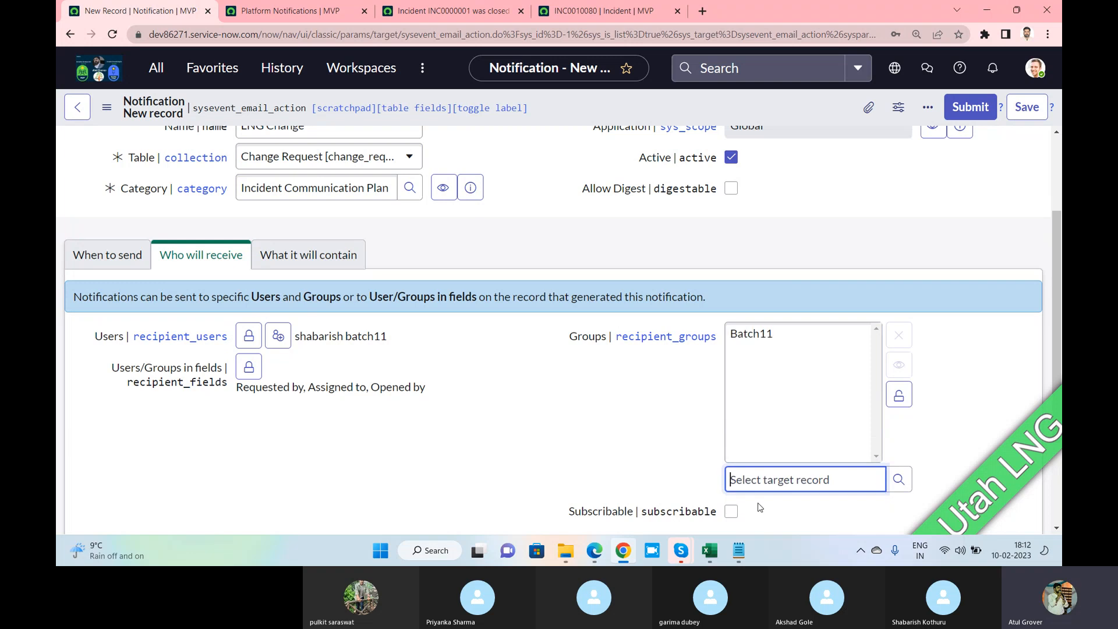
pyautogui.click(899, 396)
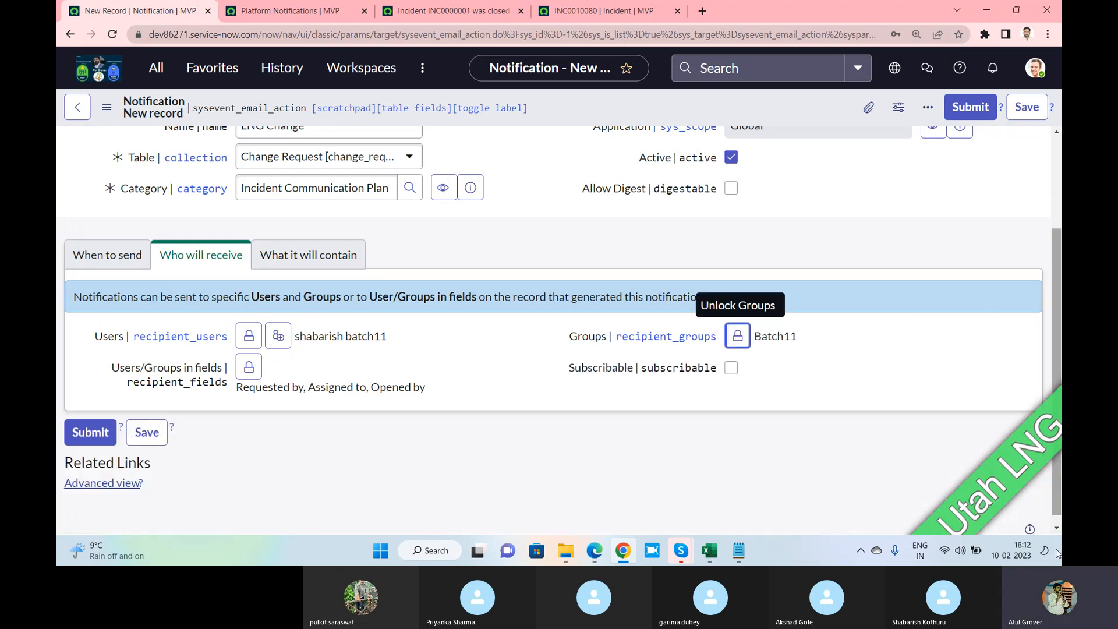
# Add Assignment group and Approval to Users/Groups in fields and tick Subscribable
pyautogui.click(248, 366)
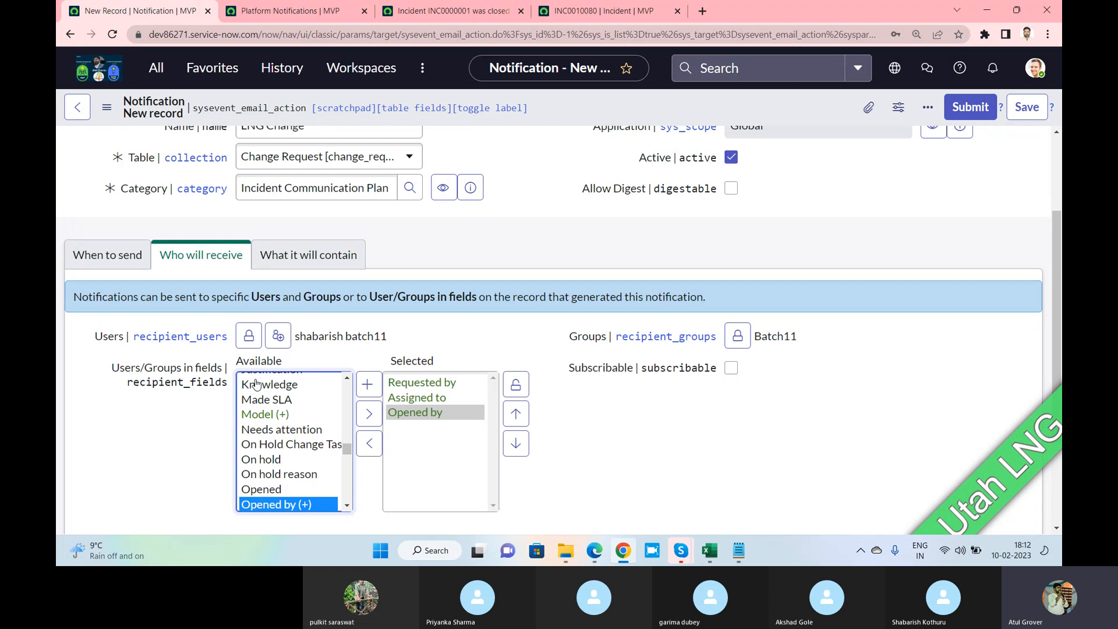
pyautogui.click(265, 448)
pyautogui.press('g')
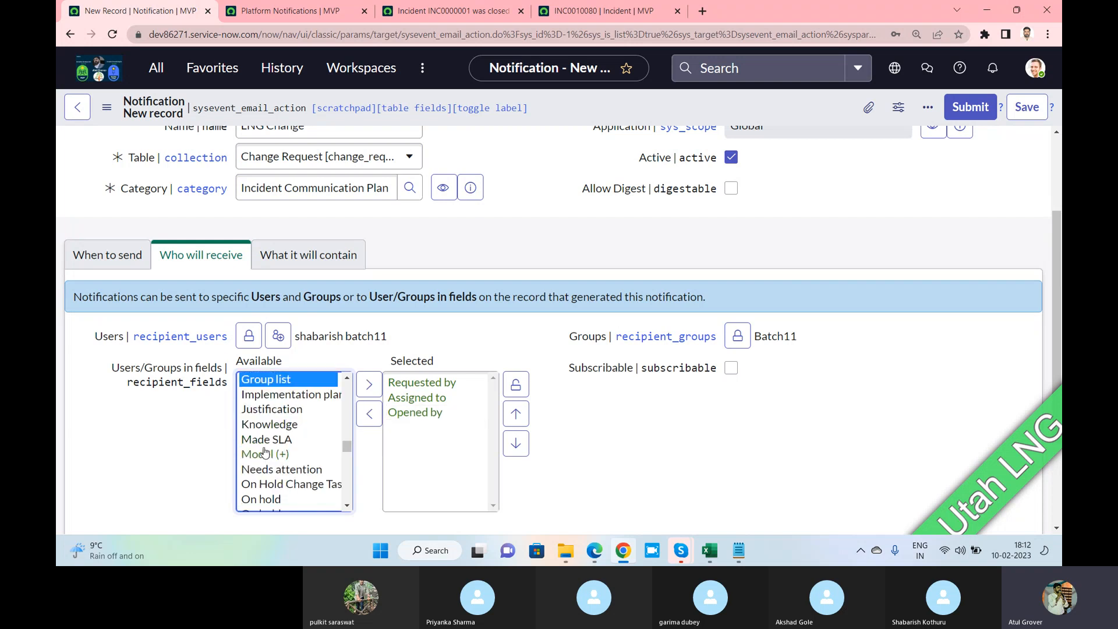
pyautogui.press('a')
pyautogui.click(302, 396)
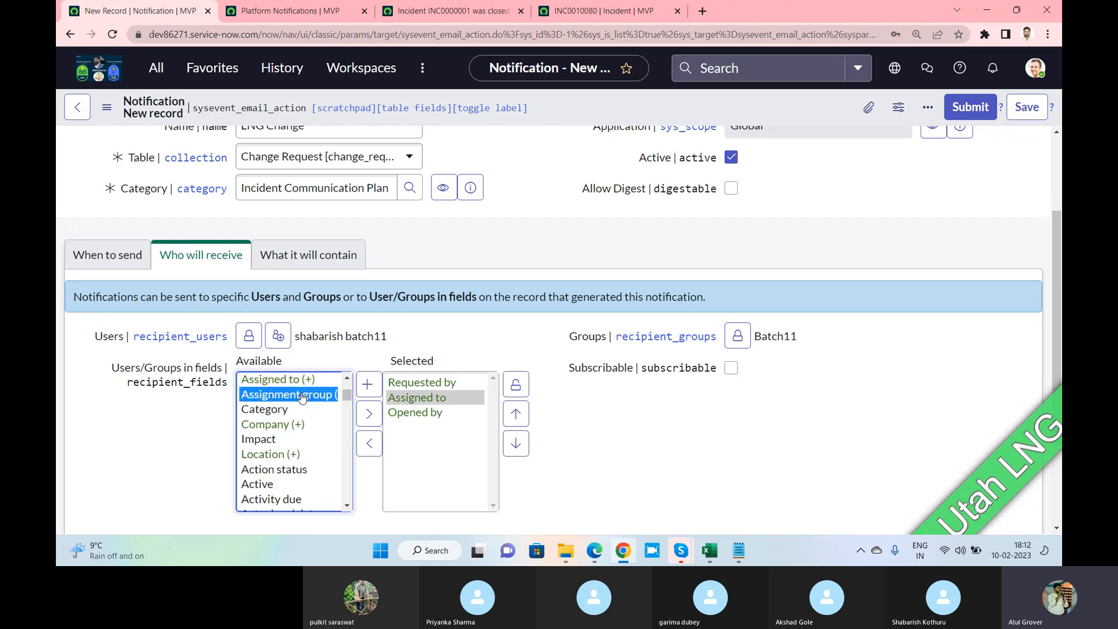
pyautogui.click(369, 414)
pyautogui.click(269, 411)
pyautogui.press('a')
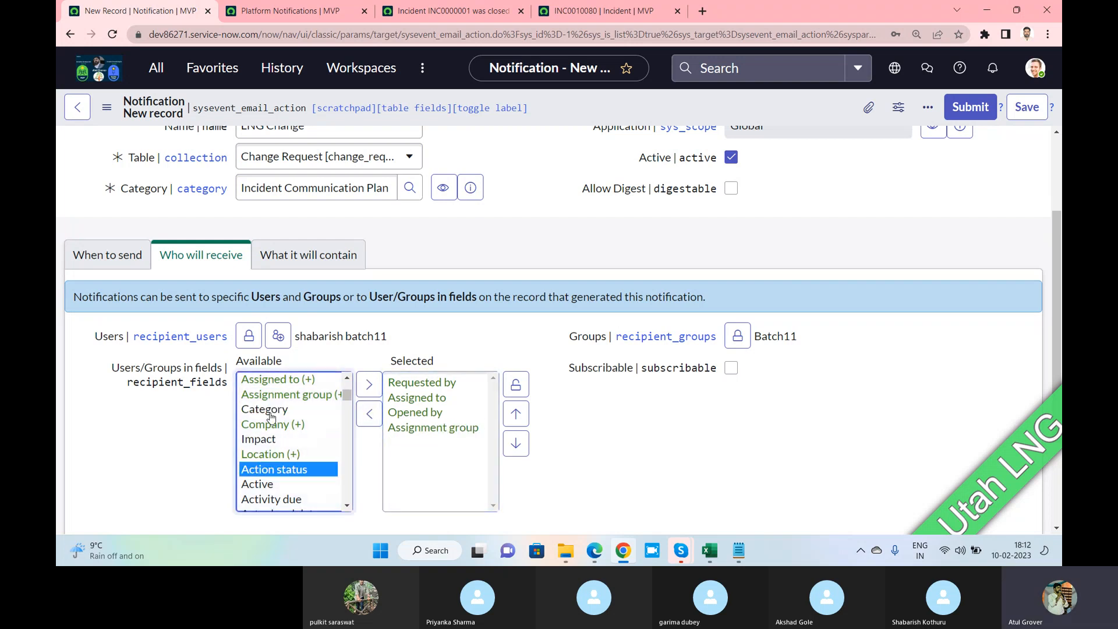
pyautogui.press('Down')
pyautogui.press('Down')
pyautogui.press('Down')
pyautogui.press('Down')
pyautogui.press('Down')
pyautogui.press('Down')
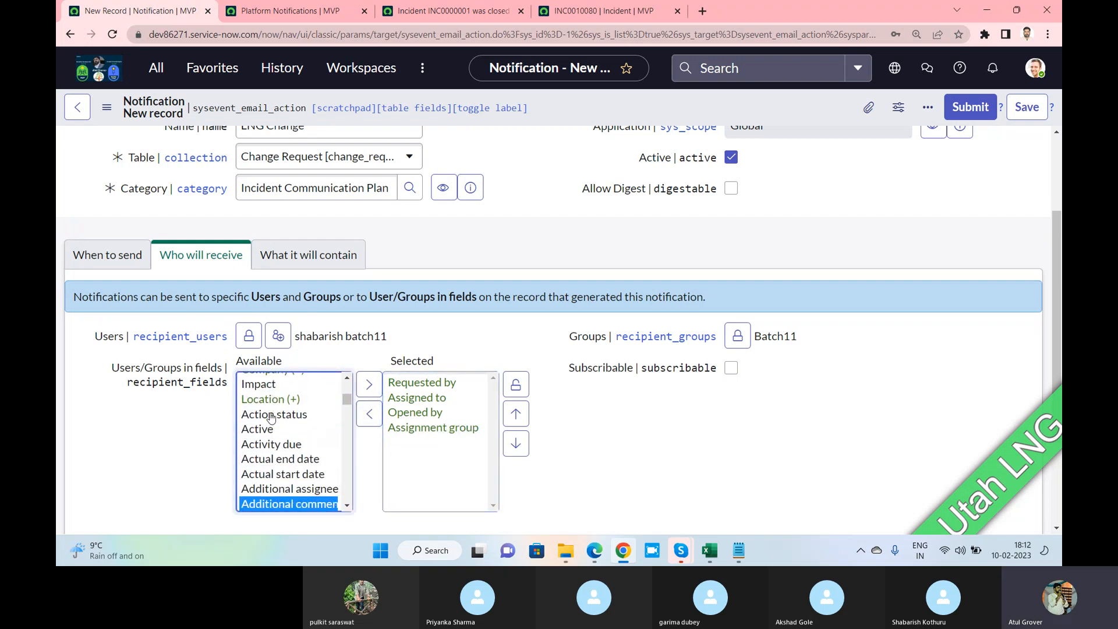
pyautogui.press('Down')
pyautogui.click(368, 385)
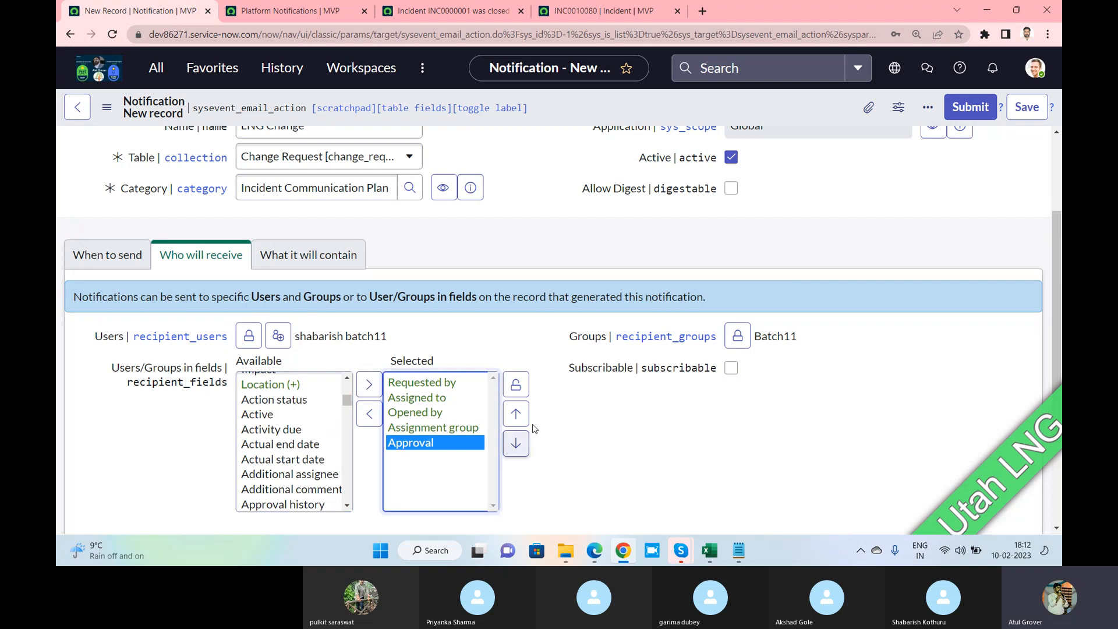
pyautogui.click(515, 384)
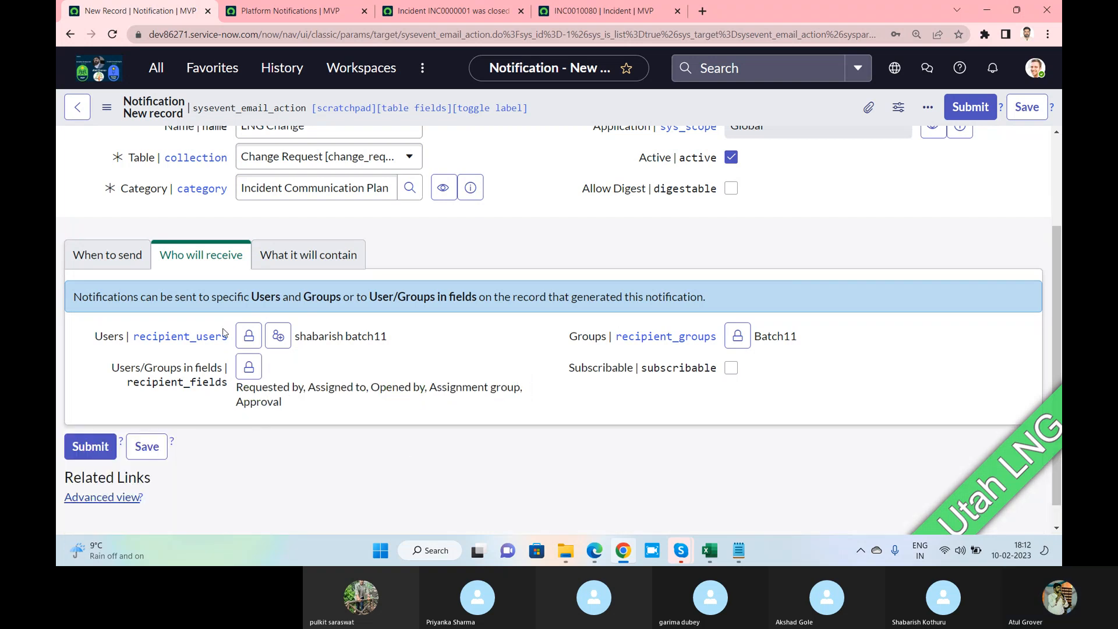
pyautogui.click(731, 369)
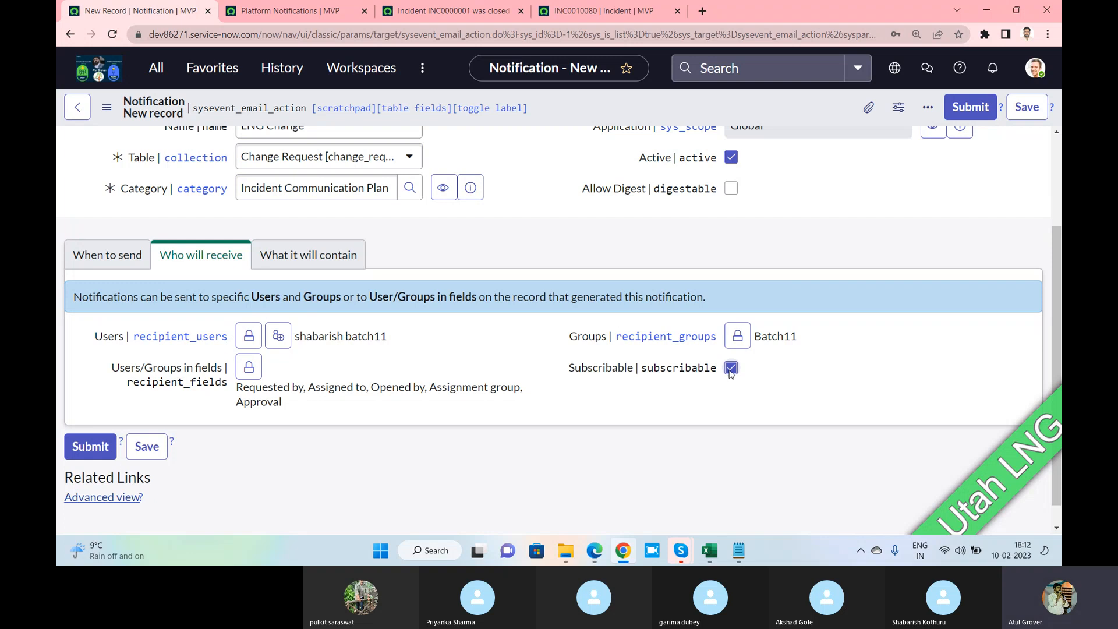
pyautogui.click(309, 260)
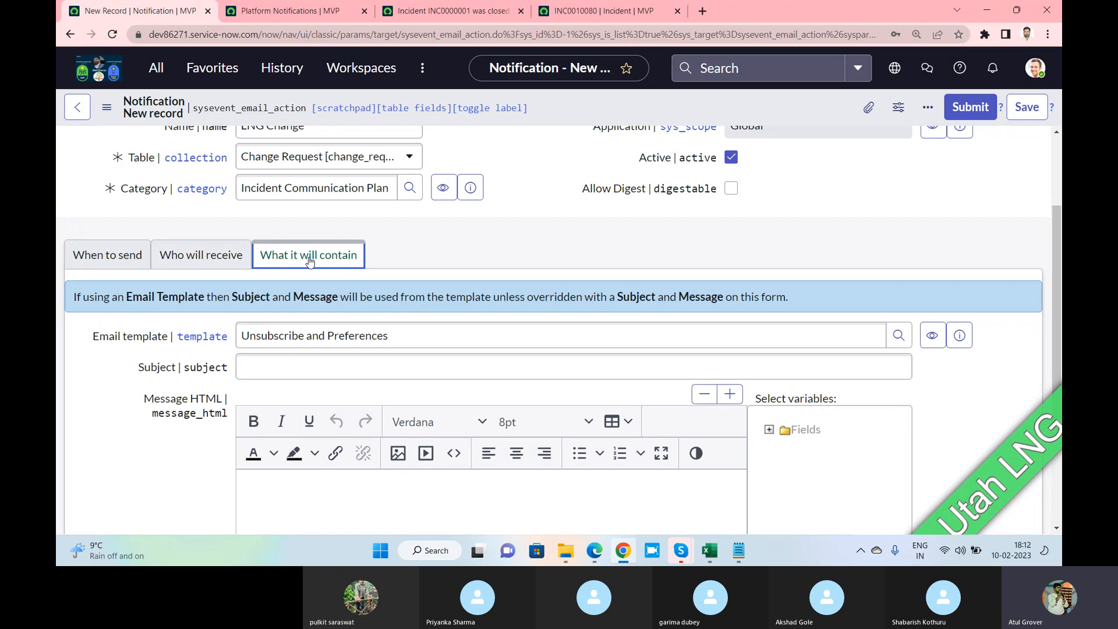
# Enter 'LNG Letter' as the notification's email subject and scroll down to the message editor
pyautogui.hotkey('alt', 'Tab')
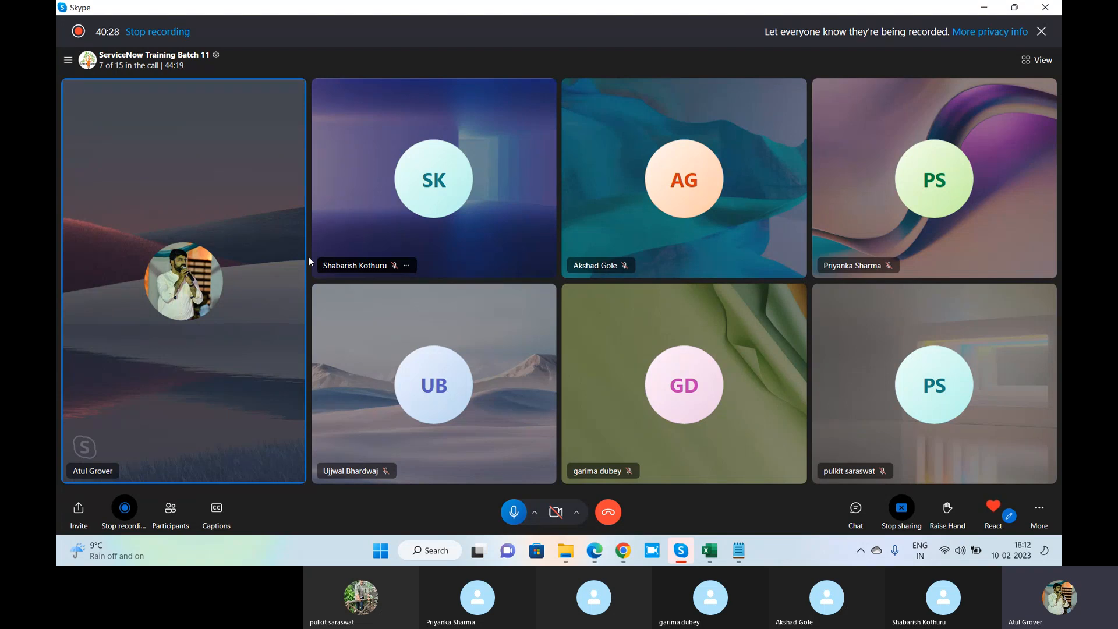
pyautogui.hotkey('alt', 'Tab')
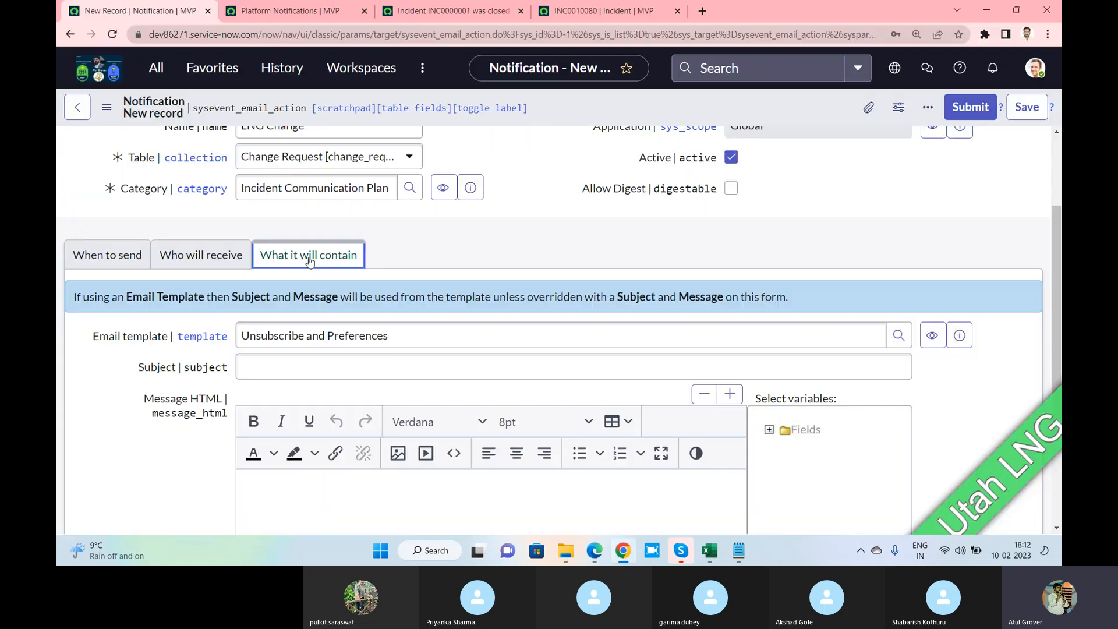
pyautogui.click(371, 363)
pyautogui.write('LNG ')
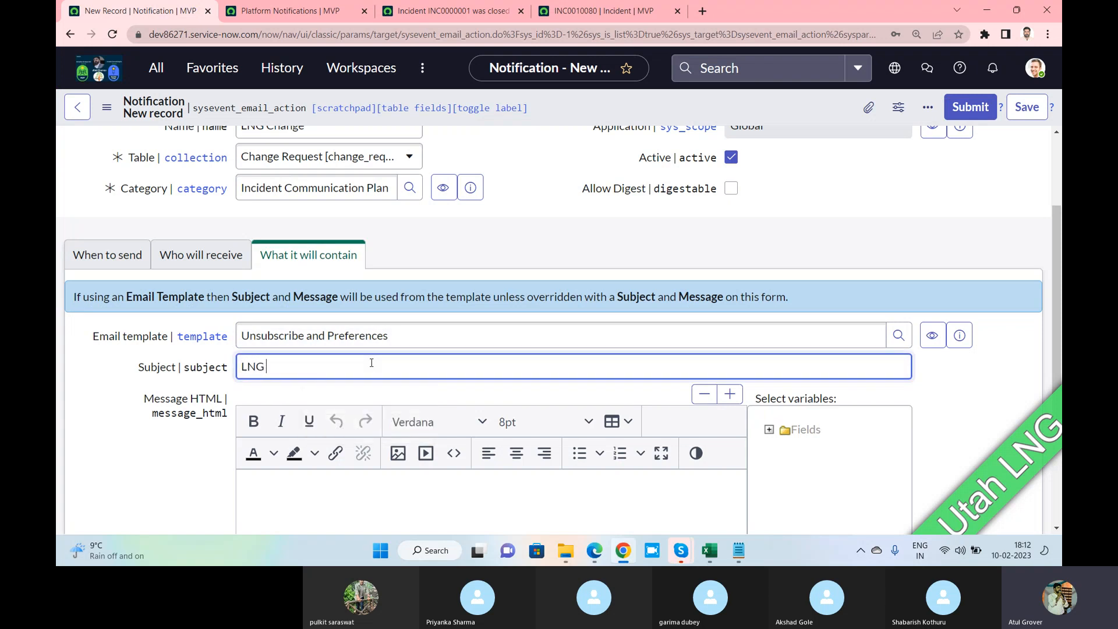
pyautogui.write('Letter')
pyautogui.scroll(-2, 355, 396)
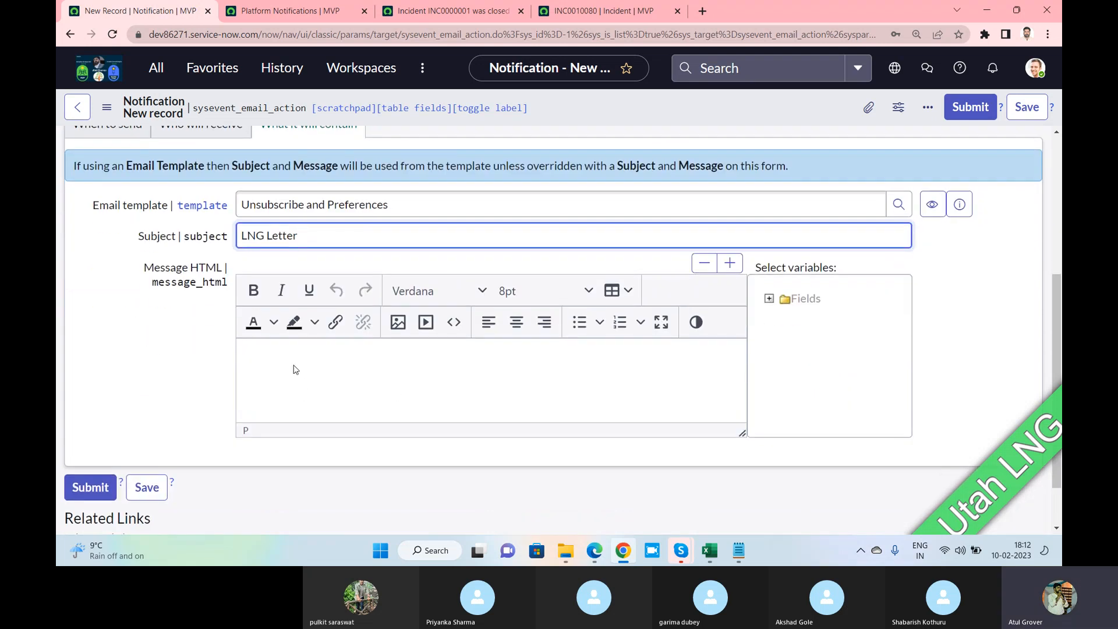
# Type placeholder text 'sdfsdfasdf asdf as df asdf' into the full-screen message body, then exit full screen
pyautogui.click(660, 322)
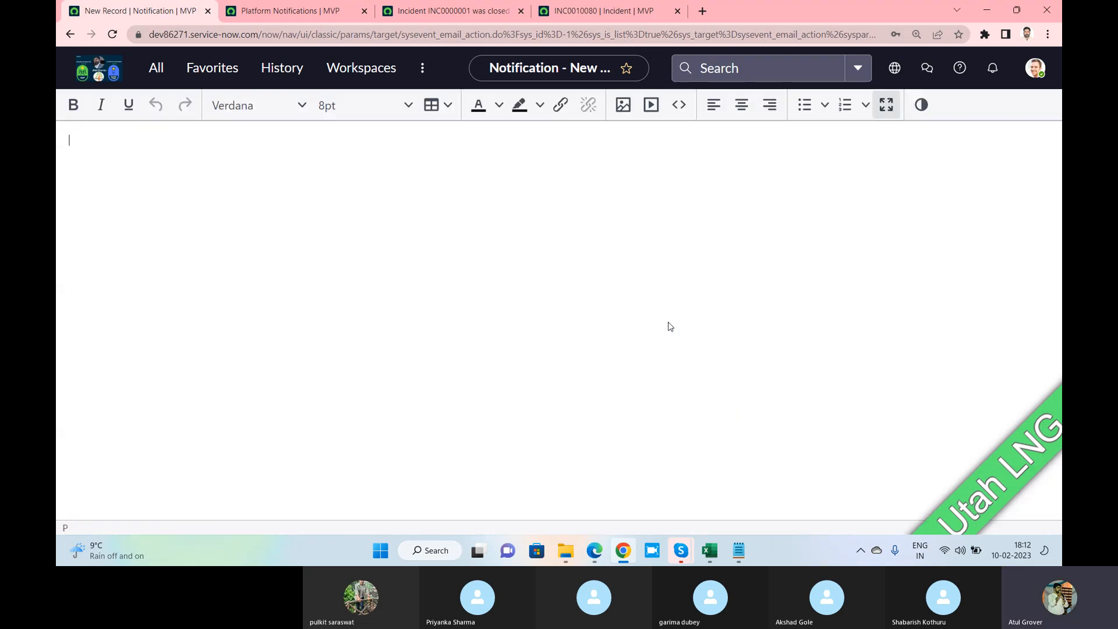
pyautogui.click(397, 152)
pyautogui.write('sdfsdfasdf asdf as df asdf as df asdf')
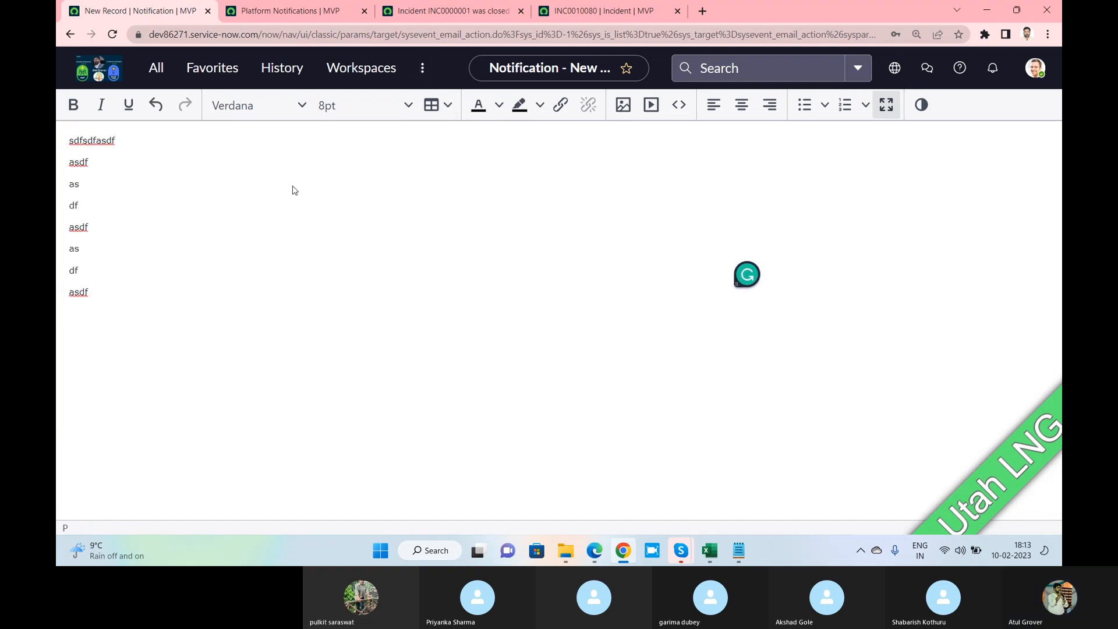
pyautogui.hotkey('alt', 'Tab')
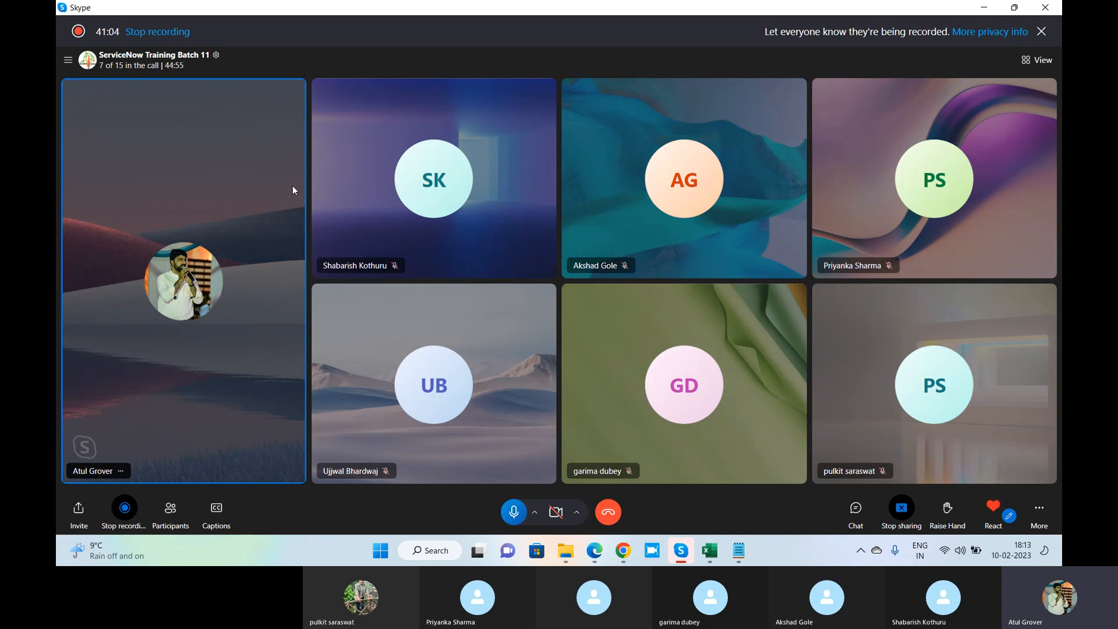
pyautogui.hotkey('alt', 'Tab')
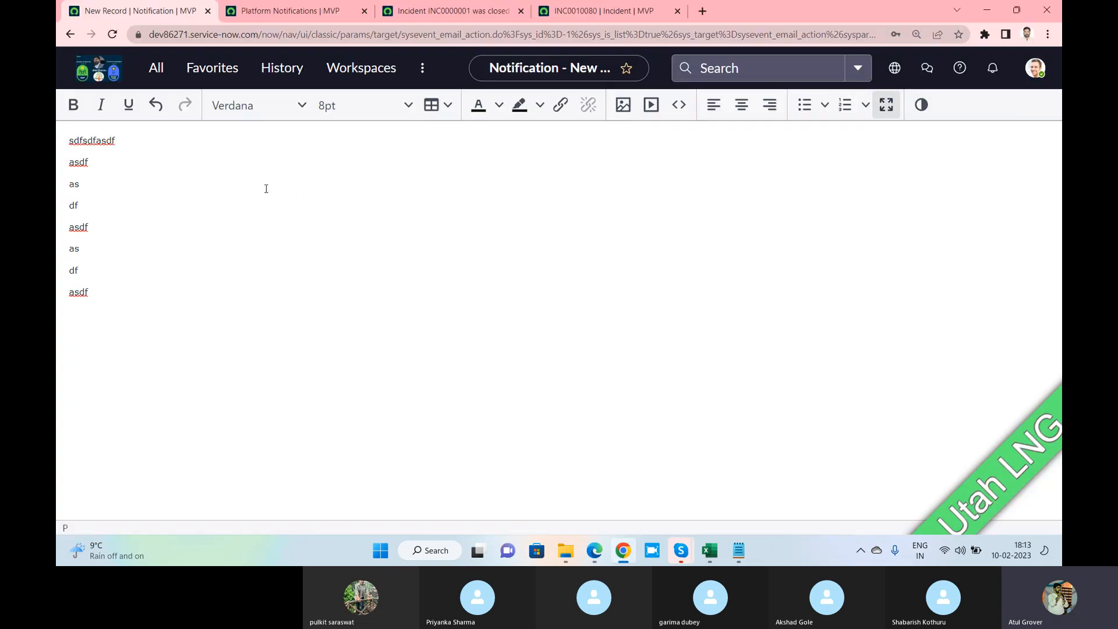
pyautogui.click(886, 104)
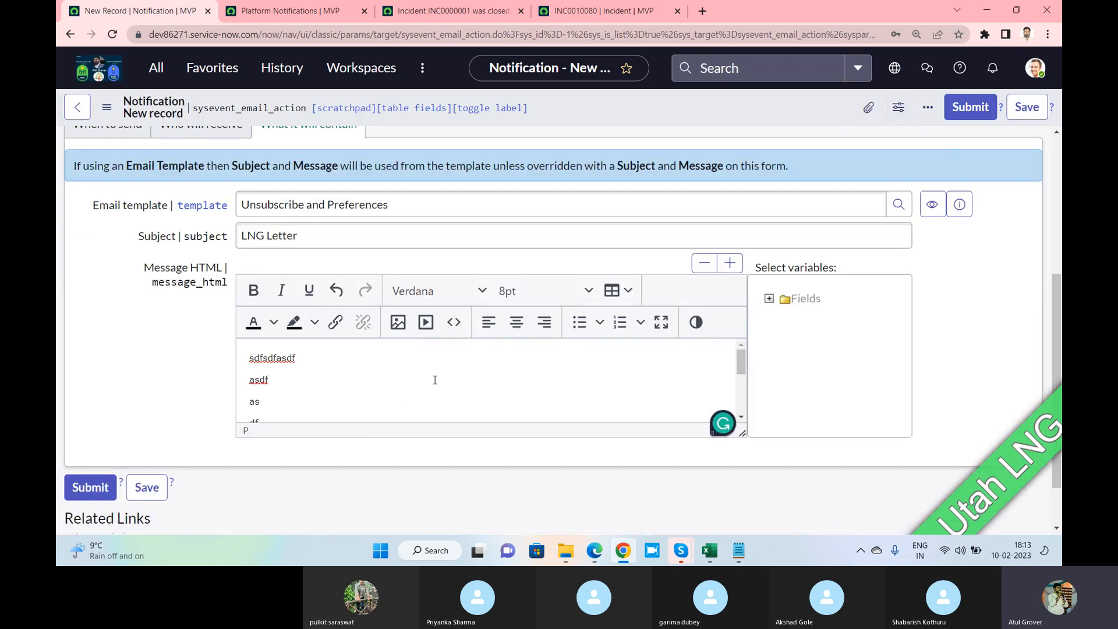
# Add a blank line above the first line of the message body
pyautogui.scroll(5, 434, 380)
pyautogui.scroll(-4, 375, 349)
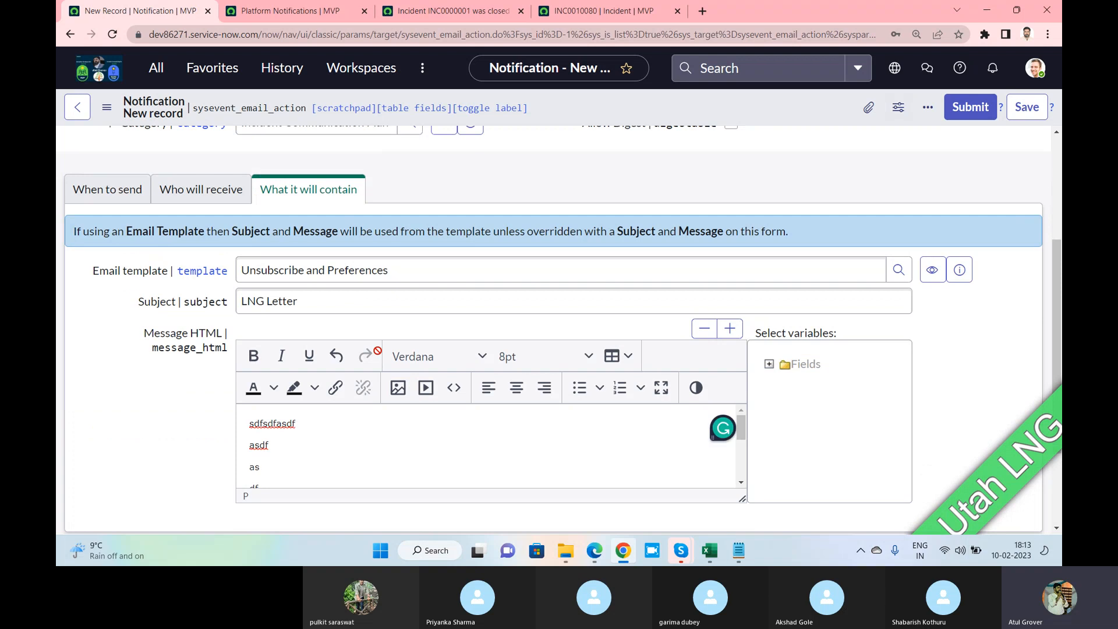
pyautogui.moveTo(841, 333); pyautogui.dragTo(787, 340)
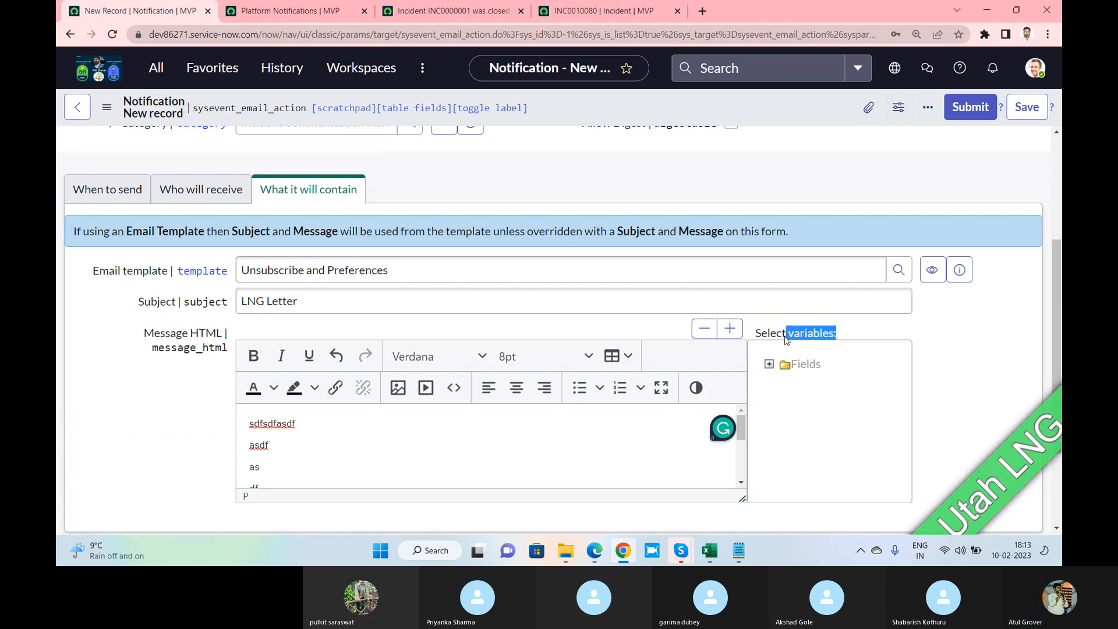
pyautogui.click(247, 434)
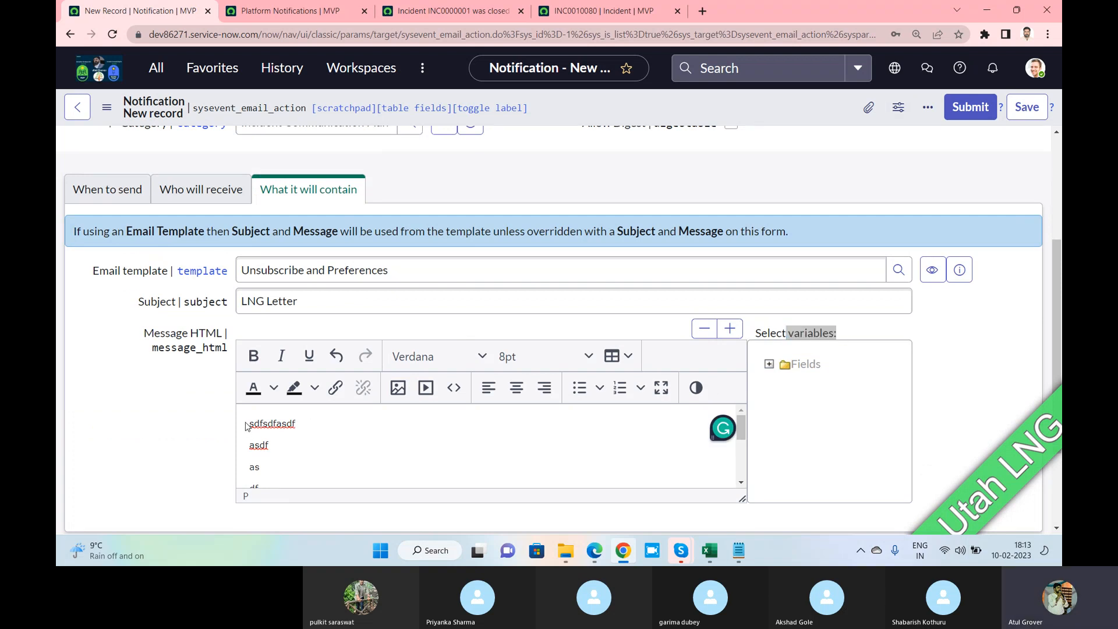
pyautogui.press('Return')
pyautogui.press('Return')
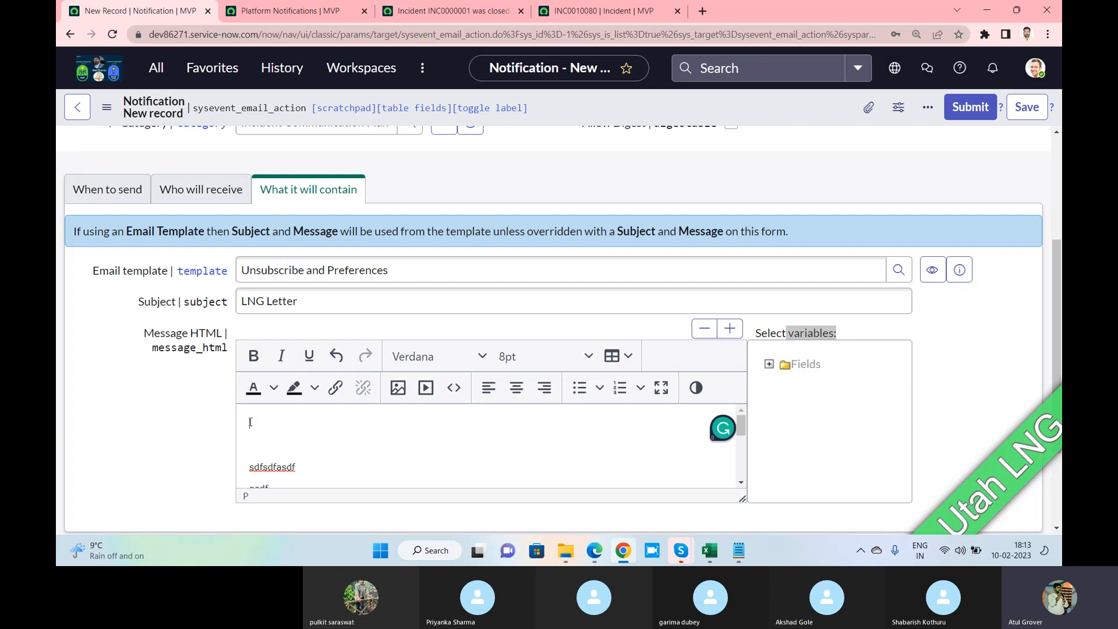
# Insert the Opened by variable from the Fields list at the top and save the notification
pyautogui.click(768, 364)
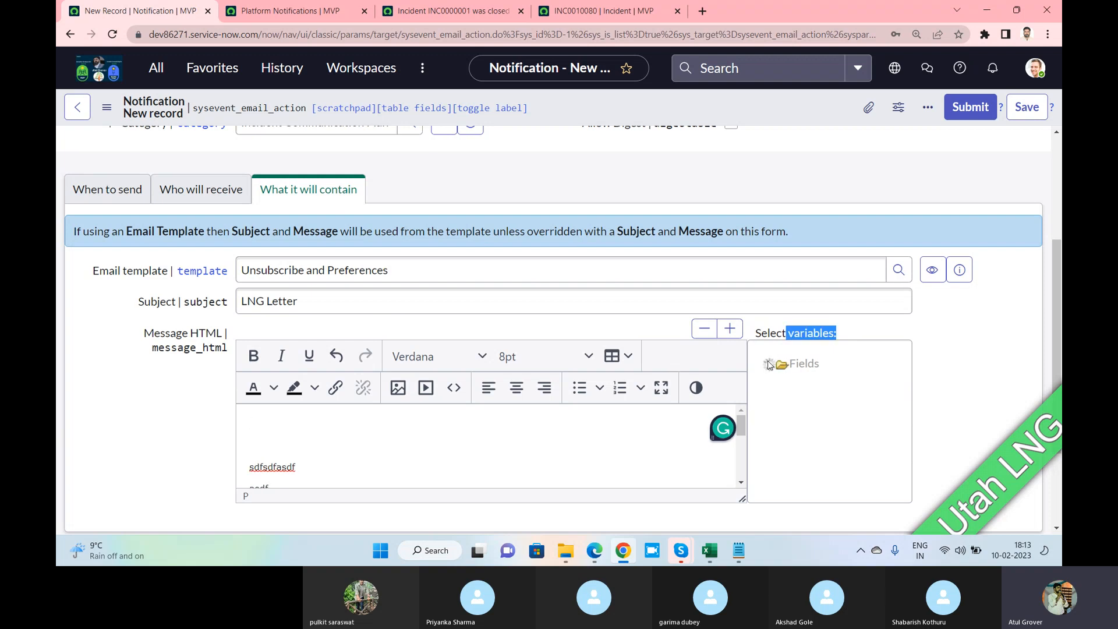
pyautogui.scroll(-5, 841, 389)
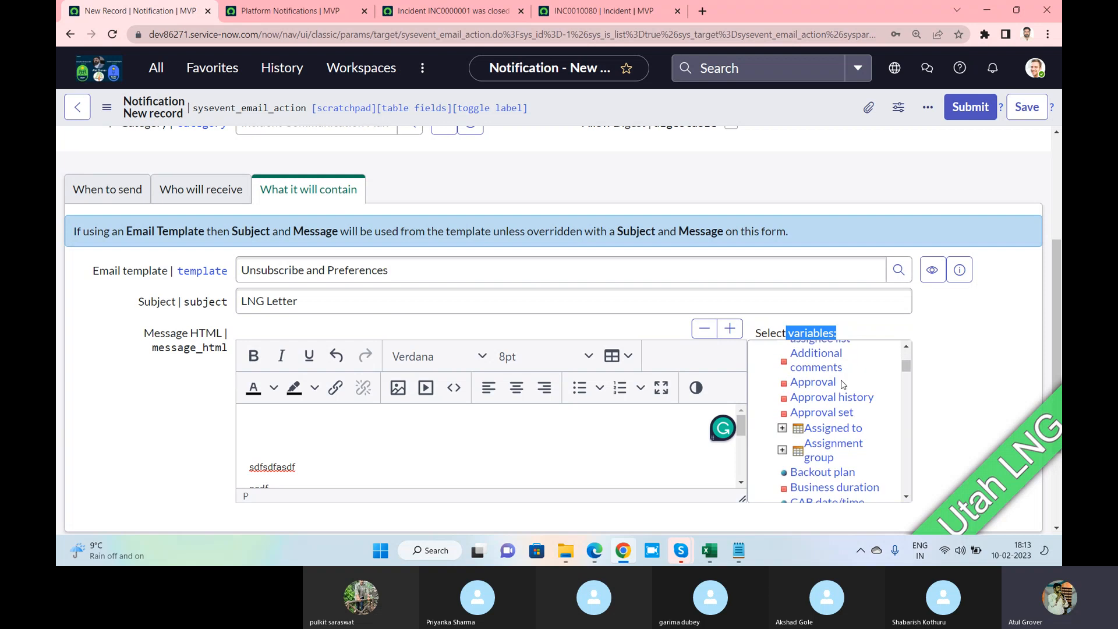
pyautogui.scroll(-6, 844, 390)
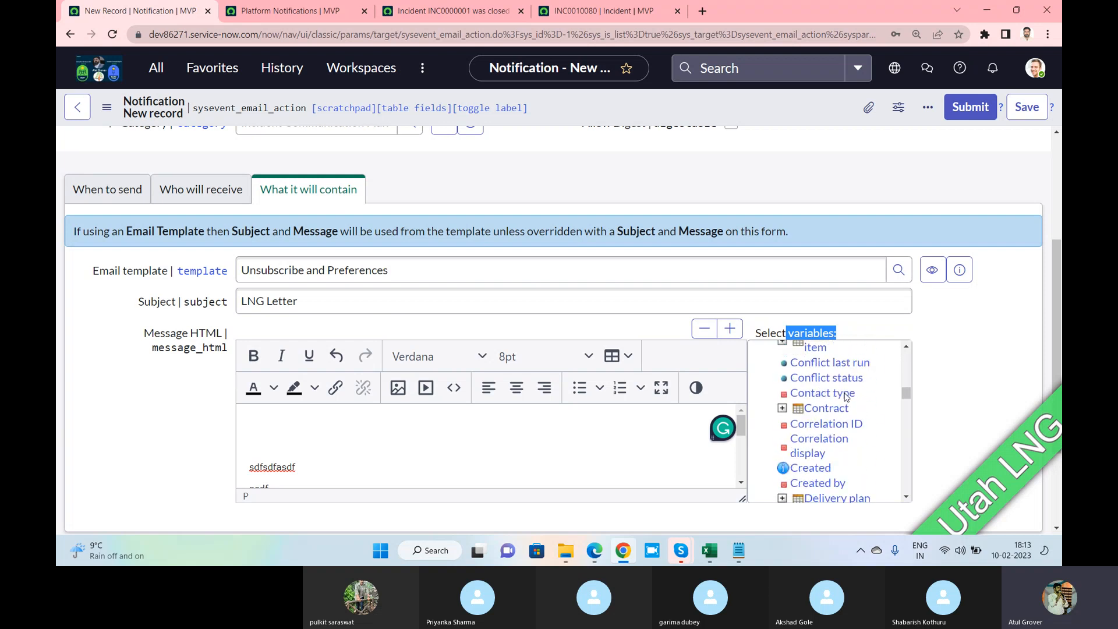
pyautogui.scroll(-6, 845, 398)
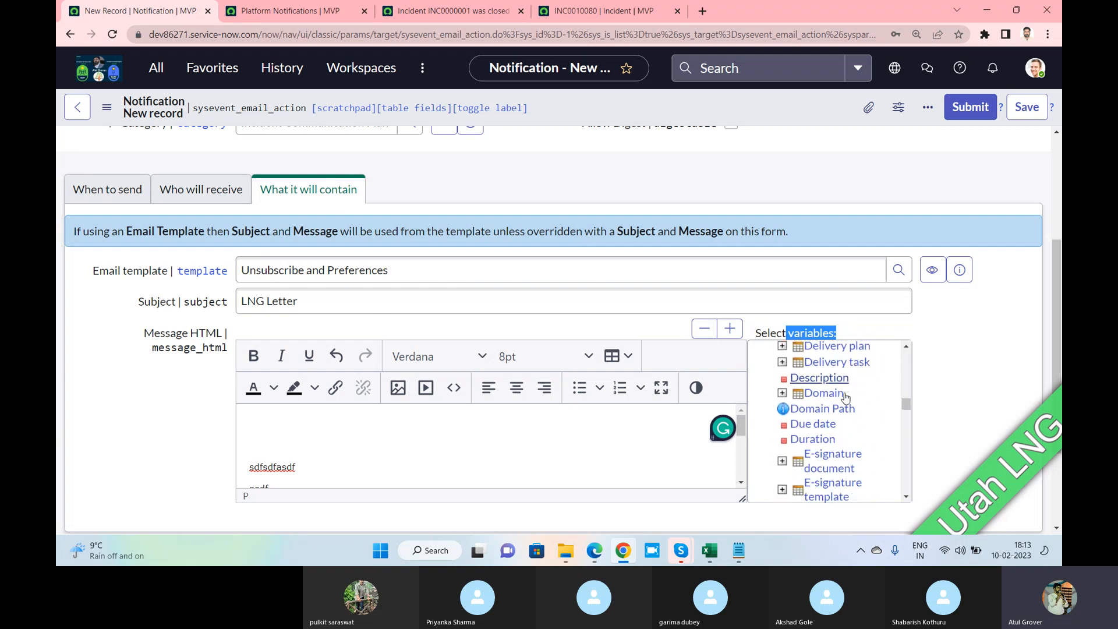
pyautogui.scroll(-6, 846, 397)
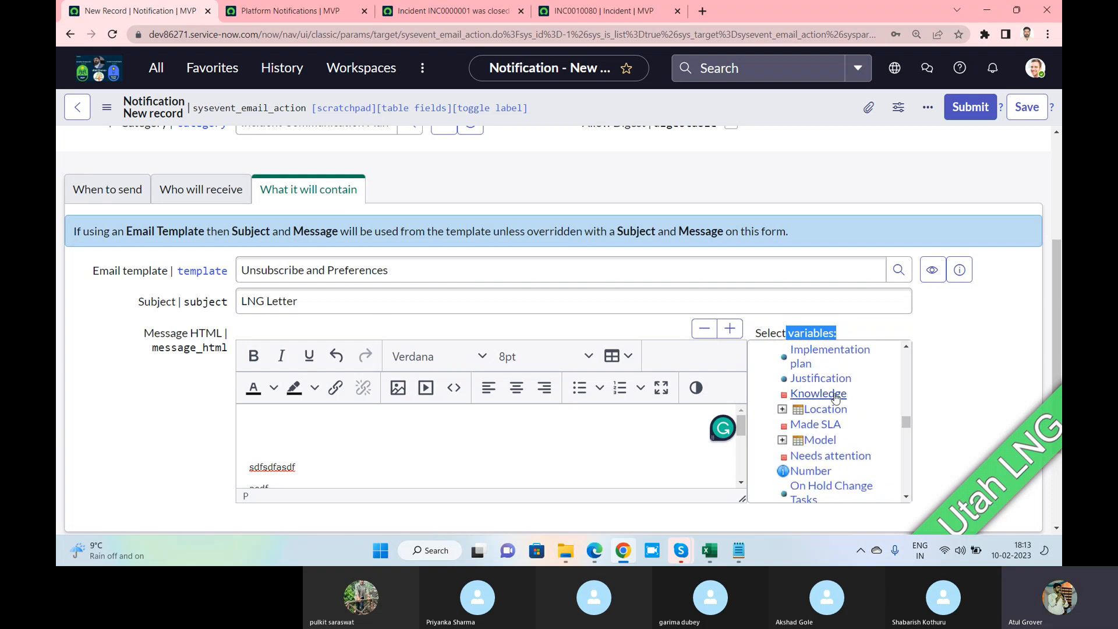
pyautogui.scroll(-4, 836, 397)
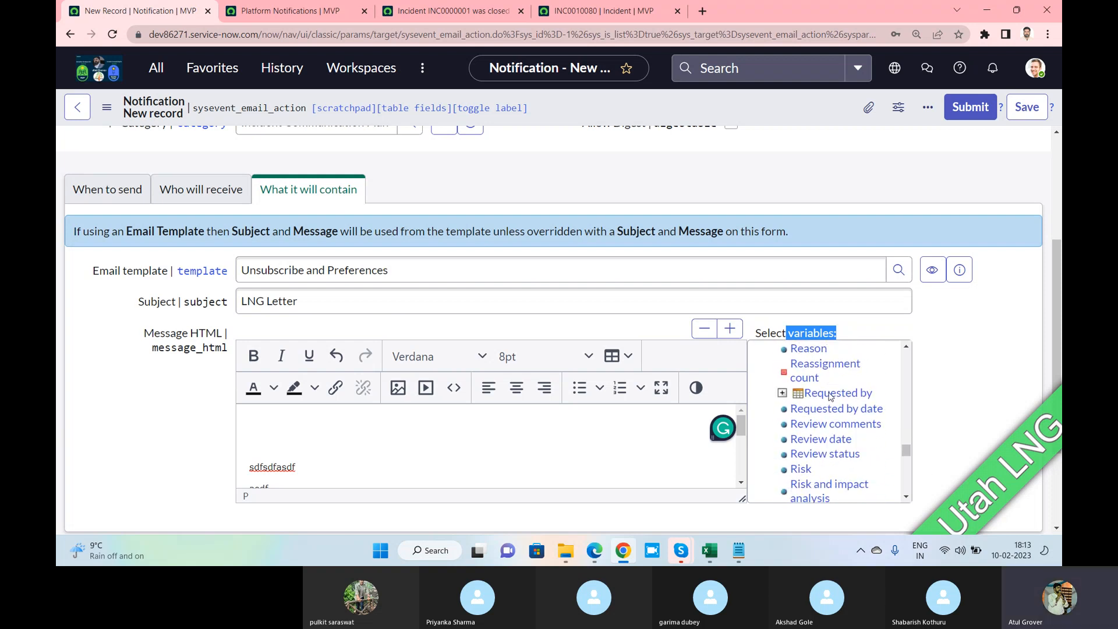
pyautogui.scroll(4, 829, 396)
pyautogui.scroll(1, 829, 396)
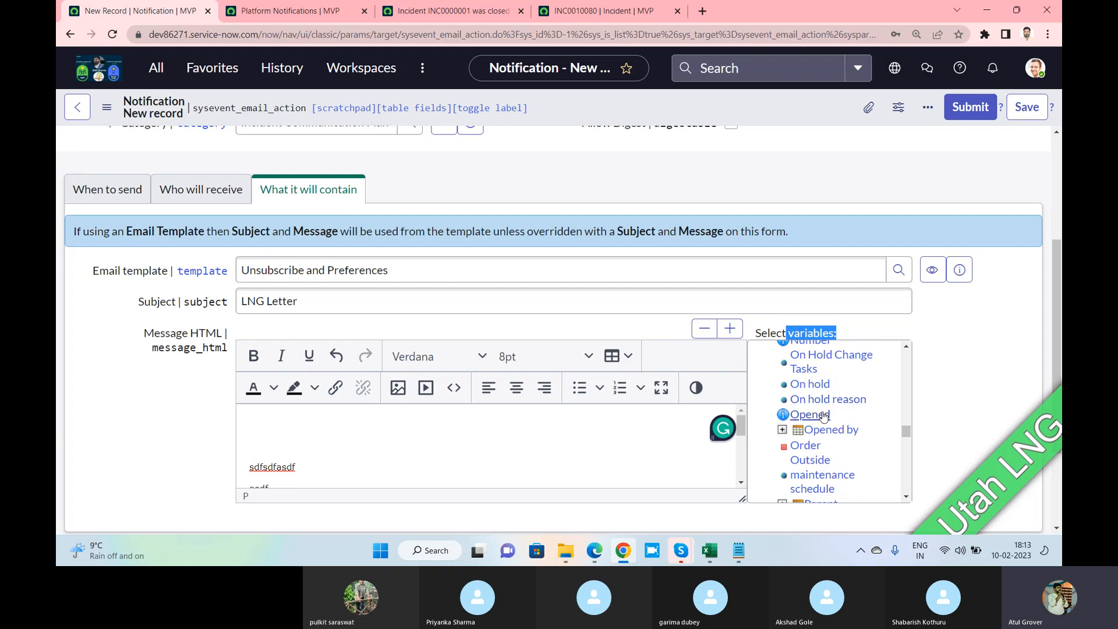
pyautogui.click(833, 430)
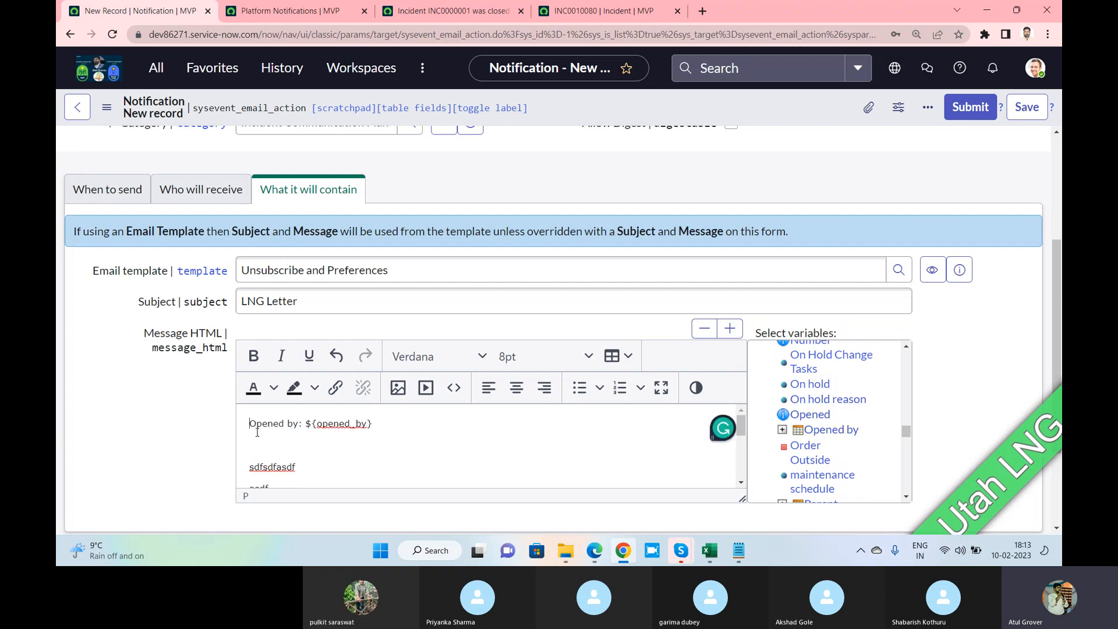
pyautogui.press('Return')
pyautogui.click(1012, 119)
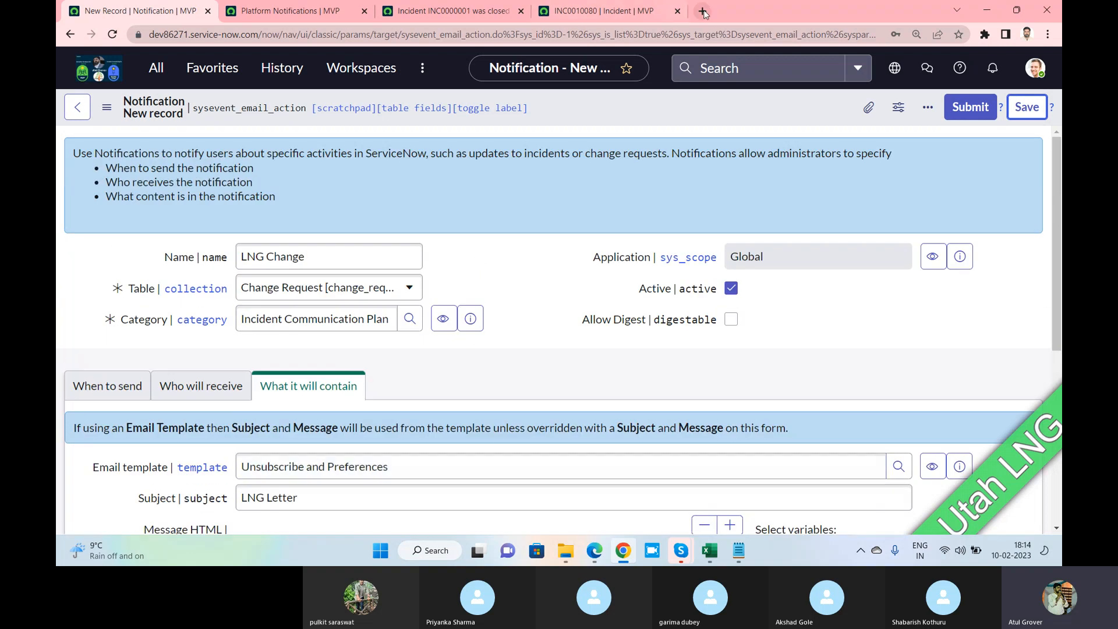
# Load a new change_request.do form from dev86271.service-now.com in a new tab
pyautogui.click(702, 11)
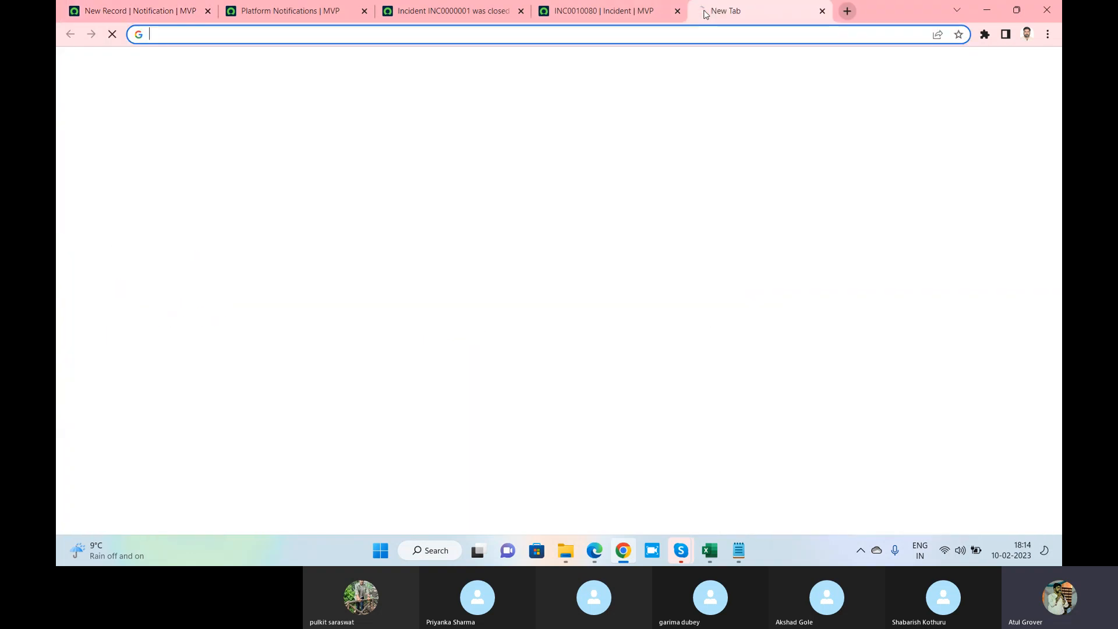
pyautogui.write('dev86271.service-now.com/c')
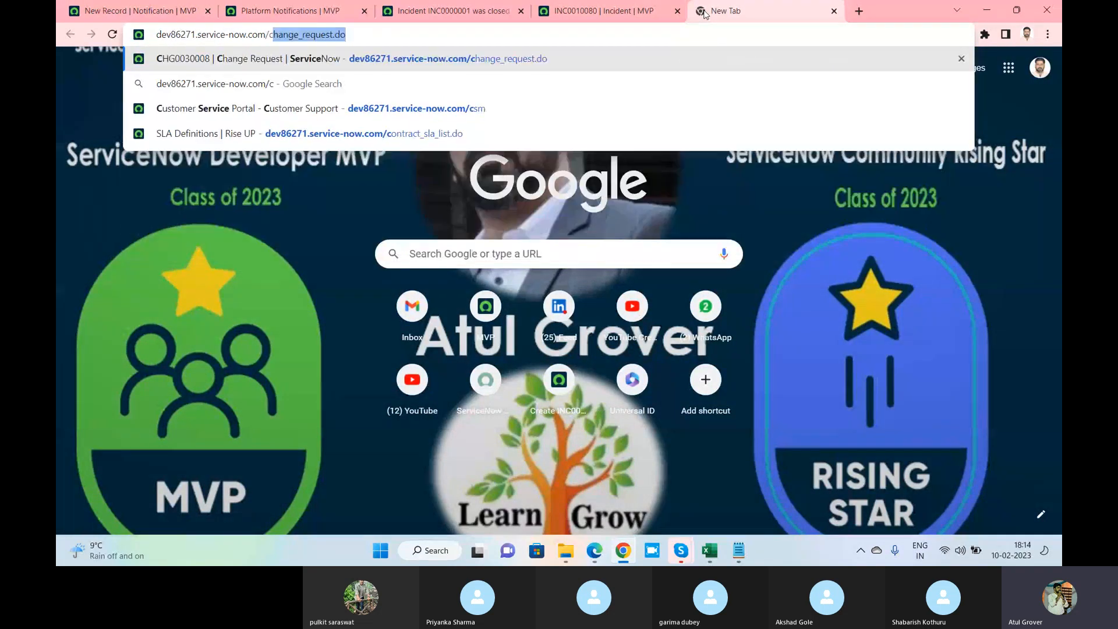
pyautogui.press('Return')
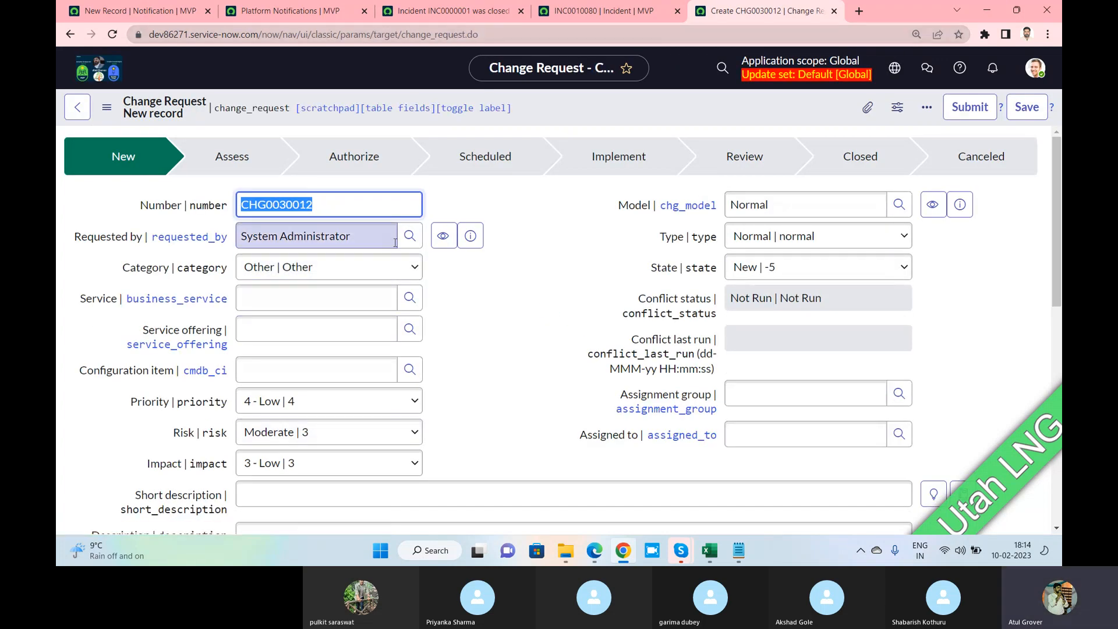
# Pick the matching user as Requested by and fill in placeholder short description and description
pyautogui.click(376, 235)
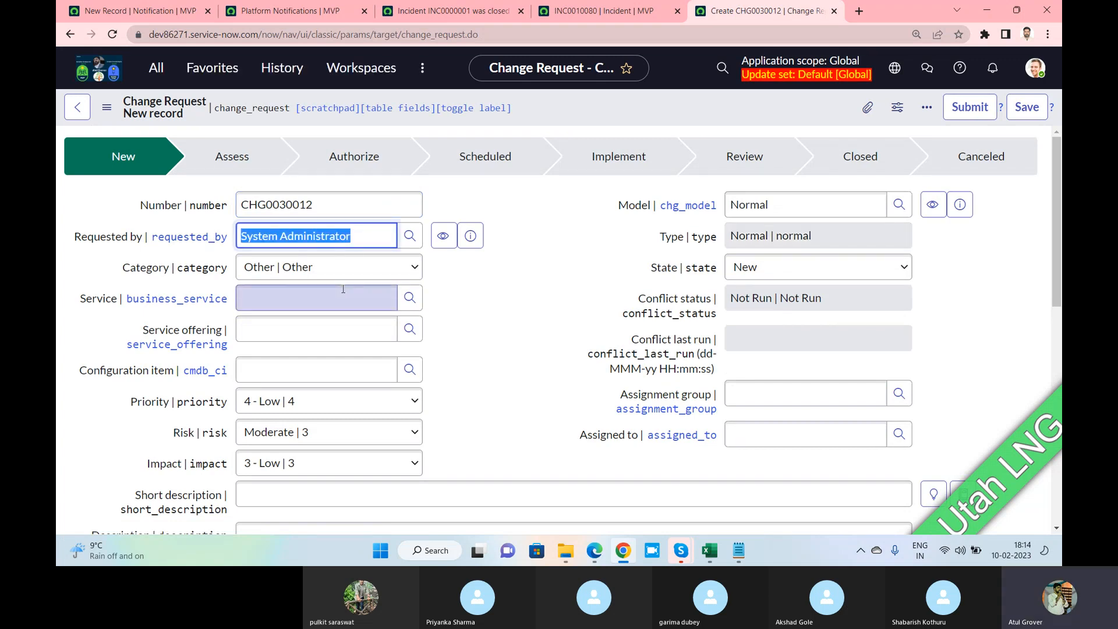
pyautogui.write('Sha')
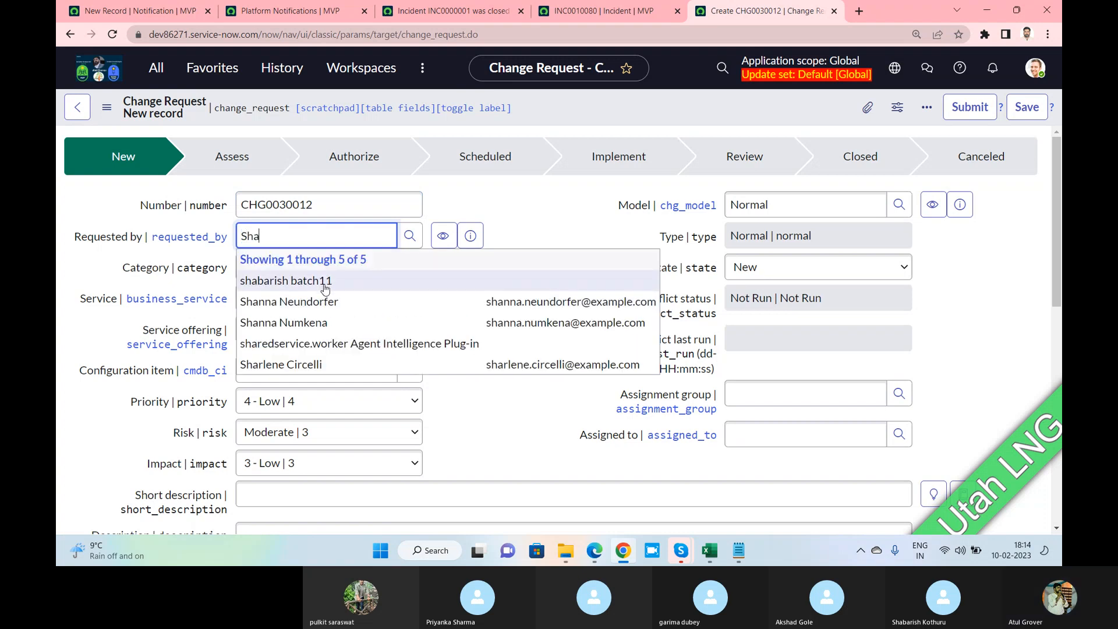
pyautogui.click(324, 282)
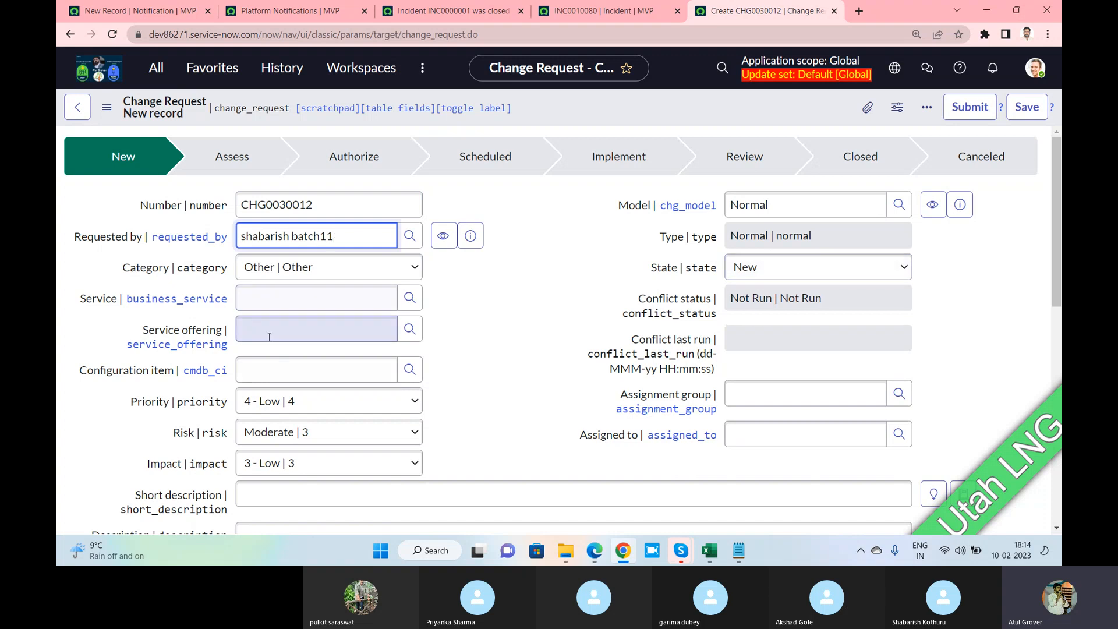
pyautogui.scroll(-2, 280, 407)
pyautogui.click(269, 366)
pyautogui.write('sadfasdfasd')
pyautogui.click(343, 418)
pyautogui.write('A')
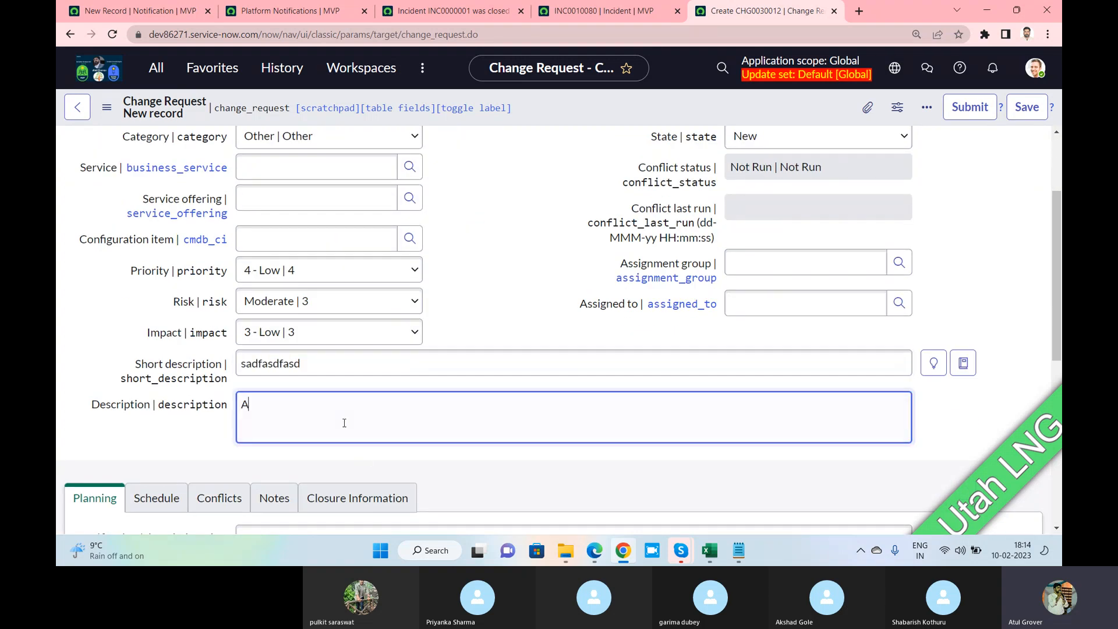
pyautogui.write('DSadsdfasgasfgeqttsgst')
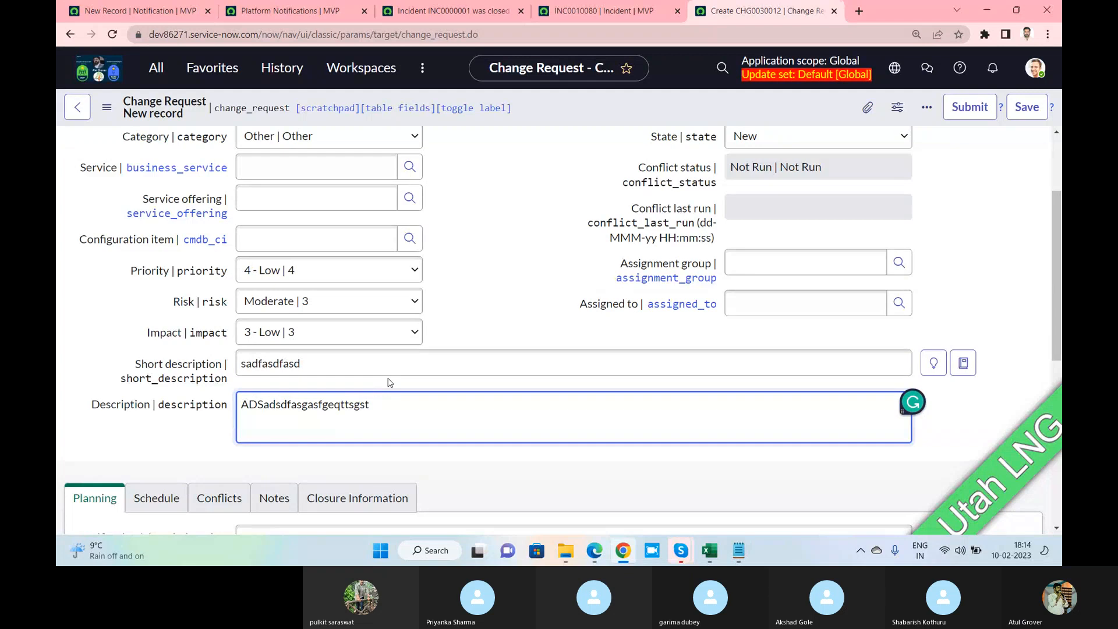
# Set the assignment group to Change Management and assign it to Change Manager
pyautogui.scroll(2, 389, 382)
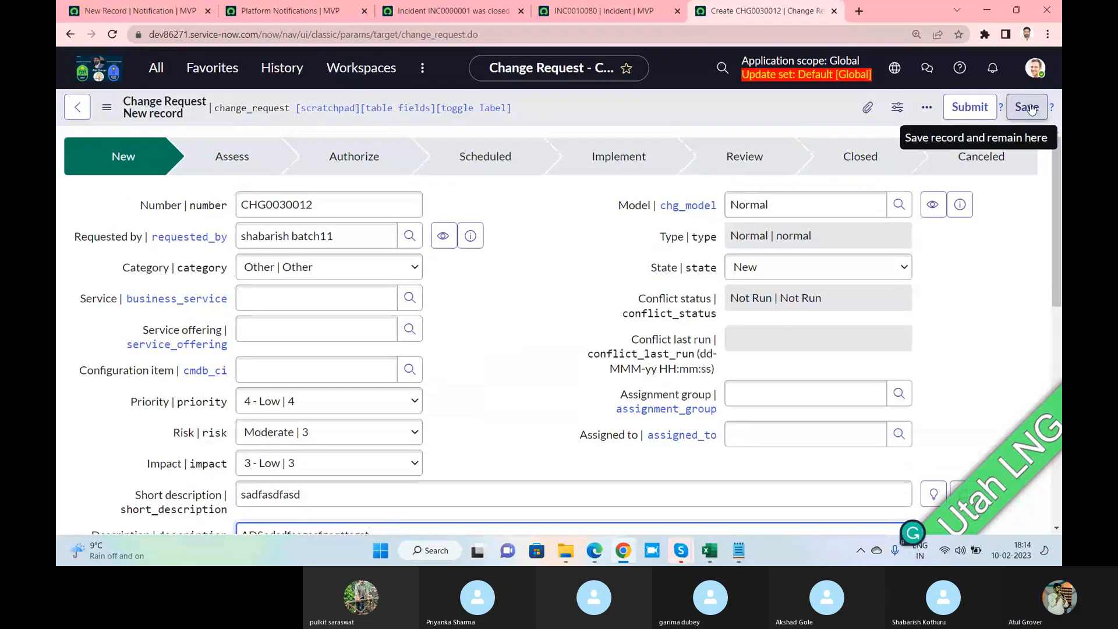
pyautogui.click(796, 393)
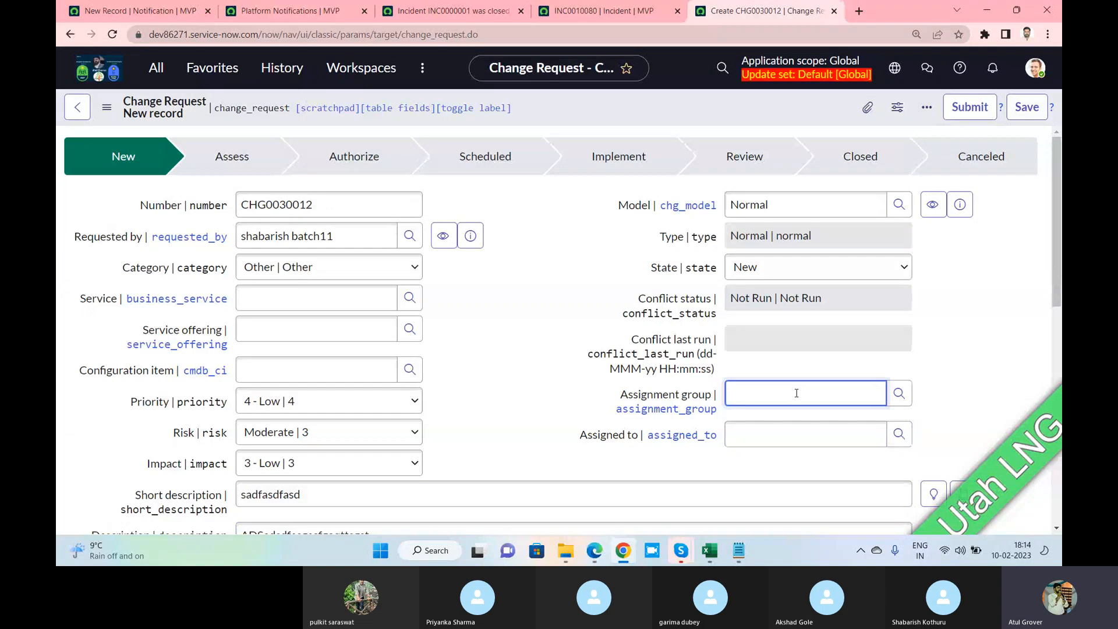
pyautogui.write('changf')
pyautogui.click(782, 419)
pyautogui.click(785, 435)
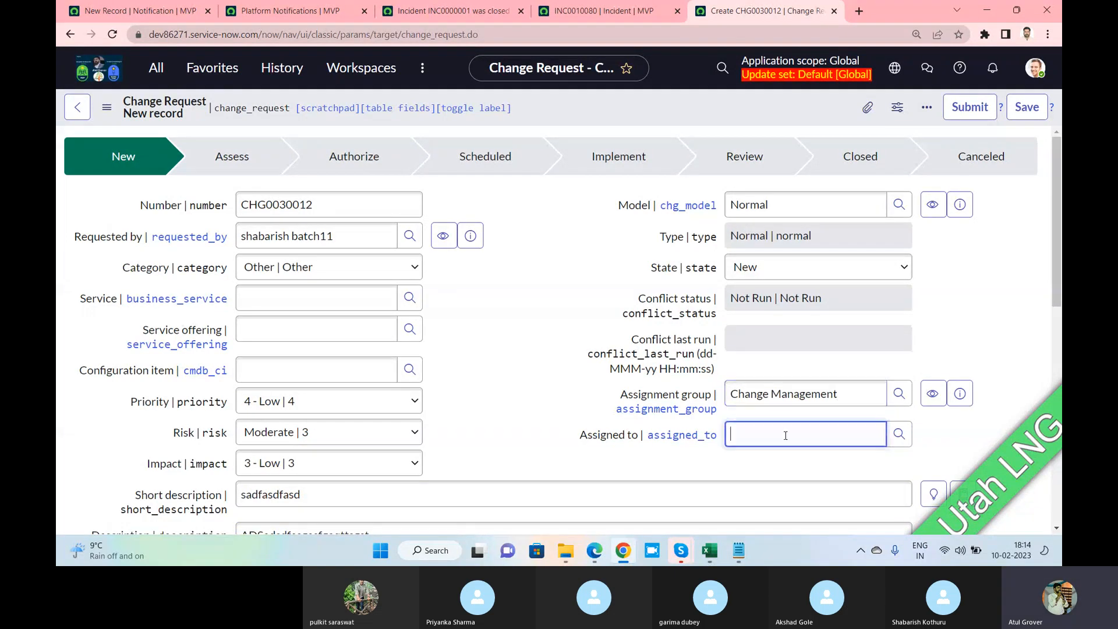
pyautogui.write('**')
pyautogui.click(780, 477)
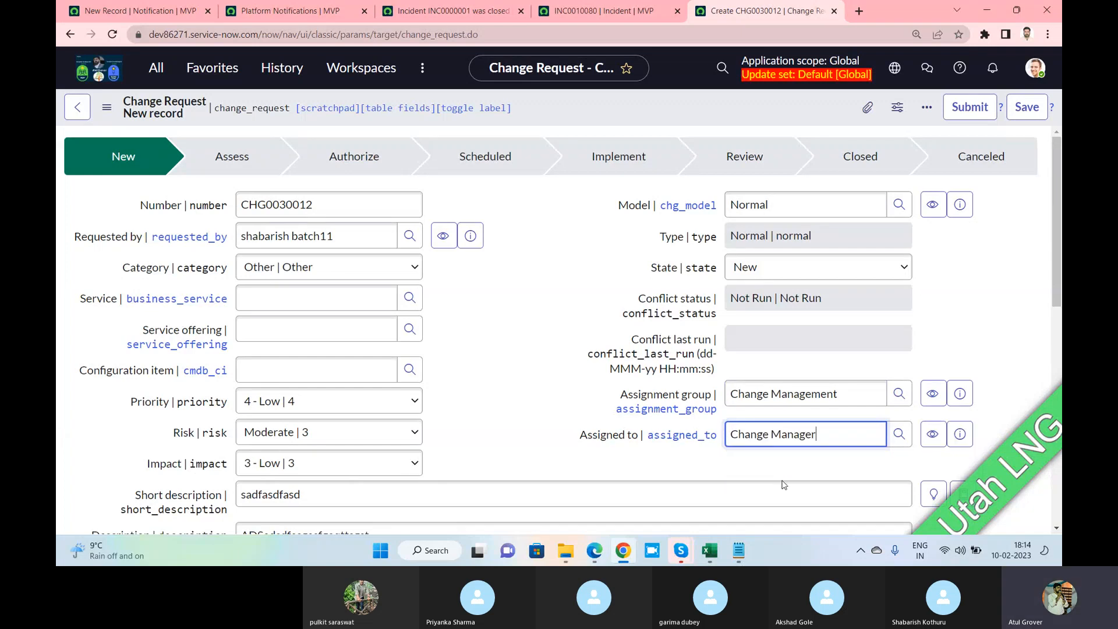
# Save change request CHG0030012 and return to the notification tab
pyautogui.click(1028, 109)
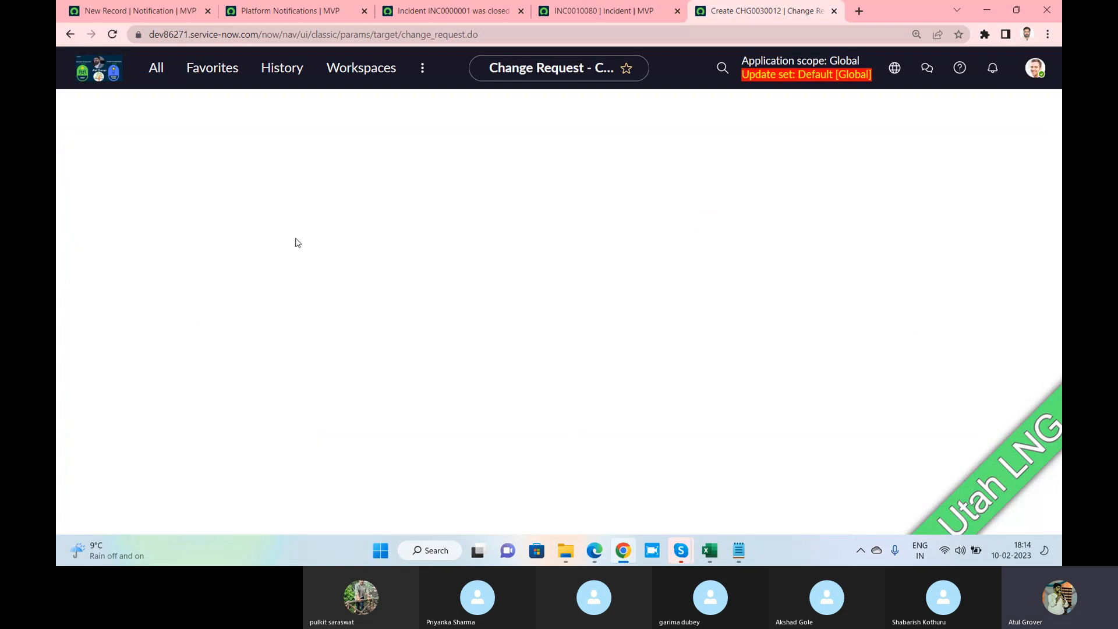
pyautogui.moveTo(317, 205); pyautogui.dragTo(233, 206)
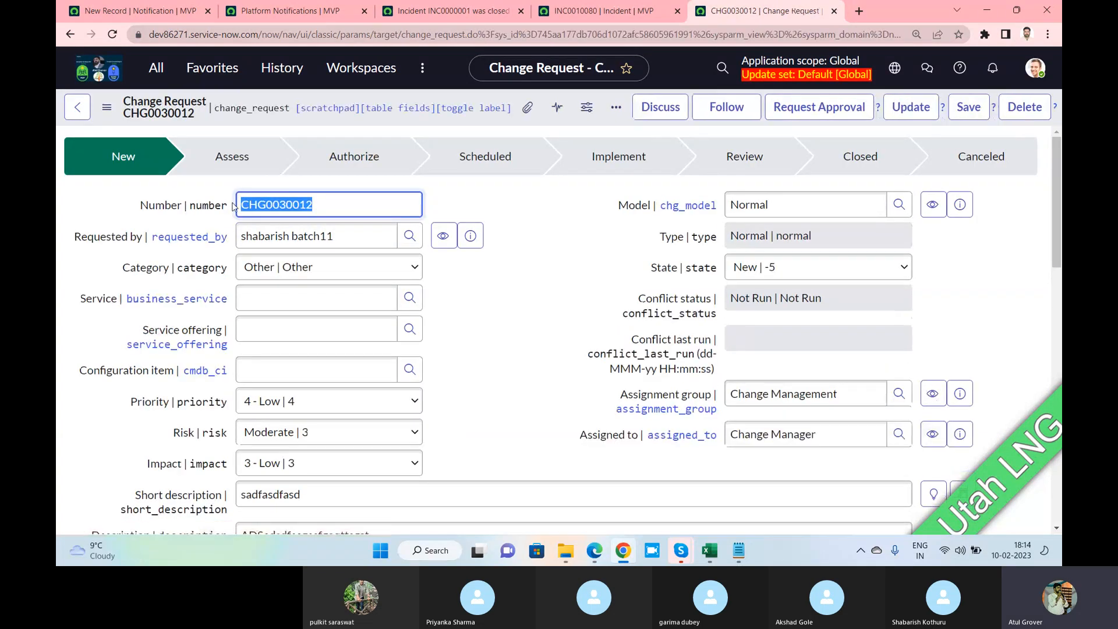
pyautogui.click(262, 13)
# Open the system Emails log from the navigator and start a subject filter
pyautogui.click(434, 13)
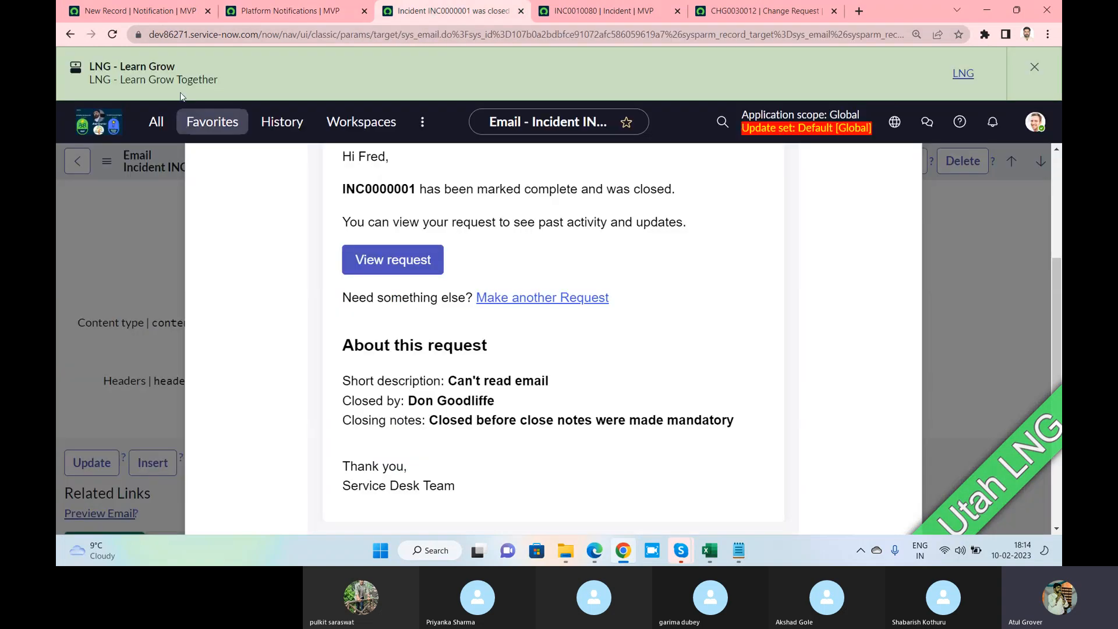
pyautogui.click(152, 131)
pyautogui.write('emails')
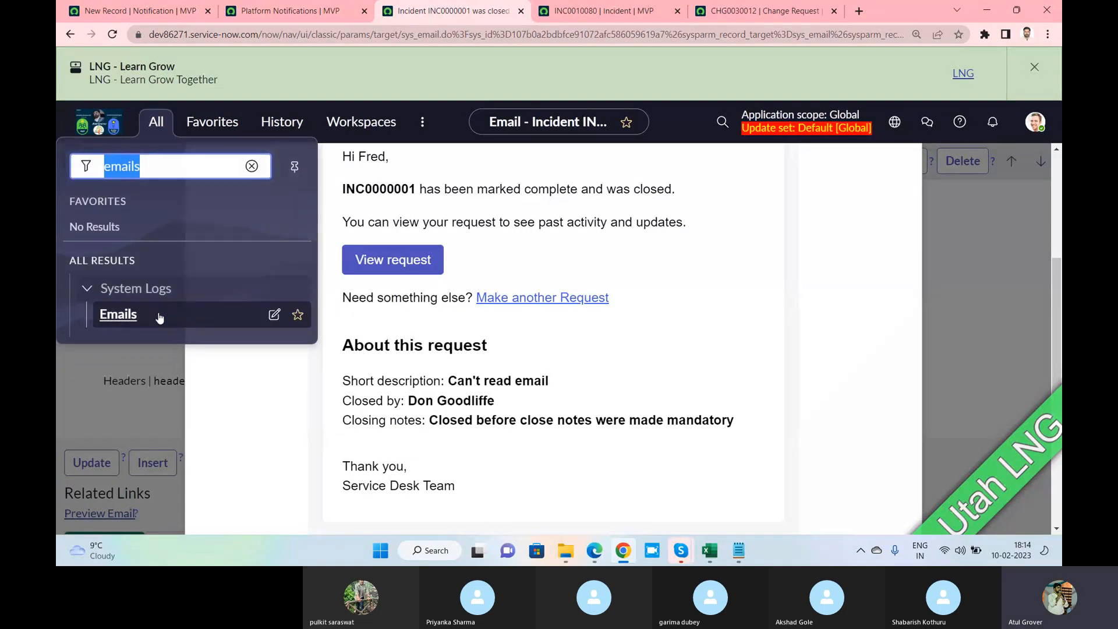
pyautogui.click(125, 315)
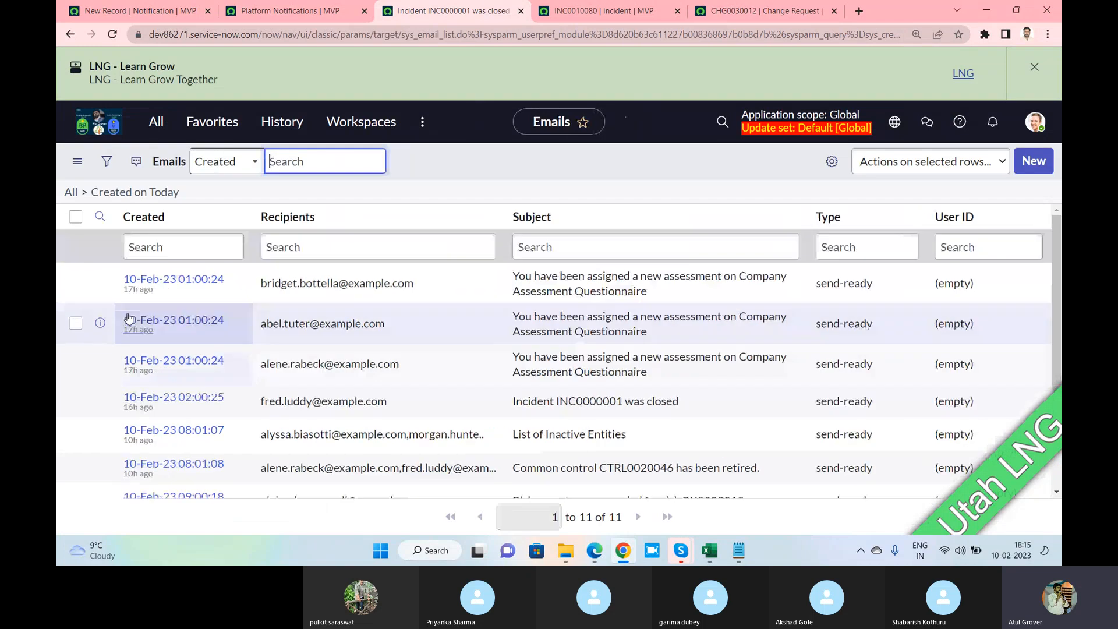
pyautogui.click(574, 255)
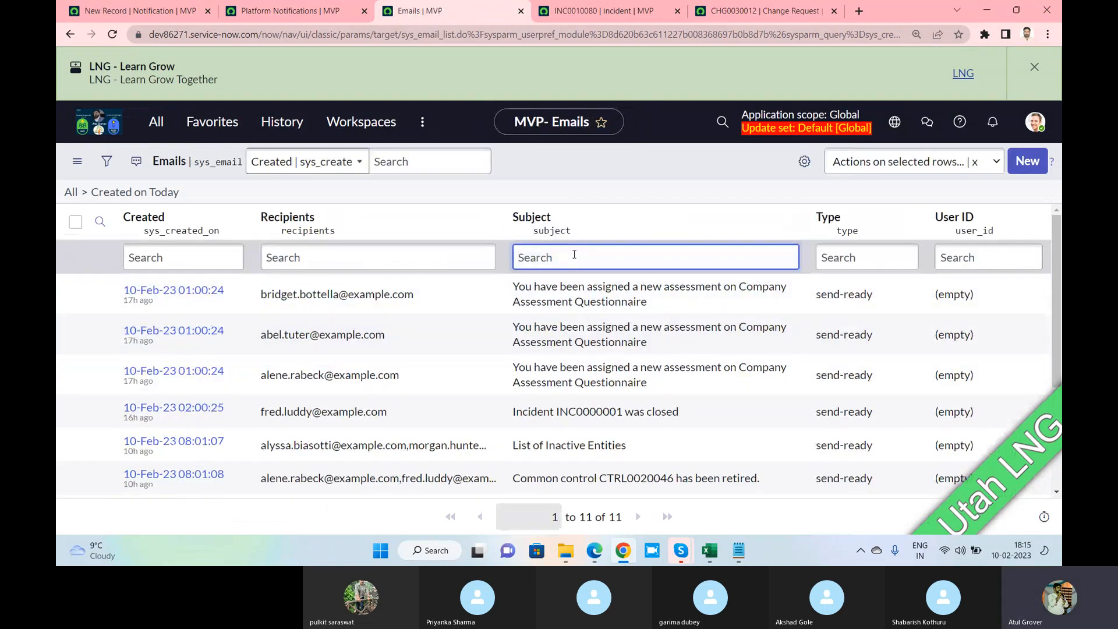
pyautogui.write('*')
pyautogui.press('BackSpace')
# Review the notification's When to send and What it will contain sections
pyautogui.click(137, 15)
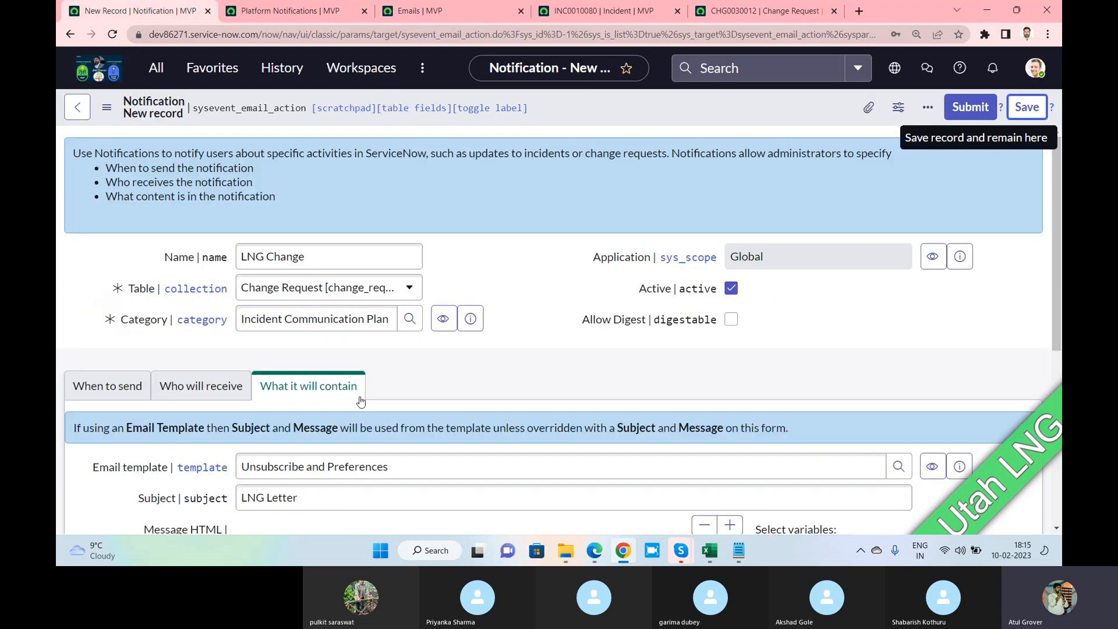
pyautogui.click(108, 387)
pyautogui.scroll(-4, 233, 350)
pyautogui.scroll(4, 394, 278)
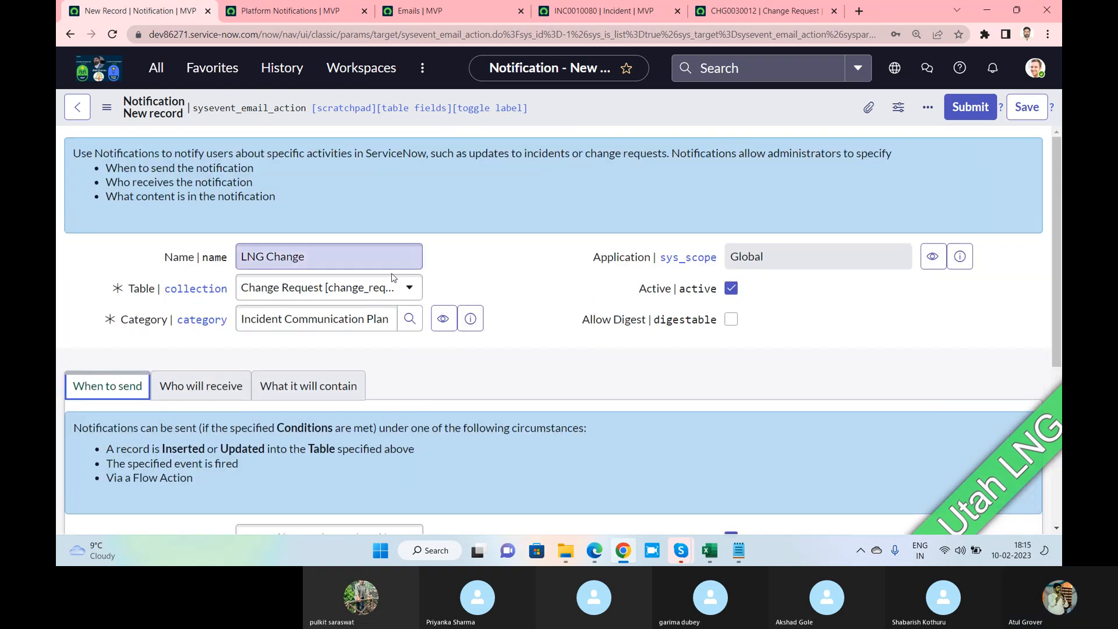
pyautogui.scroll(-3, 212, 279)
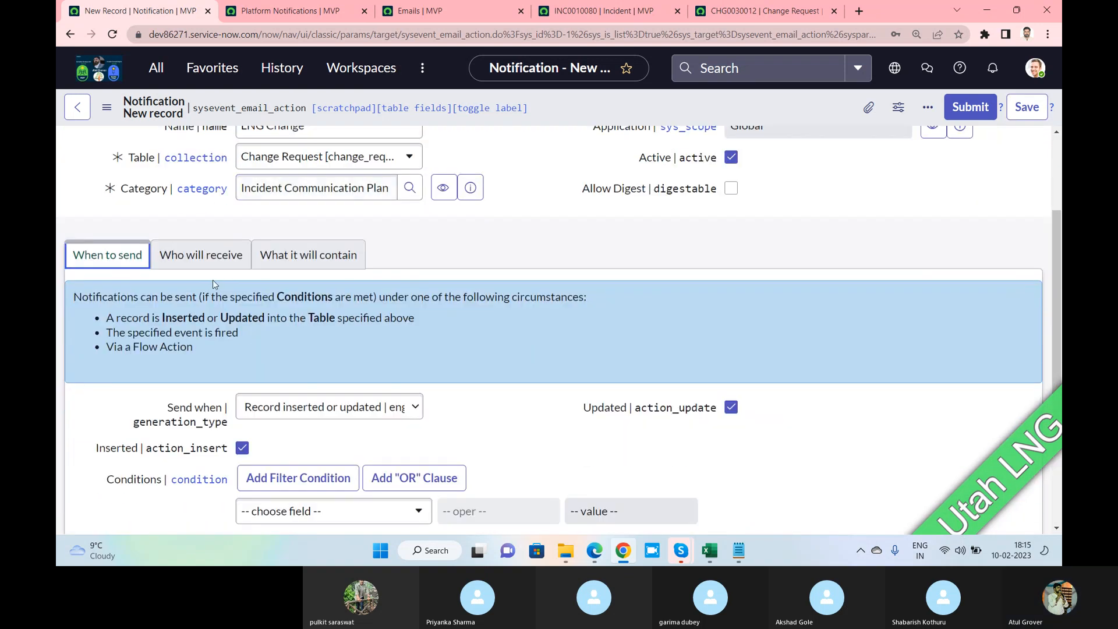
pyautogui.click(318, 254)
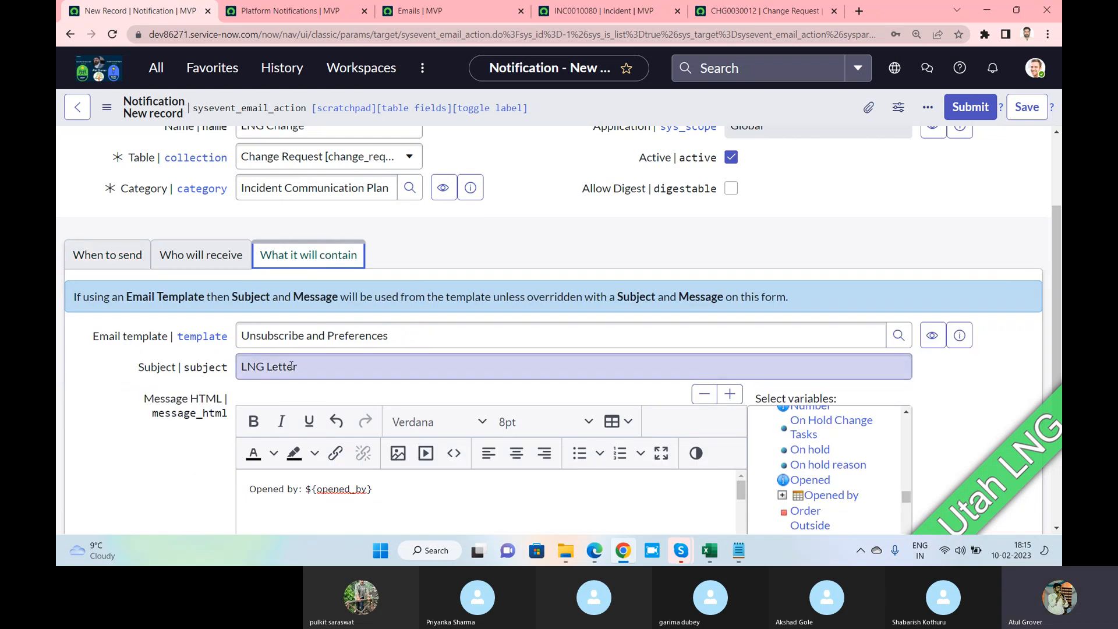
# Filter the email log by subject containing 'lng', then remove the filter
pyautogui.click(426, 11)
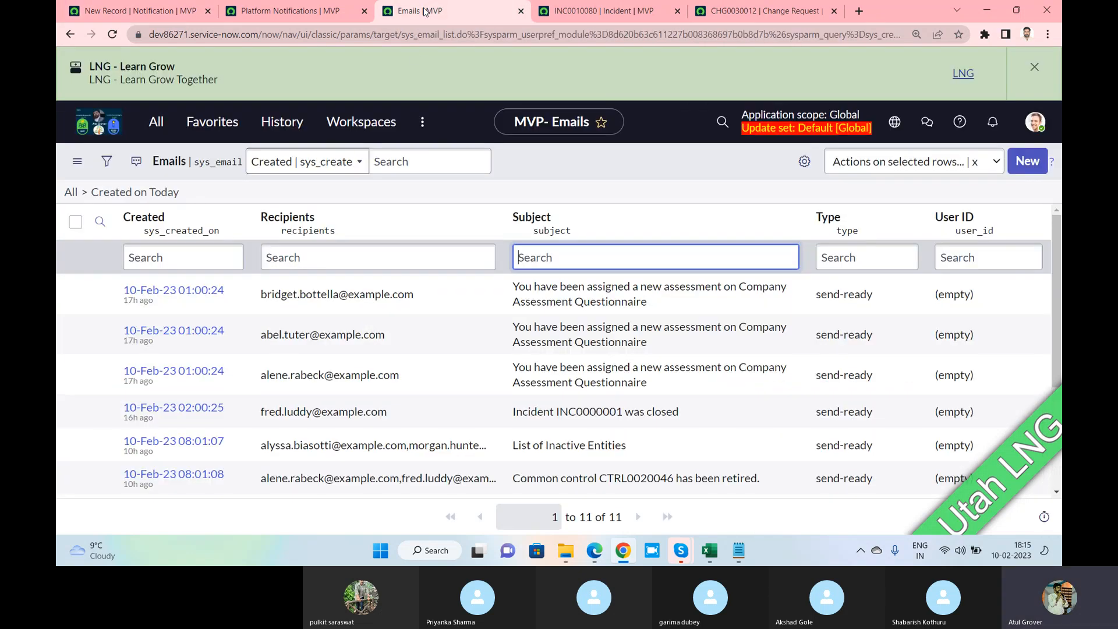
pyautogui.write('*lng')
pyautogui.press('Return')
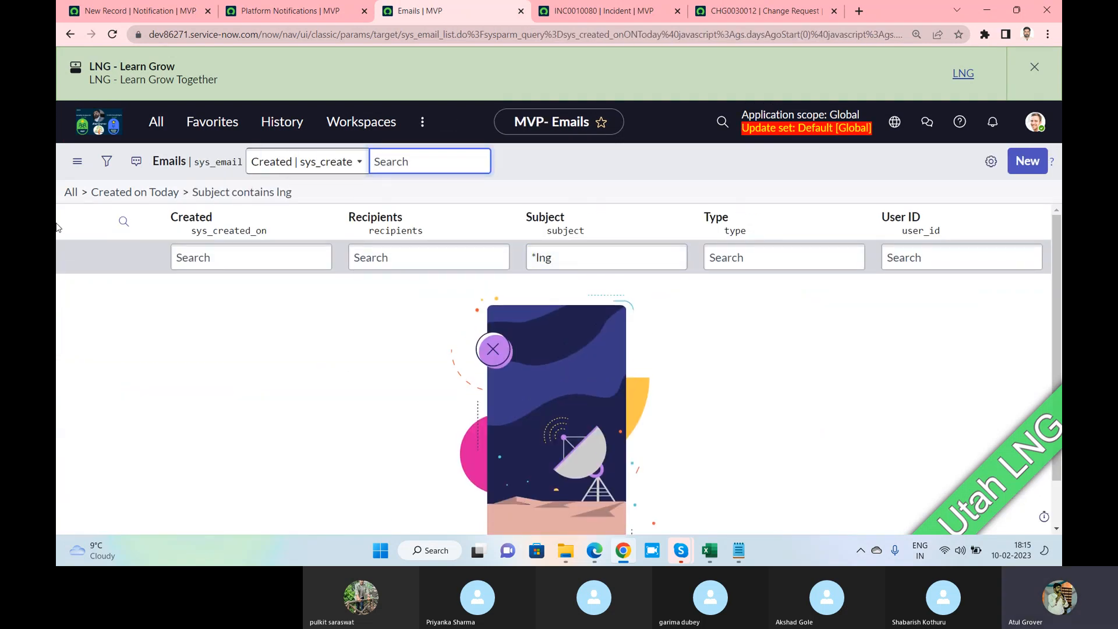
pyautogui.click(70, 192)
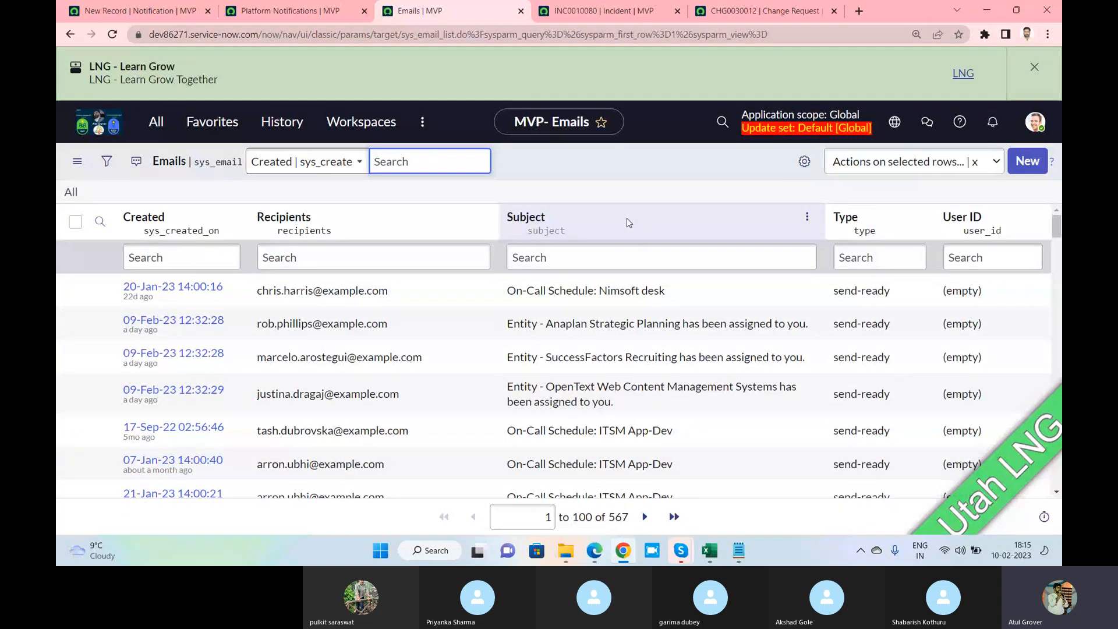
# Check the notification's Who will receive and When to send tabs, then return to CHG0030012
pyautogui.click(762, 11)
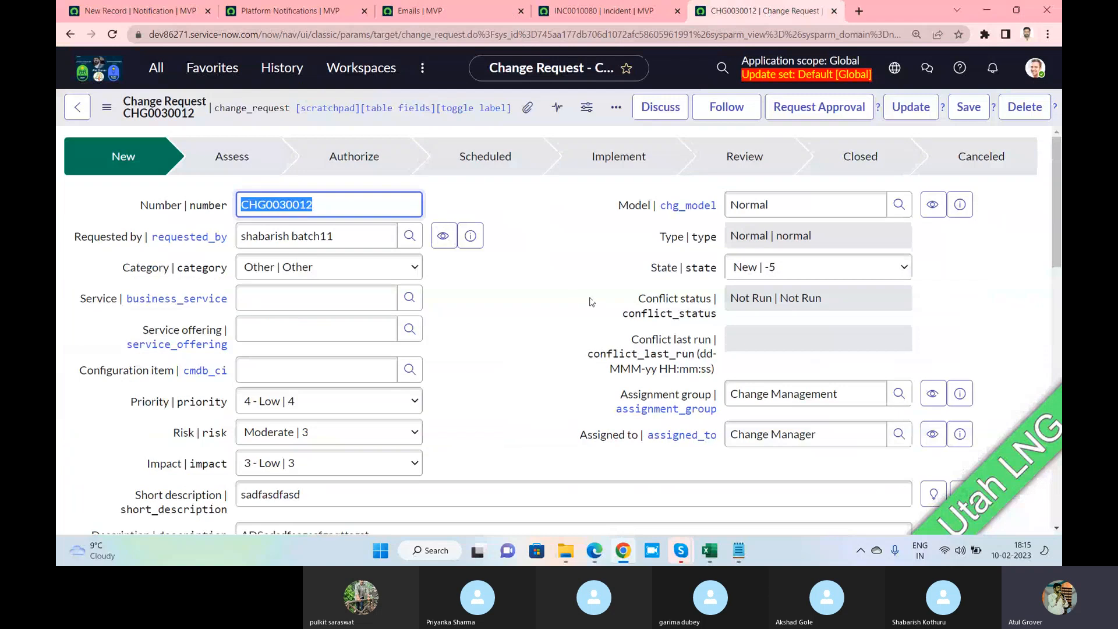
pyautogui.click(277, 12)
pyautogui.click(146, 11)
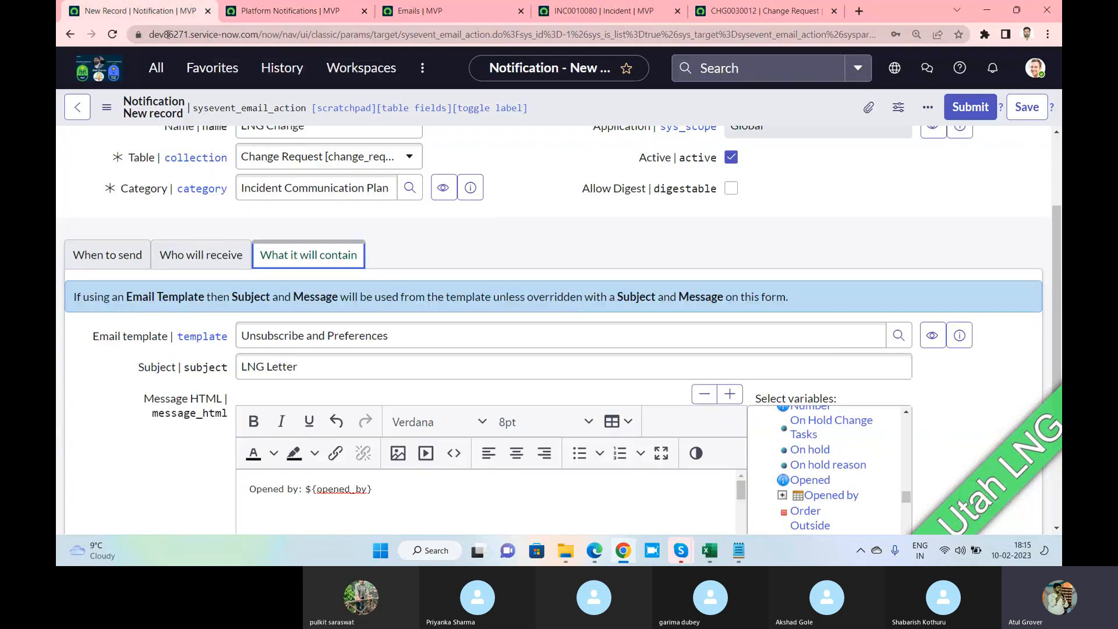
pyautogui.scroll(-1, 399, 327)
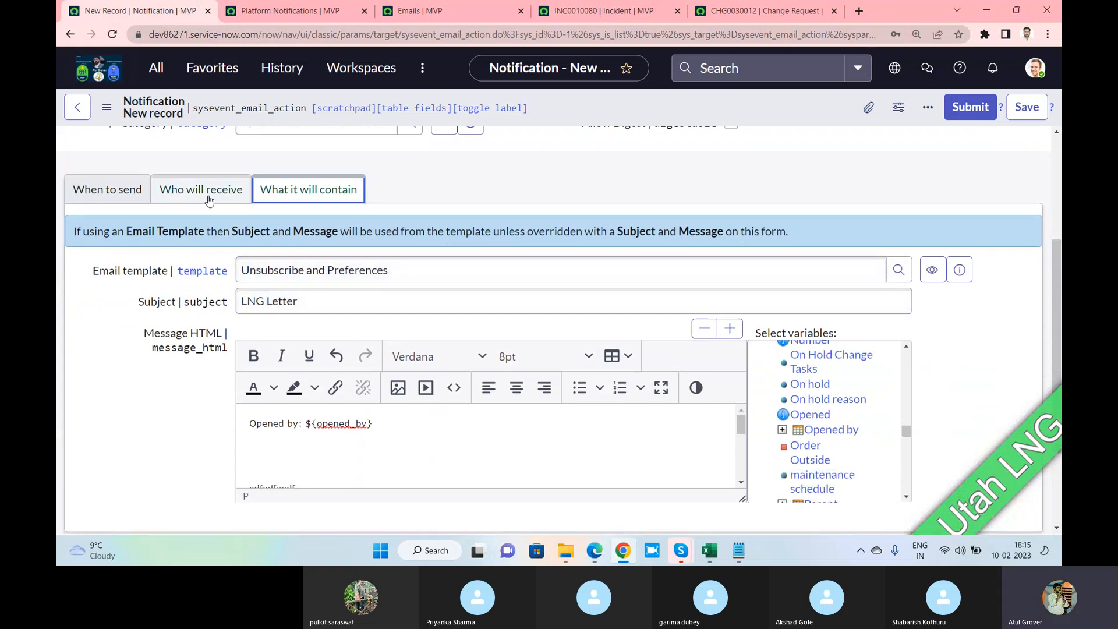
pyautogui.click(201, 192)
pyautogui.click(107, 228)
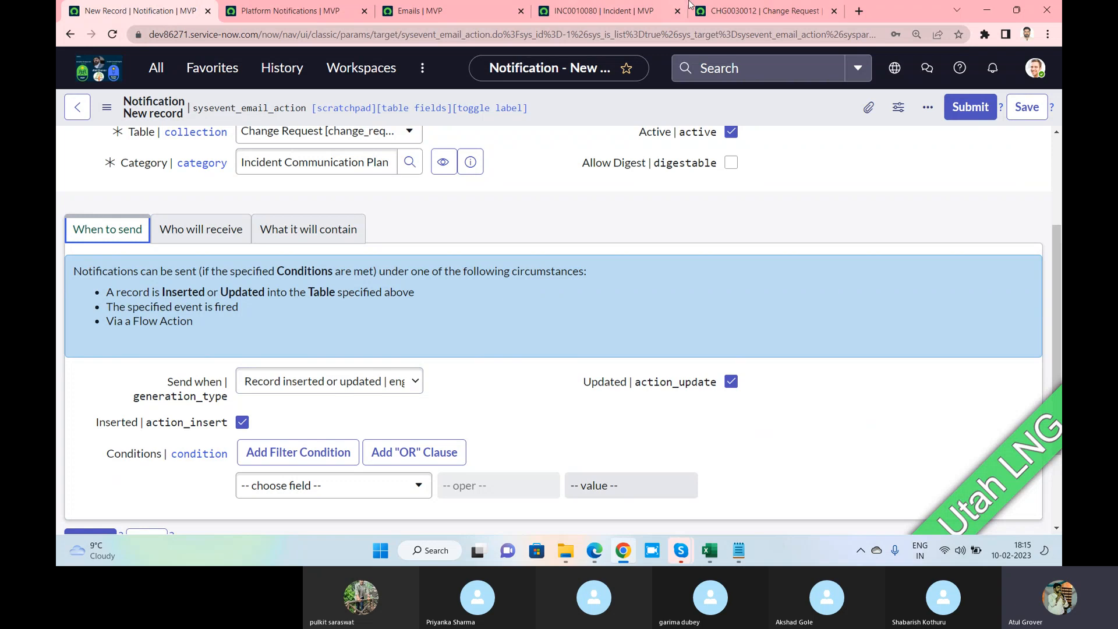
pyautogui.click(721, 14)
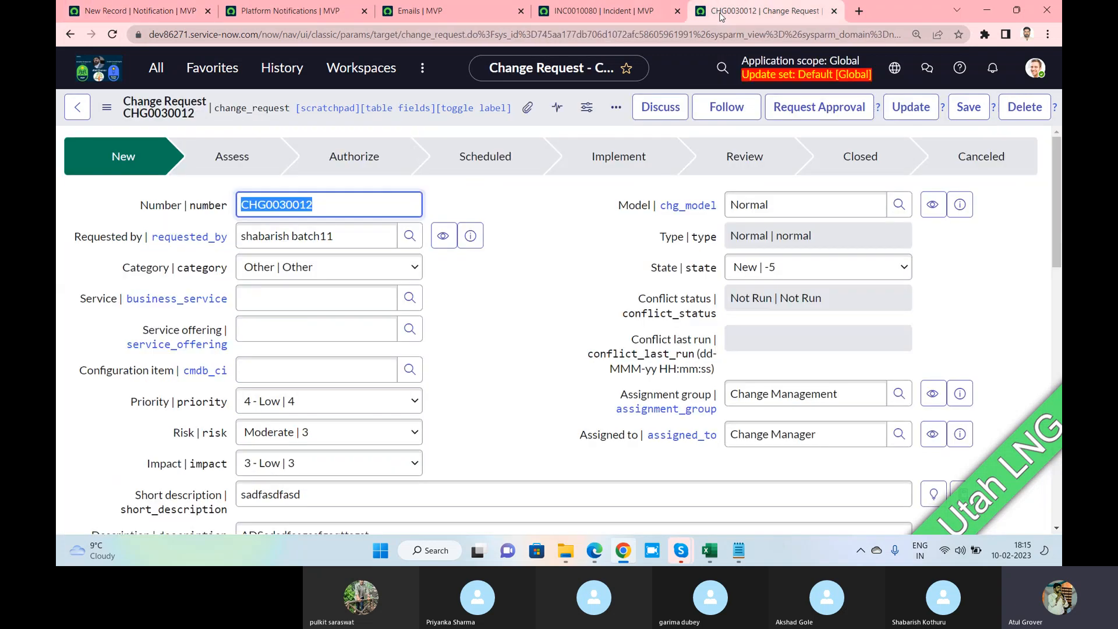
# Reload the CHG0030012 form and view its notes and activity
pyautogui.rightClick(537, 119)
pyautogui.click(584, 519)
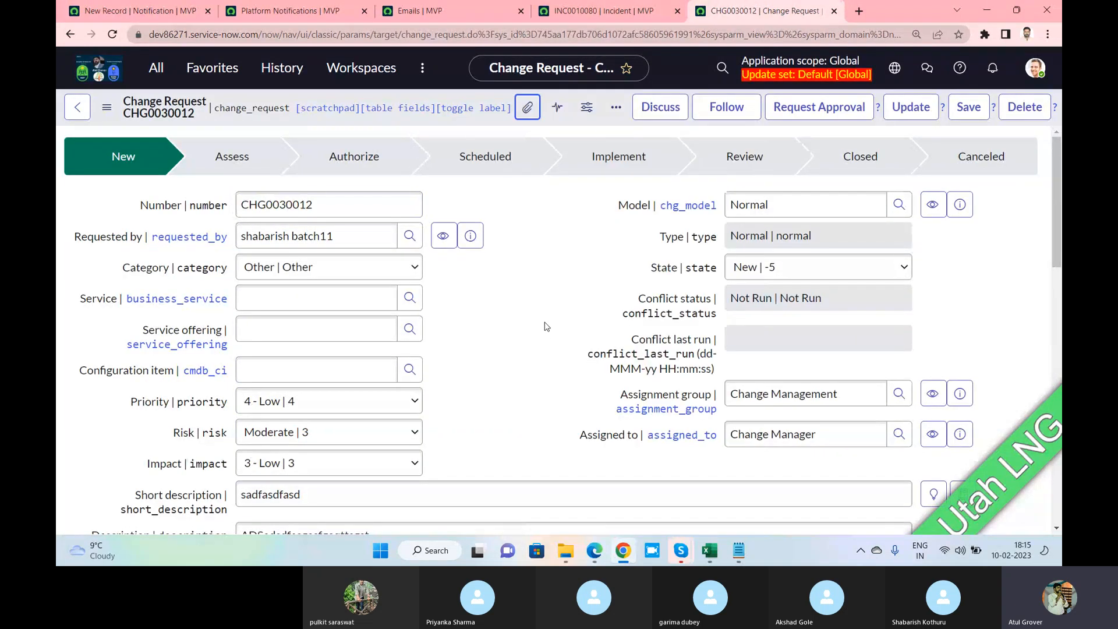
pyautogui.scroll(-8, 545, 325)
pyautogui.scroll(-6, 537, 389)
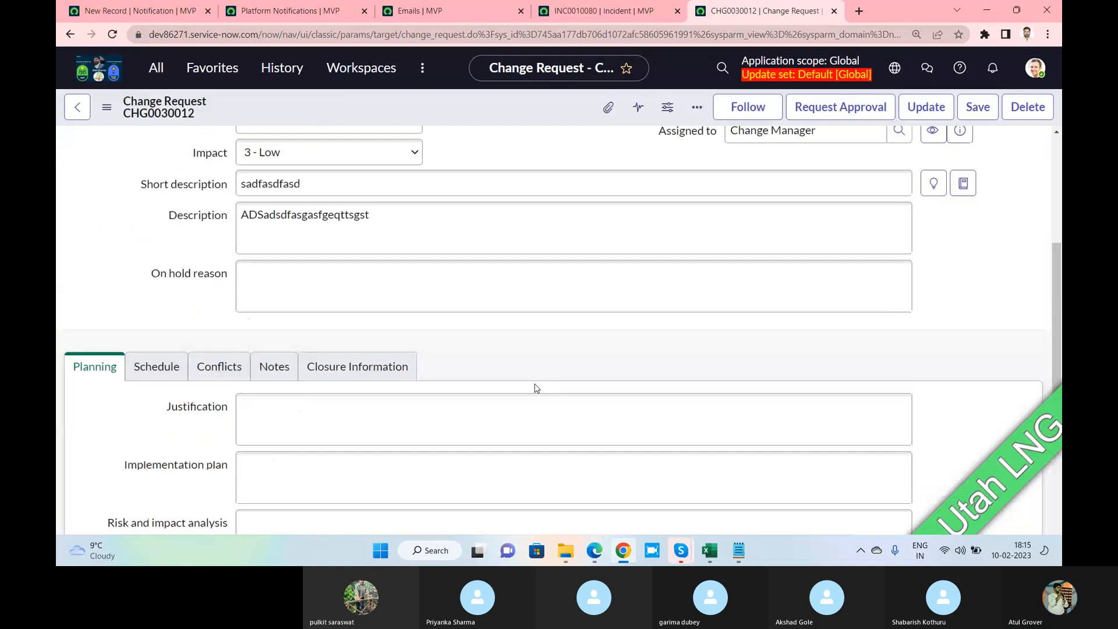
pyautogui.click(280, 326)
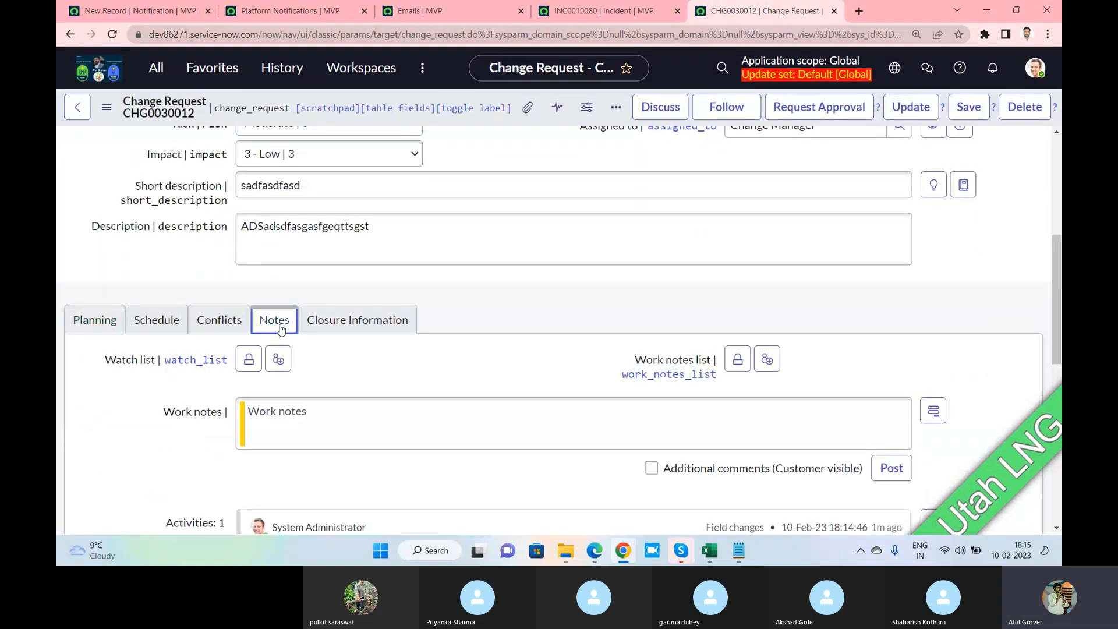
pyautogui.scroll(-3, 420, 399)
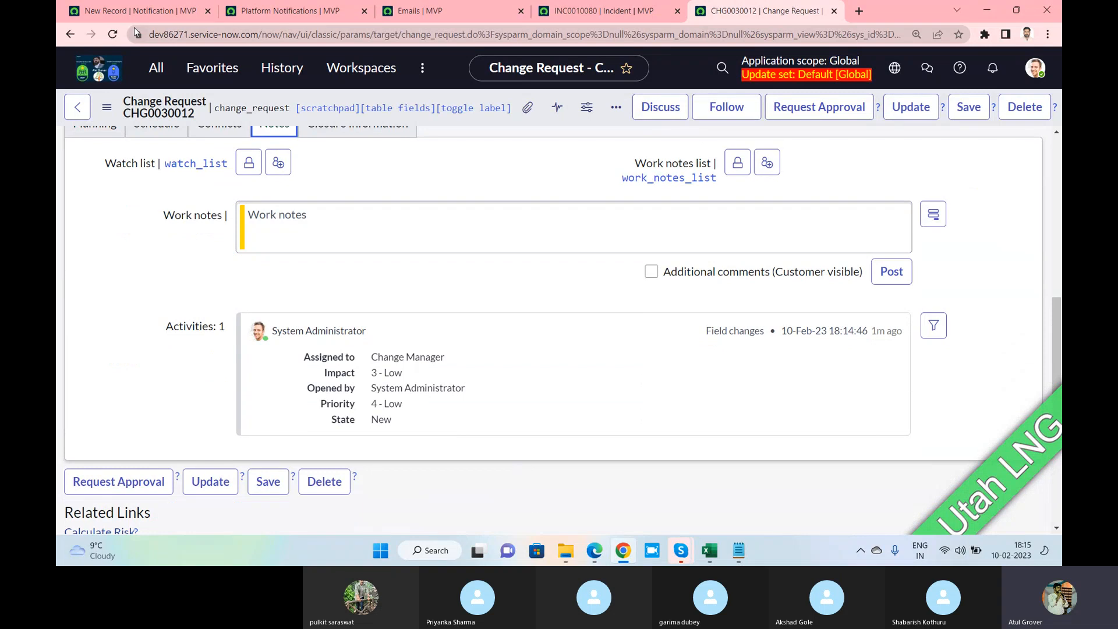
# Filter the email log for subjects containing LNG, then clear the search text
pyautogui.click(285, 10)
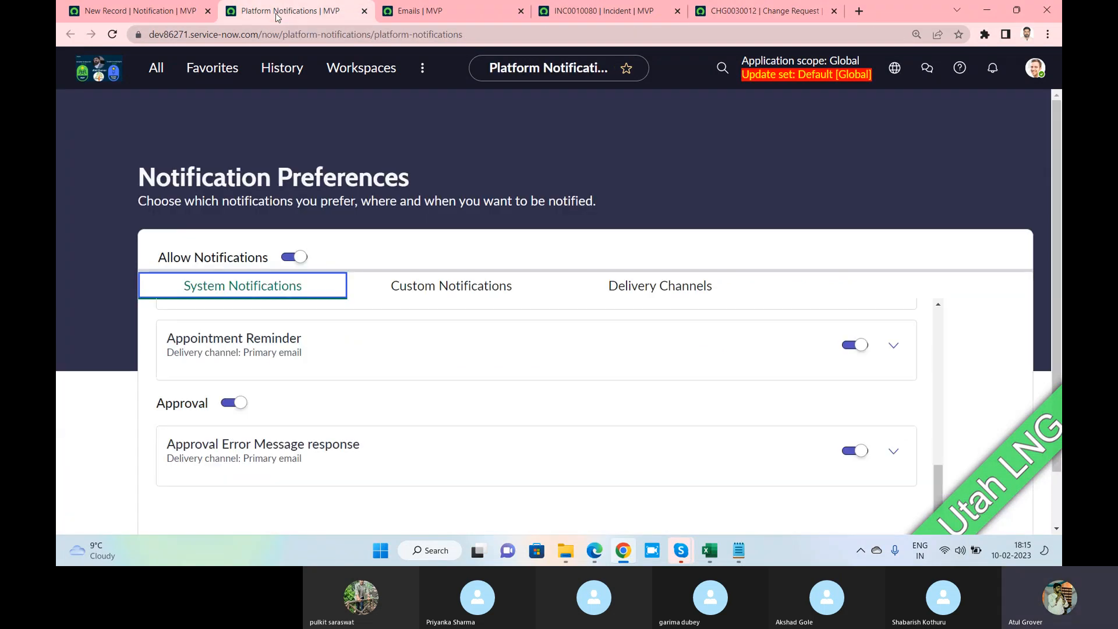
pyautogui.click(390, 7)
pyautogui.click(530, 266)
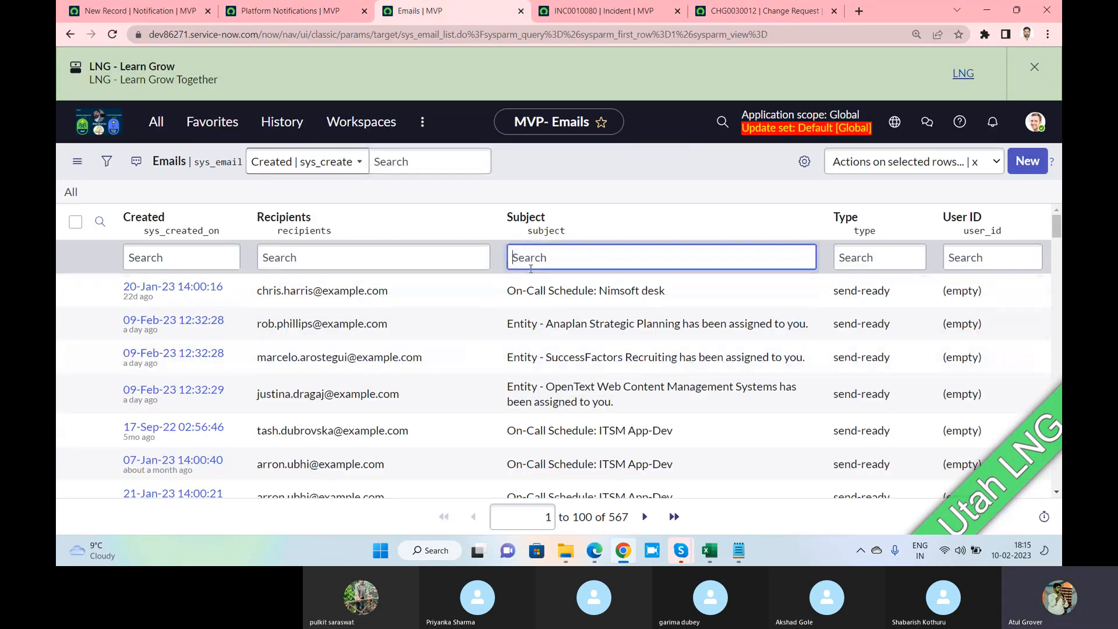
pyautogui.write('*')
pyautogui.press('Return')
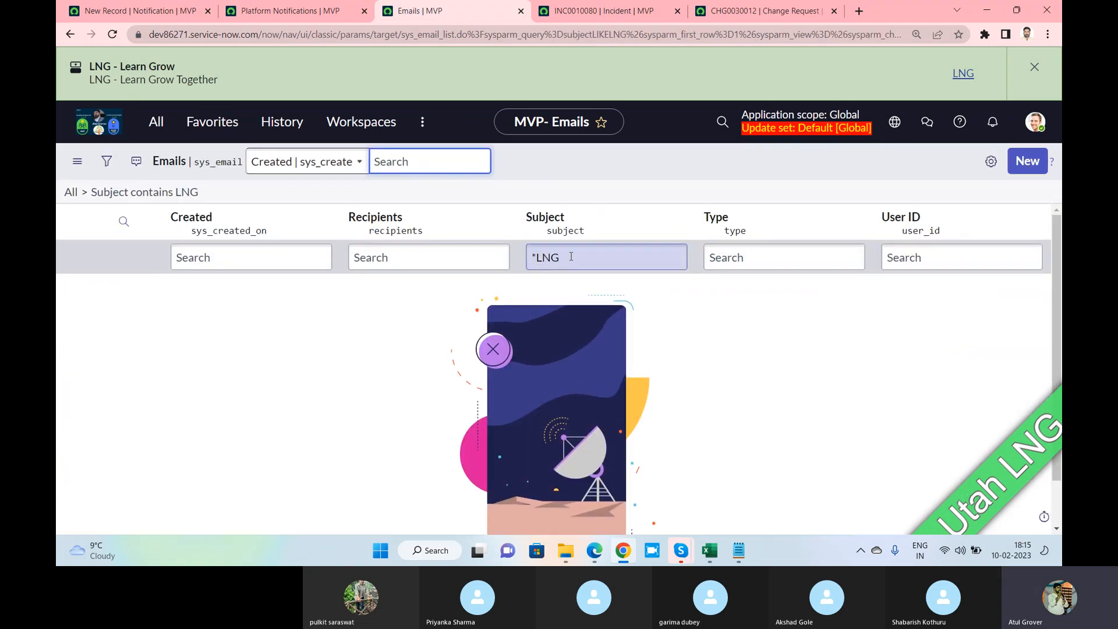
pyautogui.click(571, 256)
pyautogui.press('BackSpace')
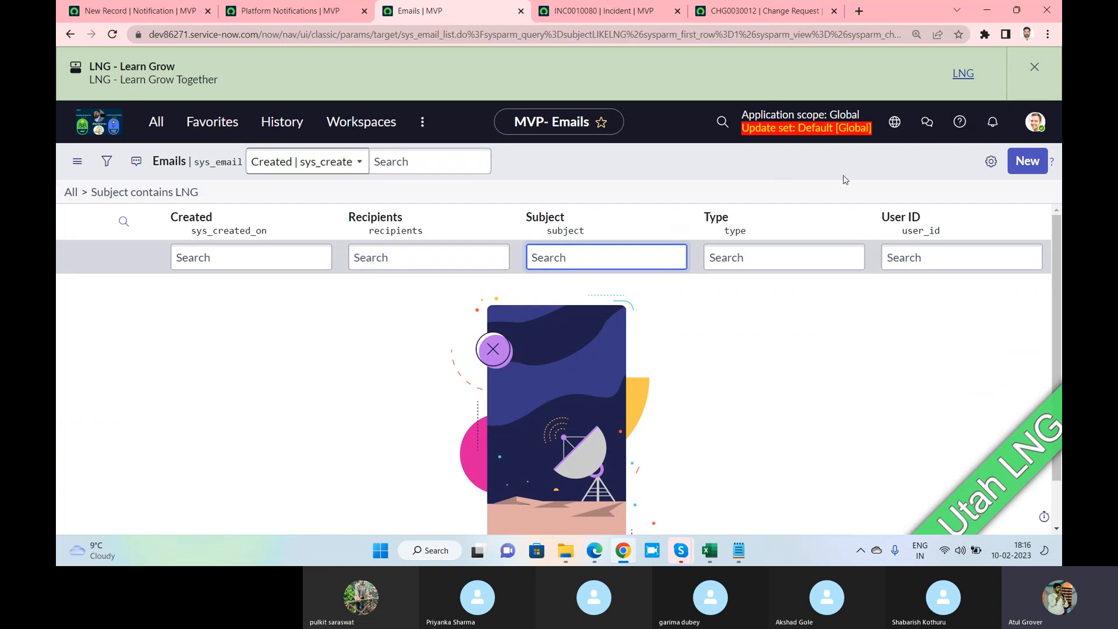
# Refresh the email list twice and return to the All emails list
pyautogui.rightClick(717, 170)
pyautogui.moveTo(737, 191)
pyautogui.click(757, 256)
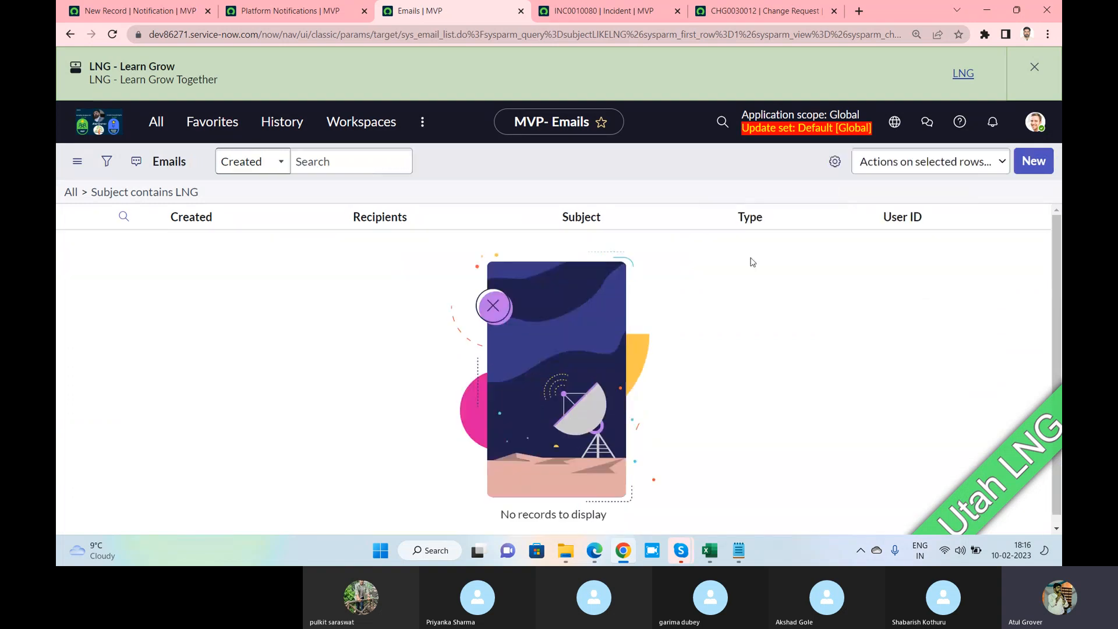
pyautogui.click(603, 252)
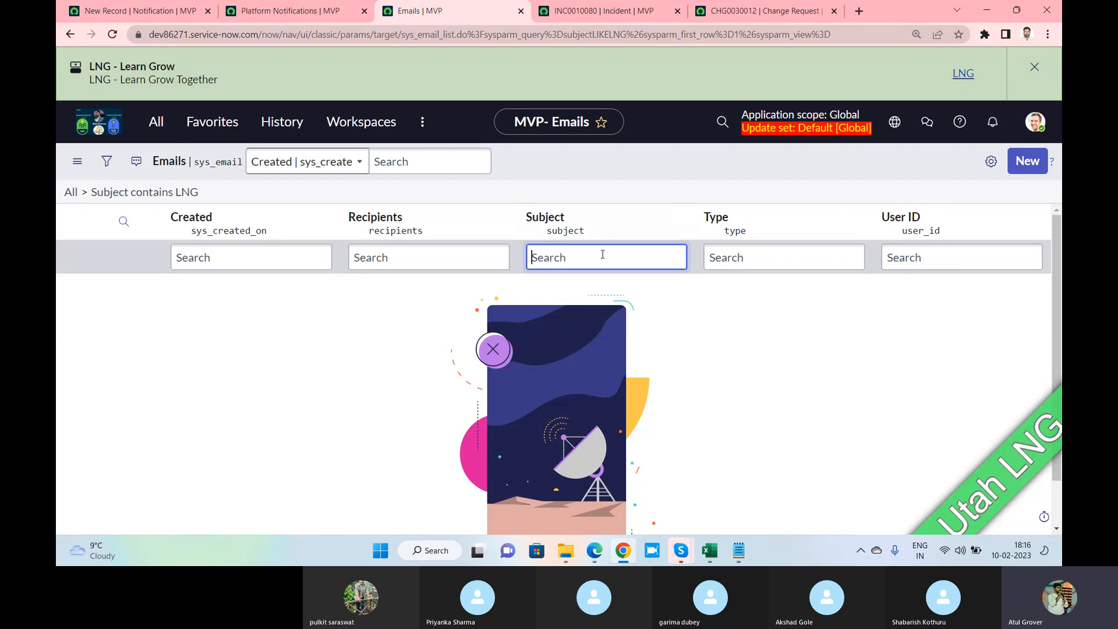
pyautogui.rightClick(603, 173)
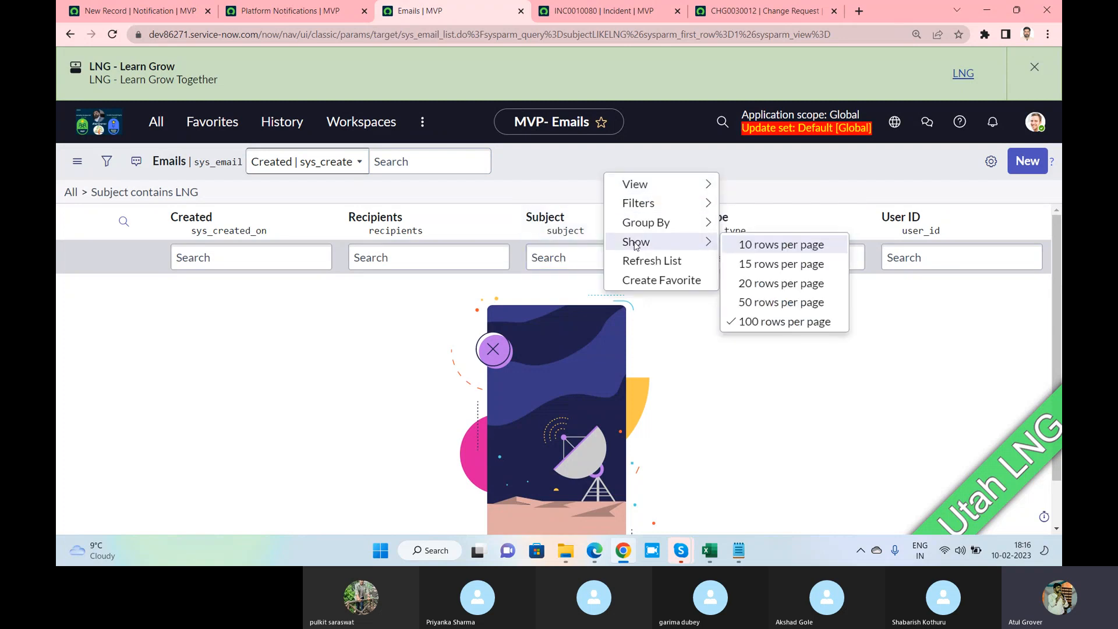
pyautogui.click(638, 260)
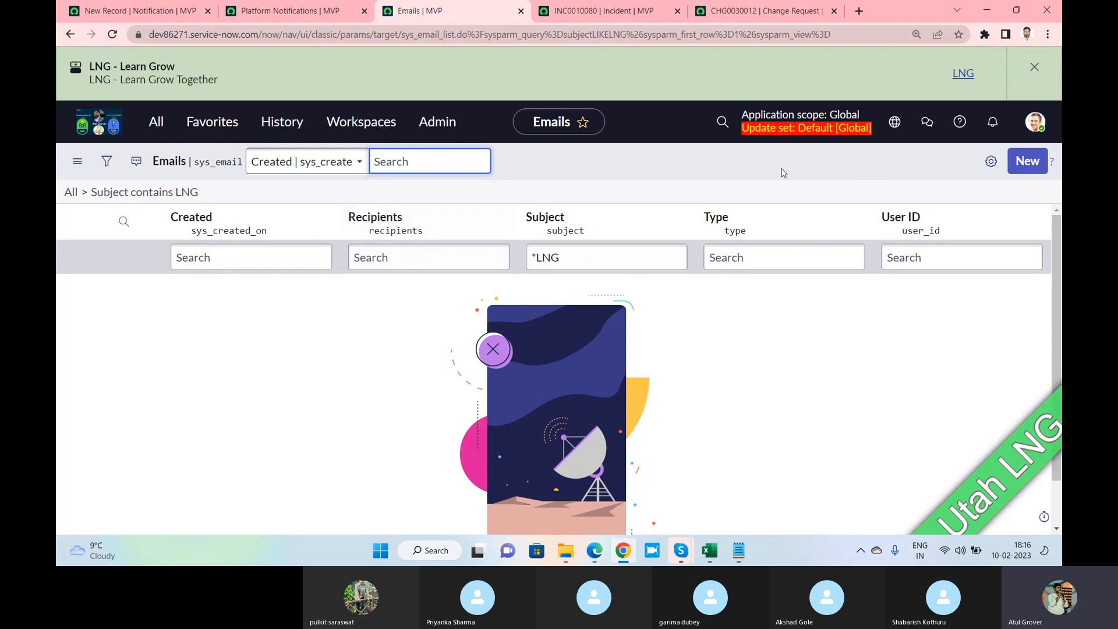
pyautogui.click(592, 262)
pyautogui.press('BackSpace')
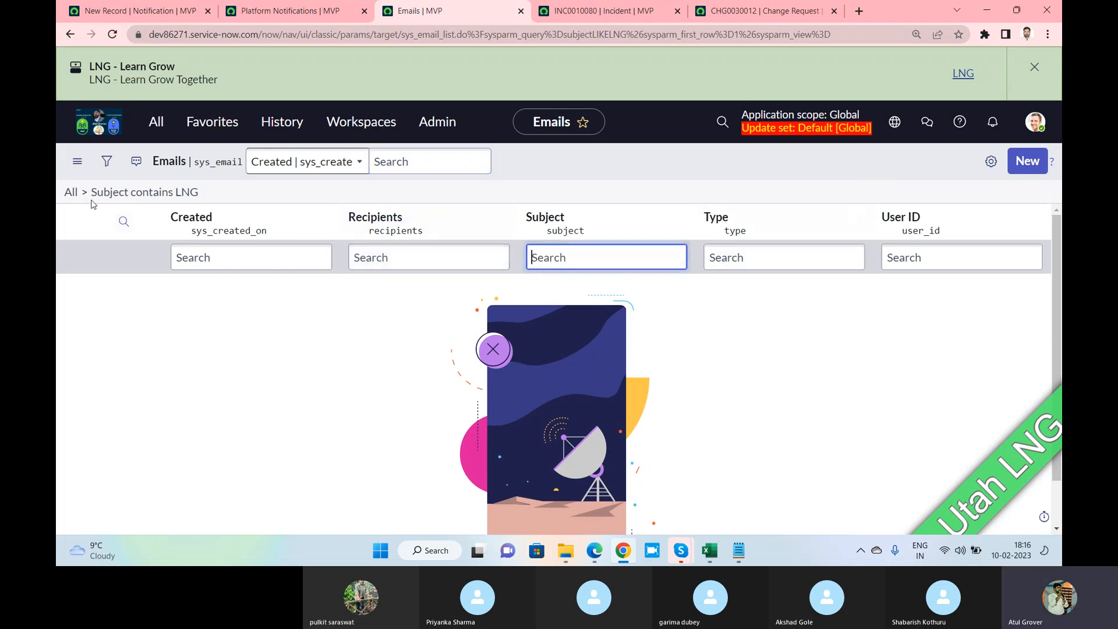
pyautogui.click(70, 192)
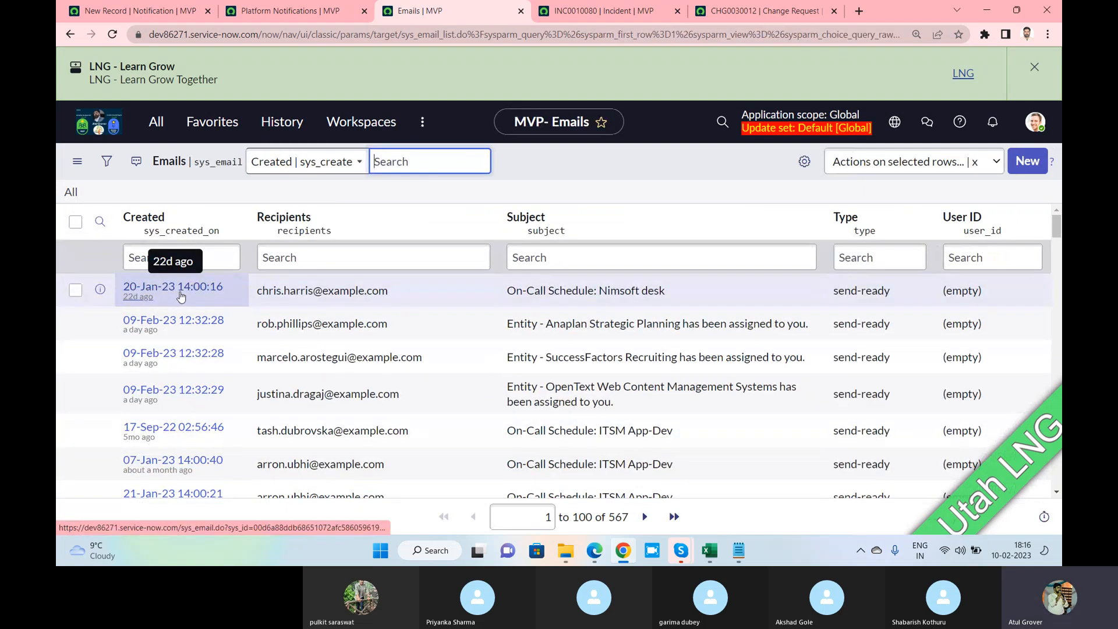
# Sort emails by Created newest first, search subjects starting with LNG, then clear the search
pyautogui.click(153, 221)
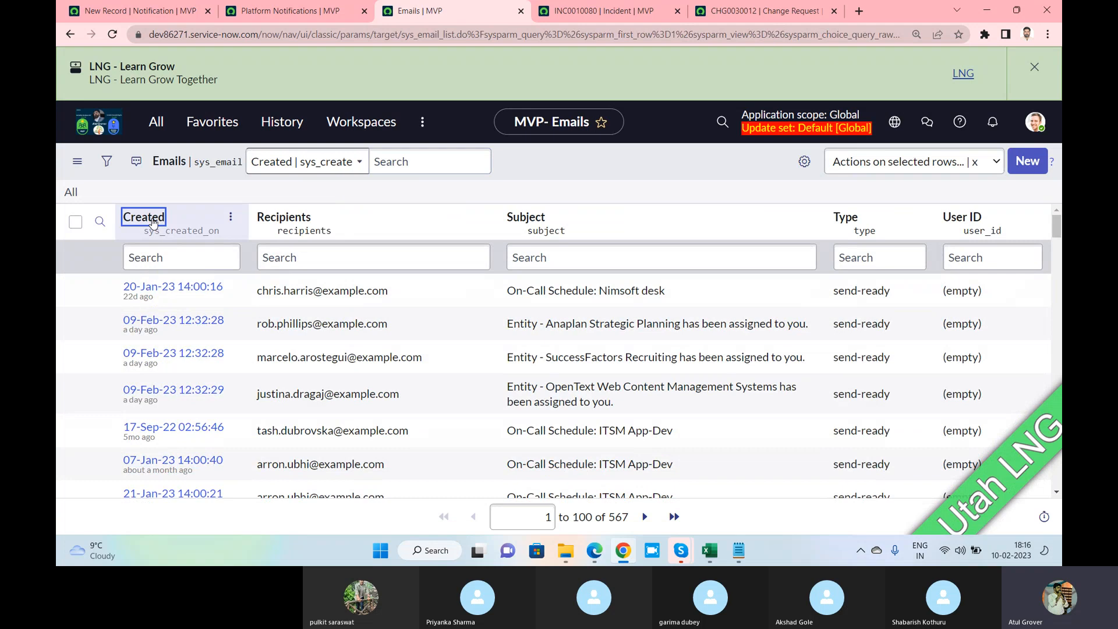
pyautogui.click(153, 221)
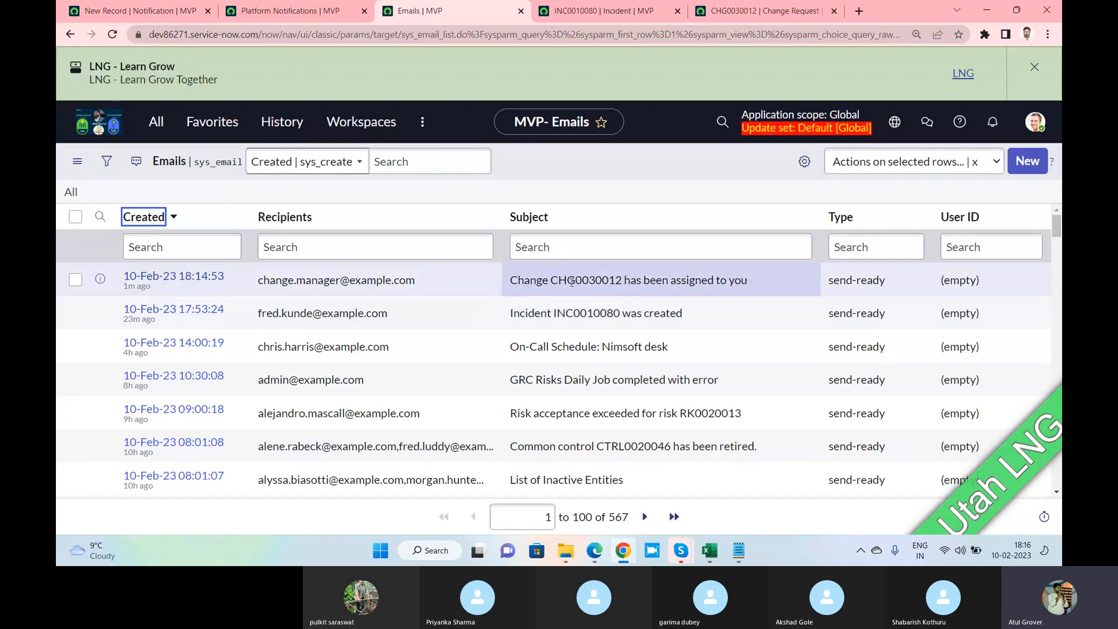
pyautogui.moveTo(549, 279); pyautogui.dragTo(641, 280)
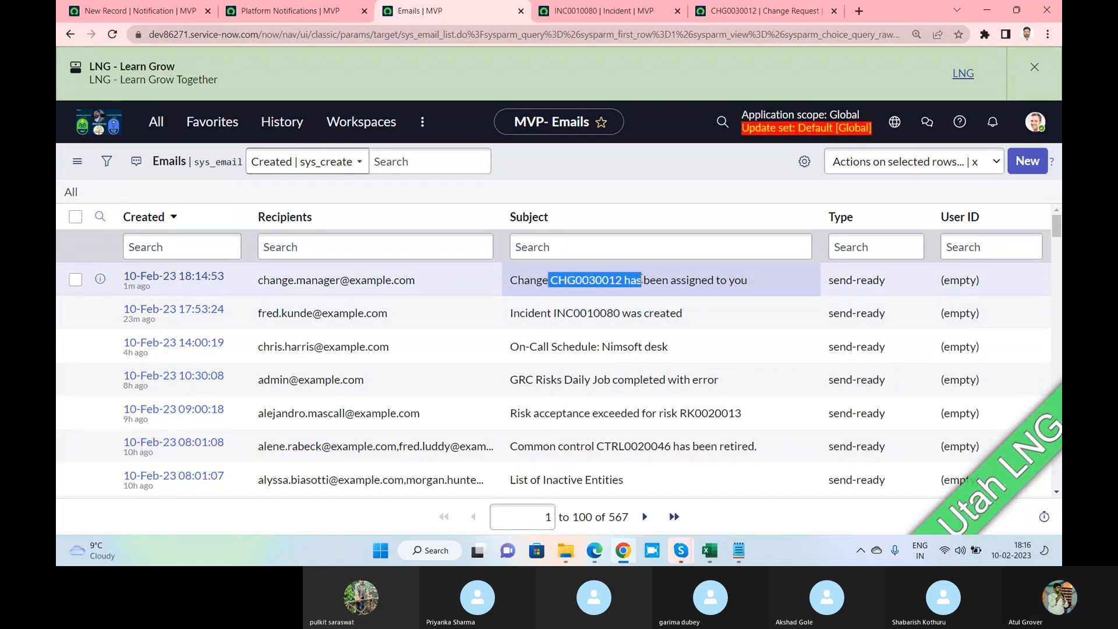
pyautogui.click(568, 247)
pyautogui.write('LNG')
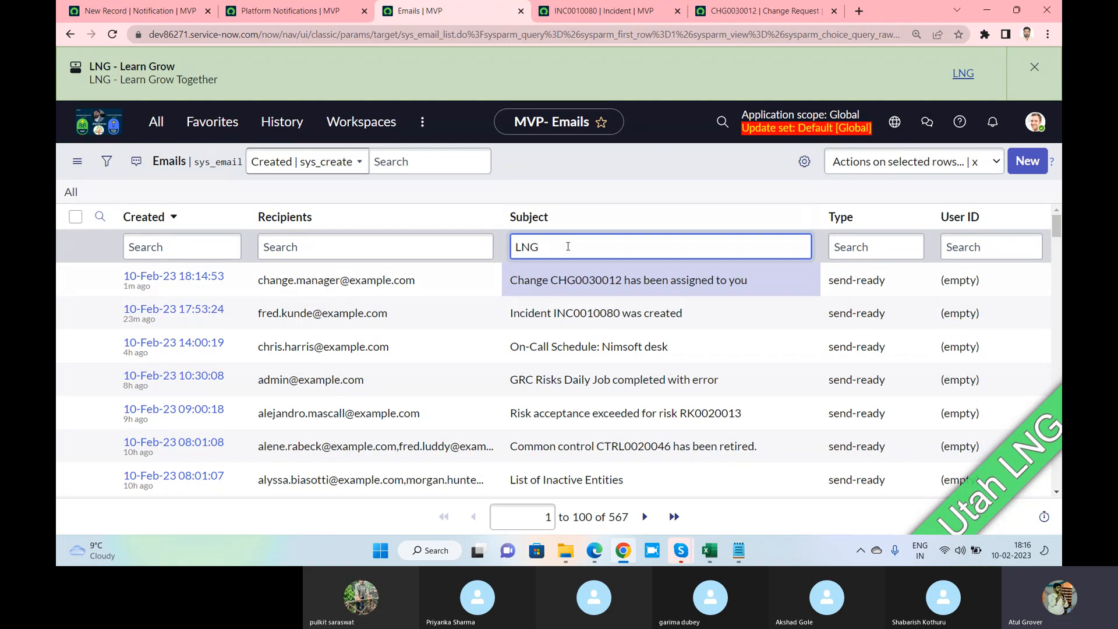
pyautogui.press('Return')
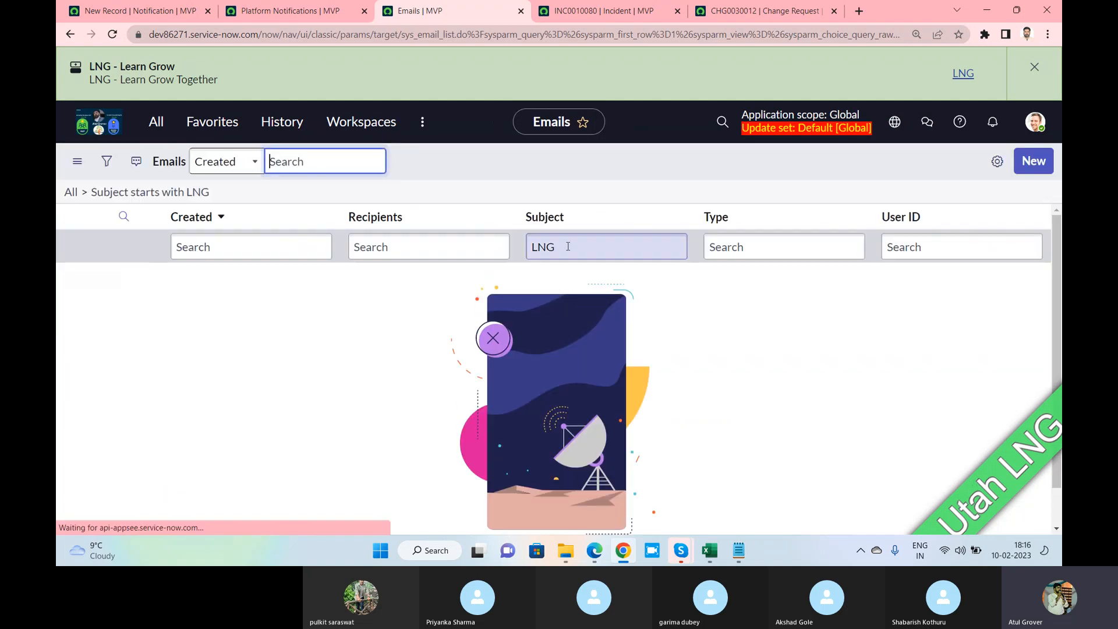
pyautogui.hotkey('ctrl', 'a')
pyautogui.press('BackSpace')
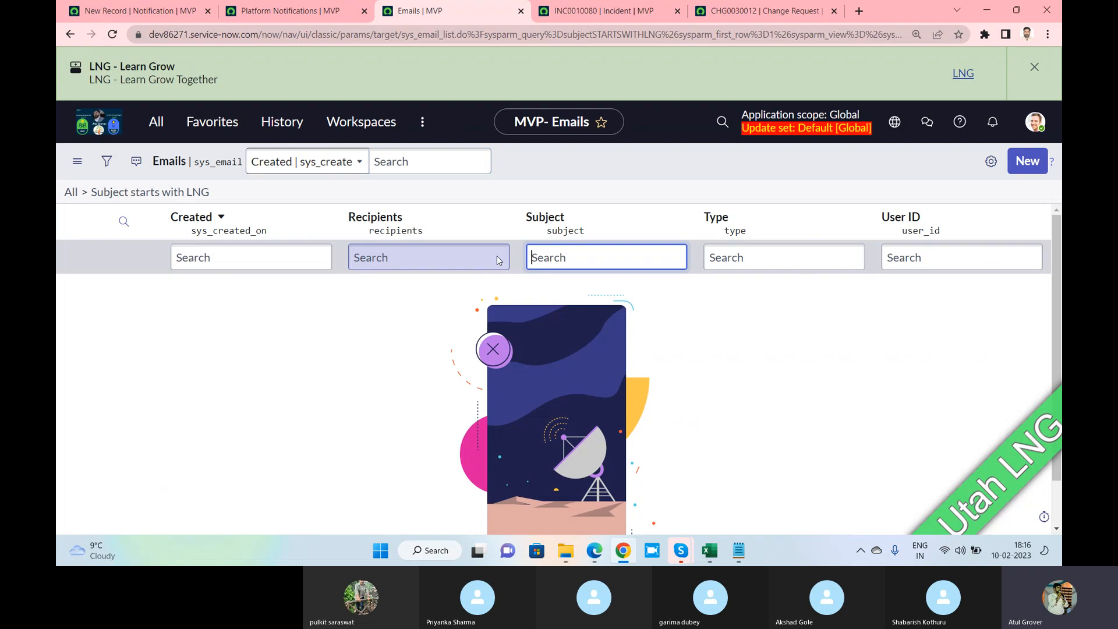
pyautogui.press('Return')
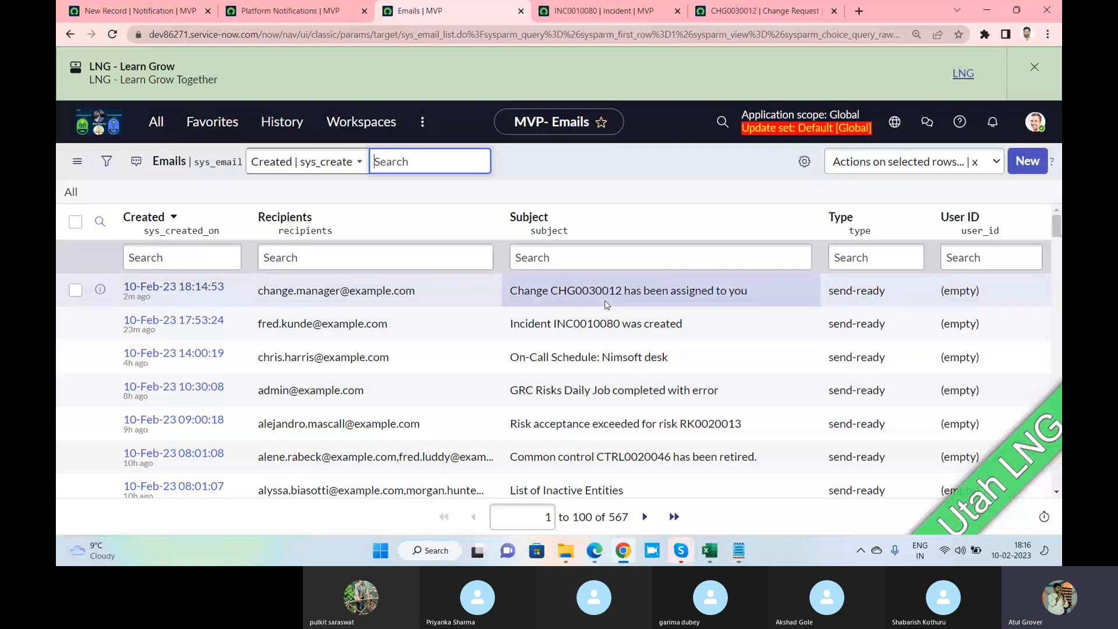
# Save the LNG Change notification record
pyautogui.click(329, 17)
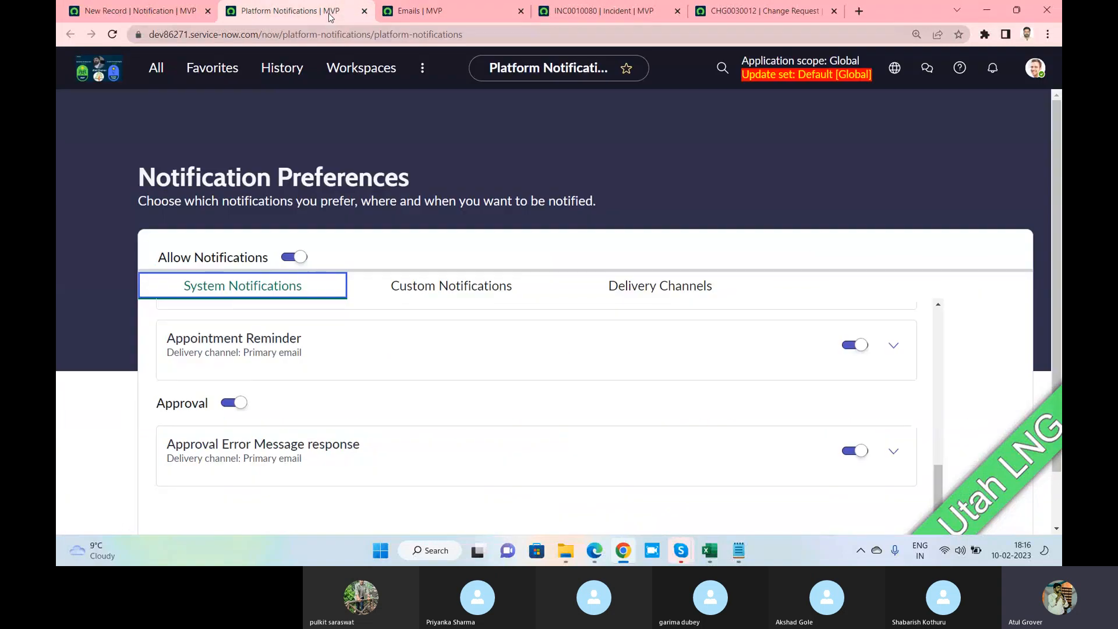
pyautogui.click(162, 20)
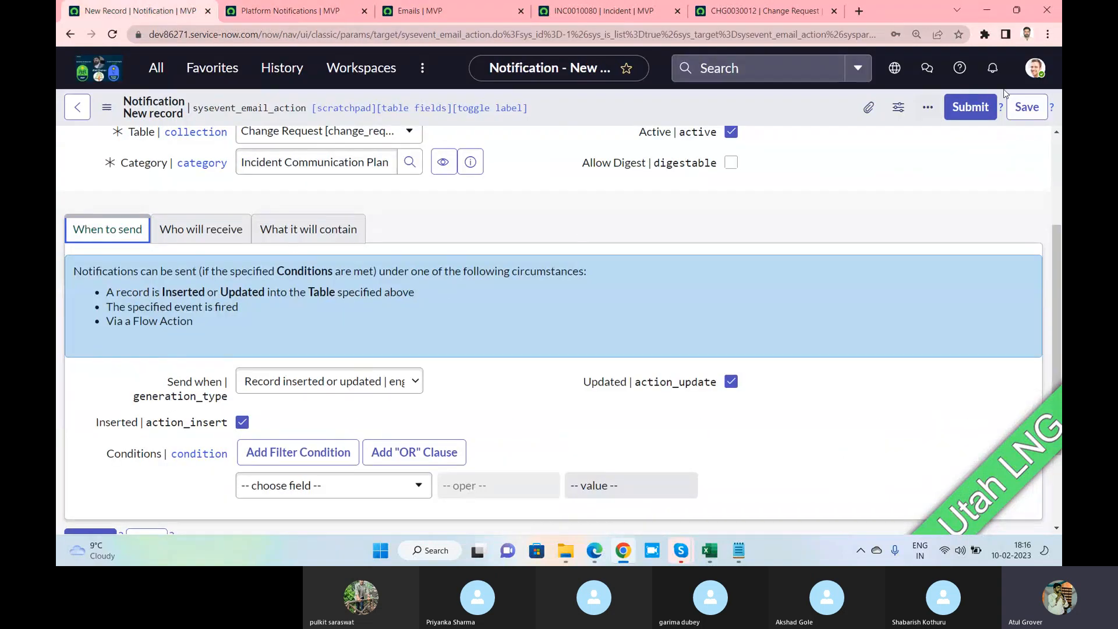
pyautogui.click(1027, 107)
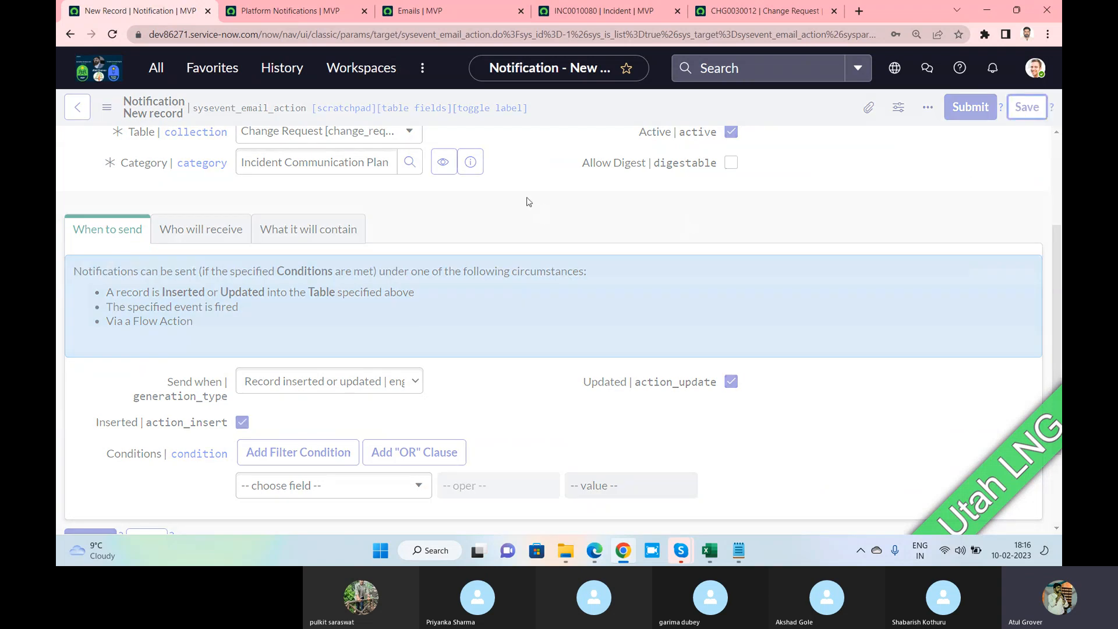
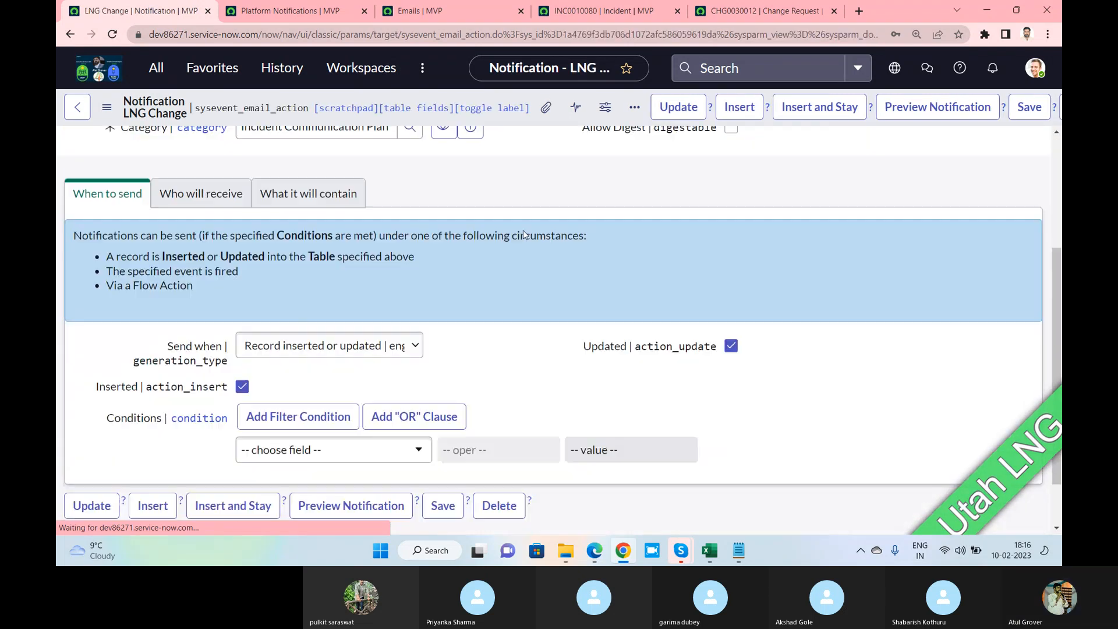
# Open a blank change request form and assign it to the Batch11 group and a suggested member
pyautogui.click(733, 12)
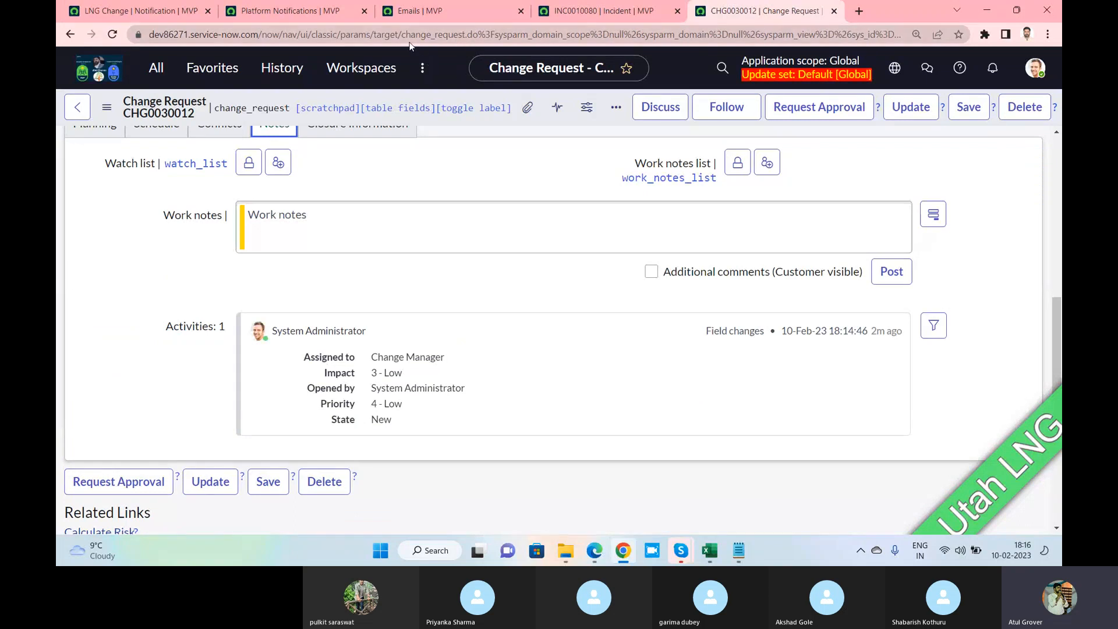
pyautogui.moveTo(481, 33); pyautogui.dragTo(903, 34)
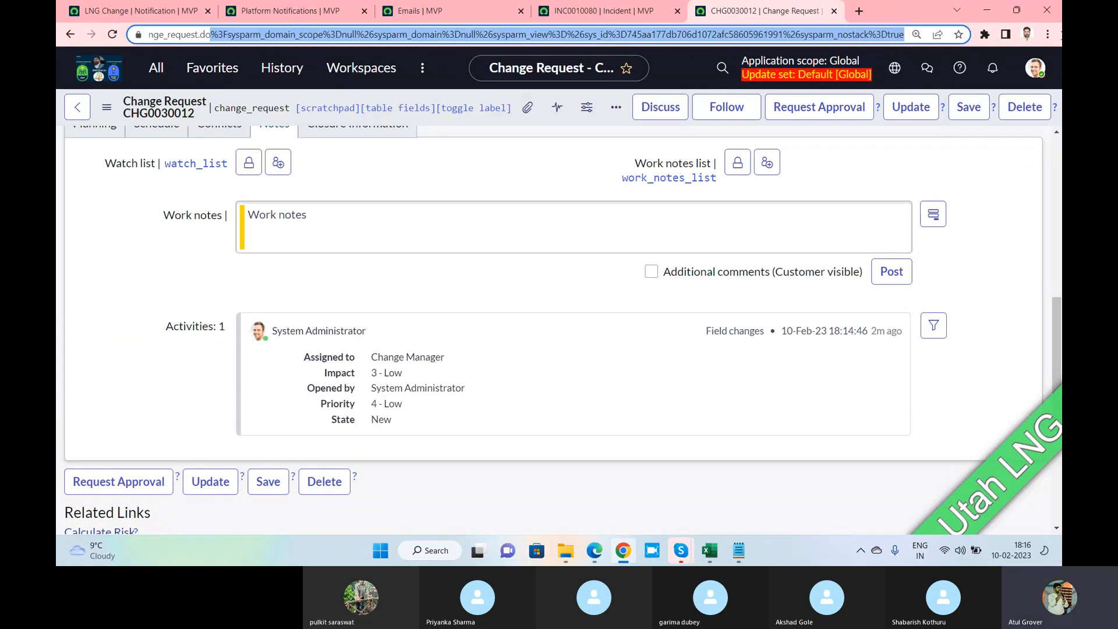
pyautogui.press('BackSpace')
pyautogui.press('Return')
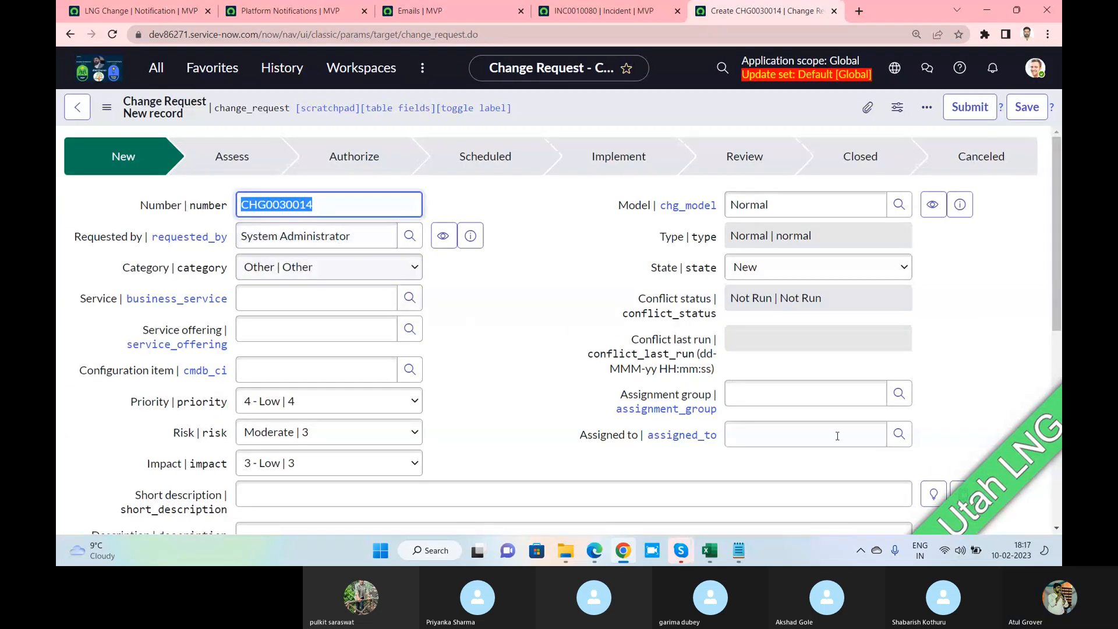
pyautogui.click(806, 394)
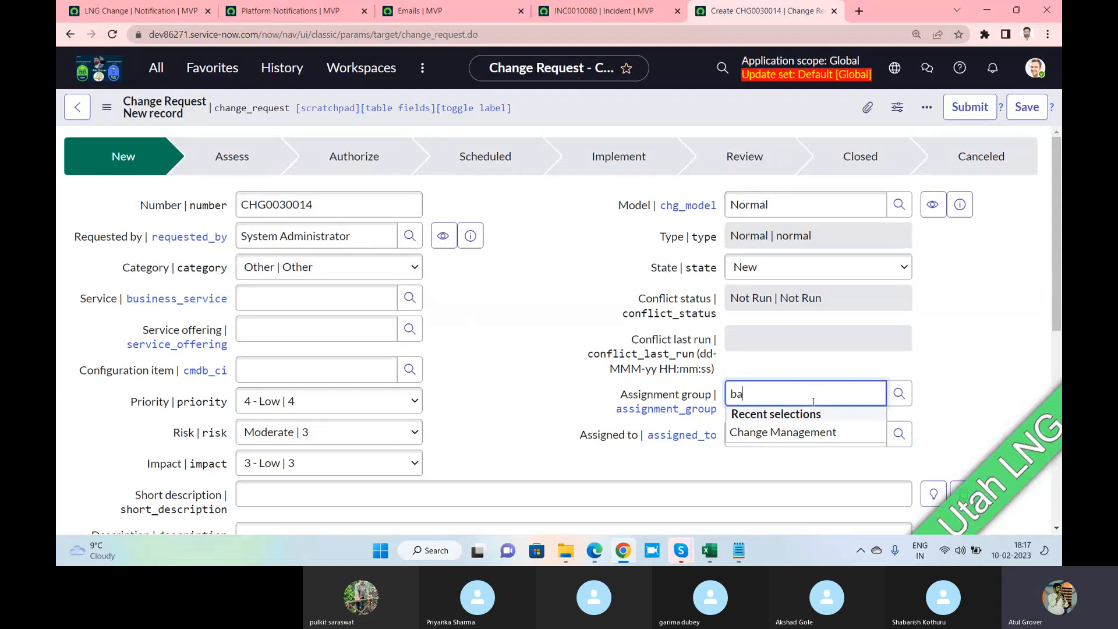
pyautogui.click(788, 422)
pyautogui.click(774, 443)
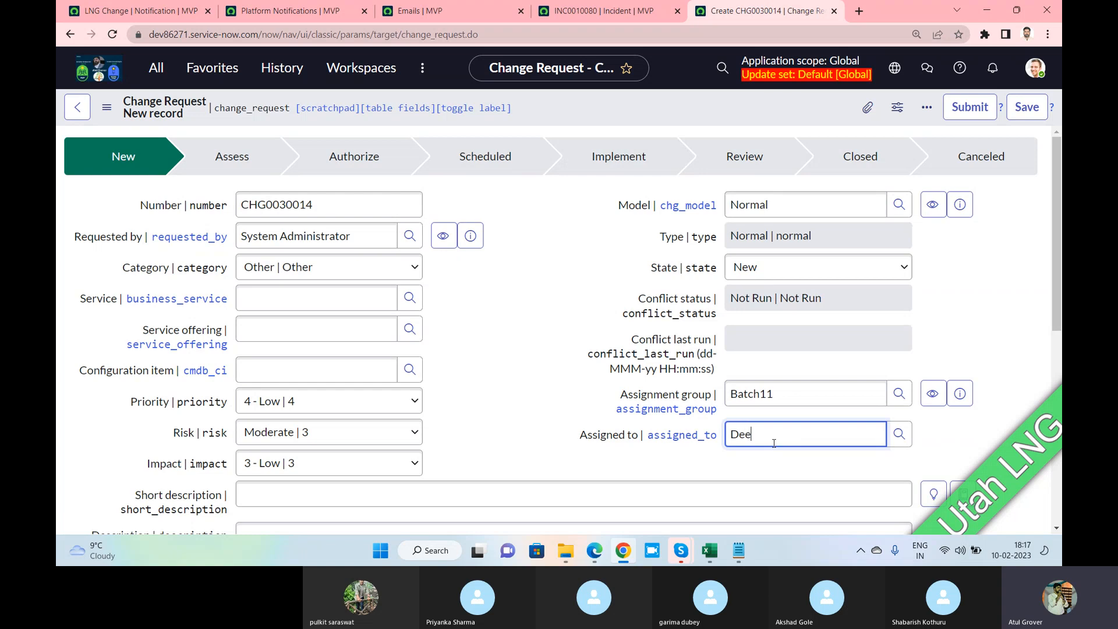
pyautogui.write('Dee')
pyautogui.click(741, 479)
# Replace the requester, enter short description 'sdfsdfasdfasdf', and save change request CHG0030014
pyautogui.click(357, 233)
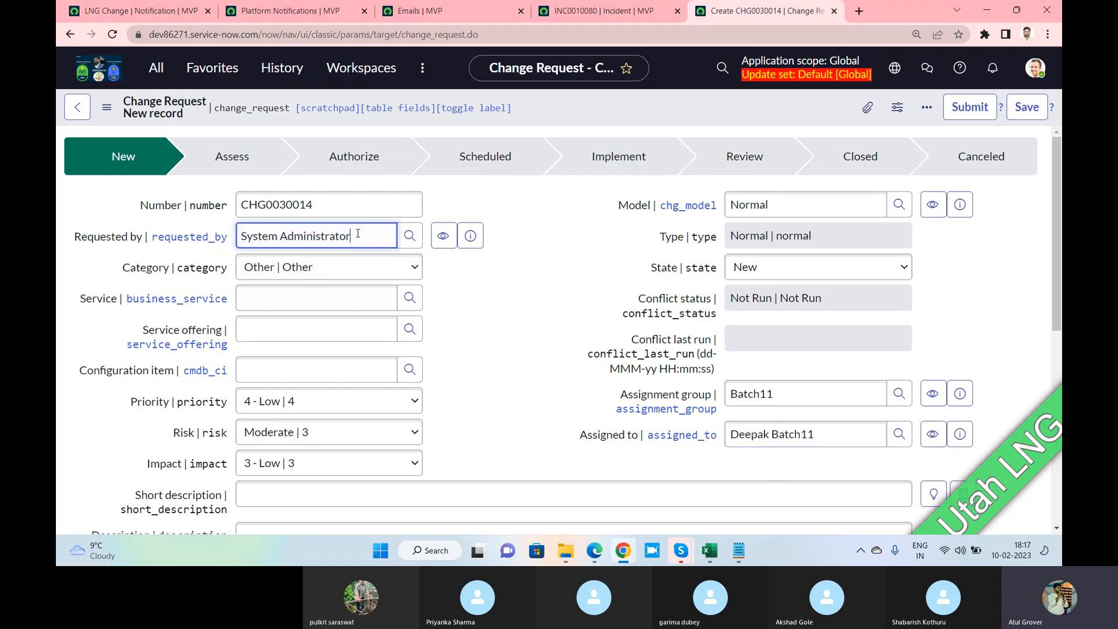
pyautogui.moveTo(357, 233); pyautogui.dragTo(207, 227)
pyautogui.write('Aks')
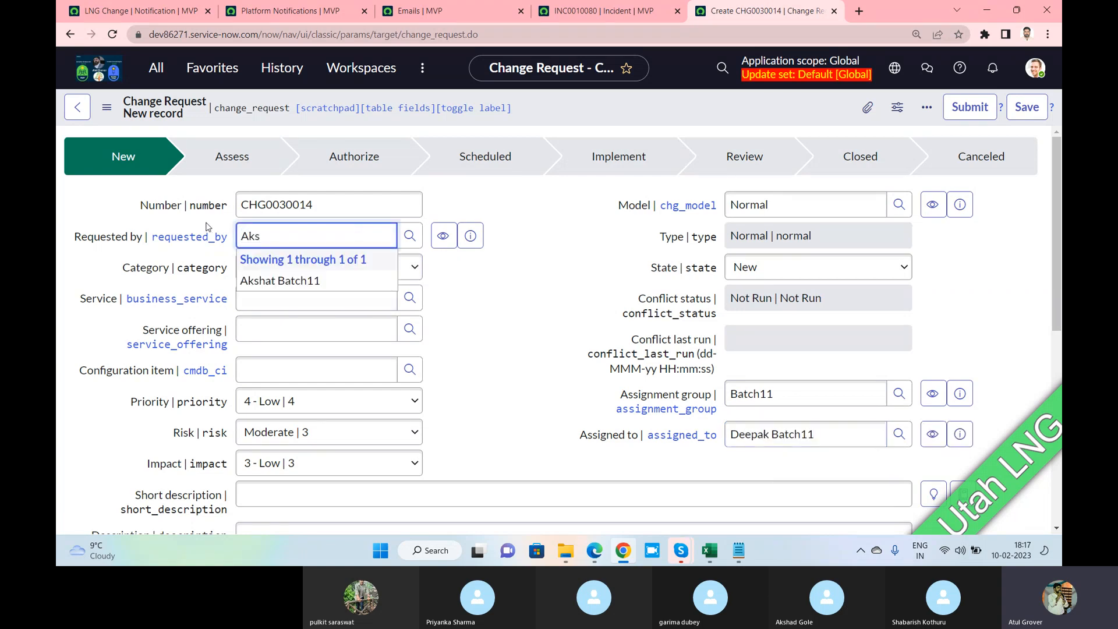
pyautogui.click(271, 281)
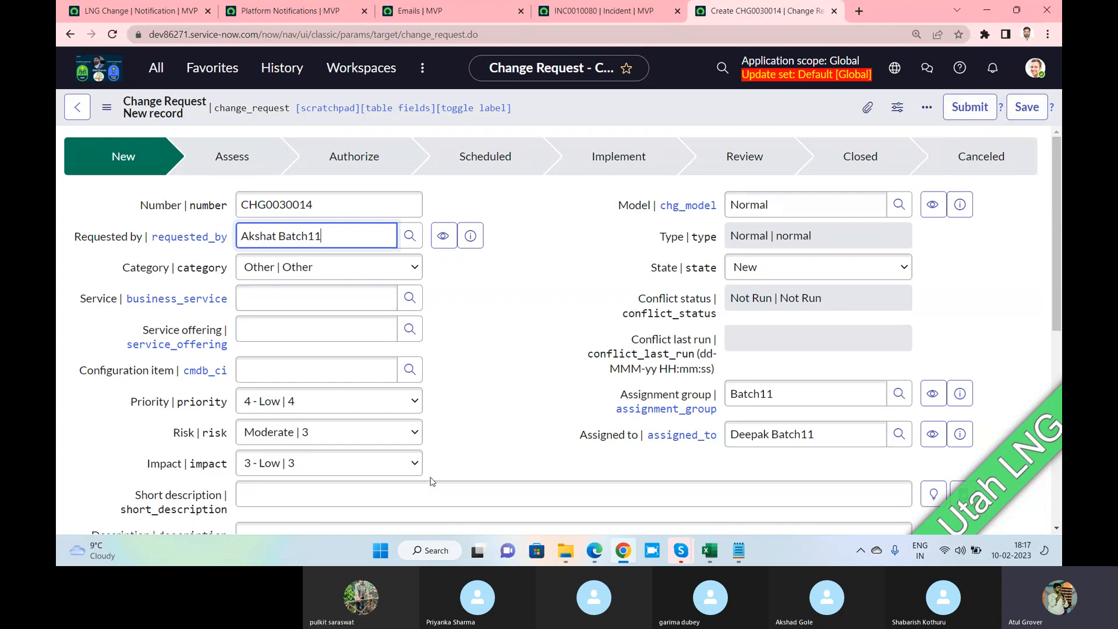
pyautogui.click(302, 496)
pyautogui.write('sdfsdfasdfasdf')
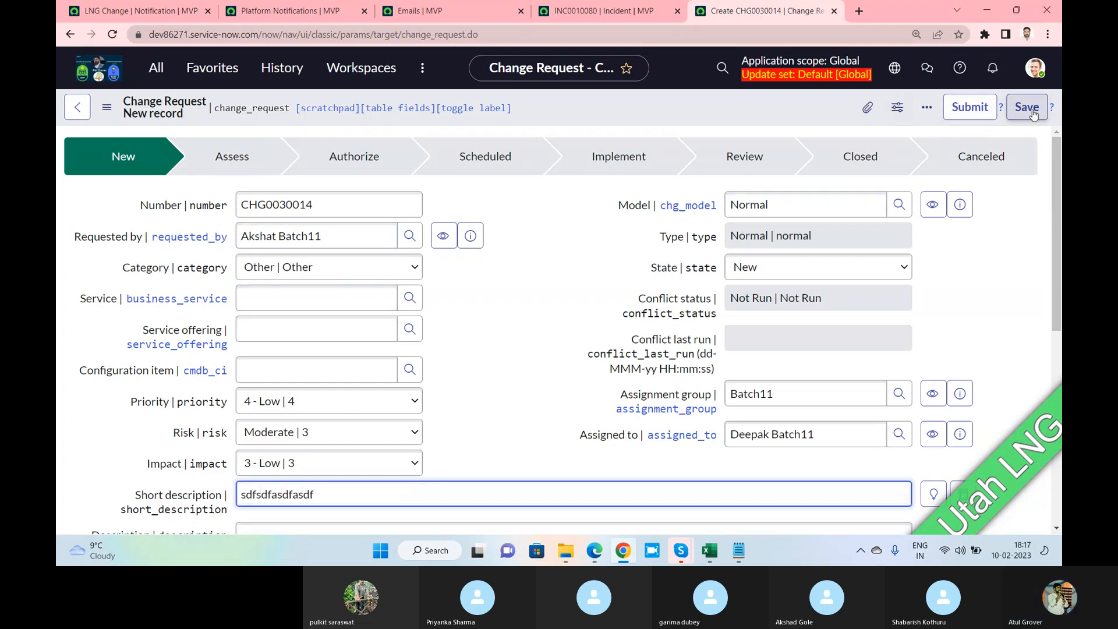
pyautogui.click(1026, 108)
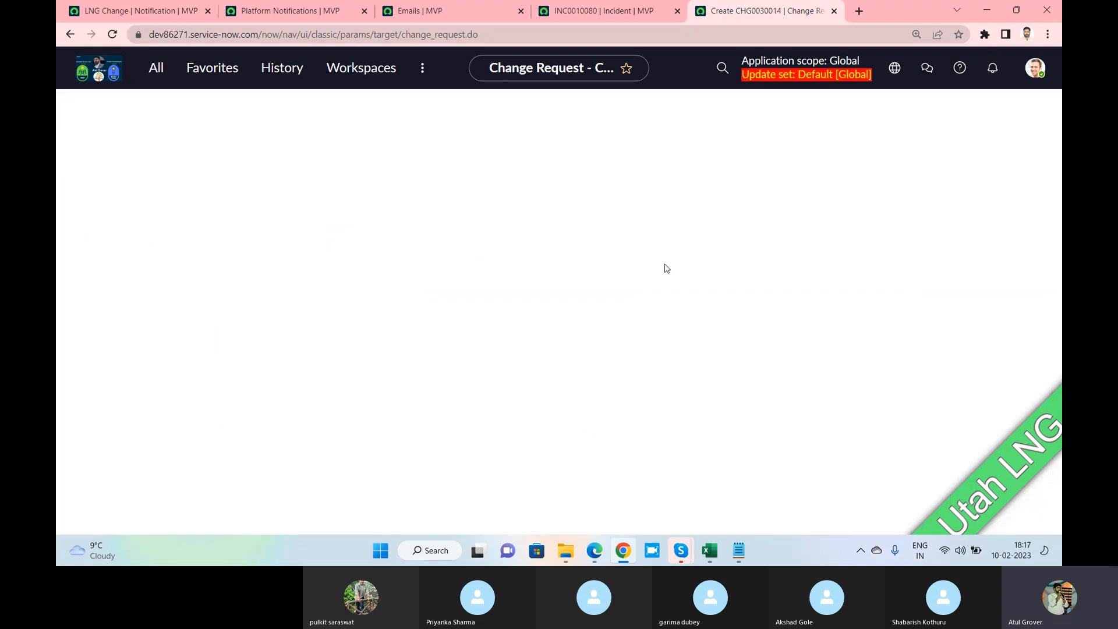
# Filter the Emails list to subjects matching *lng
pyautogui.click(421, 12)
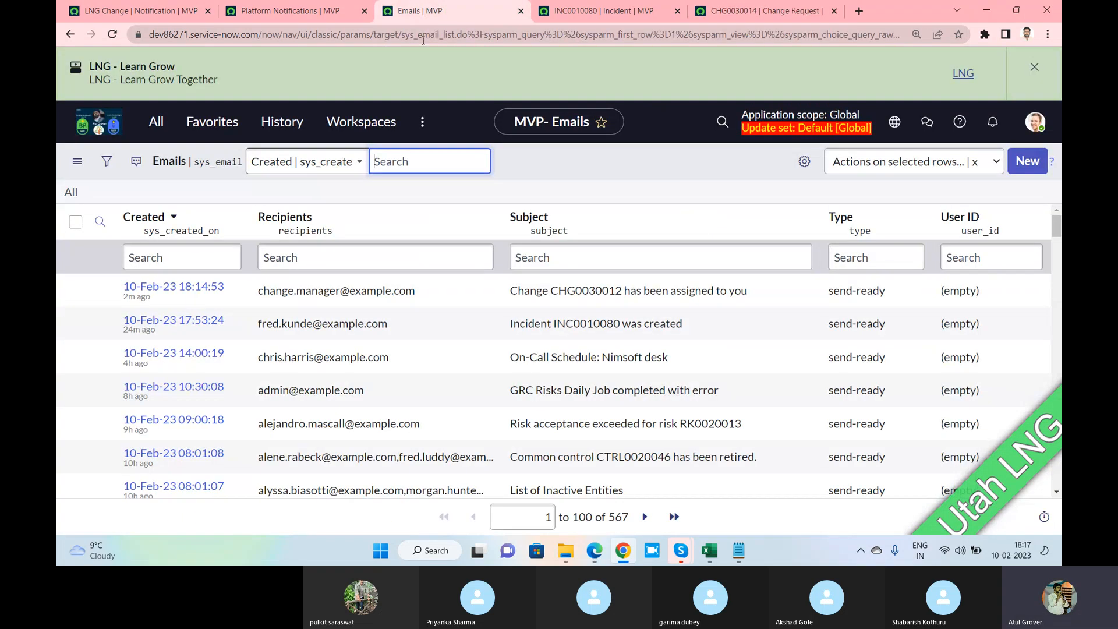
pyautogui.click(562, 260)
pyautogui.write('*ln')
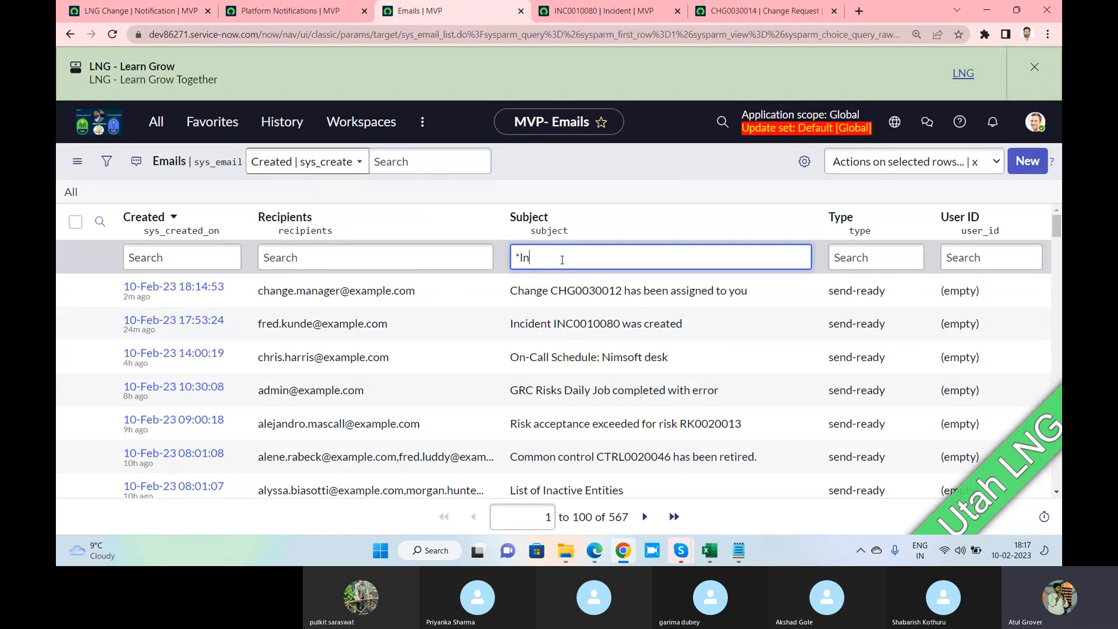
pyautogui.write('g')
pyautogui.press('Return')
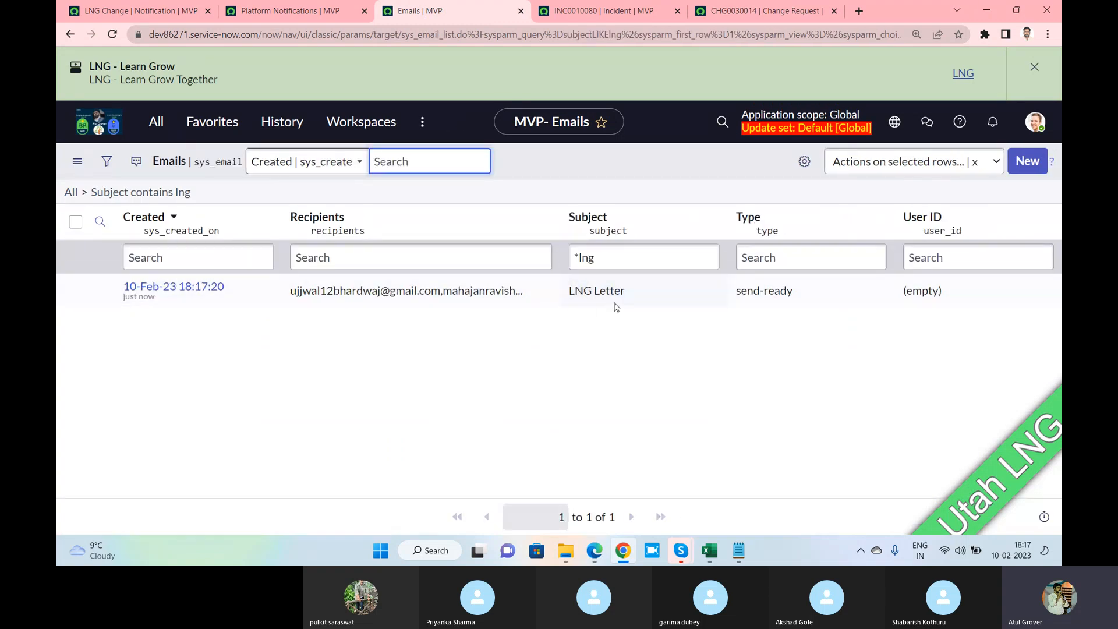
# Check what the LNG Change notification will contain, then return to the filtered emails
pyautogui.click(280, 14)
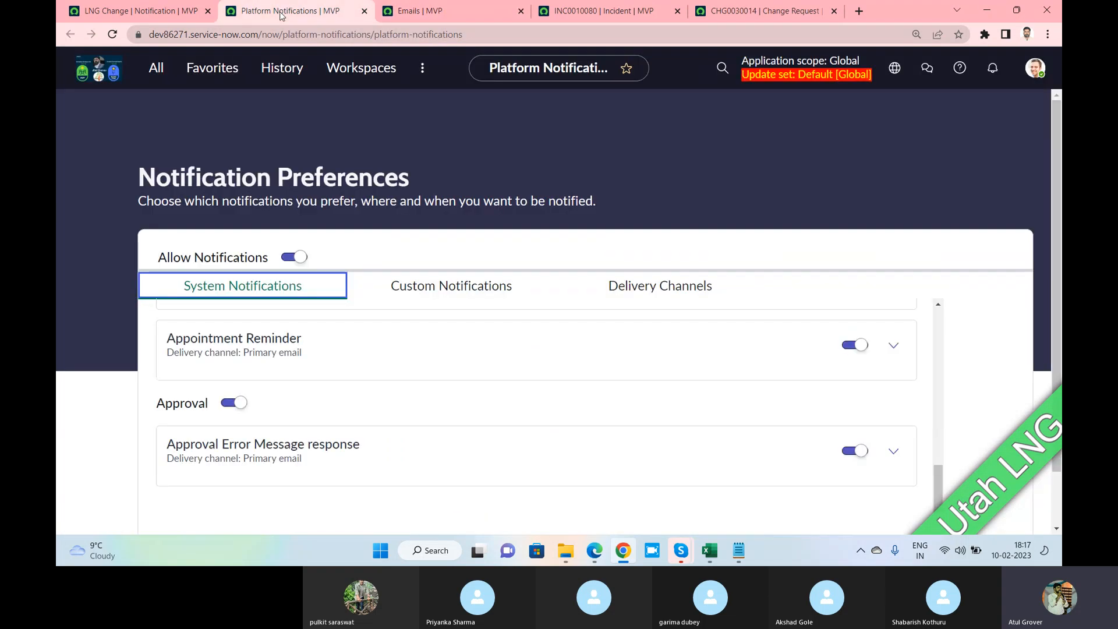
pyautogui.click(143, 12)
pyautogui.scroll(2, 309, 303)
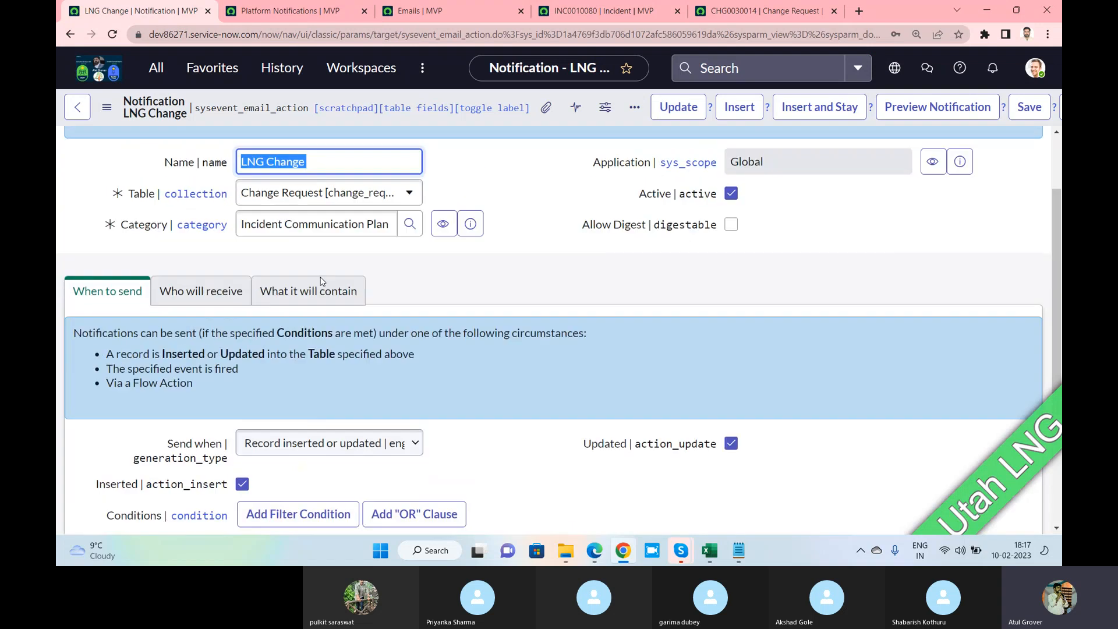
pyautogui.click(311, 289)
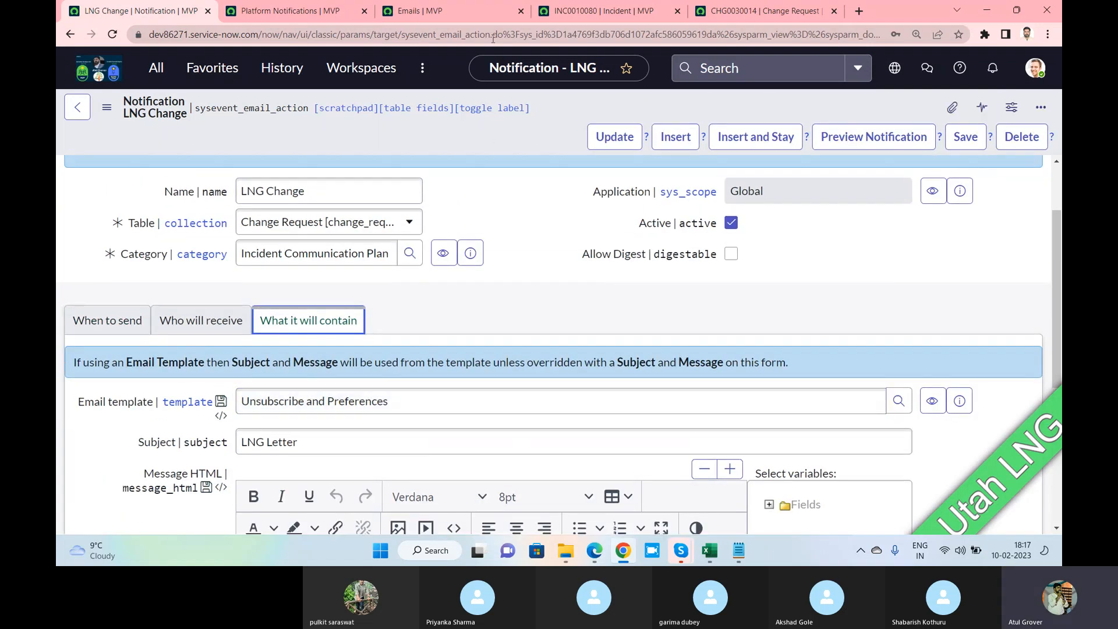
pyautogui.click(427, 13)
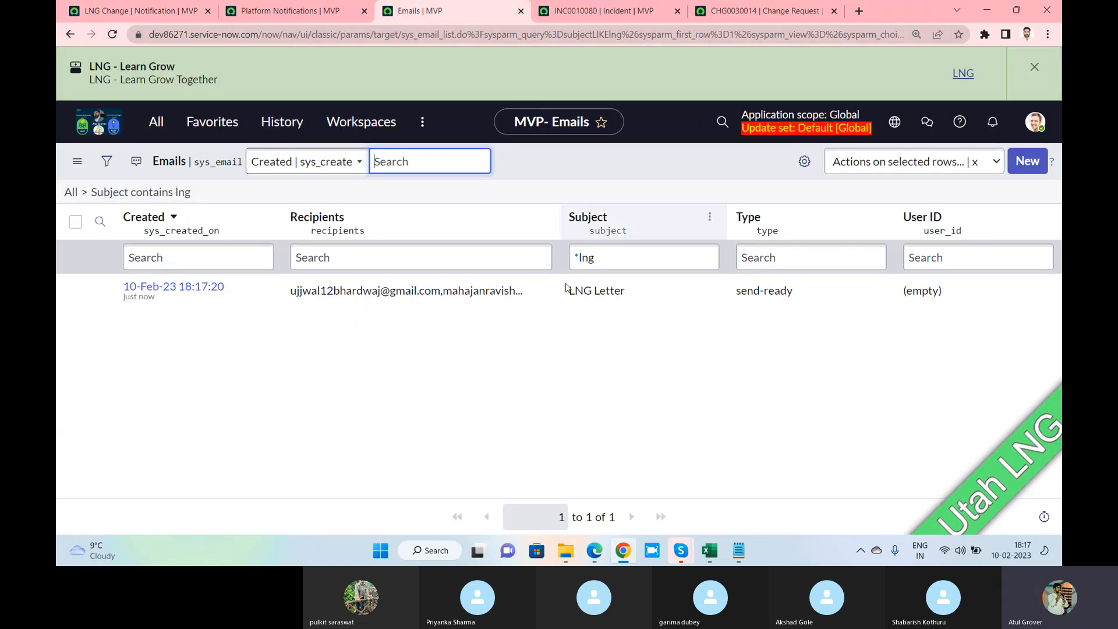
# Open the LNG Letter email, scroll through recipients and body, and preview it
pyautogui.click(154, 287)
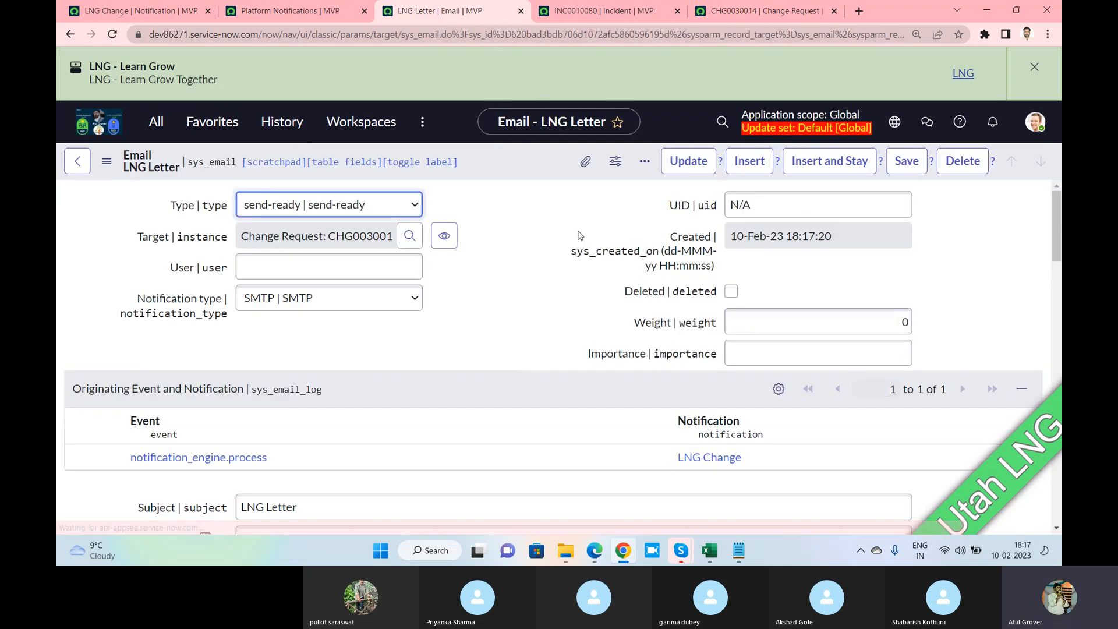
pyautogui.scroll(-3, 580, 239)
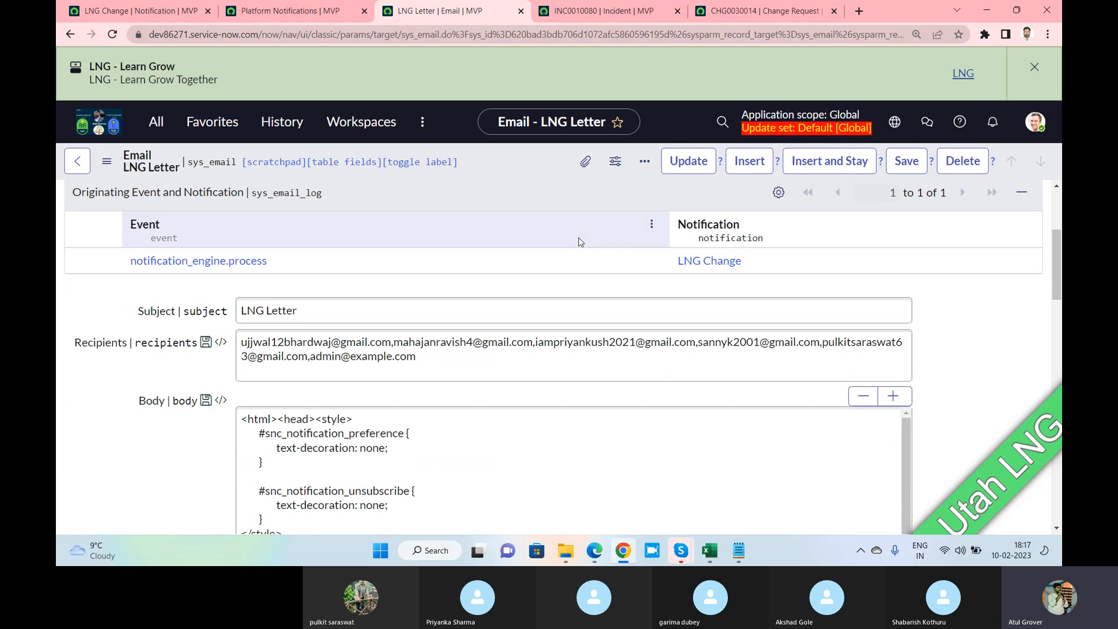
pyautogui.scroll(-1, 580, 241)
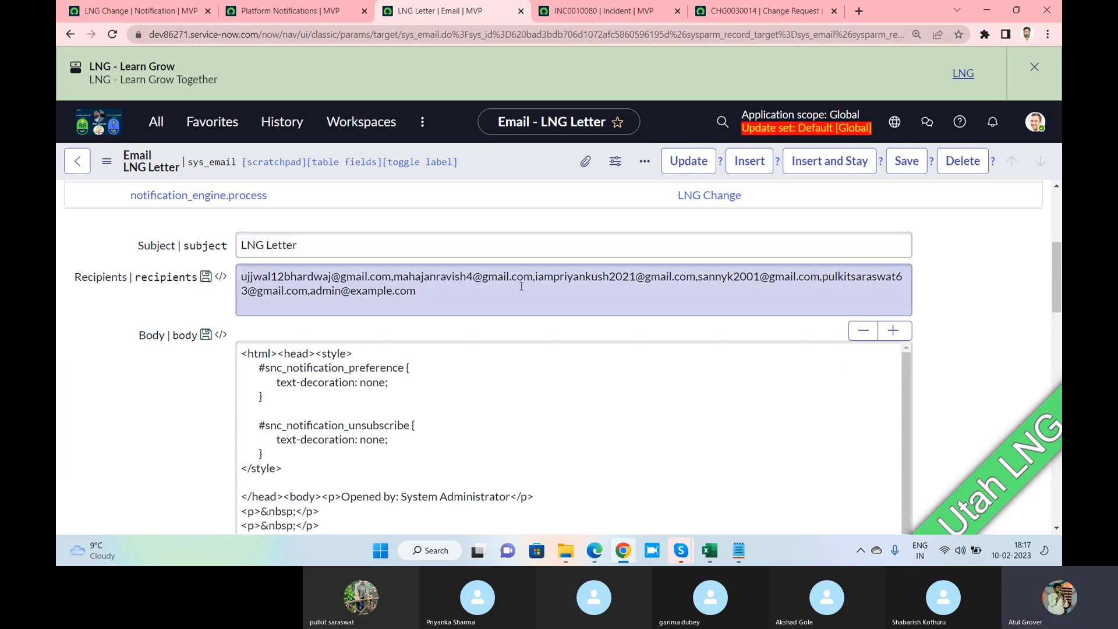
pyautogui.scroll(-1, 559, 284)
pyautogui.moveTo(416, 226); pyautogui.dragTo(232, 220)
pyautogui.scroll(-1, 597, 326)
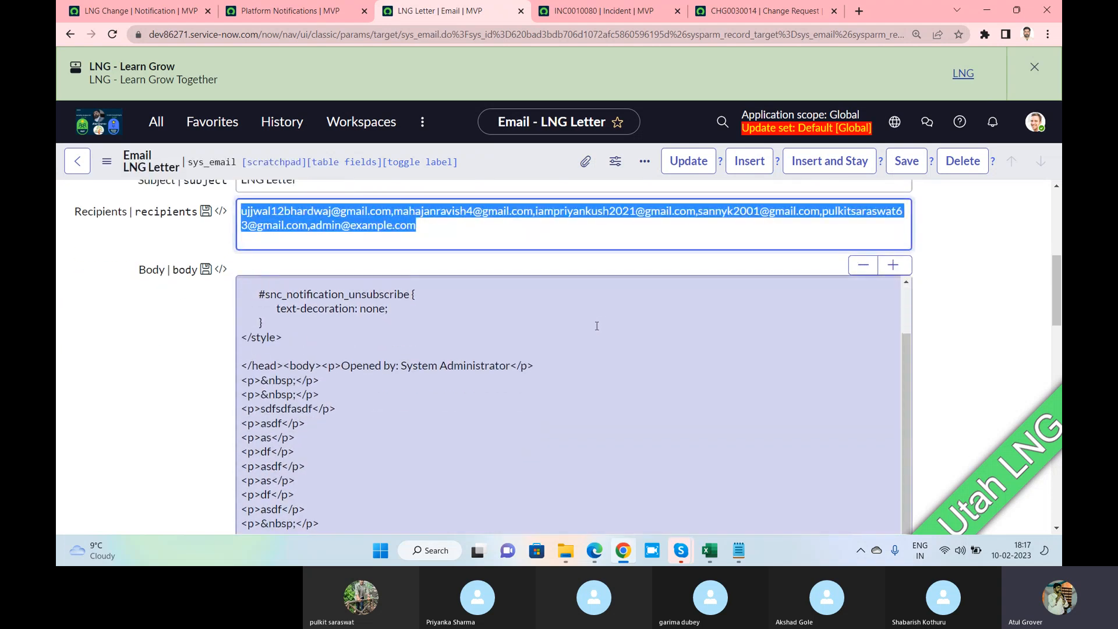
pyautogui.scroll(-1, 596, 326)
pyautogui.click(971, 277)
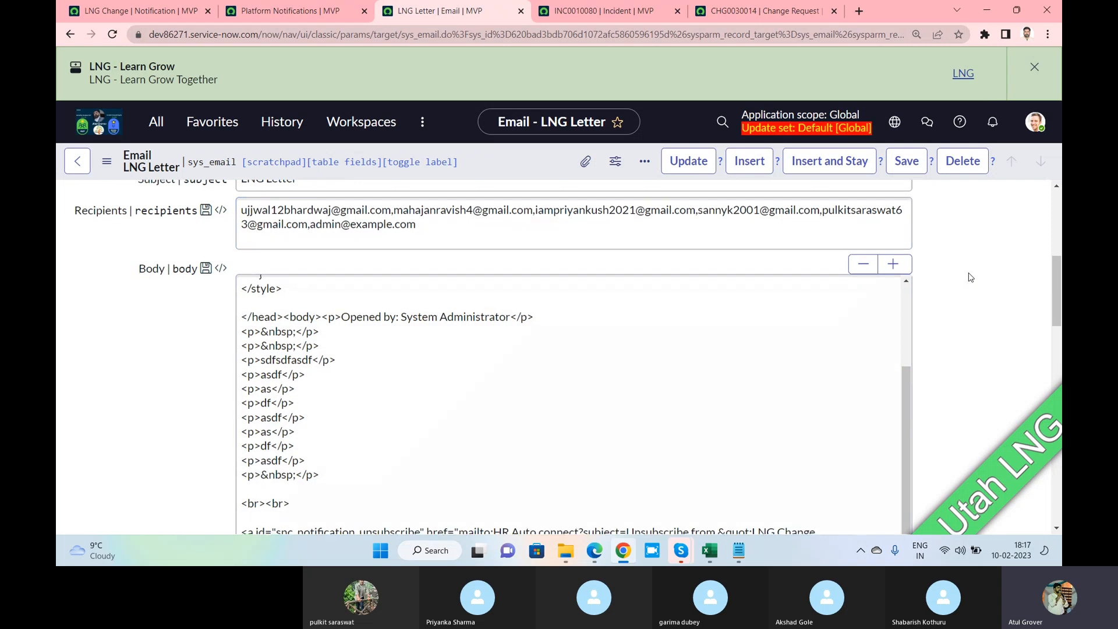
pyautogui.scroll(-3, 971, 277)
pyautogui.scroll(-2, 971, 277)
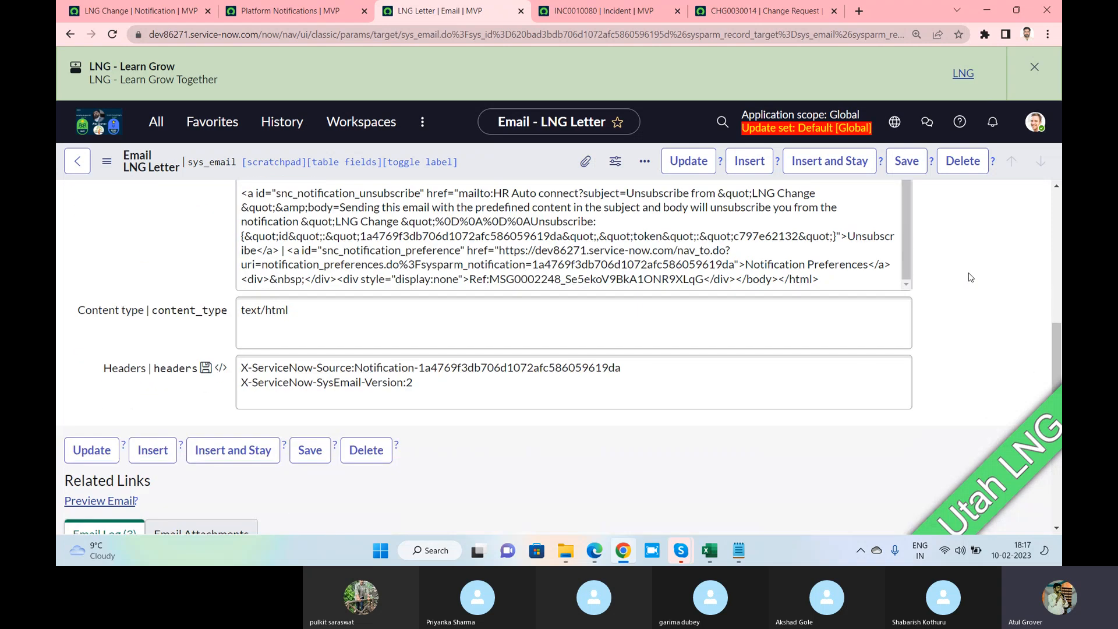
pyautogui.click(102, 448)
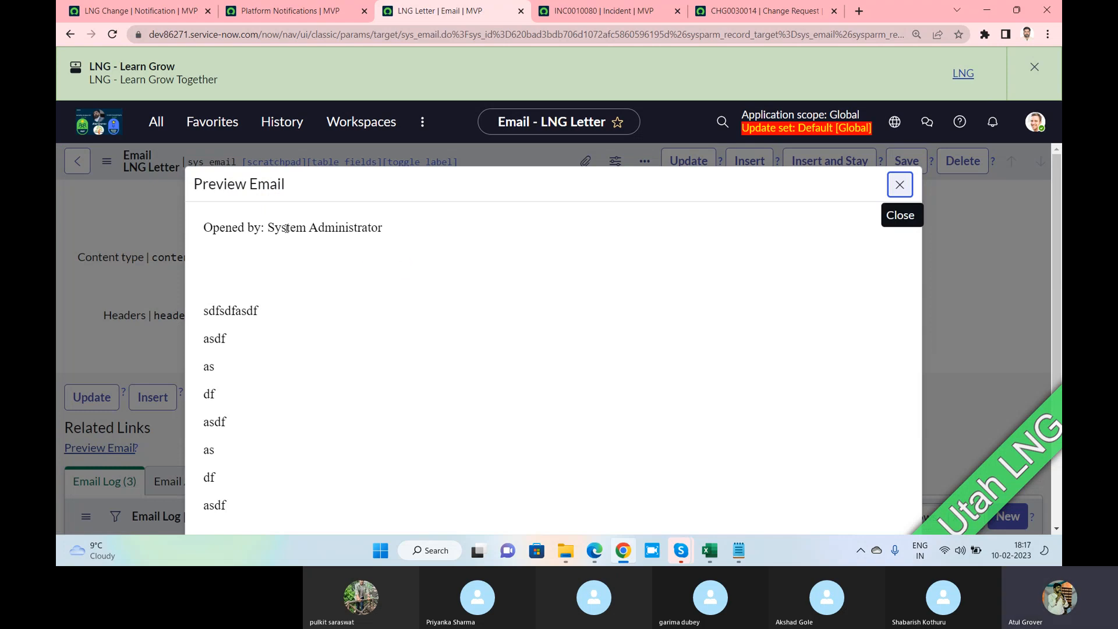
pyautogui.moveTo(270, 227); pyautogui.dragTo(384, 229)
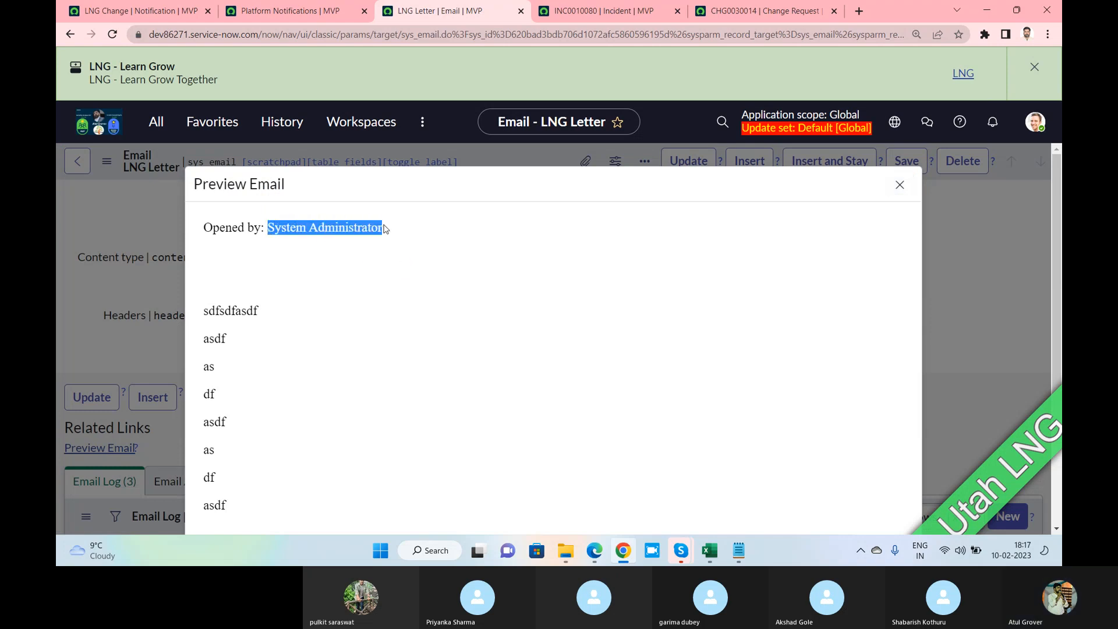
# Review the recipients configured on the LNG Change notification
pyautogui.click(291, 13)
pyautogui.click(157, 13)
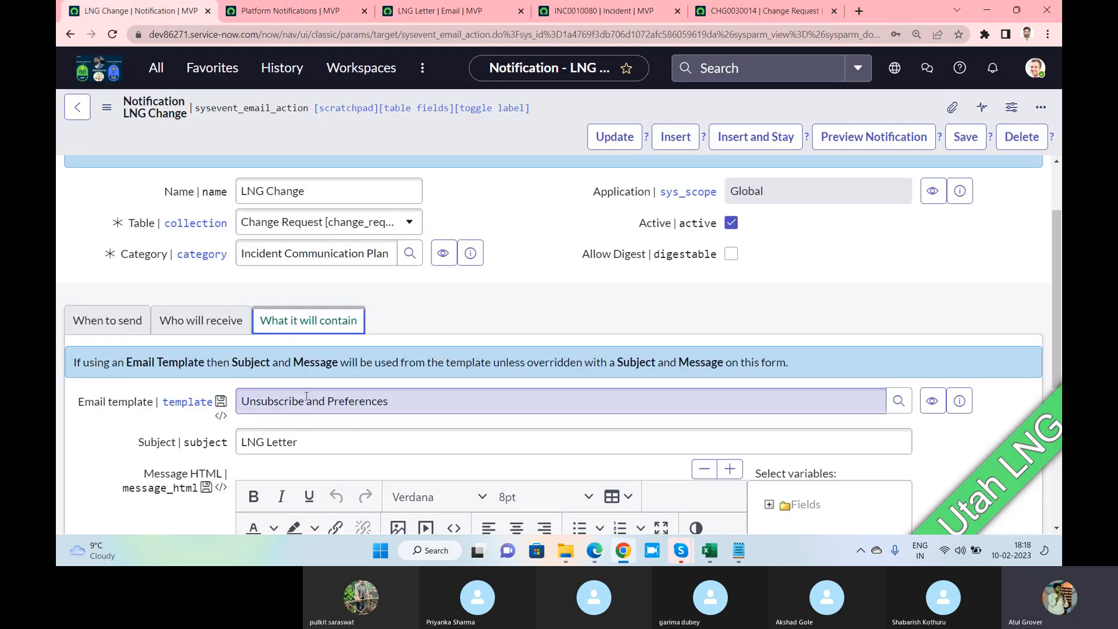
pyautogui.scroll(-2, 296, 390)
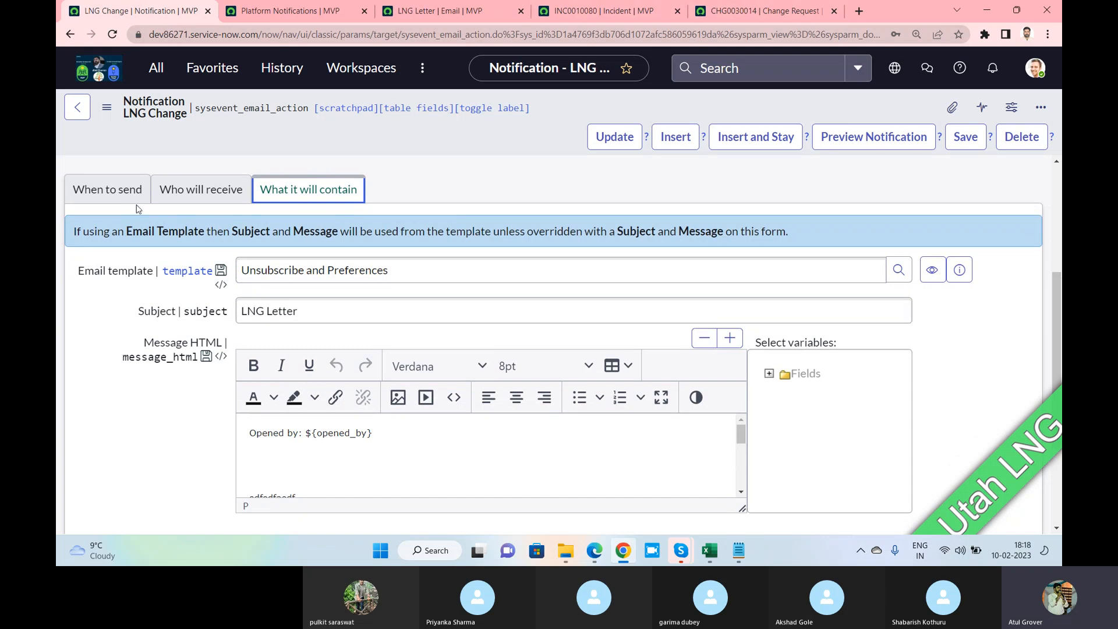
pyautogui.click(211, 190)
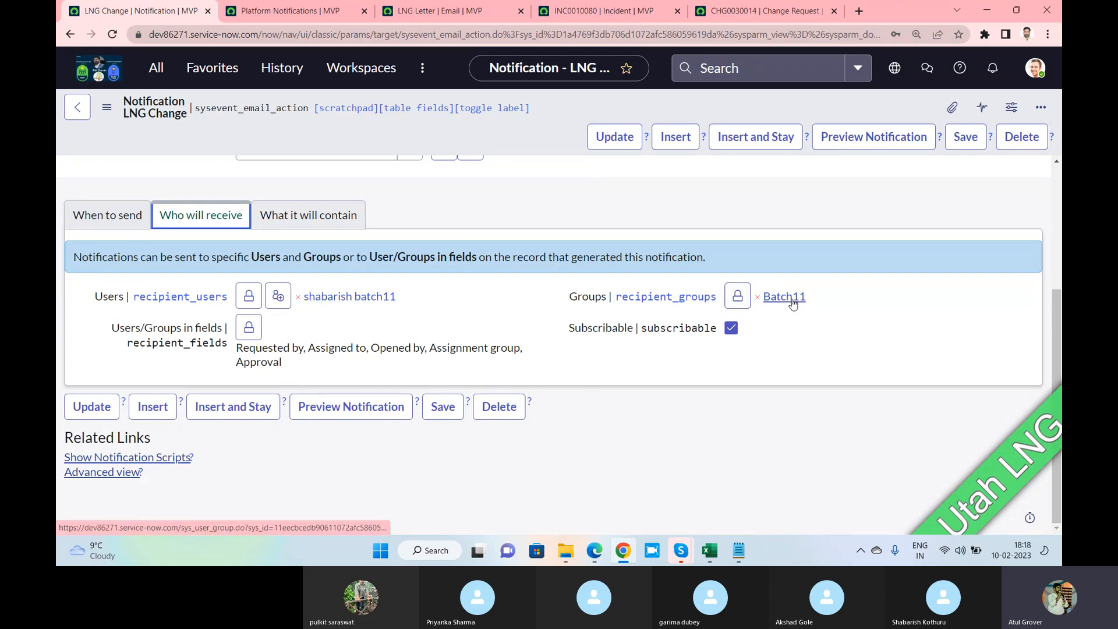
# Close the LNG Letter email preview and scroll through the email record
pyautogui.click(279, 11)
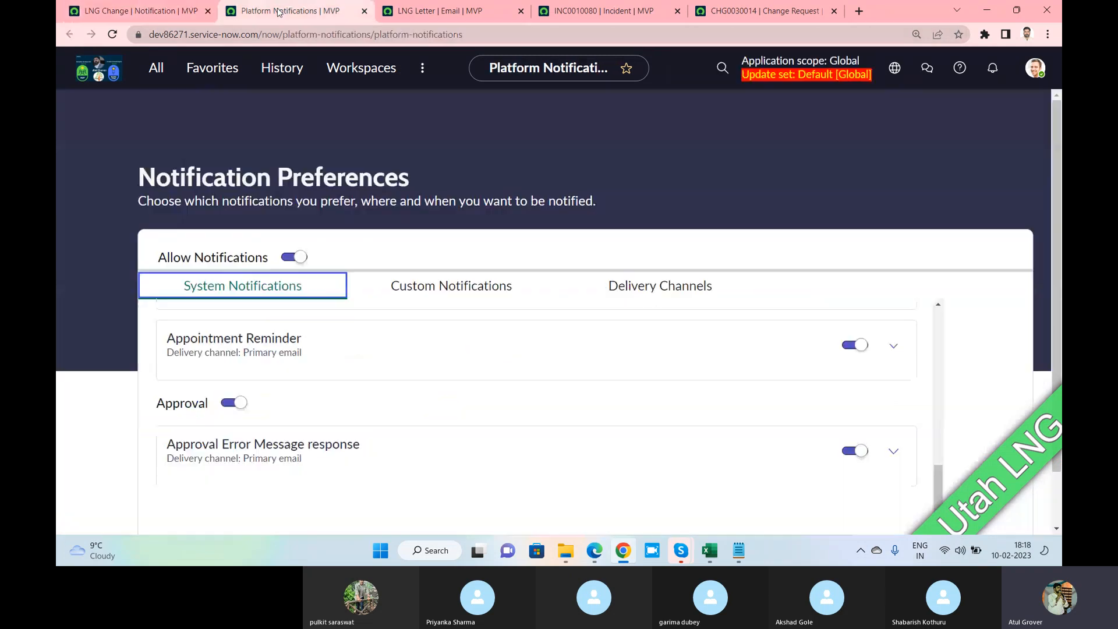
pyautogui.click(442, 10)
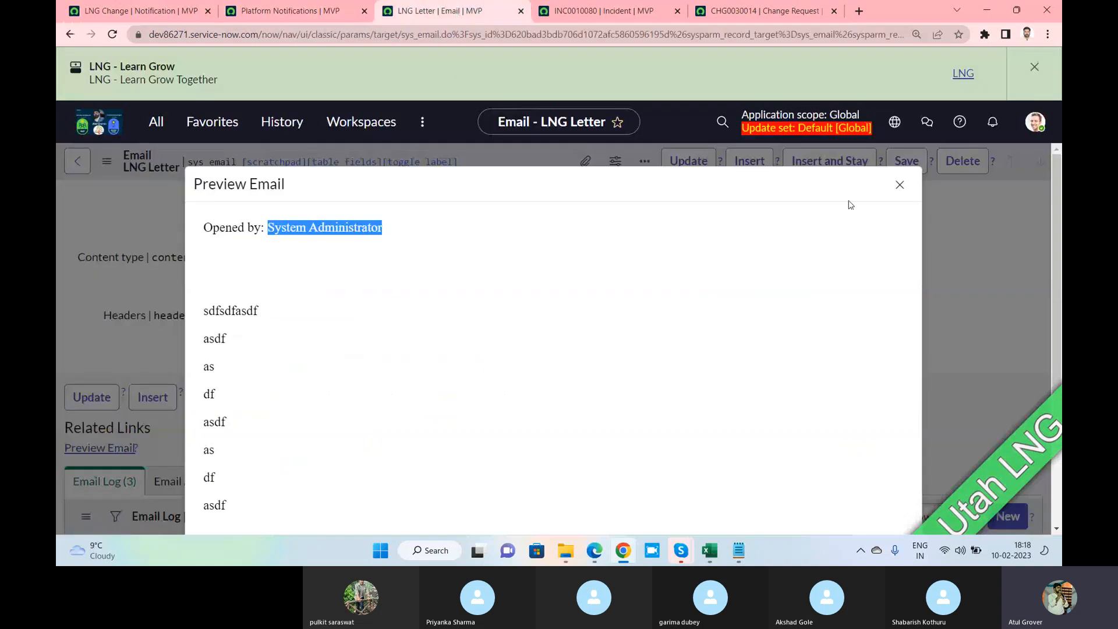
pyautogui.click(899, 185)
pyautogui.scroll(3, 483, 320)
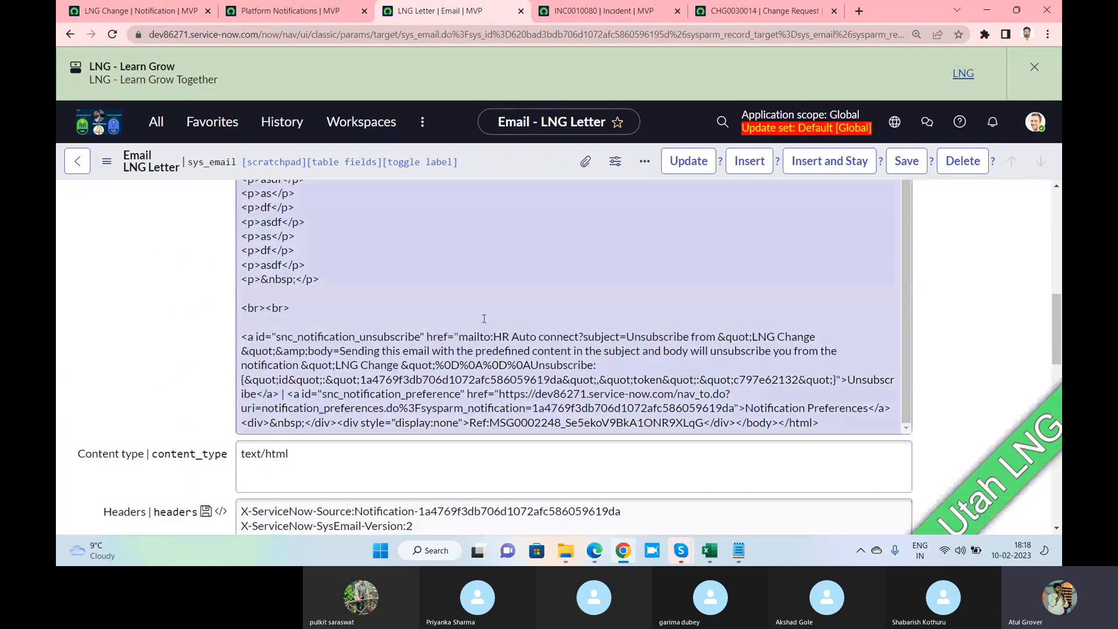
pyautogui.scroll(6, 483, 319)
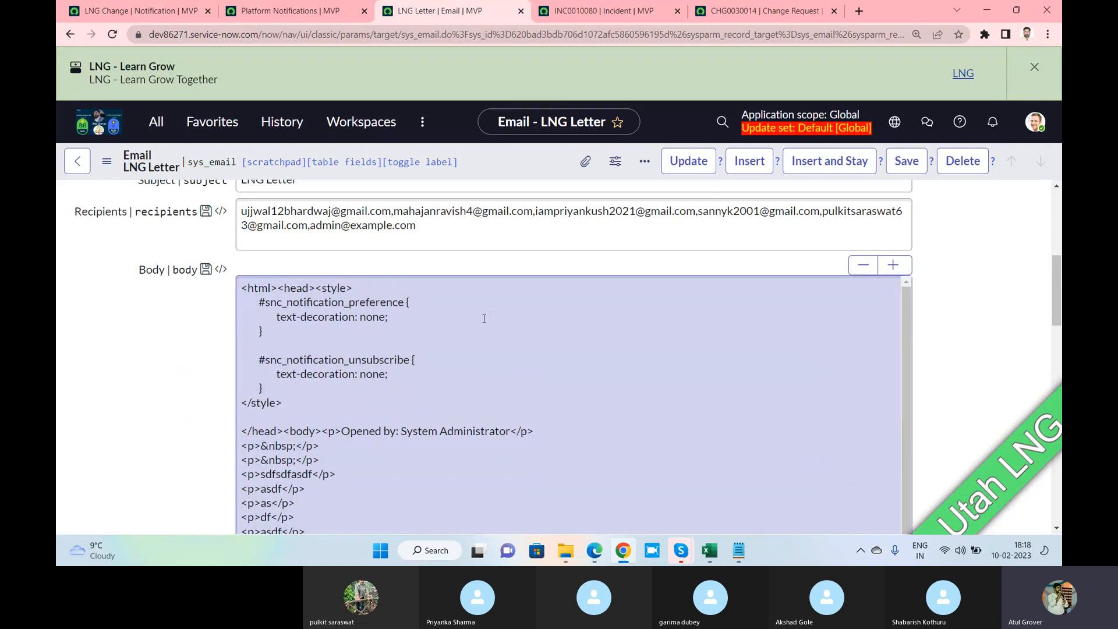
pyautogui.scroll(-3, 483, 319)
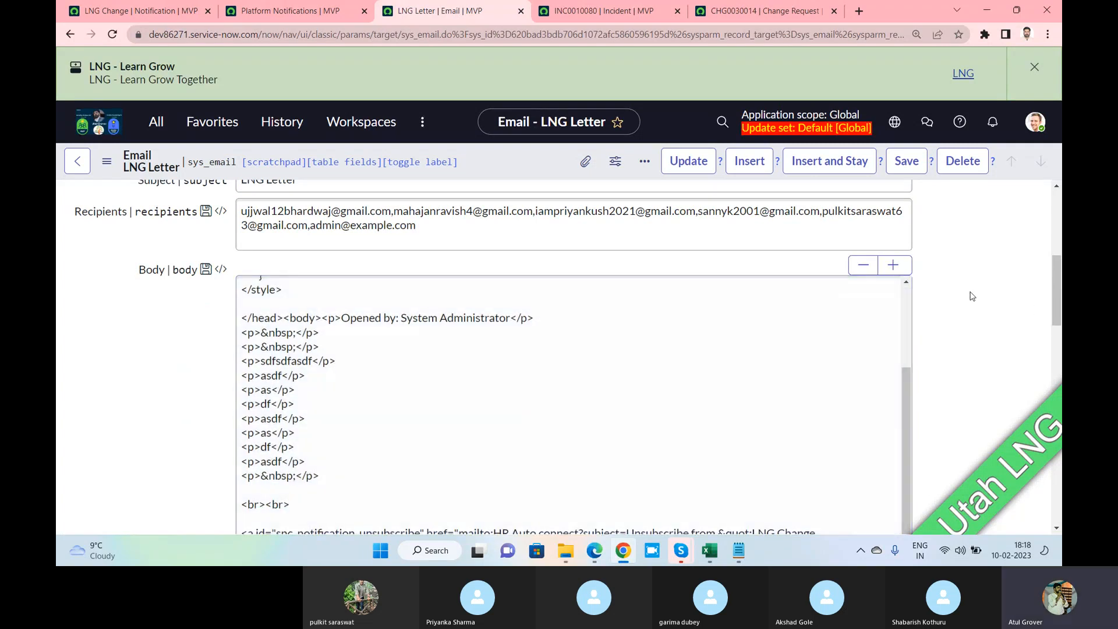
pyautogui.scroll(-1, 971, 297)
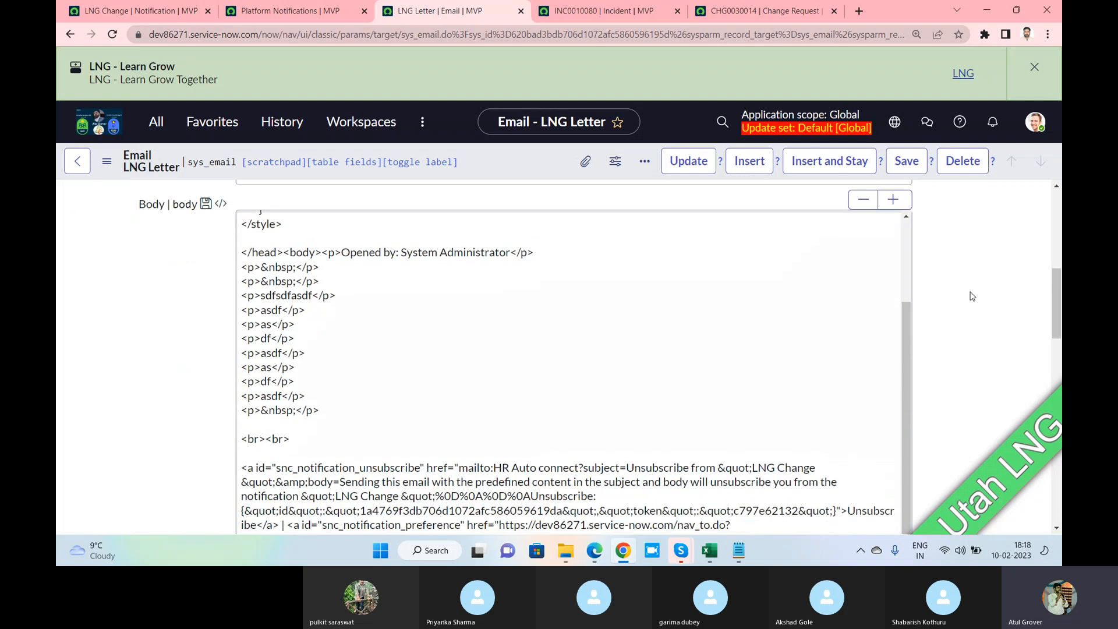
pyautogui.scroll(-3, 971, 297)
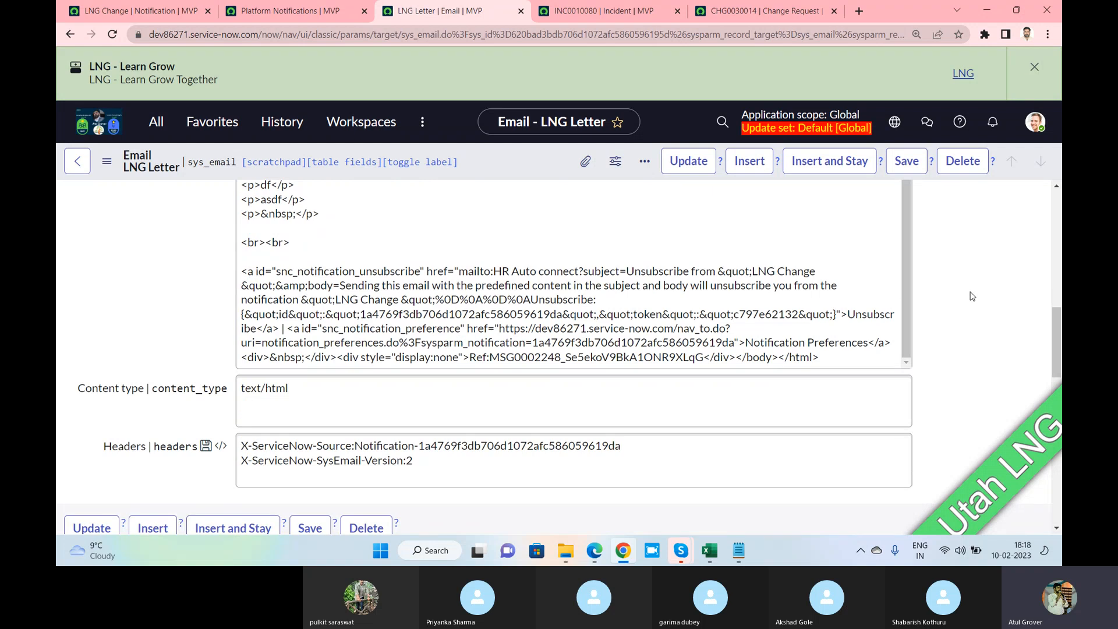
# Open and dismiss the user account menu, then review change request CHG0030014
pyautogui.click(1035, 121)
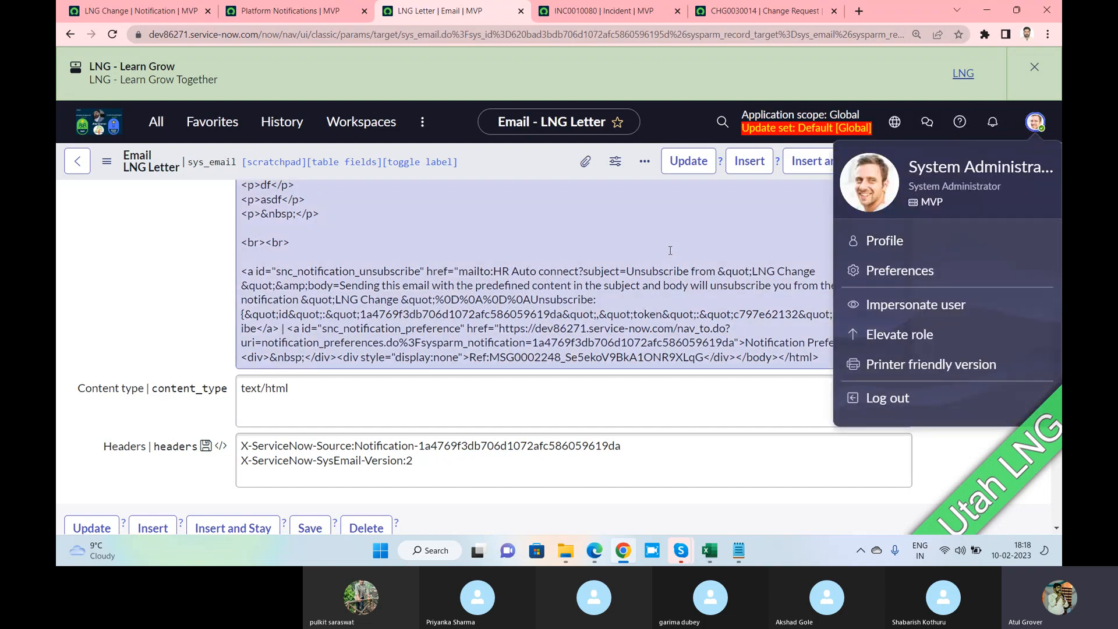
pyautogui.click(134, 288)
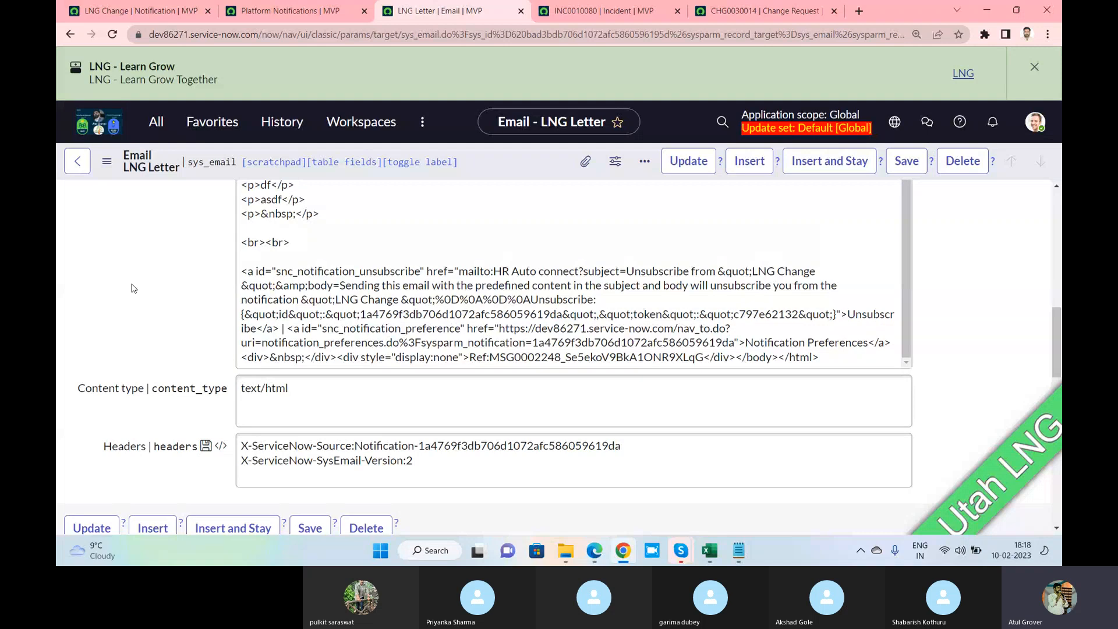
pyautogui.hotkey('alt', 'Tab')
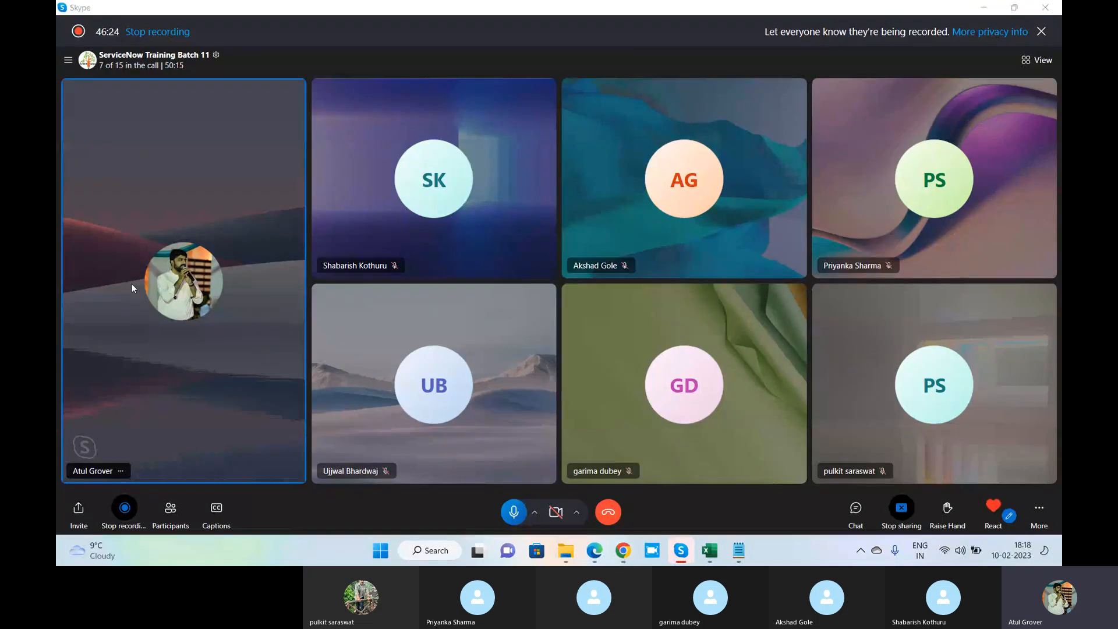
pyautogui.hotkey('alt', 'Tab')
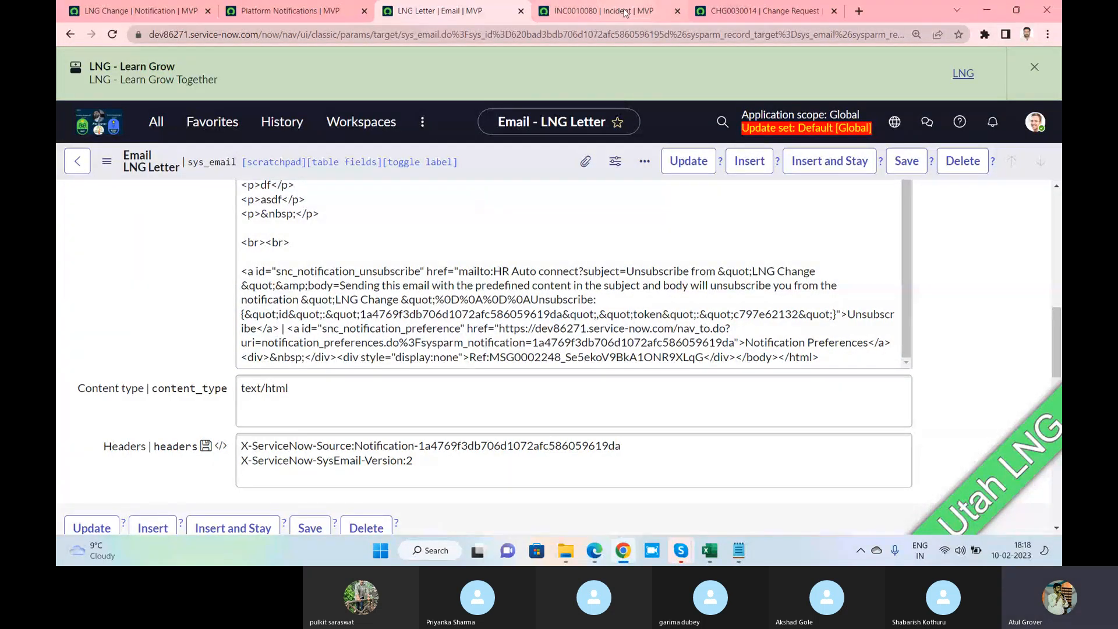
pyautogui.click(756, 21)
pyautogui.scroll(-10, 396, 407)
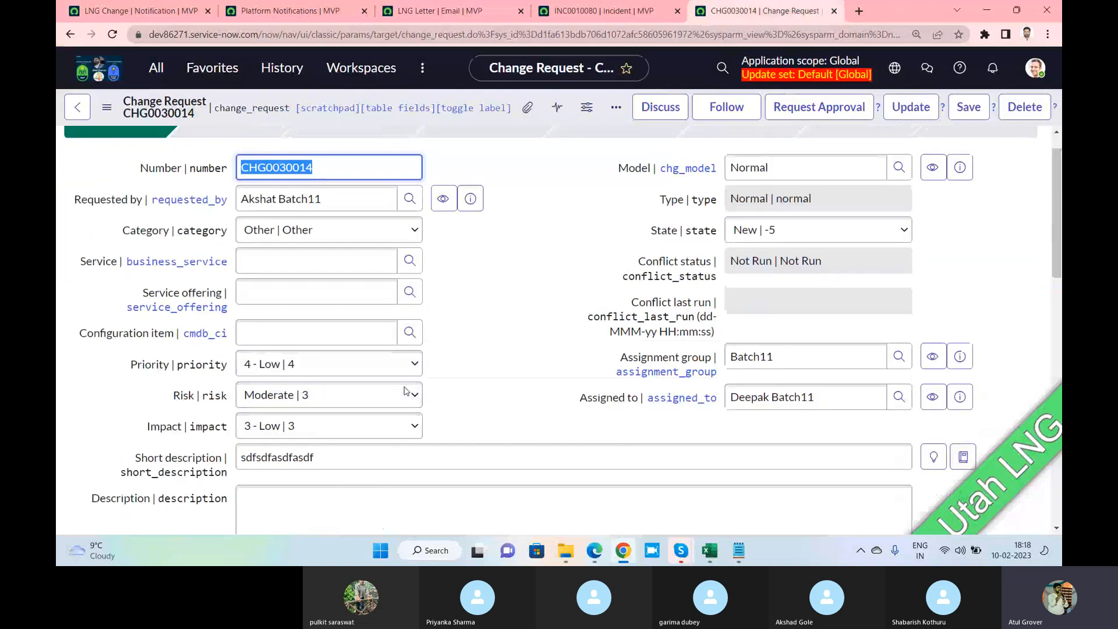
pyautogui.scroll(-1, 404, 387)
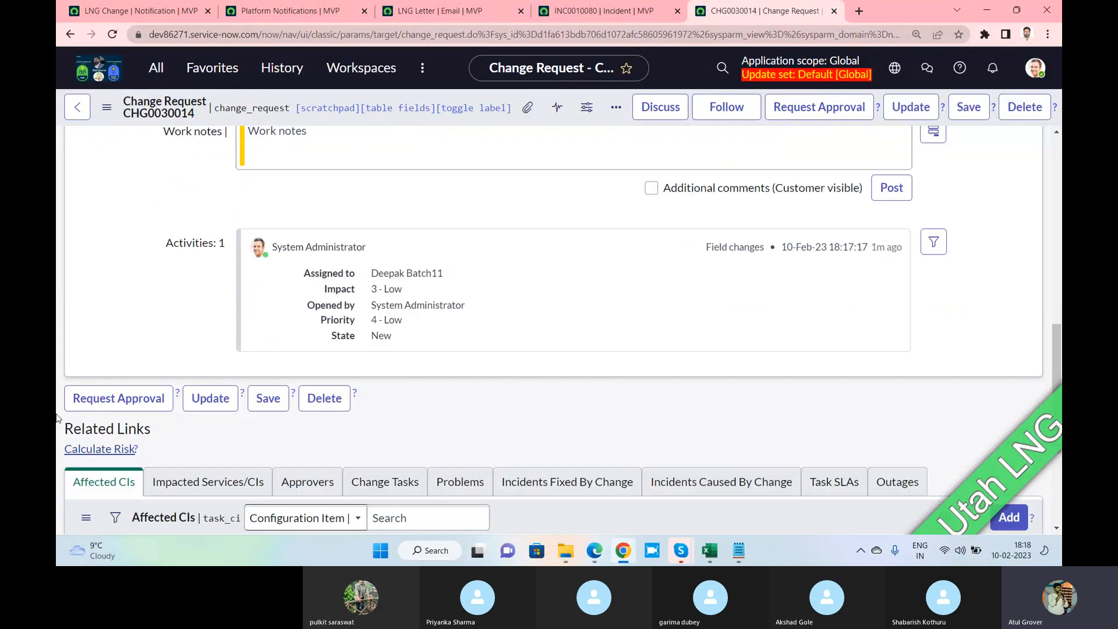
# Preview the rendered LNG Letter email again and return to the LNG Change notification
pyautogui.click(286, 16)
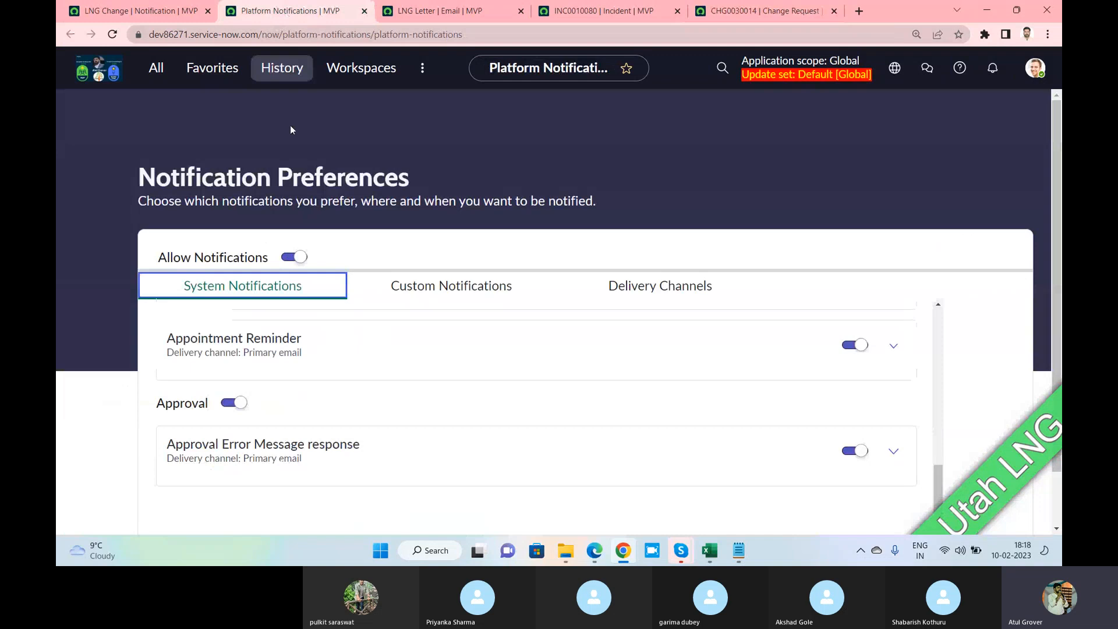
pyautogui.click(155, 21)
pyautogui.click(432, 17)
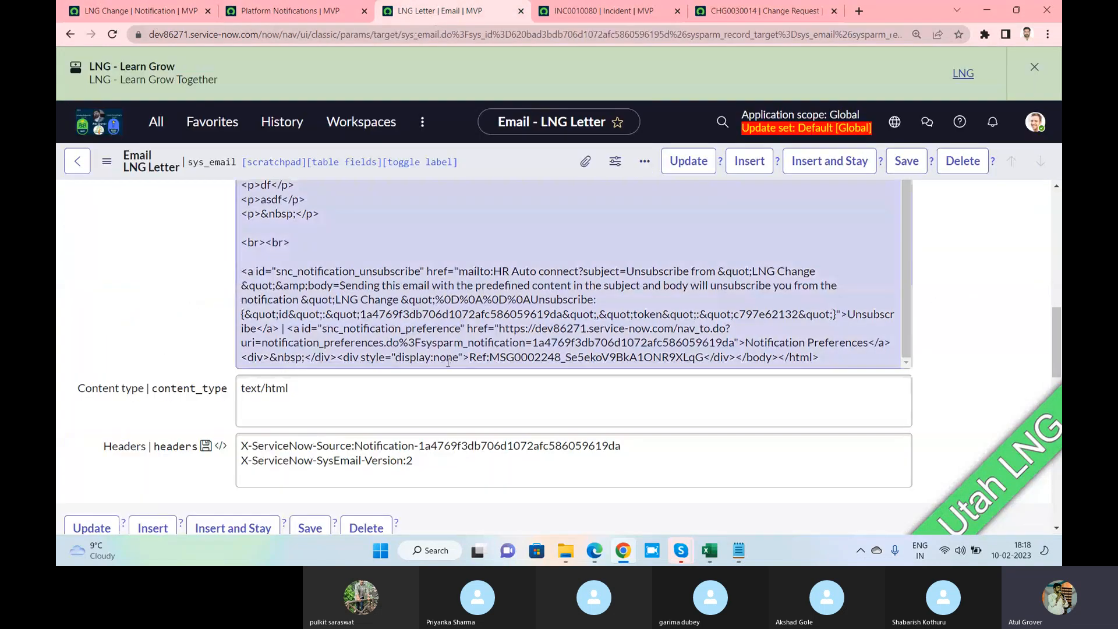
pyautogui.scroll(-3, 335, 361)
pyautogui.scroll(-4, 335, 361)
pyautogui.scroll(3, 131, 299)
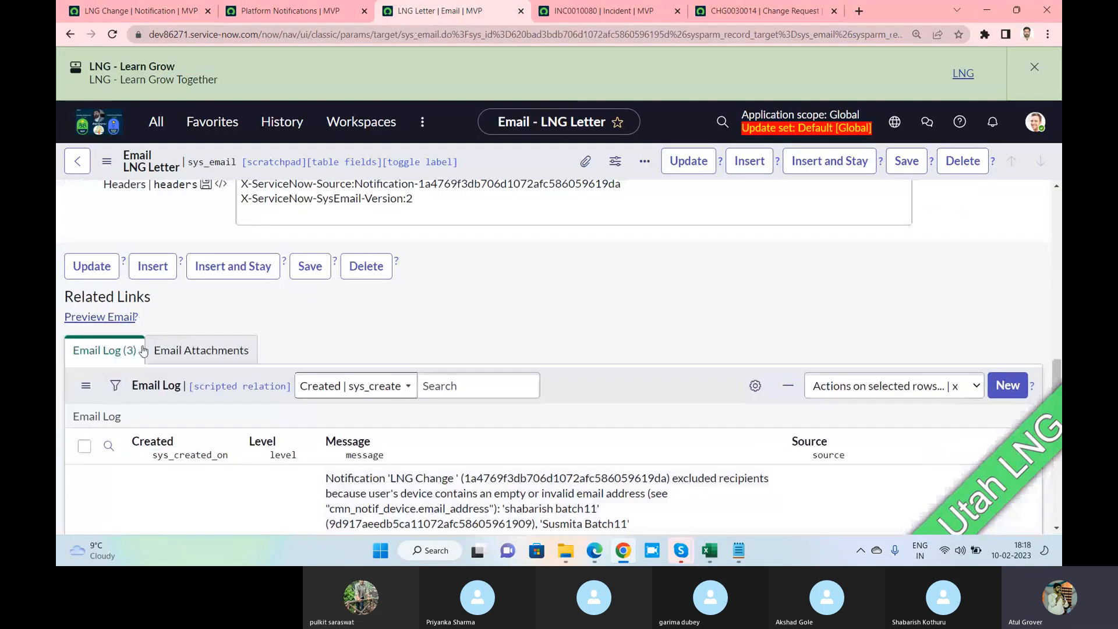
pyautogui.click(105, 317)
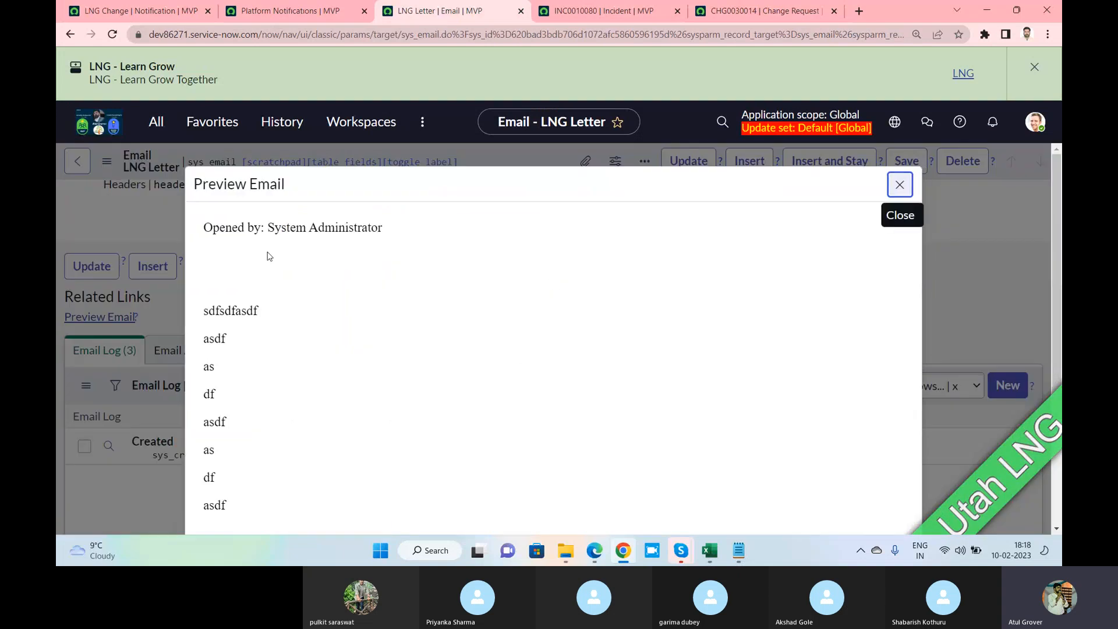
pyautogui.moveTo(200, 223); pyautogui.dragTo(308, 437)
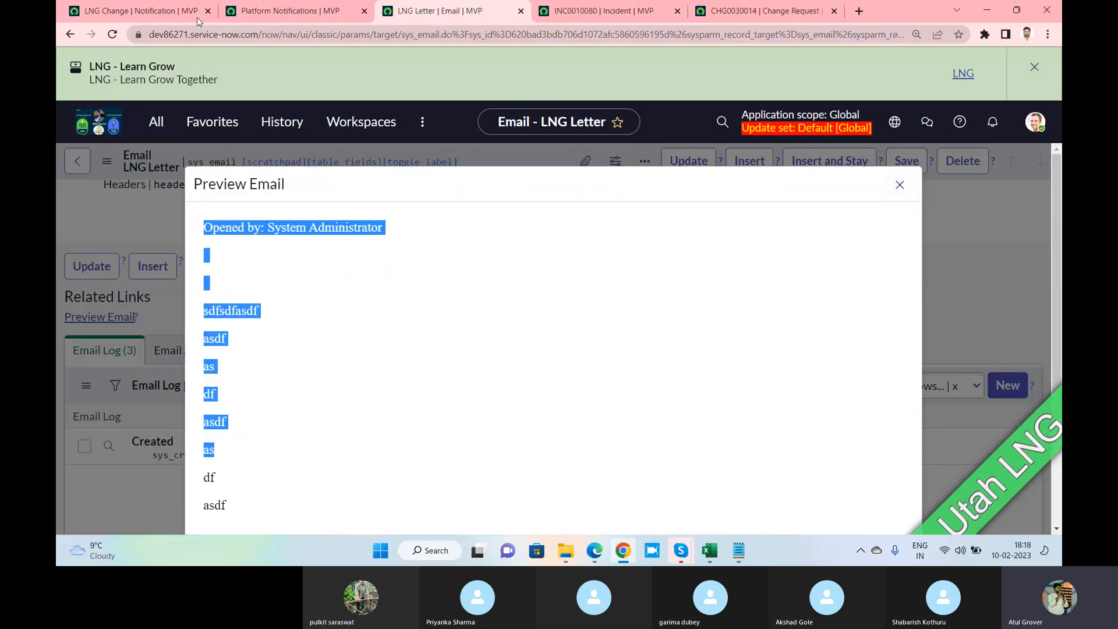
pyautogui.click(175, 17)
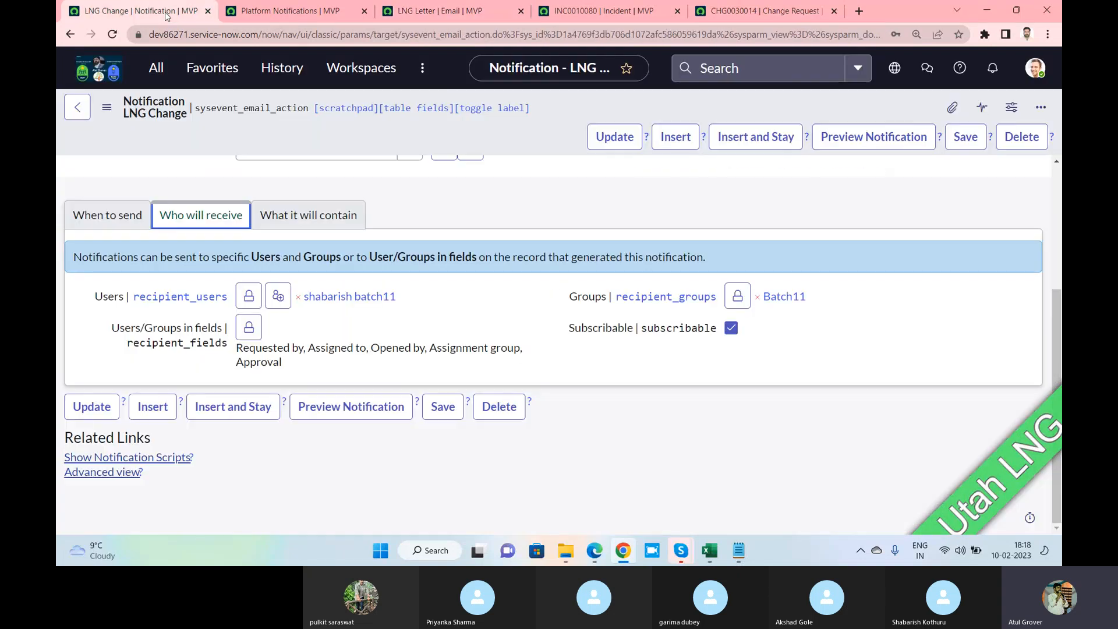
# Insert the 'dev MVP' image on a new line above Opened by in the message body
pyautogui.click(288, 219)
pyautogui.scroll(-2, 273, 368)
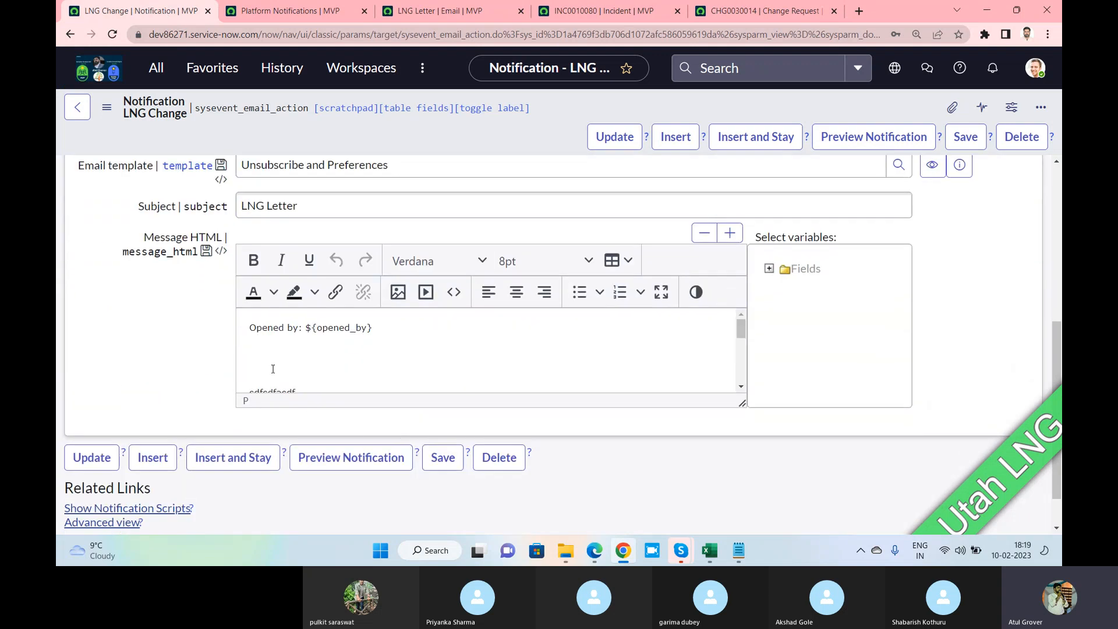
pyautogui.click(249, 327)
pyautogui.press('Return')
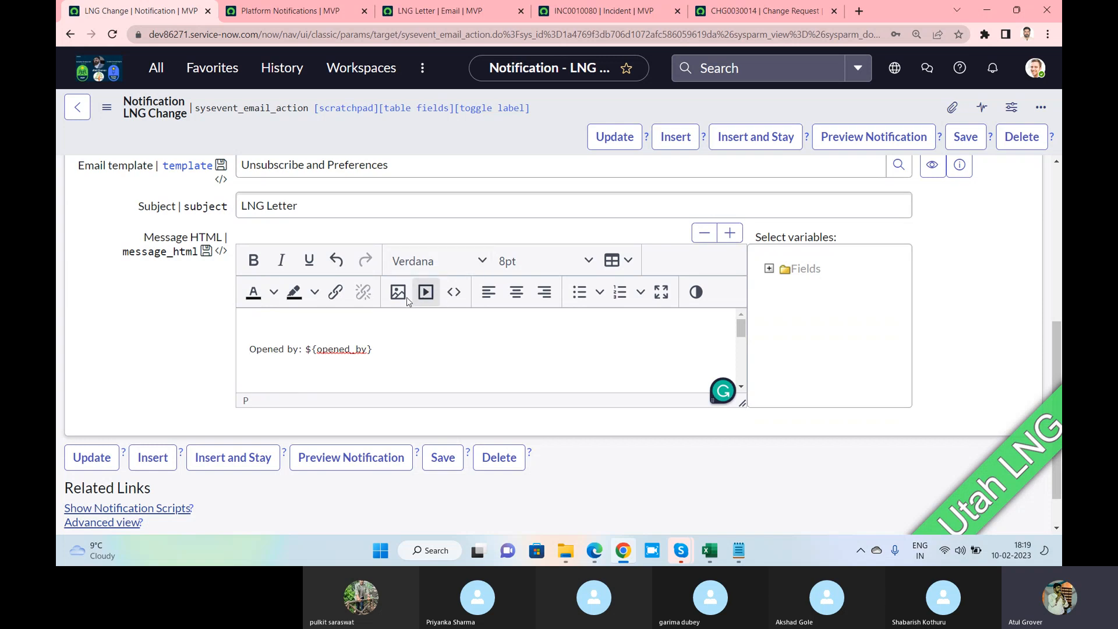
pyautogui.click(390, 297)
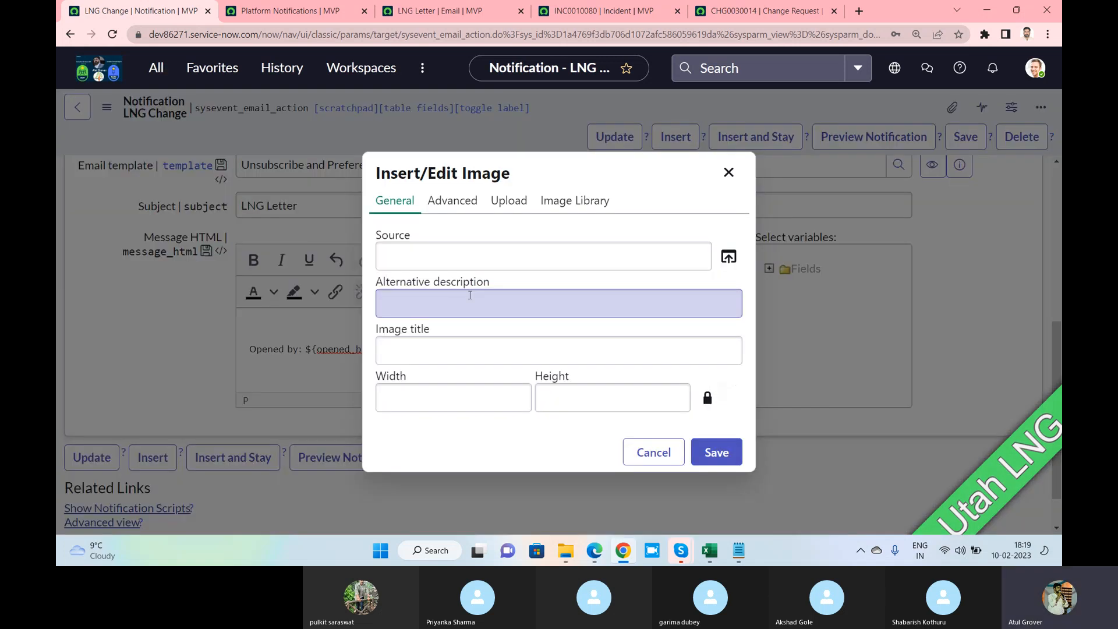
pyautogui.click(727, 262)
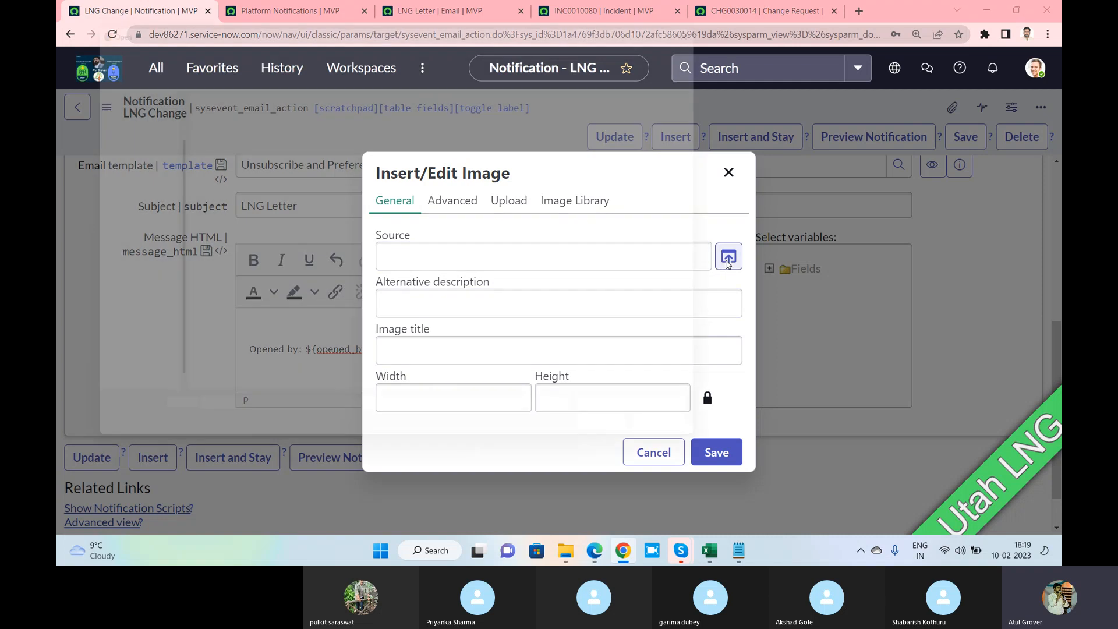
pyautogui.click(645, 291)
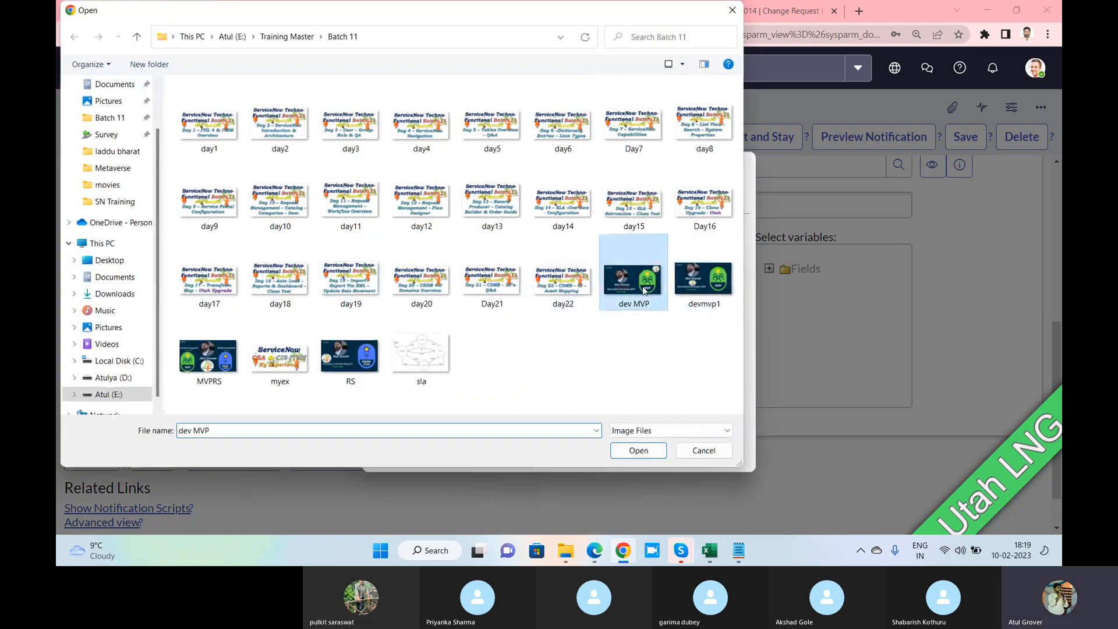
pyautogui.click(638, 450)
pyautogui.click(716, 450)
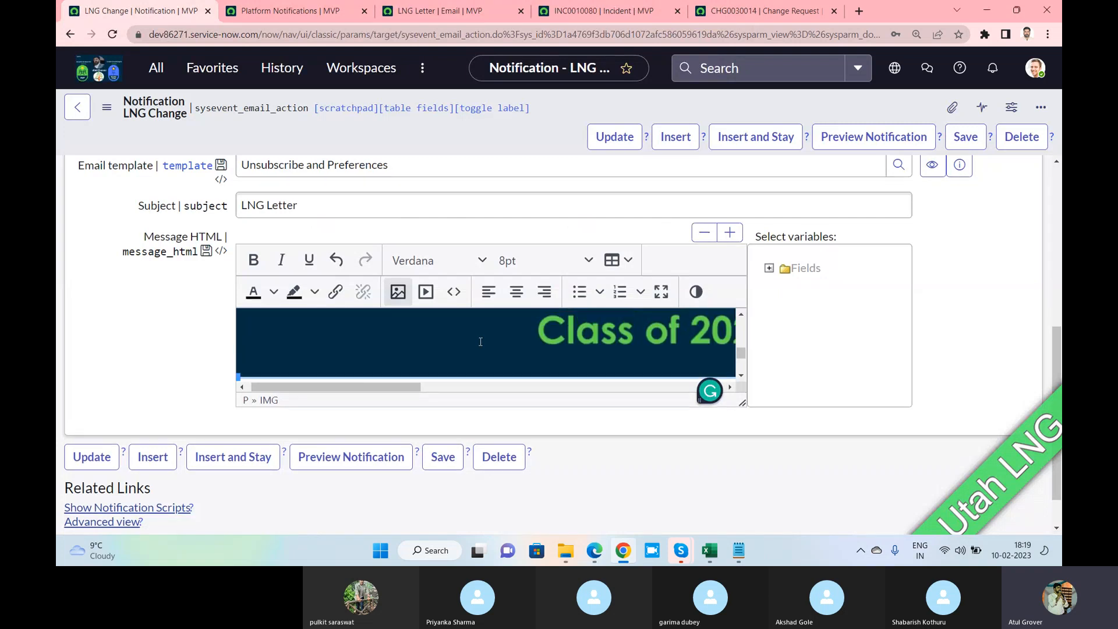
# Type 'dfdsfgsdfg' after the asdf line in the message body
pyautogui.scroll(-3, 385, 353)
pyautogui.click(384, 353)
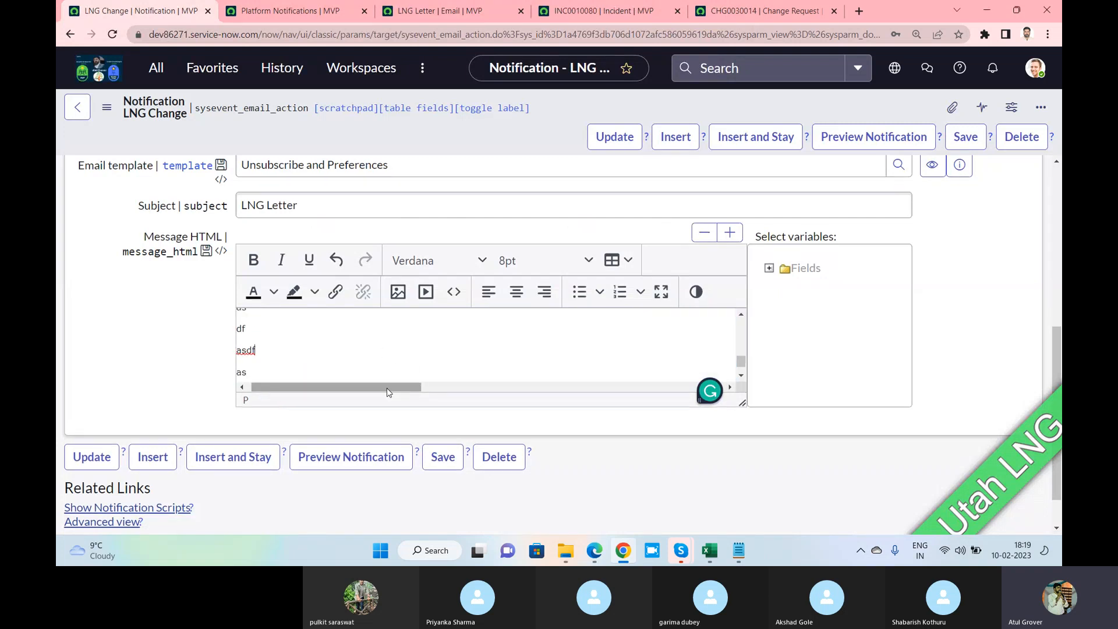
pyautogui.moveTo(386, 388); pyautogui.dragTo(306, 388)
pyautogui.write('dfdsfgsdfg')
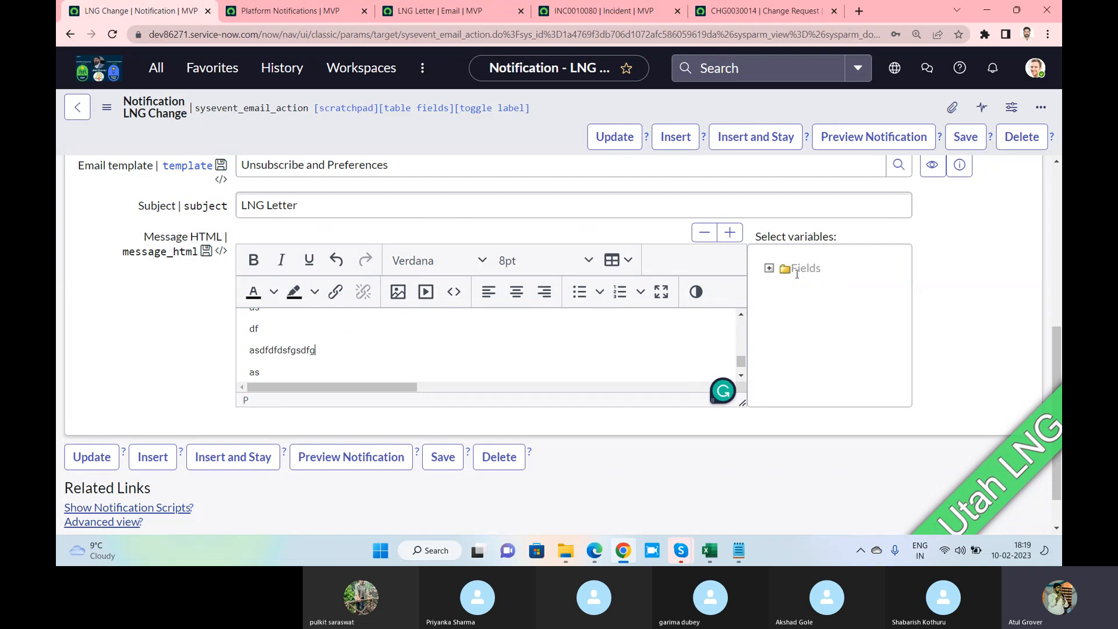
# Insert the Activity due, Additional comments, Approval history, CAB delegate and Closed by variables
pyautogui.click(768, 268)
pyautogui.click(809, 314)
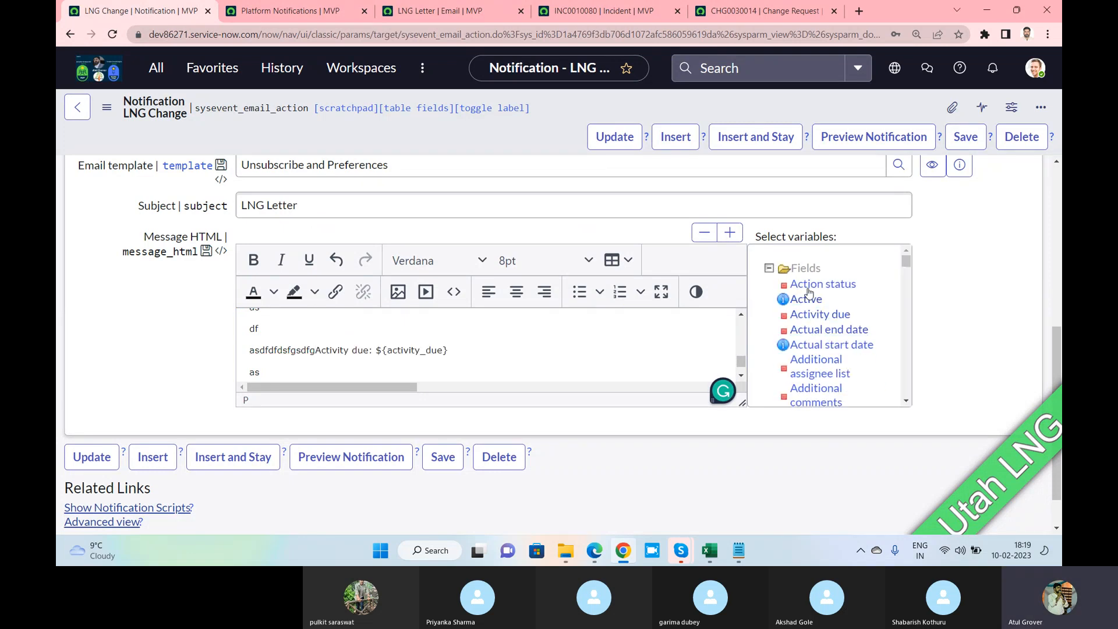
pyautogui.scroll(-1, 829, 380)
pyautogui.click(816, 329)
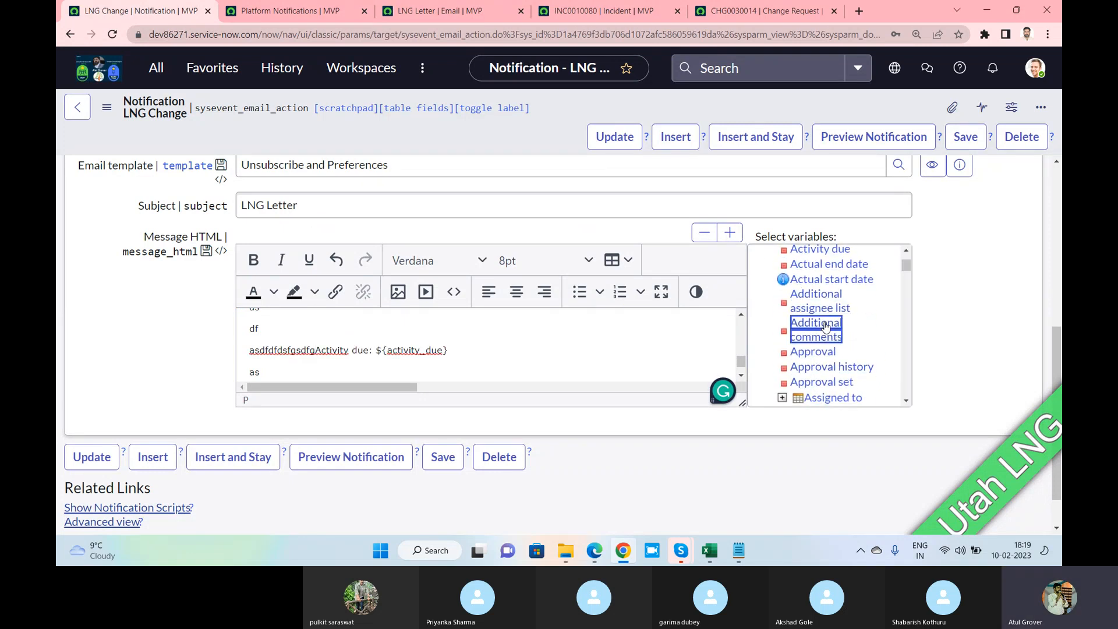
pyautogui.click(842, 368)
pyautogui.scroll(-2, 839, 367)
pyautogui.click(835, 359)
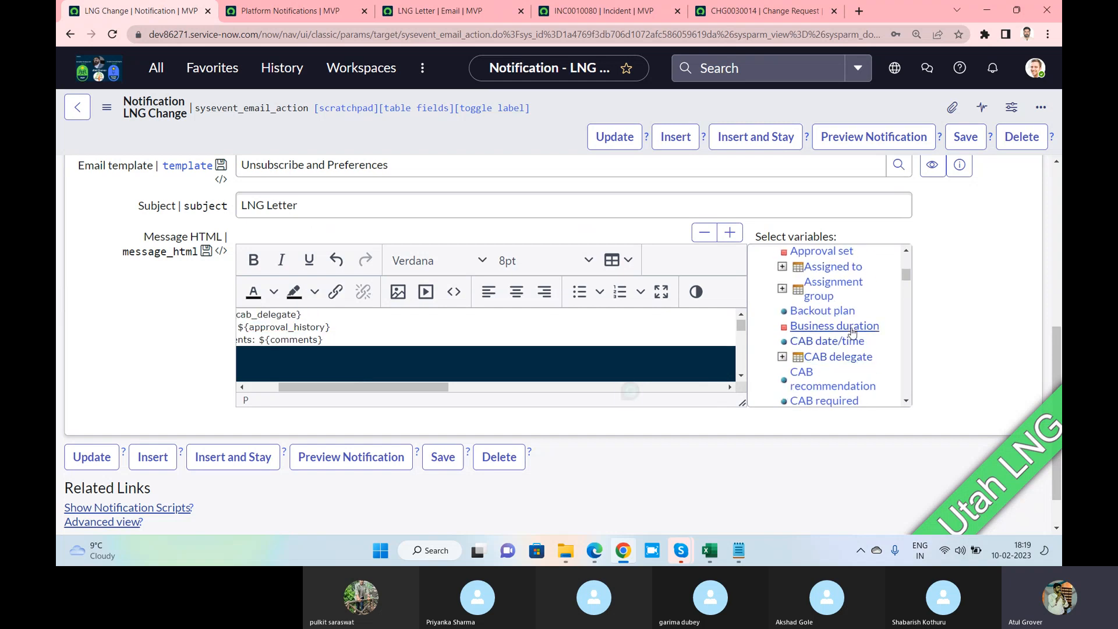
pyautogui.scroll(-2, 827, 364)
pyautogui.click(817, 364)
# Insert the Comments and Work notes, Company, Description, Domain Path and Effective number variables
pyautogui.scroll(-2, 821, 349)
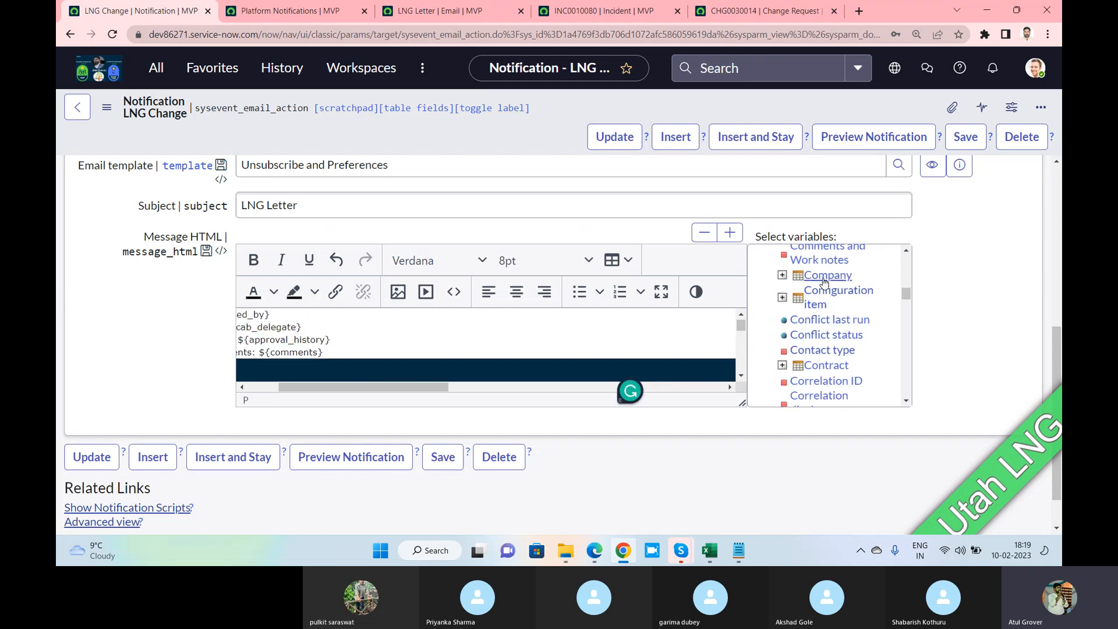
pyautogui.click(821, 261)
pyautogui.click(822, 273)
pyautogui.scroll(-2, 821, 349)
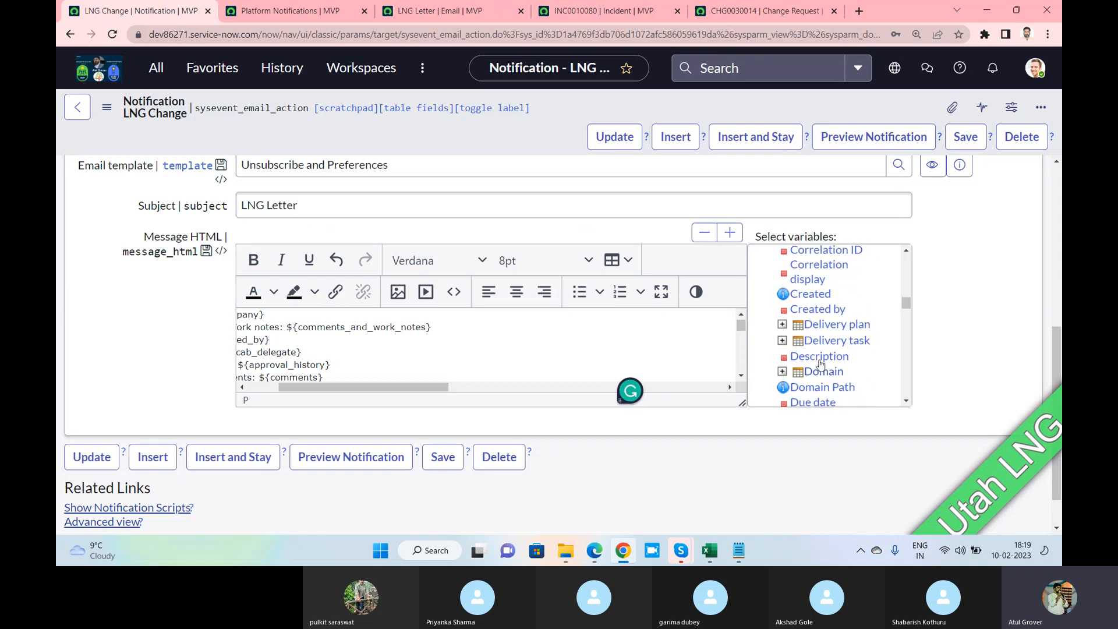
pyautogui.click(819, 358)
pyautogui.click(822, 386)
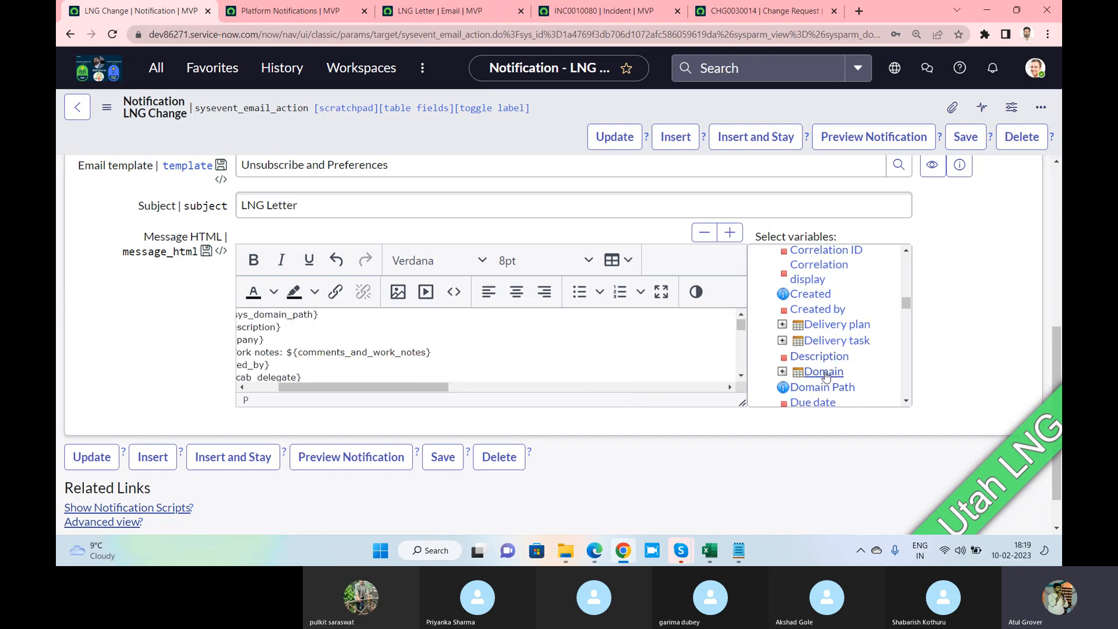
pyautogui.scroll(-2, 825, 368)
pyautogui.click(821, 362)
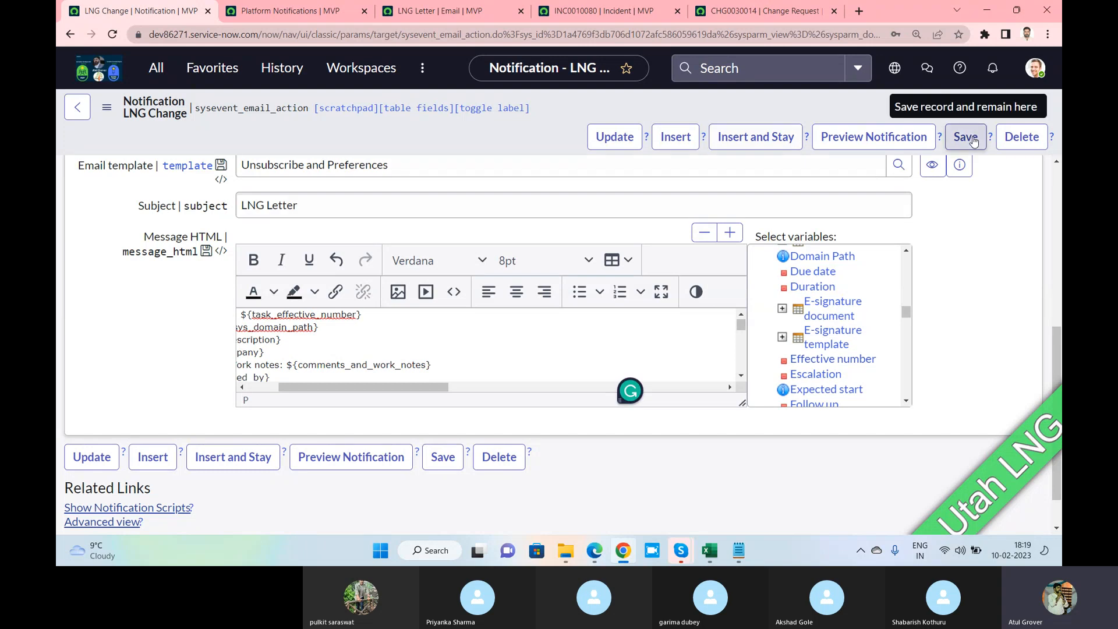
# Save the notification, show field names, and review its preview for CHG0000110 down to the unsubscribe footer
pyautogui.click(972, 139)
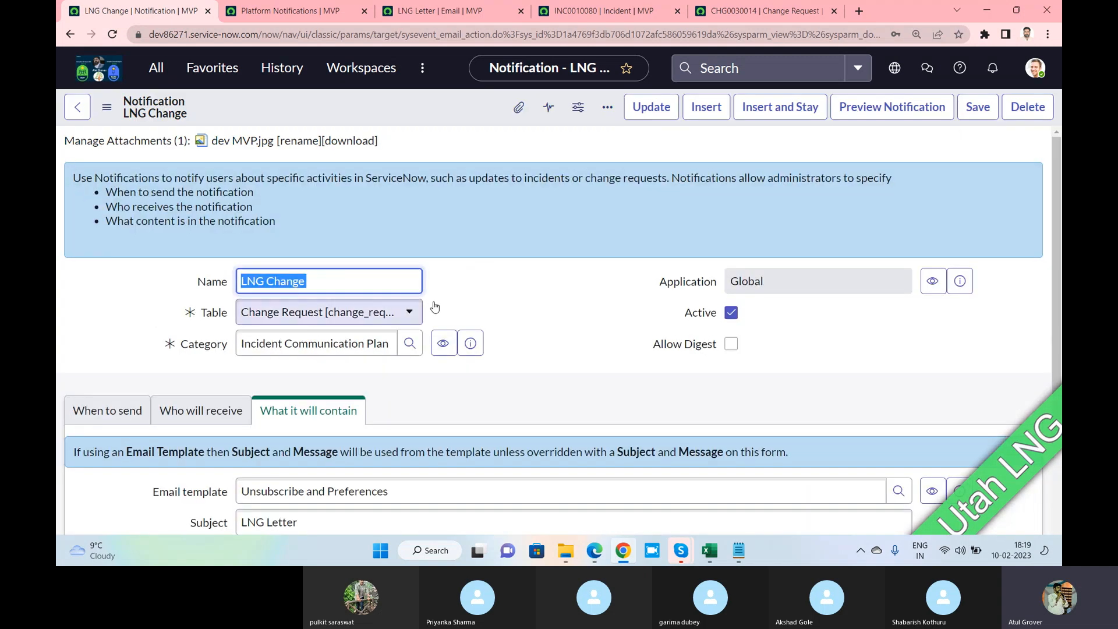
pyautogui.doubleClick(533, 309)
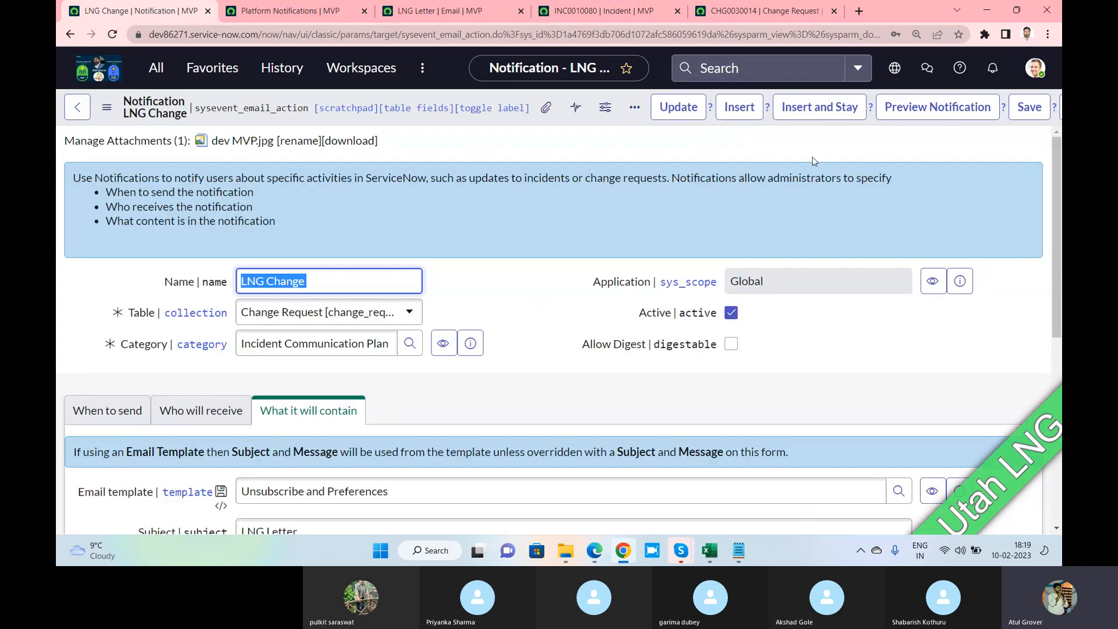
pyautogui.click(949, 115)
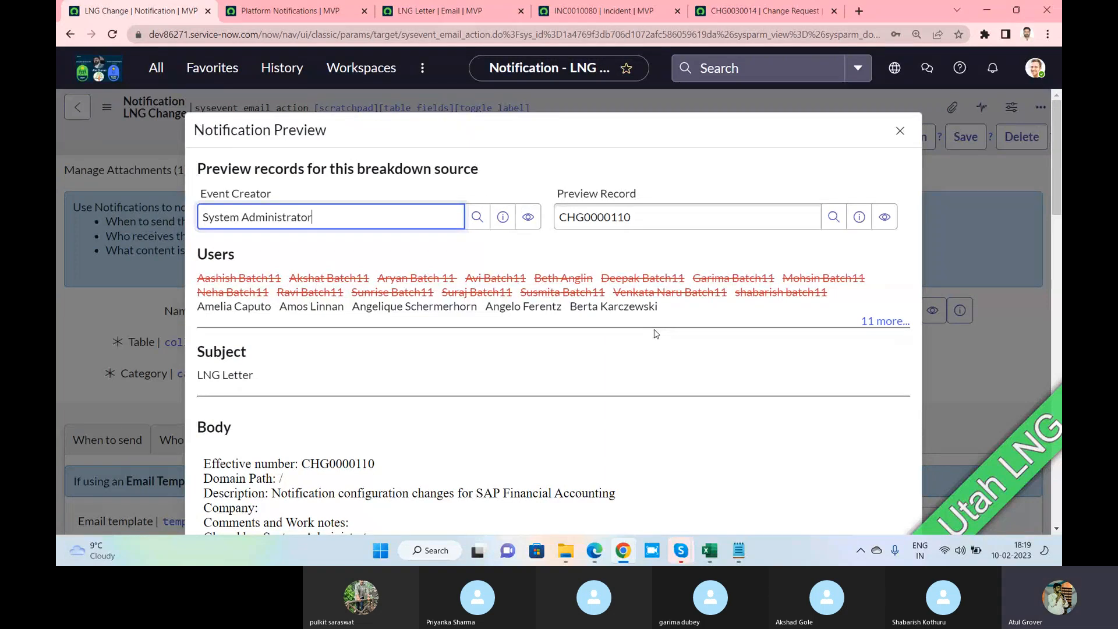
pyautogui.scroll(-3, 656, 333)
pyautogui.scroll(-10, 656, 333)
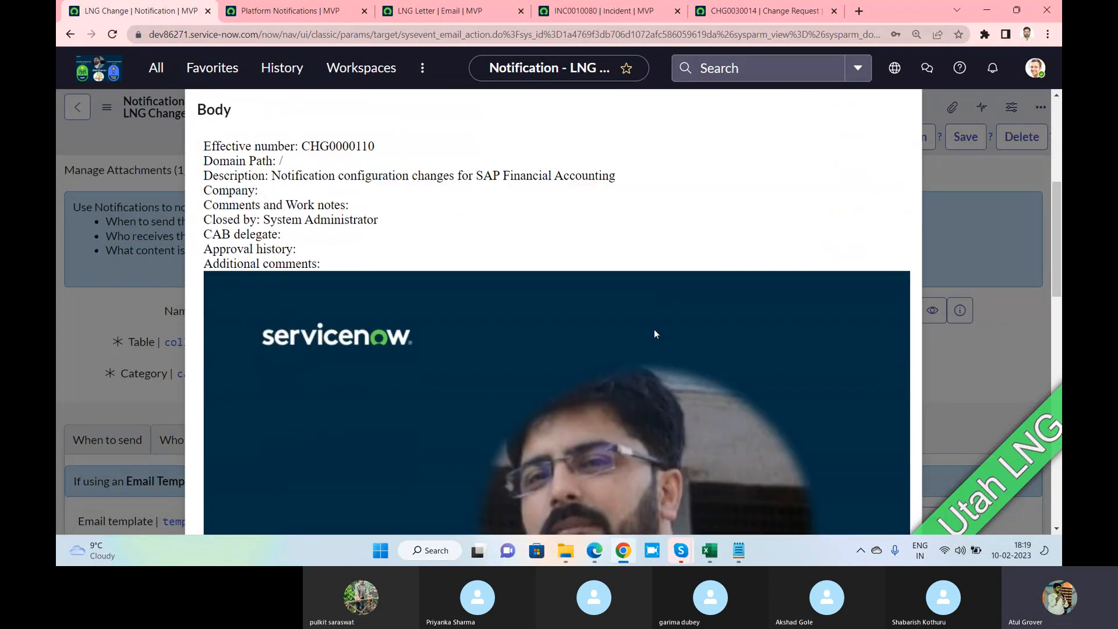
pyautogui.scroll(-4, 656, 330)
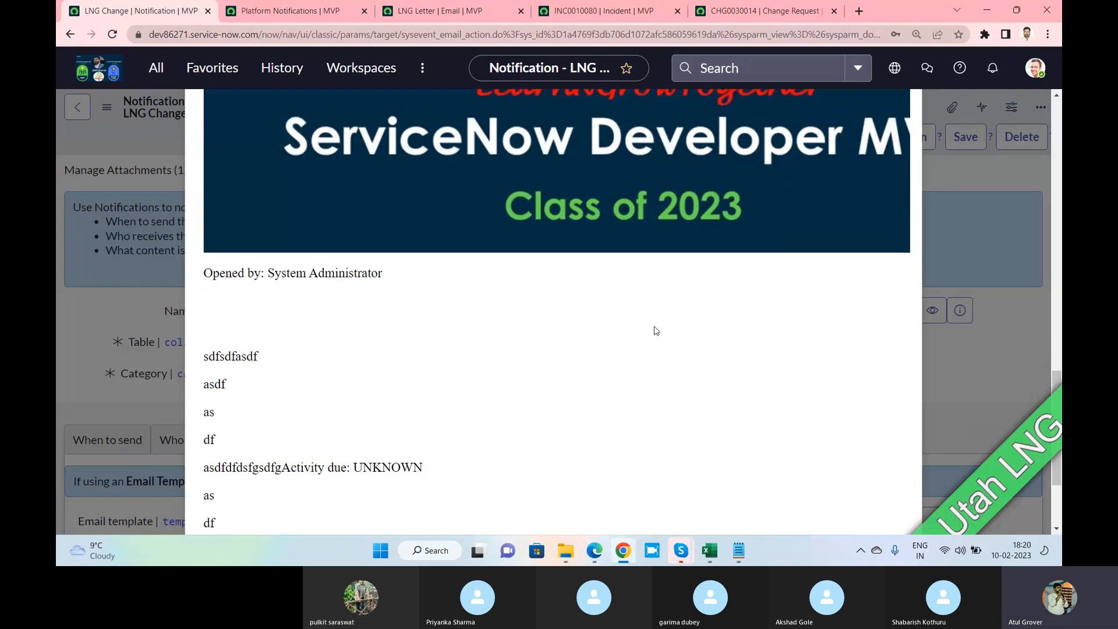
pyautogui.scroll(12, 654, 330)
pyautogui.scroll(3, 655, 330)
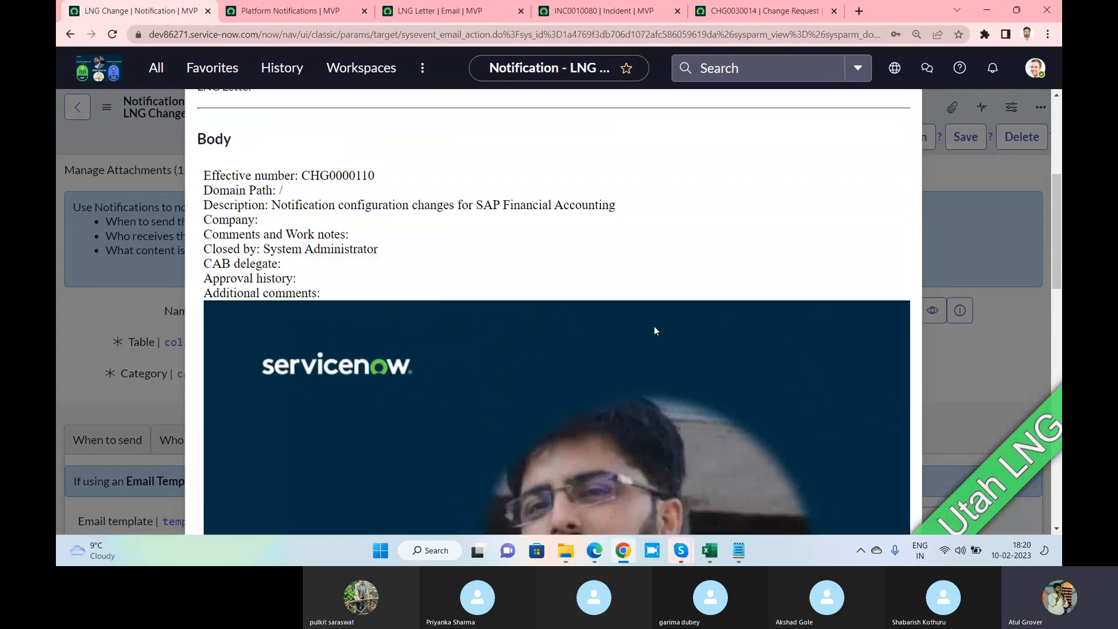
pyautogui.moveTo(326, 369); pyautogui.dragTo(238, 266)
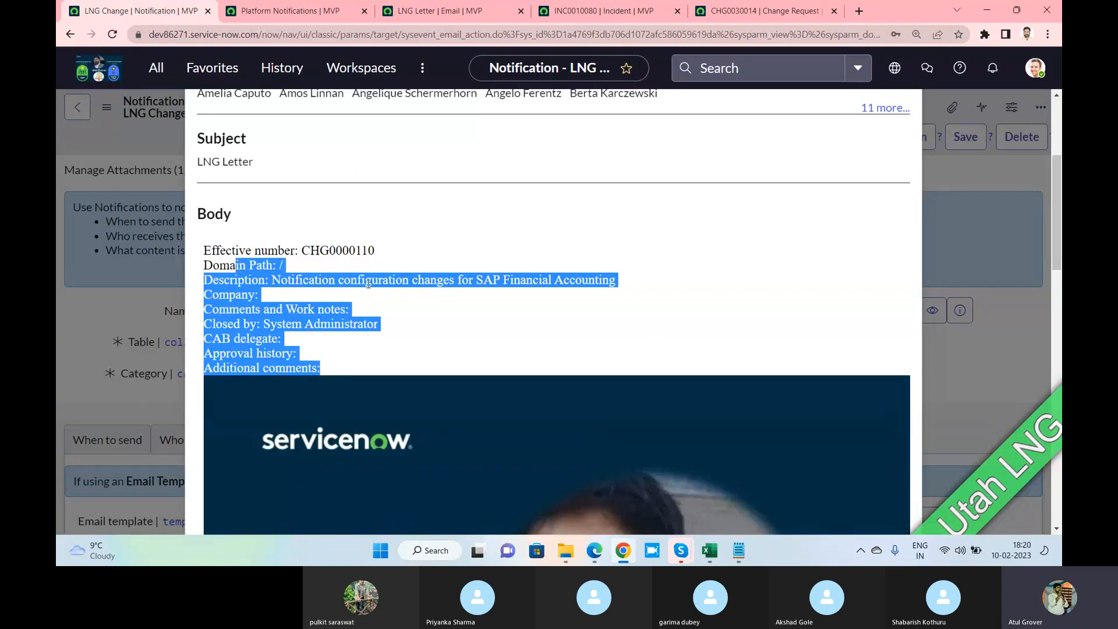
pyautogui.scroll(-10, 379, 287)
pyautogui.scroll(-3, 379, 294)
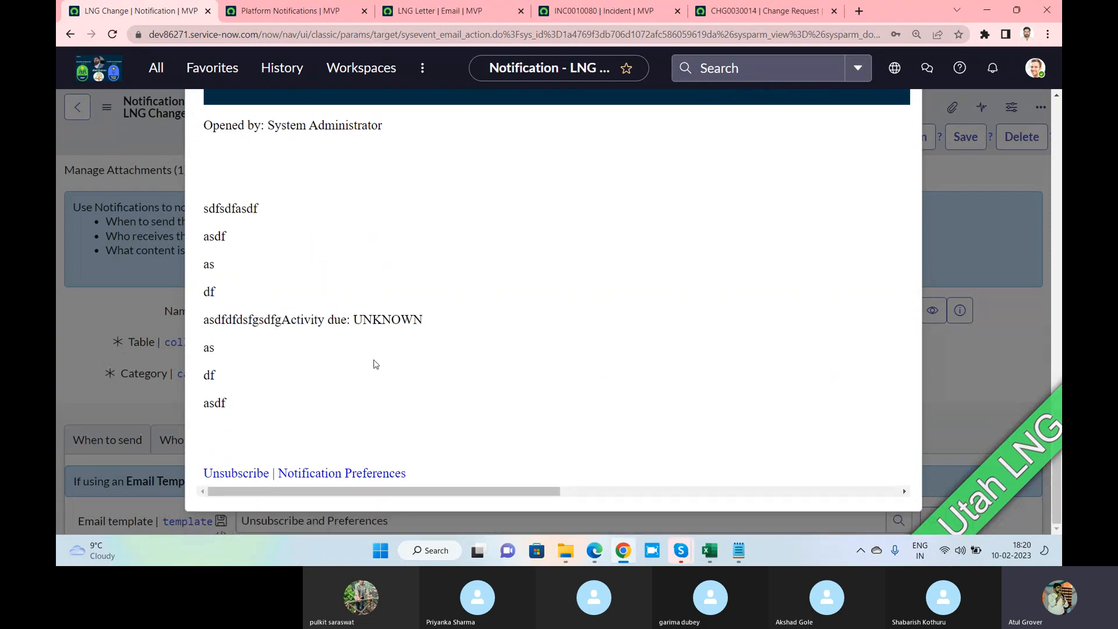
pyautogui.moveTo(408, 476); pyautogui.dragTo(208, 478)
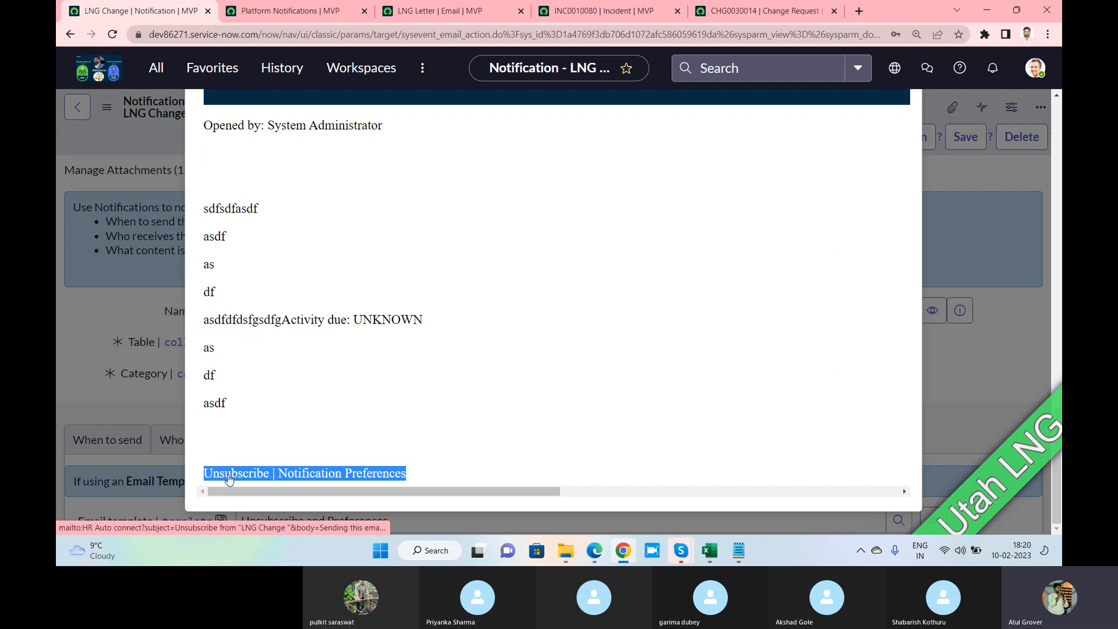
pyautogui.click(1019, 332)
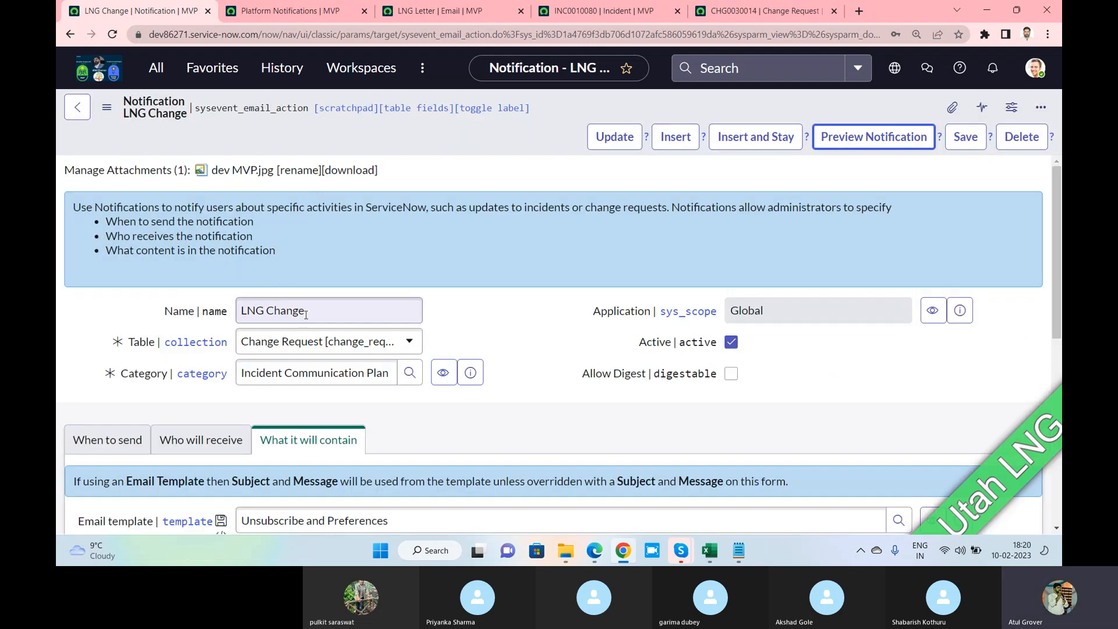
pyautogui.scroll(-2, 307, 318)
pyautogui.moveTo(388, 390); pyautogui.dragTo(245, 379)
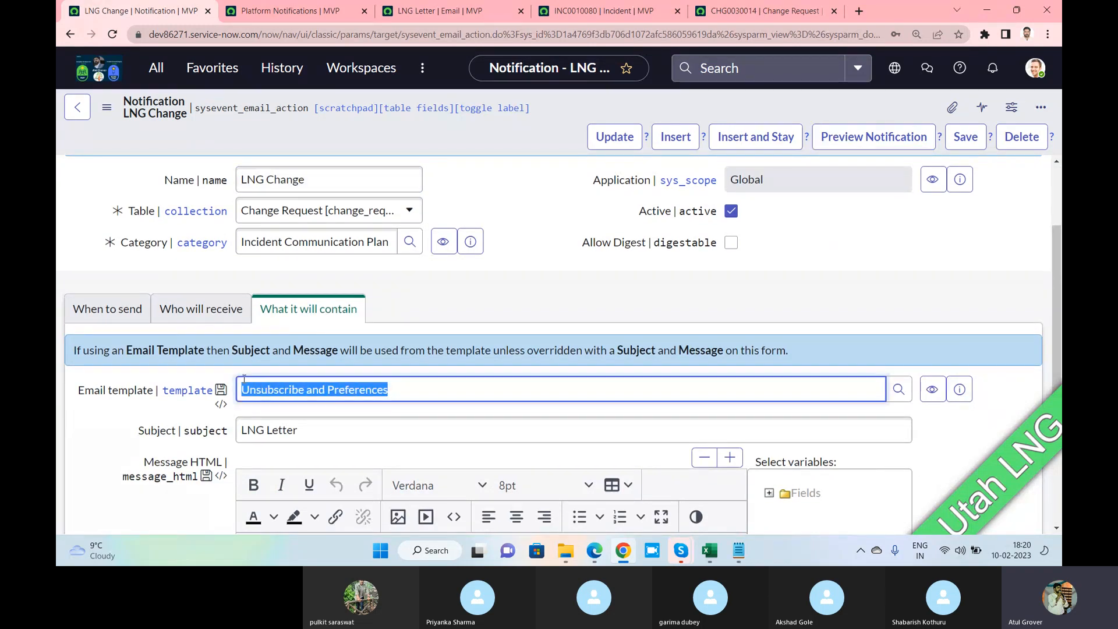
pyautogui.hotkey('alt', 'Tab')
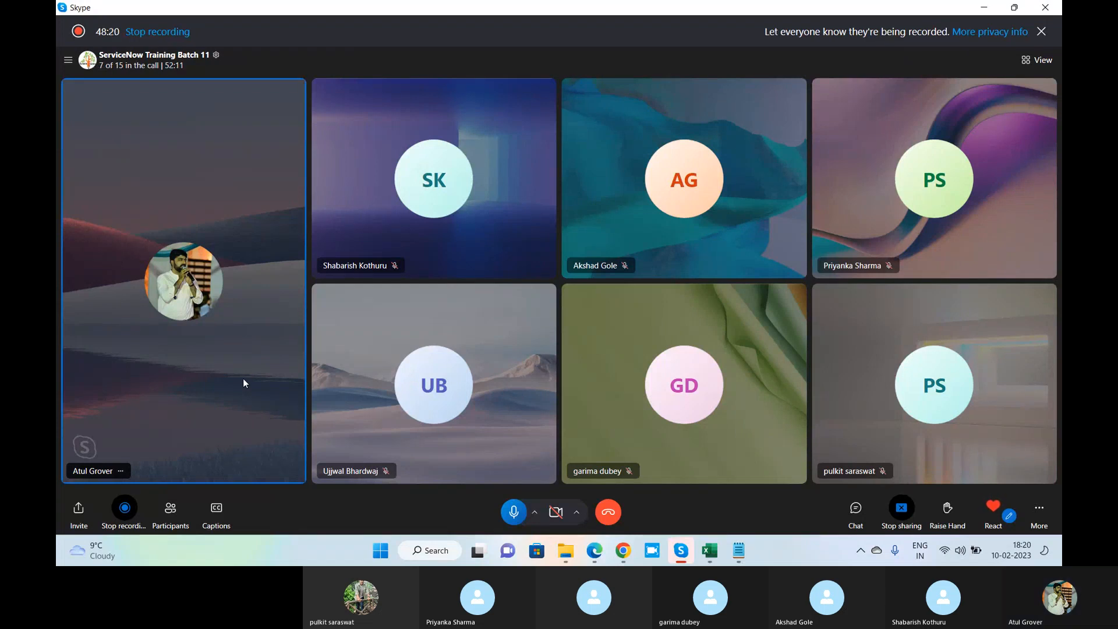
pyautogui.hotkey('alt', 'Tab')
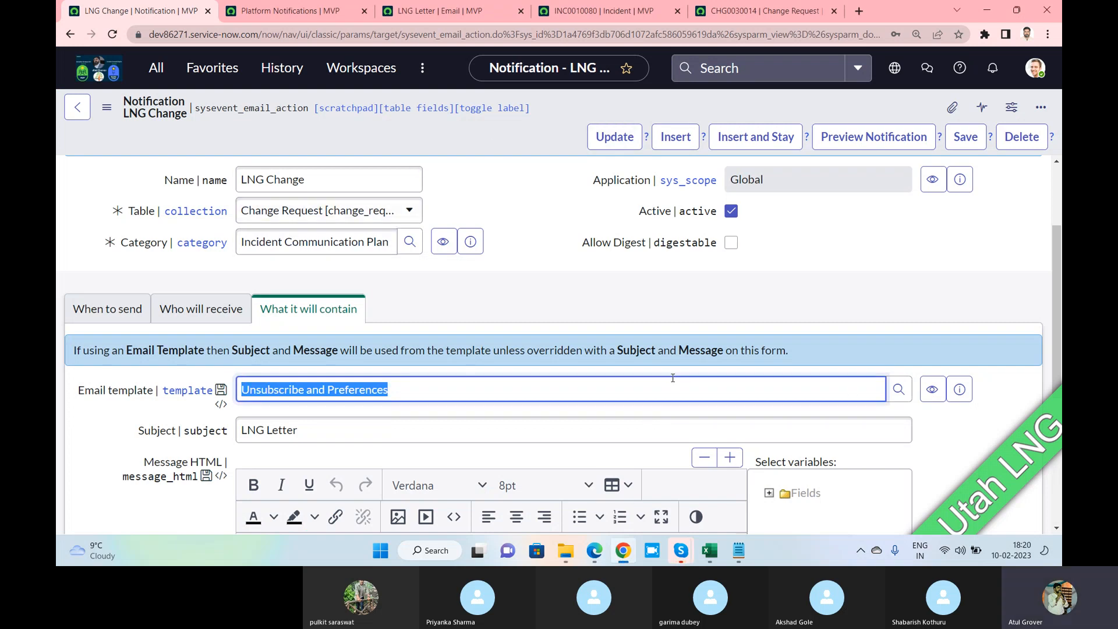
# Open the 'Unsubscribe and Preferences' email template record linked in the Email template field
pyautogui.click(960, 389)
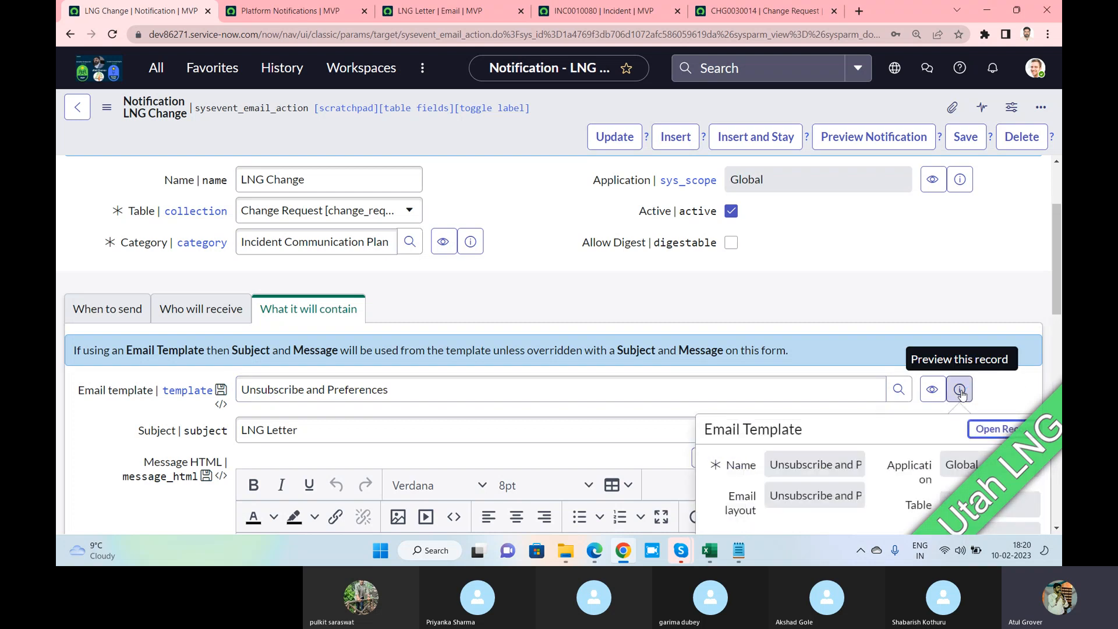
pyautogui.keyDown('ctrl'); pyautogui.click(973, 434); pyautogui.keyUp('ctrl')
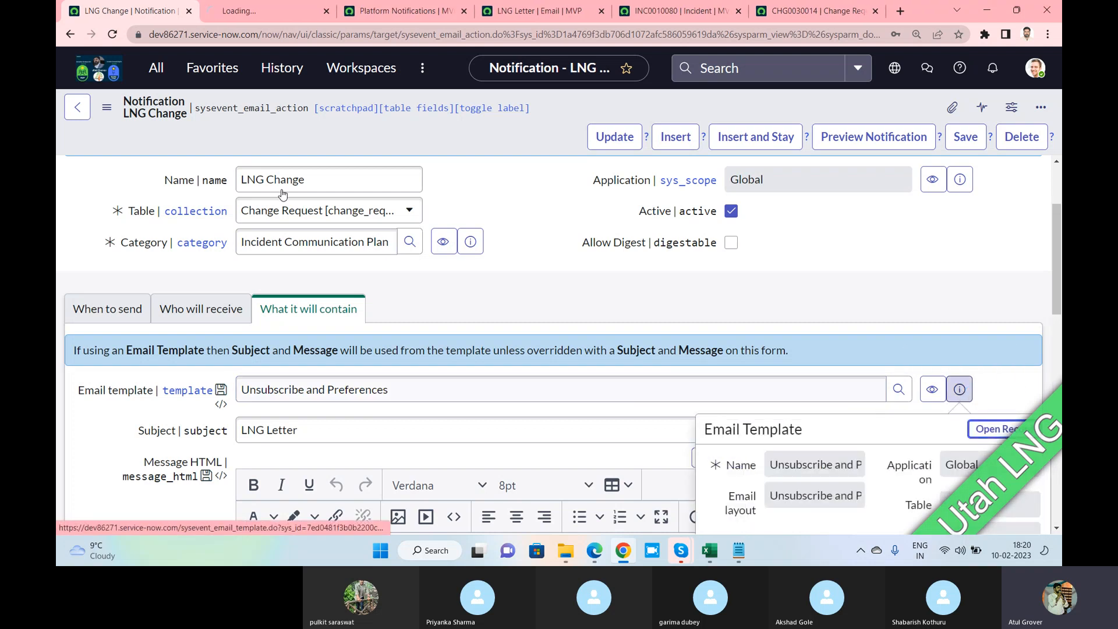
pyautogui.click(260, 12)
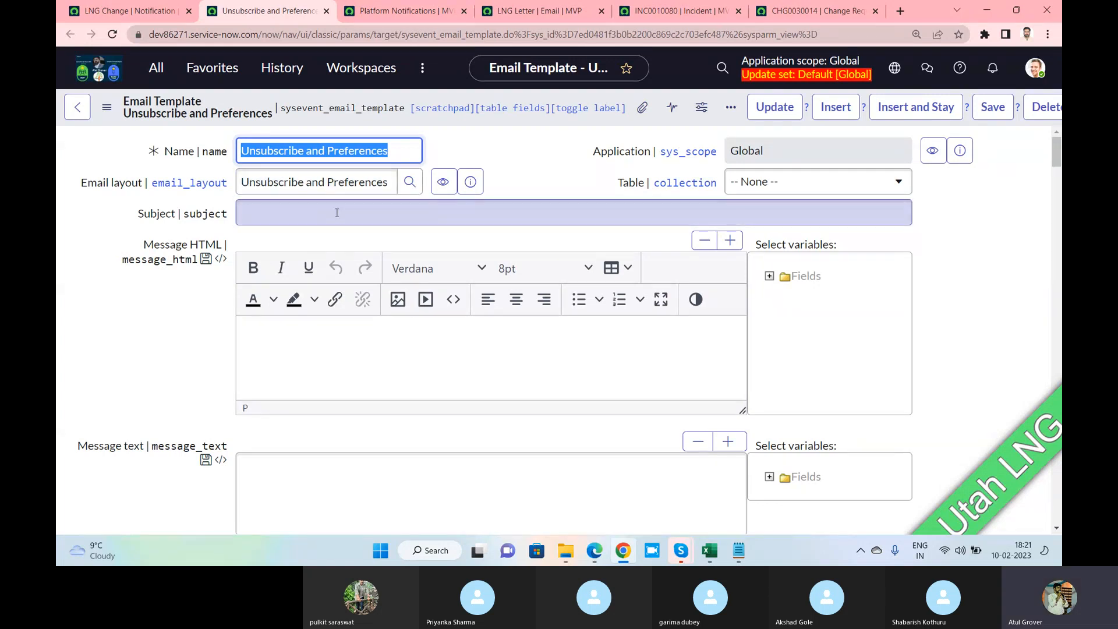
# Enter 'Hello' as the email template's subject, comparing it with the notification's 'LNG Letter' subject
pyautogui.click(133, 11)
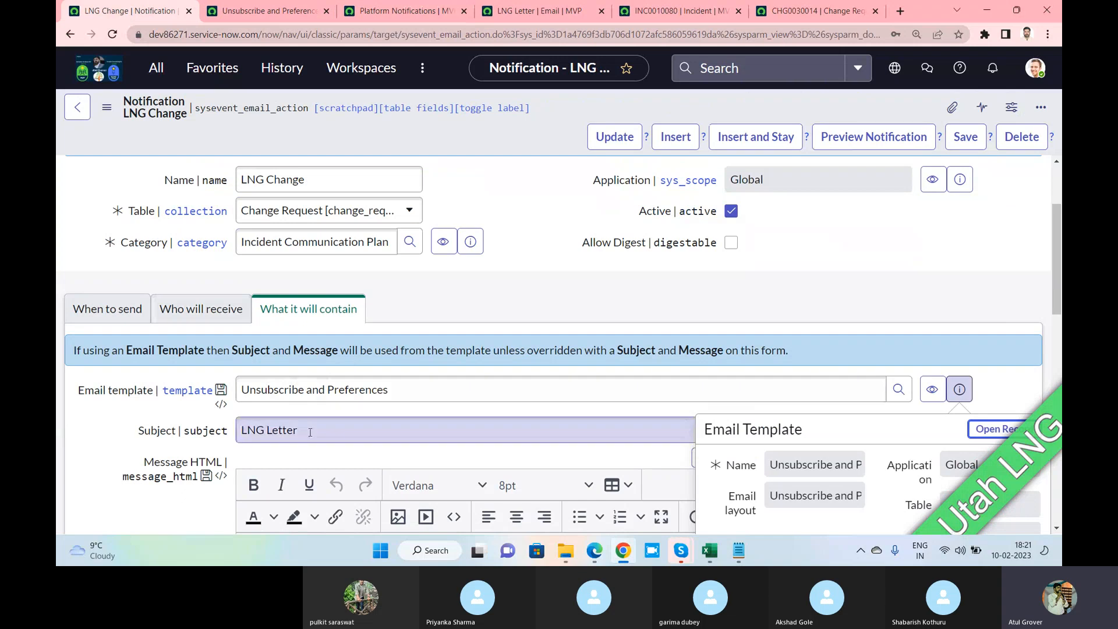
pyautogui.click(265, 11)
pyautogui.click(295, 213)
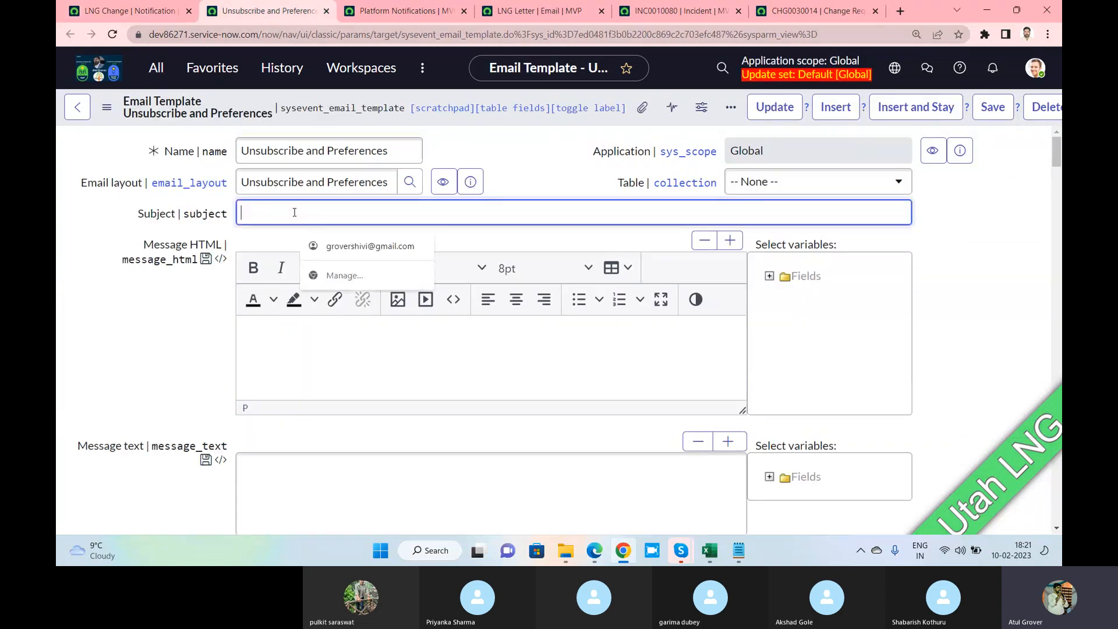
pyautogui.write('Hello my LNG World')
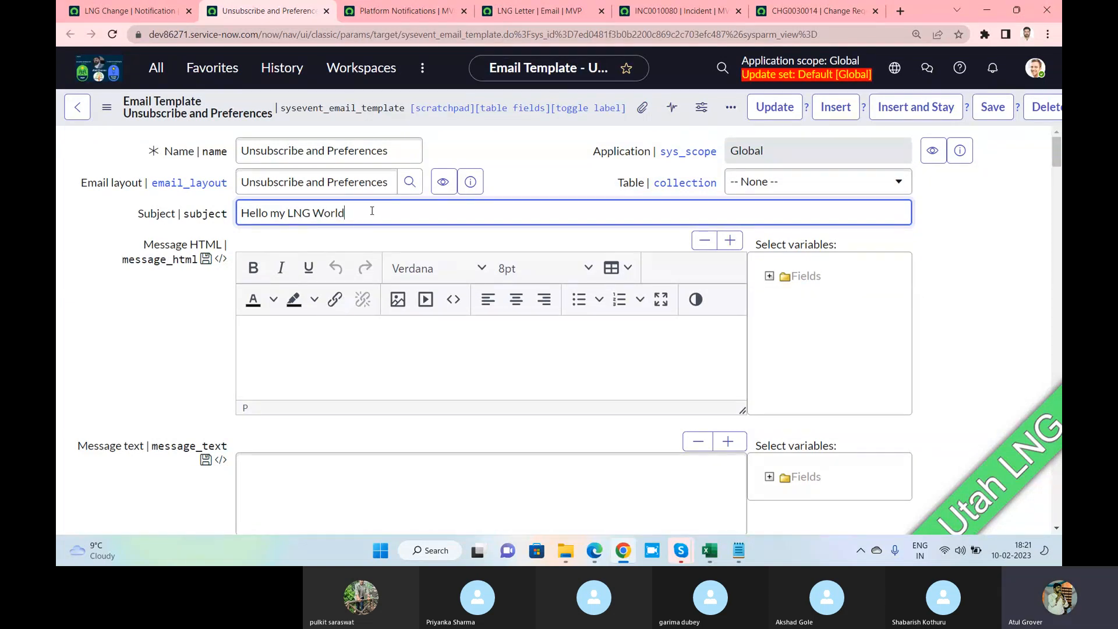
pyautogui.click(127, 12)
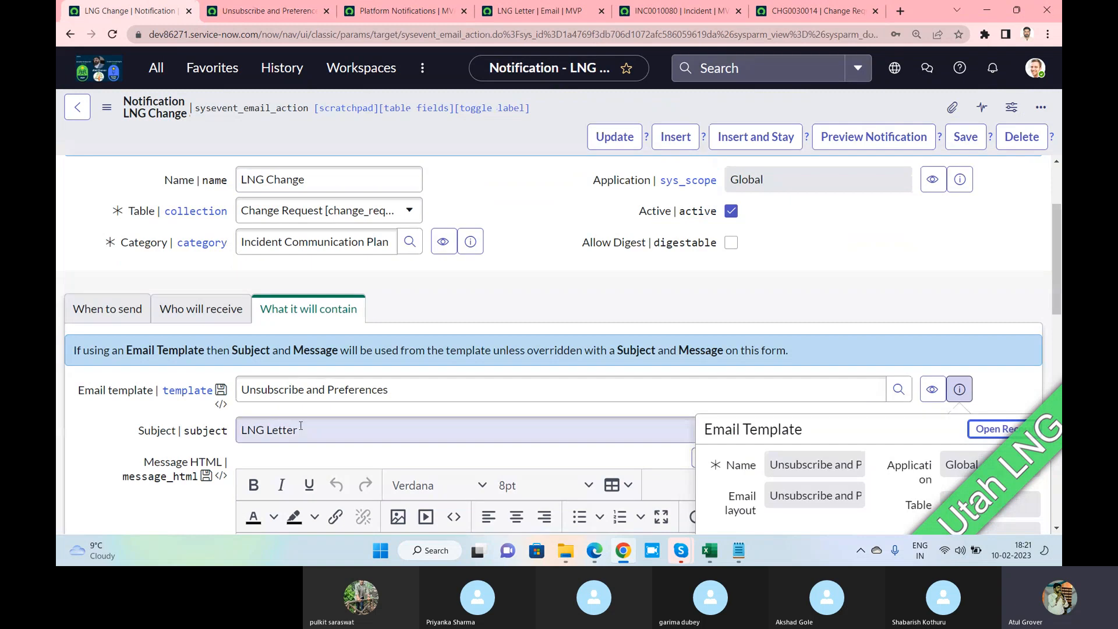
pyautogui.moveTo(302, 428); pyautogui.dragTo(217, 435)
pyautogui.hotkey('ctrl', 'Tab')
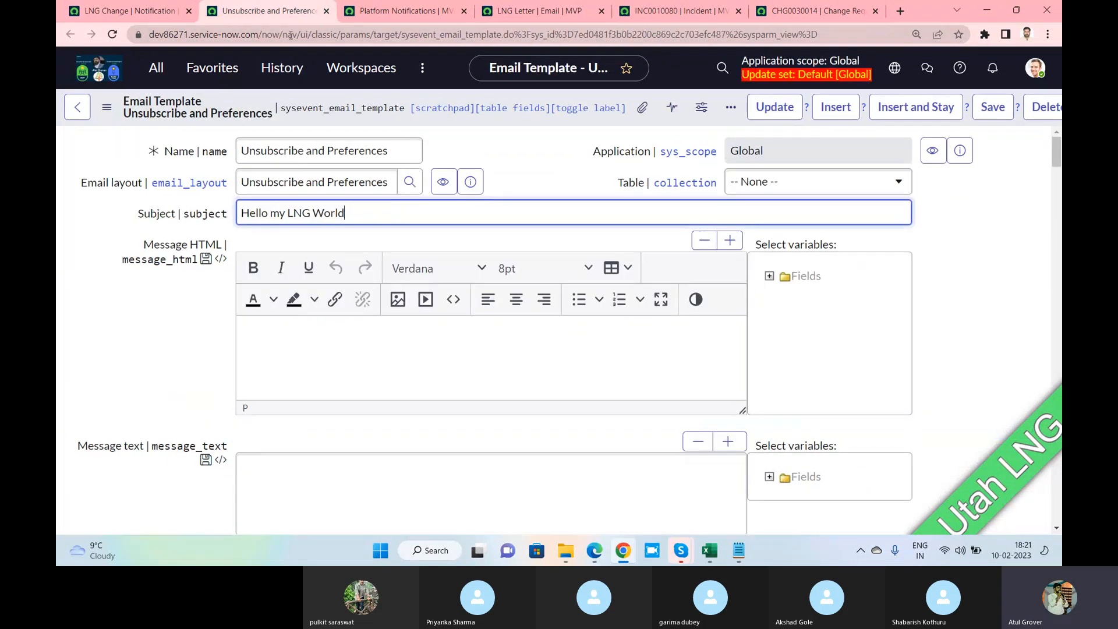
pyautogui.scroll(-3, 295, 231)
pyautogui.scroll(2, 298, 225)
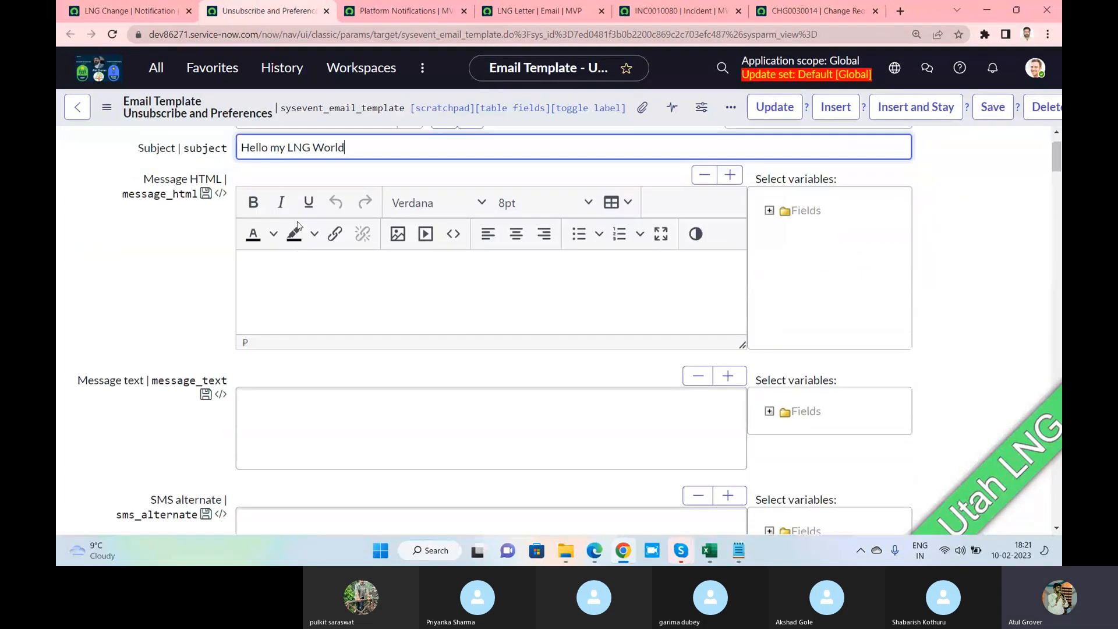
# Type a few lines of sample text into the template's HTML message
pyautogui.click(291, 282)
pyautogui.write('zdfsdfsdf')
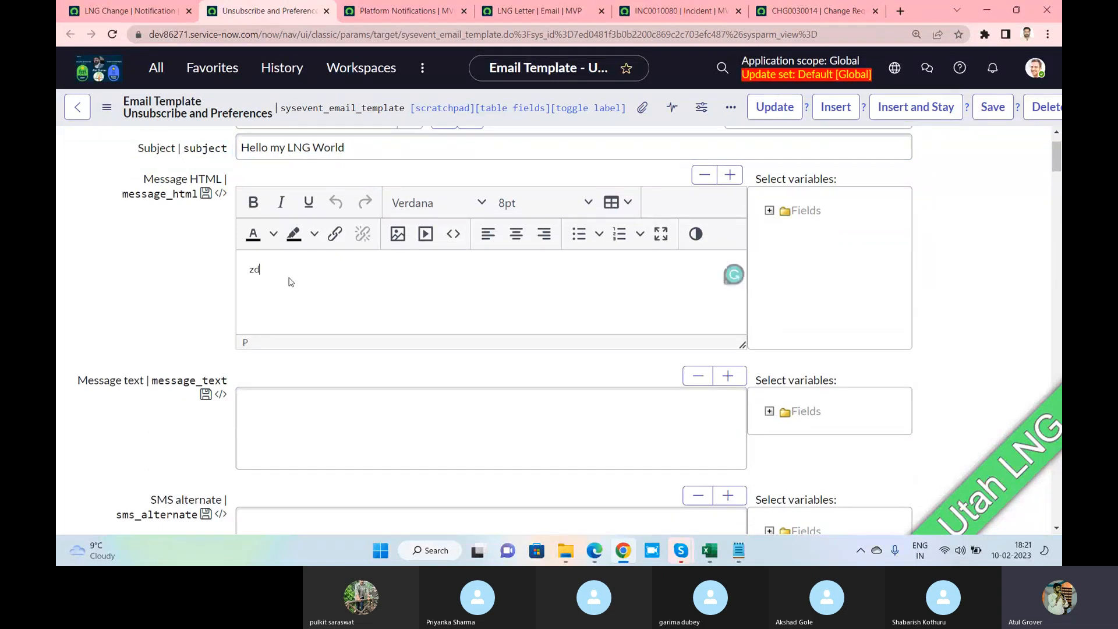
pyautogui.press('Return')
pyautogui.write('asd')
pyautogui.press('Return')
pyautogui.write('f')
pyautogui.press('Return')
pyautogui.write('asdf')
pyautogui.press('Return')
pyautogui.write('asdf')
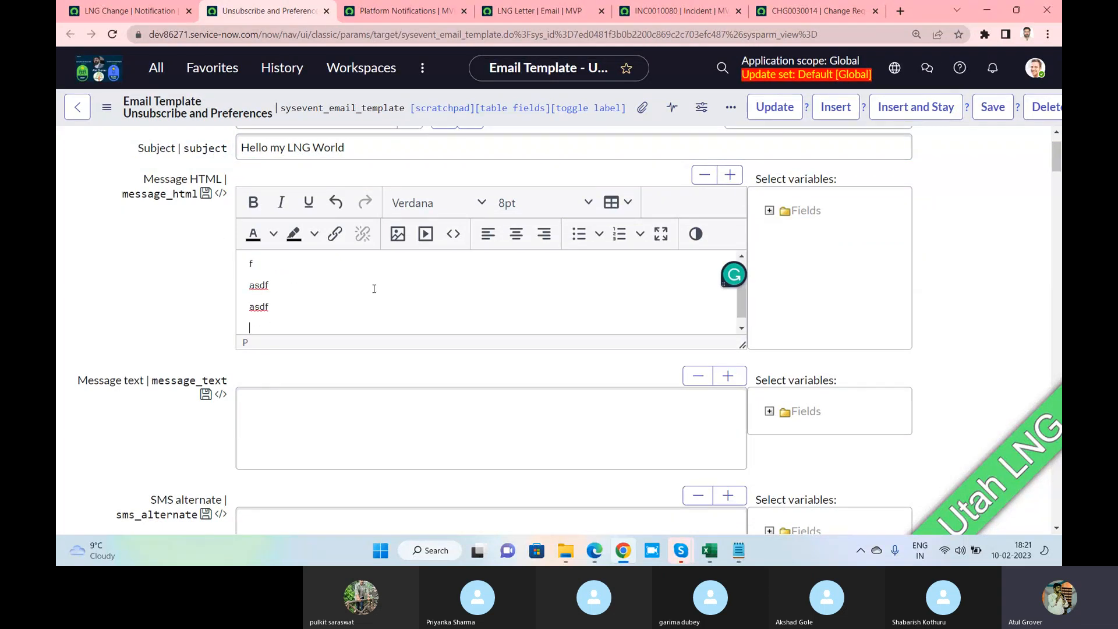
pyautogui.click(549, 396)
pyautogui.write('4345345345345')
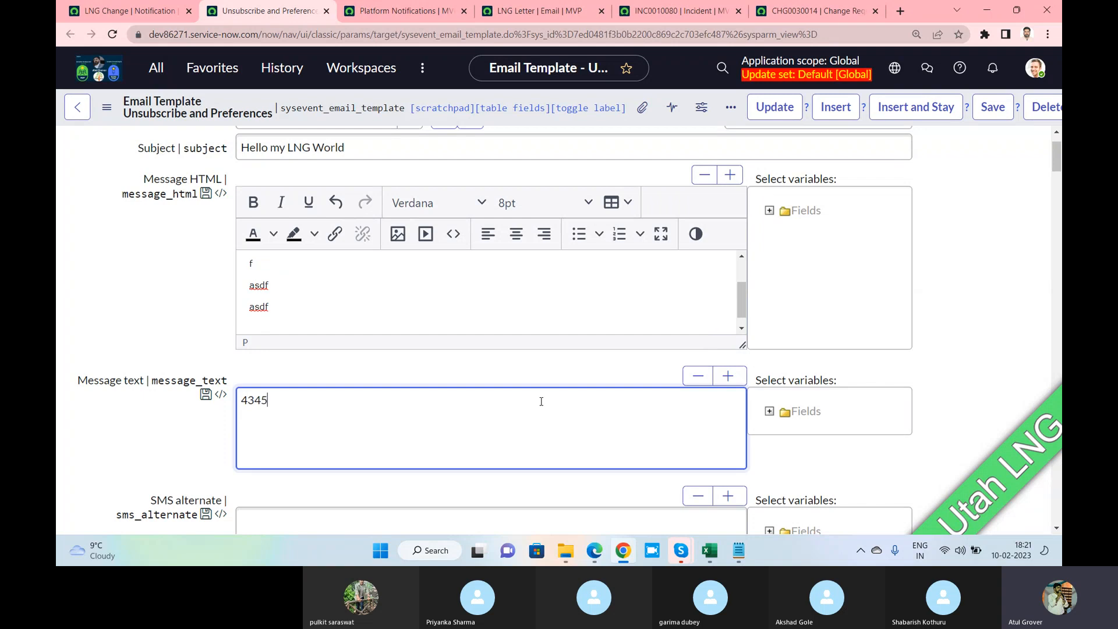
pyautogui.scroll(-2, 512, 396)
pyautogui.scroll(-2, 512, 396)
pyautogui.click(375, 341)
pyautogui.write('345345345')
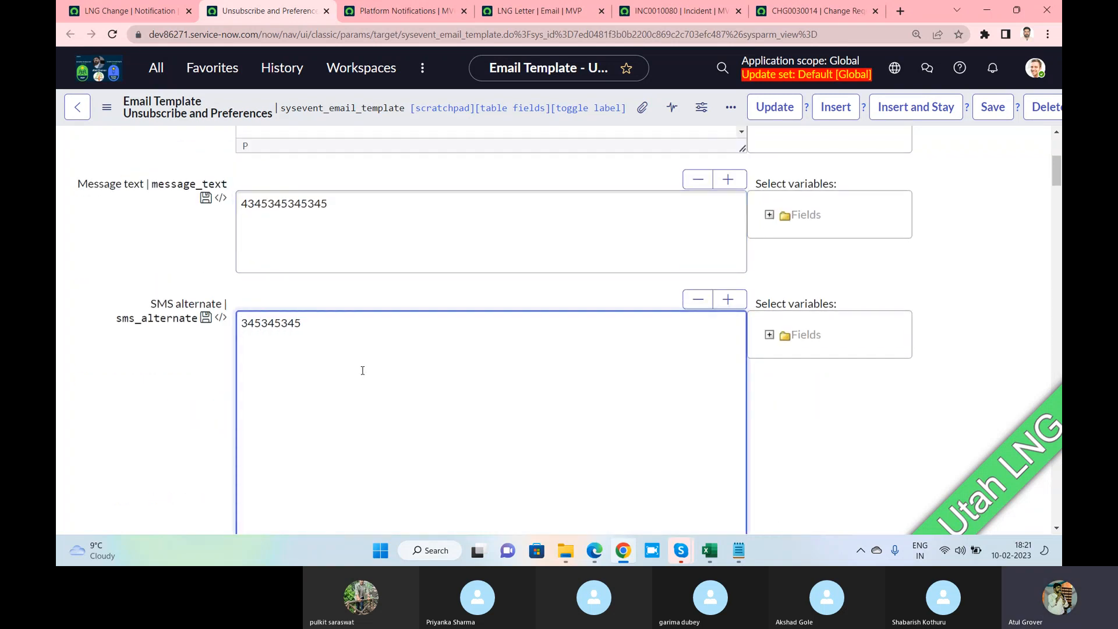
# Expand the Fields variable list and save the email template
pyautogui.scroll(-10, 362, 369)
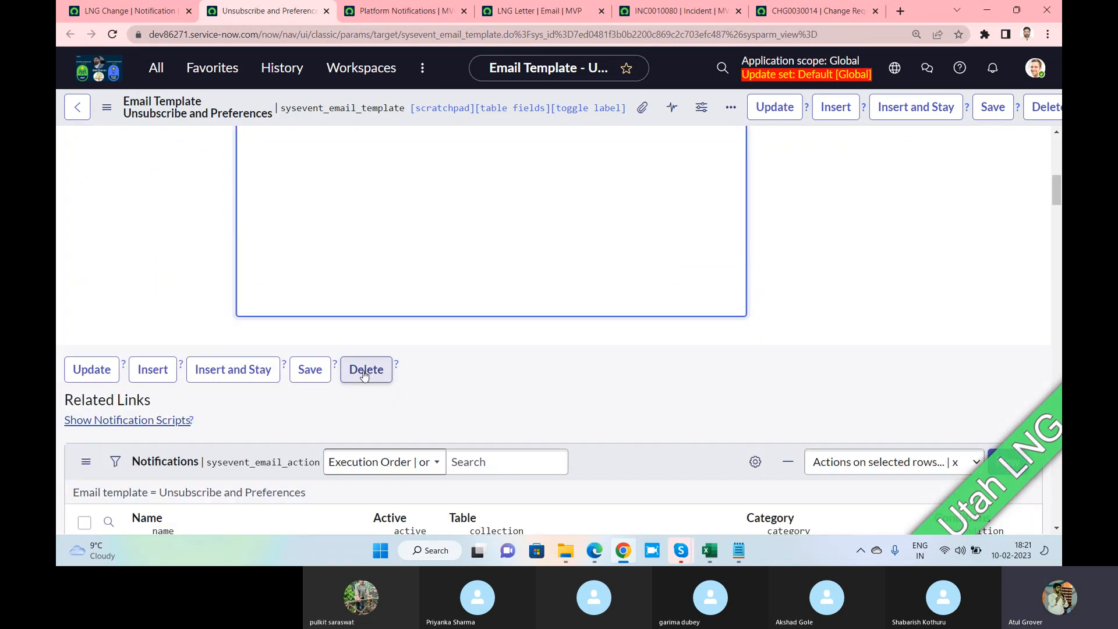
pyautogui.scroll(12, 364, 375)
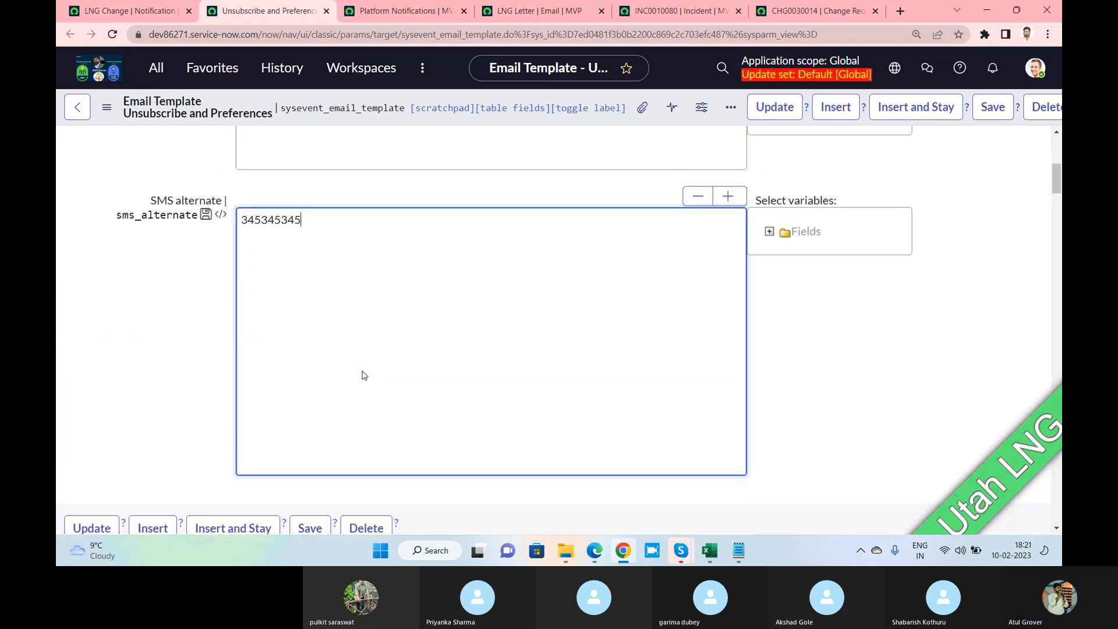
pyautogui.scroll(3, 364, 374)
pyautogui.click(771, 276)
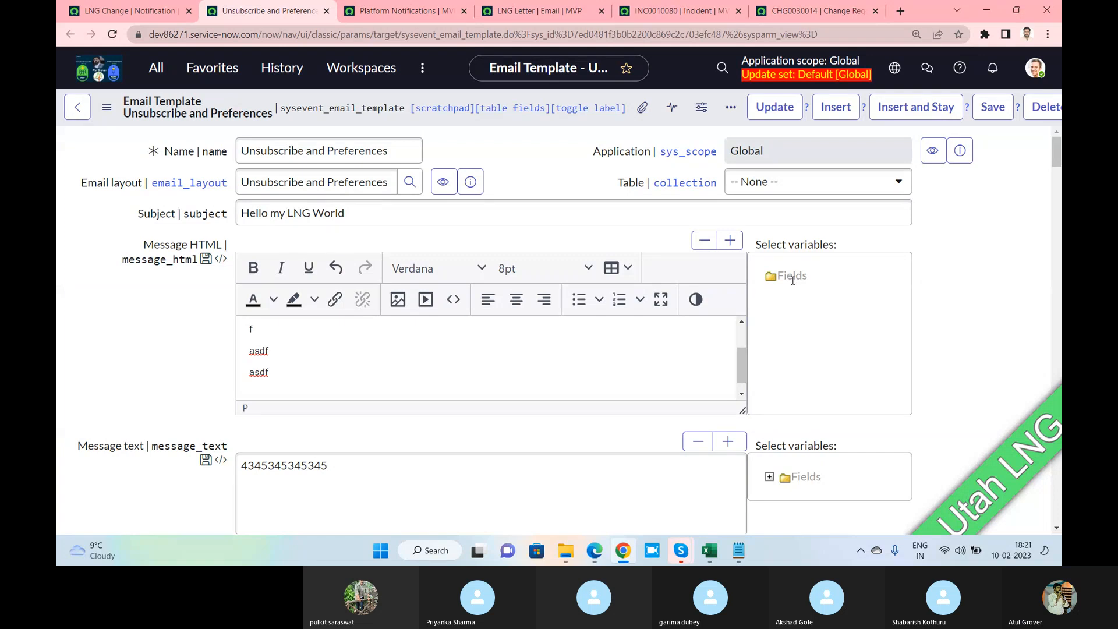
pyautogui.scroll(1, 416, 361)
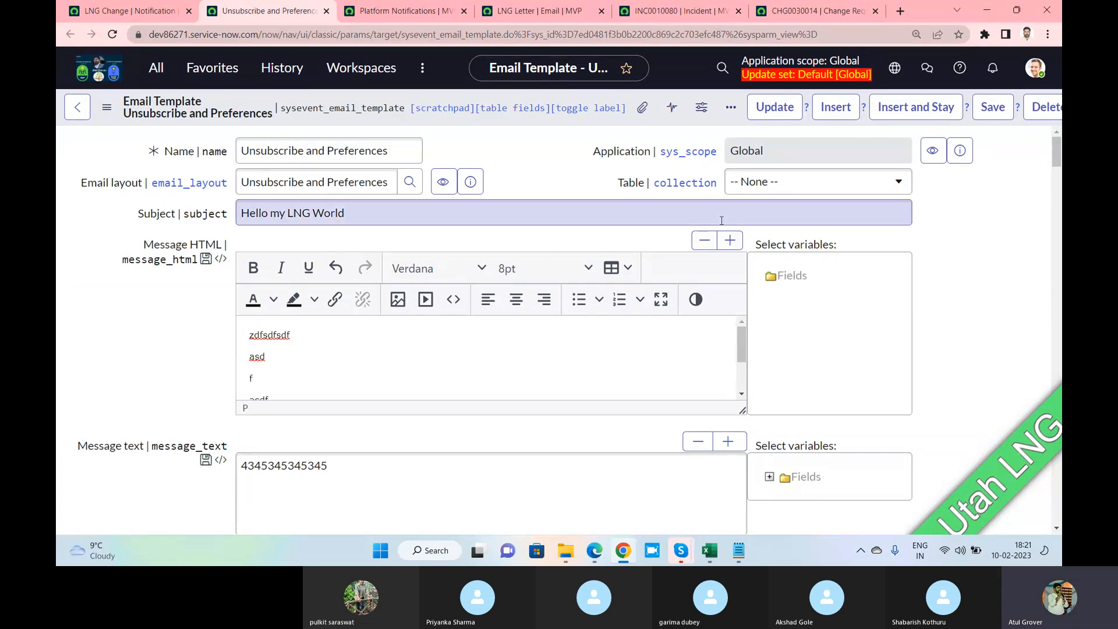
pyautogui.click(993, 108)
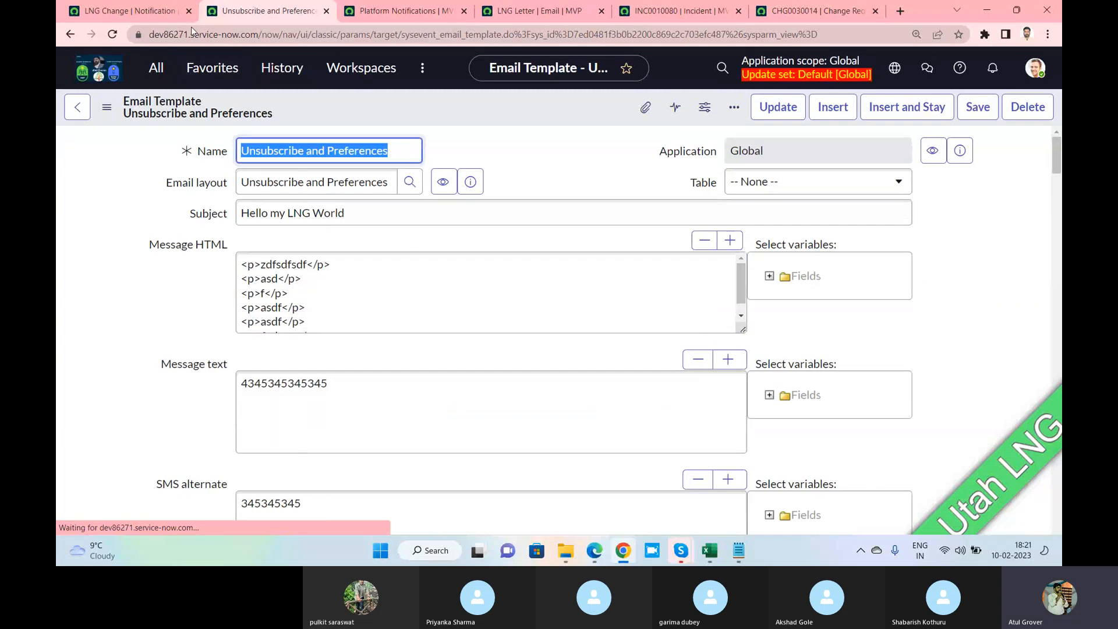
pyautogui.click(144, 11)
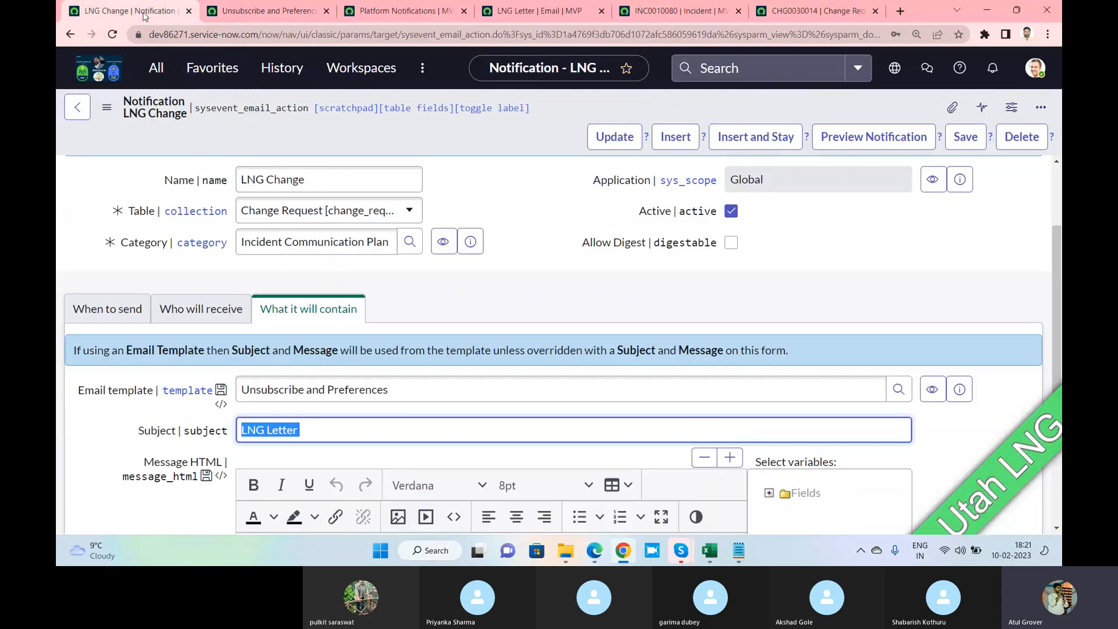
# Preview the LNG Change notification, then close the preview
pyautogui.click(849, 138)
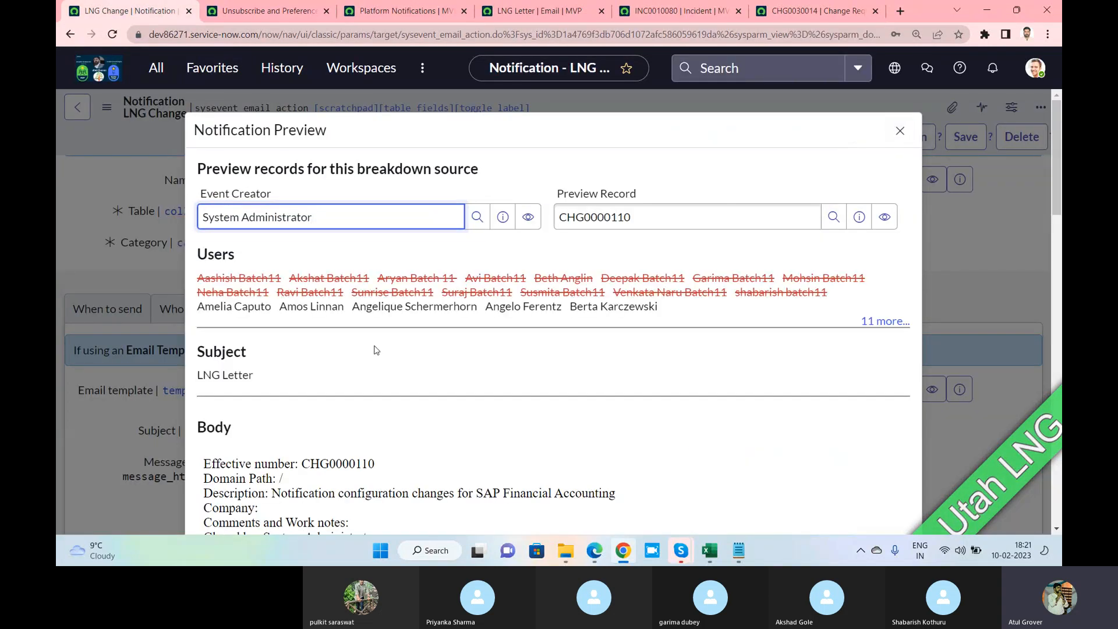
pyautogui.scroll(-3, 280, 416)
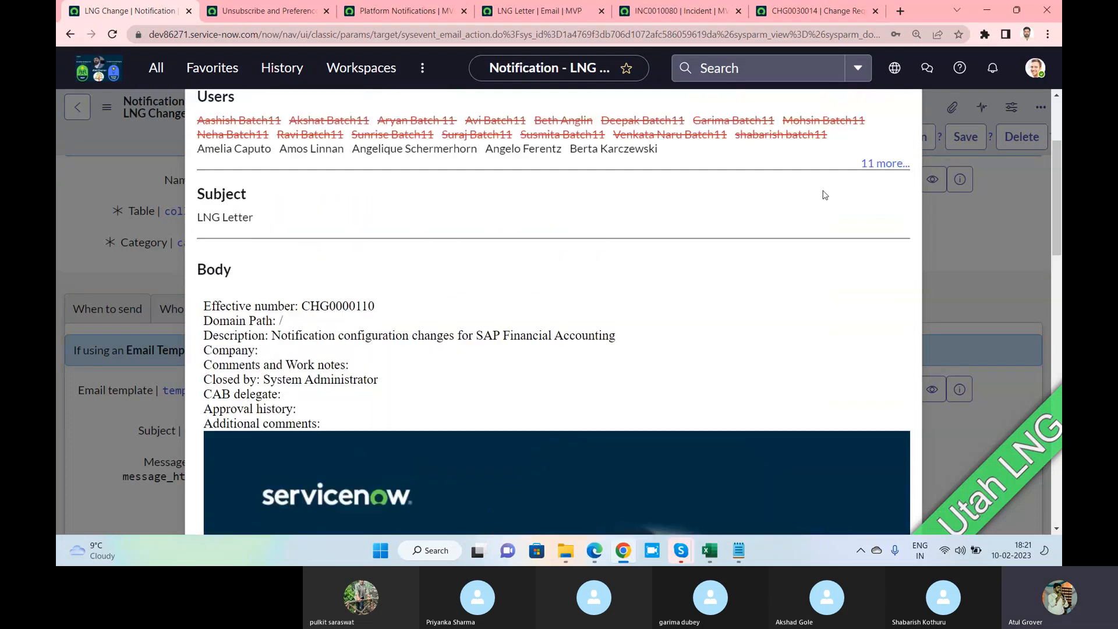
pyautogui.scroll(3, 824, 194)
pyautogui.click(898, 129)
pyautogui.scroll(-5, 375, 288)
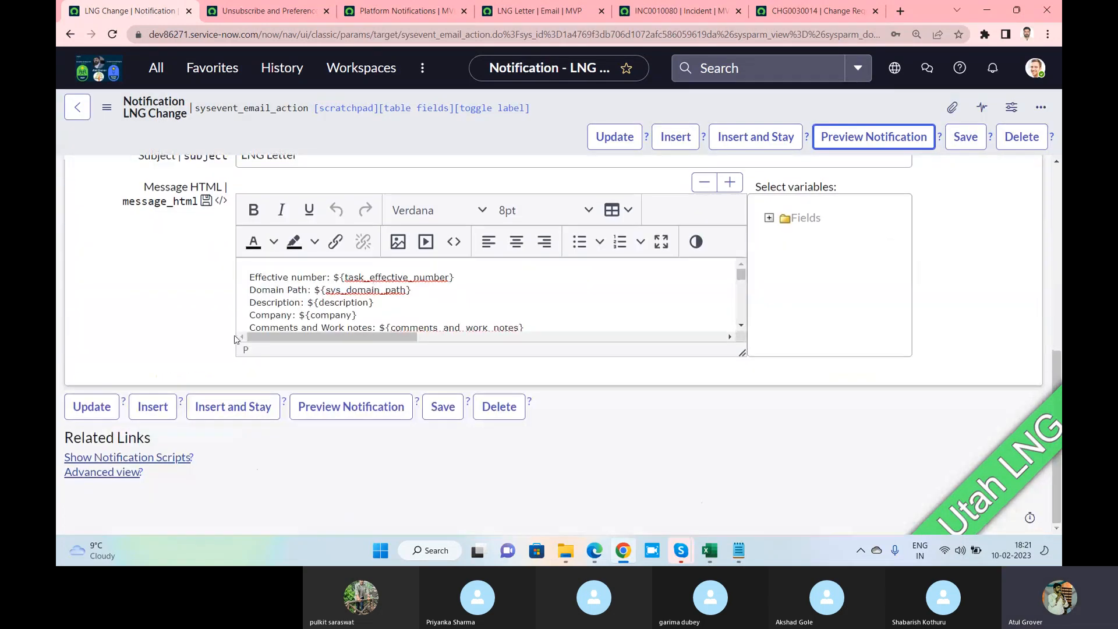
# Go to the sent LNG Letter email and review its email preview
pyautogui.click(267, 12)
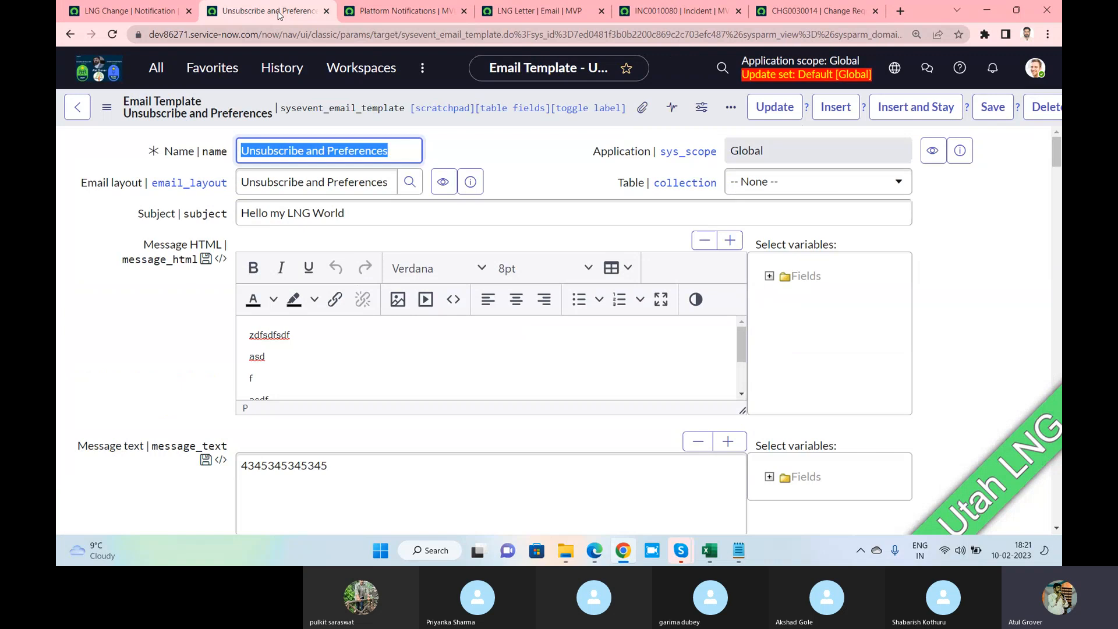
pyautogui.click(403, 19)
pyautogui.click(522, 17)
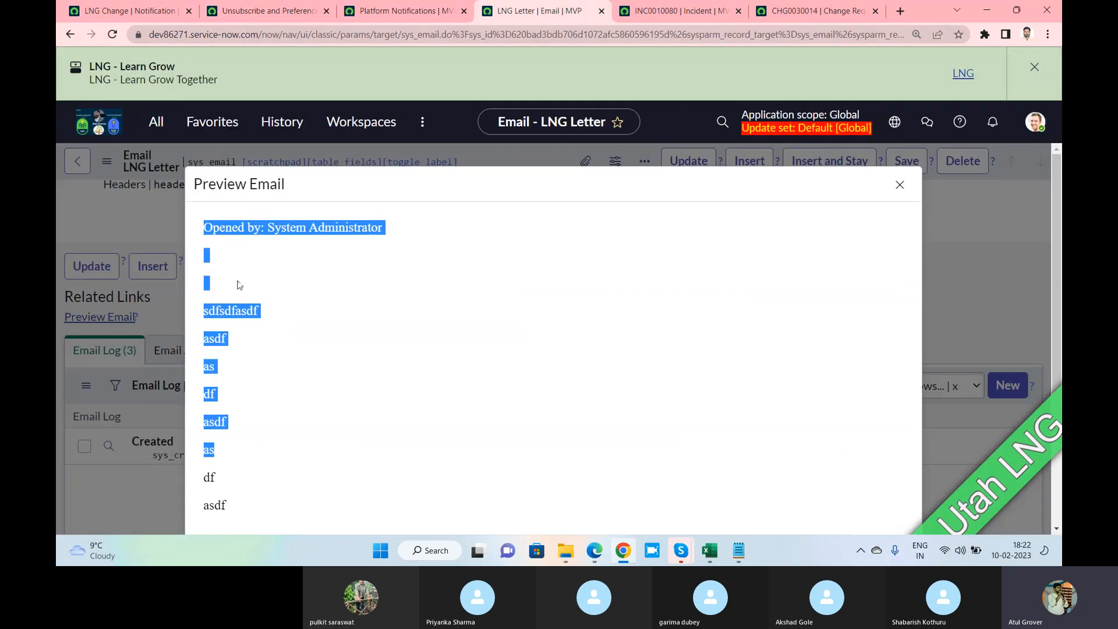
pyautogui.click(900, 185)
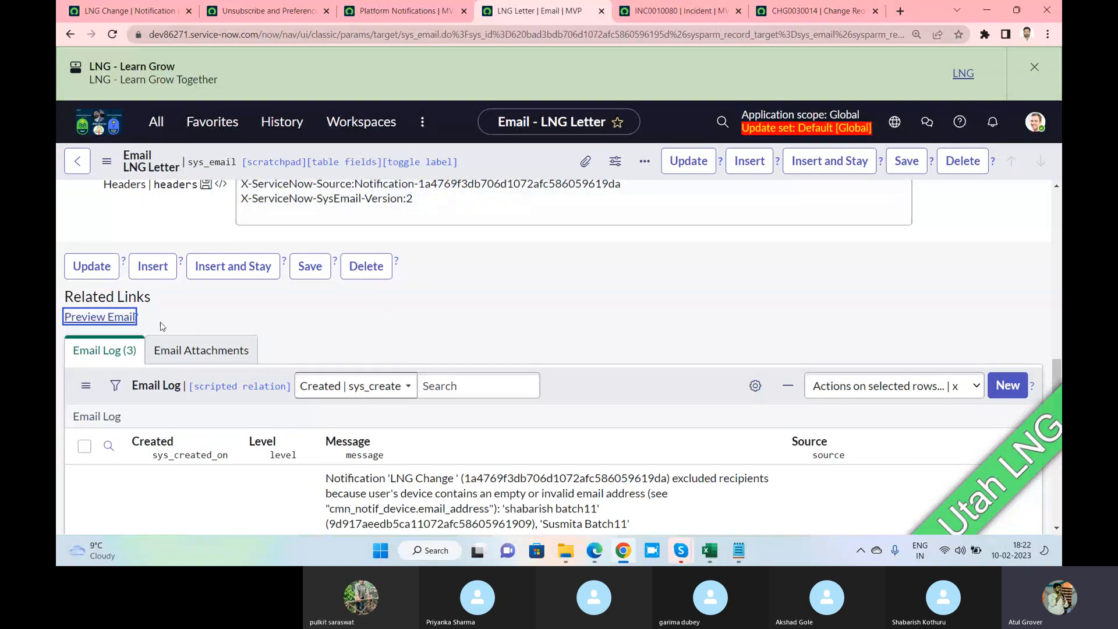
pyautogui.click(99, 319)
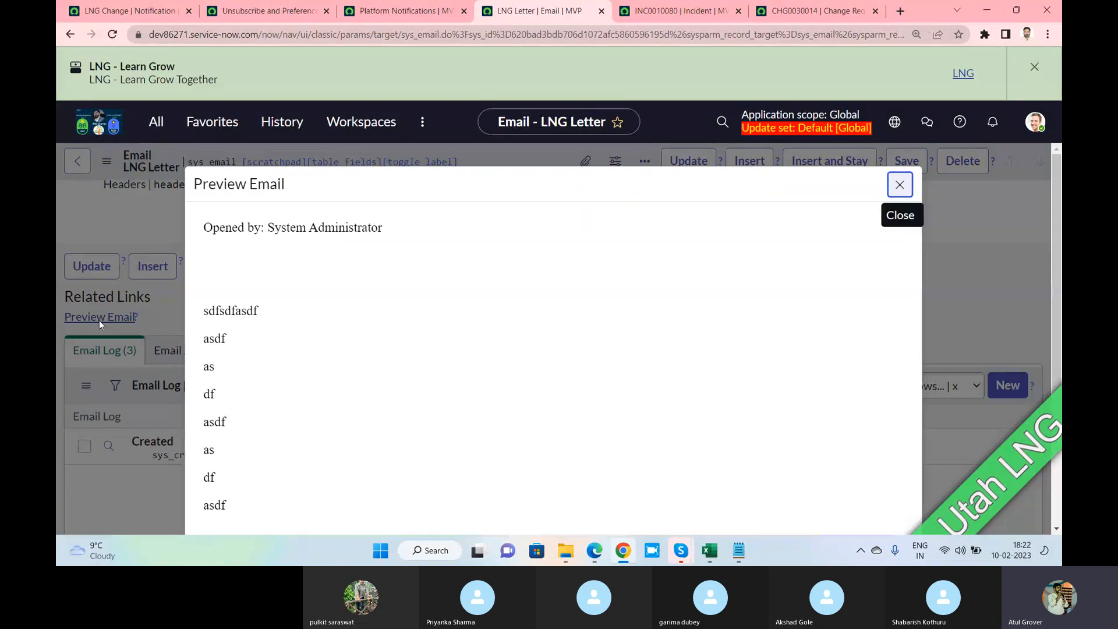
pyautogui.scroll(-2, 397, 287)
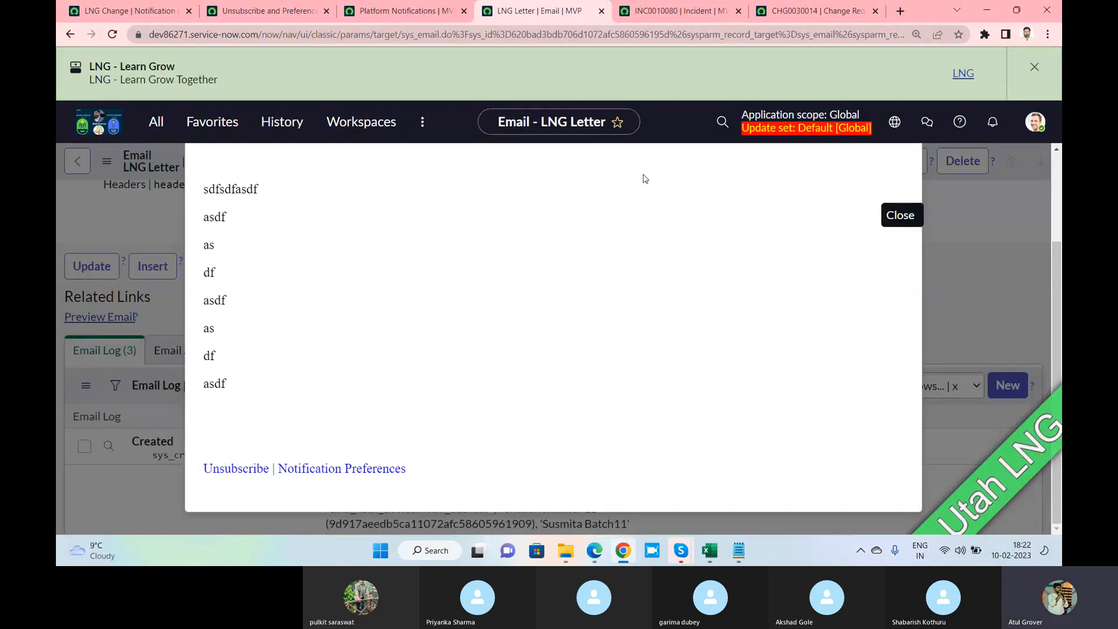
pyautogui.click(927, 195)
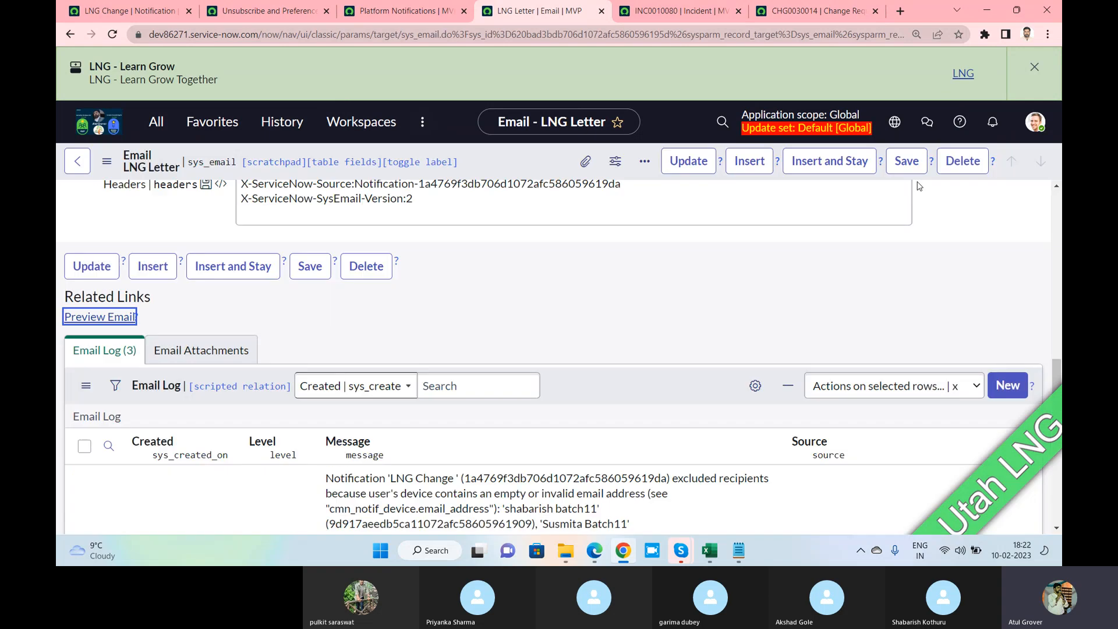
# Reload the LNG Letter email form and preview it again, checking the Unsubscribe and Preferences footer
pyautogui.scroll(5, 539, 246)
pyautogui.rightClick(507, 162)
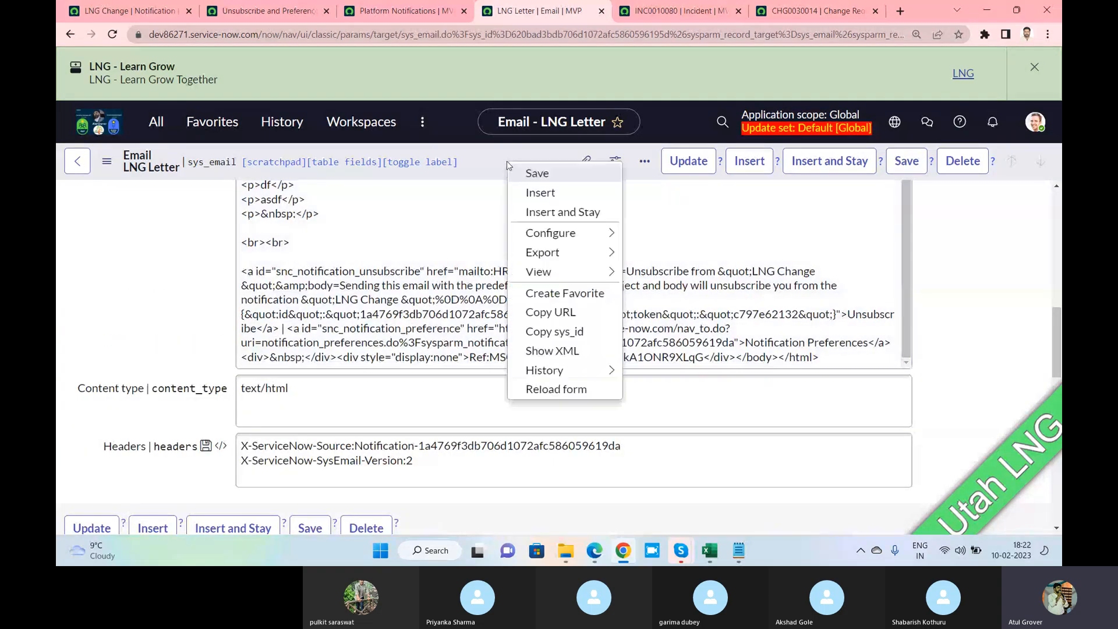
pyautogui.click(555, 389)
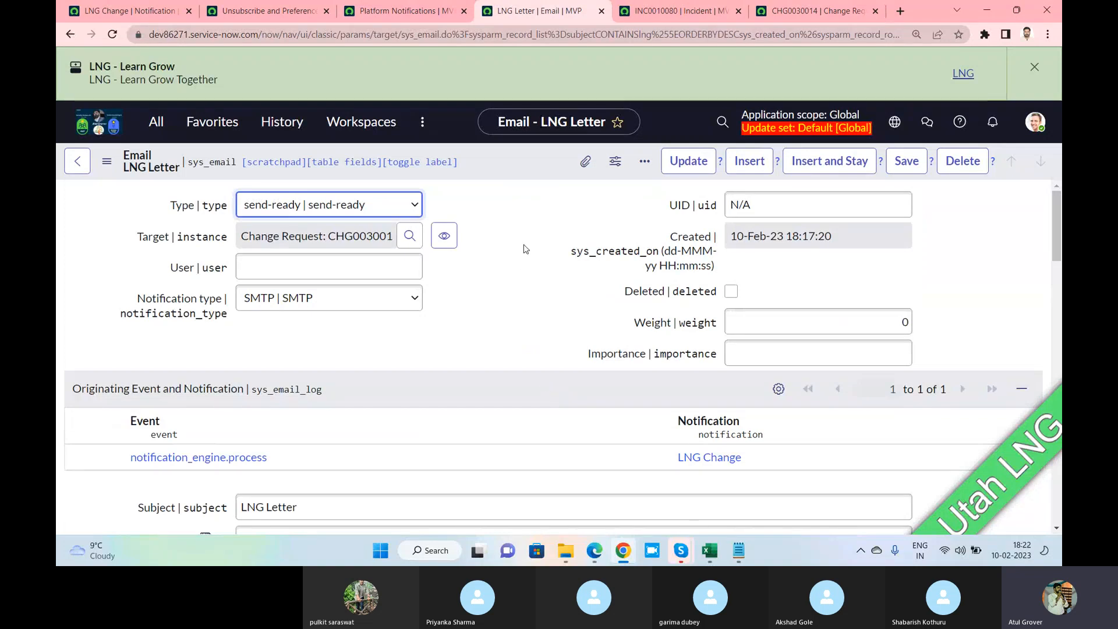
pyautogui.scroll(-5, 523, 248)
pyautogui.scroll(-1, 524, 246)
pyautogui.scroll(-10, 523, 246)
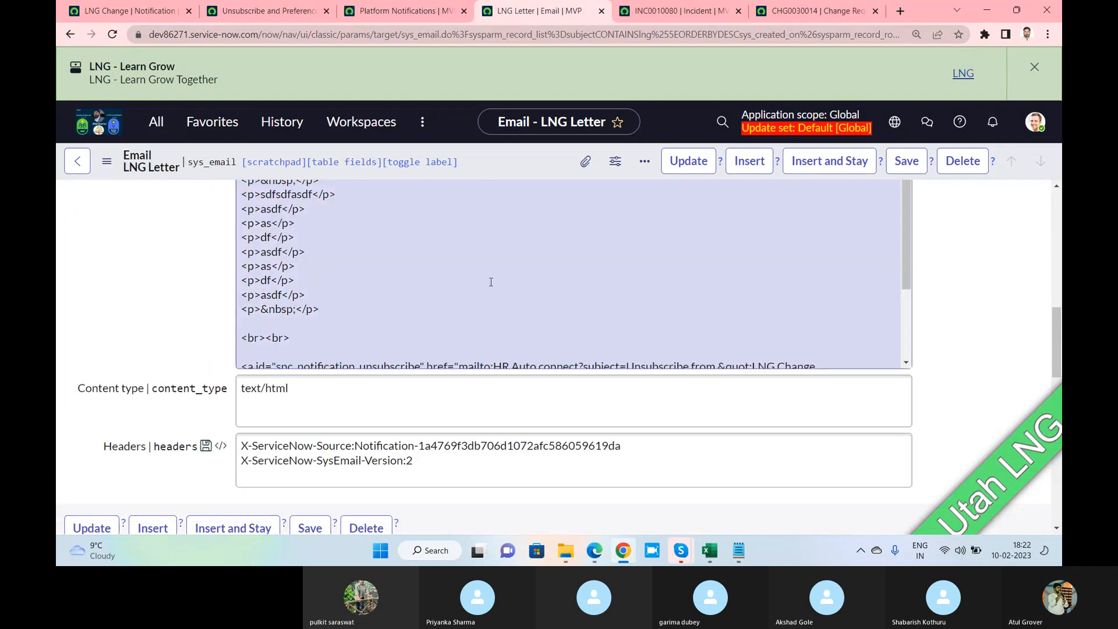
pyautogui.click(116, 319)
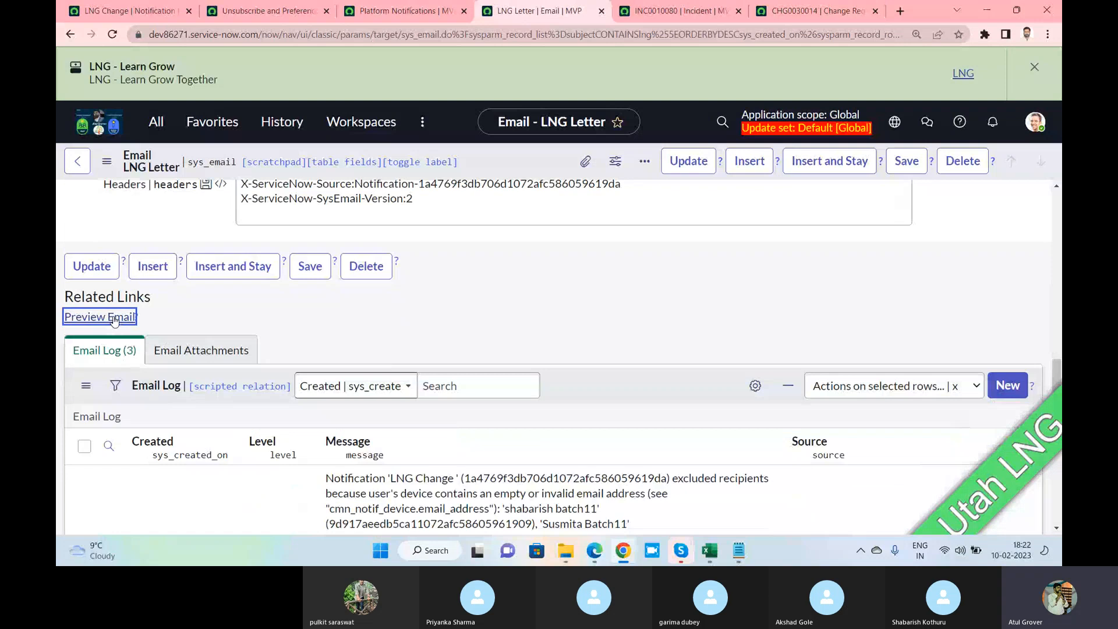
pyautogui.scroll(-2, 414, 273)
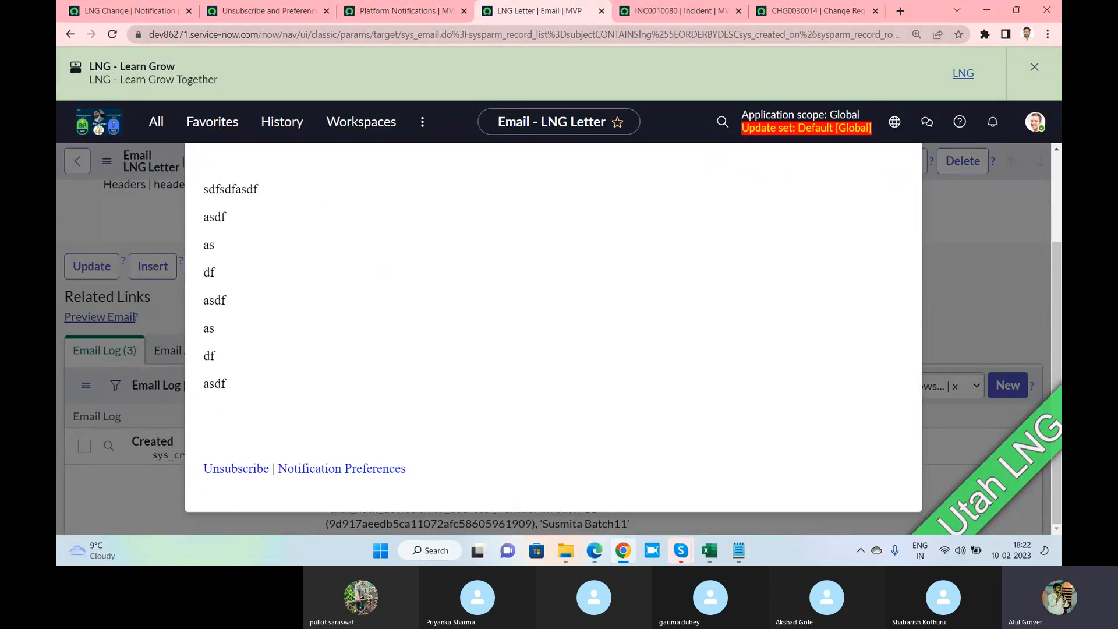
pyautogui.click(811, 13)
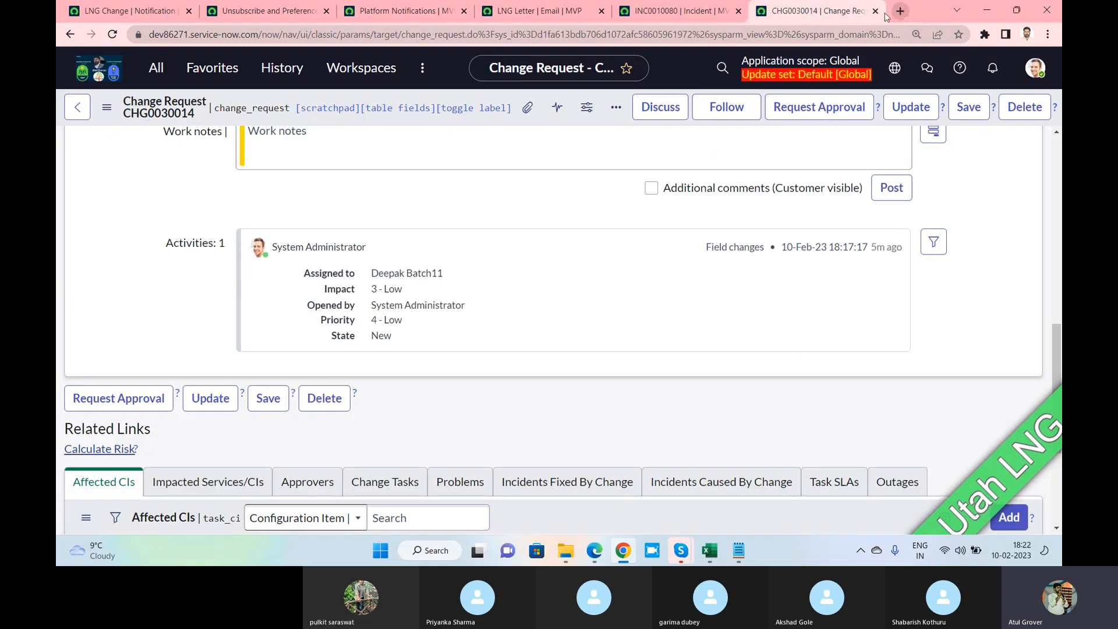
# Add a sample work note and description to CHG0030014 and save it
pyautogui.scroll(3, 381, 221)
pyautogui.click(325, 339)
pyautogui.write('f')
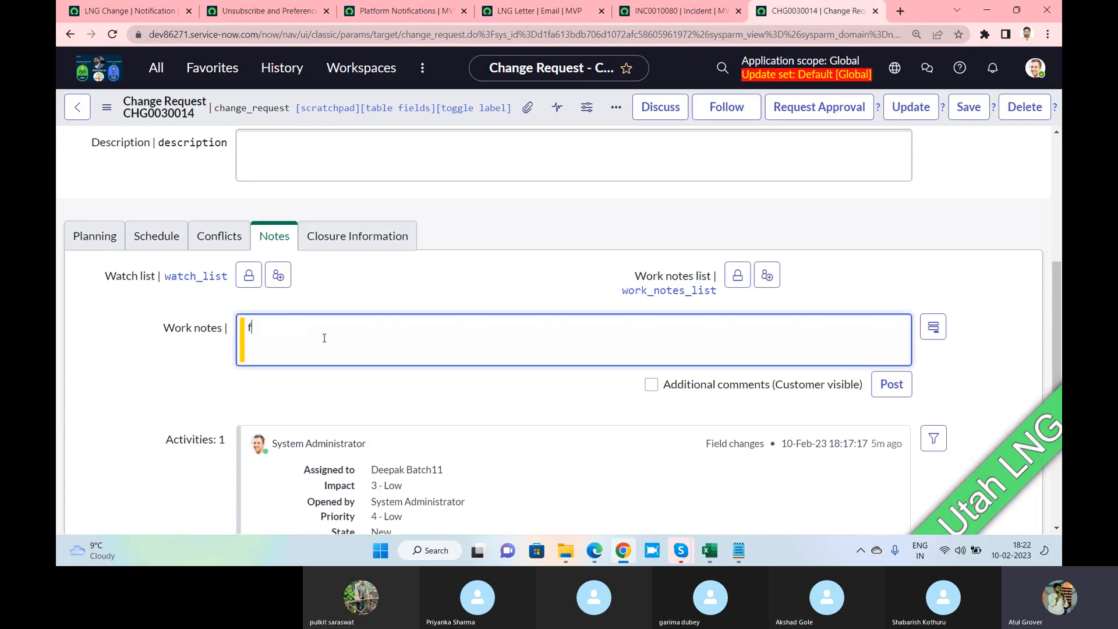
pyautogui.write('sfdsgsdfsdfsdf')
pyautogui.scroll(4, 349, 228)
pyautogui.click(306, 427)
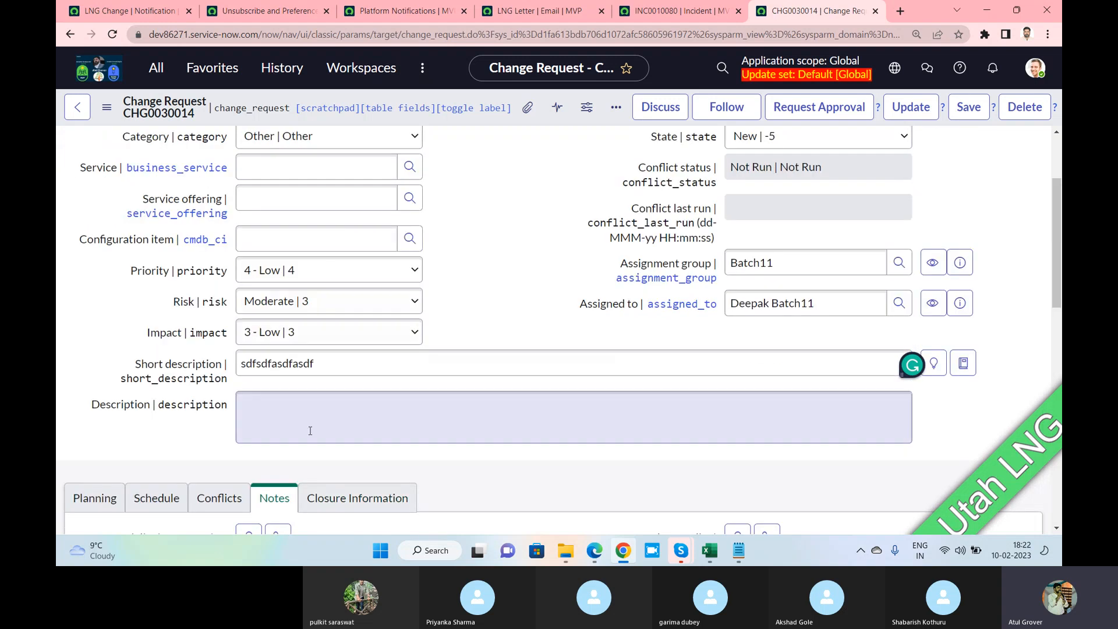
pyautogui.write('sdfasdgasdfgrw456564564564365')
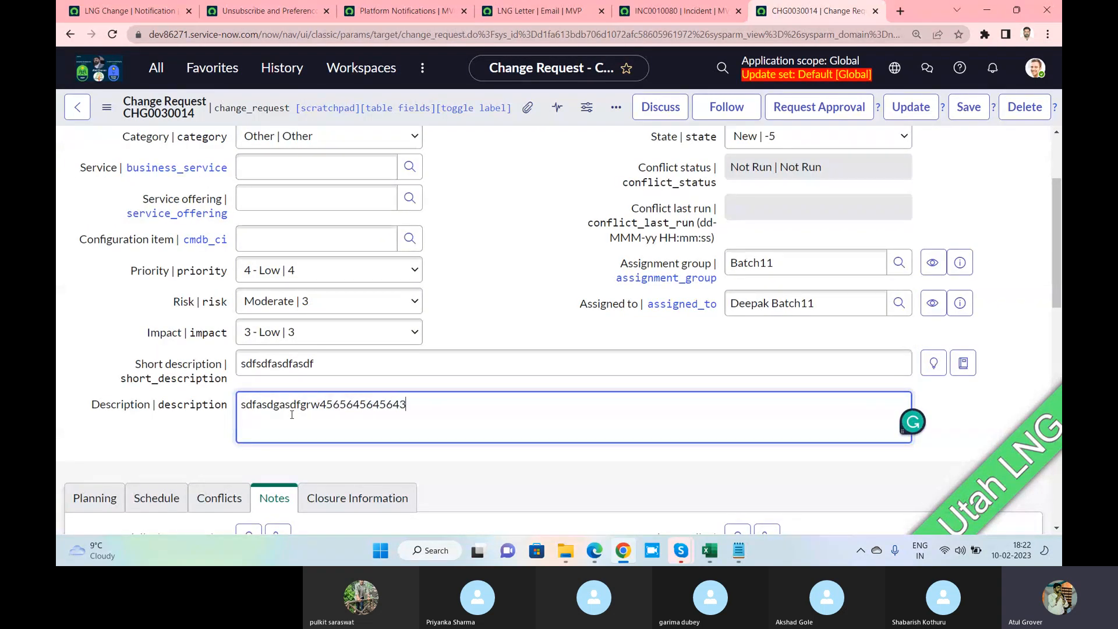
pyautogui.click(968, 111)
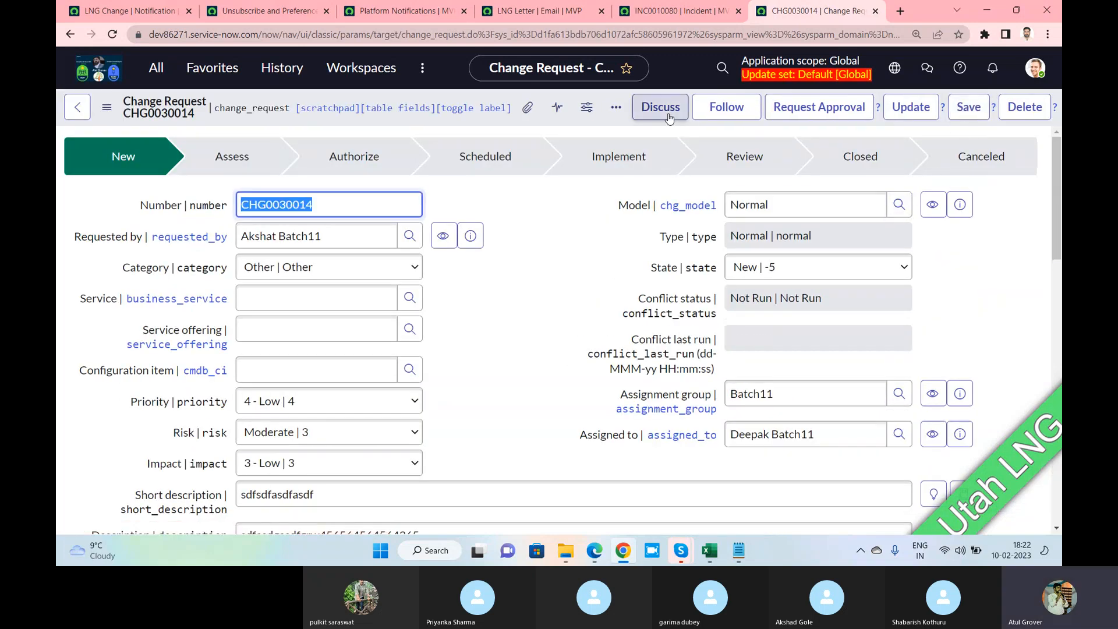
# Start and then abandon a sidebar discussion, and follow CHG0030014 instead
pyautogui.click(669, 115)
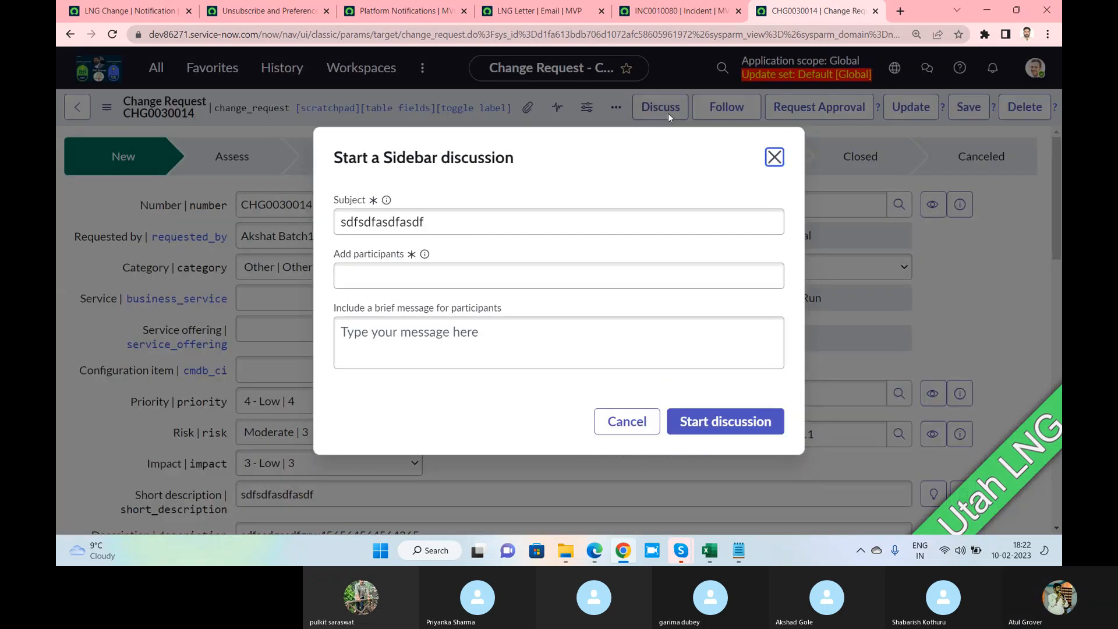
pyautogui.click(469, 279)
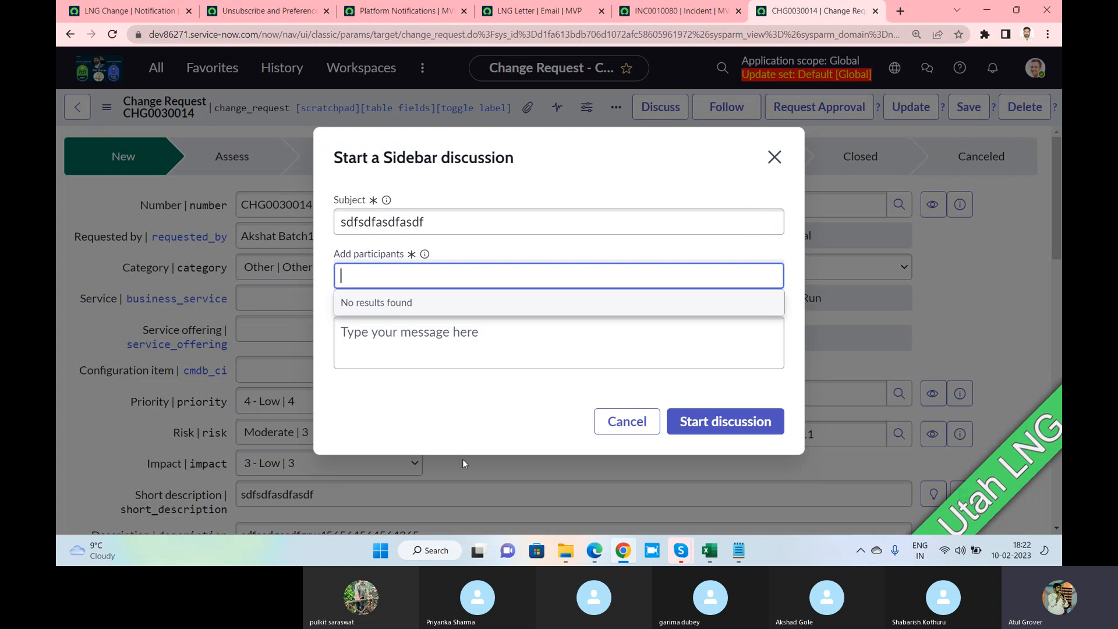
pyautogui.click(776, 157)
pyautogui.click(776, 155)
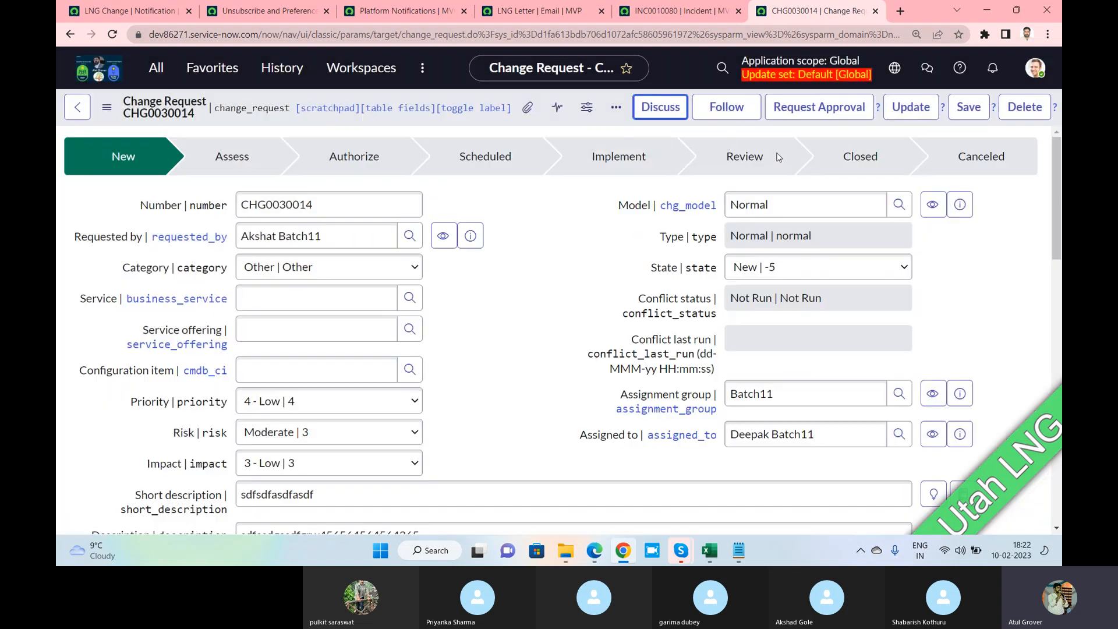
pyautogui.click(725, 112)
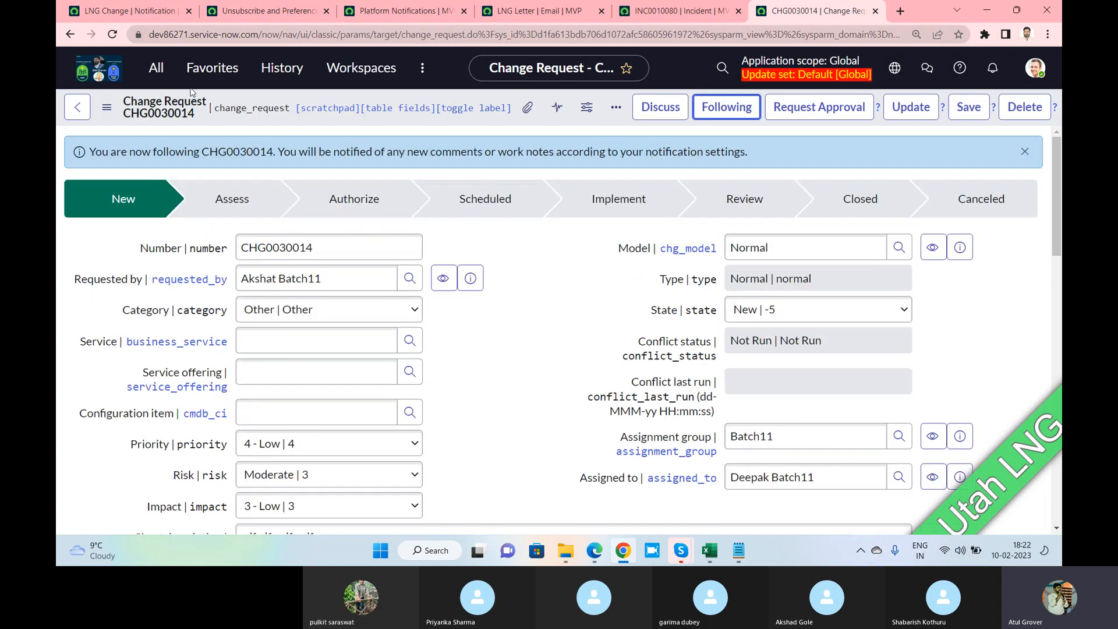
pyautogui.click(522, 16)
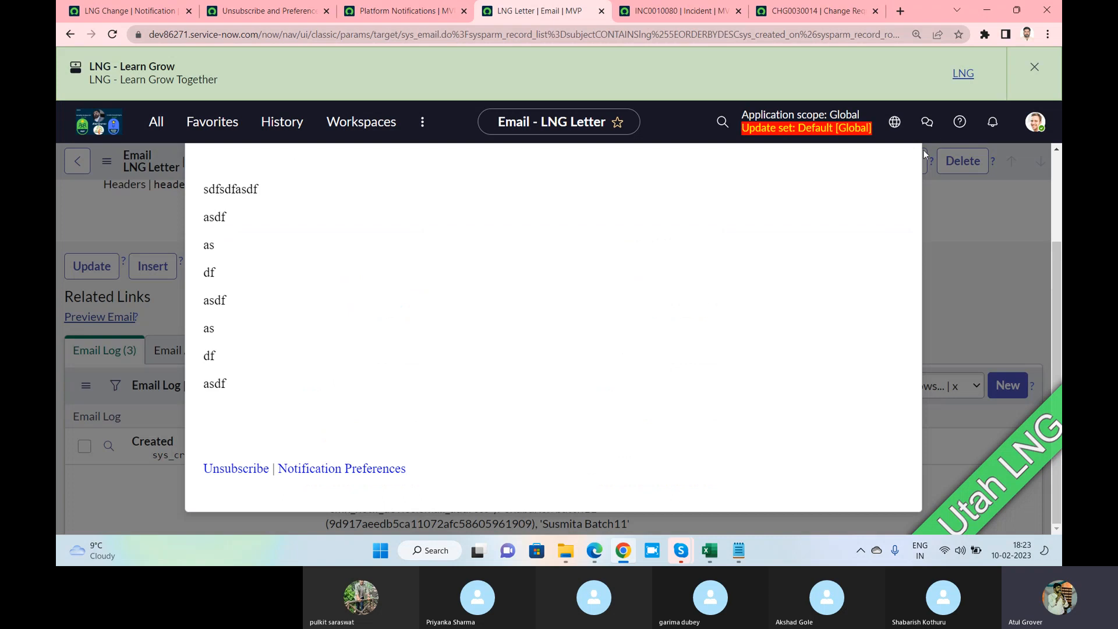
# Refresh today's emails log and open the newest LNG Letter email
pyautogui.click(901, 185)
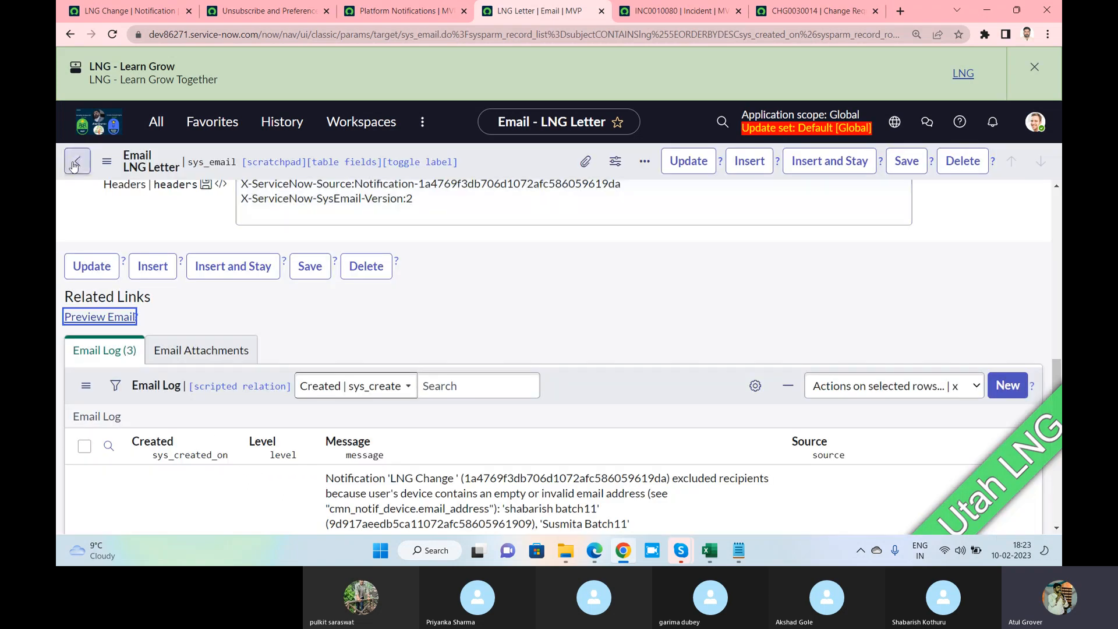
pyautogui.click(156, 123)
pyautogui.click(118, 314)
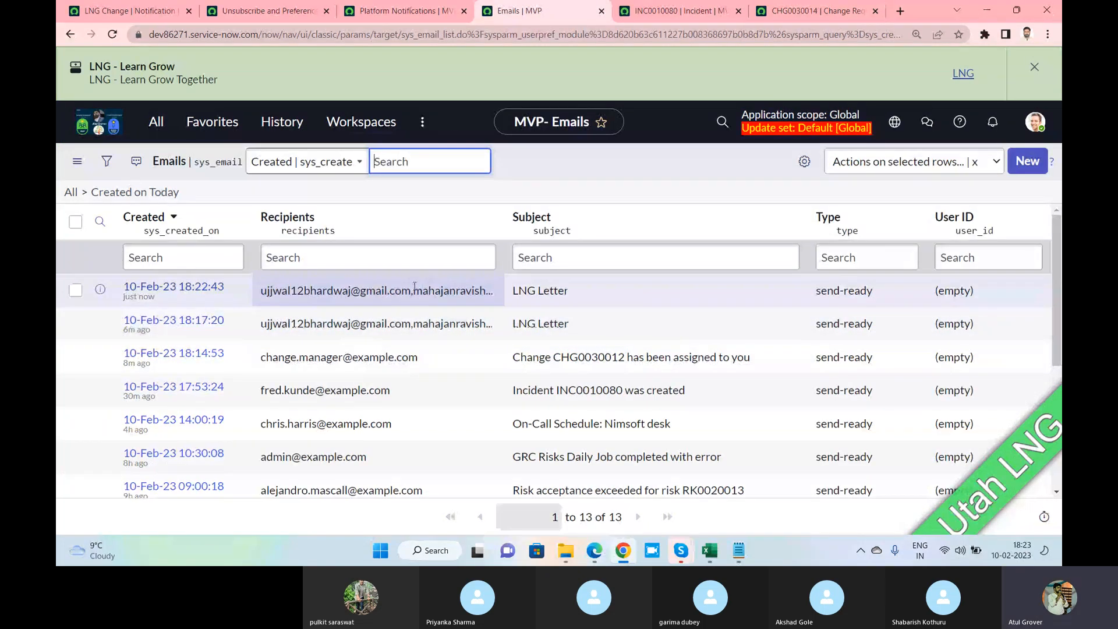
pyautogui.rightClick(641, 162)
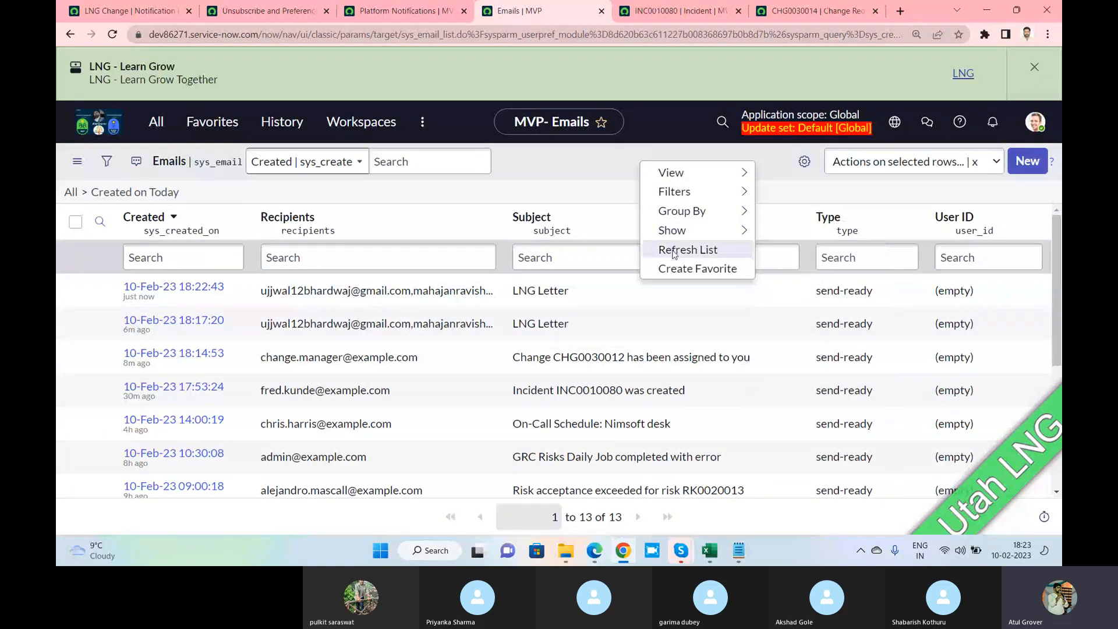
pyautogui.click(673, 249)
pyautogui.click(169, 288)
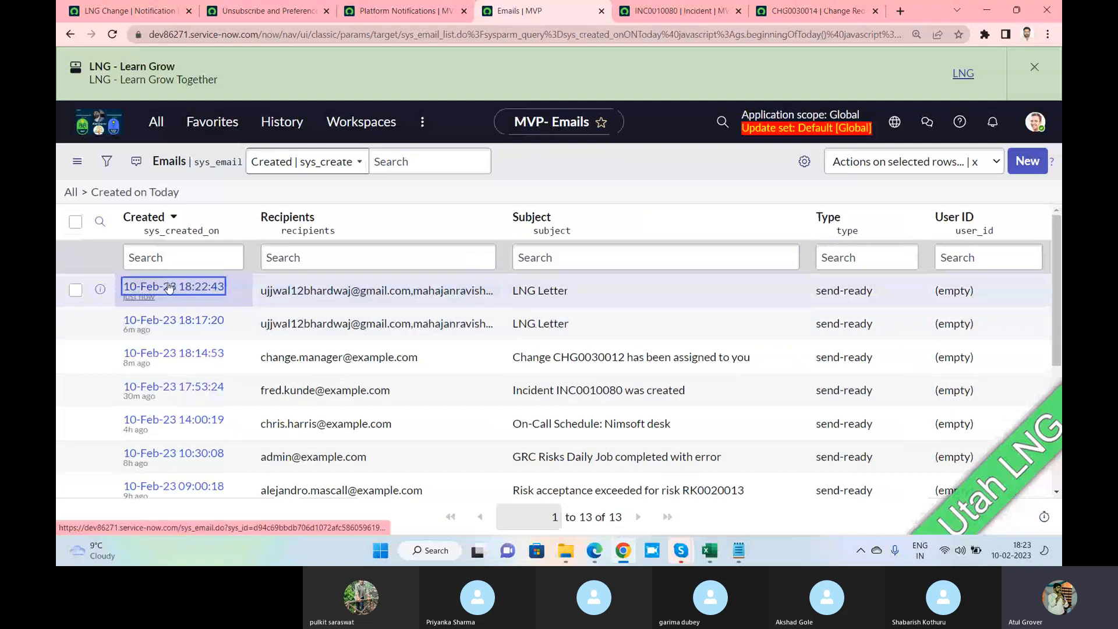
# Preview the email, highlighting the work-notes author line and the Unsubscribe and Notification Preferences links
pyautogui.scroll(-4, 564, 320)
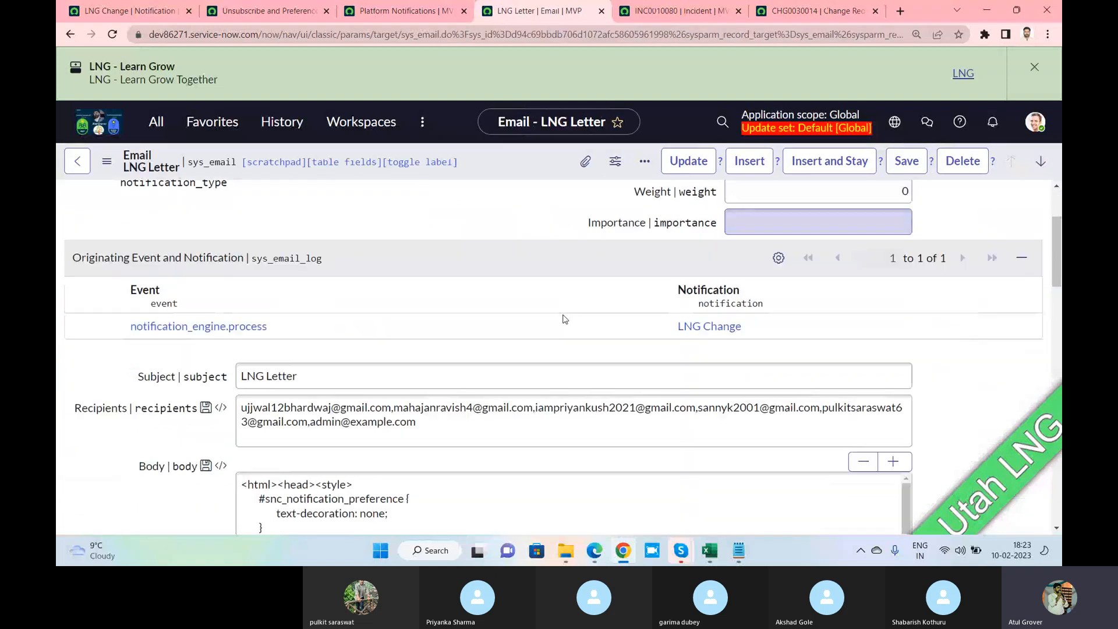
pyautogui.scroll(-15, 564, 320)
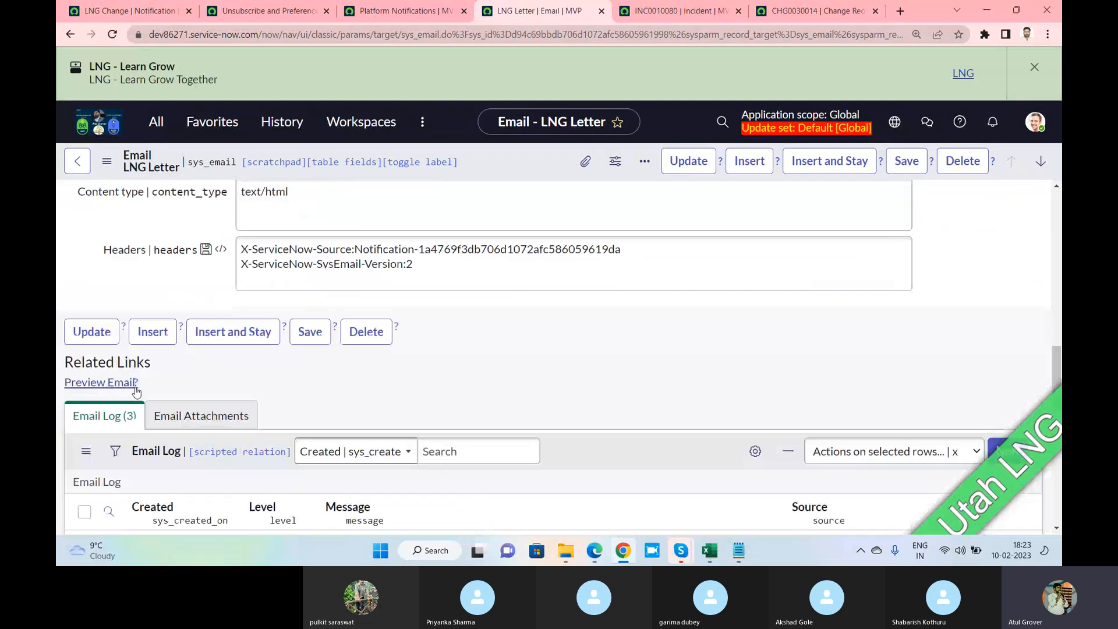
pyautogui.click(118, 389)
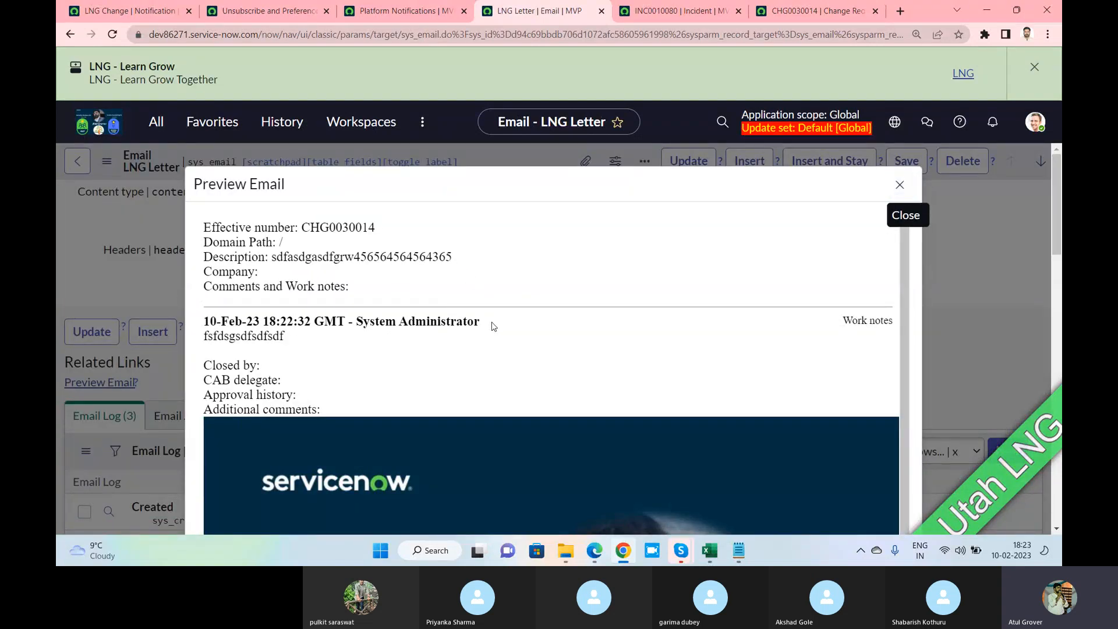
pyautogui.moveTo(492, 325); pyautogui.dragTo(204, 324)
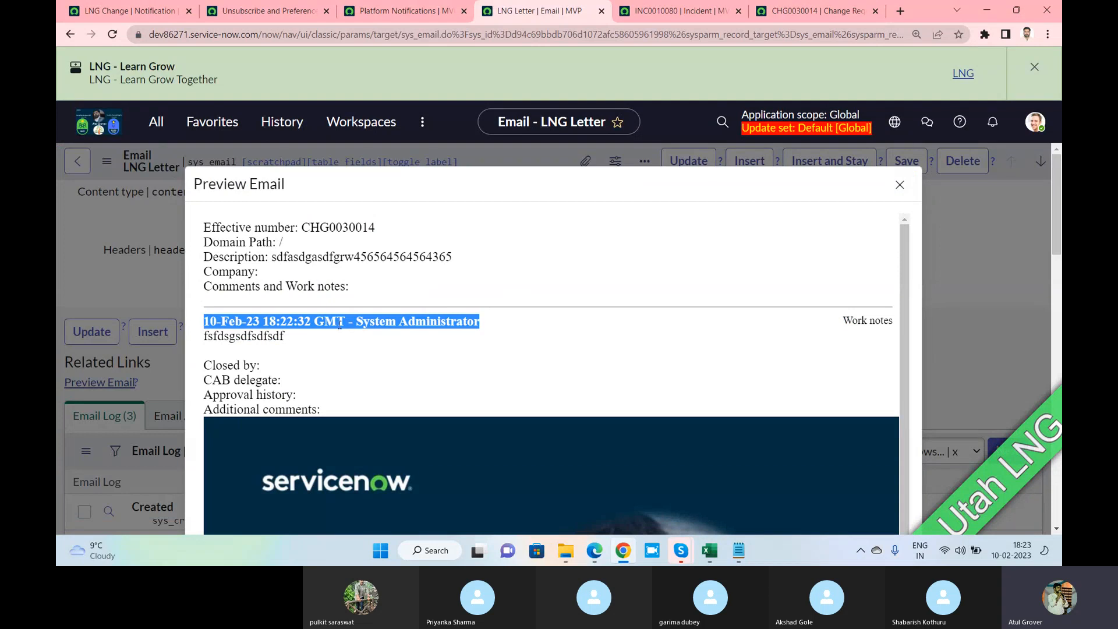
pyautogui.scroll(-1, 385, 343)
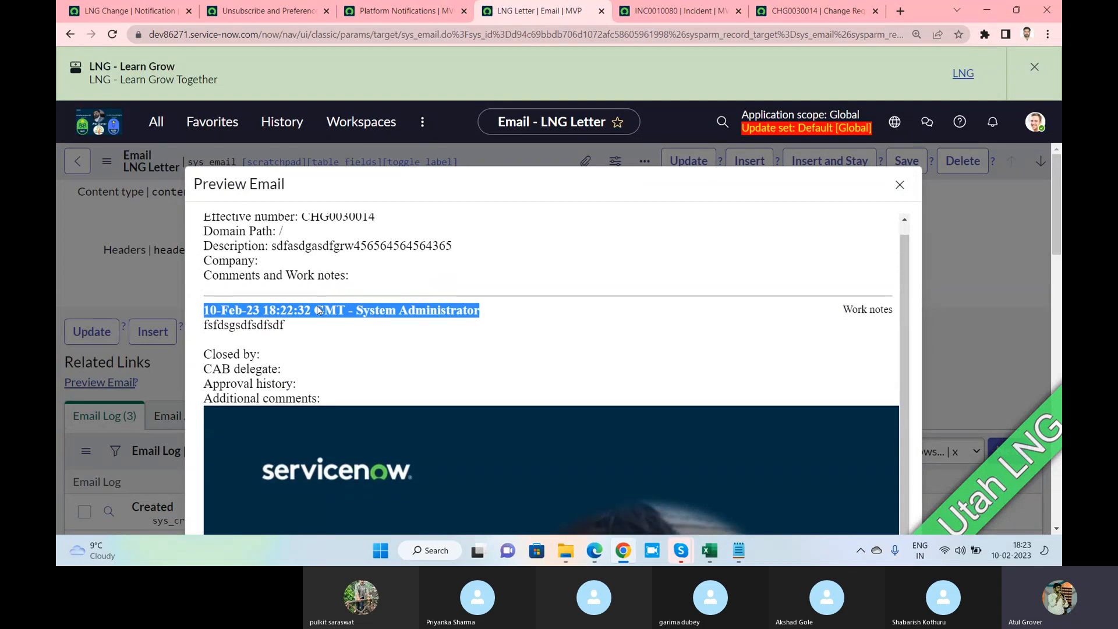
pyautogui.scroll(-15, 390, 361)
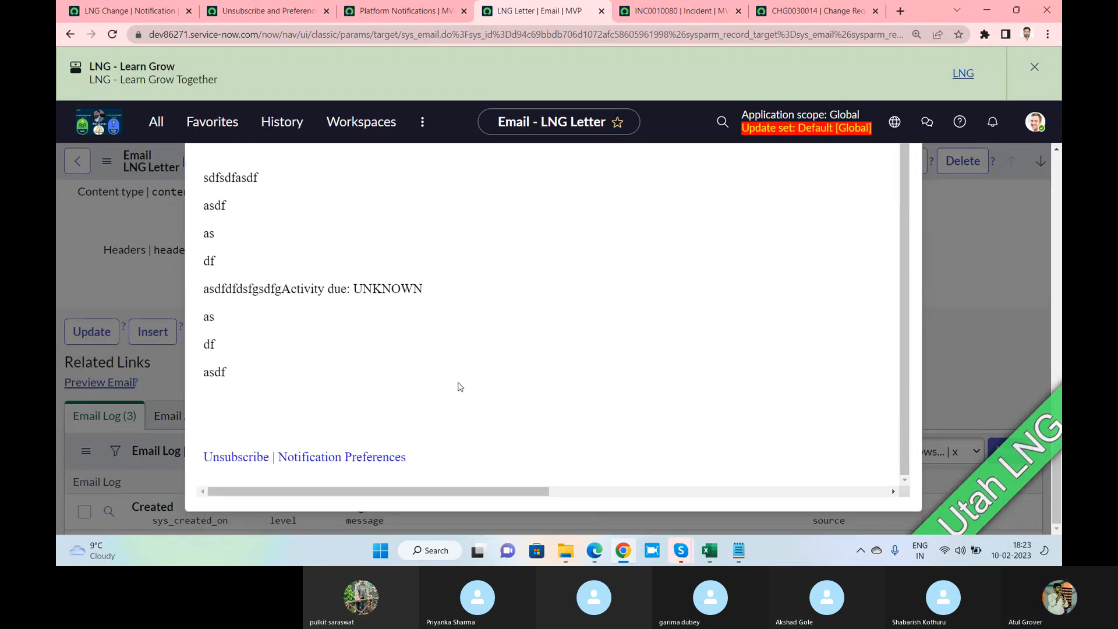
pyautogui.moveTo(424, 467); pyautogui.dragTo(201, 468)
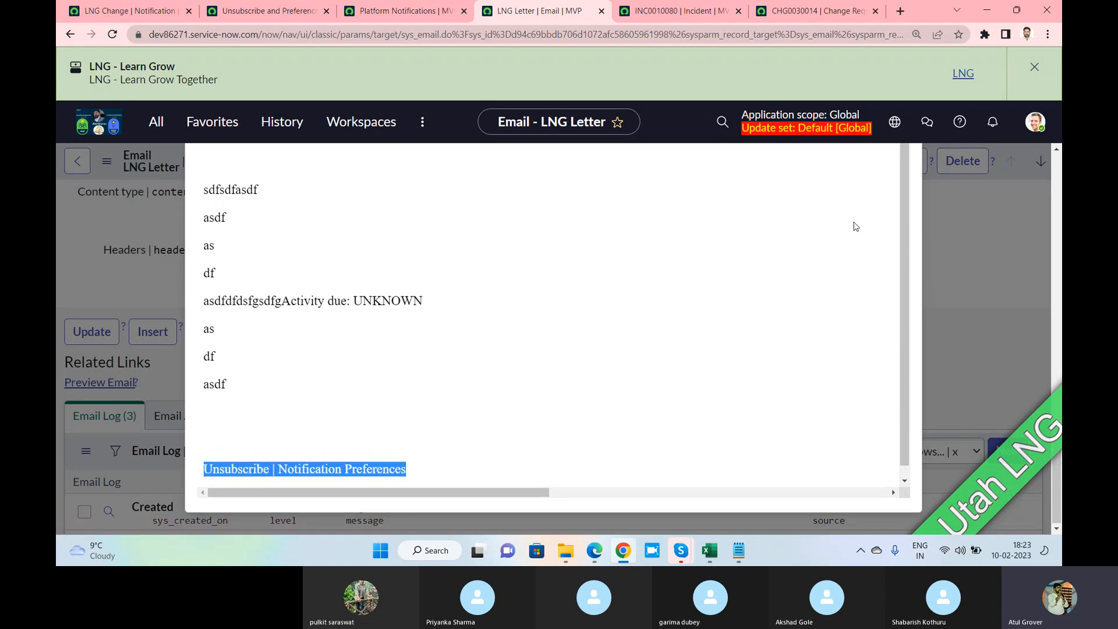
pyautogui.scroll(5, 851, 228)
pyautogui.scroll(10, 848, 221)
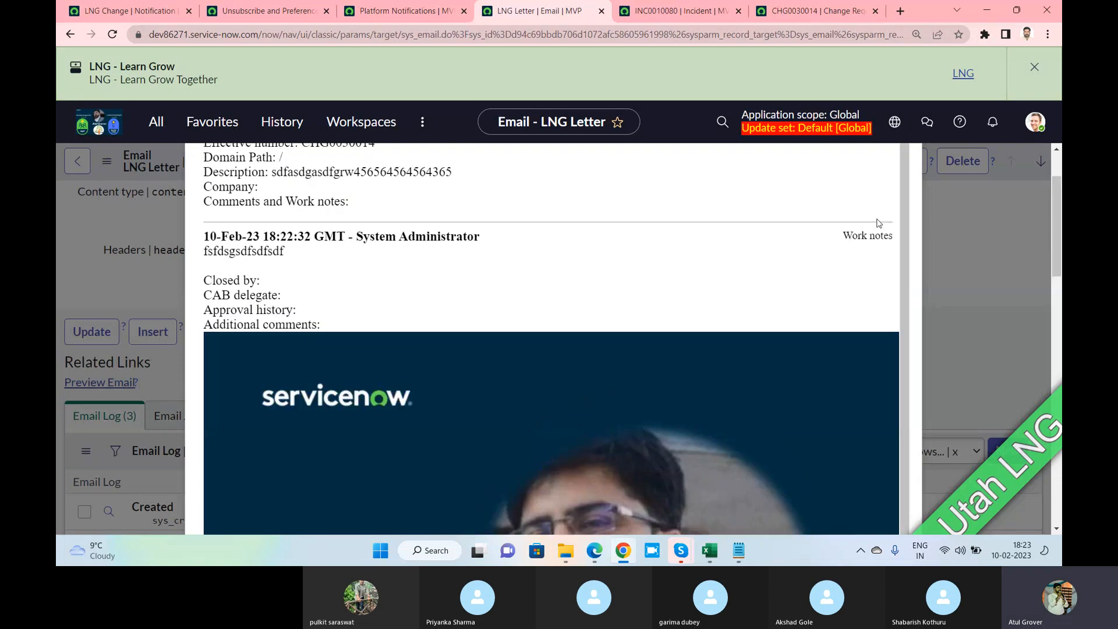
pyautogui.click(900, 185)
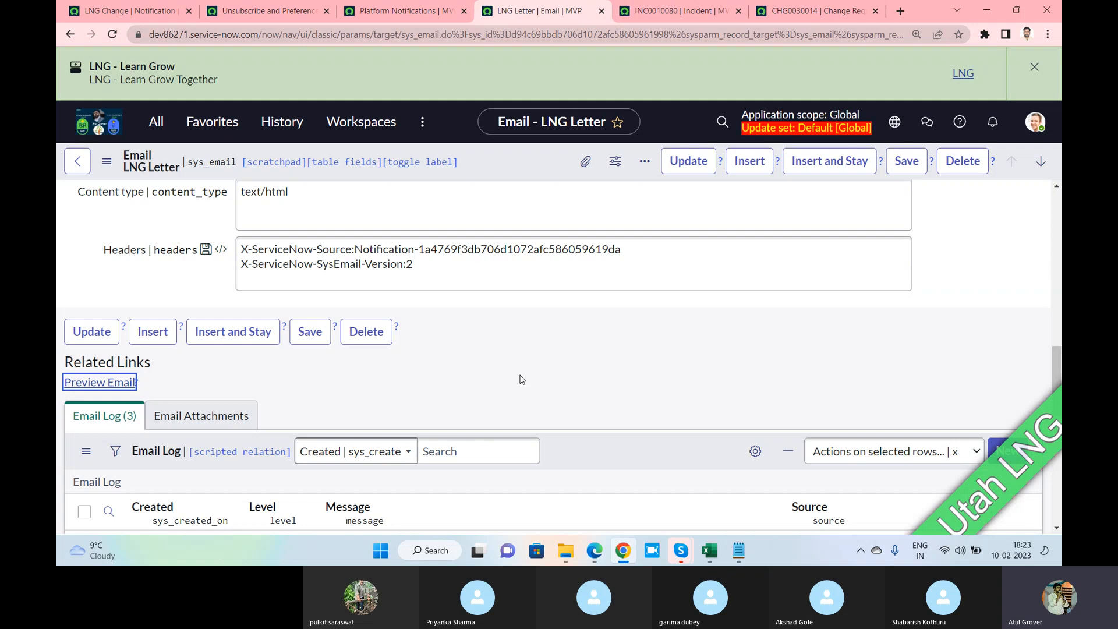
pyautogui.hotkey('alt', 'Tab')
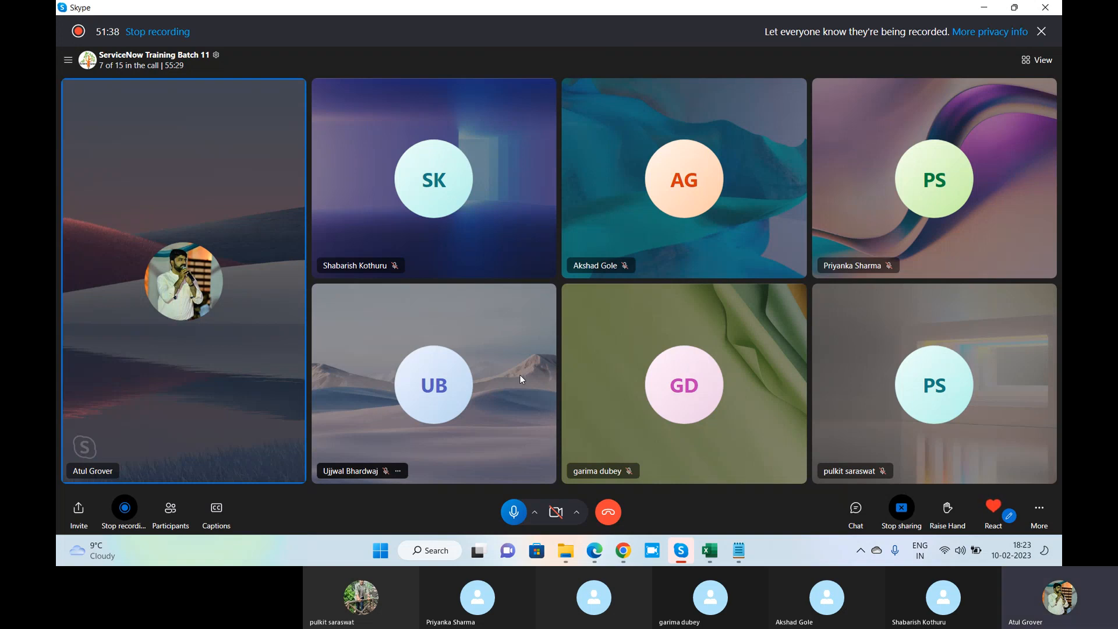
# On the second instance, dismiss Notifications and open CHG0040007 from the Change > Open list
pyautogui.click(595, 550)
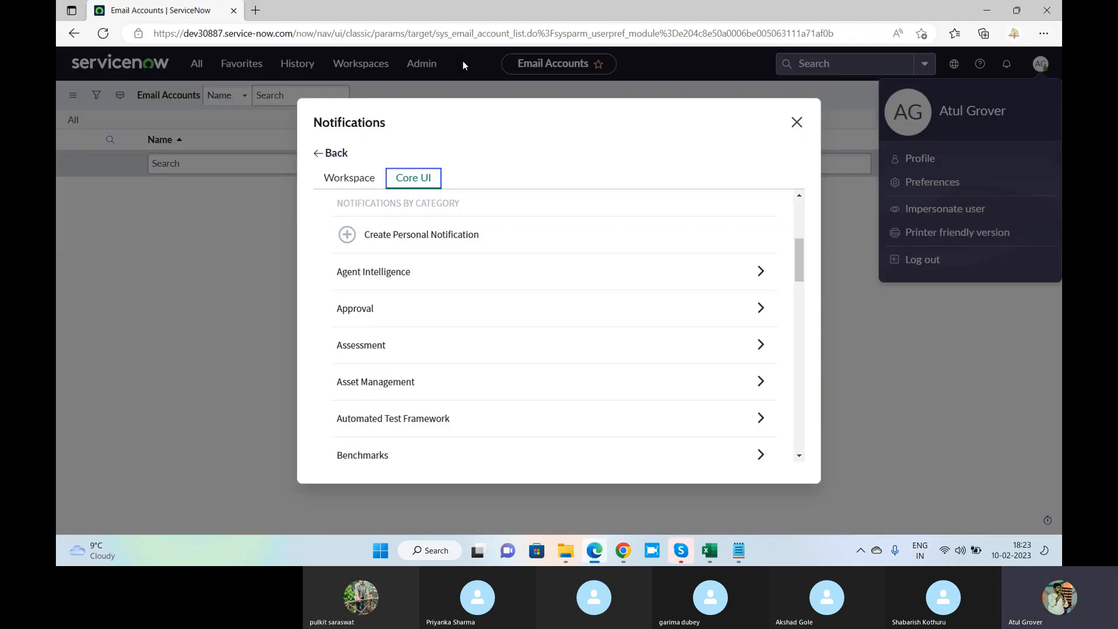
pyautogui.click(793, 122)
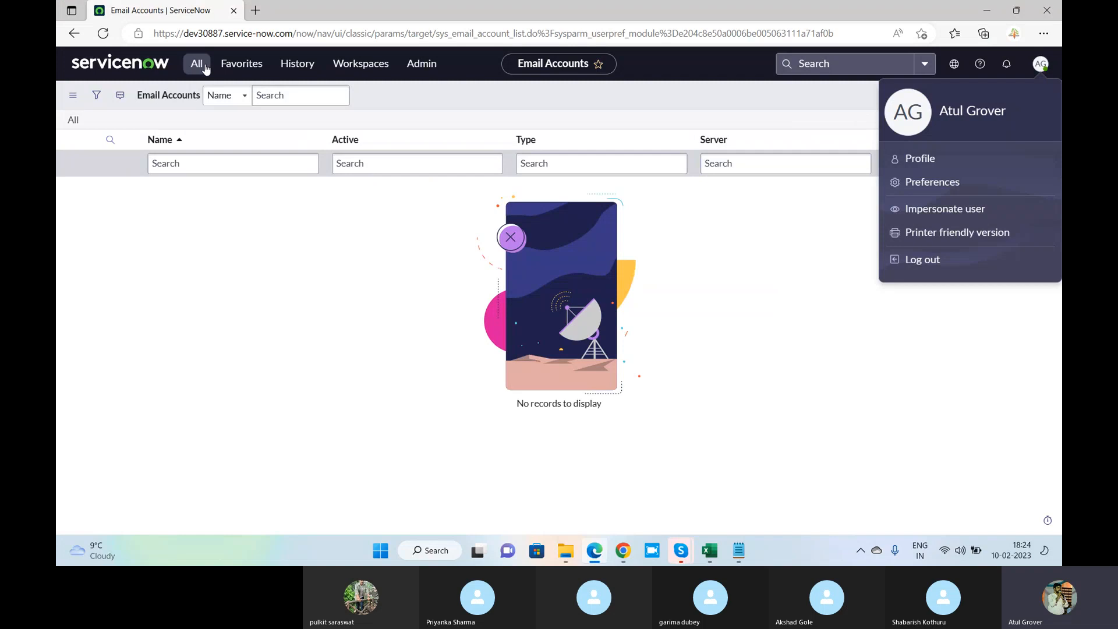
pyautogui.click(196, 63)
pyautogui.write('change')
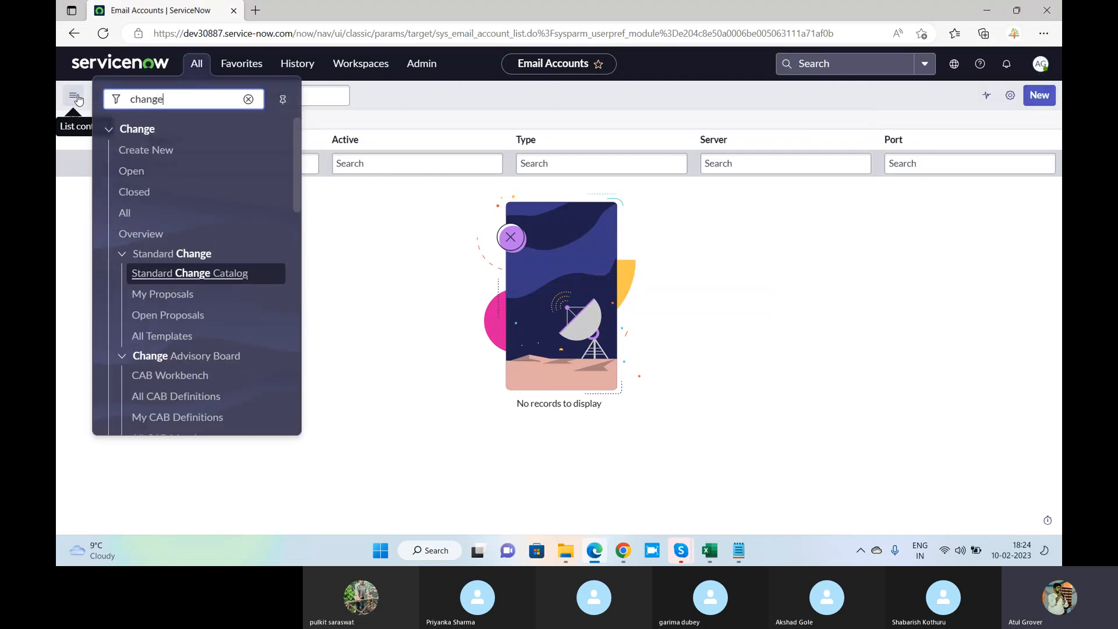
pyautogui.click(139, 175)
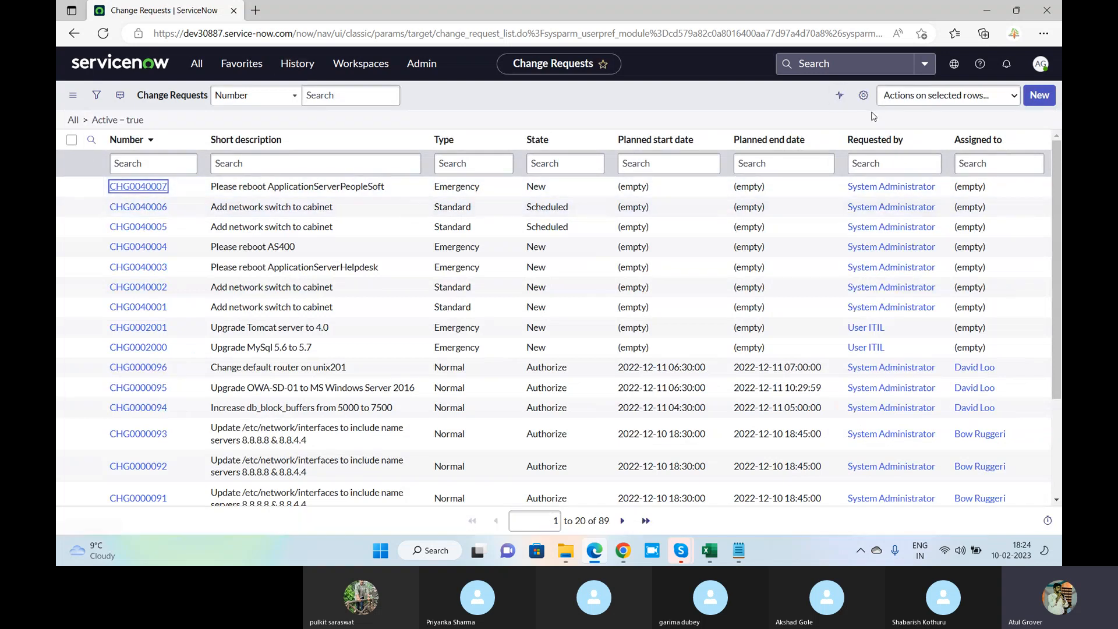
pyautogui.press('Return')
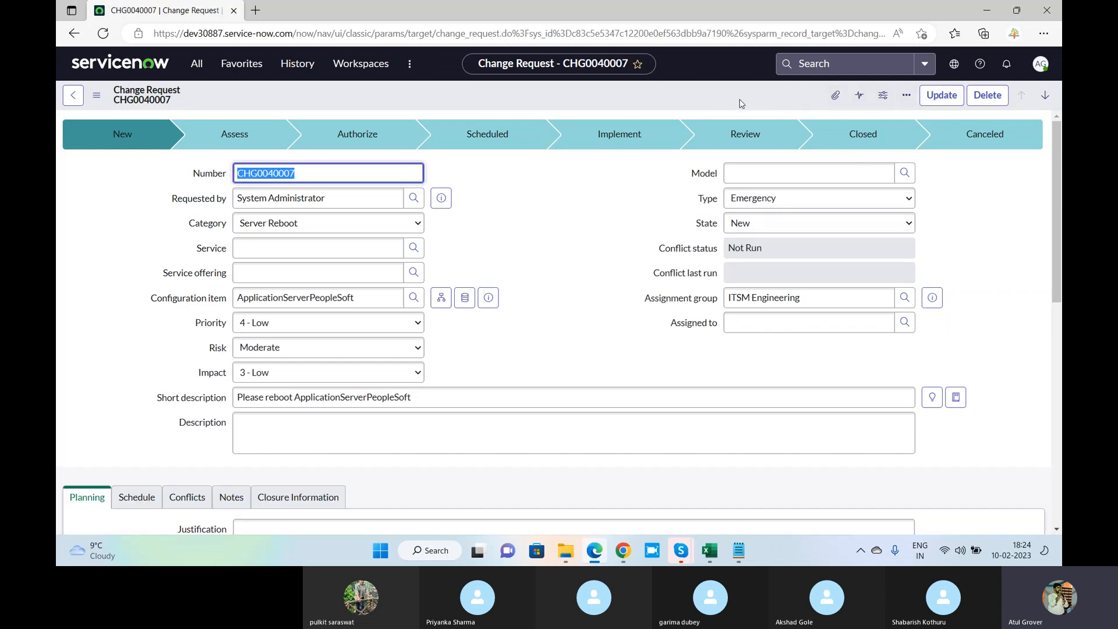
pyautogui.hotkey('alt', 'Tab')
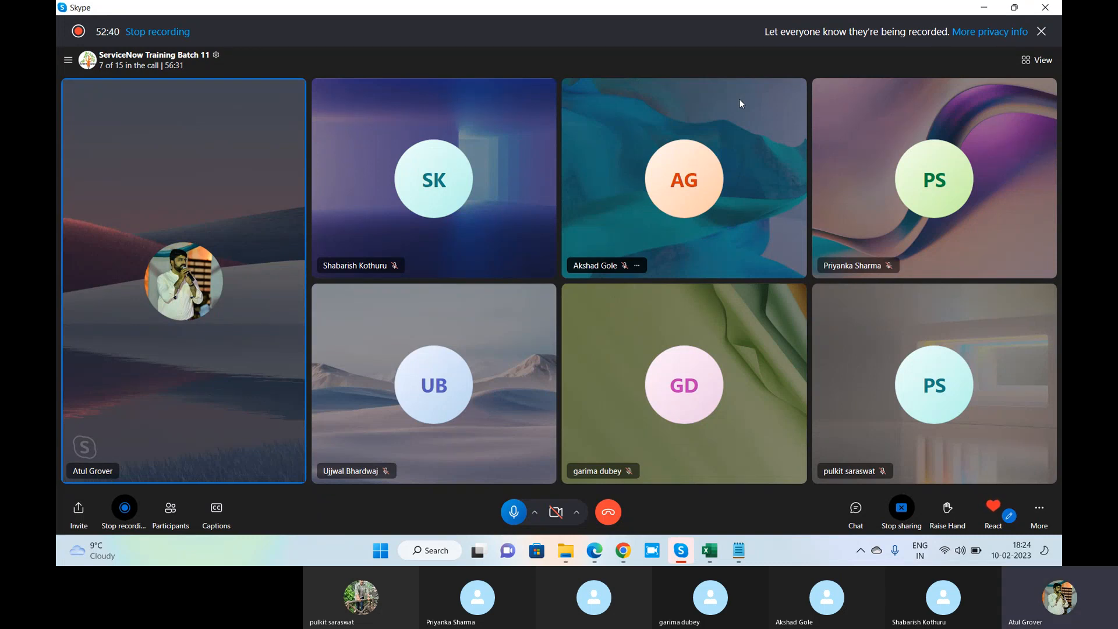
# Back on the LNG Letter email, filter the application navigator for 'inbound ac'
pyautogui.click(623, 550)
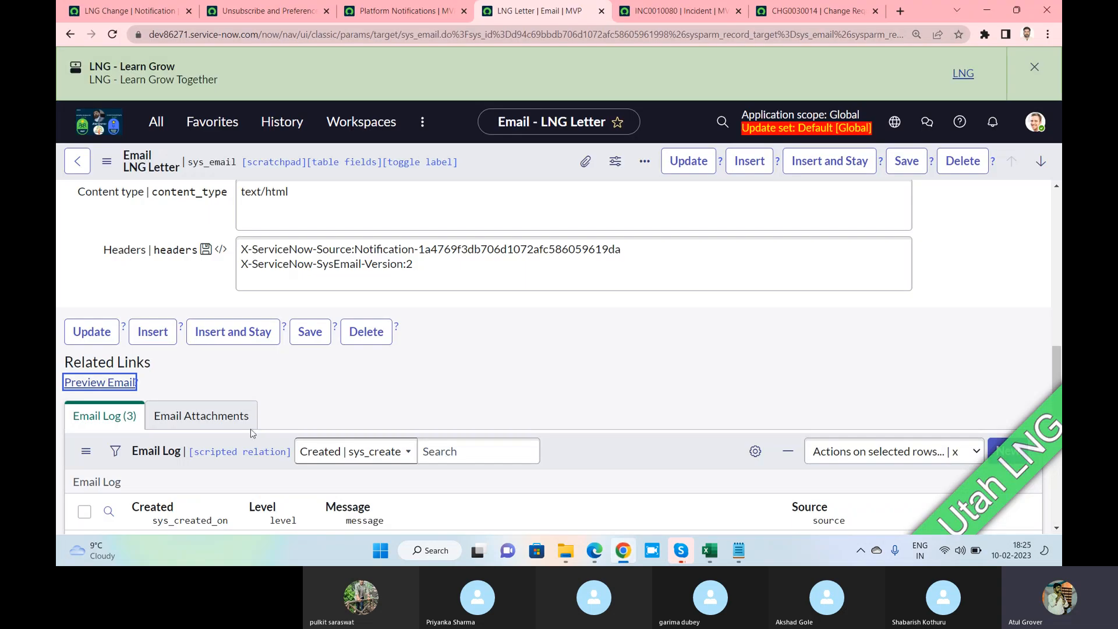
pyautogui.click(156, 122)
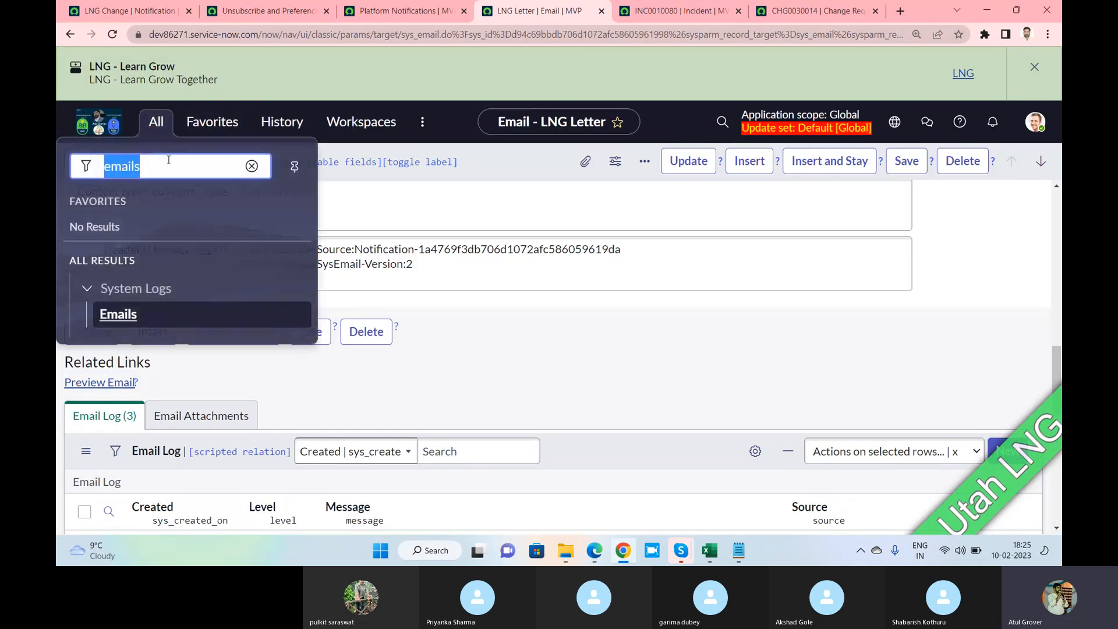
pyautogui.write('inbou')
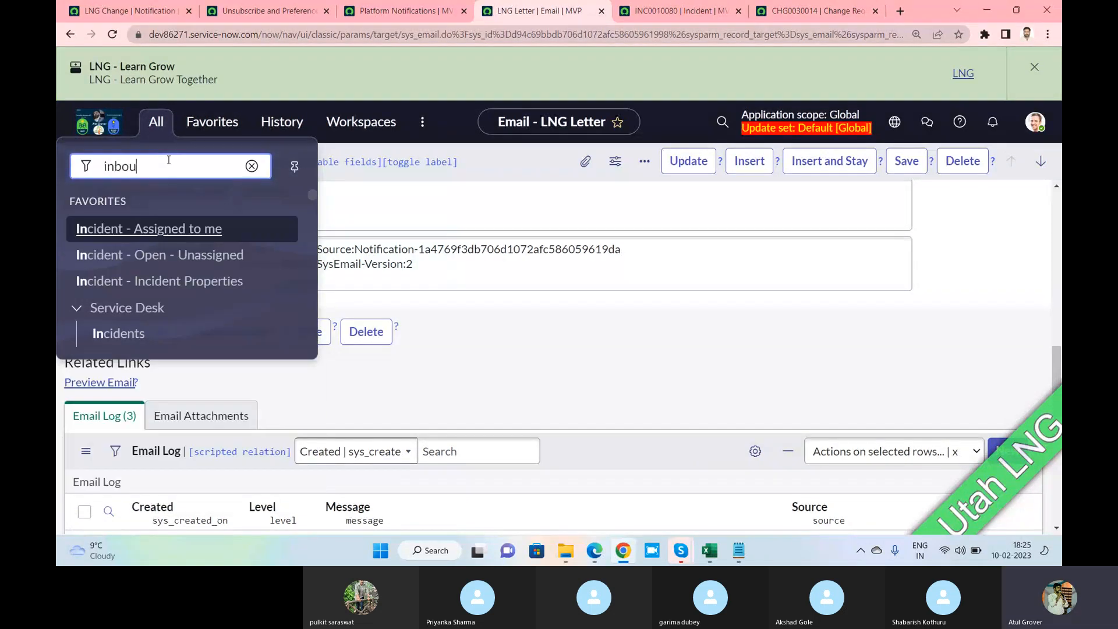
pyautogui.write('nd ac')
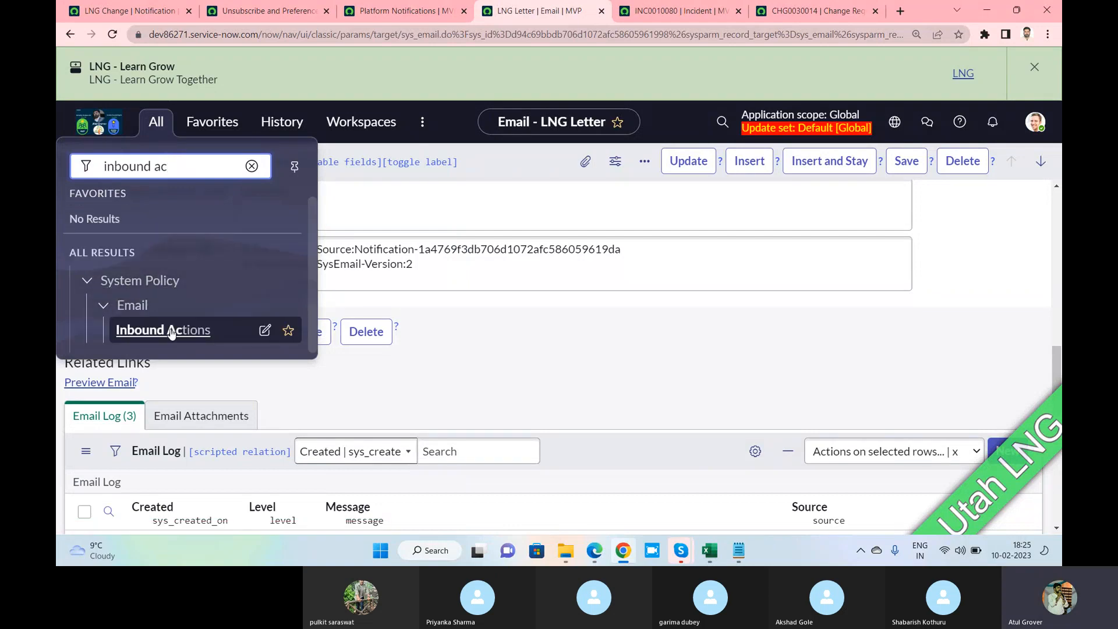
# Open System Policy > Email > Inbound Actions and reload the list of 48 actions
pyautogui.click(171, 331)
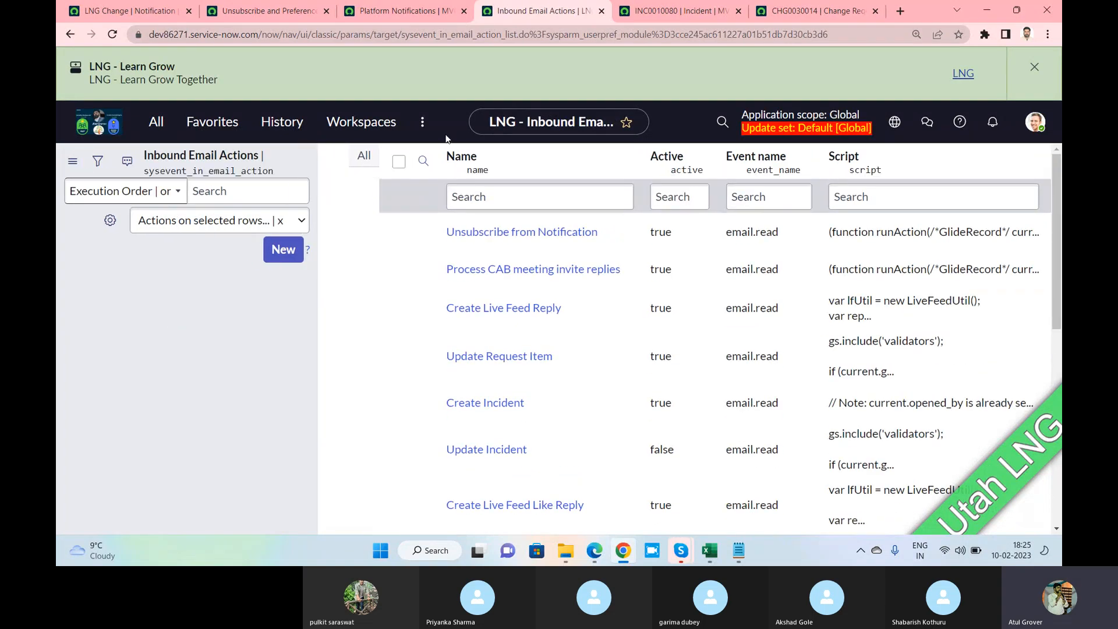
pyautogui.click(112, 34)
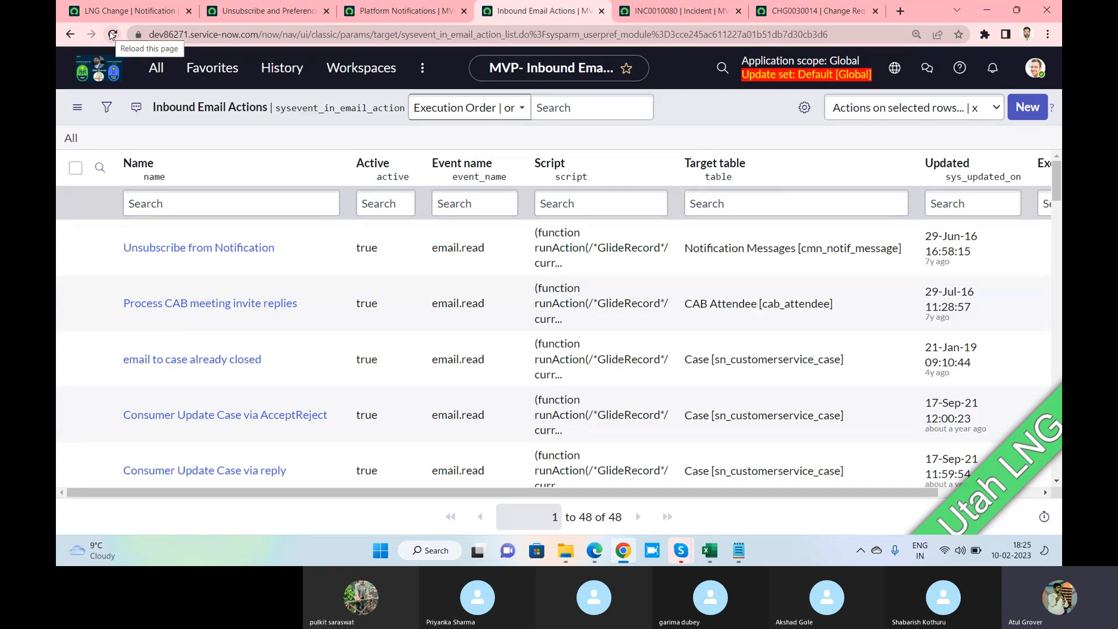
pyautogui.hotkey('alt', 'Tab')
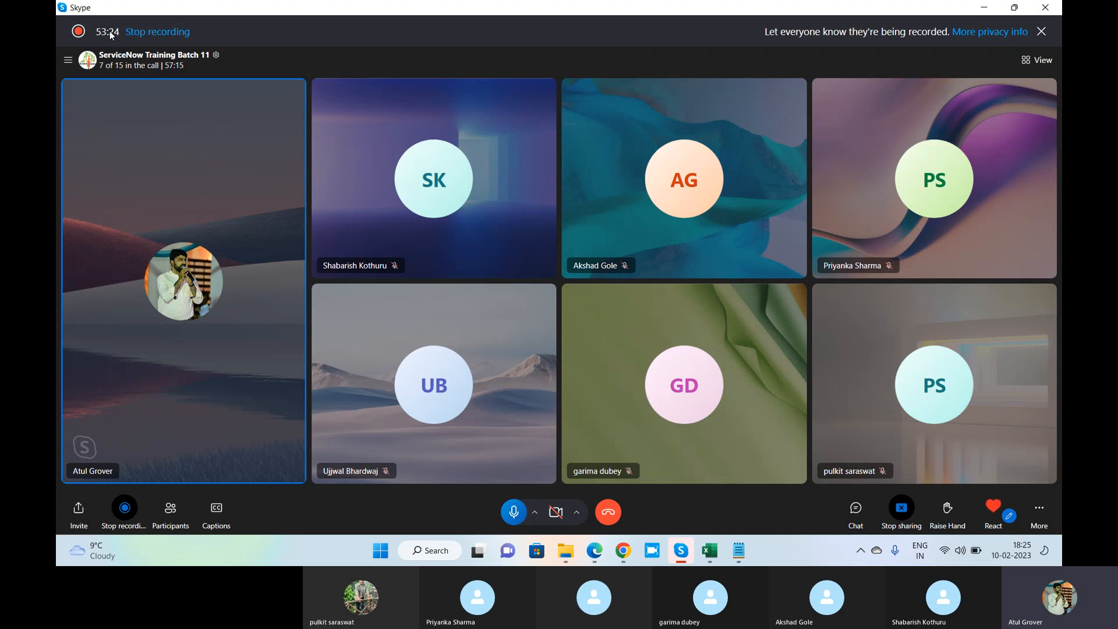
pyautogui.hotkey('alt', 'Tab')
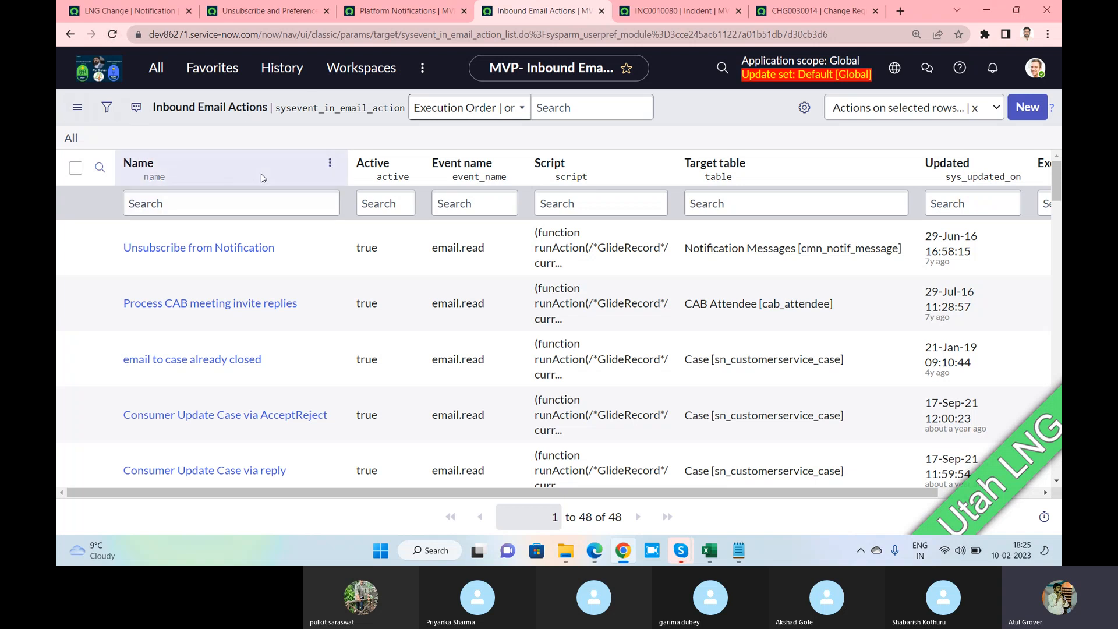
# Filter the Name column with '*incident' and open the Create Incident action
pyautogui.click(250, 204)
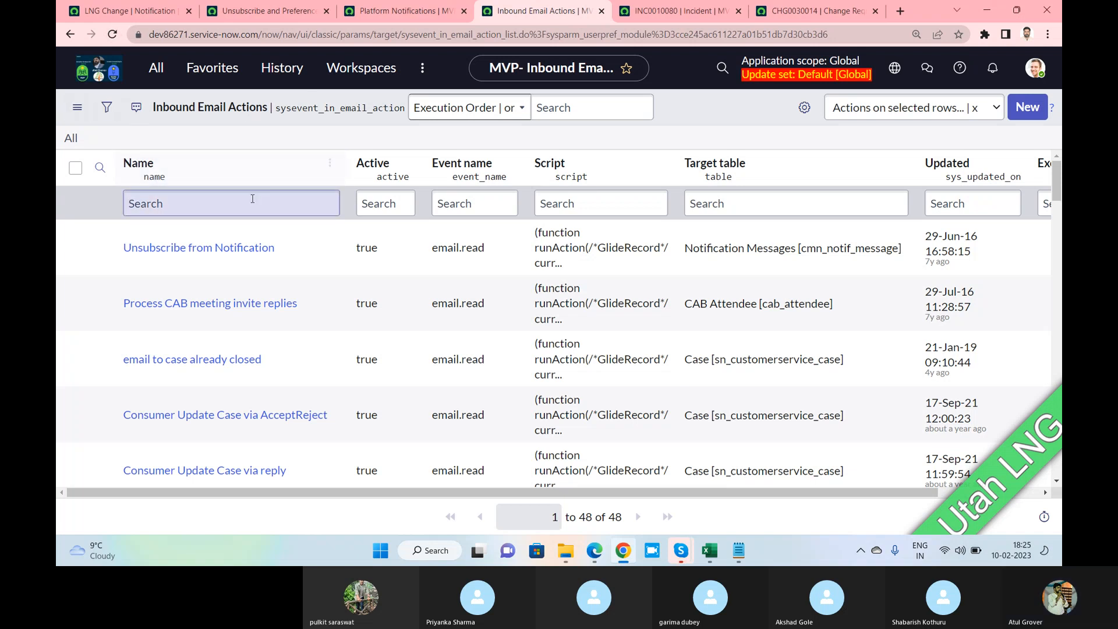
pyautogui.write('*')
pyautogui.write('inc')
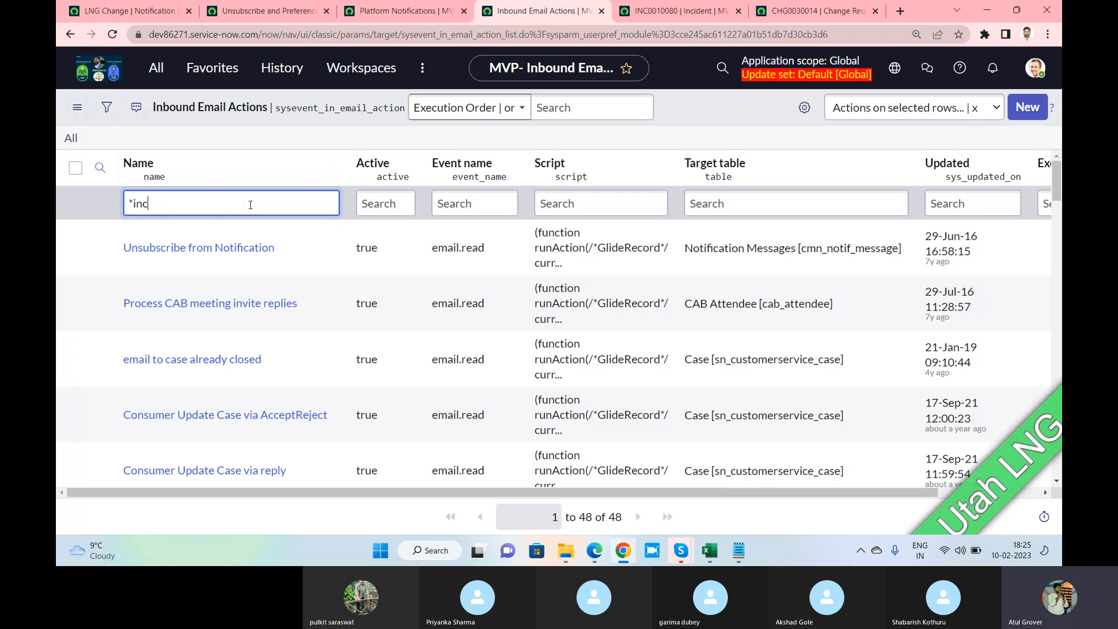
pyautogui.write('ident')
pyautogui.press('Return')
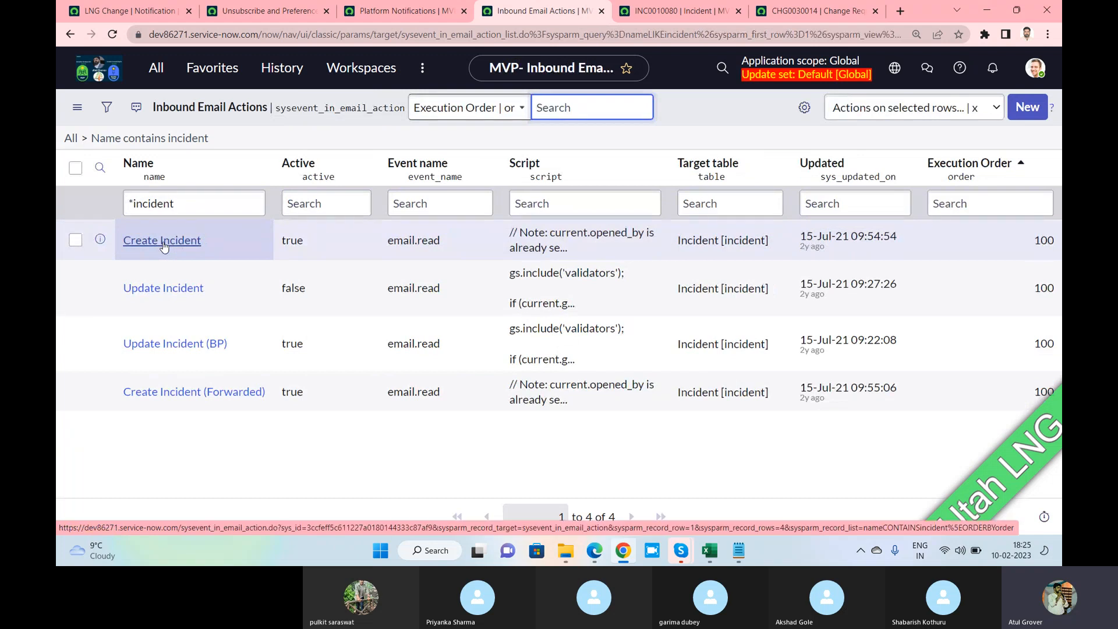
pyautogui.click(164, 244)
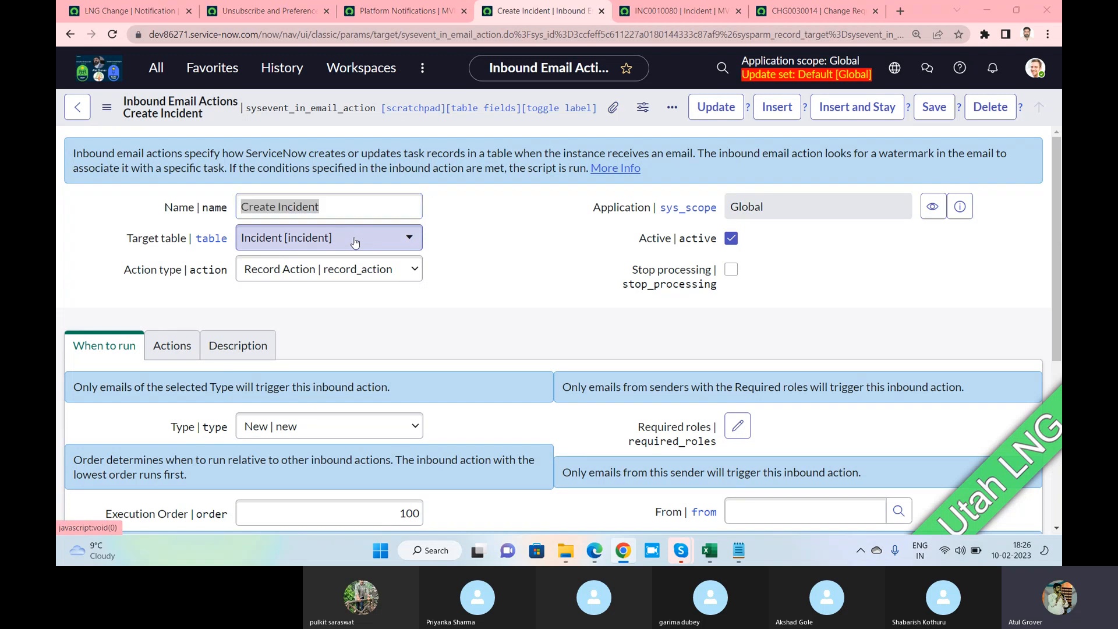
# Check the Create Incident action type options and scroll down to its When to run settings
pyautogui.hotkey('alt', 'Tab')
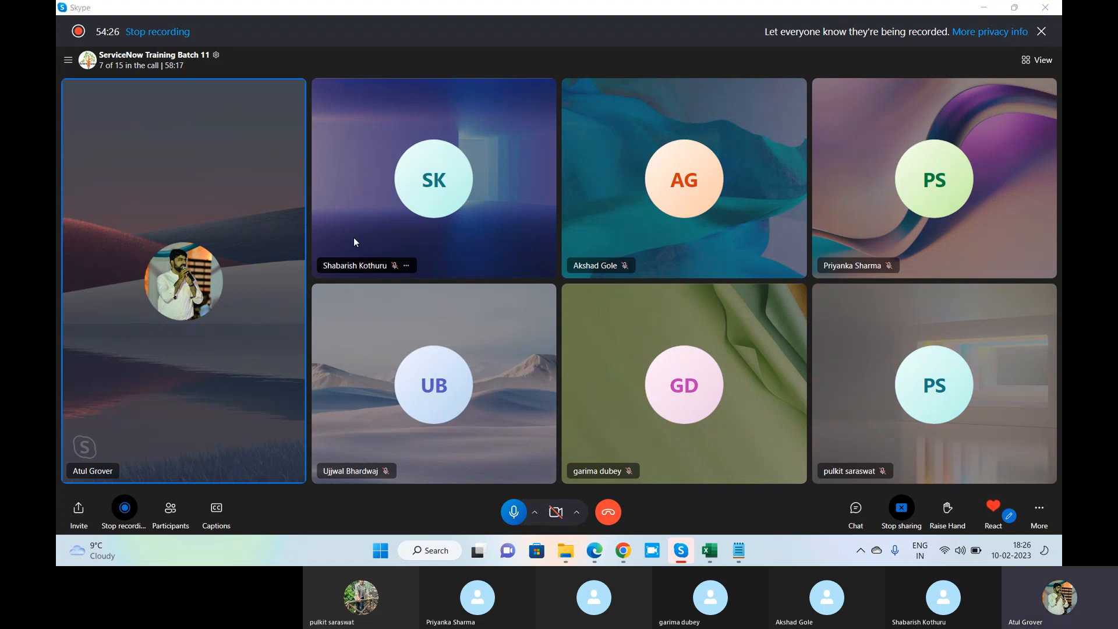
pyautogui.hotkey('alt', 'Tab')
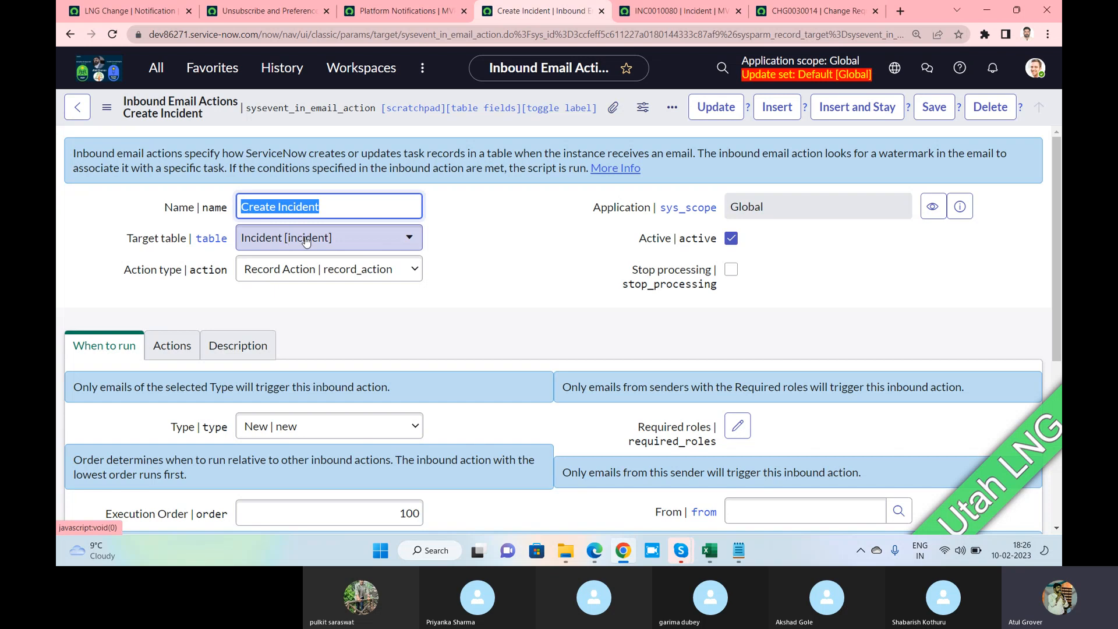
pyautogui.click(310, 274)
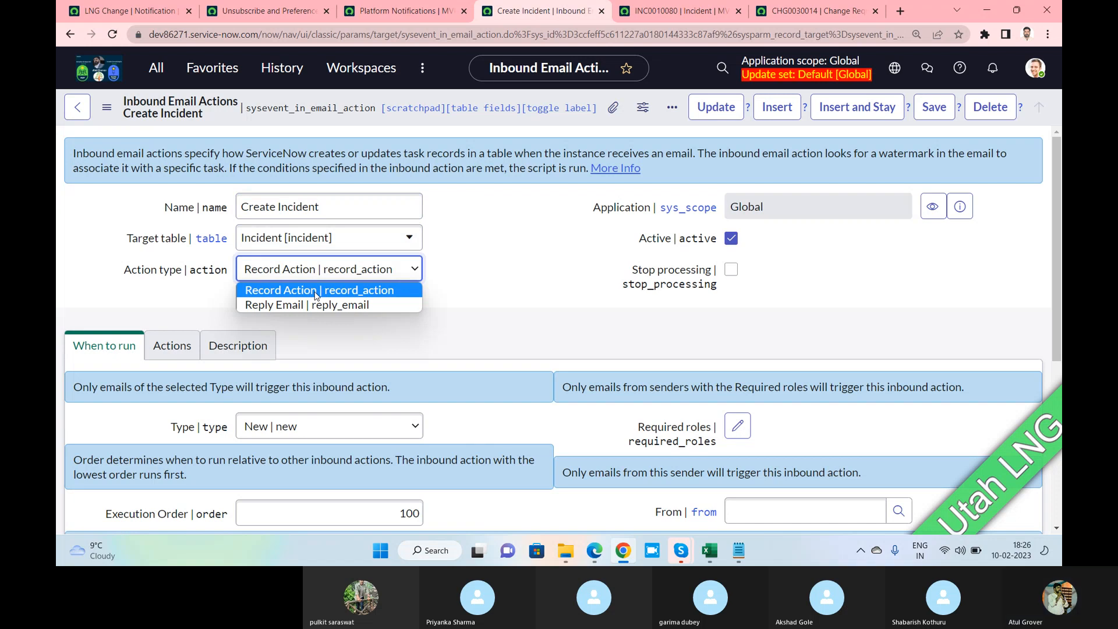
pyautogui.hotkey('alt', 'Tab')
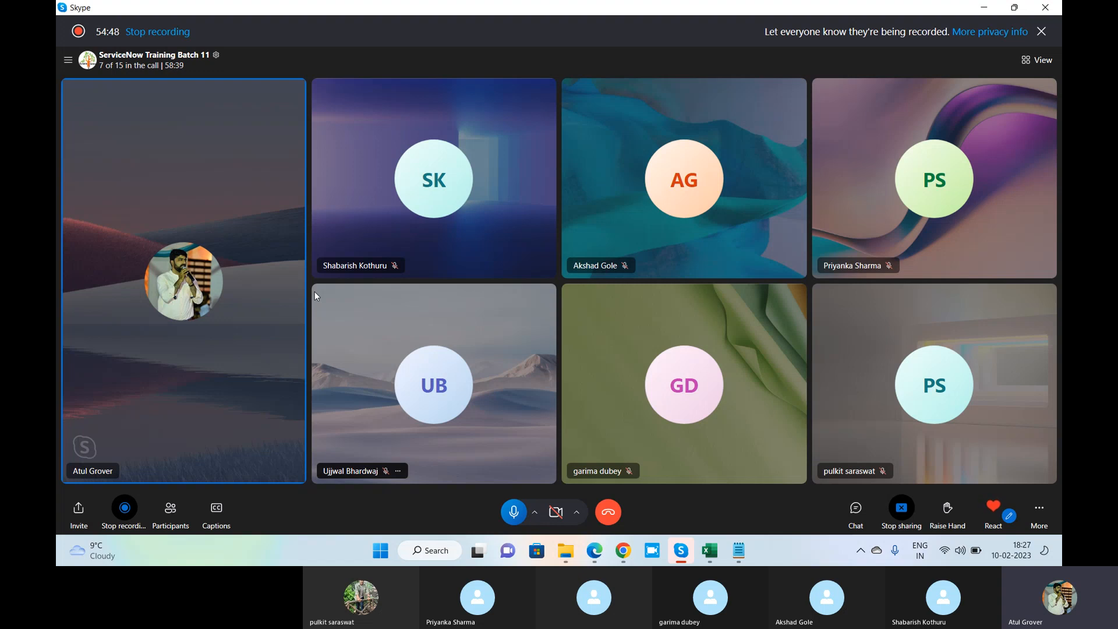
pyautogui.hotkey('alt', 'Tab')
pyautogui.scroll(-2, 315, 295)
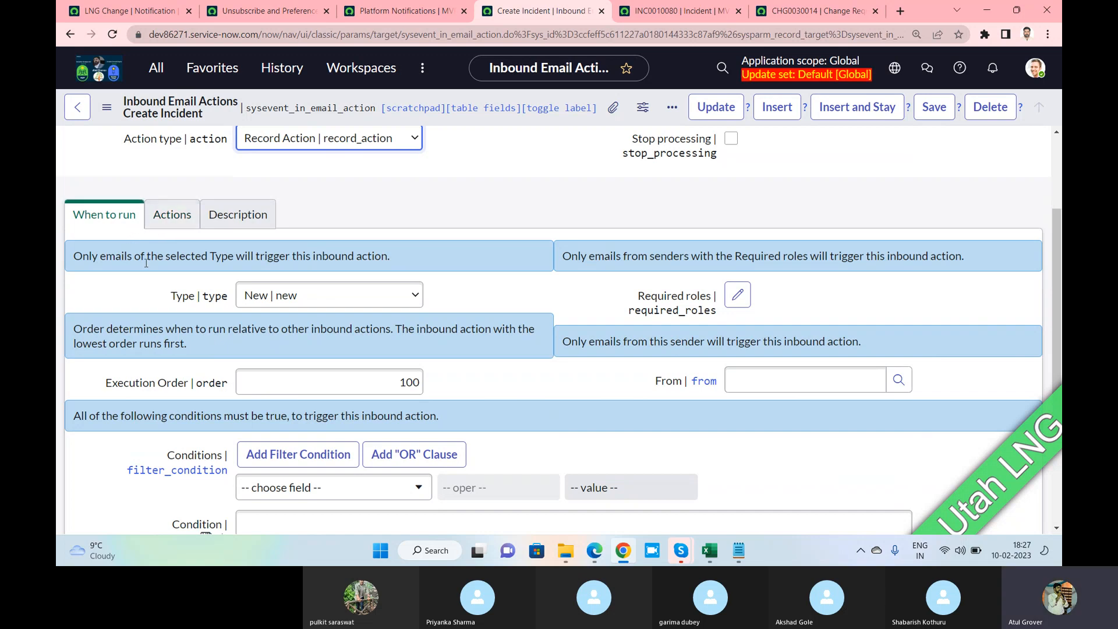
pyautogui.click(307, 299)
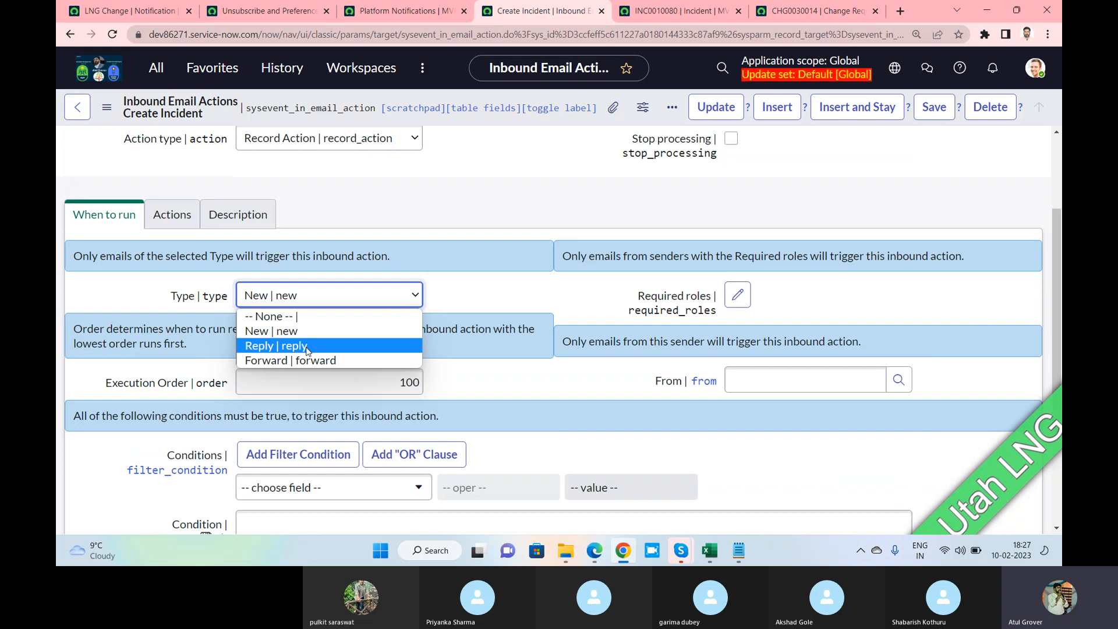
pyautogui.click(304, 332)
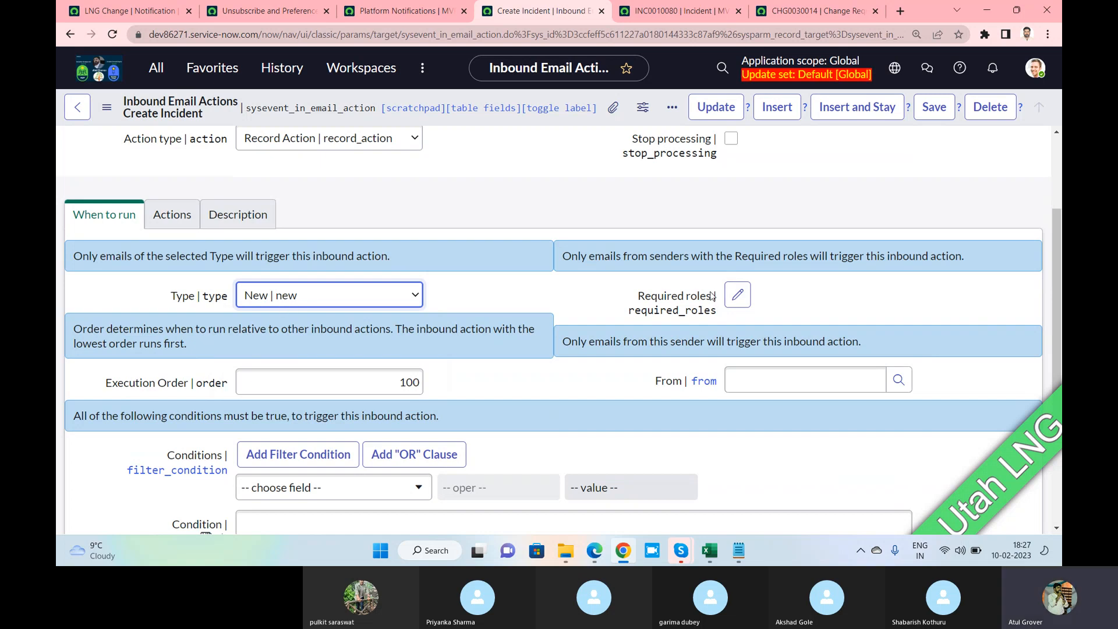
pyautogui.moveTo(764, 256); pyautogui.dragTo(968, 250)
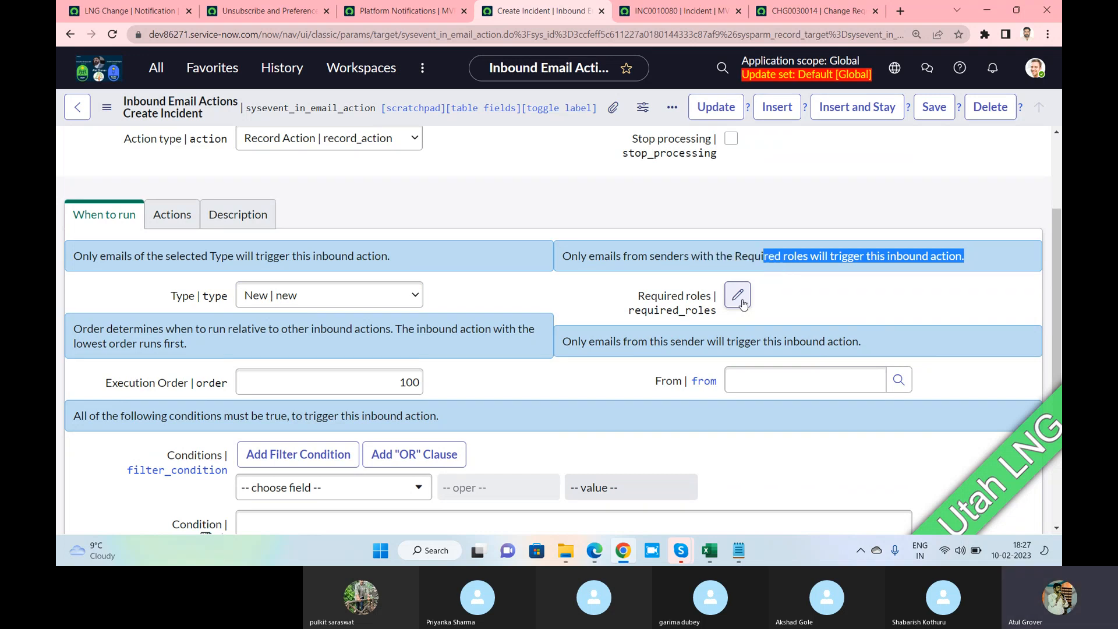
pyautogui.doubleClick(410, 381)
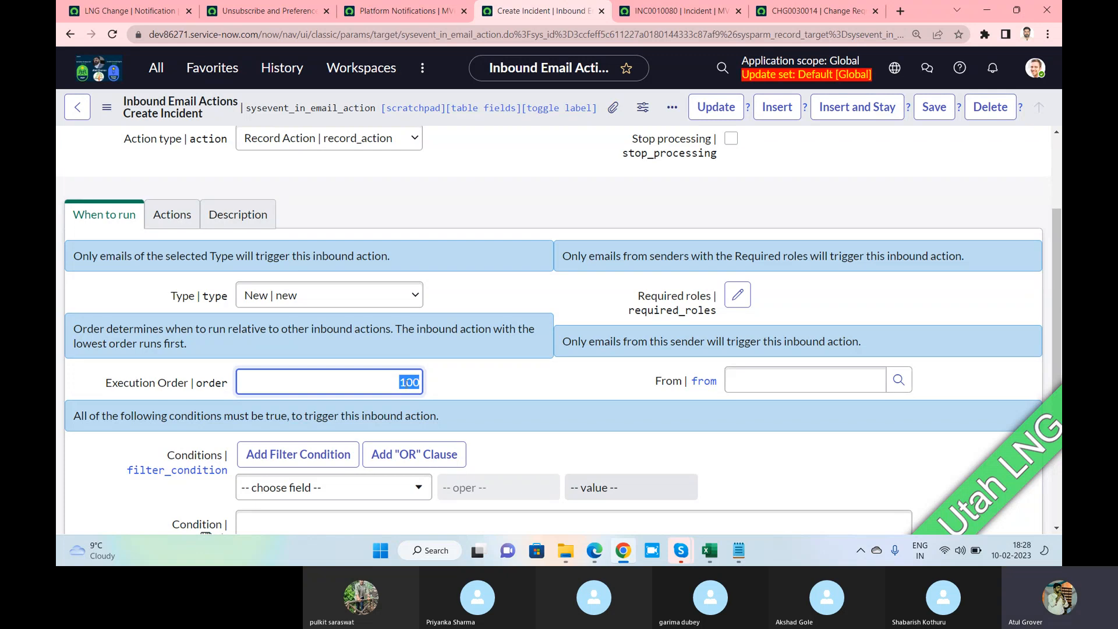
pyautogui.click(410, 381)
pyautogui.click(798, 383)
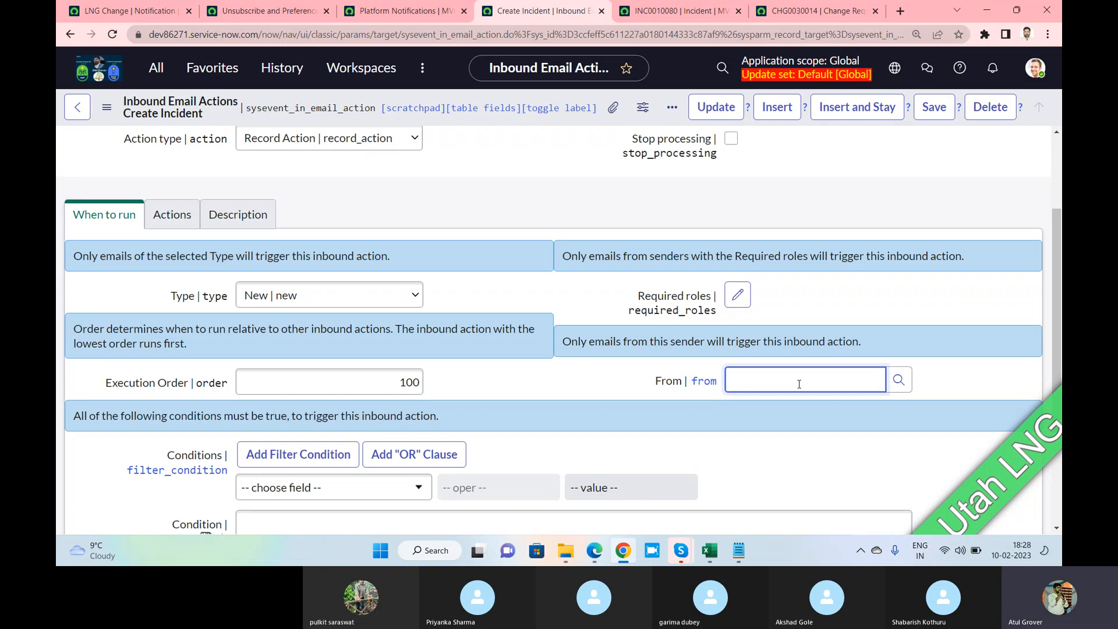
pyautogui.hotkey('alt', 'Tab')
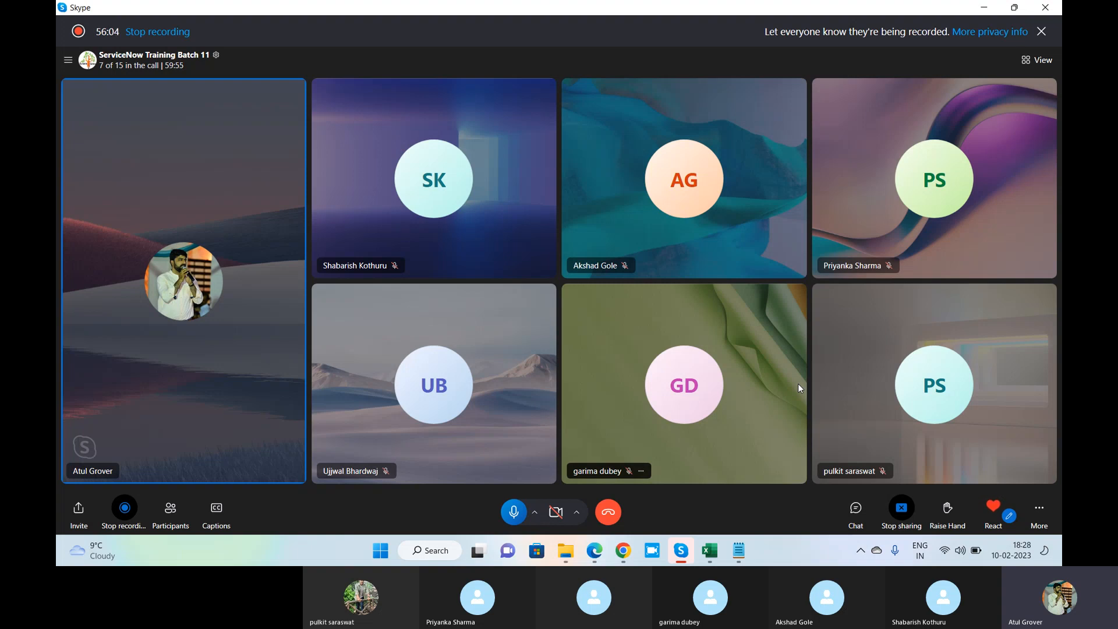
pyautogui.hotkey('alt', 'Tab')
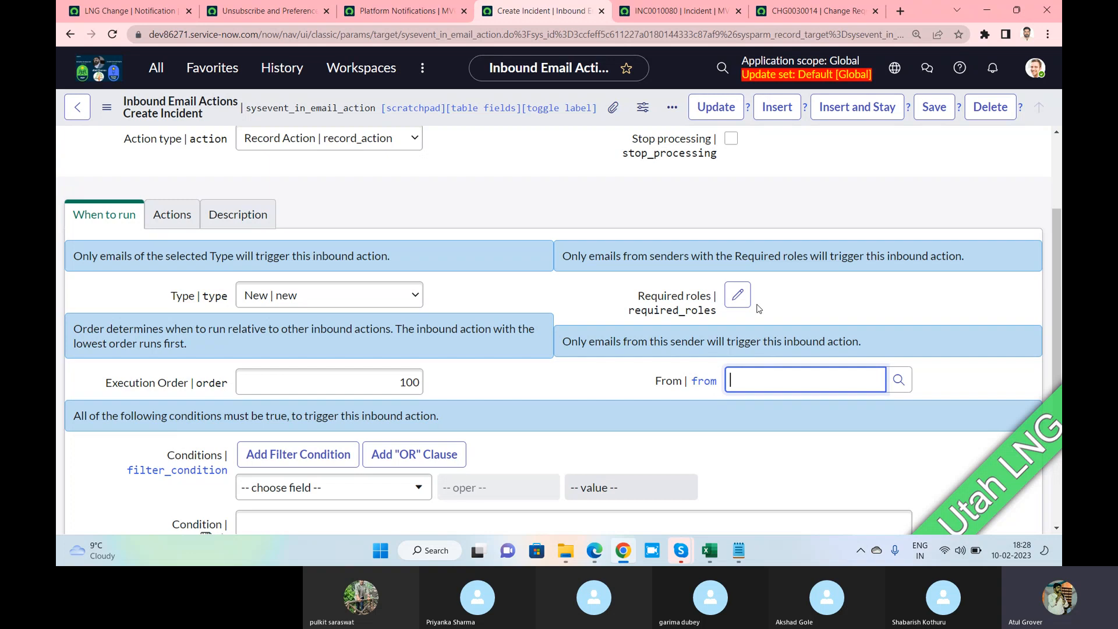
pyautogui.scroll(-3, 758, 309)
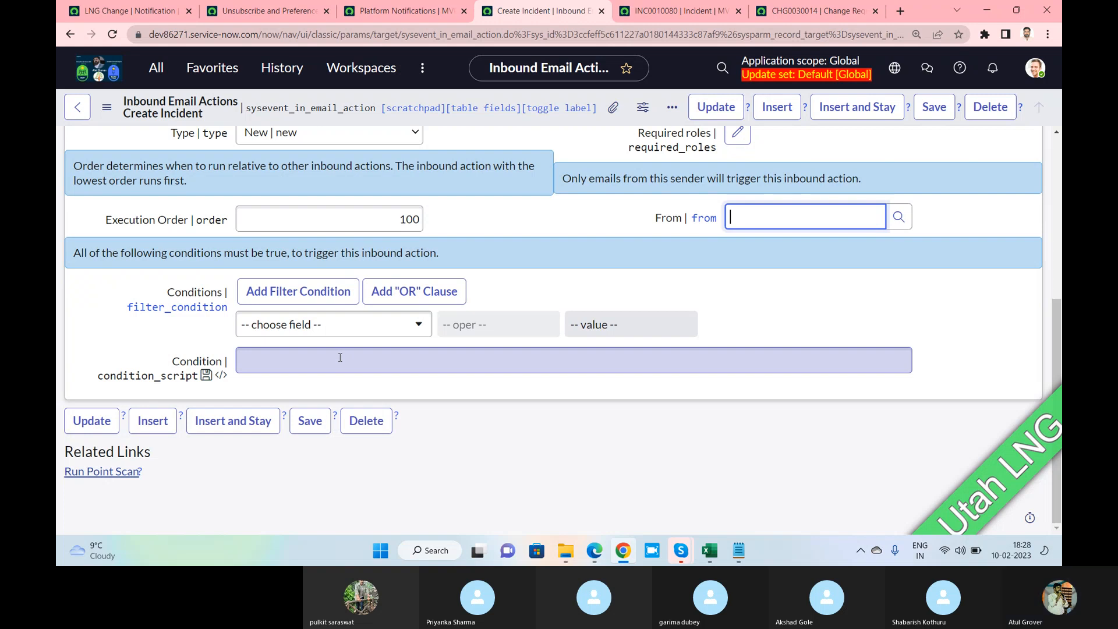
pyautogui.scroll(1, 340, 357)
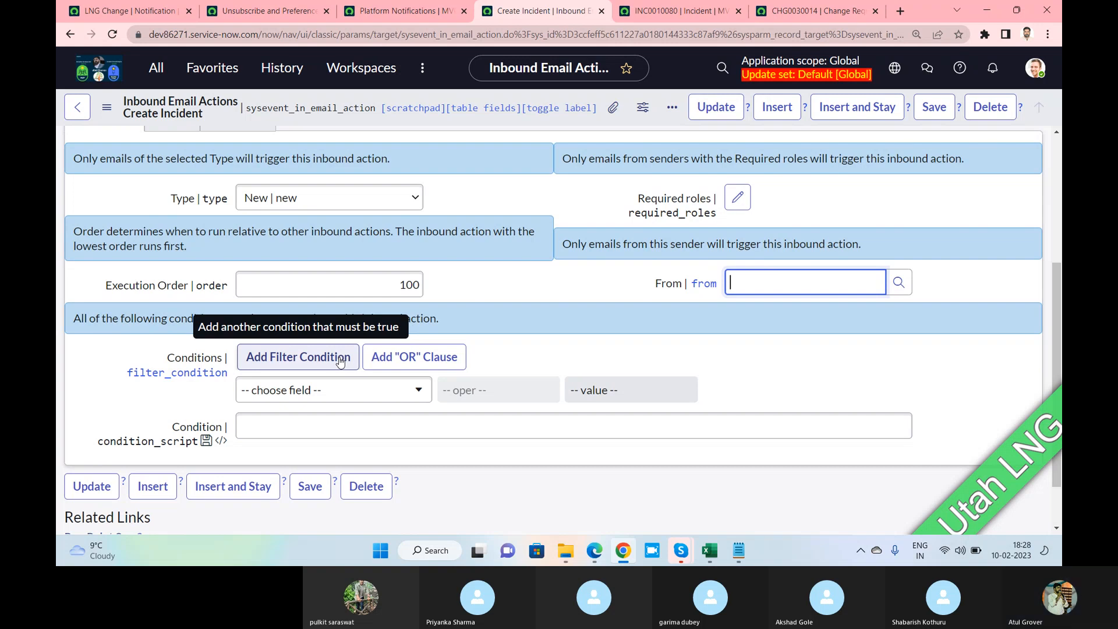
pyautogui.scroll(2, 312, 272)
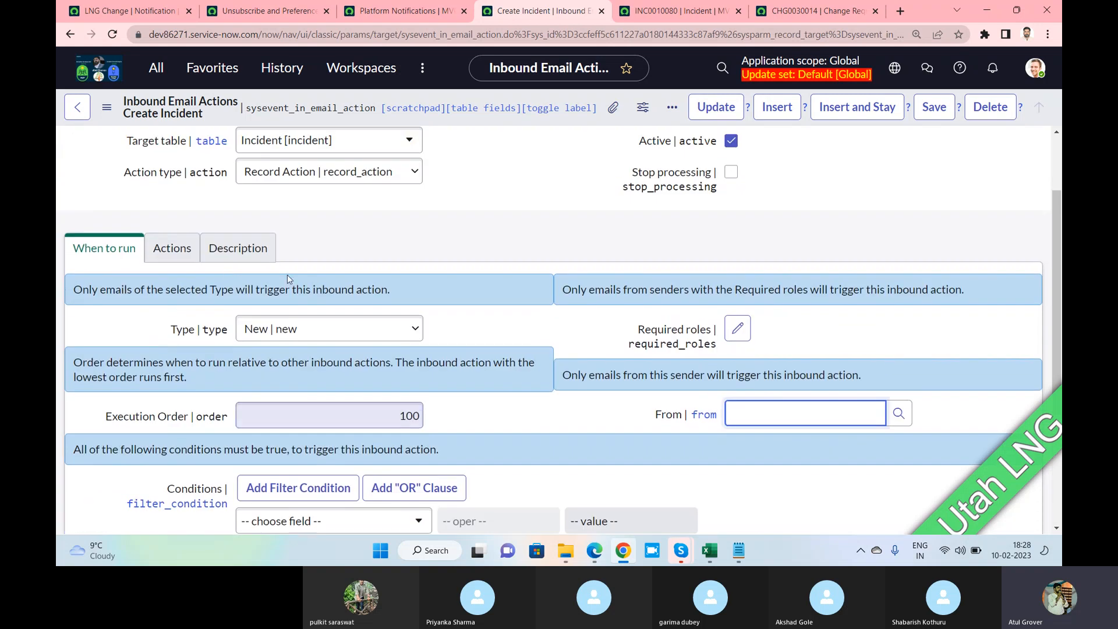
# Show the Actions tab and browse the field actions and the incident-creation script
pyautogui.click(186, 256)
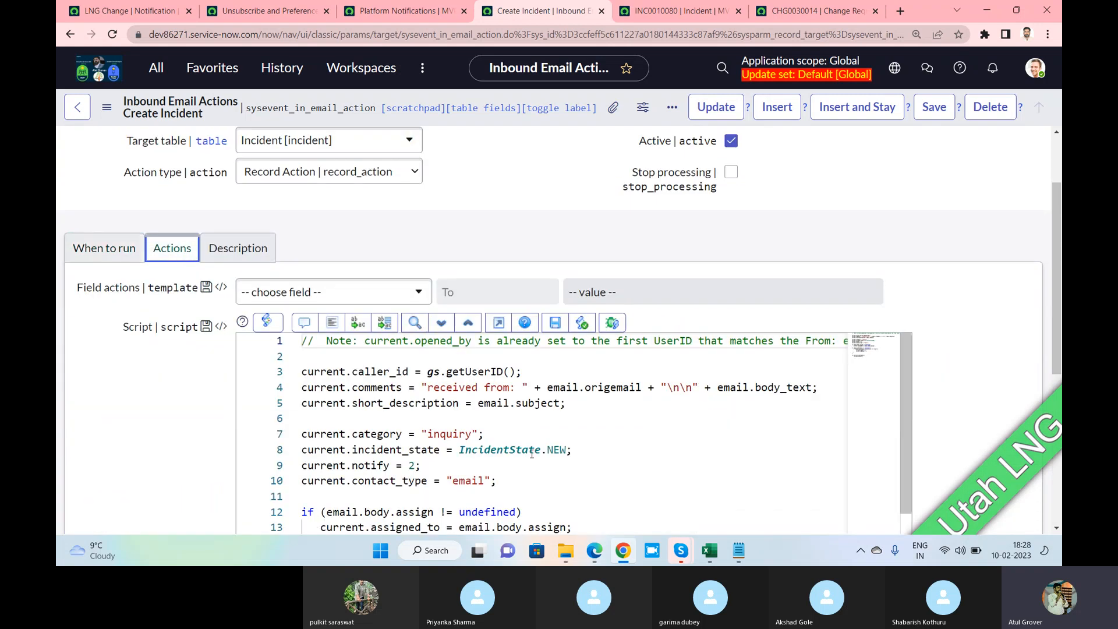
pyautogui.scroll(-2, 533, 450)
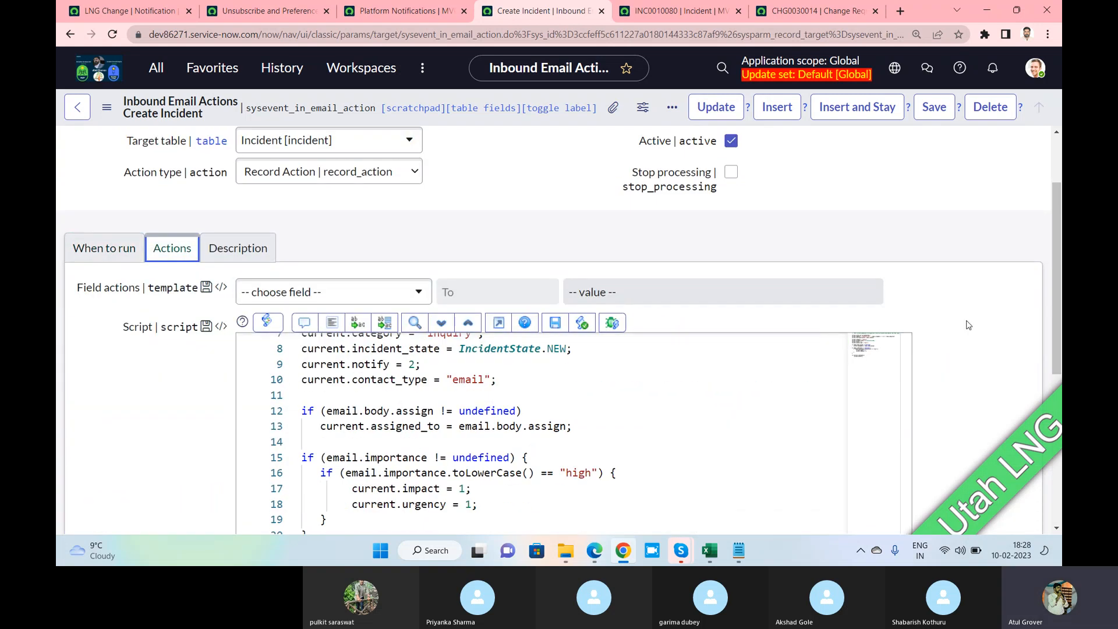
pyautogui.moveTo(1054, 260); pyautogui.dragTo(1060, 369)
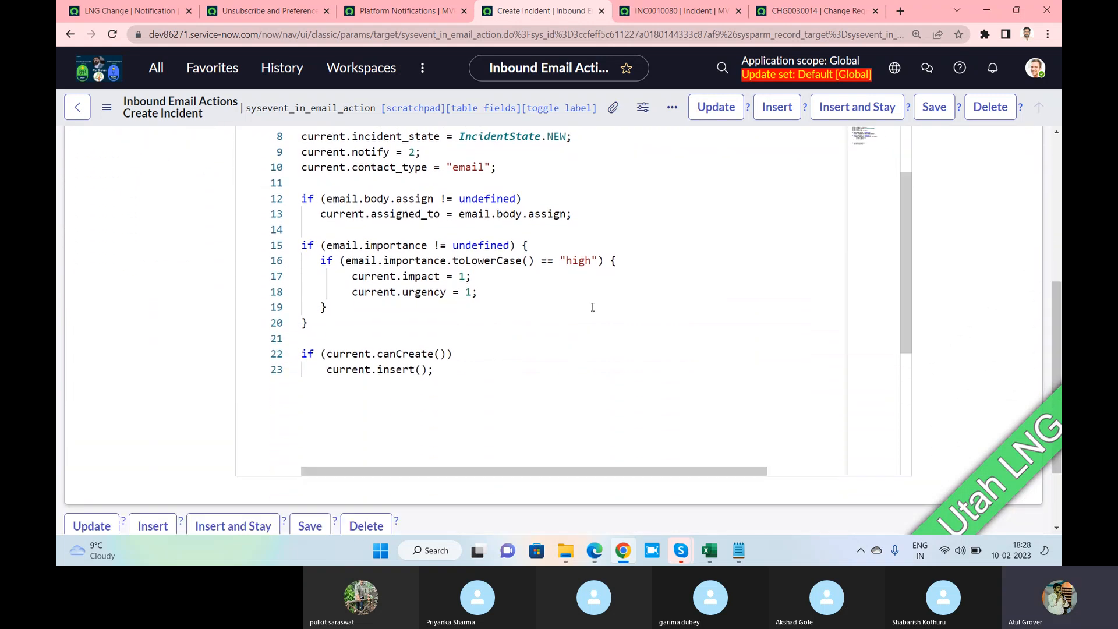
pyautogui.scroll(2, 525, 305)
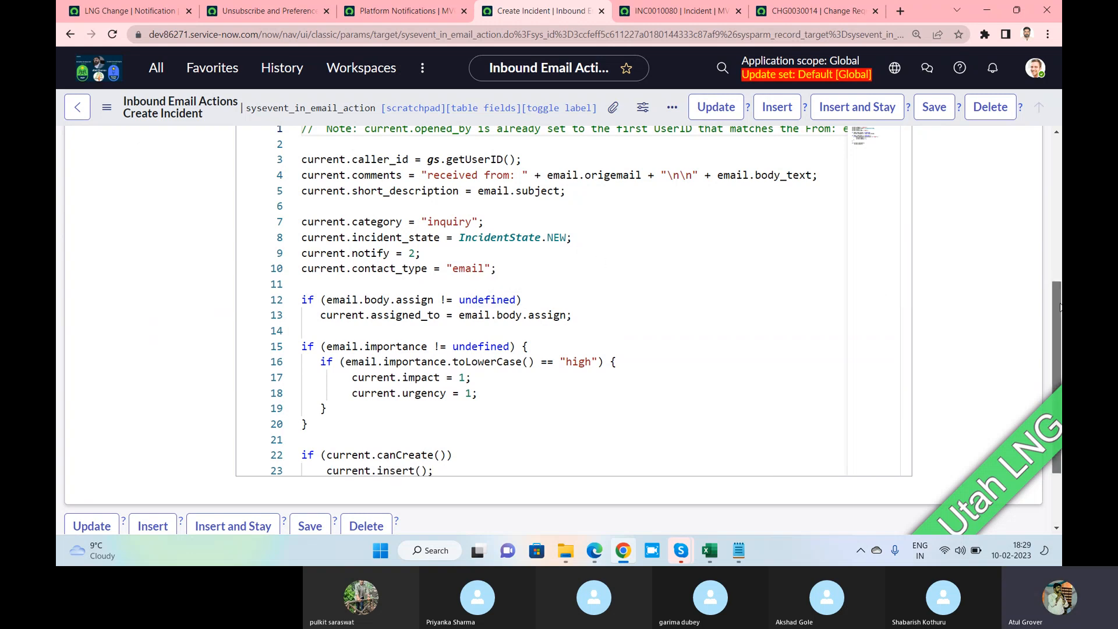
pyautogui.moveTo(1054, 302); pyautogui.dragTo(1050, 248)
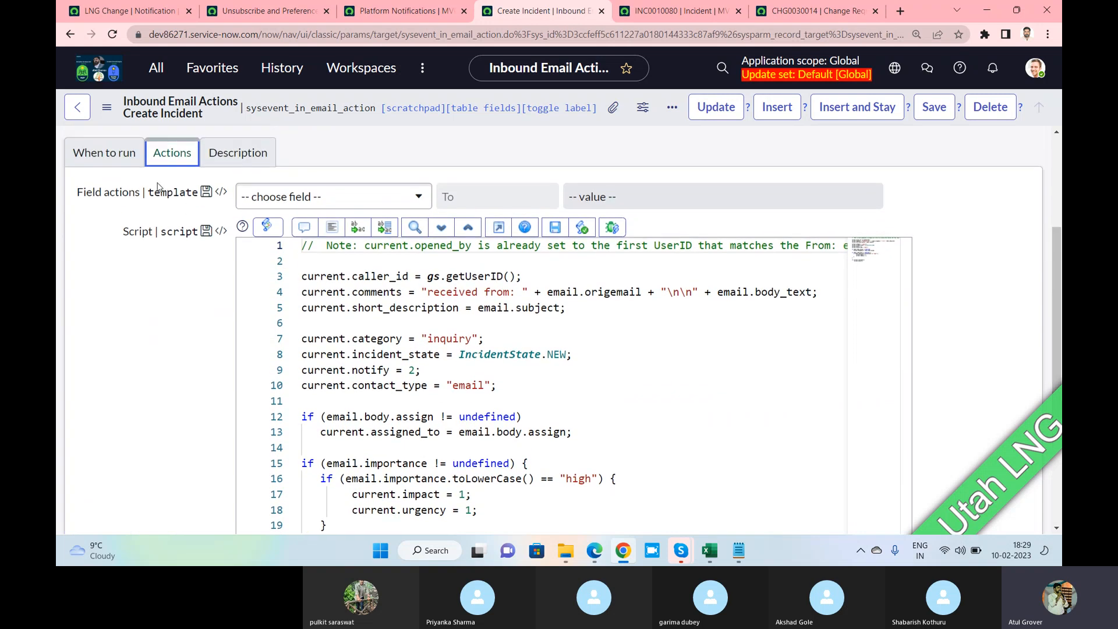
pyautogui.moveTo(147, 199)
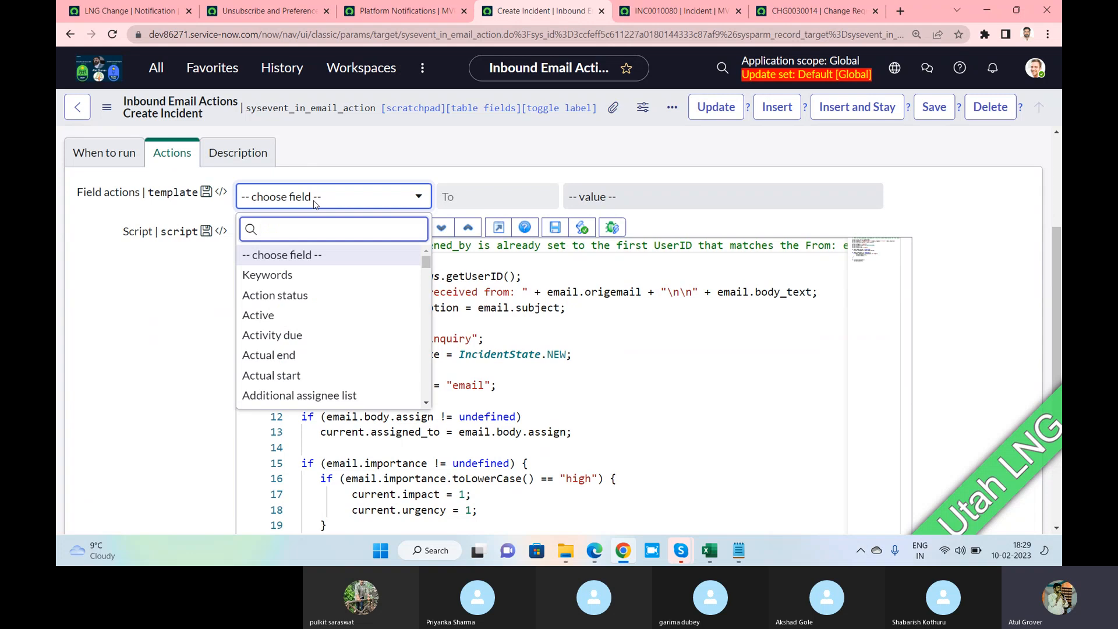
pyautogui.click(661, 350)
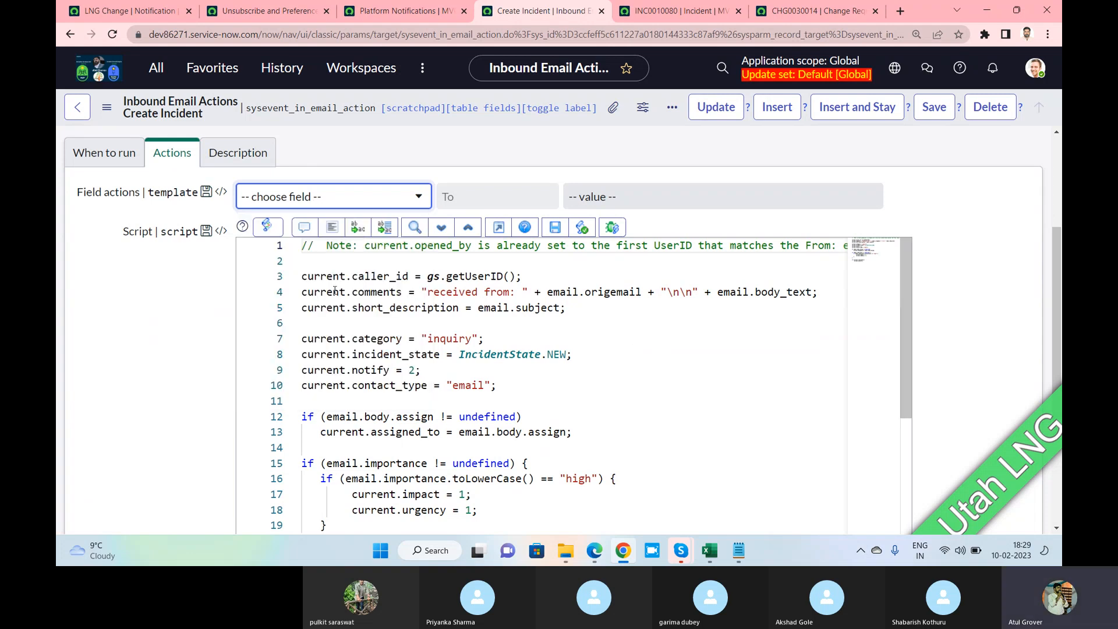
pyautogui.moveTo(302, 245); pyautogui.dragTo(563, 511)
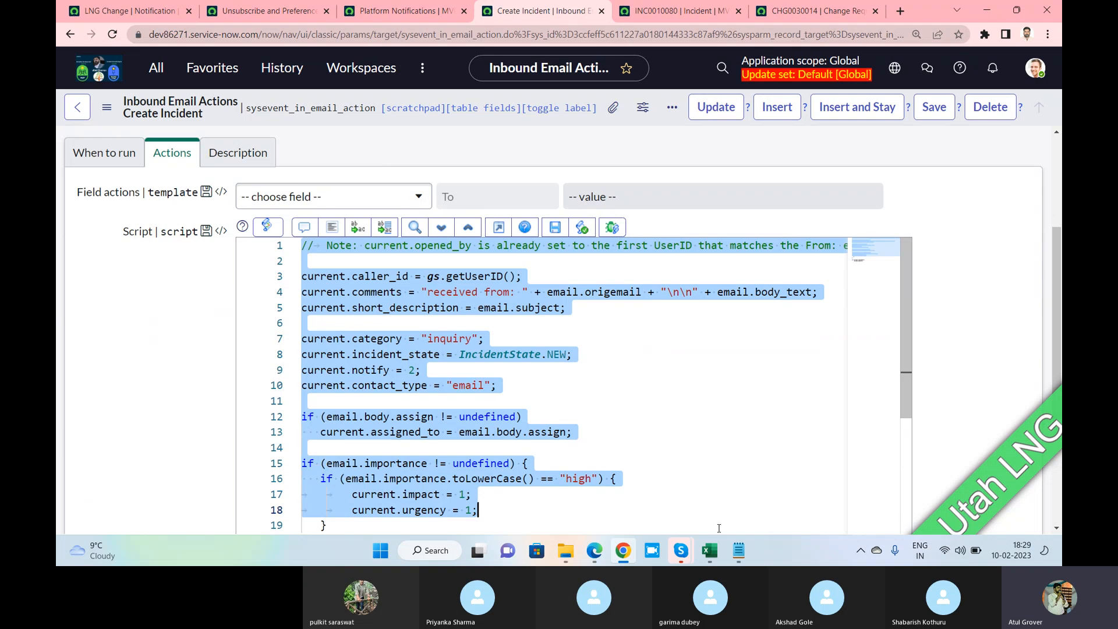
pyautogui.hotkey('alt', 'Tab')
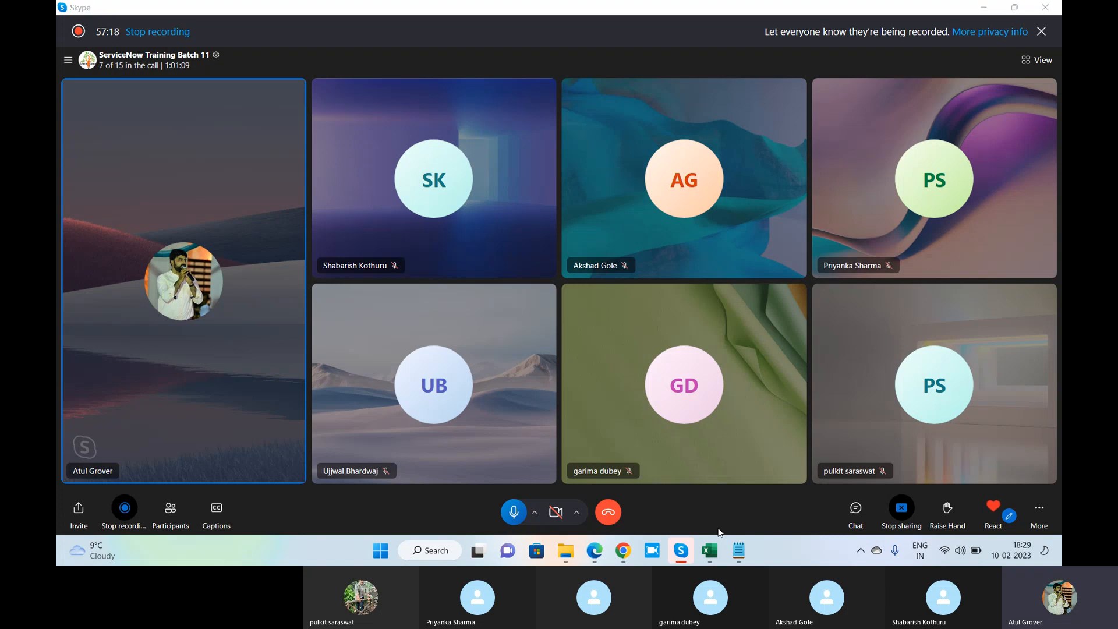
pyautogui.hotkey('alt', 'Tab')
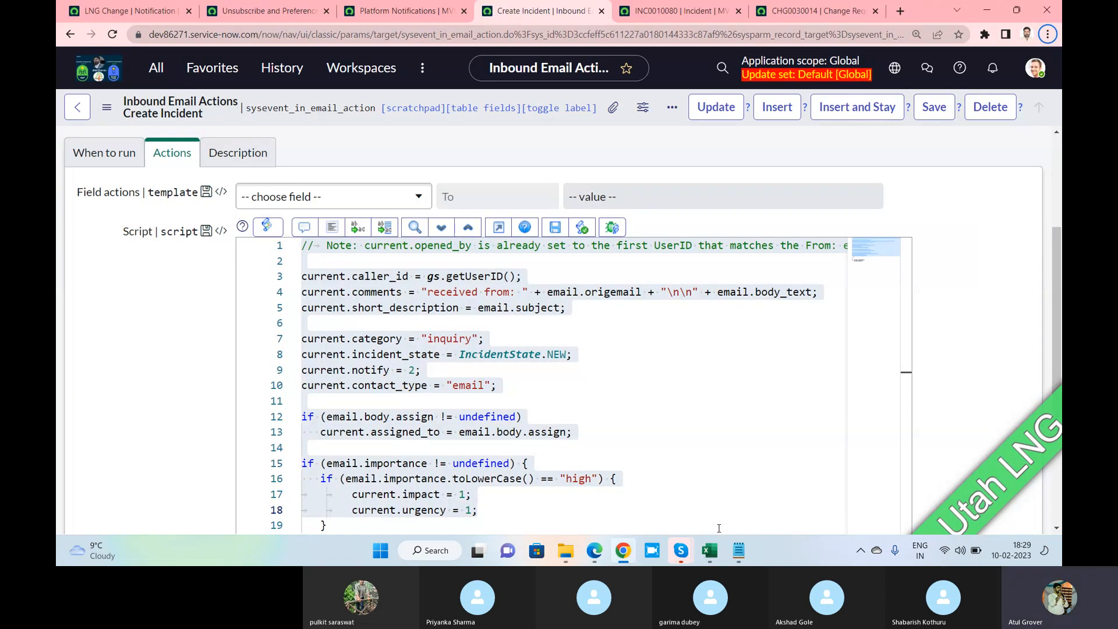
# Highlight short_description on line 5, then email.origemail, email.body_text and comments on line 4
pyautogui.click(556, 307)
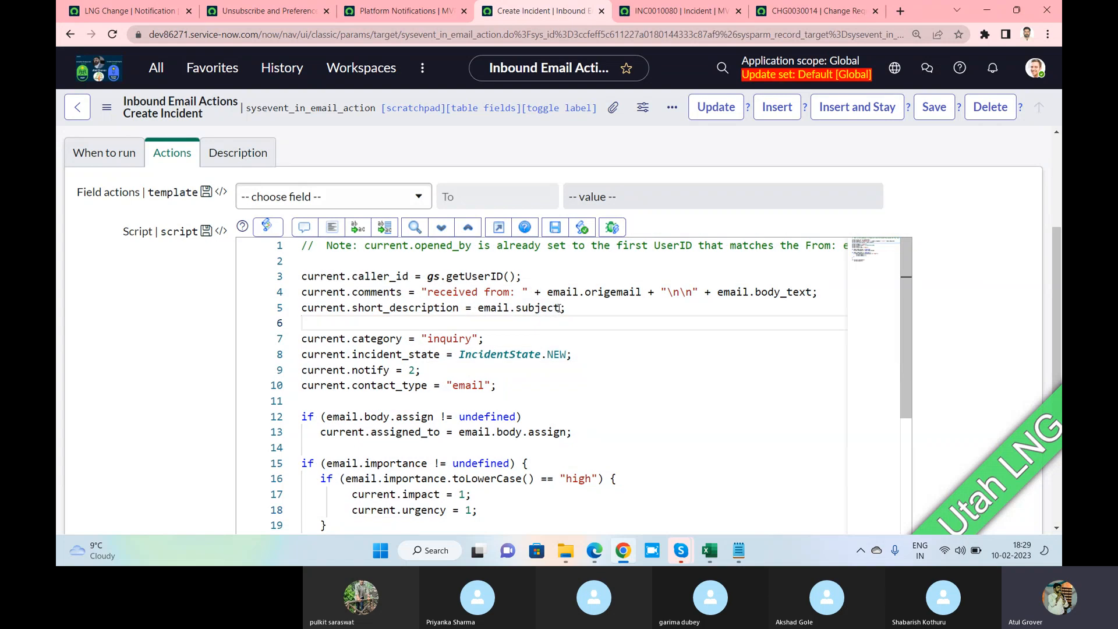
pyautogui.moveTo(556, 307); pyautogui.dragTo(353, 308)
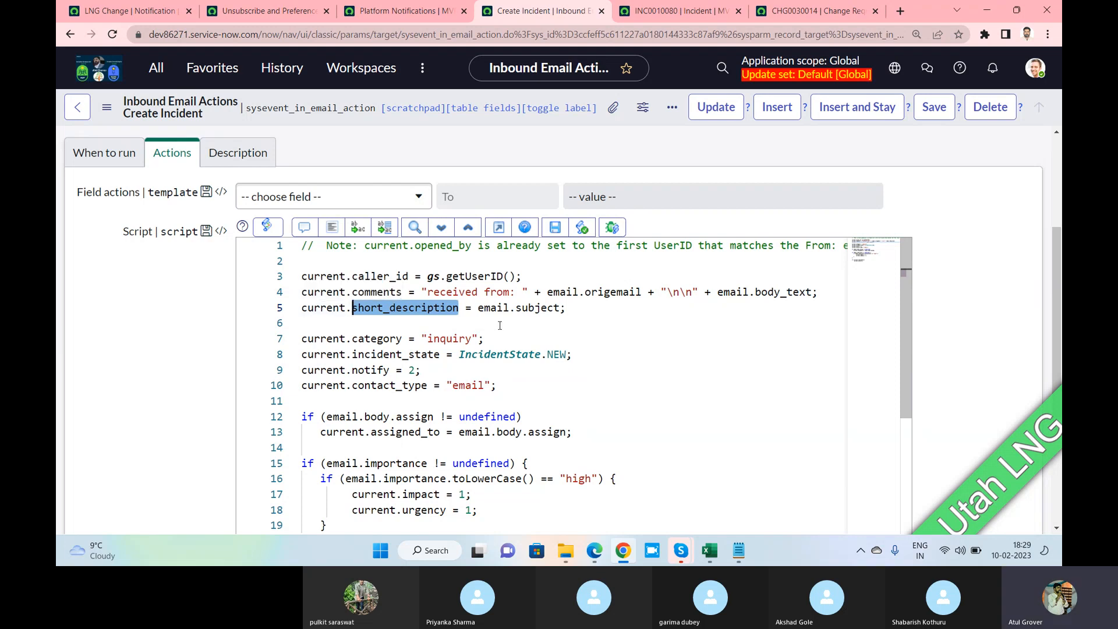
pyautogui.click(642, 291)
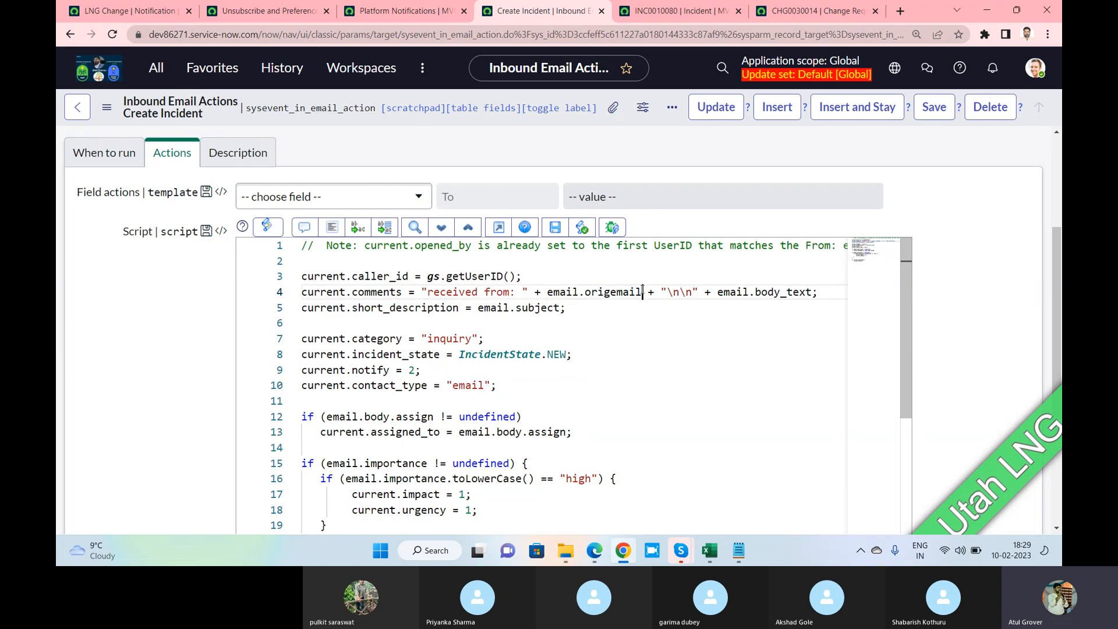
pyautogui.moveTo(643, 291); pyautogui.dragTo(548, 293)
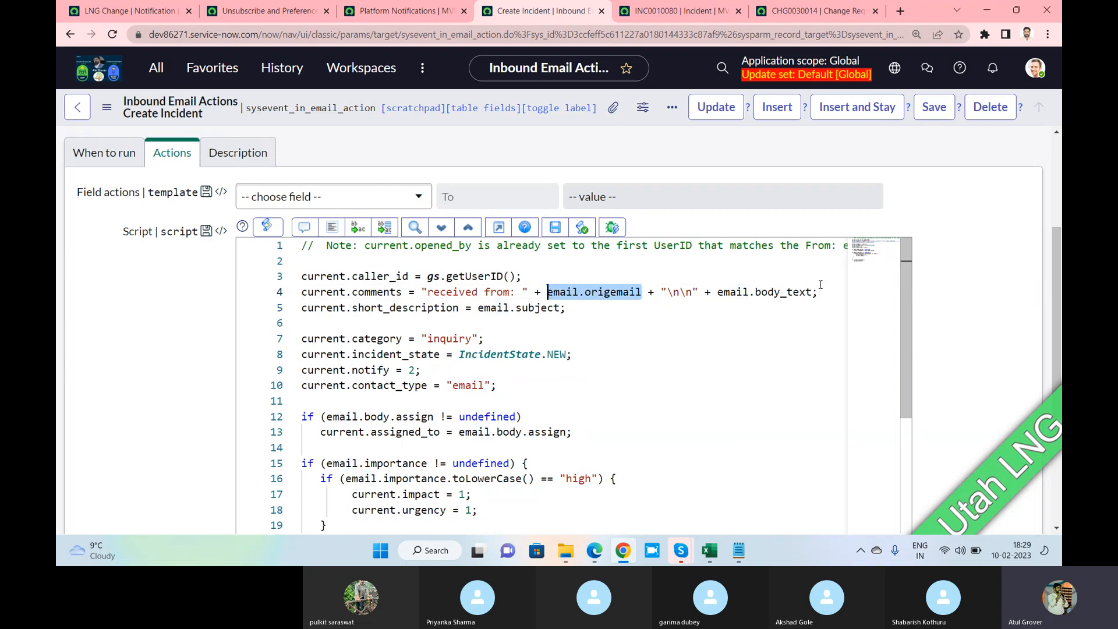
pyautogui.moveTo(821, 285); pyautogui.dragTo(717, 292)
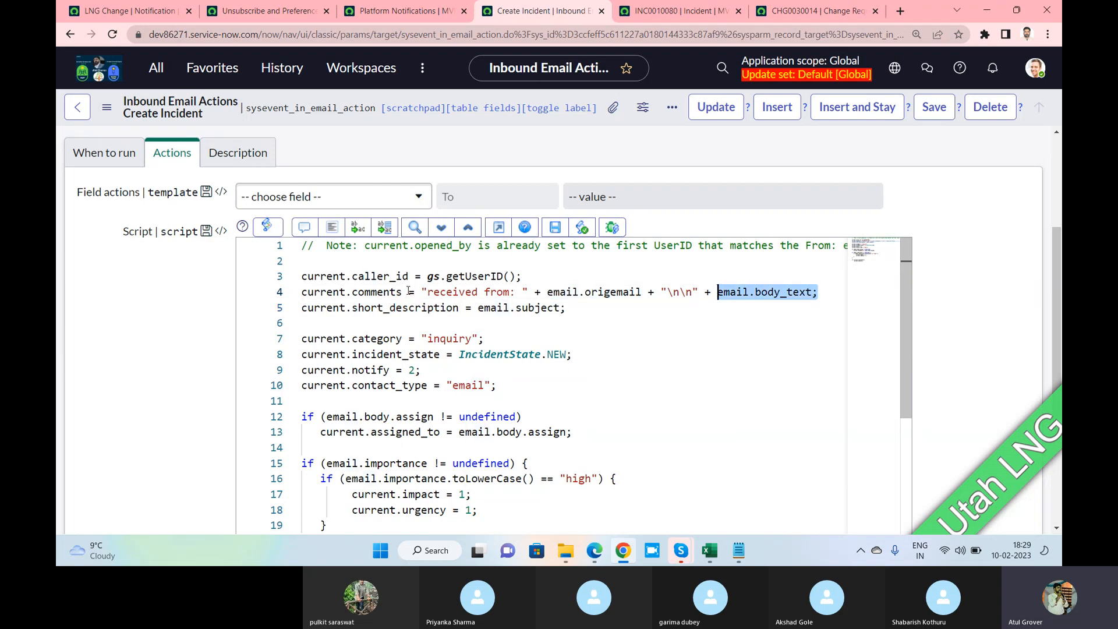
pyautogui.moveTo(409, 291); pyautogui.dragTo(353, 292)
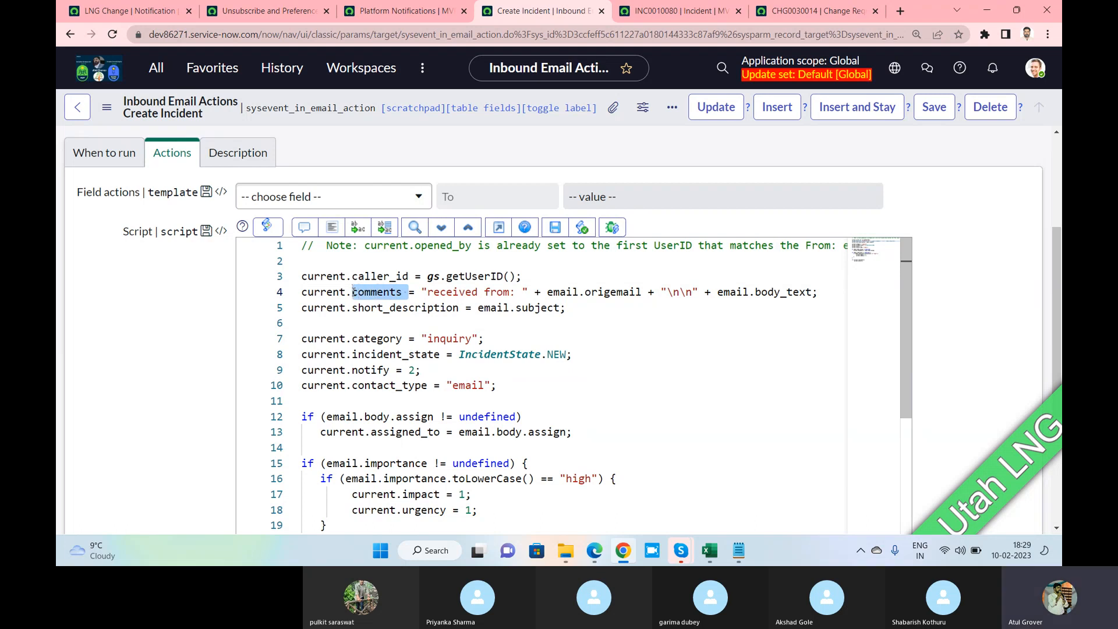